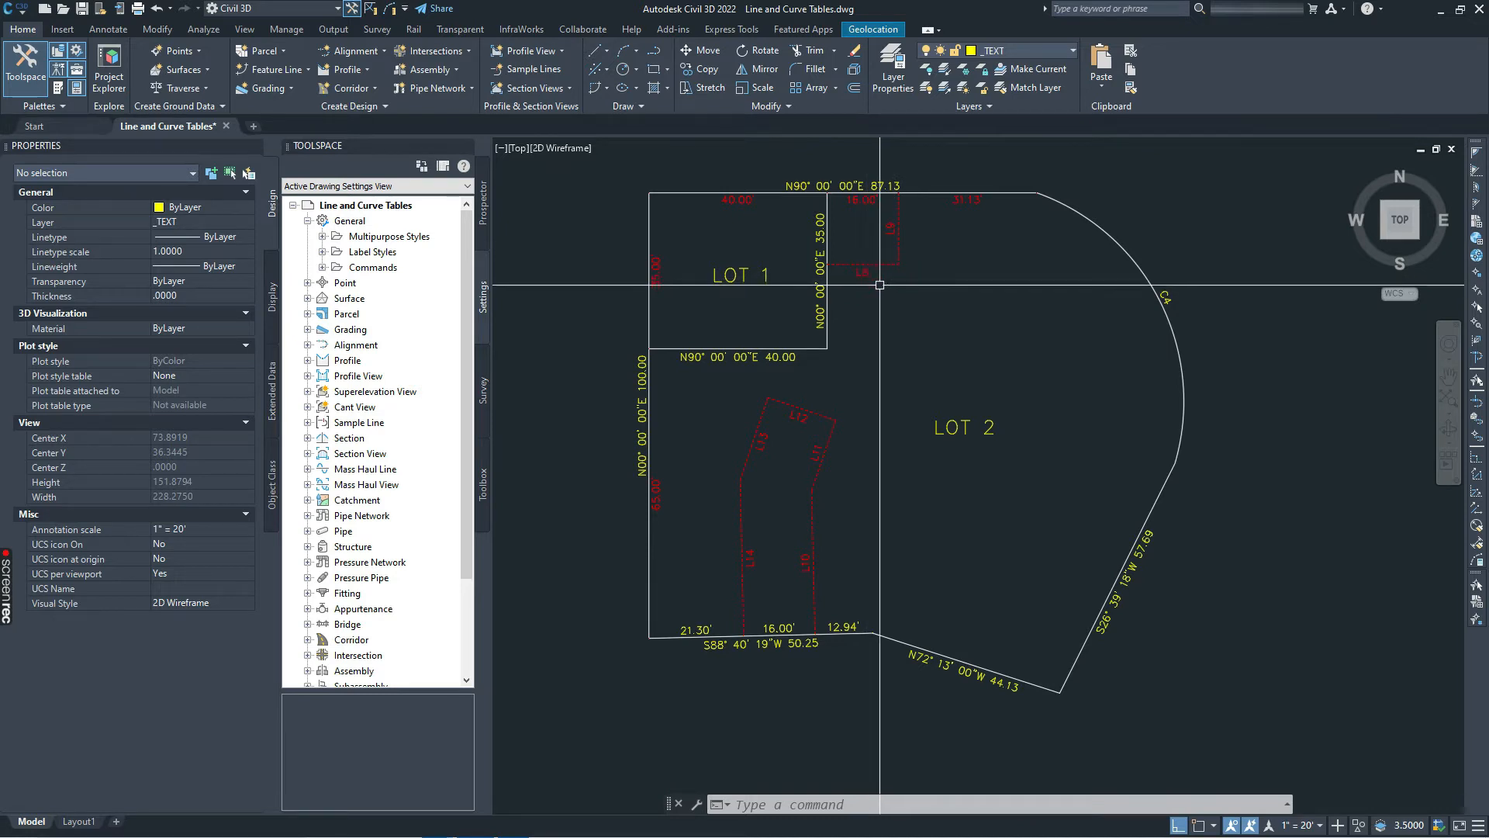
pyautogui.click(860, 269)
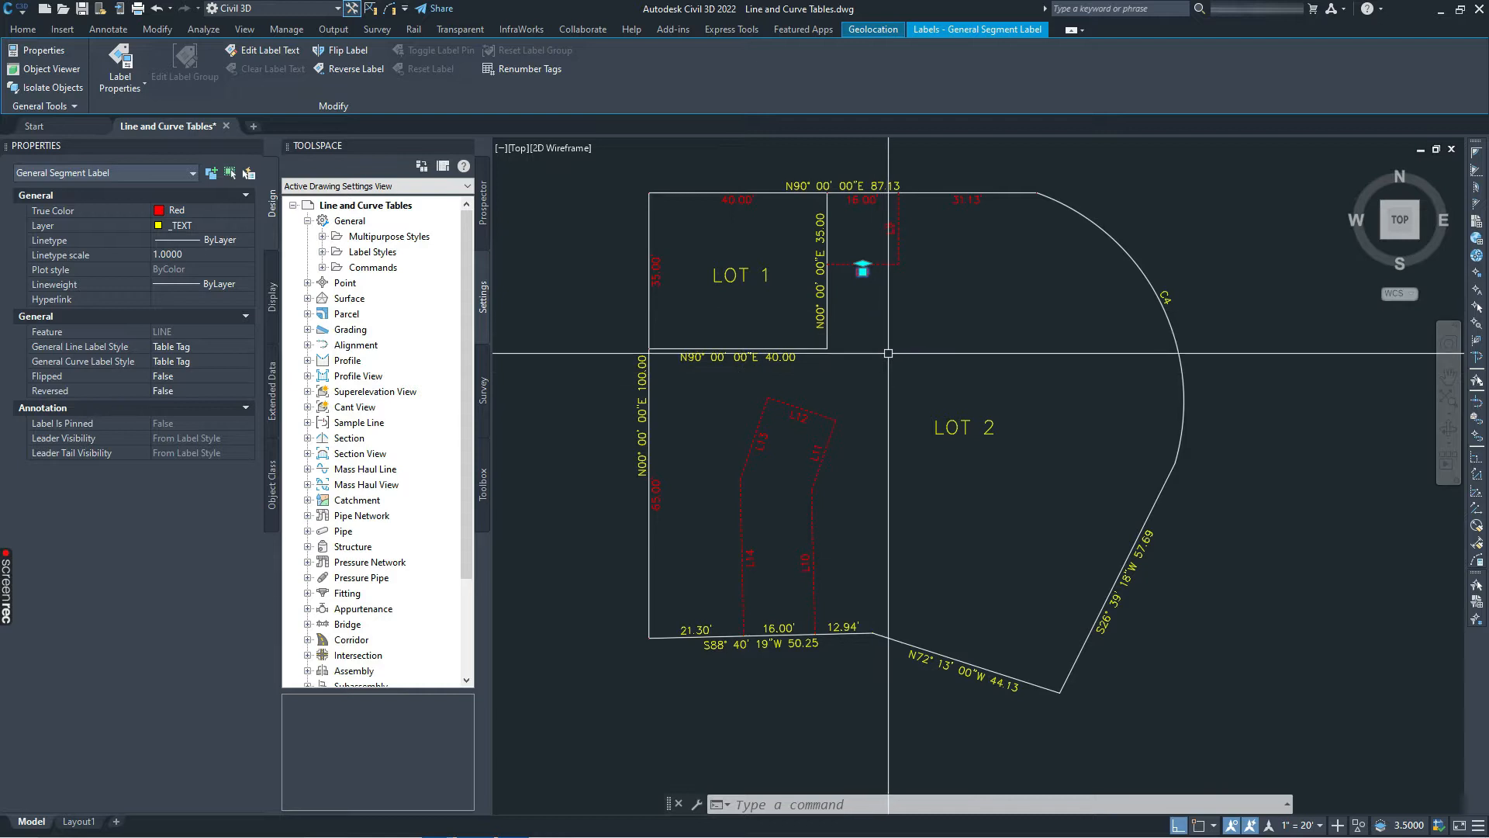
pyautogui.press('Escape')
pyautogui.moveTo(892, 342); pyautogui.dragTo(882, 341, button='middle')
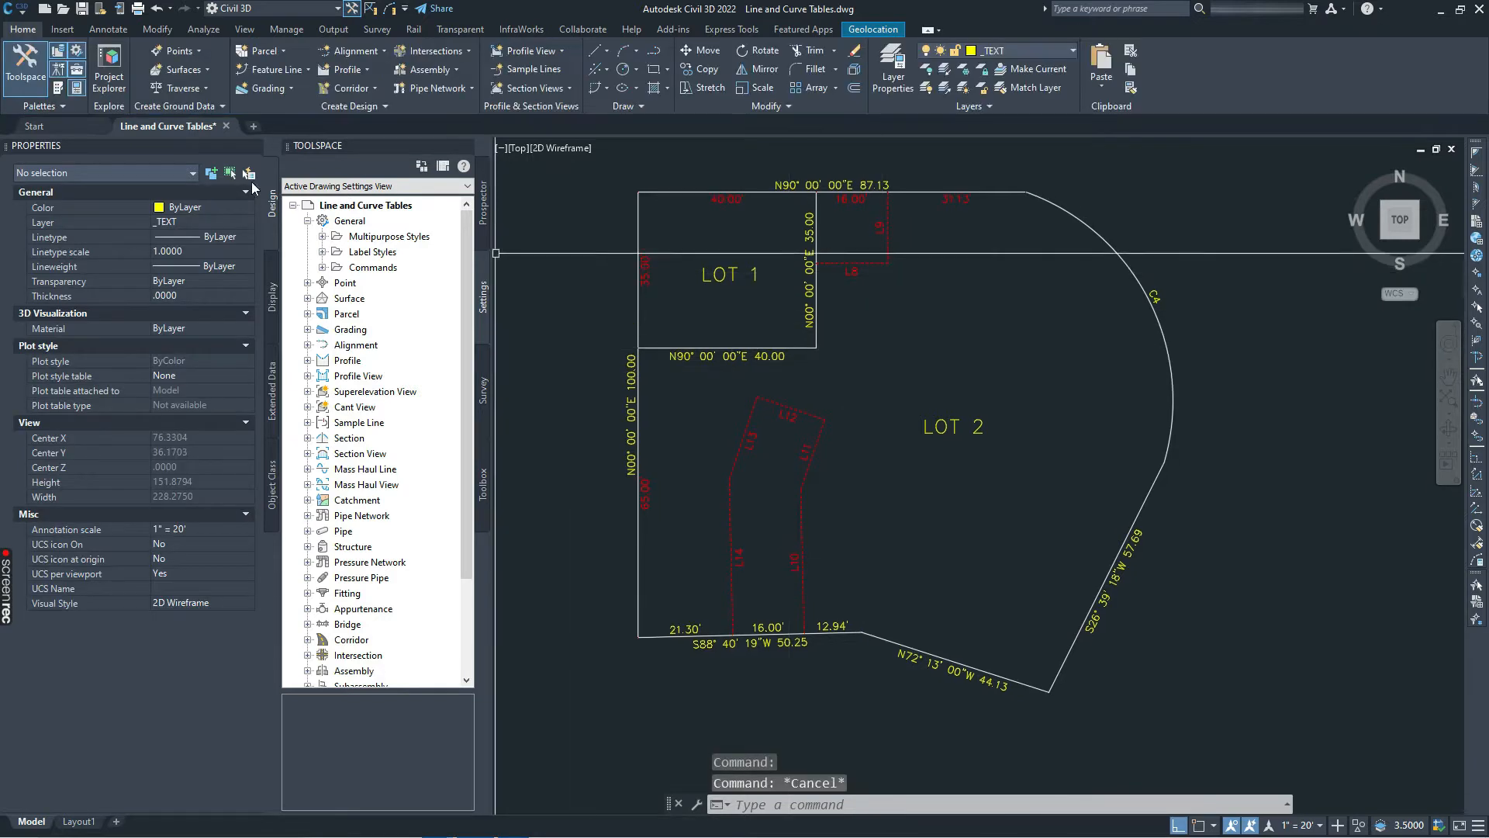
pyautogui.click(108, 30)
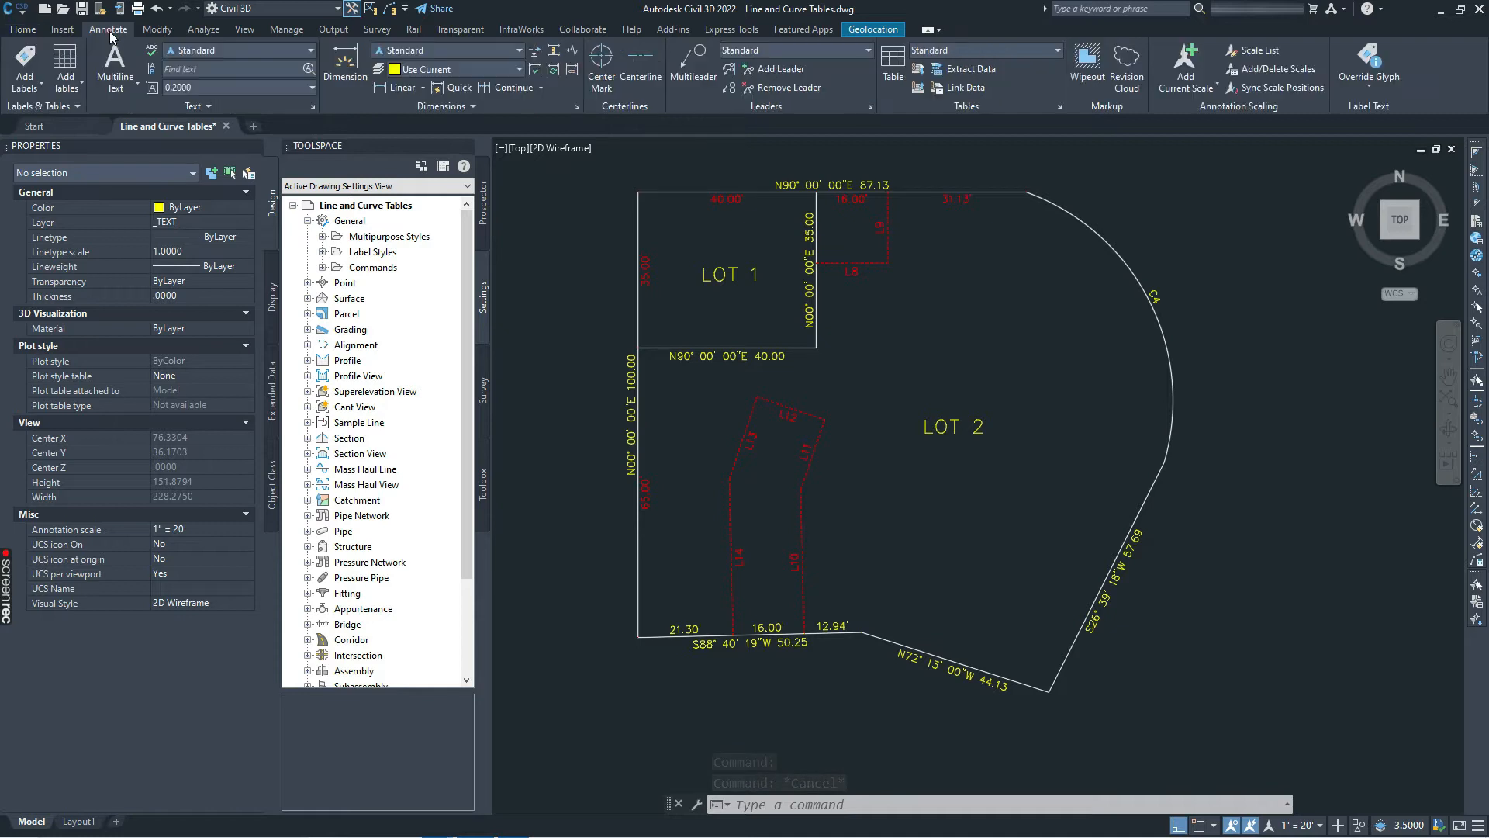
pyautogui.click(75, 90)
pyautogui.moveTo(121, 263)
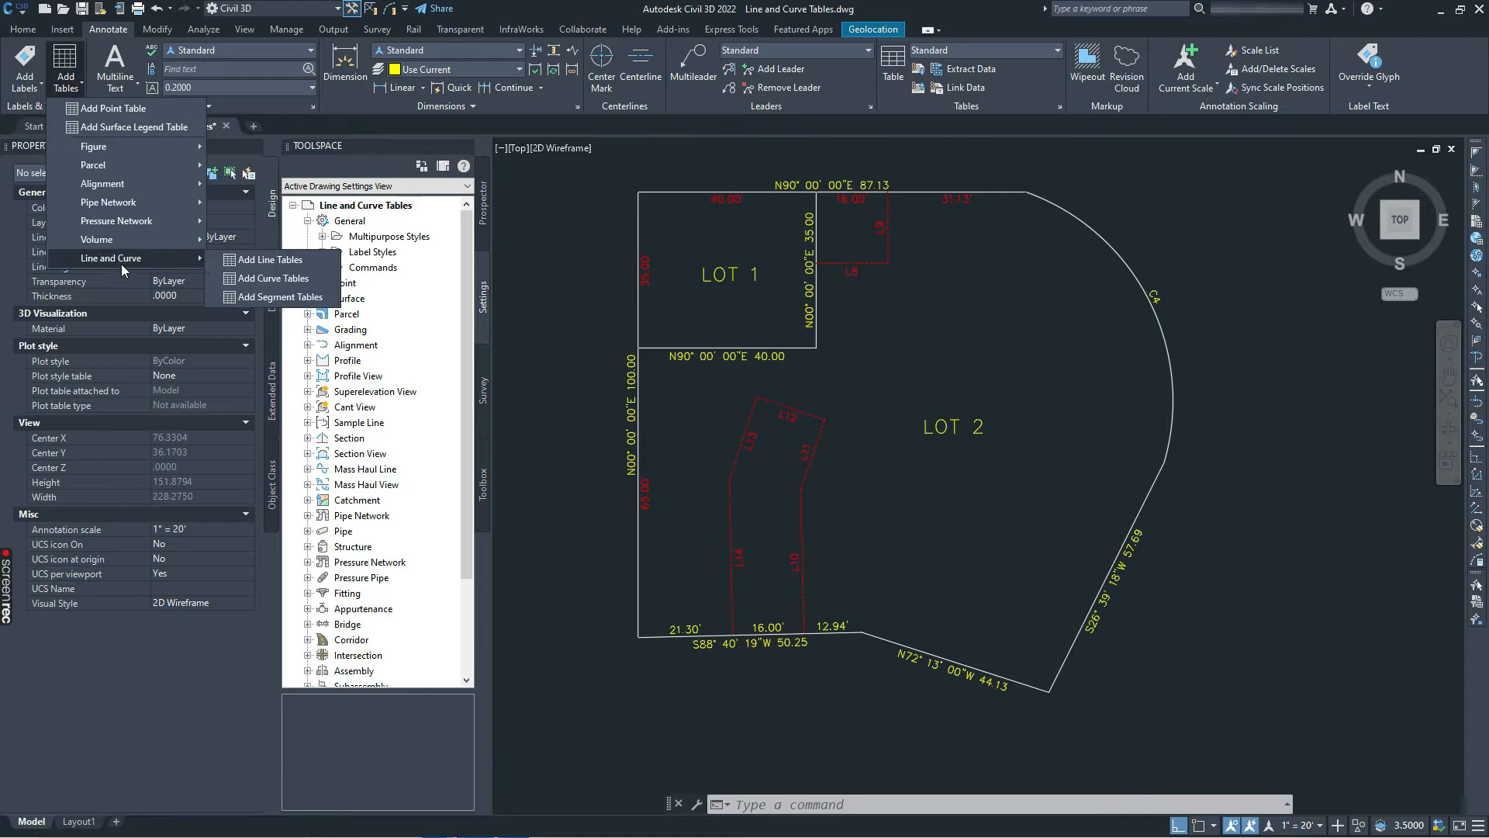
pyautogui.click(574, 281)
pyautogui.click(575, 271)
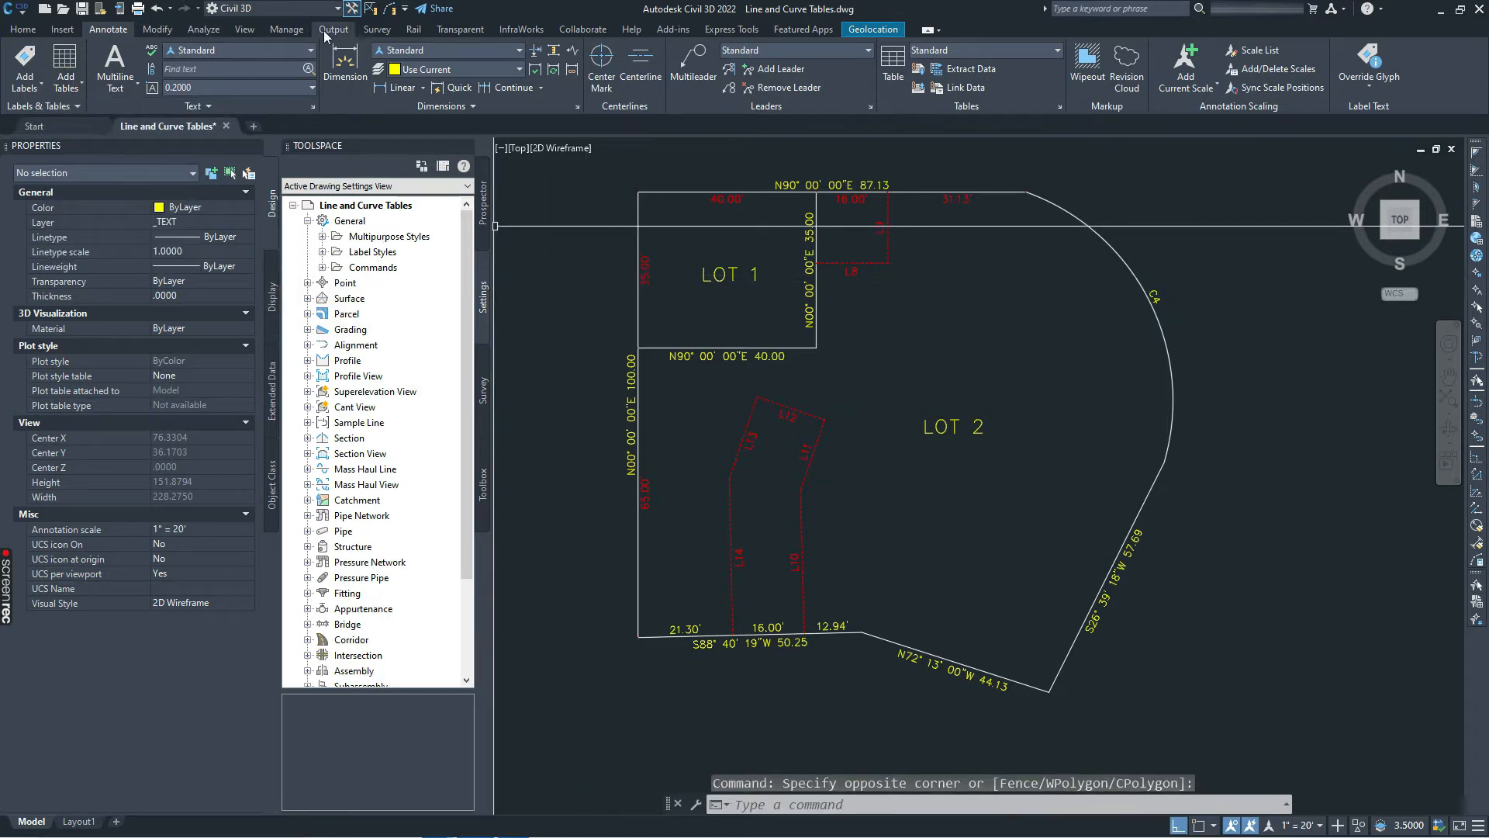
# Step: Start a new survey line table and set its table layer to _TEXT
pyautogui.click(375, 31)
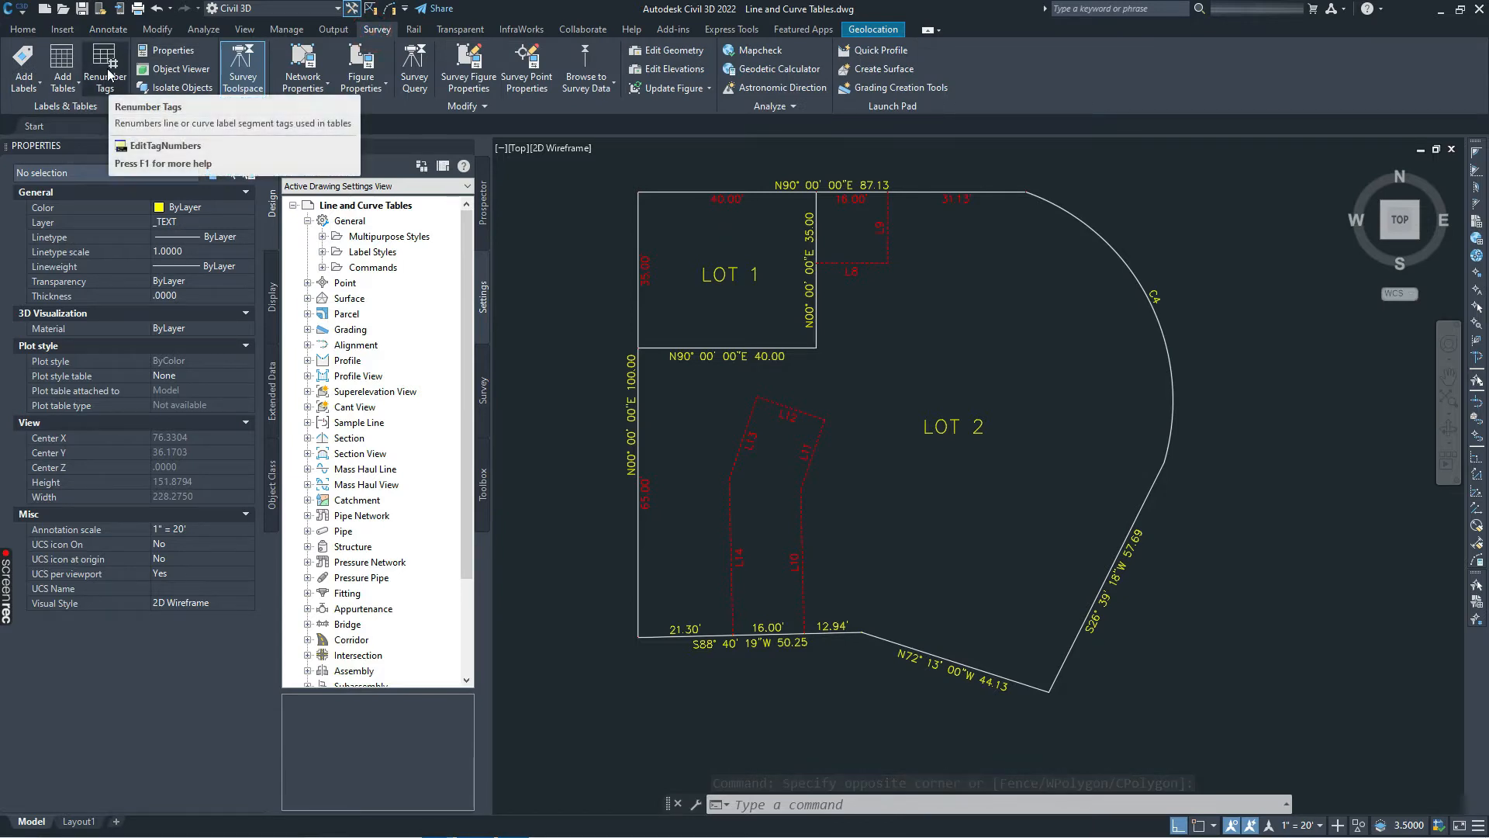
pyautogui.click(68, 90)
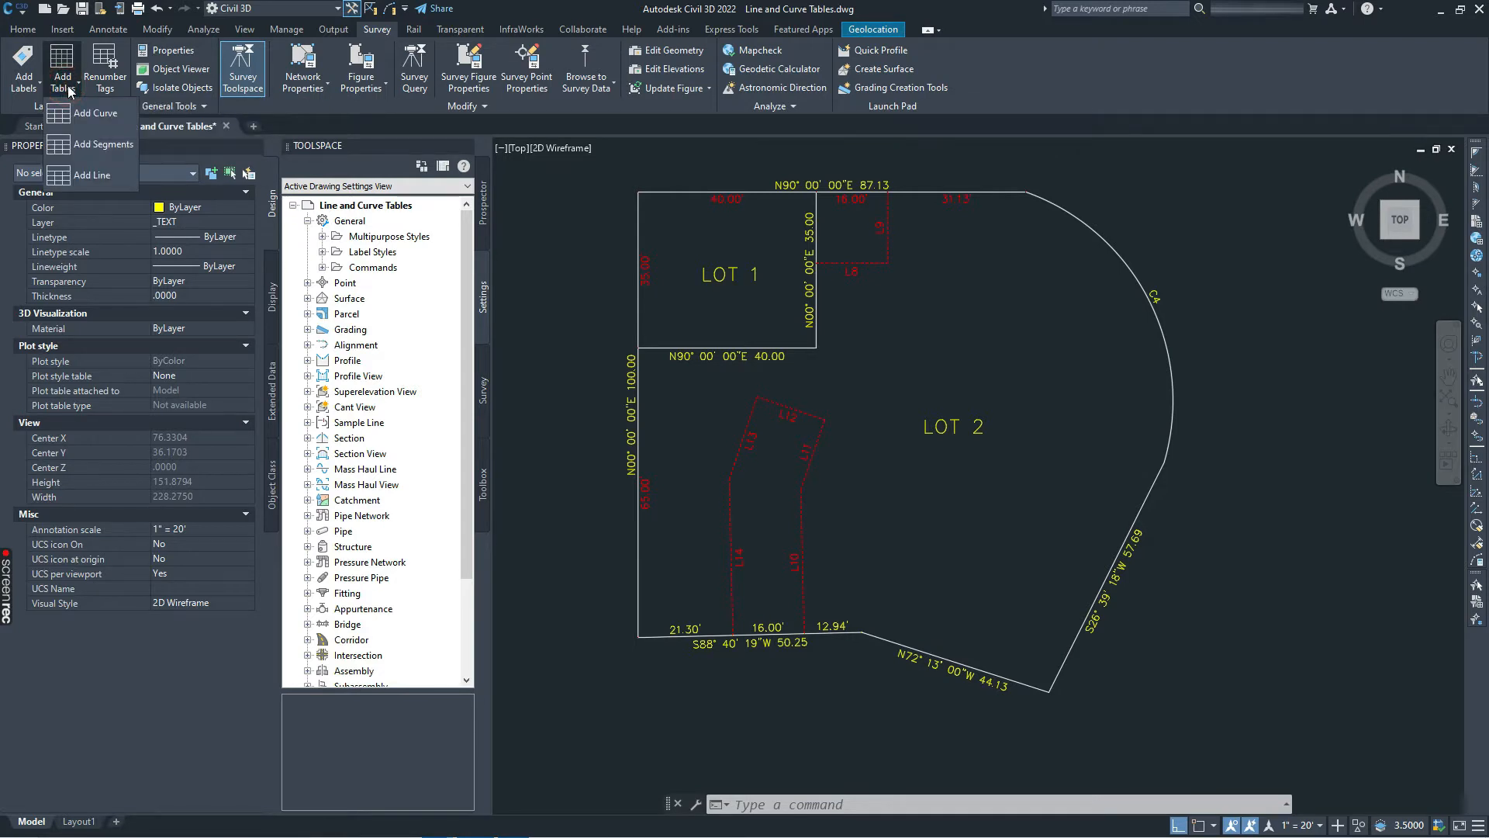
pyautogui.click(91, 175)
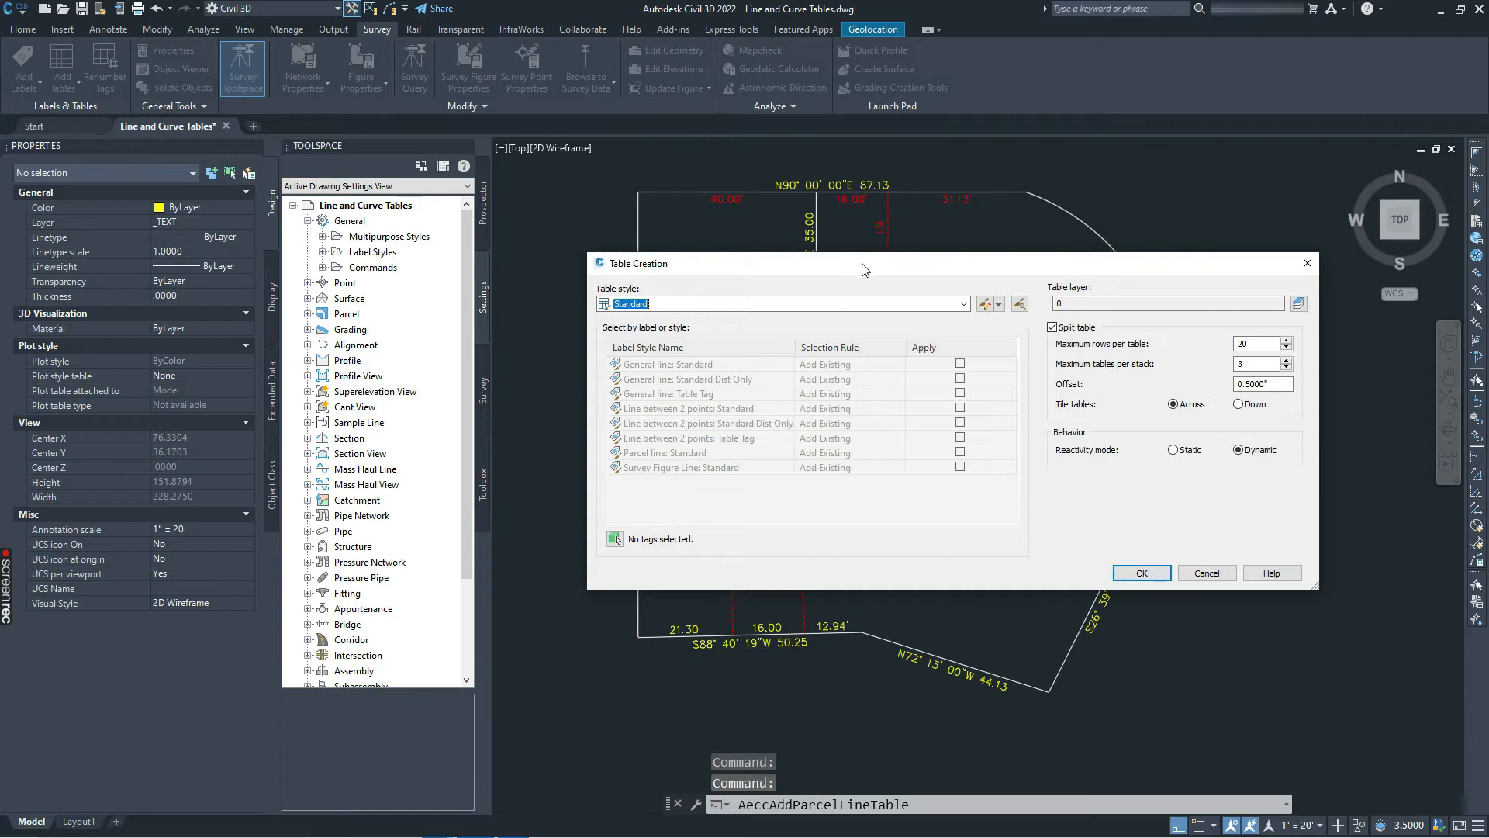
pyautogui.click(1298, 303)
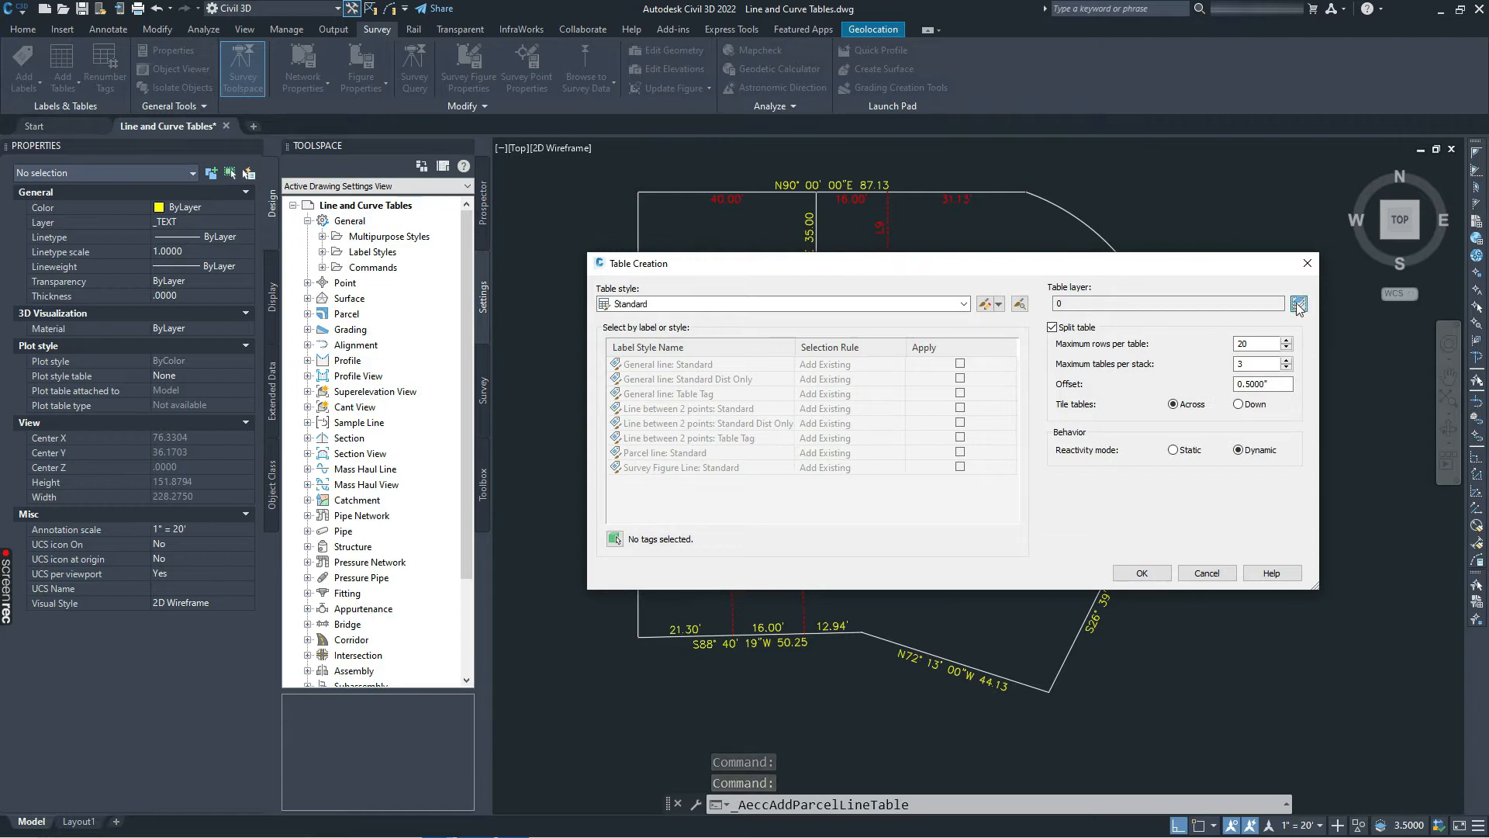
pyautogui.click(1175, 383)
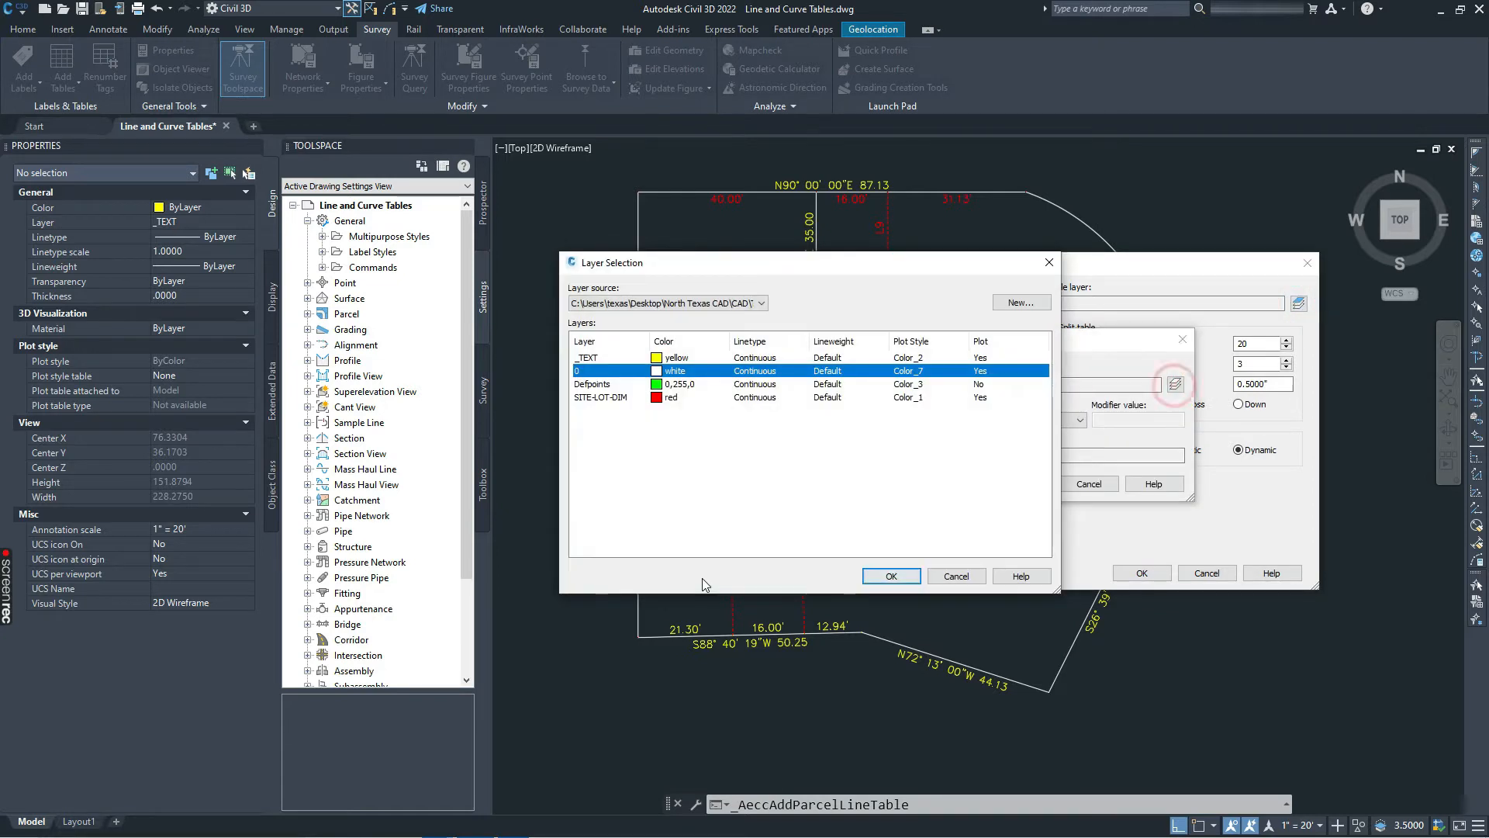
pyautogui.click(602, 358)
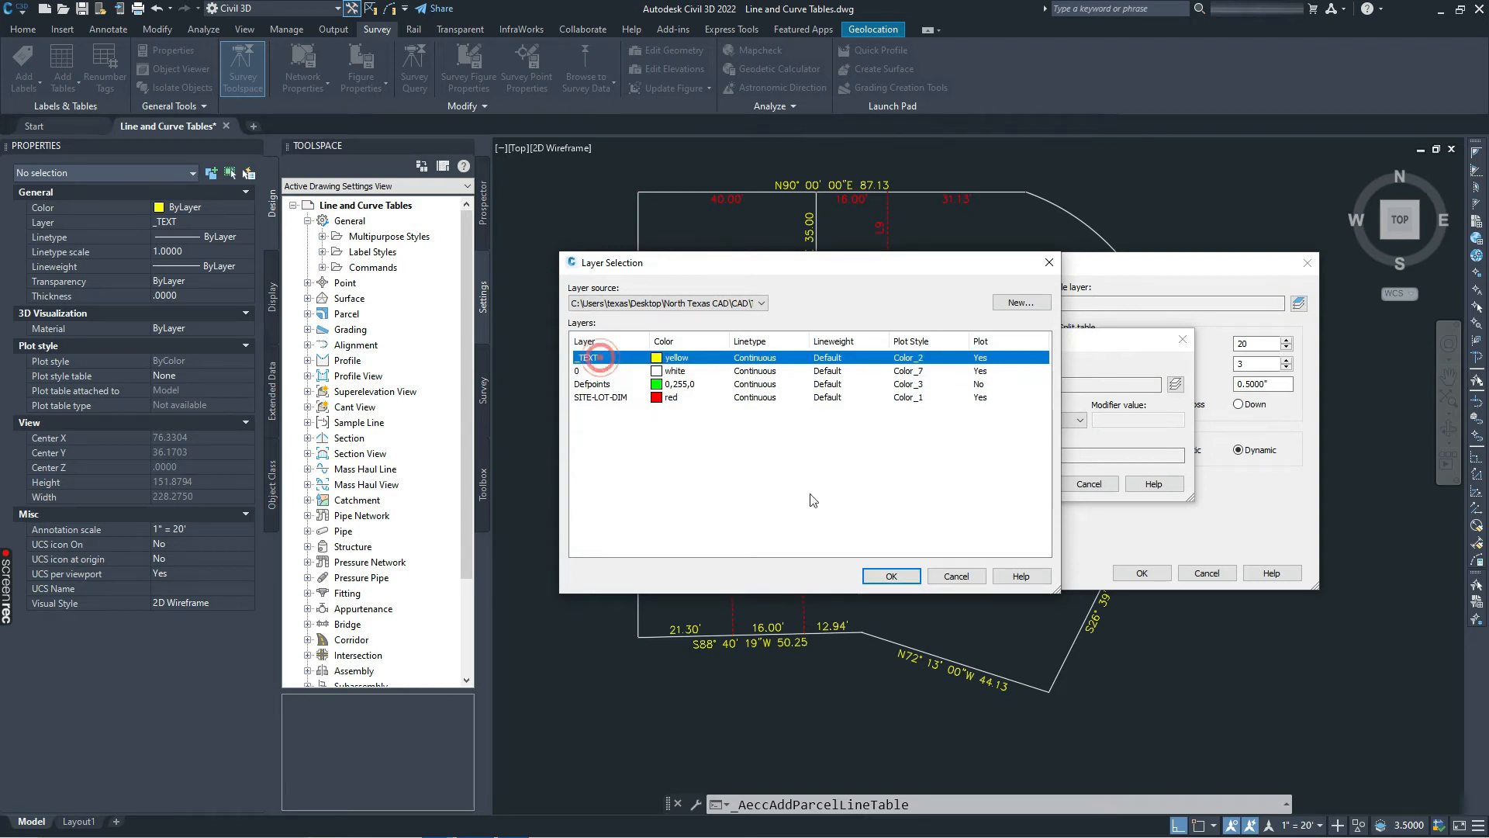
pyautogui.click(891, 579)
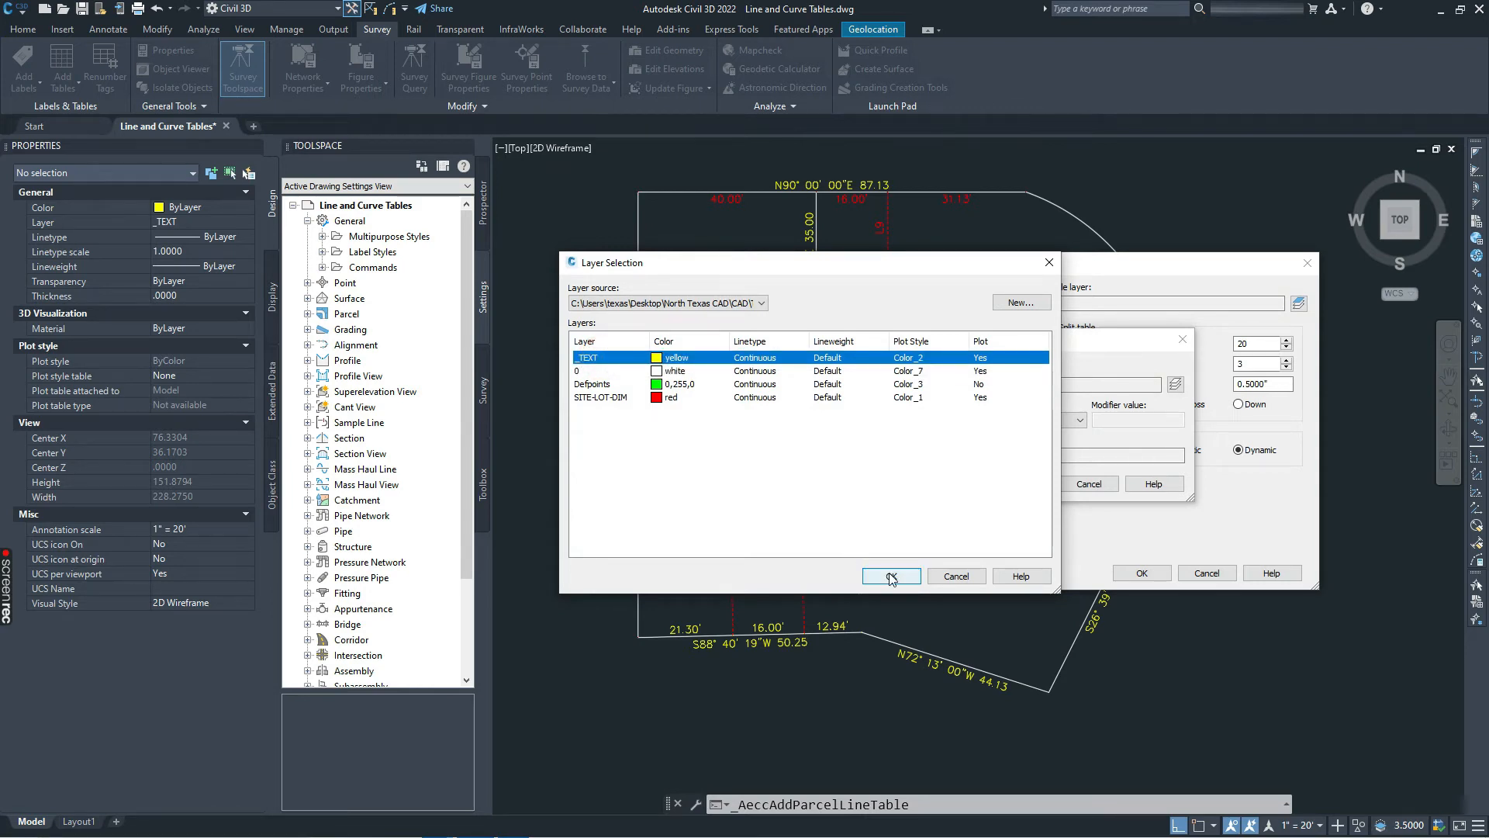
pyautogui.click(1019, 483)
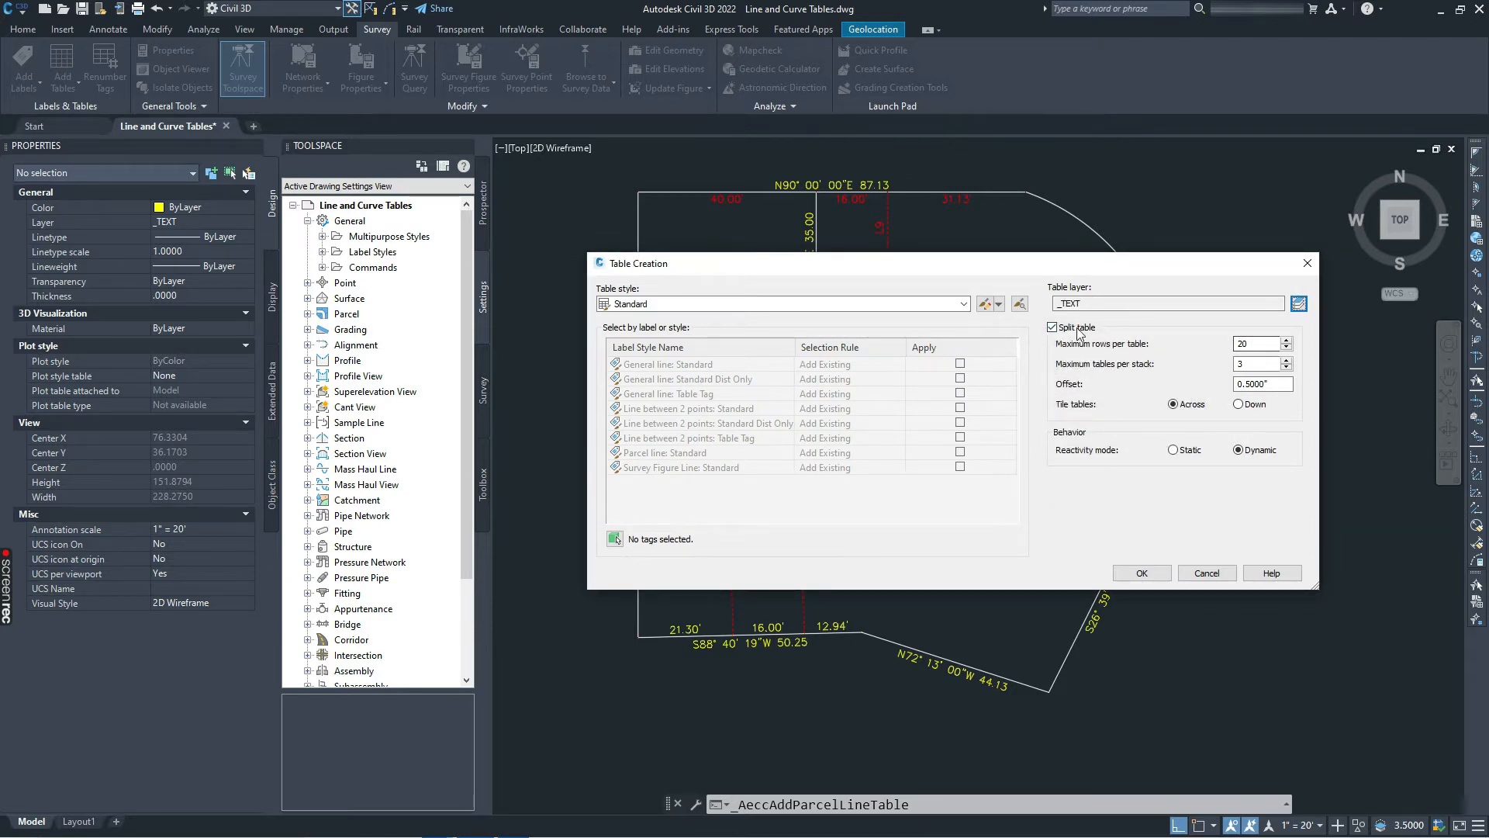
# Step: Set the maximum rows per table to 20, apply the General line: Table Tag label style, and accept the table settings
pyautogui.moveTo(1110, 264); pyautogui.dragTo(1051, 665)
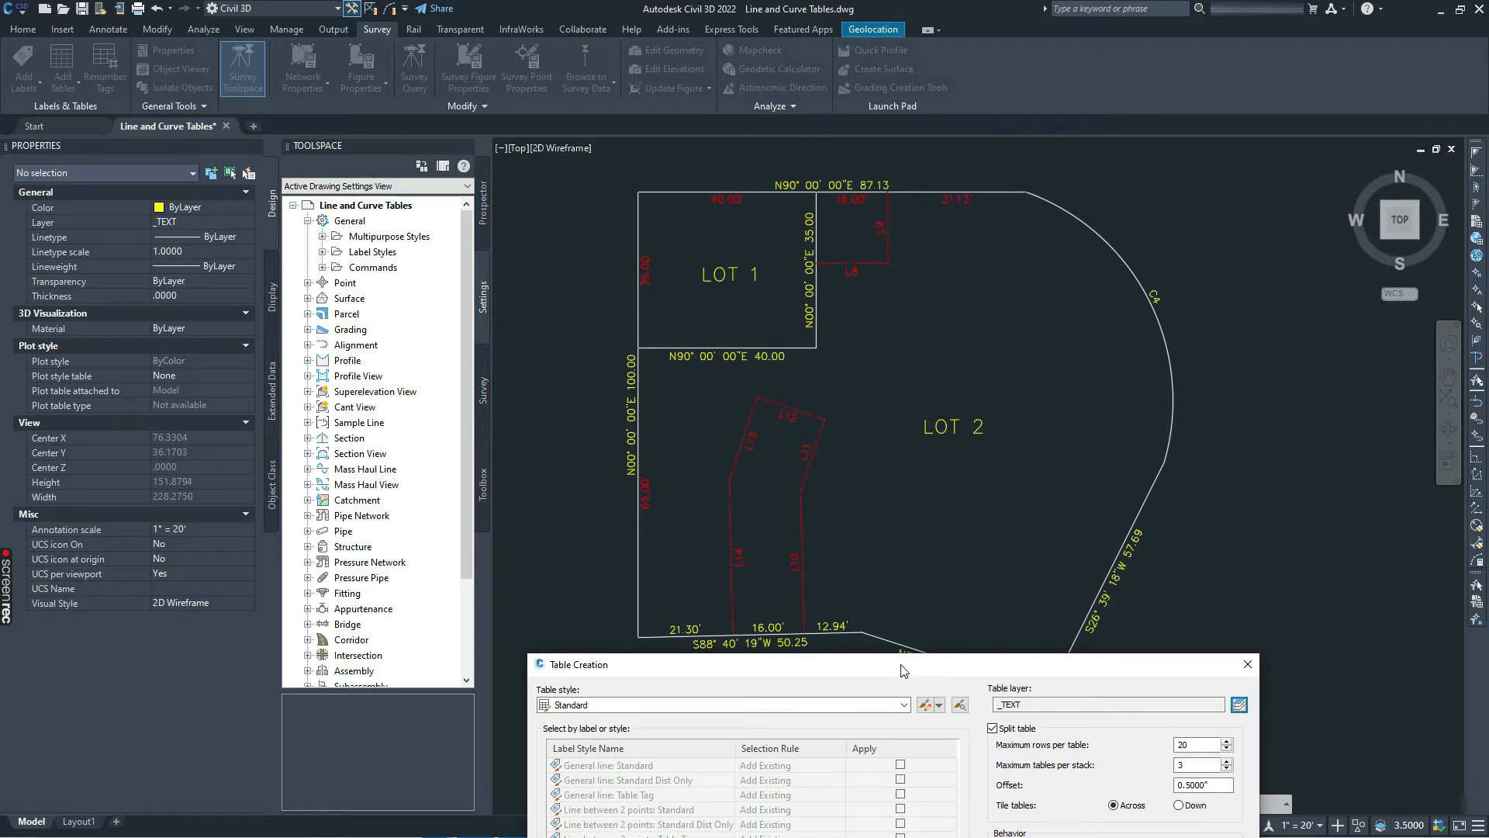
pyautogui.moveTo(901, 665); pyautogui.dragTo(921, 308)
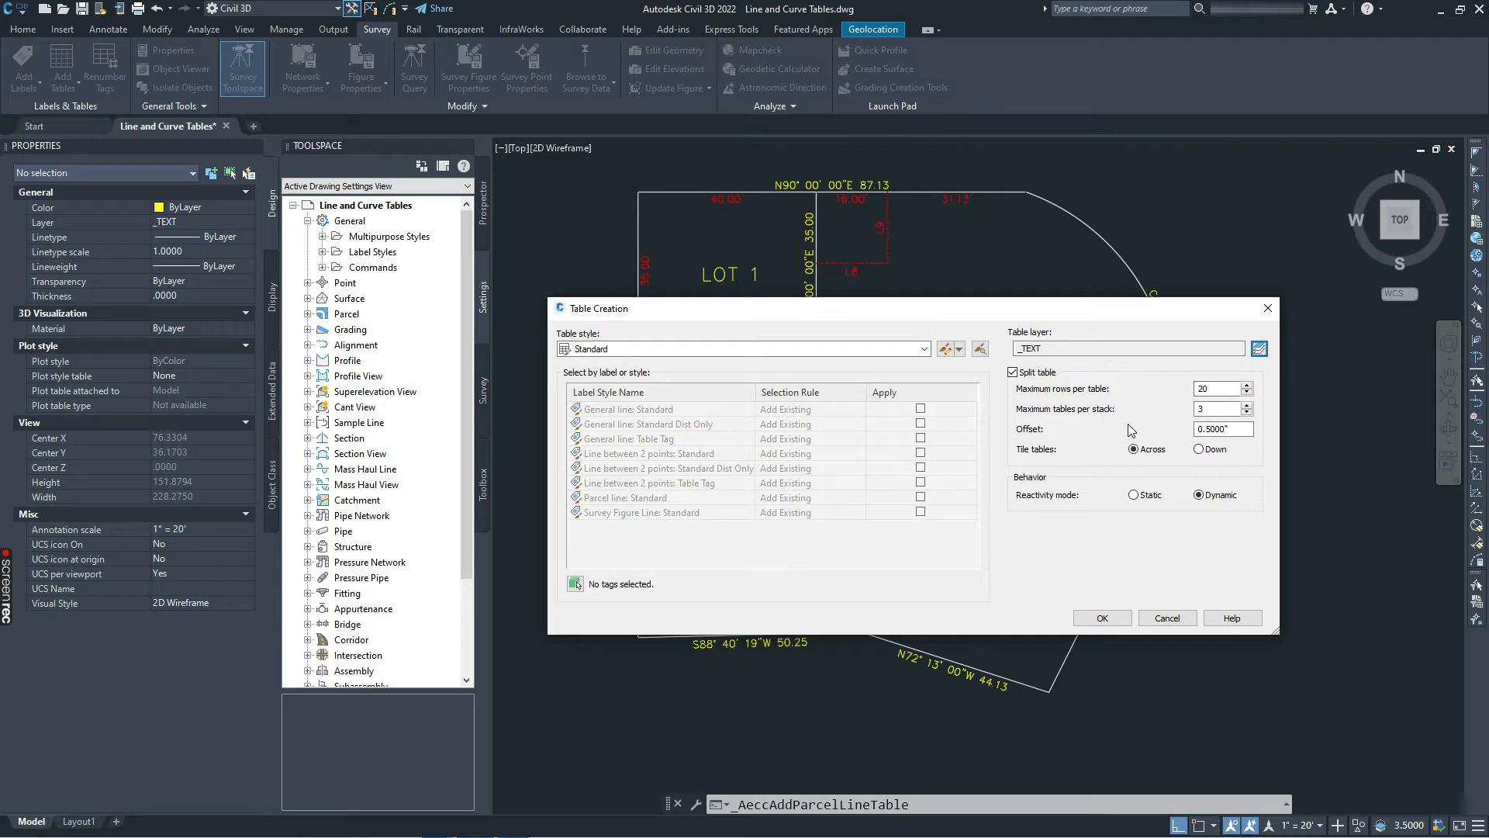
pyautogui.doubleClick(1200, 386)
pyautogui.press('BackSpace')
pyautogui.write('20')
pyautogui.click(920, 438)
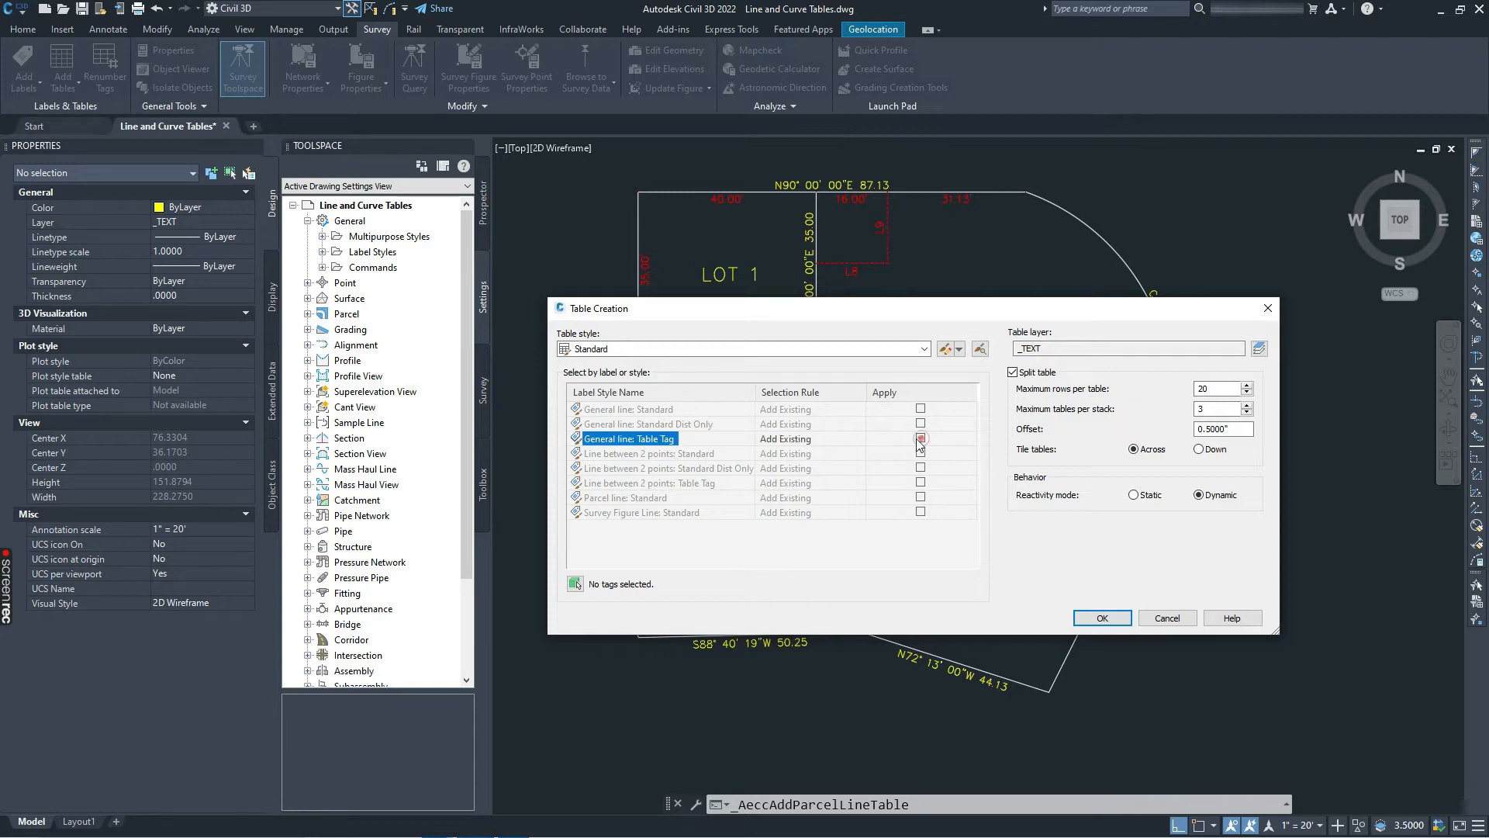
pyautogui.moveTo(836, 304)
pyautogui.mouseDown()
pyautogui.moveTo(850, 524)
pyautogui.moveTo(836, 310)
pyautogui.mouseUp()
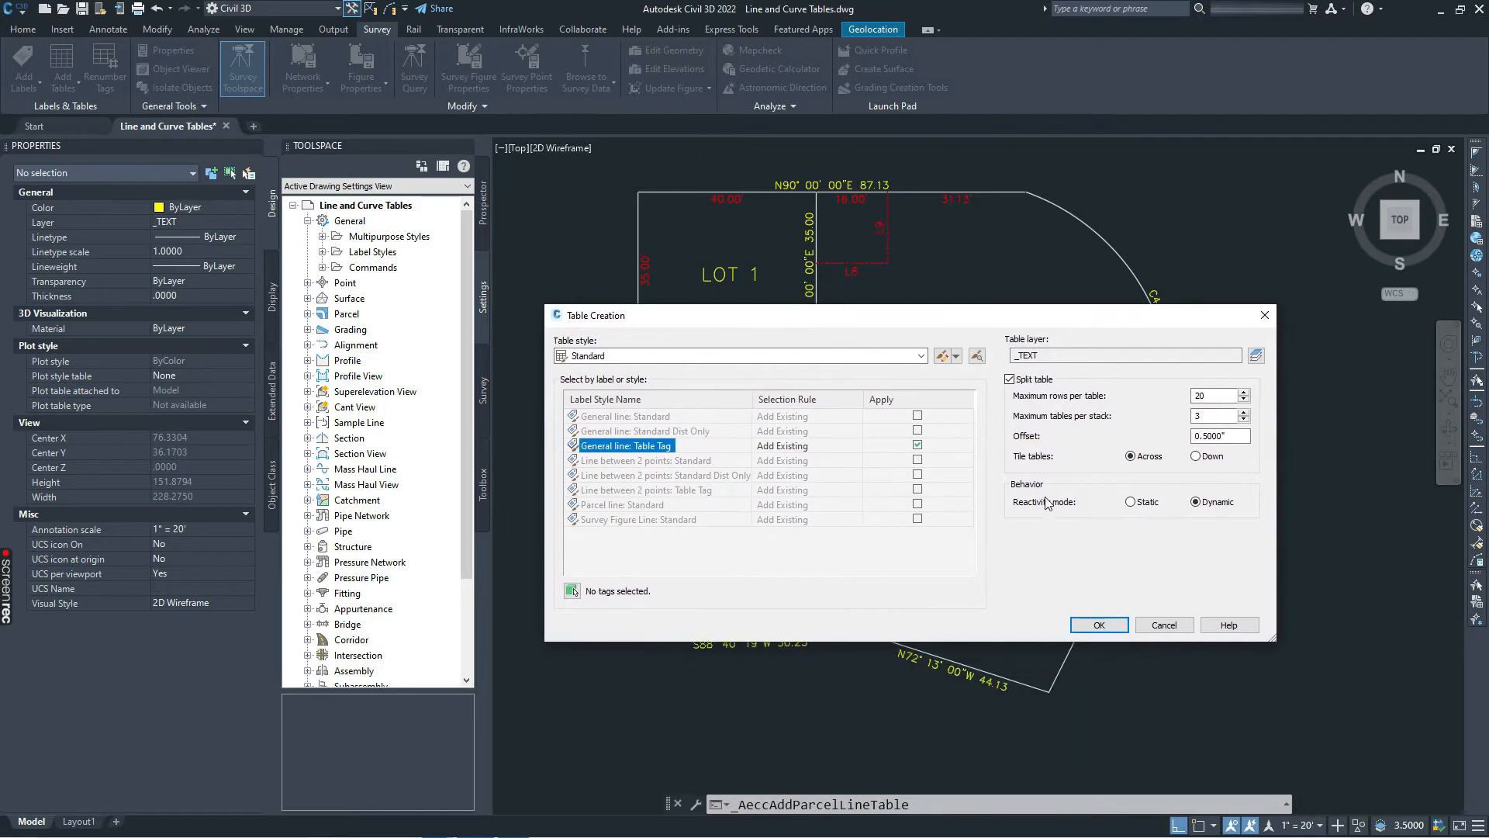
pyautogui.click(1099, 624)
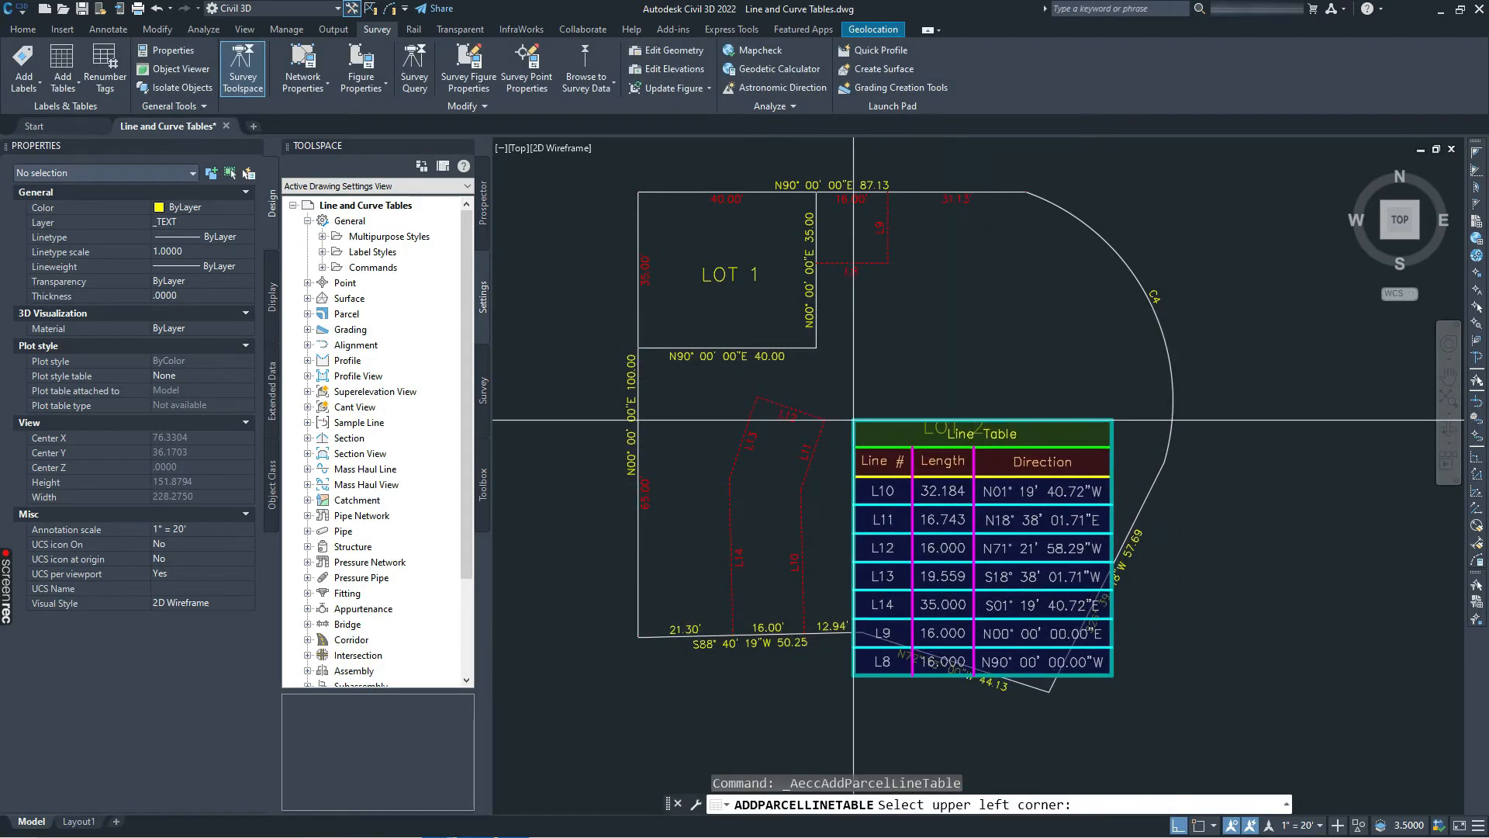
# Step: Place the line table in the empty area southeast of Lot 2, clear of the boundary lines
pyautogui.moveTo(822, 455); pyautogui.dragTo(749, 369, button='middle')
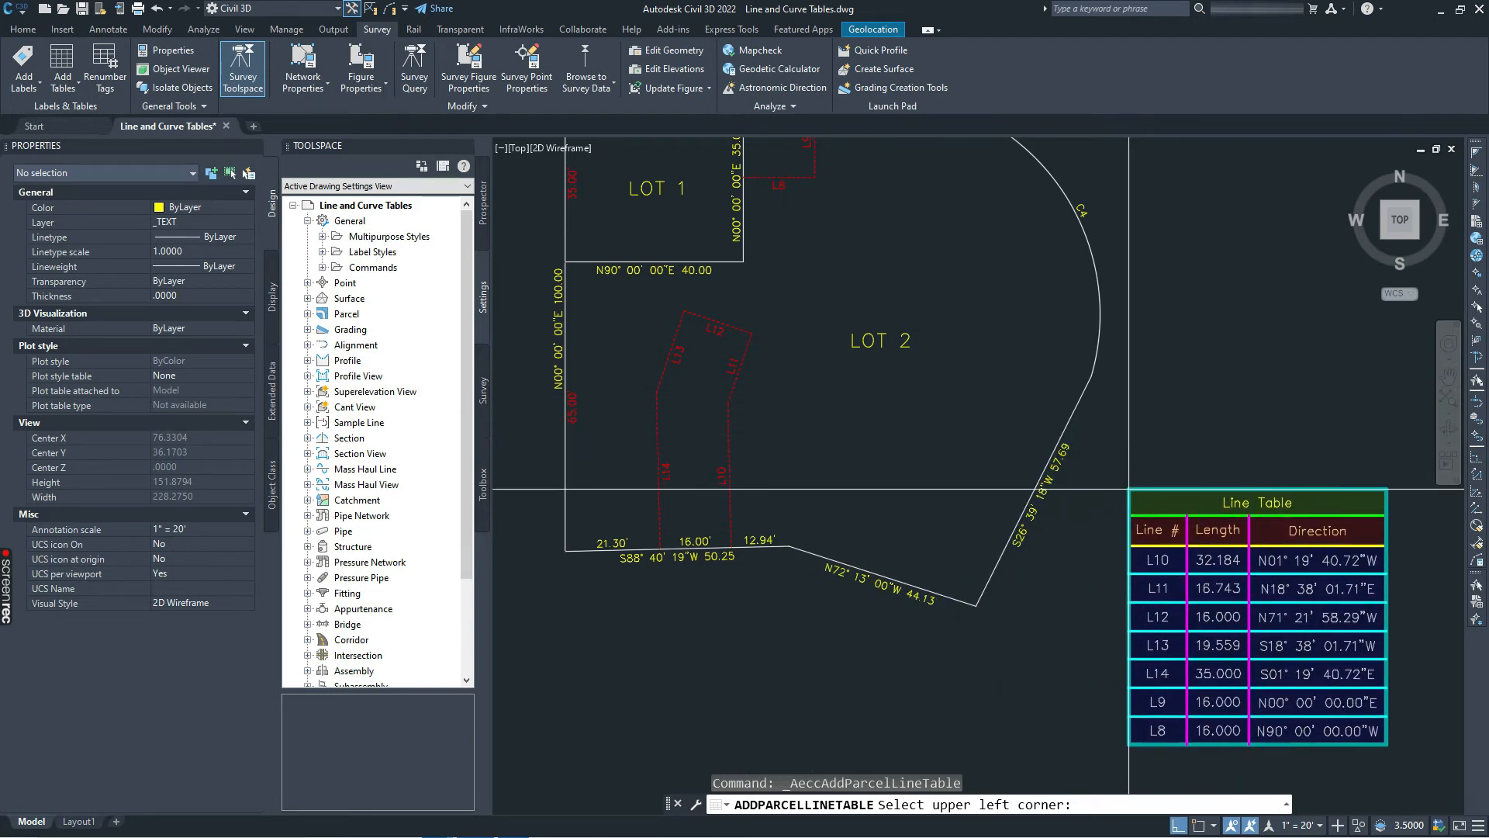
pyautogui.scroll(-5, 1127, 488)
pyautogui.moveTo(1116, 496); pyautogui.dragTo(1042, 492, button='middle')
pyautogui.scroll(-2, 997, 502)
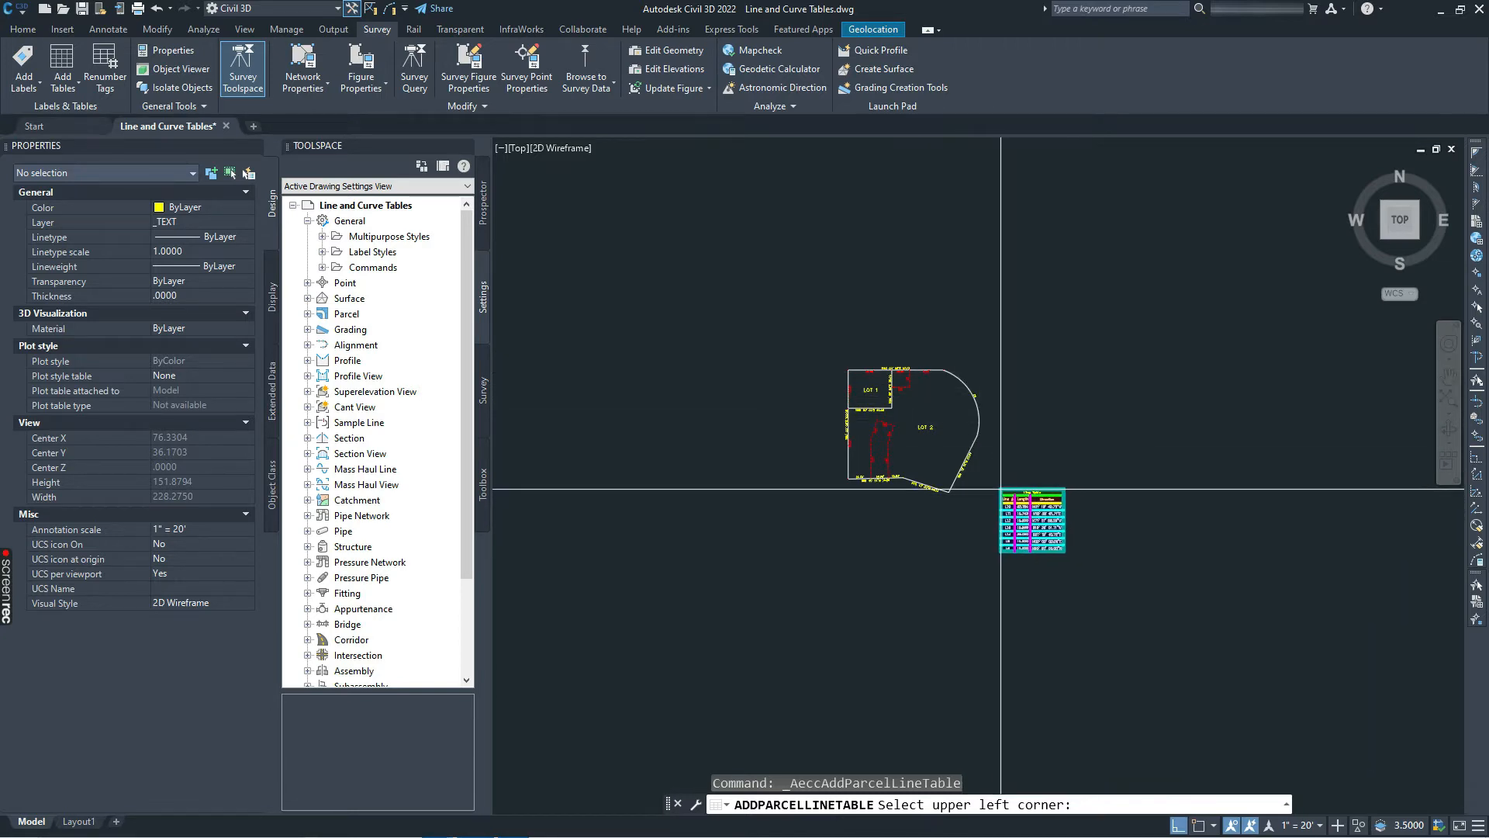
pyautogui.scroll(8, 1000, 489)
pyautogui.scroll(-4, 931, 474)
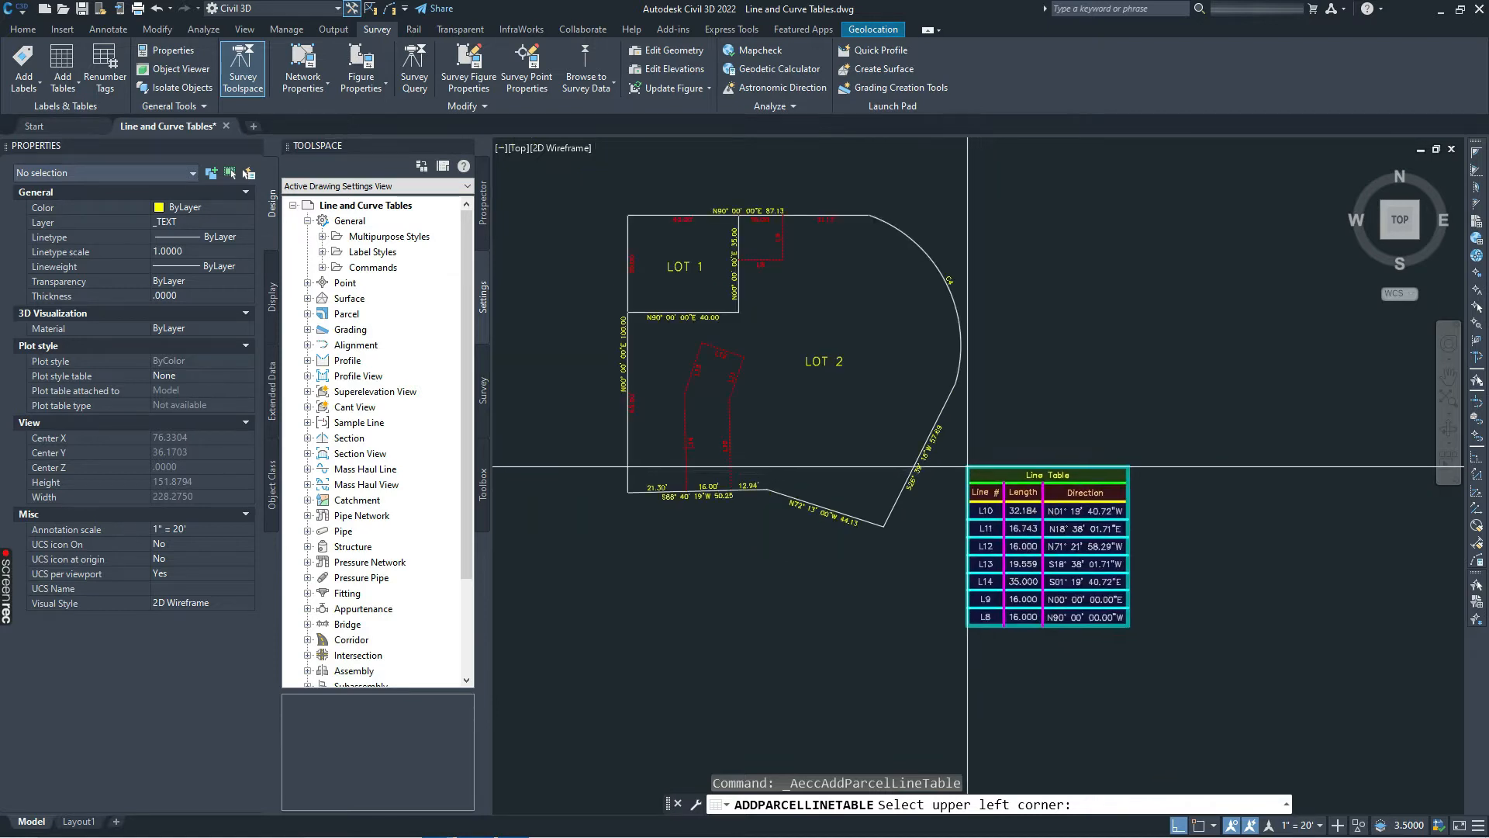
pyautogui.scroll(2, 970, 468)
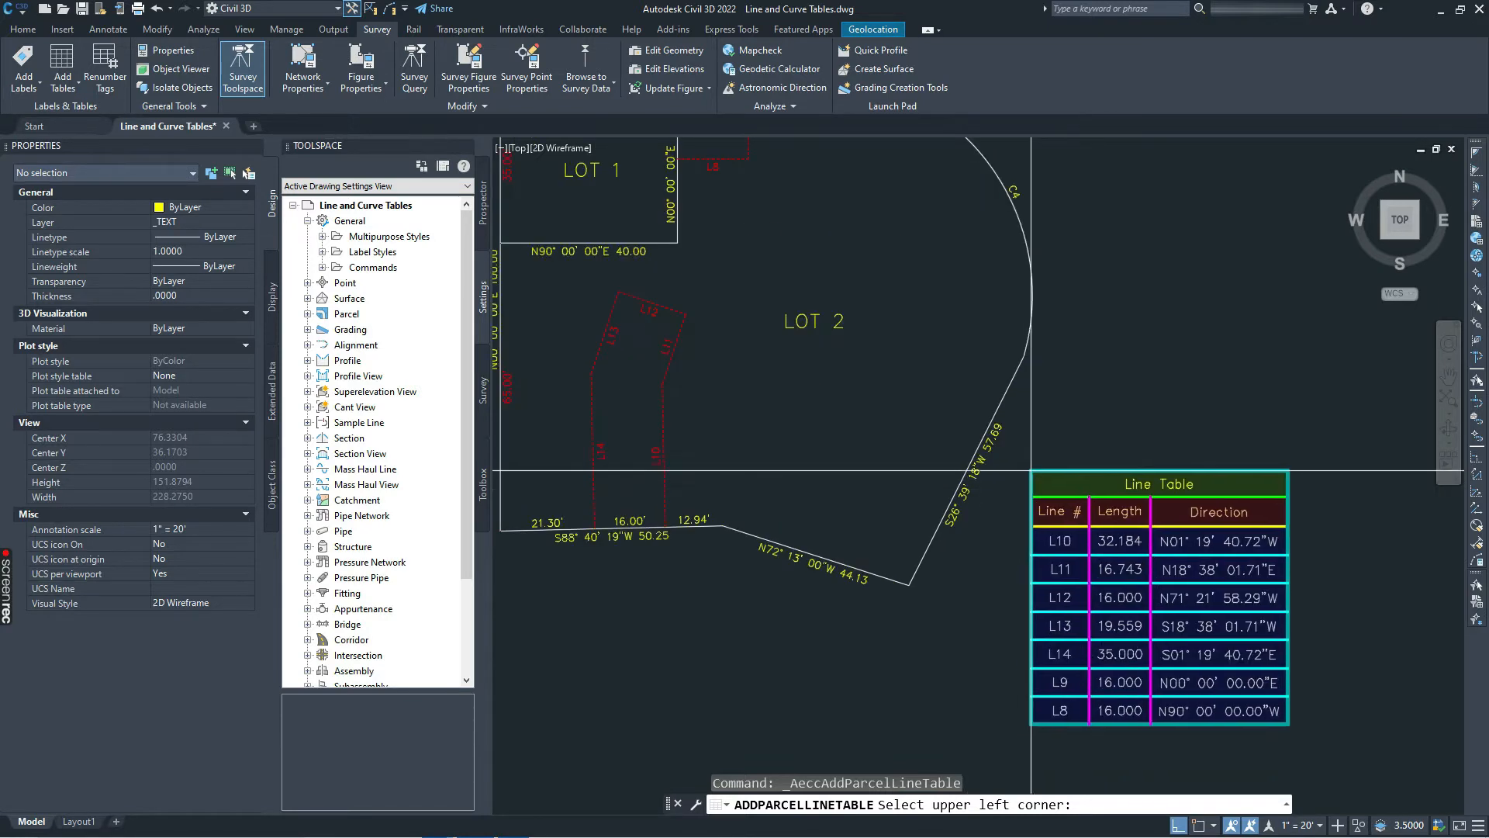
pyautogui.click(1049, 448)
# Step: Open the placed line table's Standard style for editing and show all of its component display settings
pyautogui.moveTo(850, 353); pyautogui.dragTo(917, 416, button='middle')
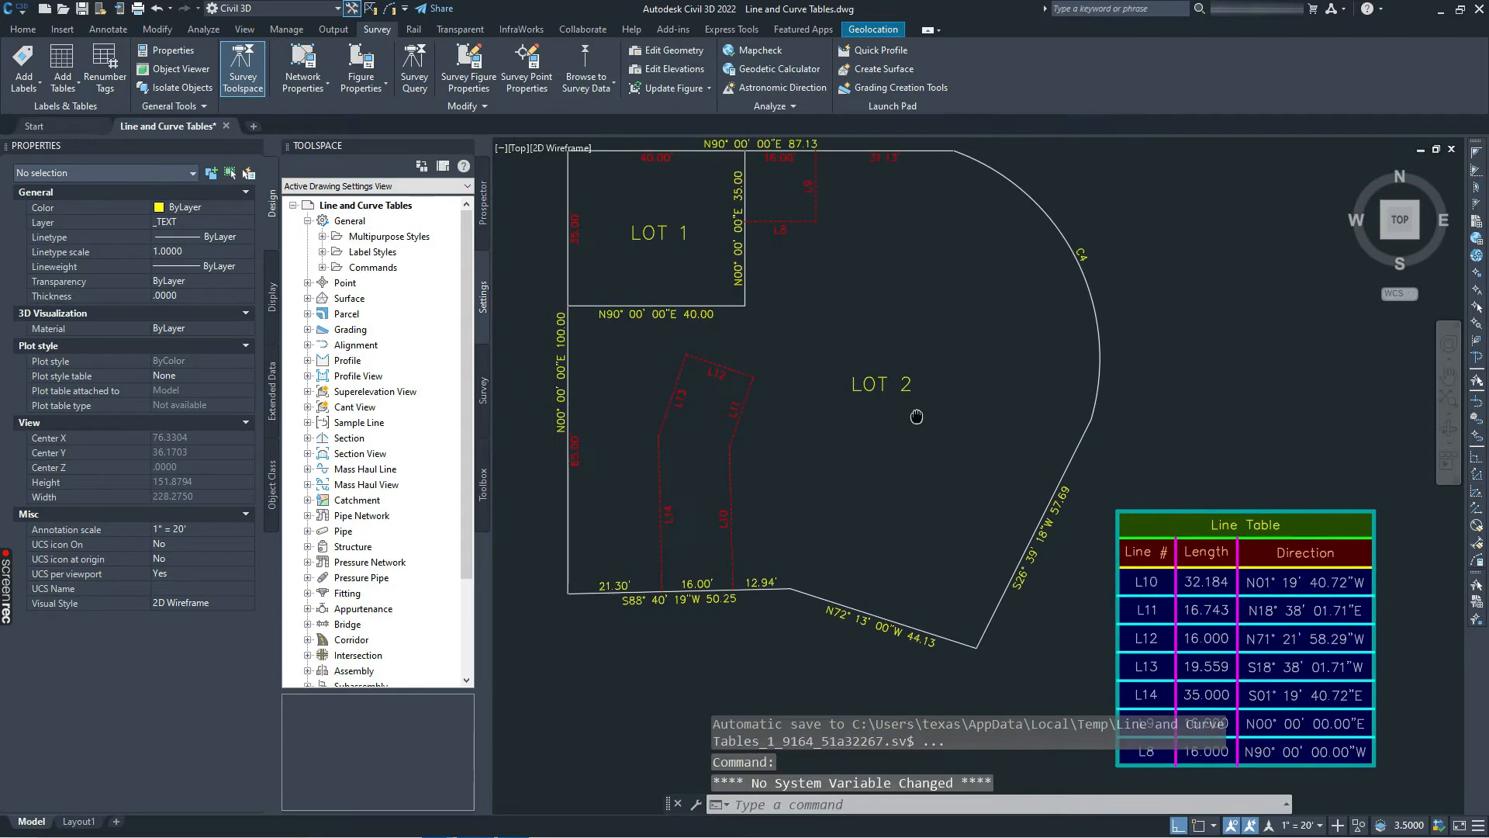
pyautogui.click(1195, 519)
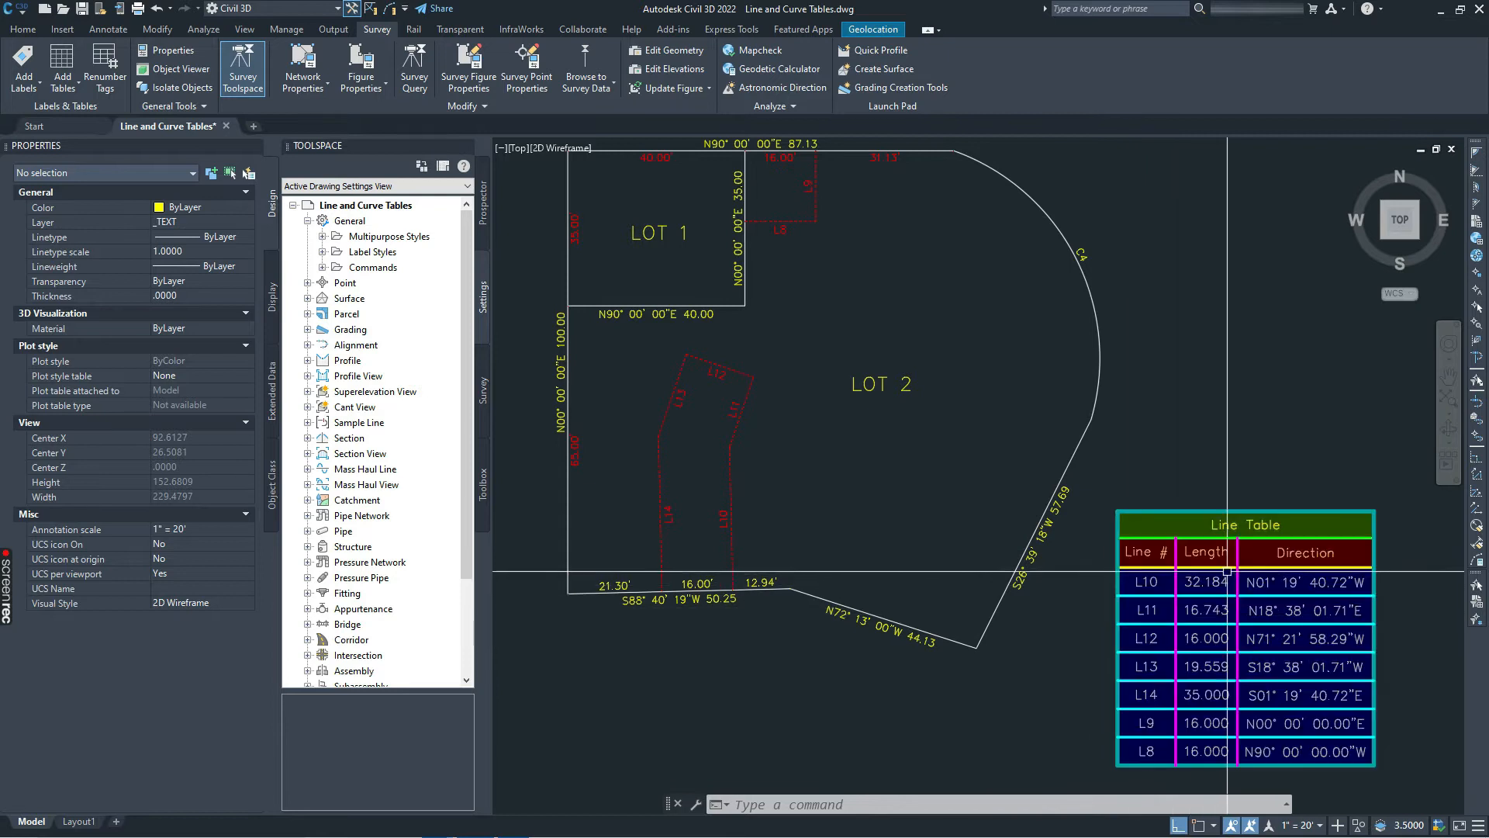
pyautogui.click(1207, 513)
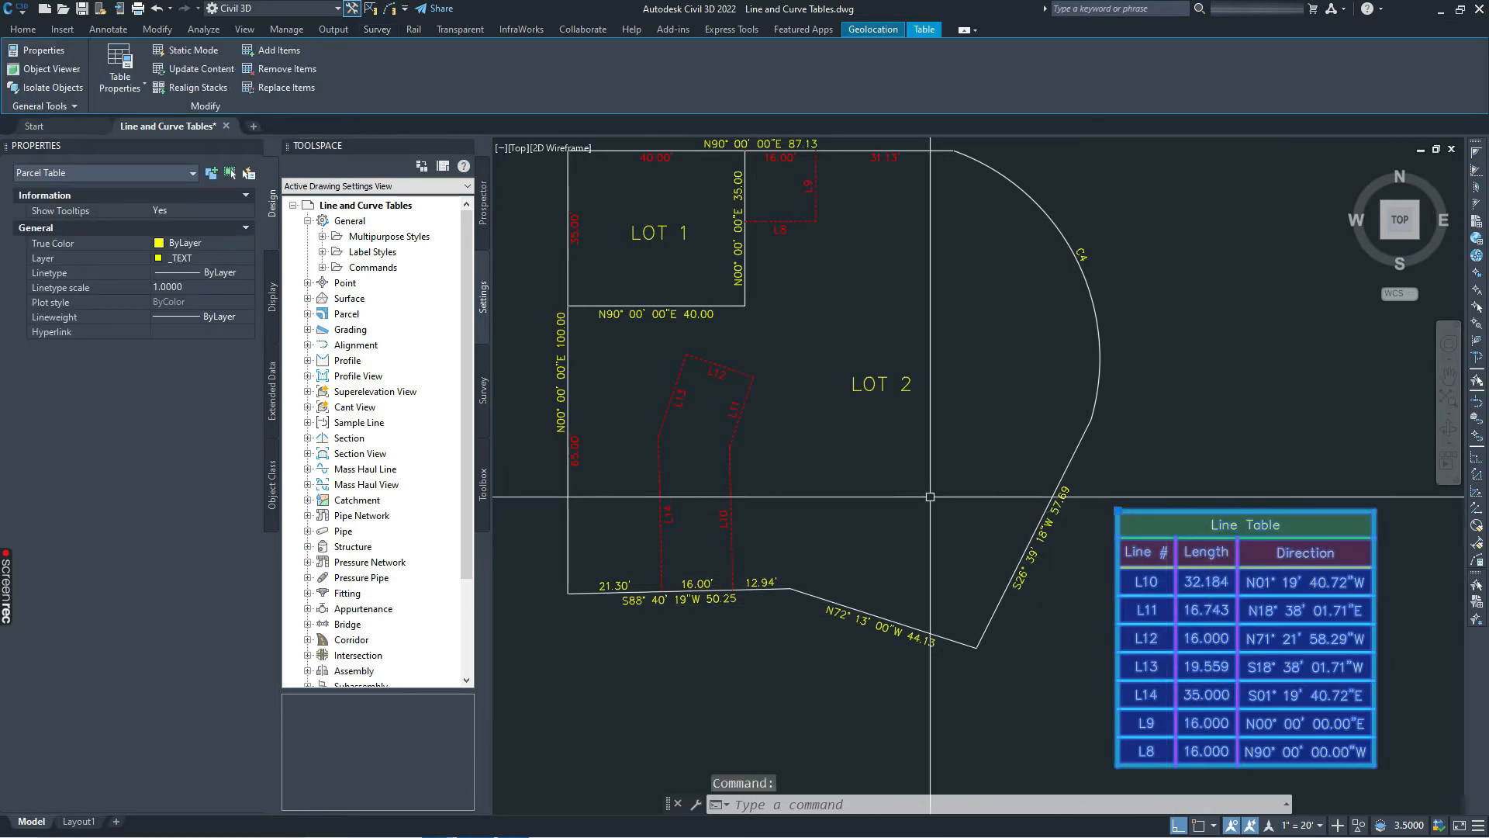
pyautogui.click(132, 90)
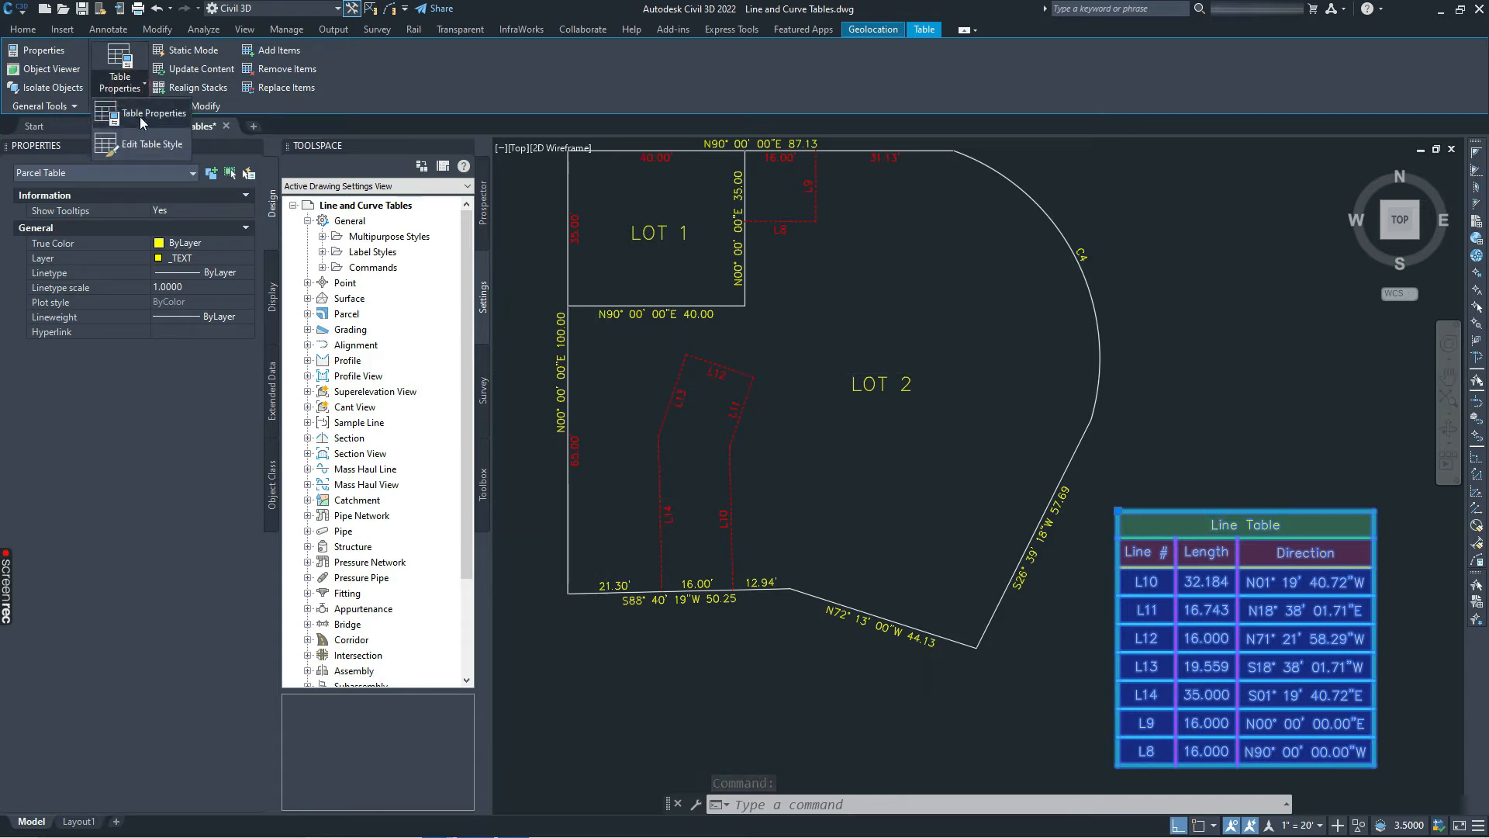
pyautogui.click(142, 144)
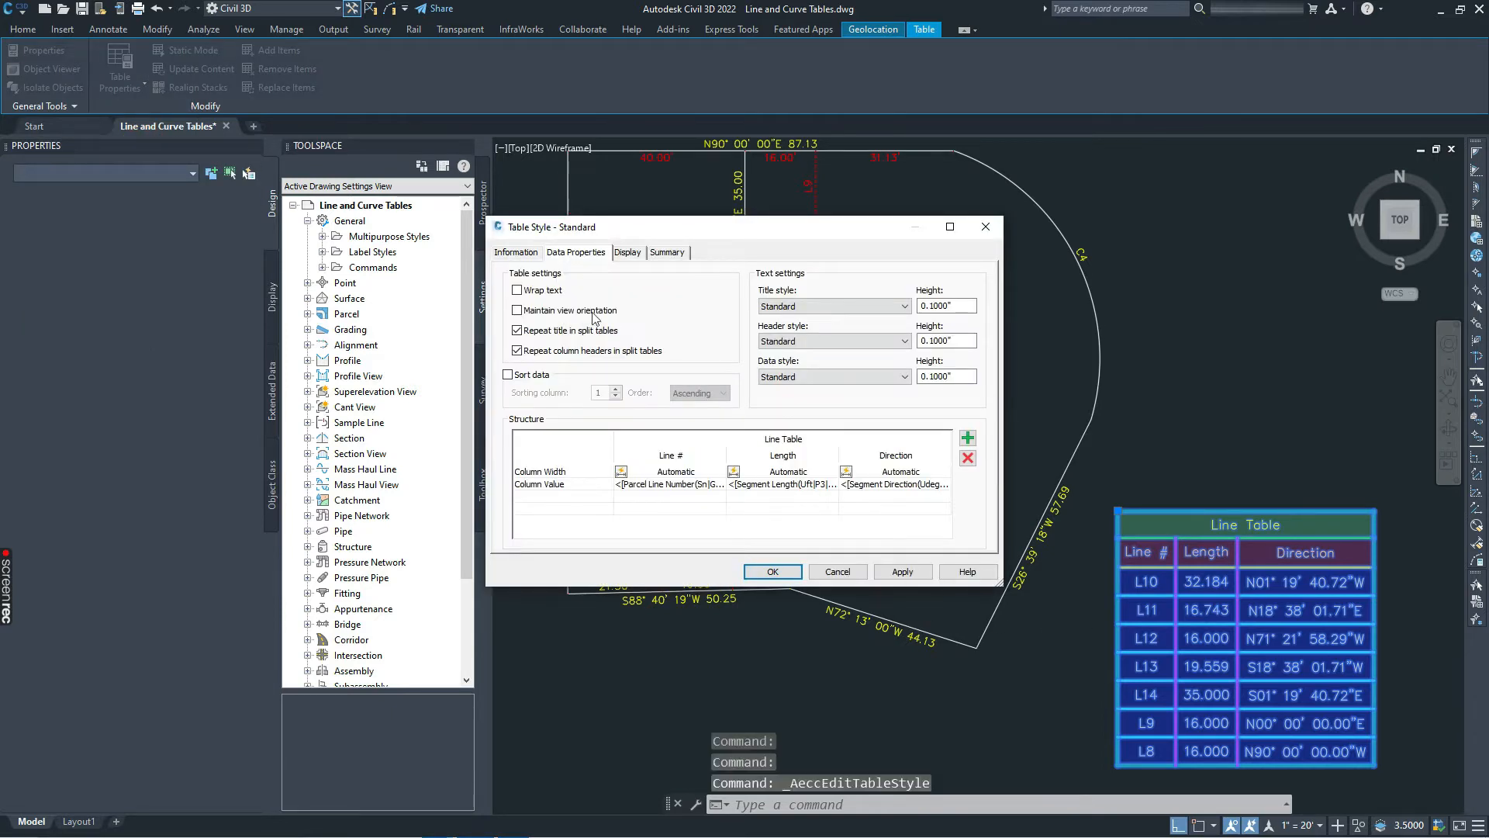
pyautogui.click(630, 254)
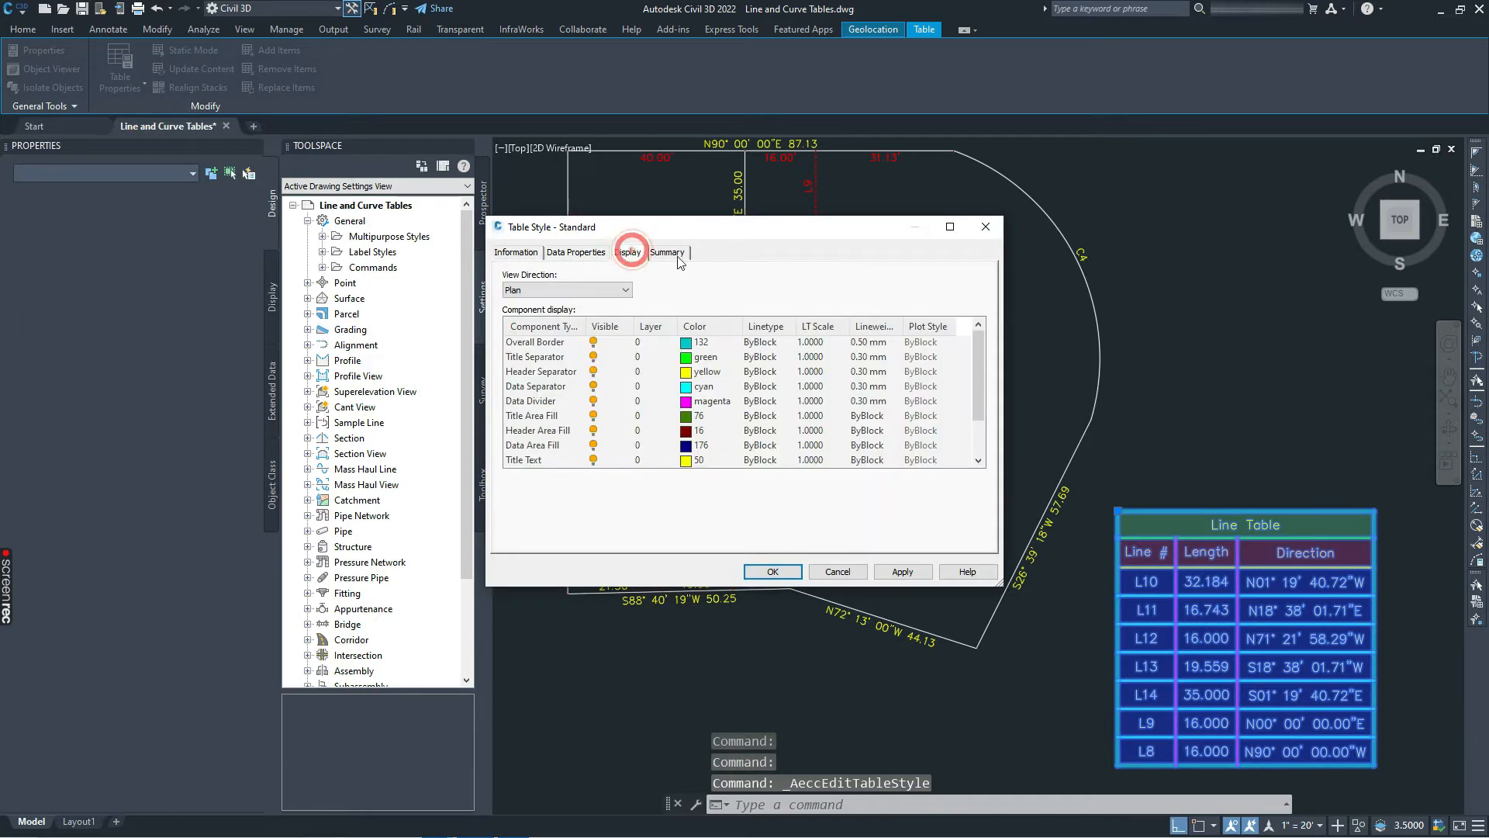
pyautogui.moveTo(998, 580); pyautogui.dragTo(1134, 721)
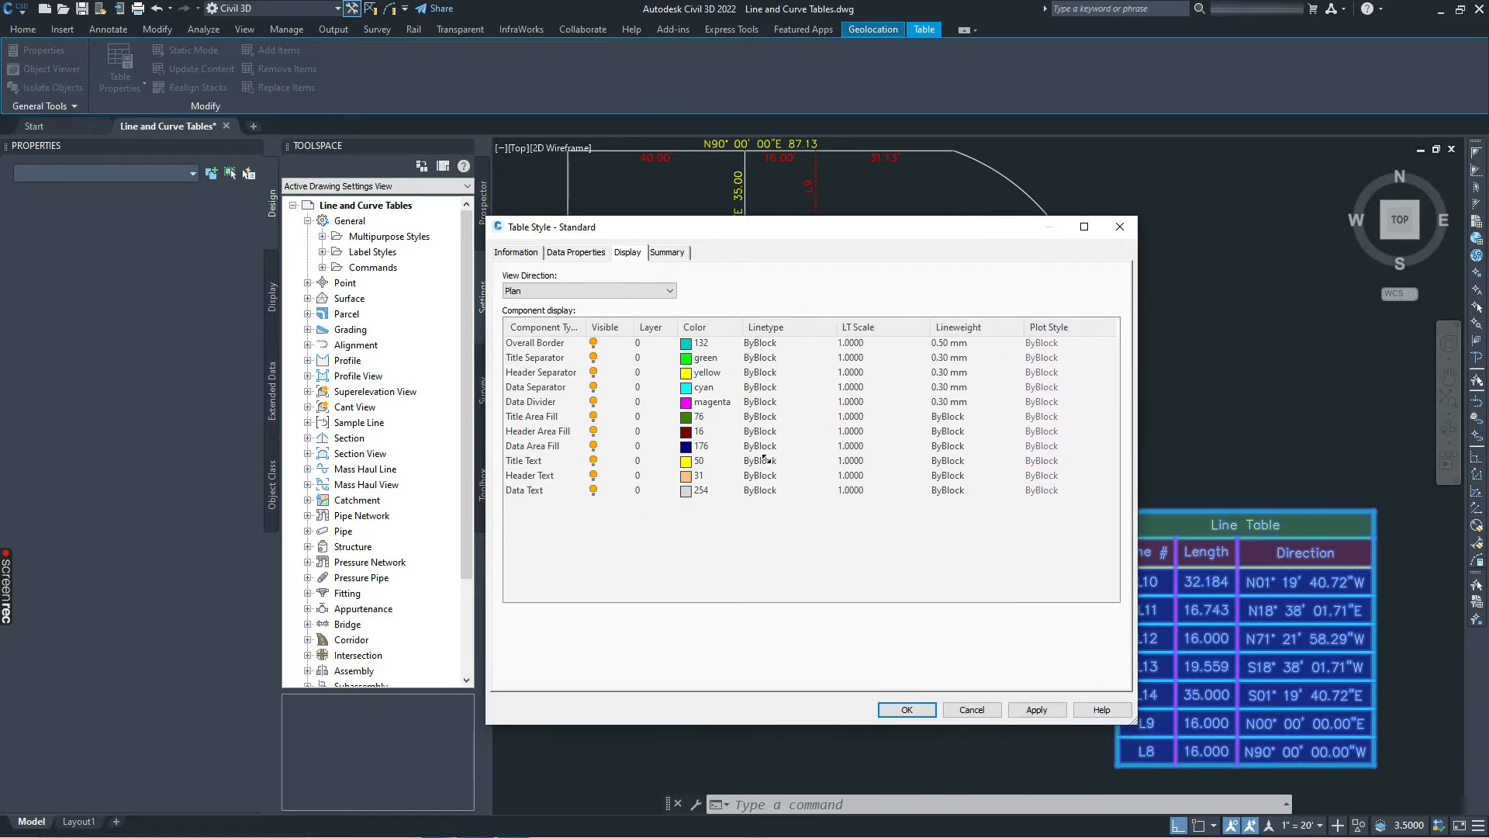
# Step: Set the color of all table style components, from Overall Border through Data Text, to ByLayer and apply the change
pyautogui.click(526, 345)
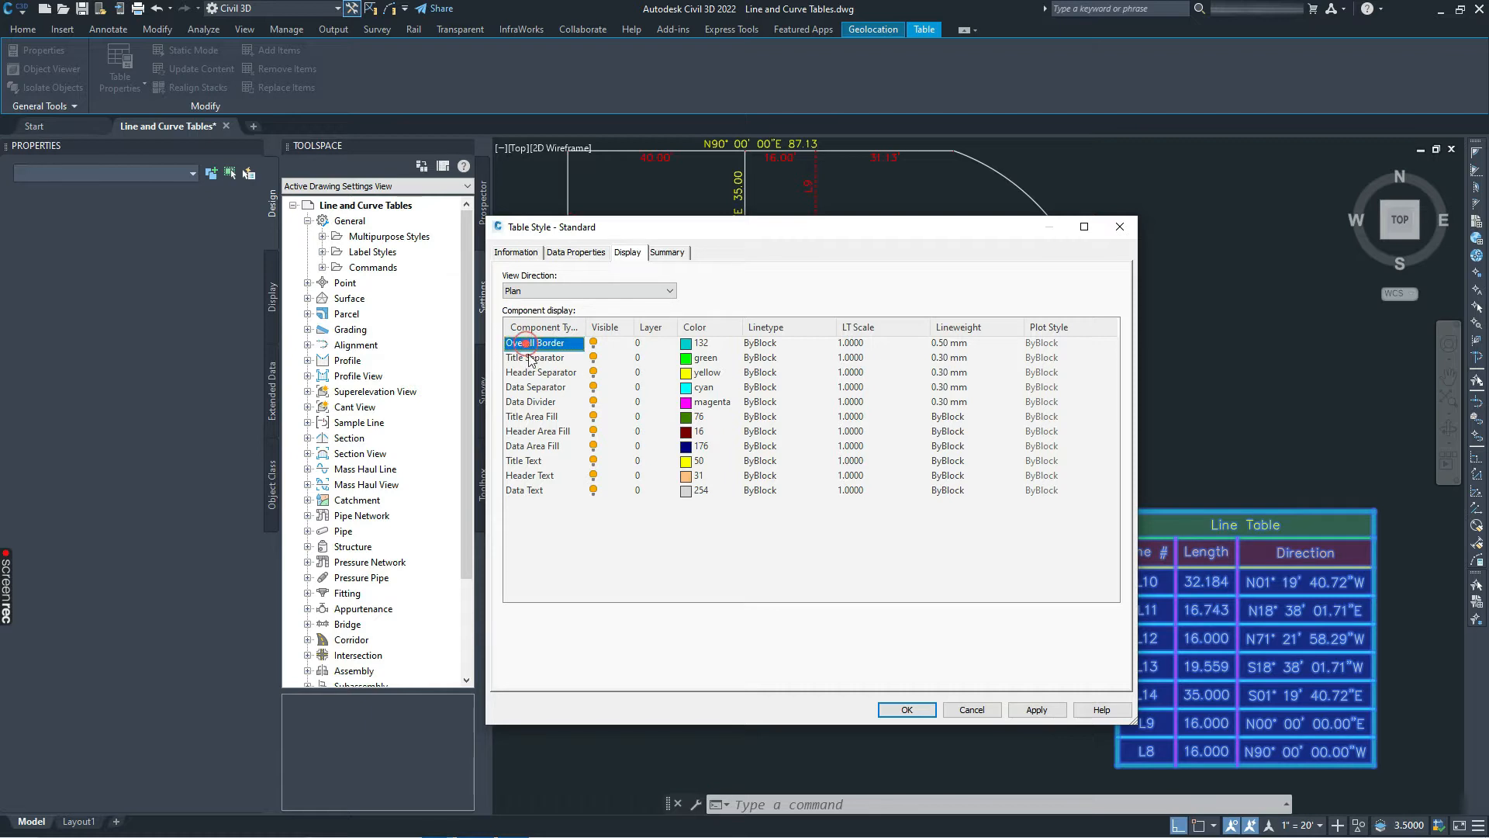
pyautogui.keyDown('shift'); pyautogui.click(532, 491); pyautogui.keyUp('shift')
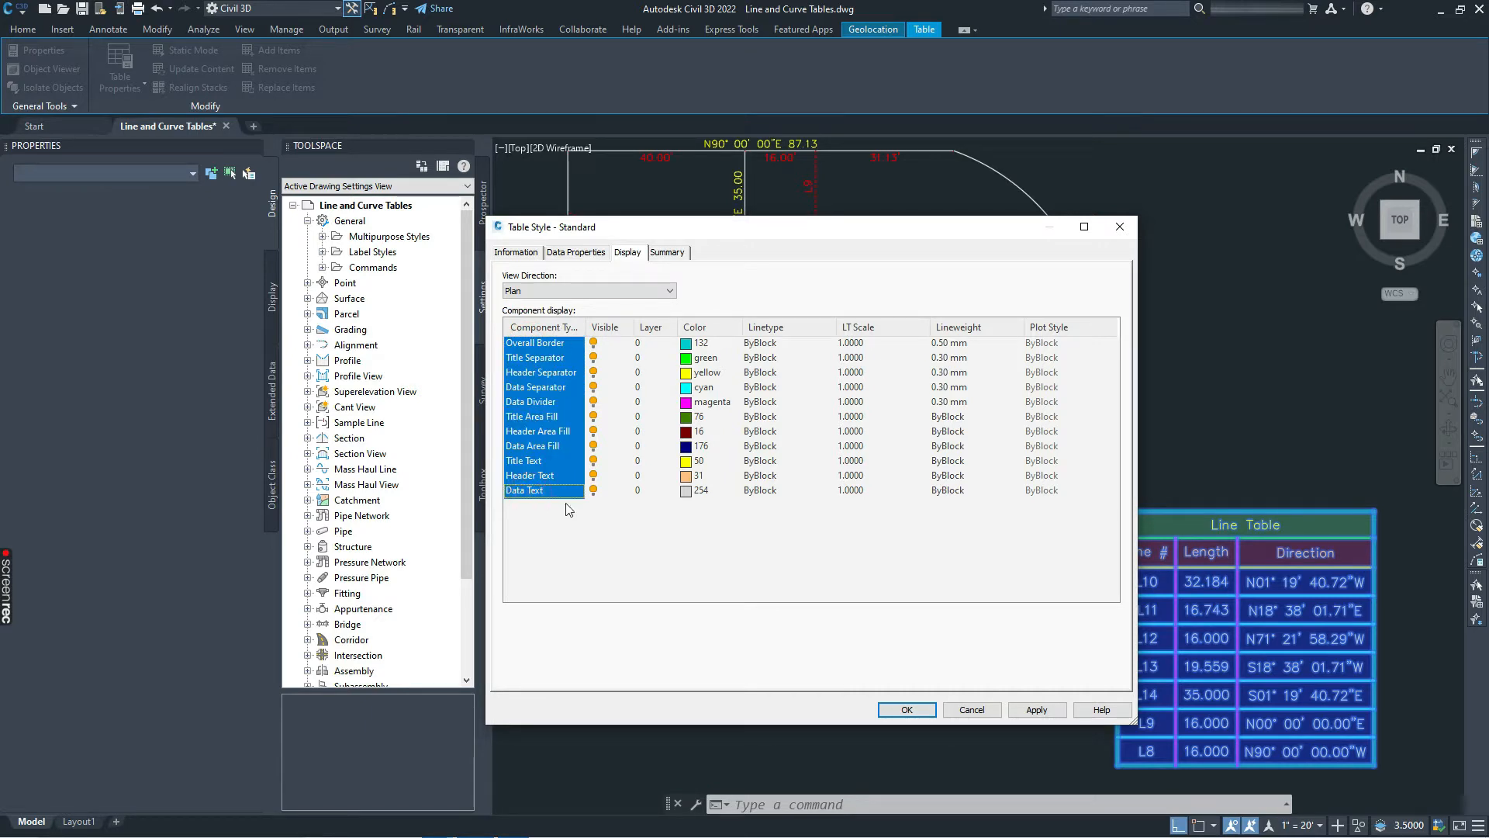
pyautogui.click(688, 344)
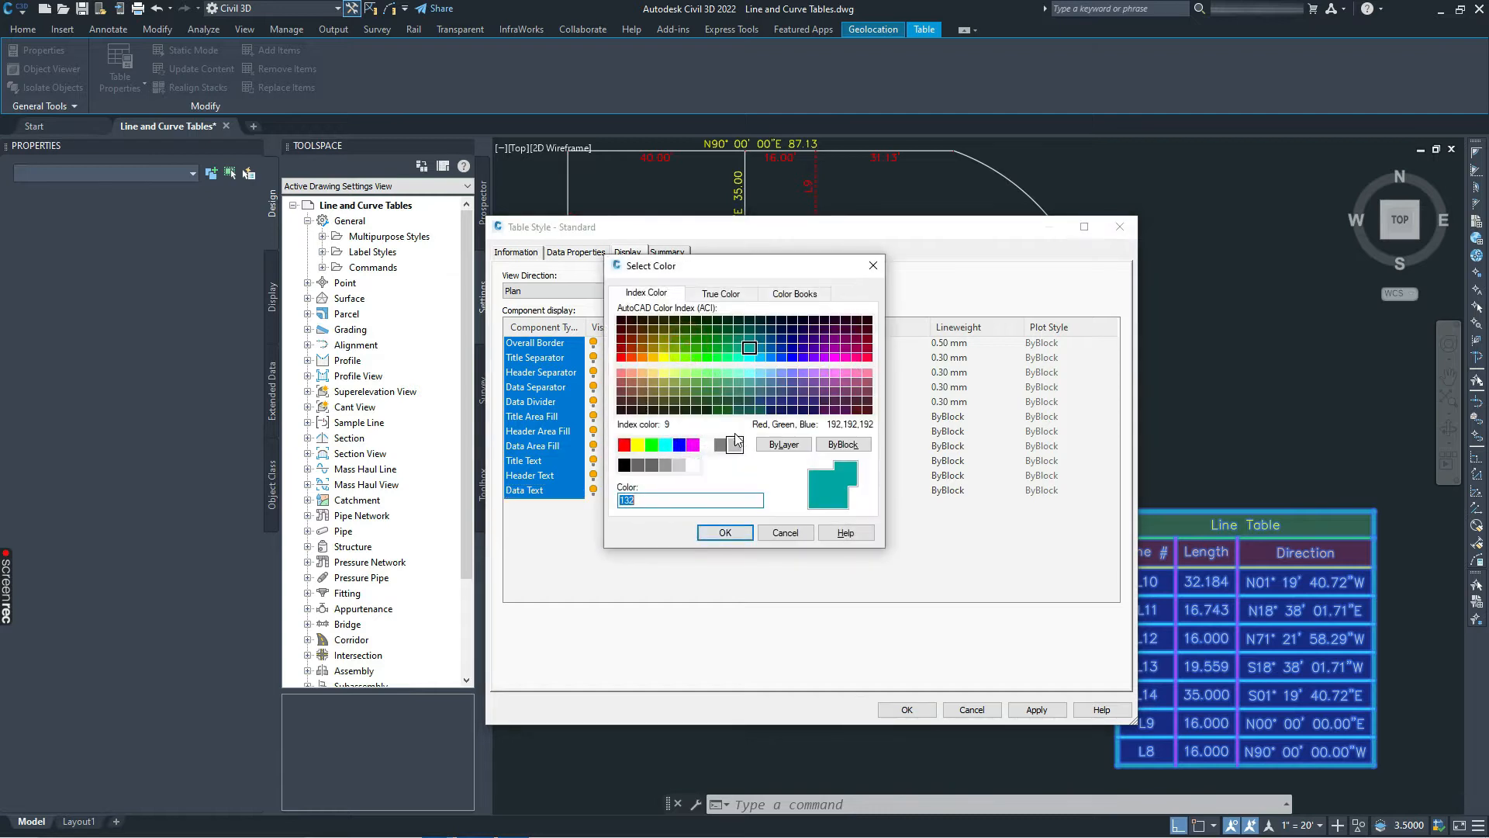
pyautogui.click(783, 444)
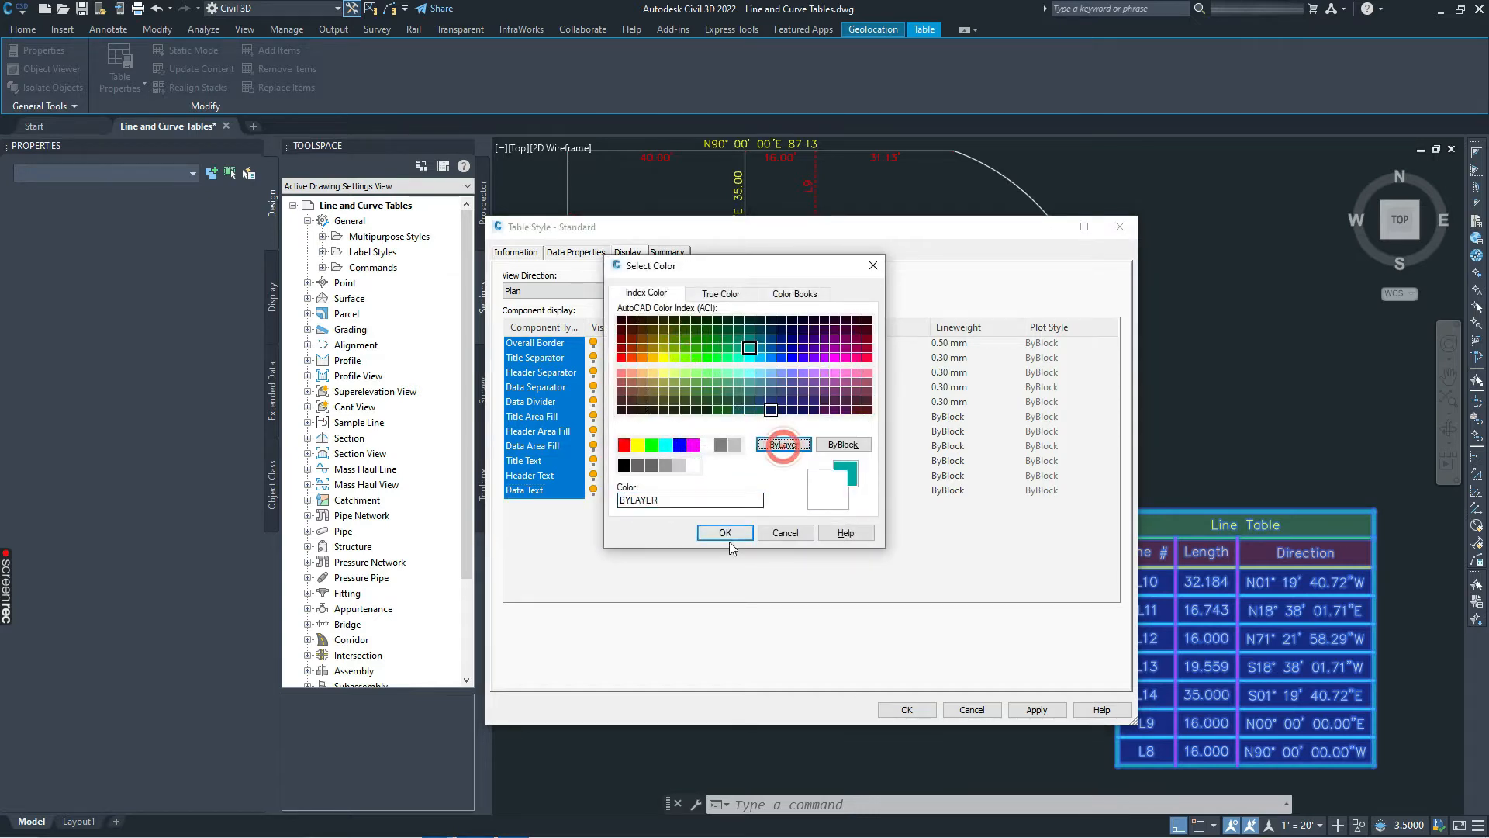
pyautogui.click(726, 533)
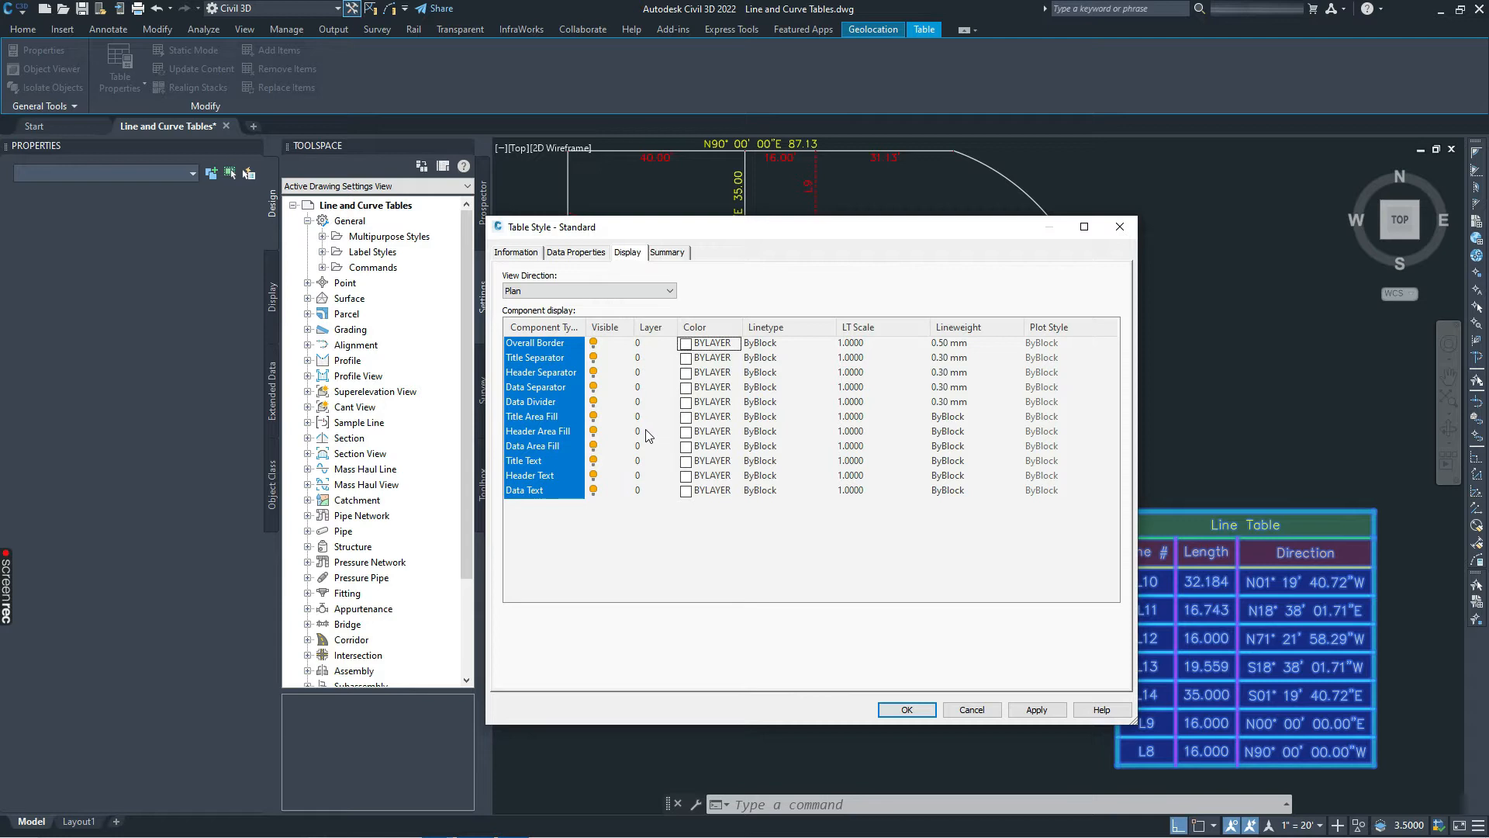
pyautogui.click(1039, 708)
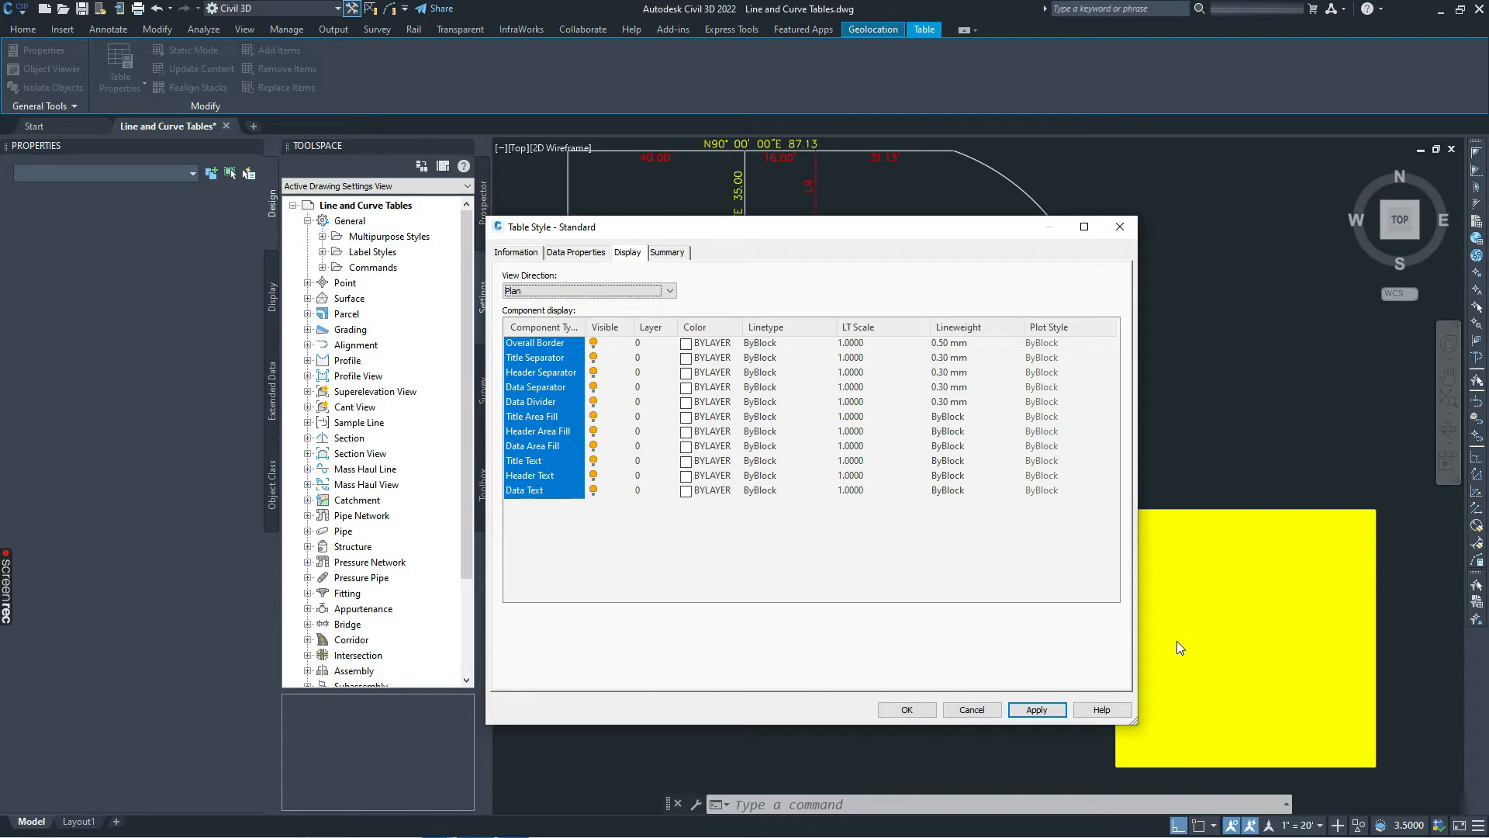
# Step: Turn off the visibility of the Title Area Fill, Header Area Fill and Data Area Fill components and apply the change
pyautogui.click(613, 537)
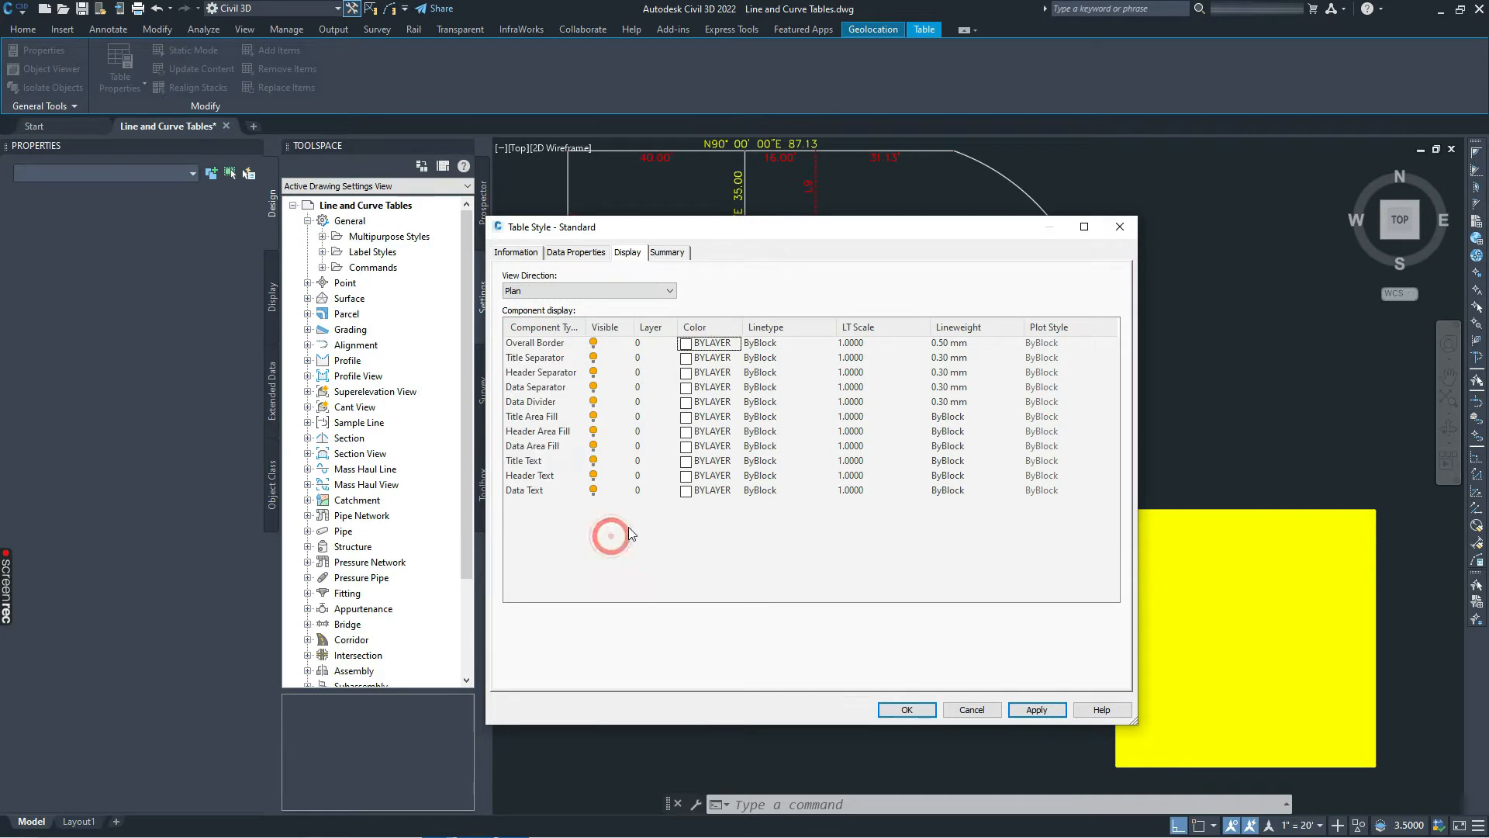
pyautogui.click(541, 418)
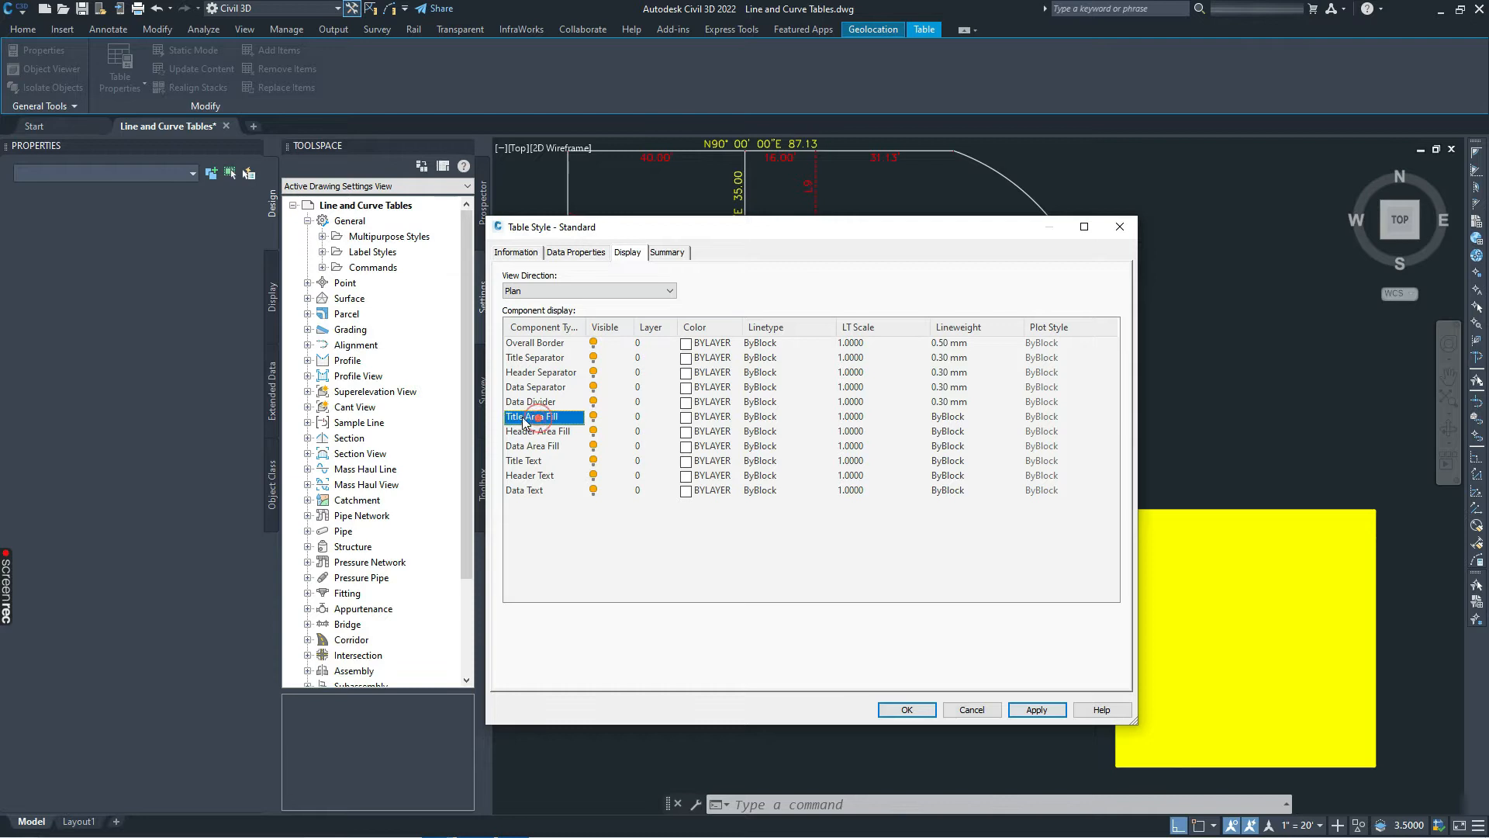
pyautogui.click(594, 418)
pyautogui.click(547, 432)
pyautogui.click(594, 431)
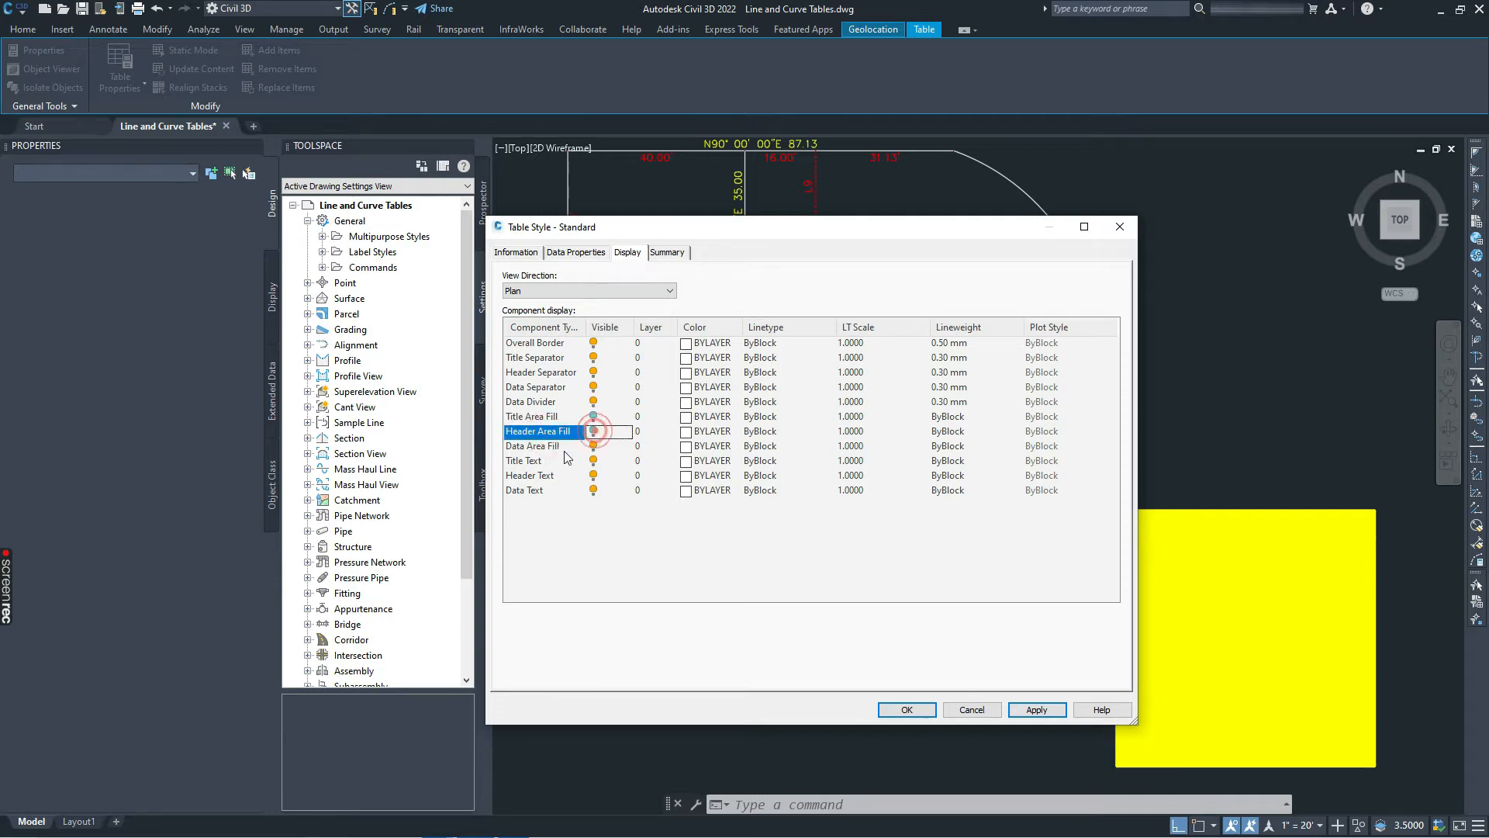
pyautogui.click(594, 448)
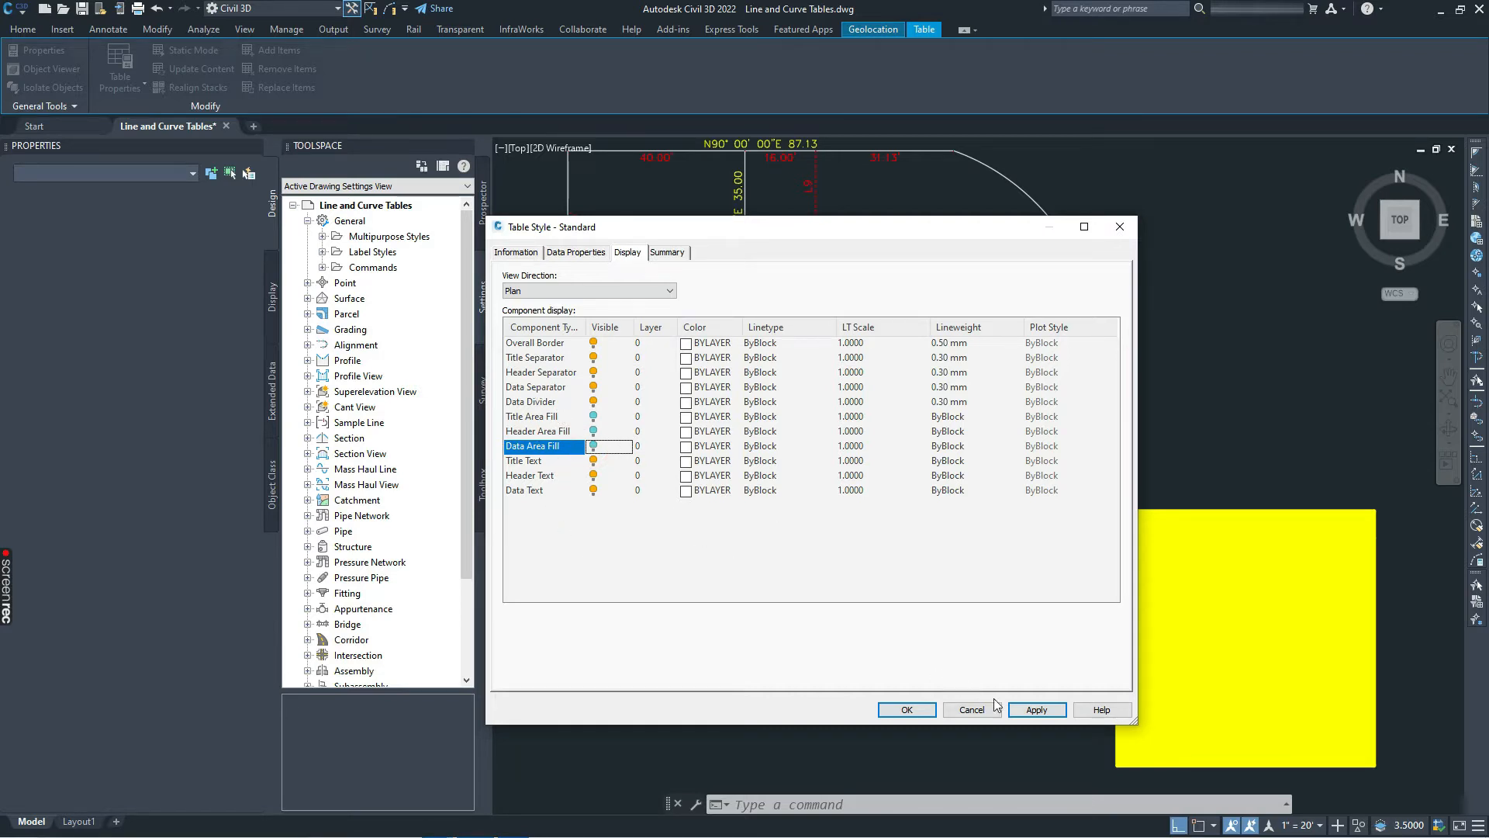
pyautogui.click(1037, 709)
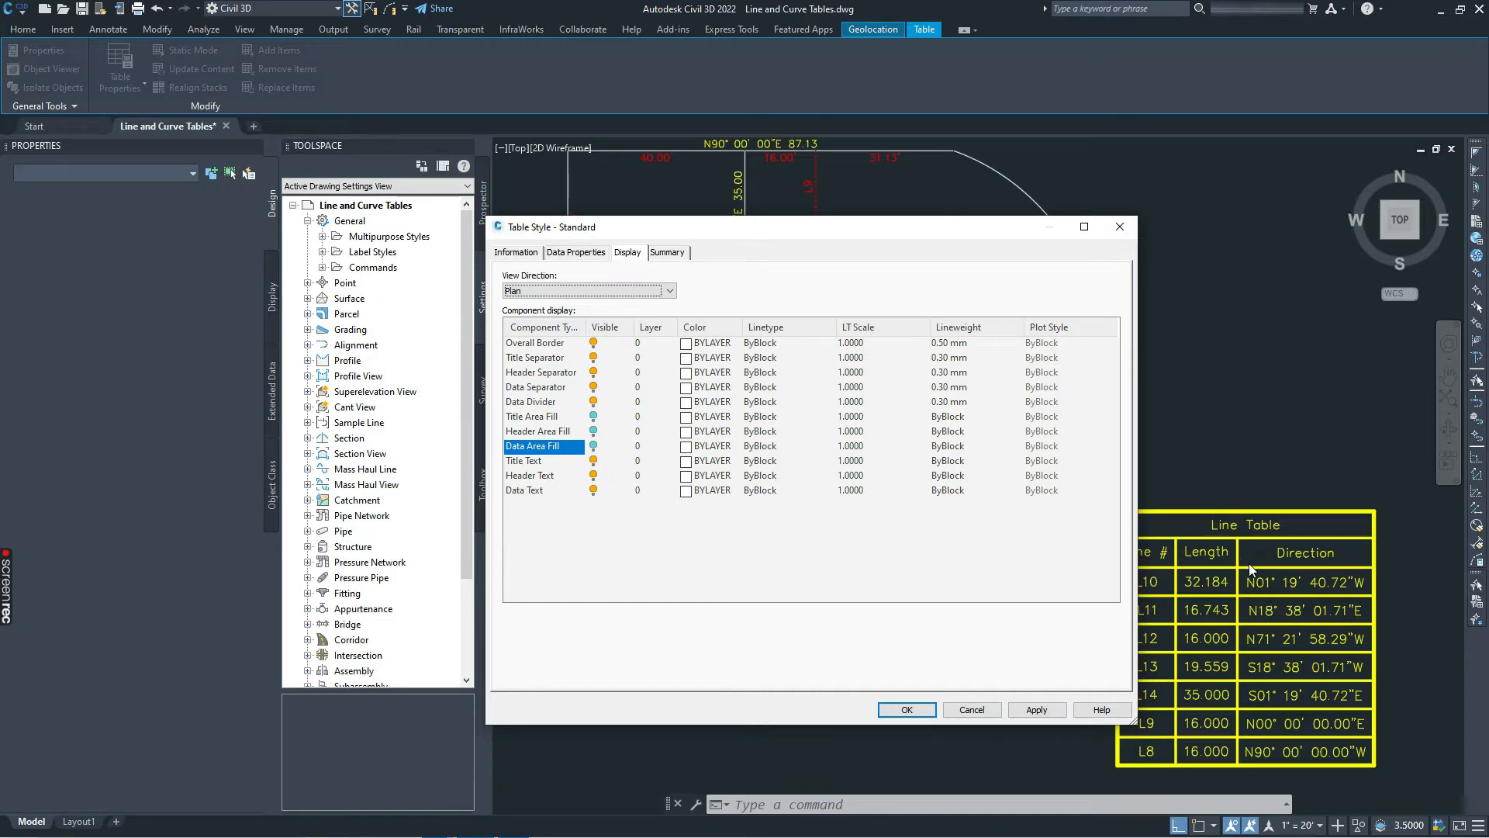
# Step: Set the title and header text heights to 0.12" and the data text height to 0.08", and apply them to the table style
pyautogui.click(587, 256)
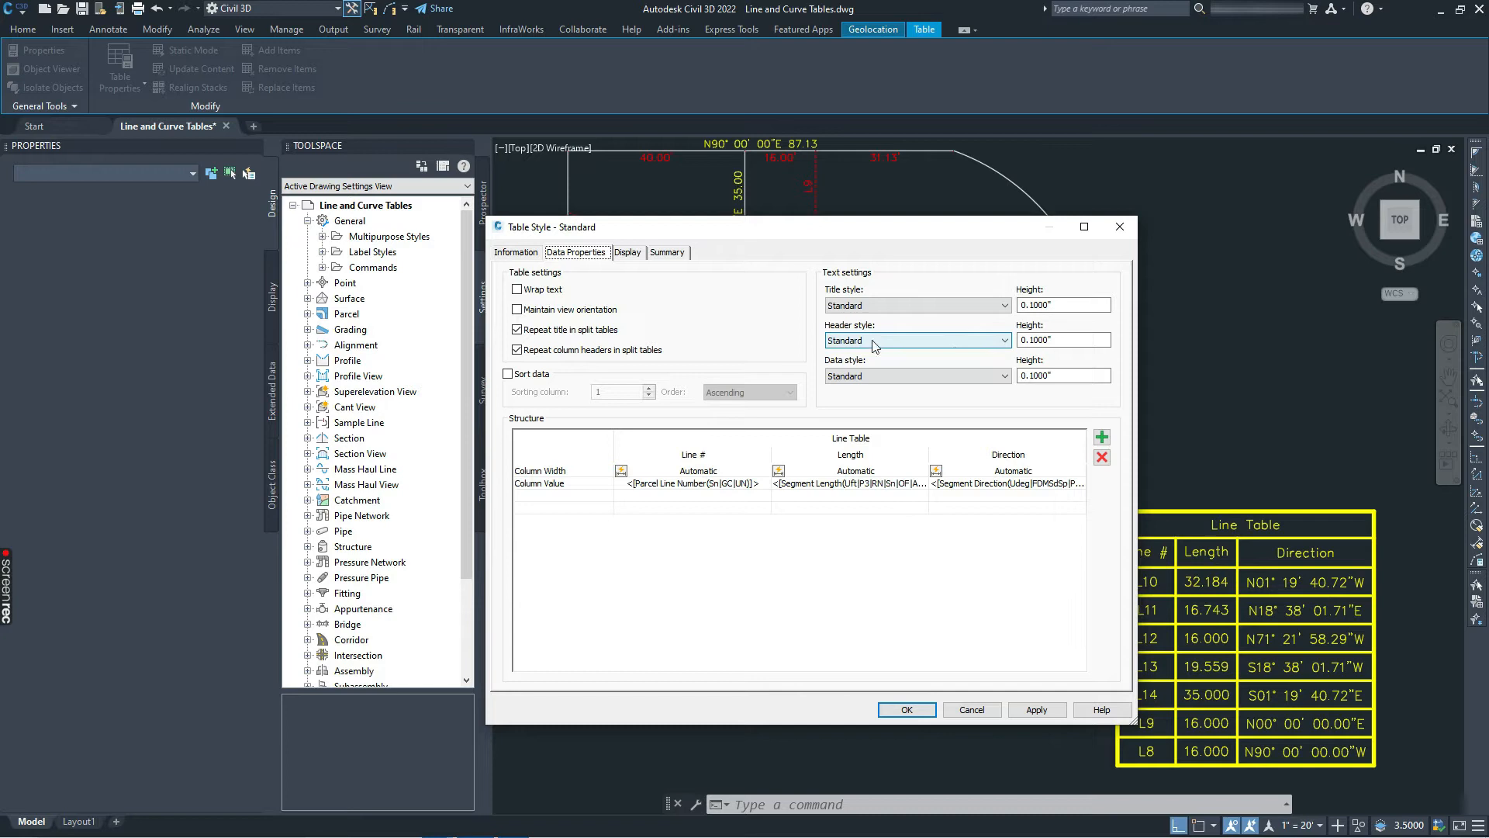
pyautogui.doubleClick(1069, 340)
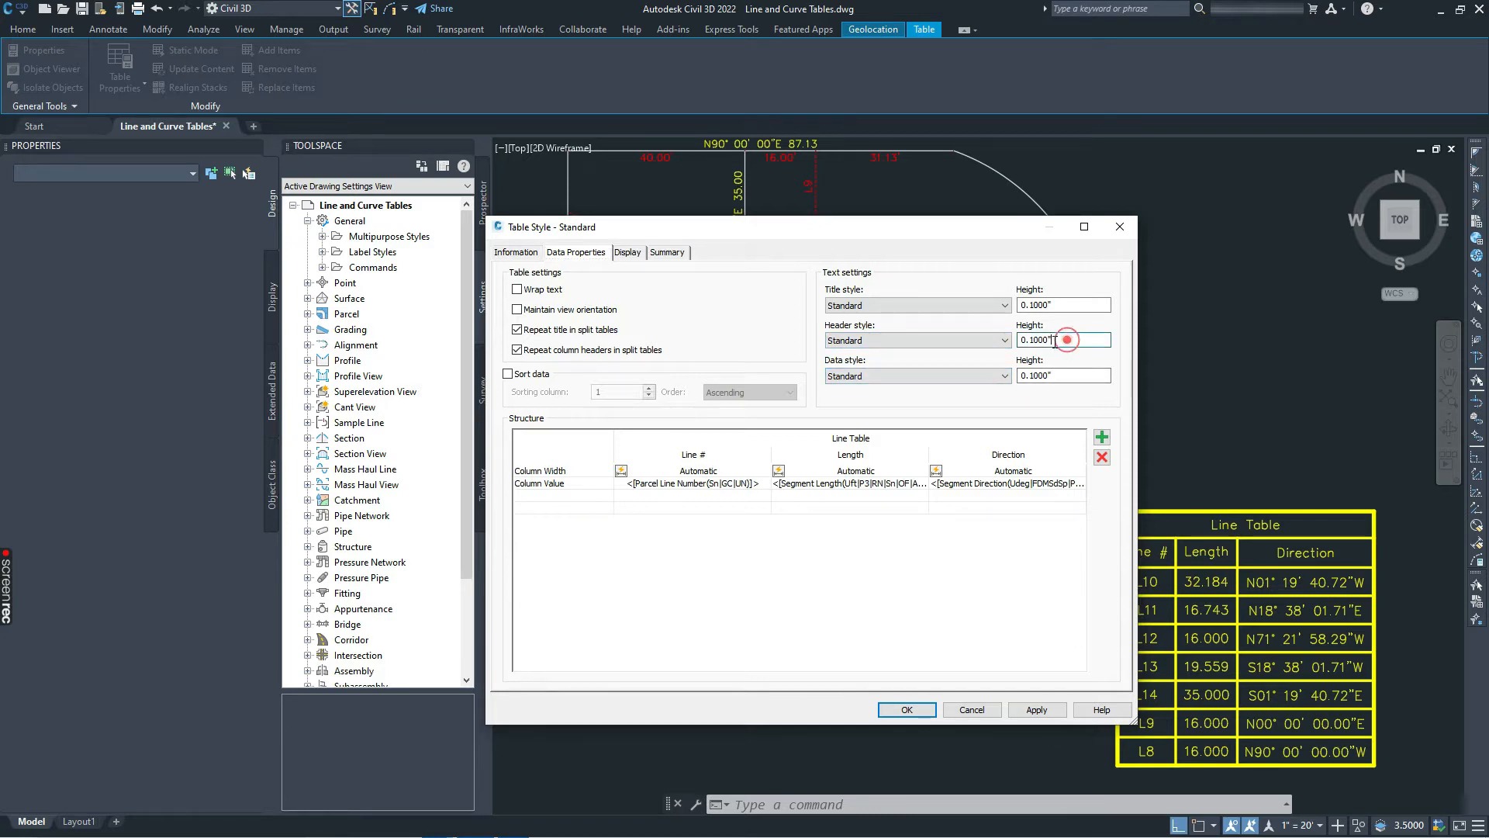
pyautogui.write('0.12')
pyautogui.doubleClick(1056, 305)
pyautogui.write('0')
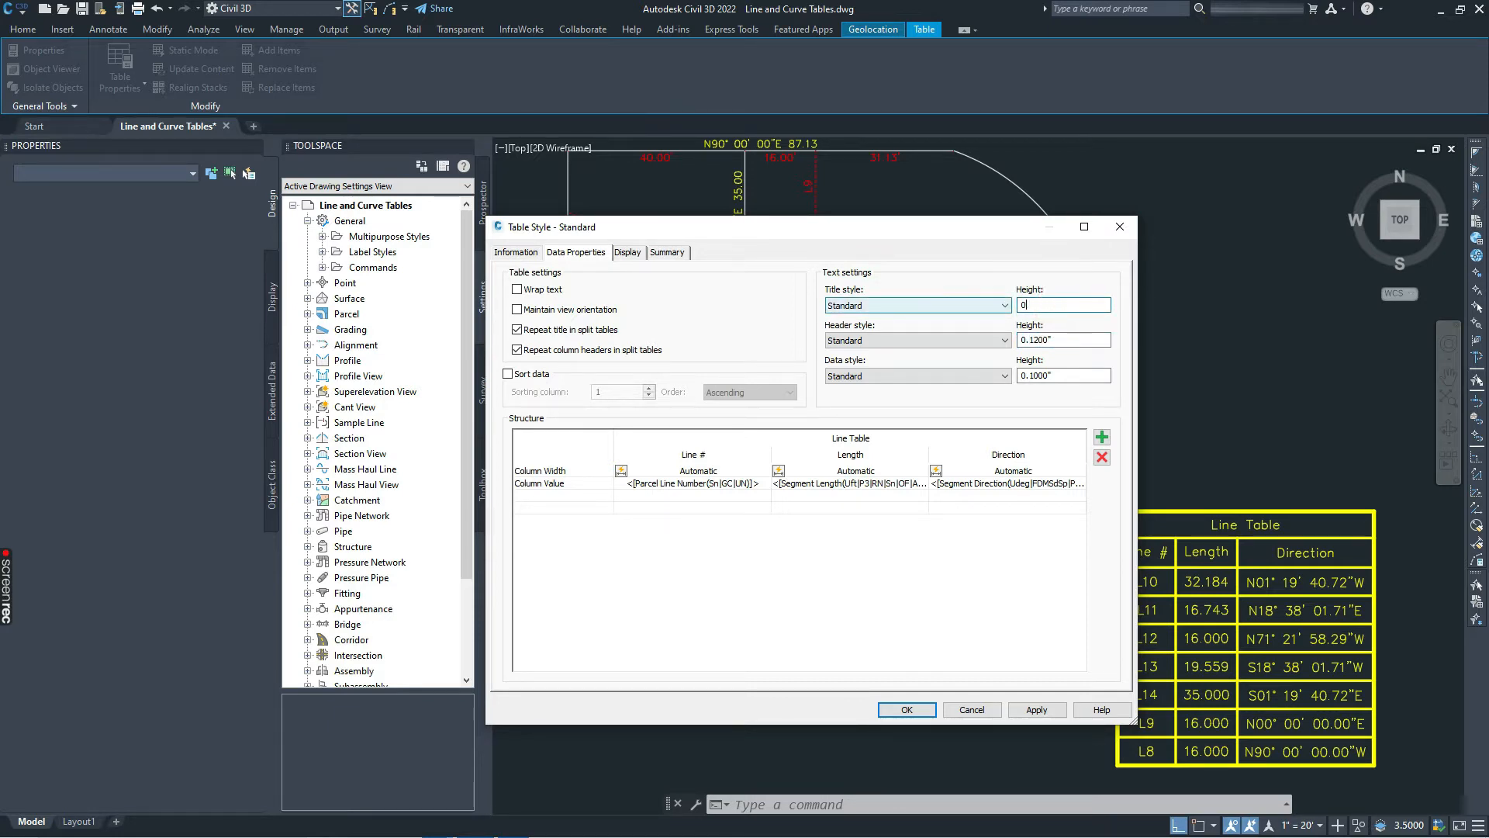
pyautogui.write('.1200"')
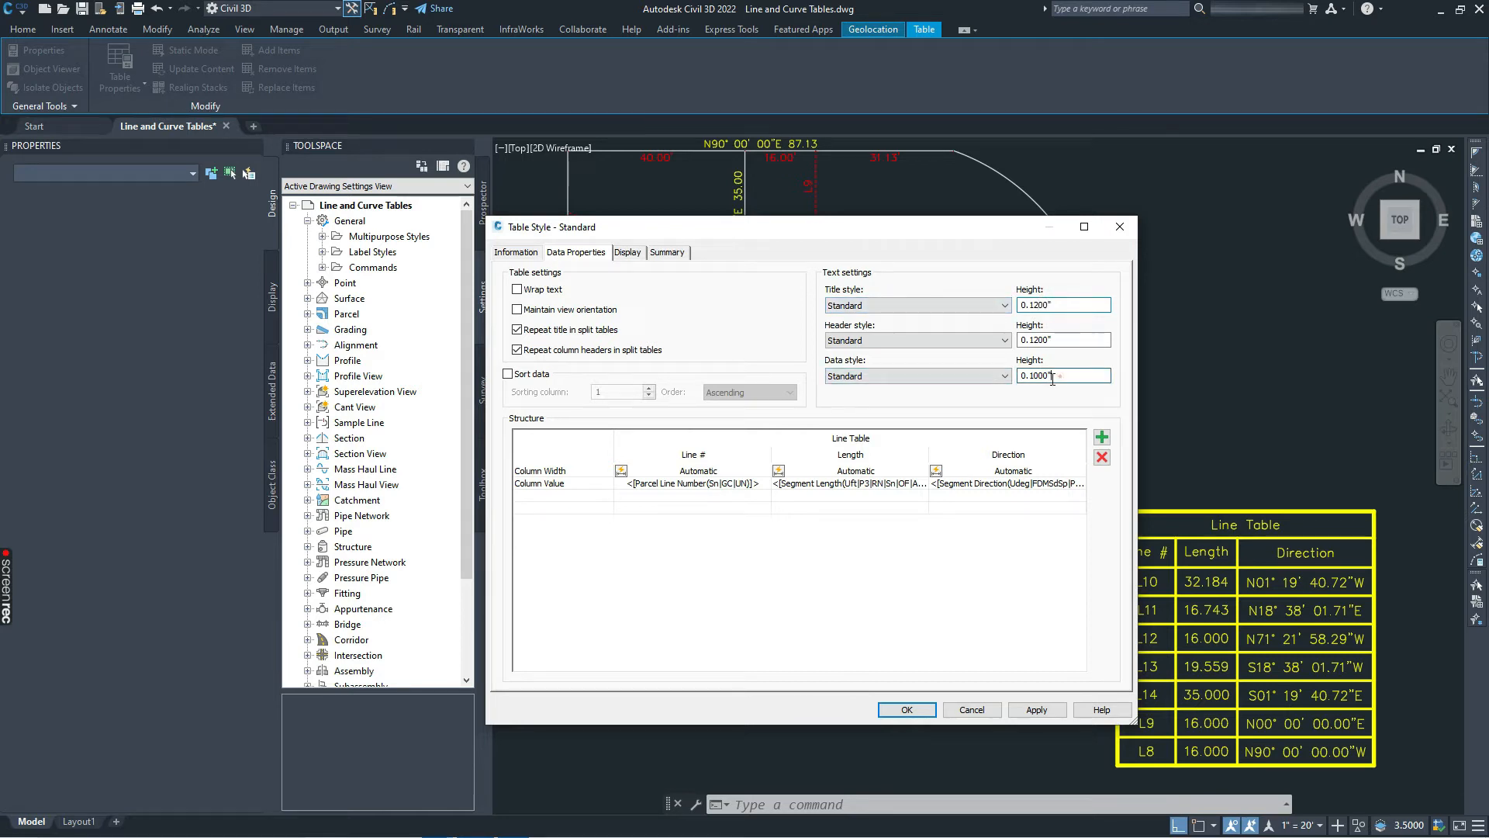
pyautogui.doubleClick(1059, 375)
pyautogui.write('0.08')
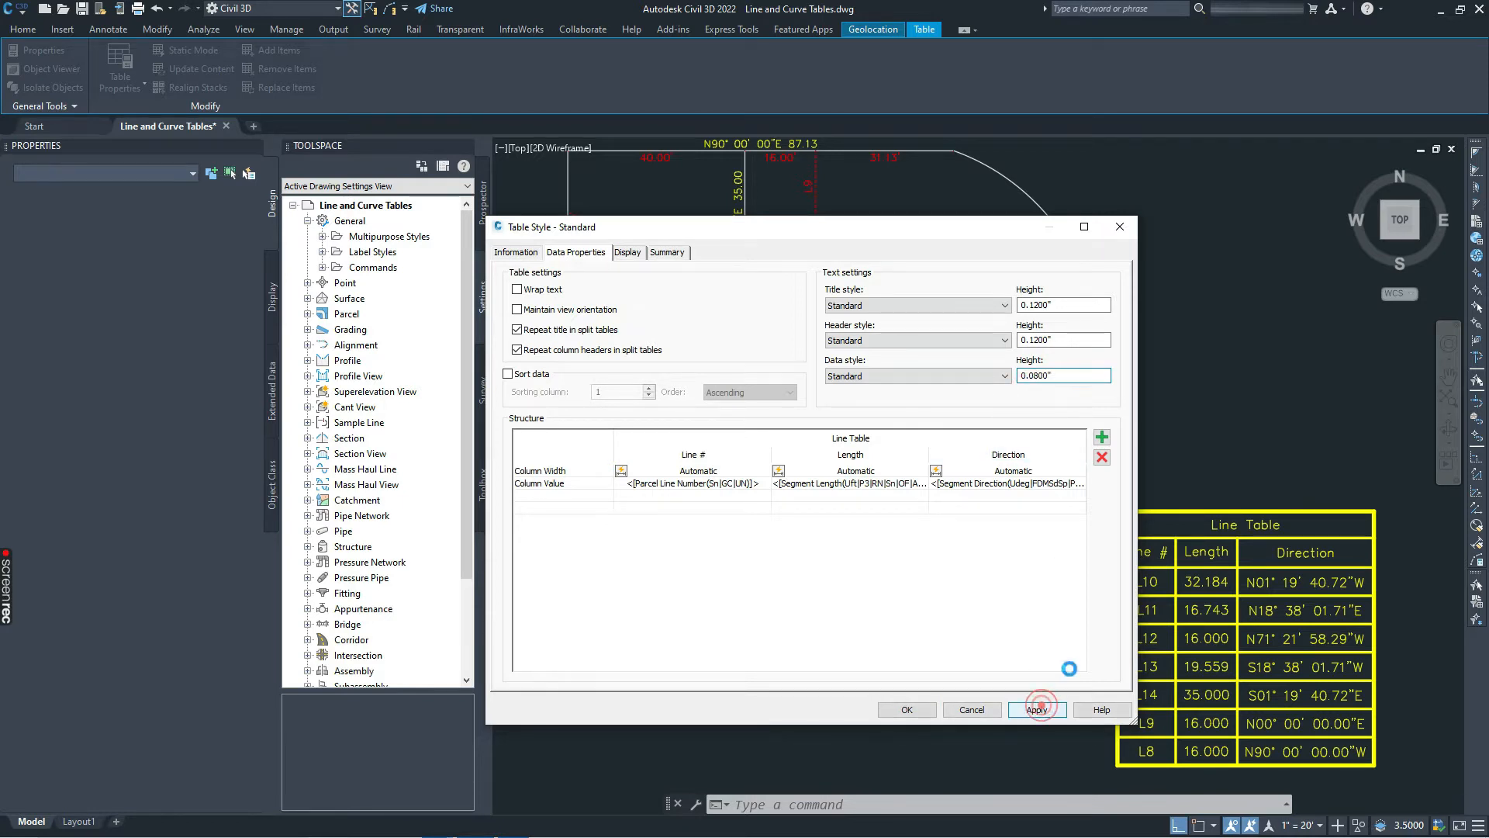
pyautogui.click(1037, 709)
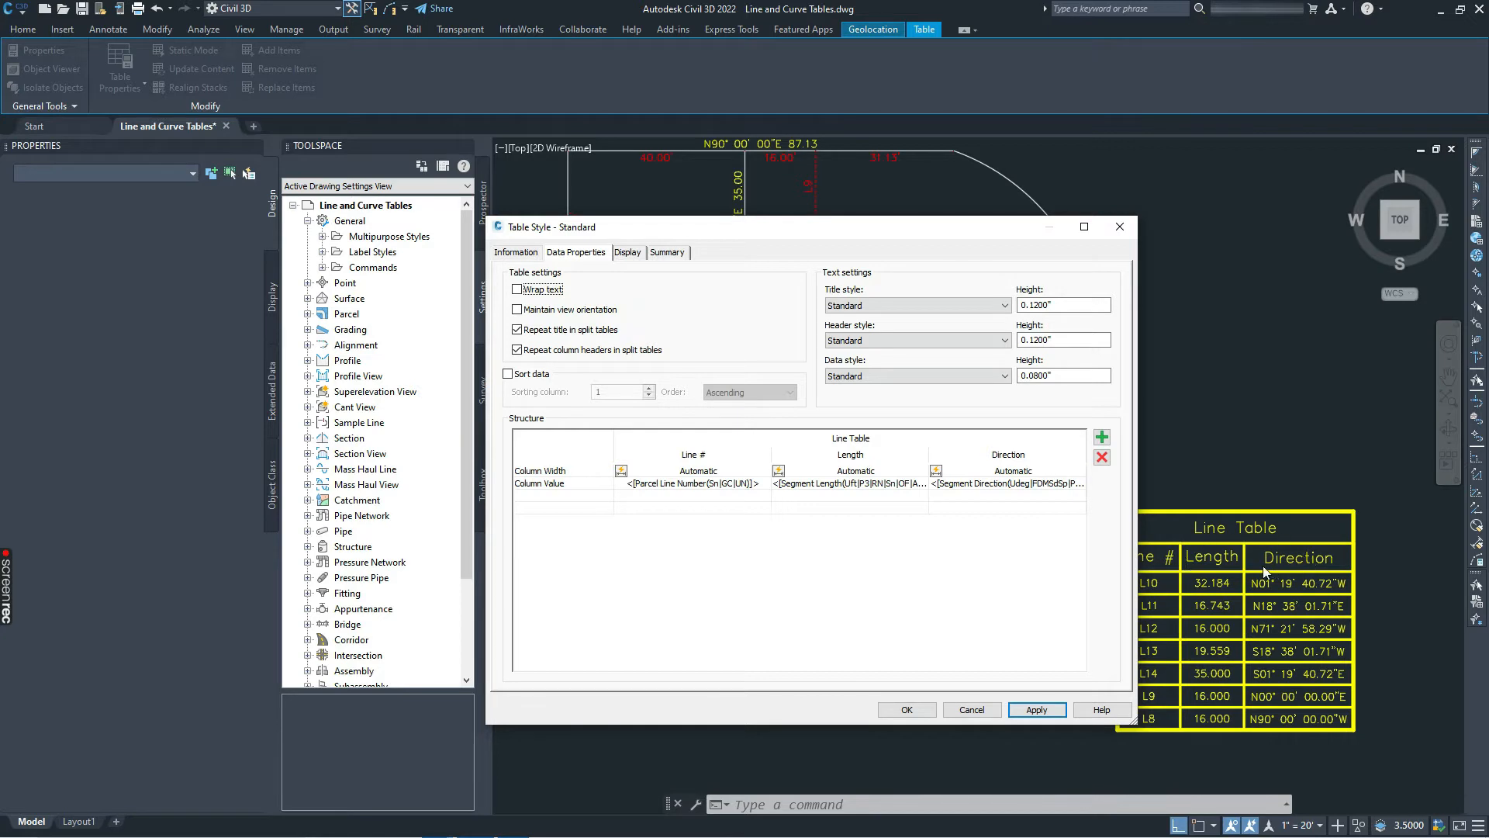
# Step: Set the header text height to 0.08" and accept the table style changes
pyautogui.doubleClick(1064, 340)
pyautogui.write('0.08')
pyautogui.press('Return')
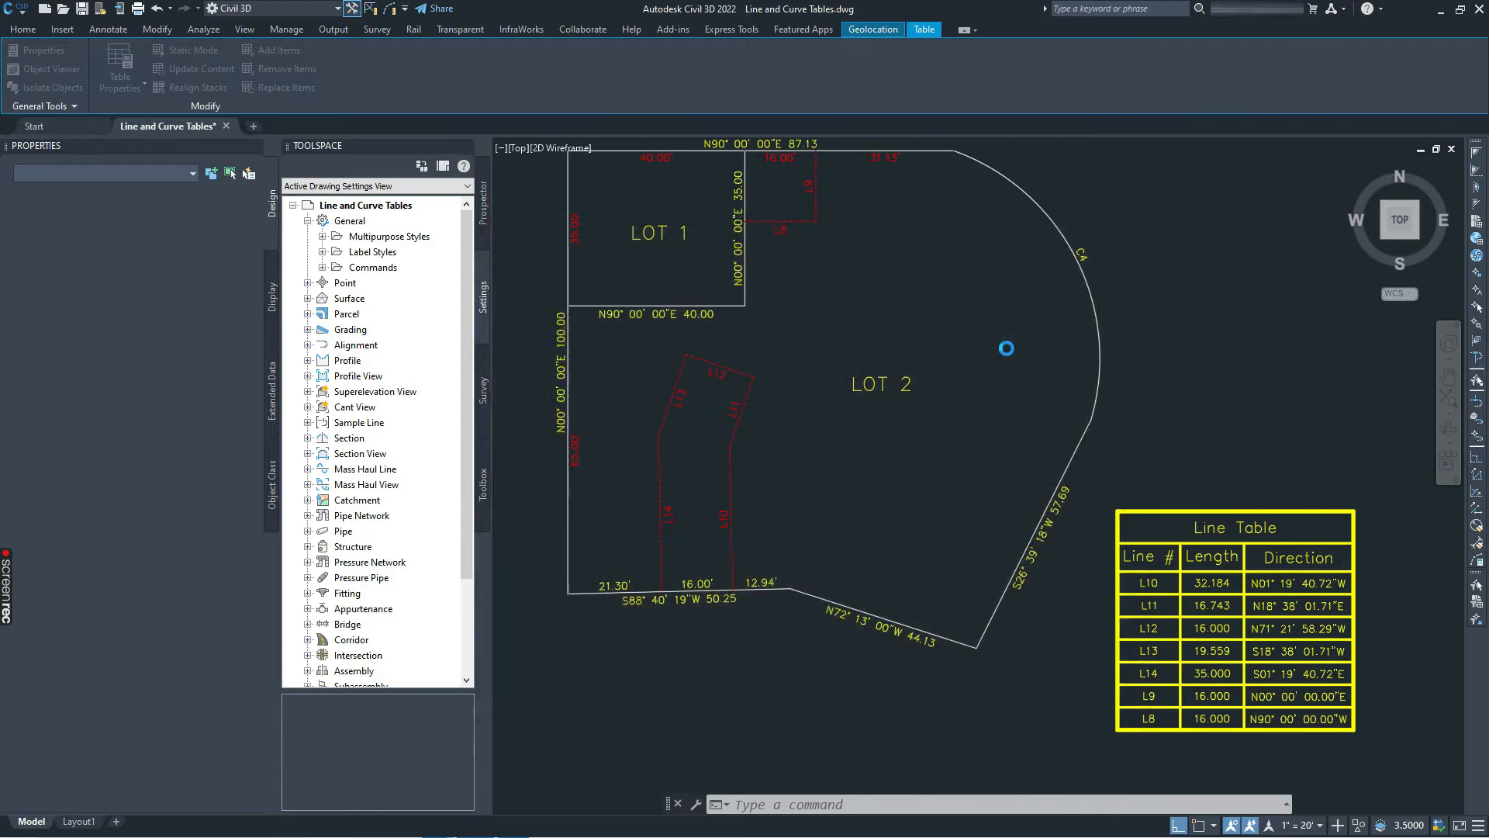
pyautogui.moveTo(1118, 474); pyautogui.dragTo(989, 352, button='middle')
pyautogui.press('Escape')
pyautogui.scroll(2, 1103, 460)
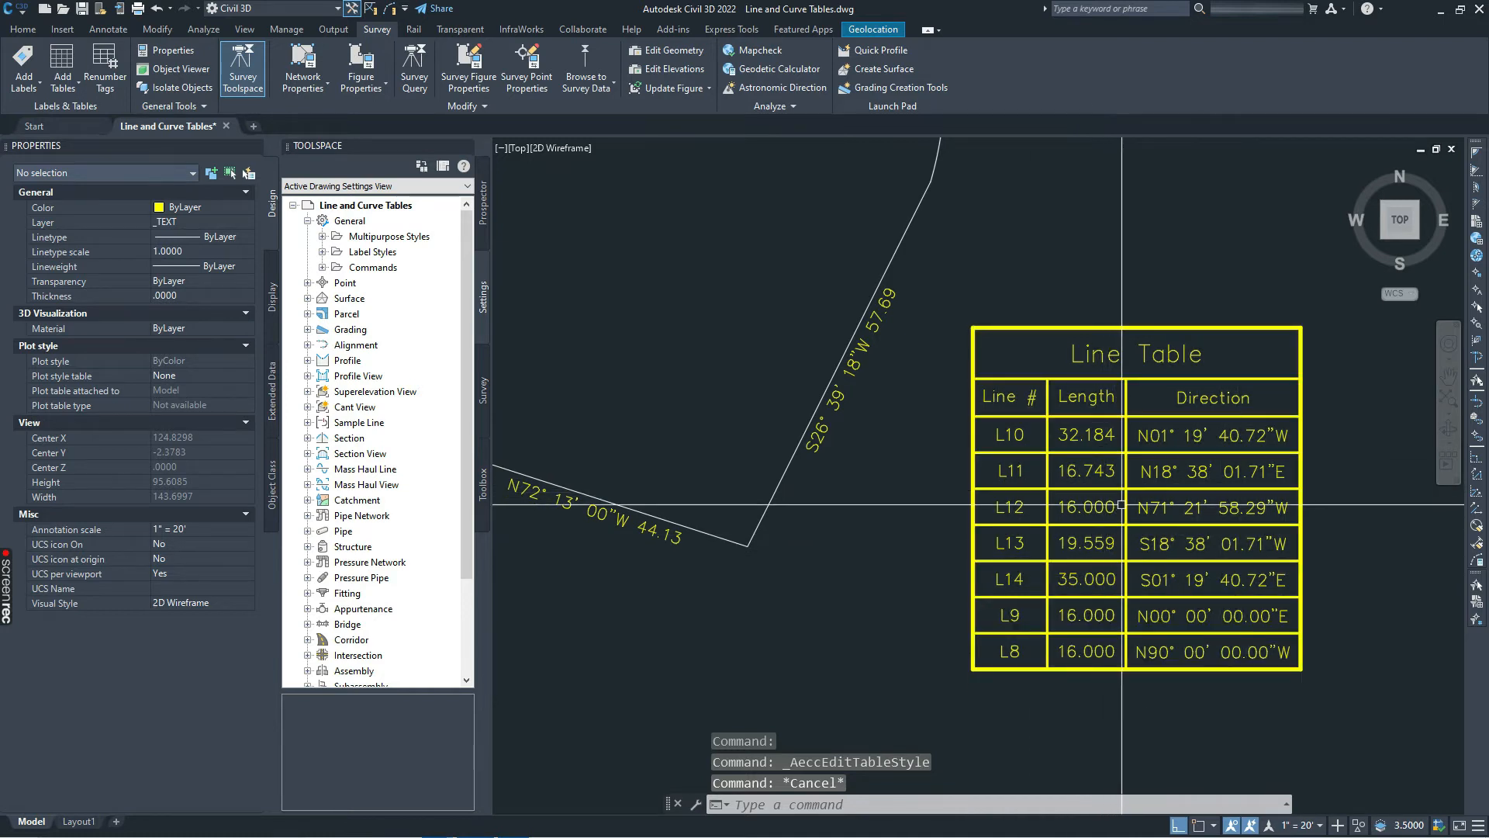
pyautogui.moveTo(1325, 567); pyautogui.dragTo(1333, 541, button='middle')
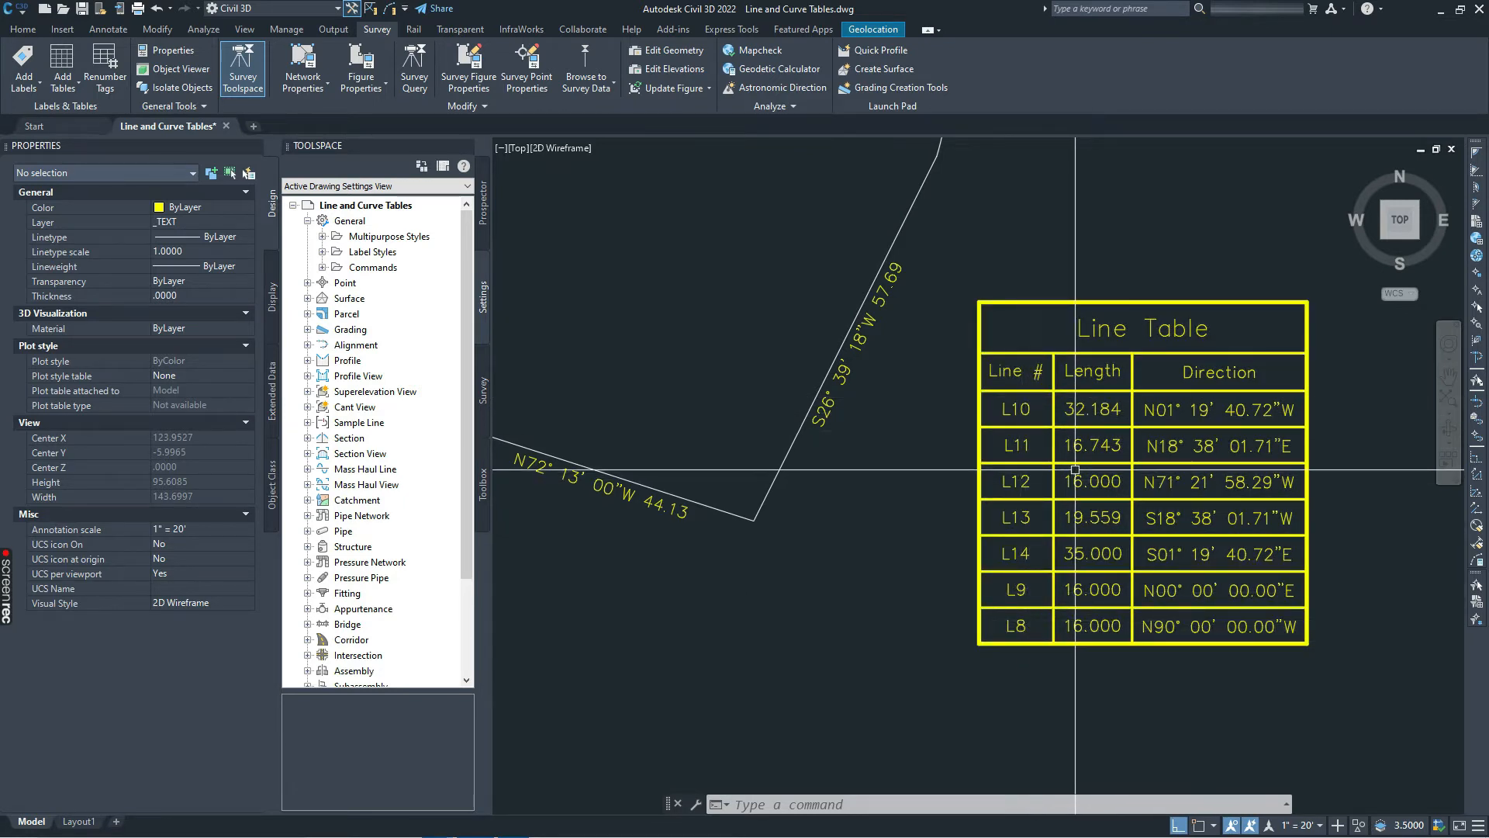
# Step: Renumber the line tags L8, L9 and L10 using the existing tag renumbering settings
pyautogui.scroll(-2, 1132, 470)
pyautogui.moveTo(906, 423); pyautogui.dragTo(1142, 538, button='middle')
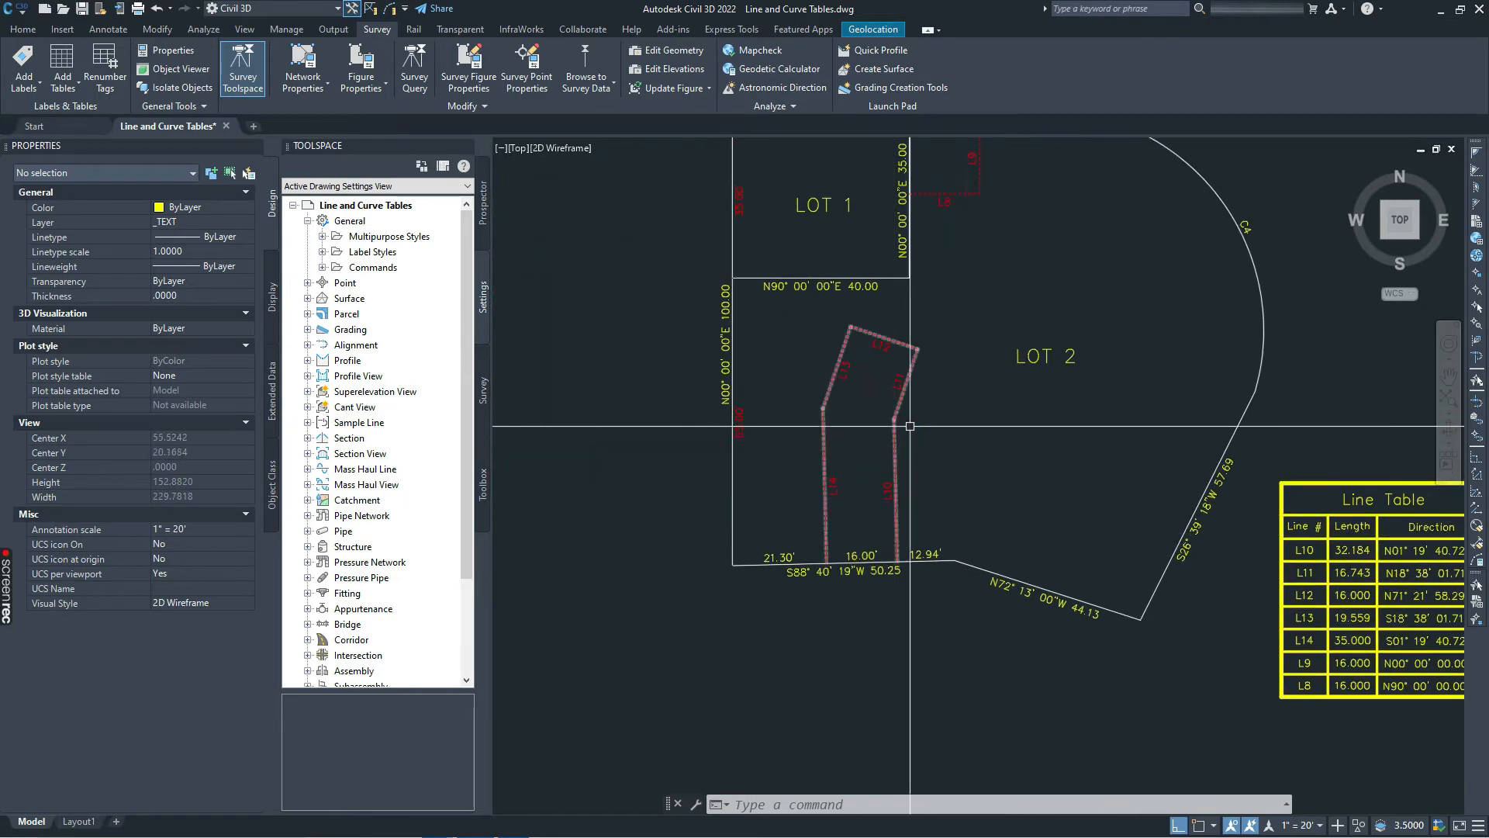
pyautogui.moveTo(952, 291); pyautogui.dragTo(951, 407, button='middle')
pyautogui.moveTo(1082, 427); pyautogui.dragTo(992, 366, button='middle')
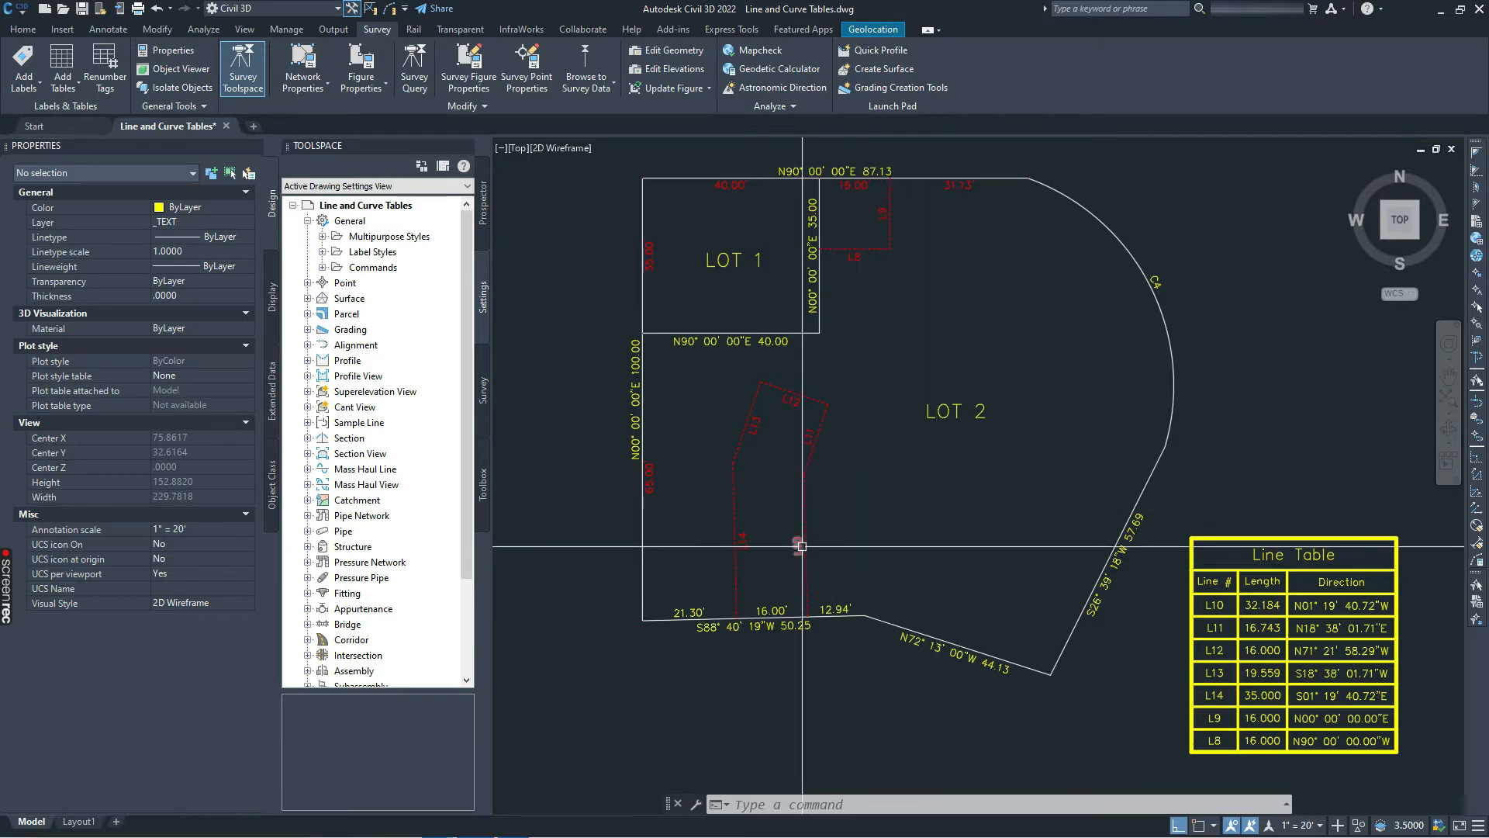
pyautogui.moveTo(802, 547)
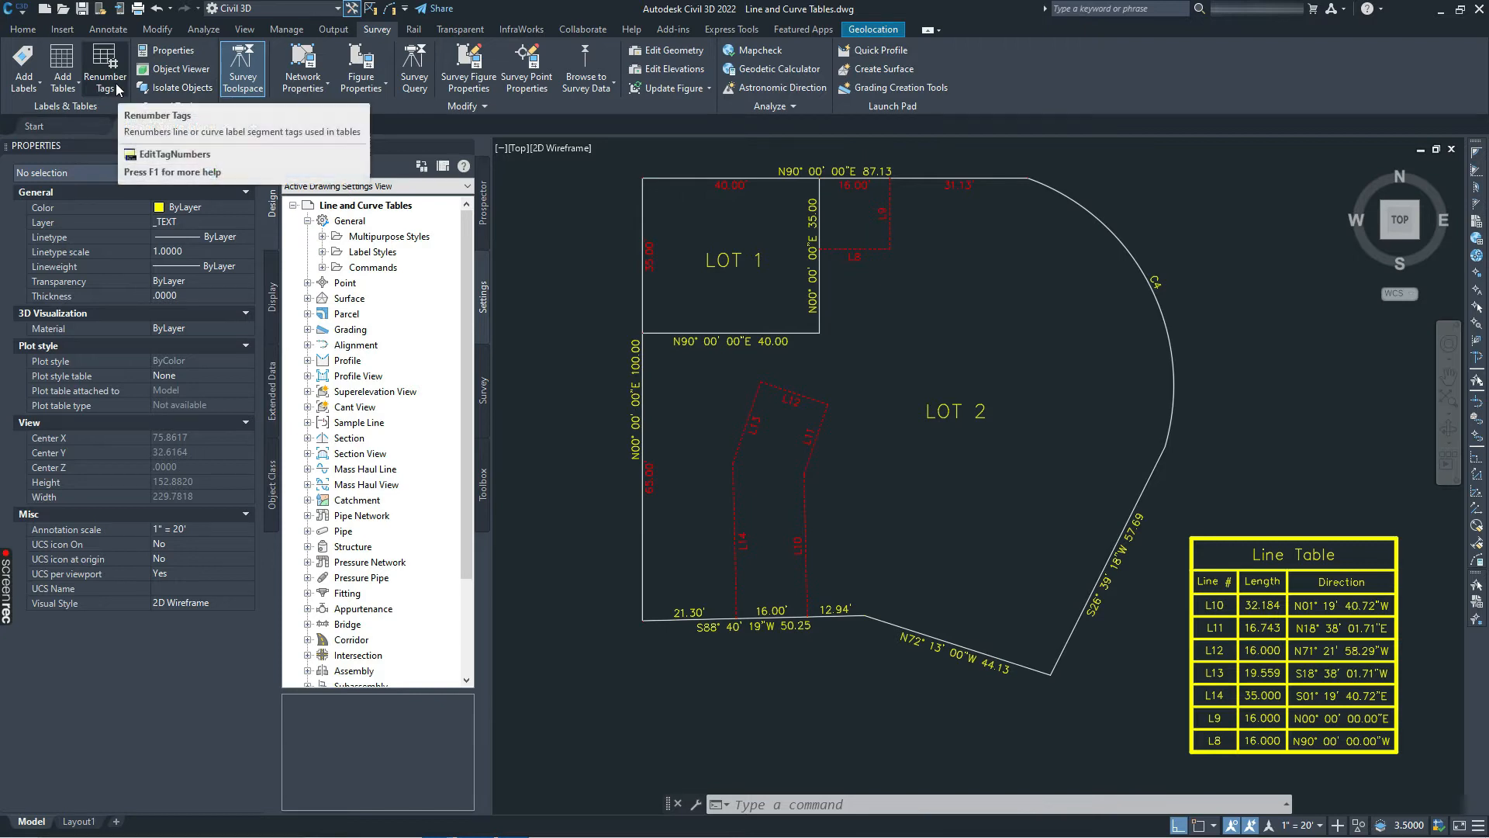
pyautogui.click(105, 67)
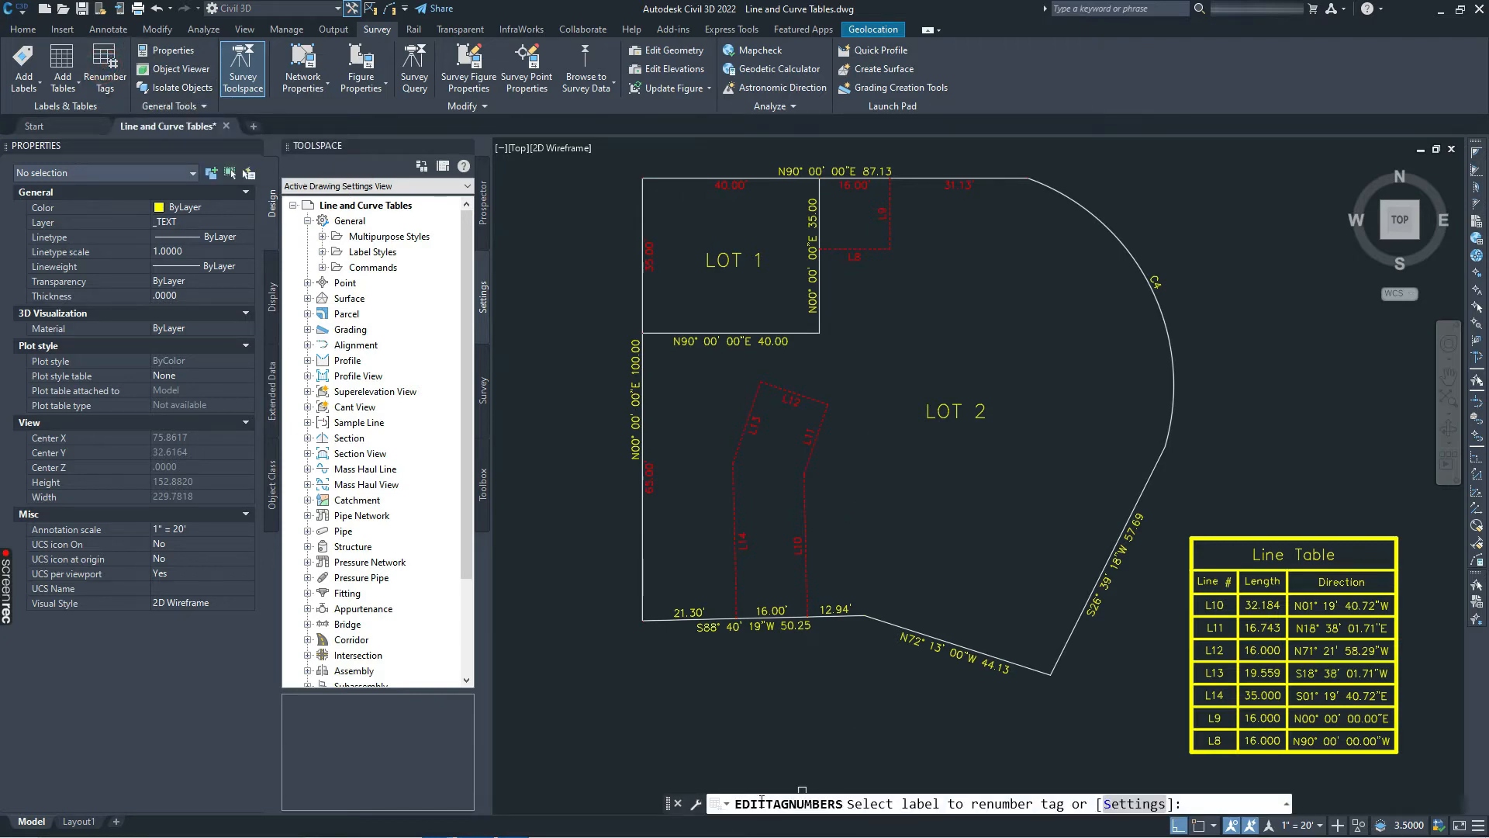
pyautogui.click(856, 259)
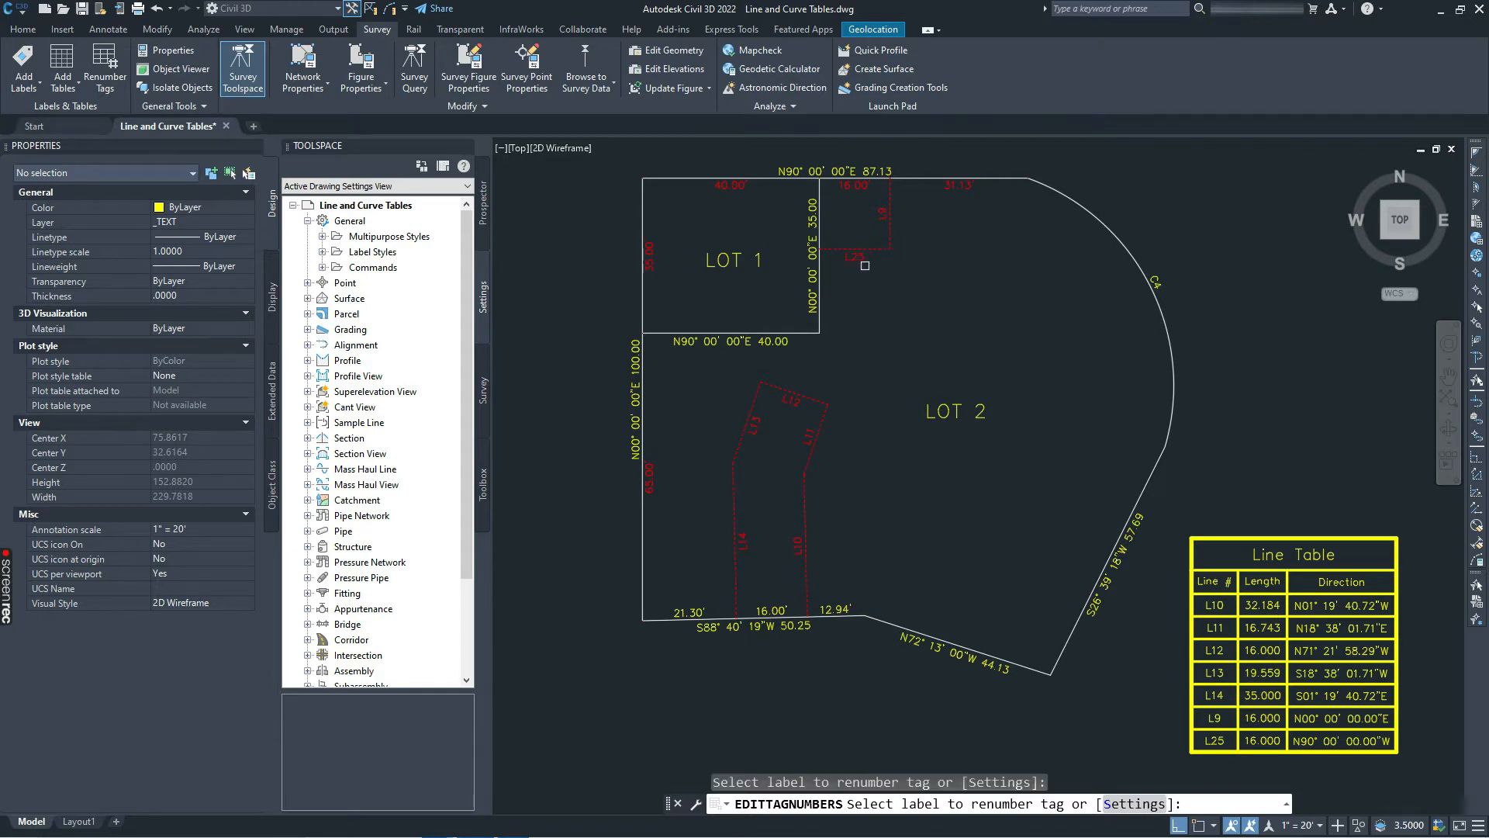
pyautogui.click(882, 209)
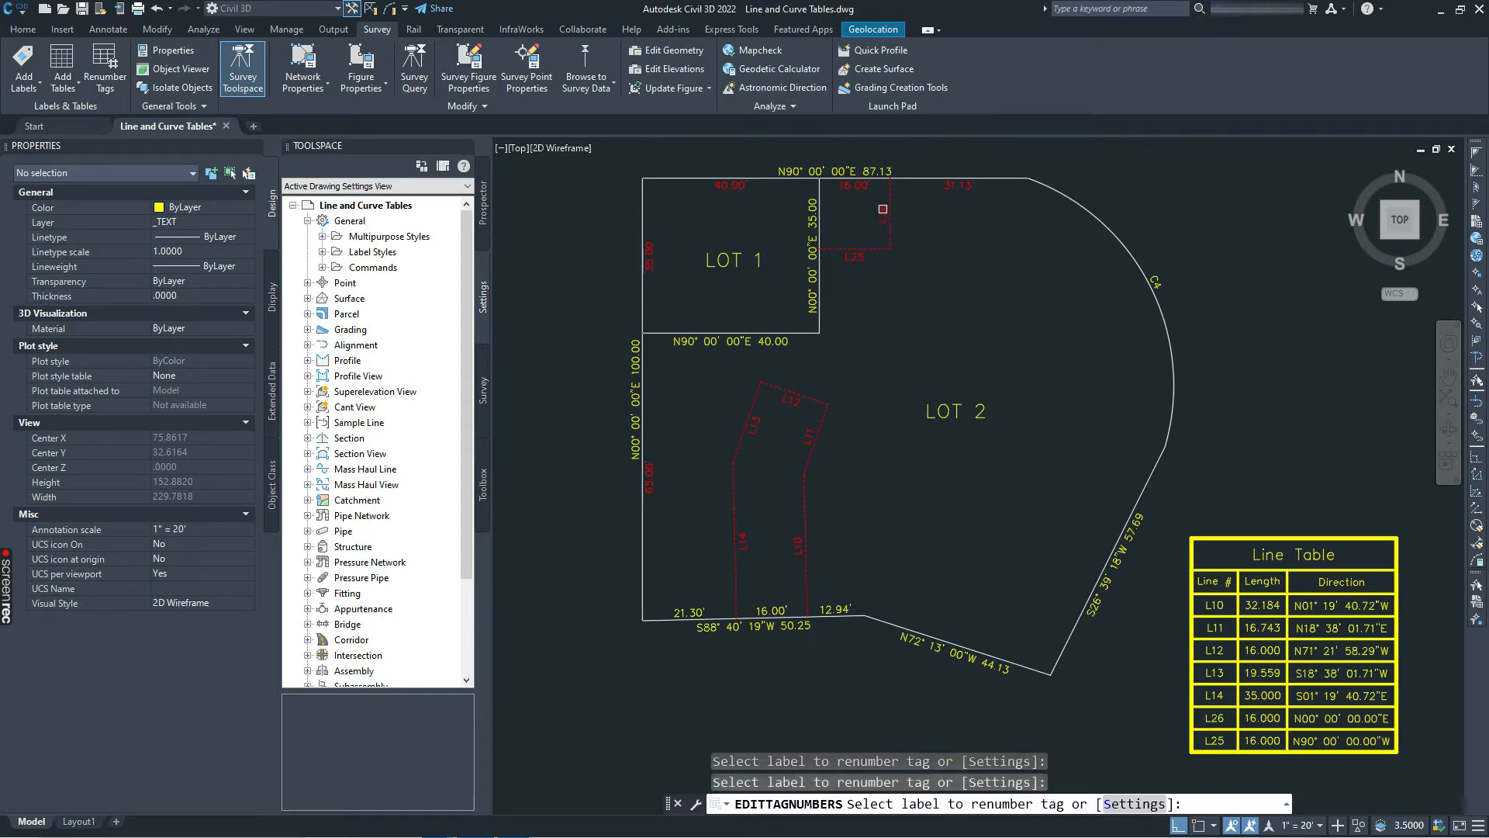
pyautogui.click(796, 549)
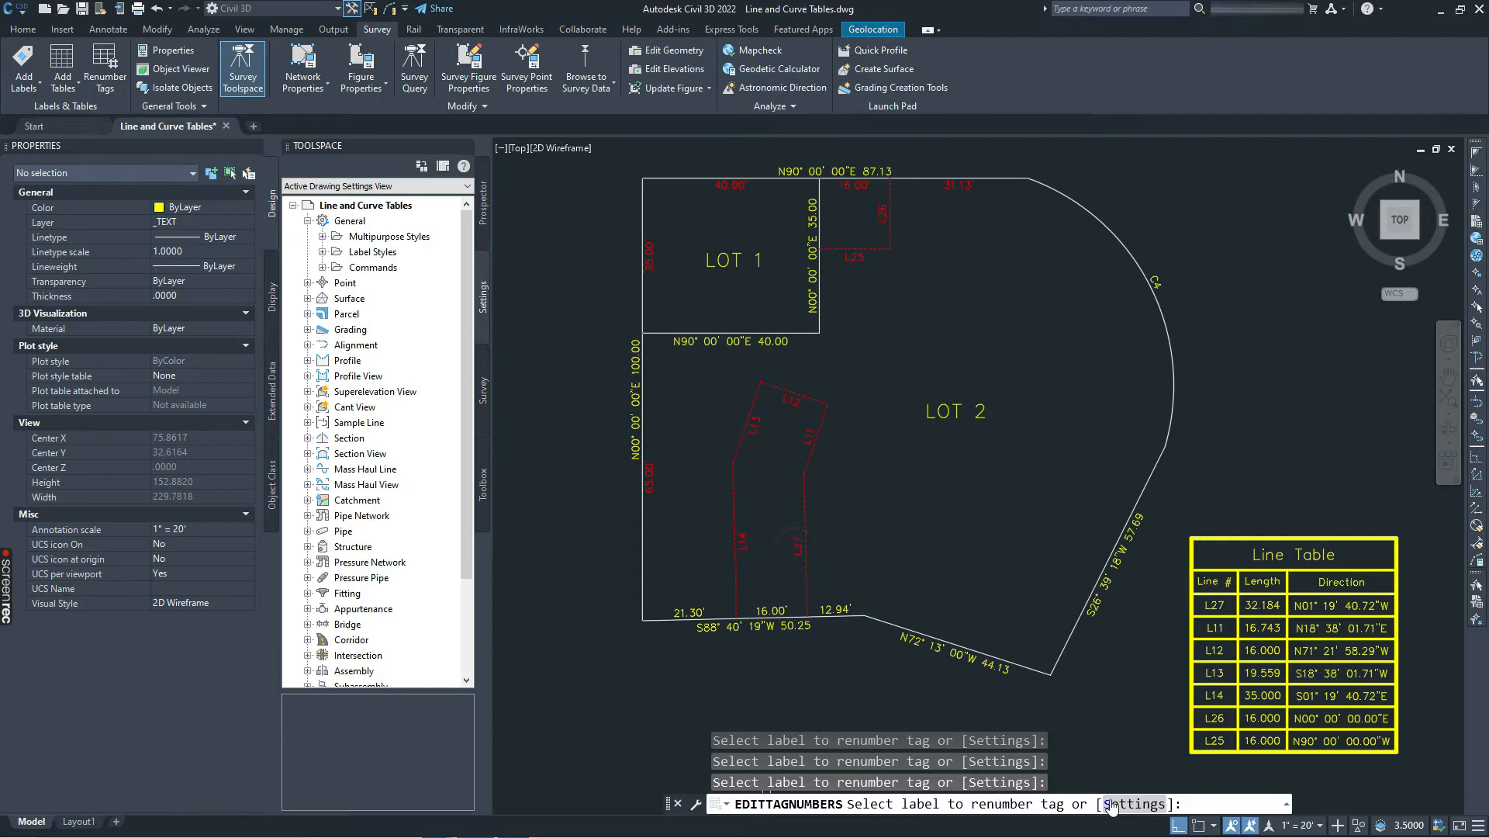
# Step: In the table tag numbering settings, set the tag creation starting numbers for lines and curves to 1
pyautogui.click(1134, 805)
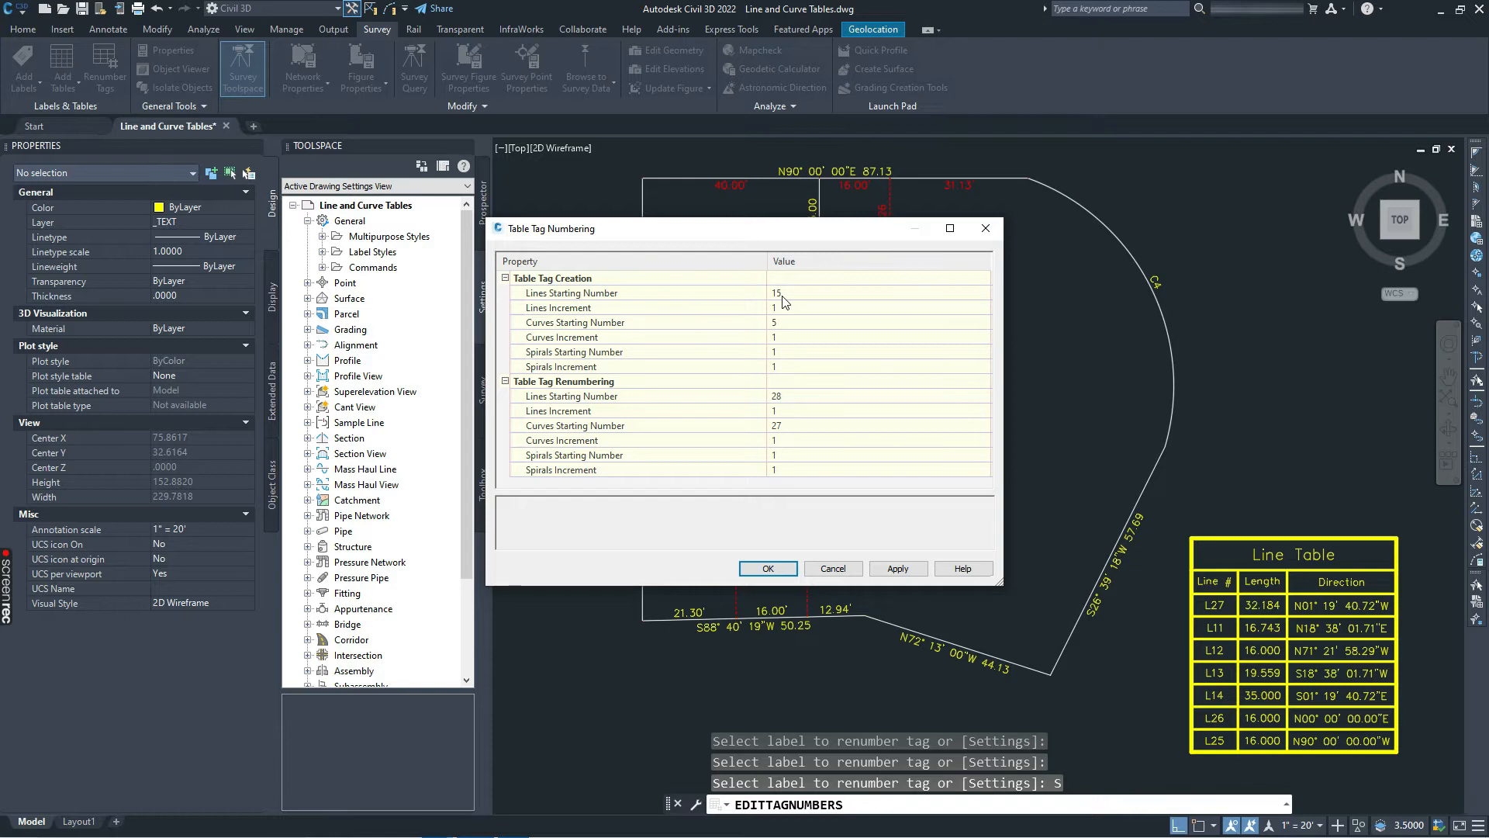
pyautogui.moveTo(826, 219); pyautogui.dragTo(834, 203)
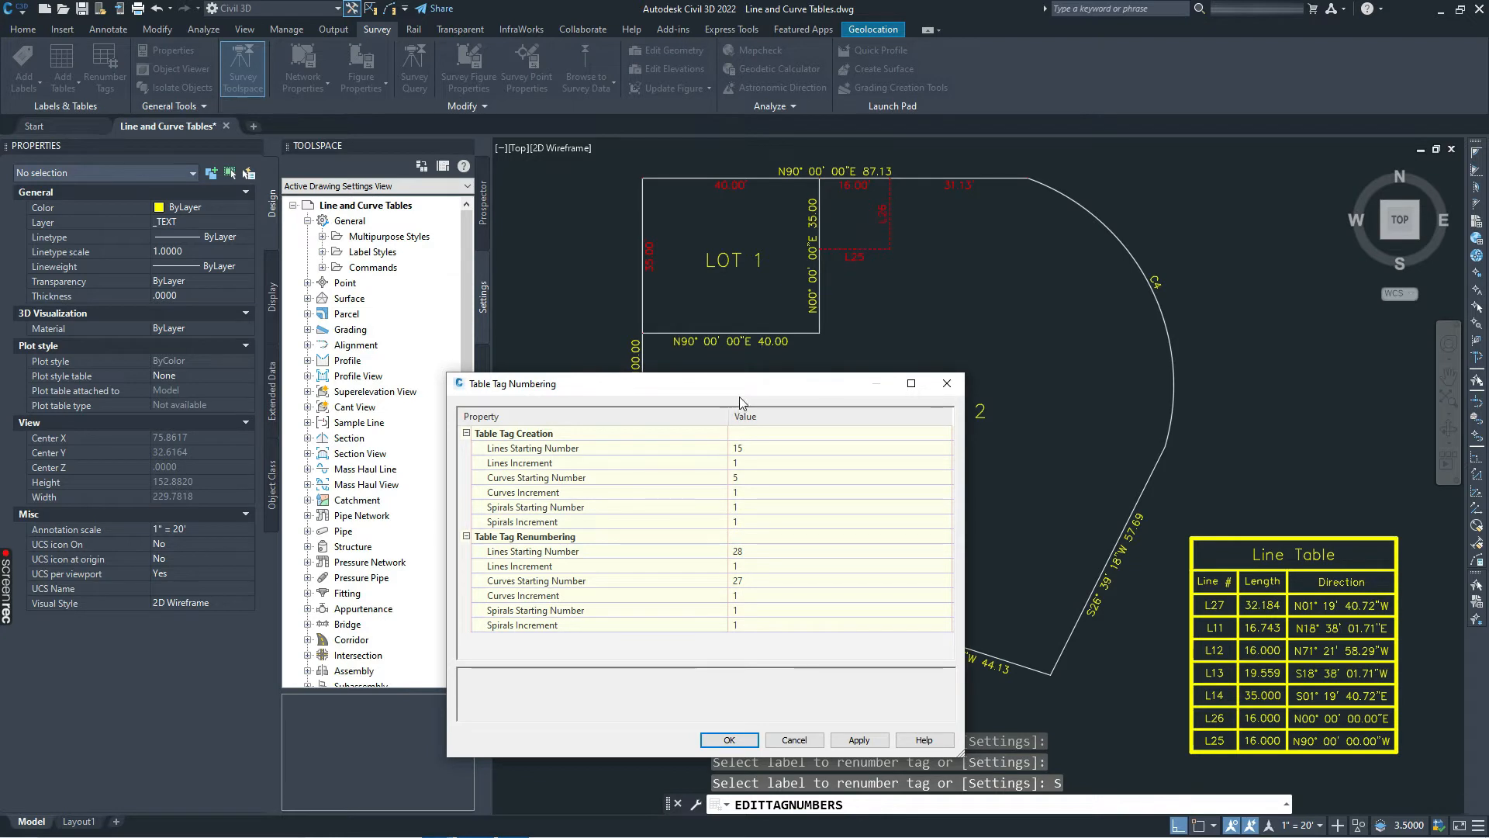
pyautogui.moveTo(739, 384); pyautogui.dragTo(760, 285)
pyautogui.click(774, 349)
pyautogui.write('1')
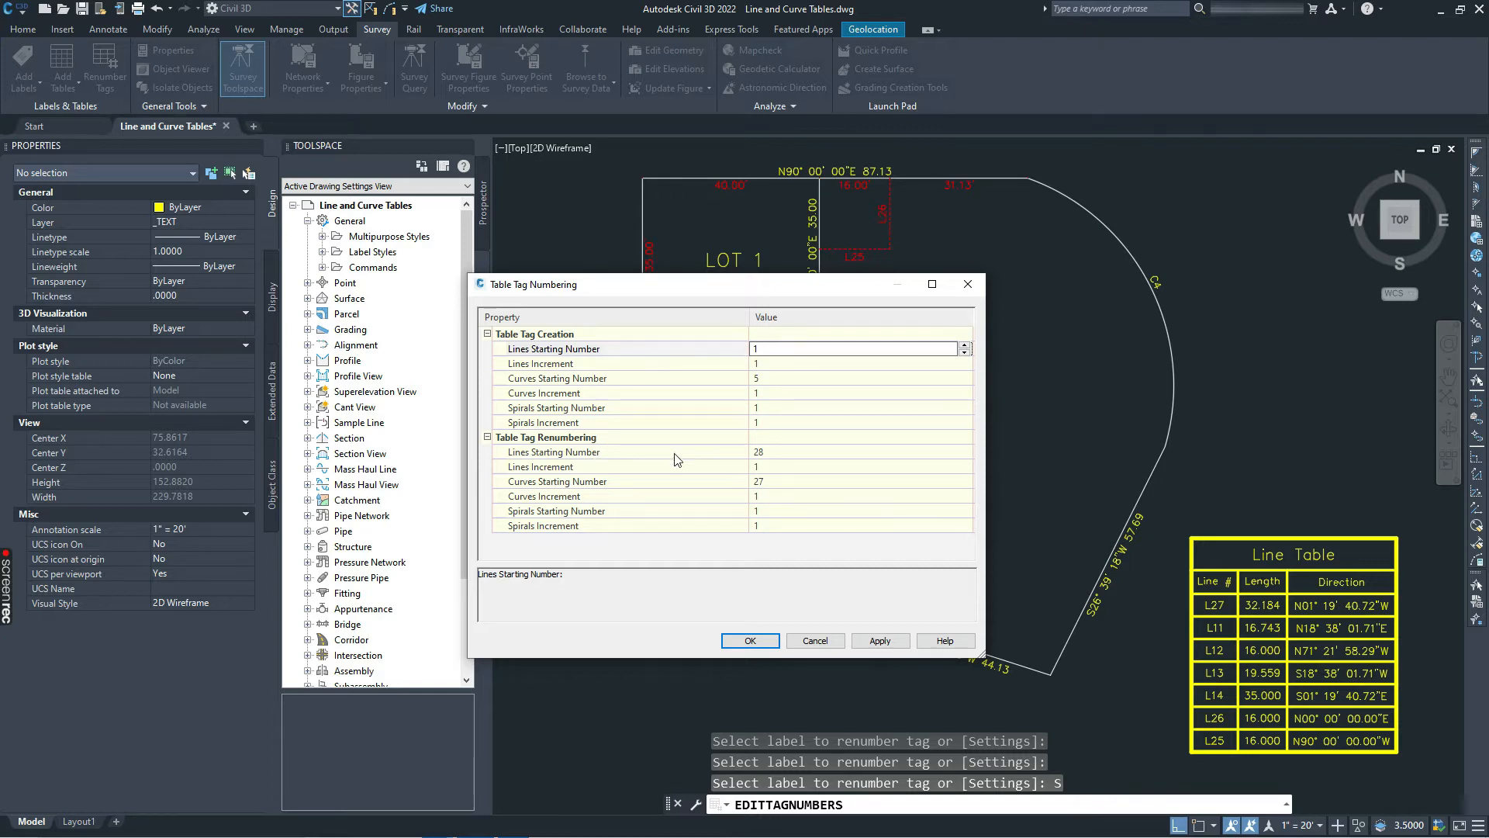
pyautogui.click(772, 454)
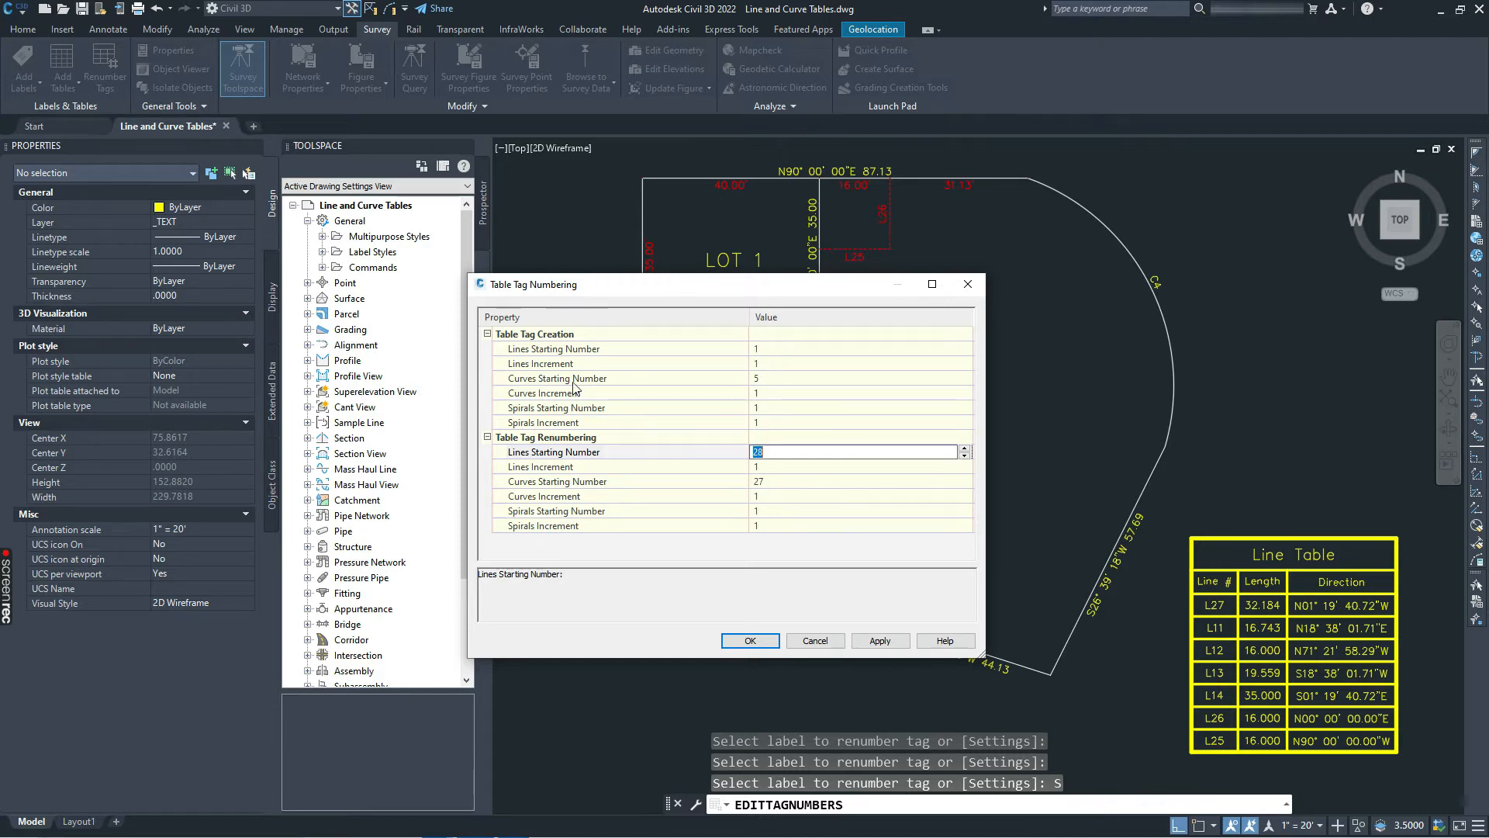
pyautogui.click(766, 379)
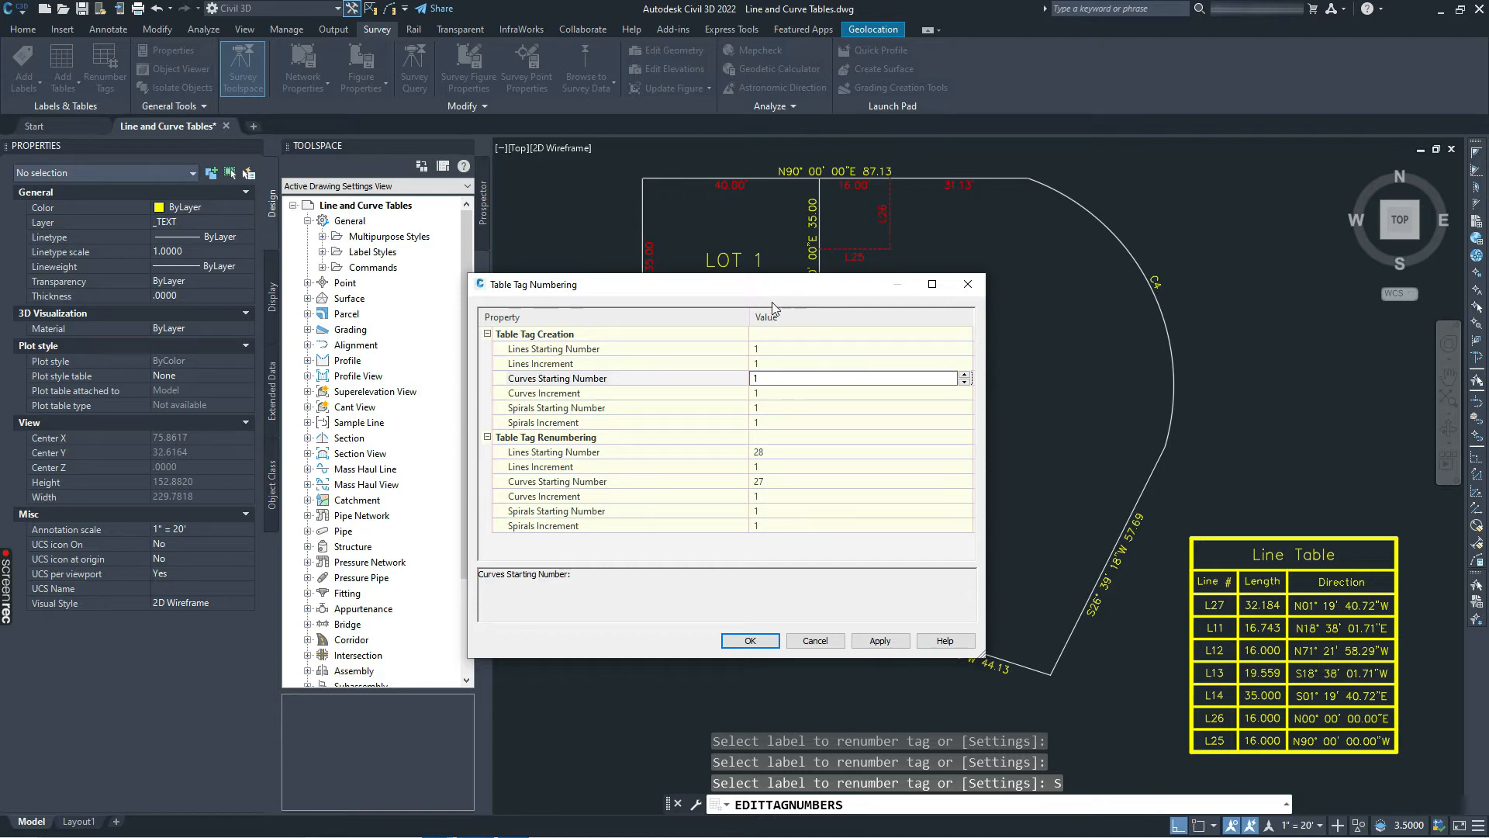
pyautogui.moveTo(755, 288); pyautogui.dragTo(779, 260)
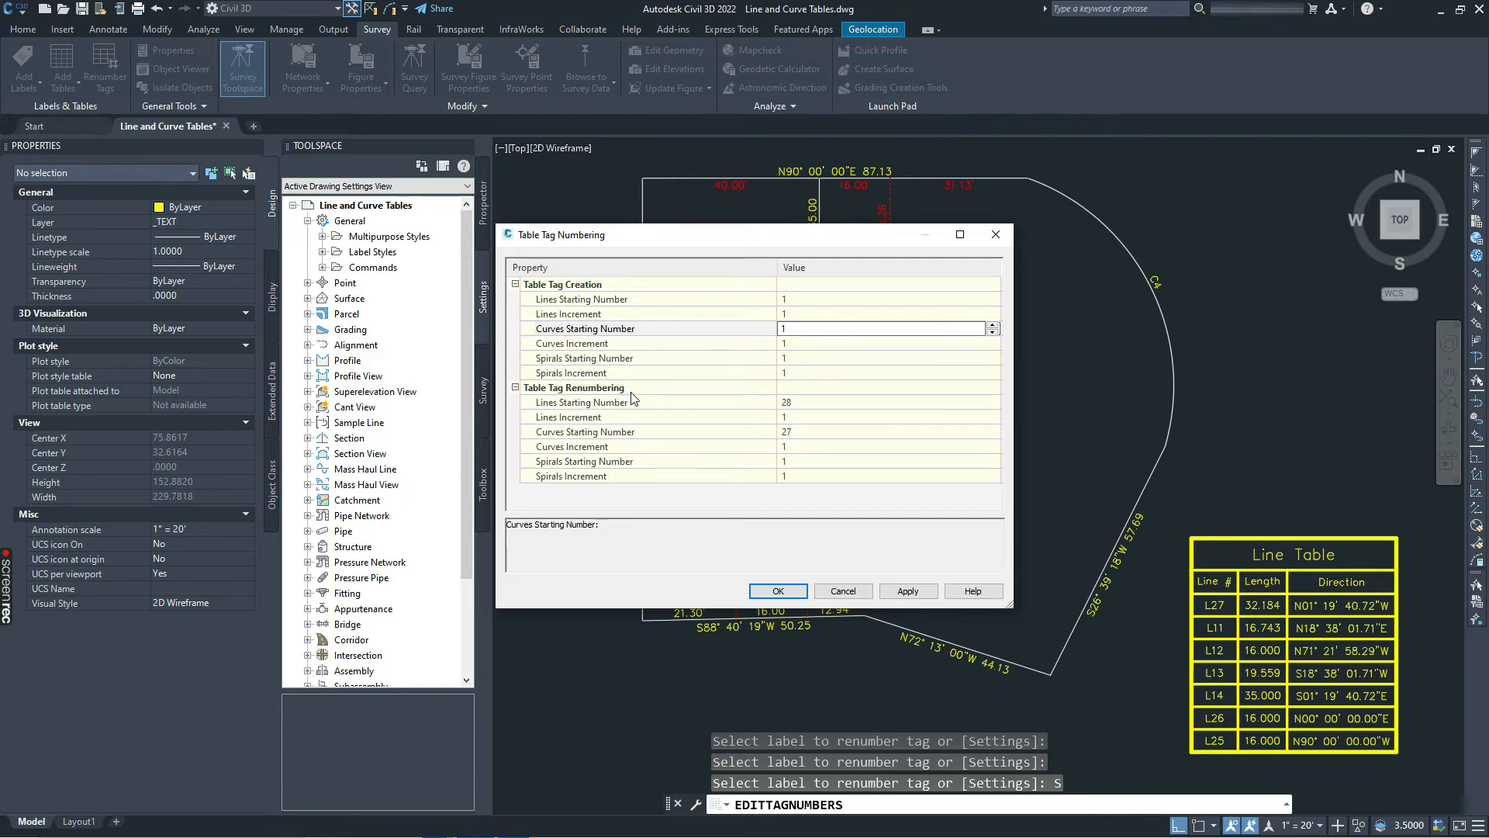
# Step: Set the tag renumbering starting numbers for lines and curves to 1 and accept the numbering settings
pyautogui.click(787, 403)
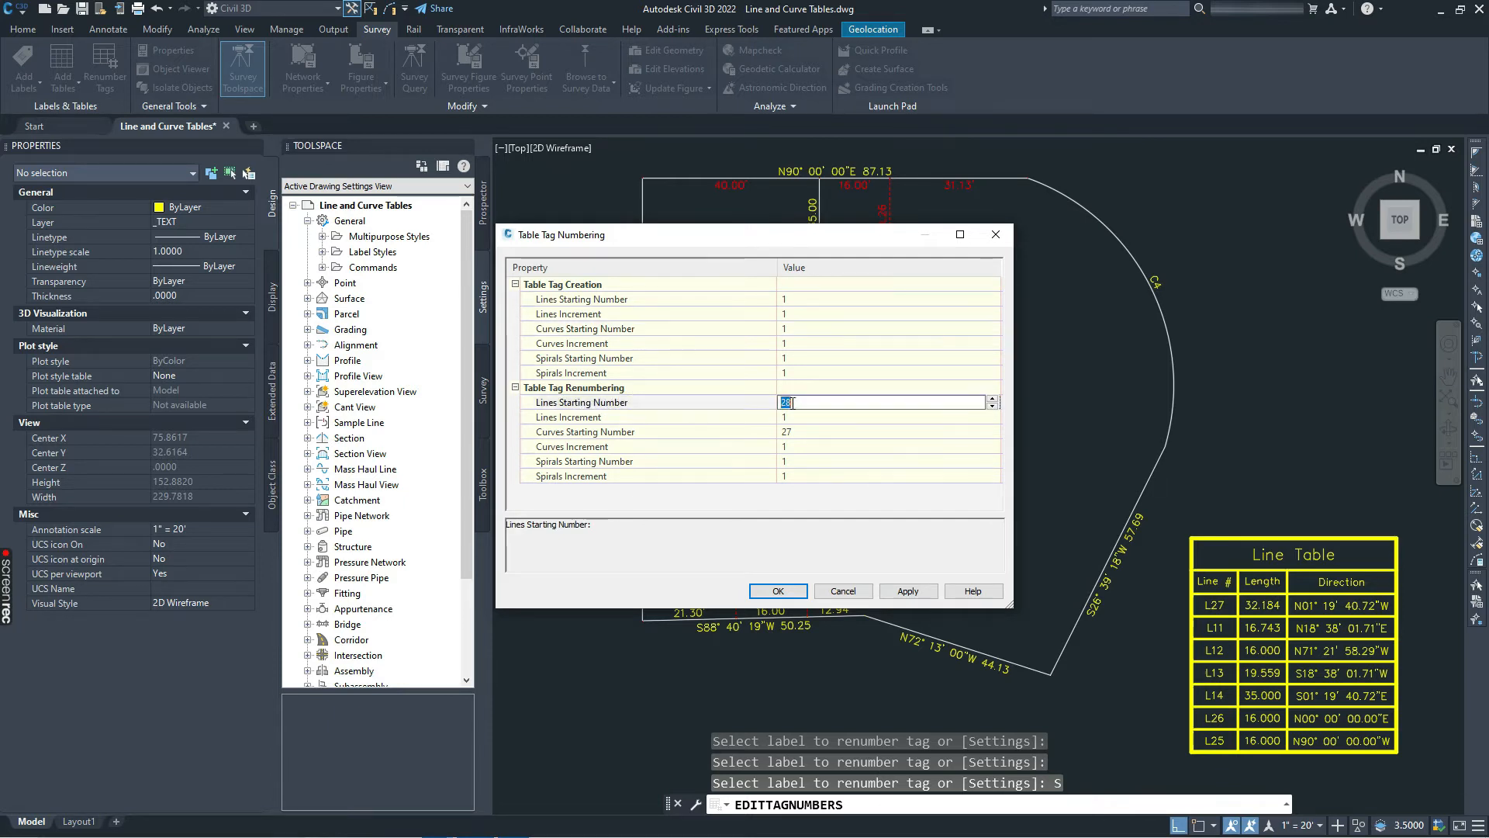
pyautogui.write('1')
pyautogui.press('Return')
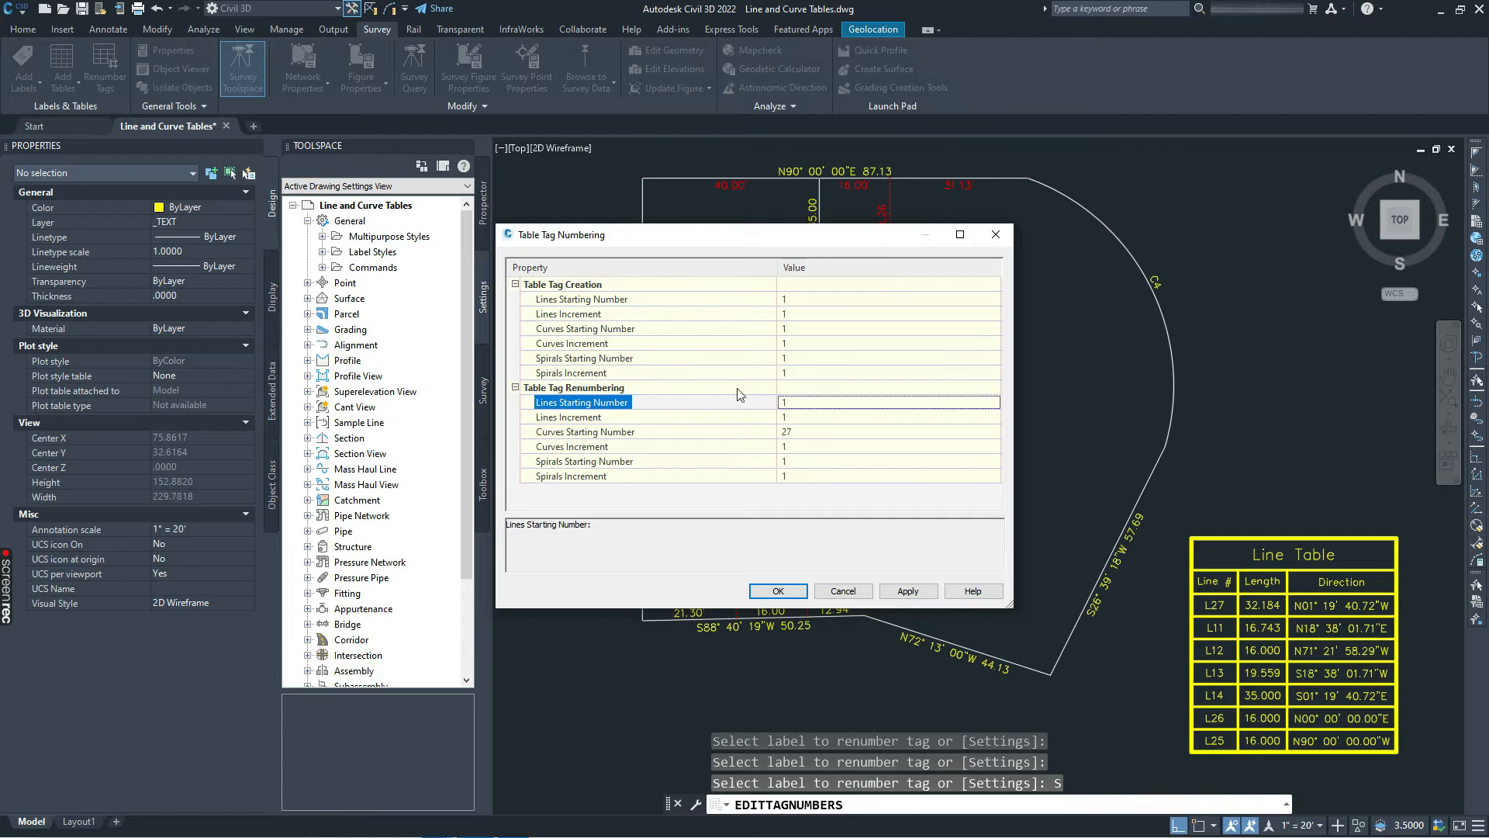
pyautogui.click(800, 433)
pyautogui.write('1')
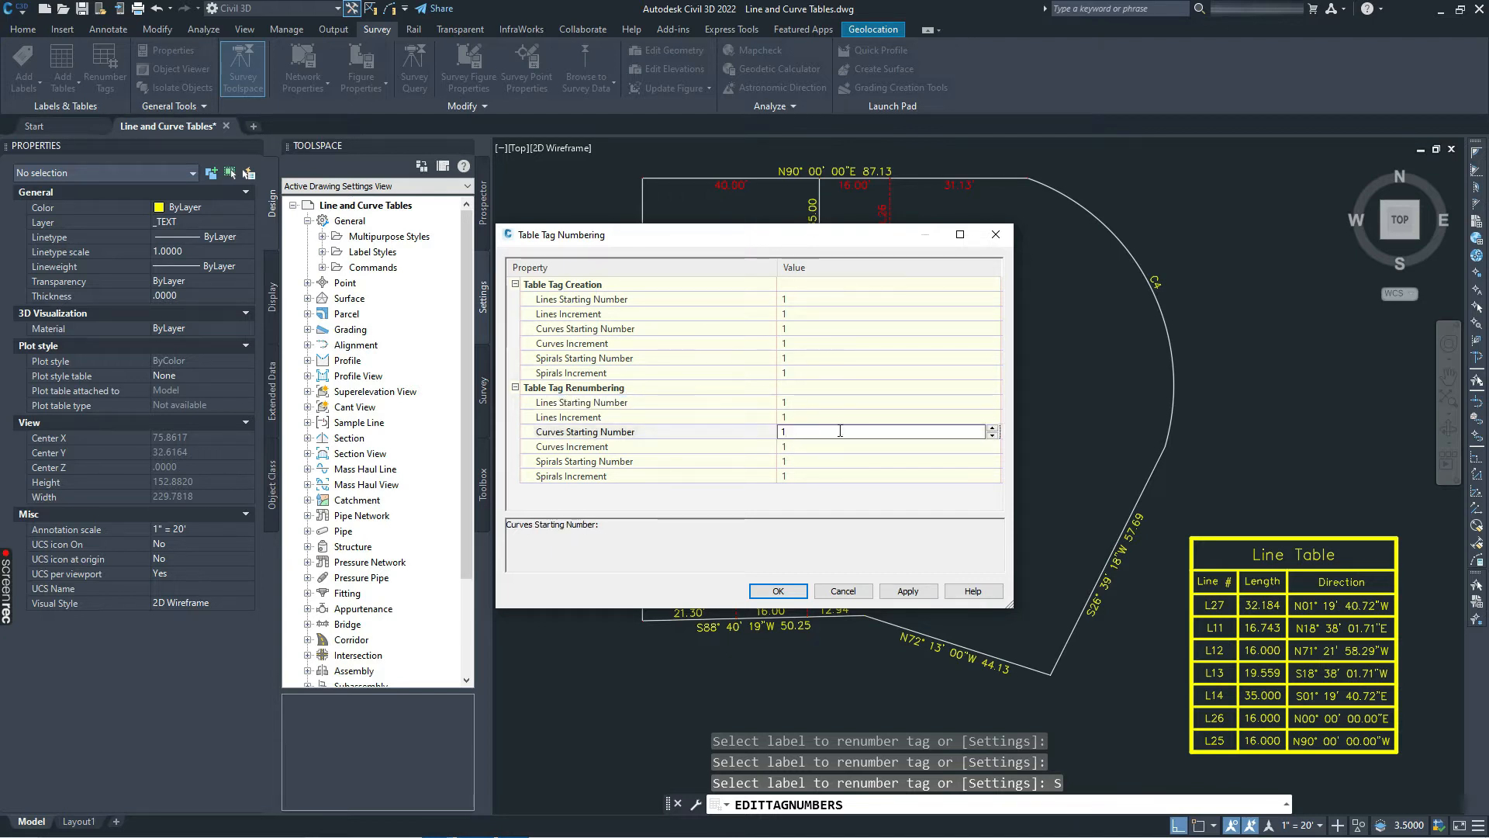
pyautogui.click(777, 591)
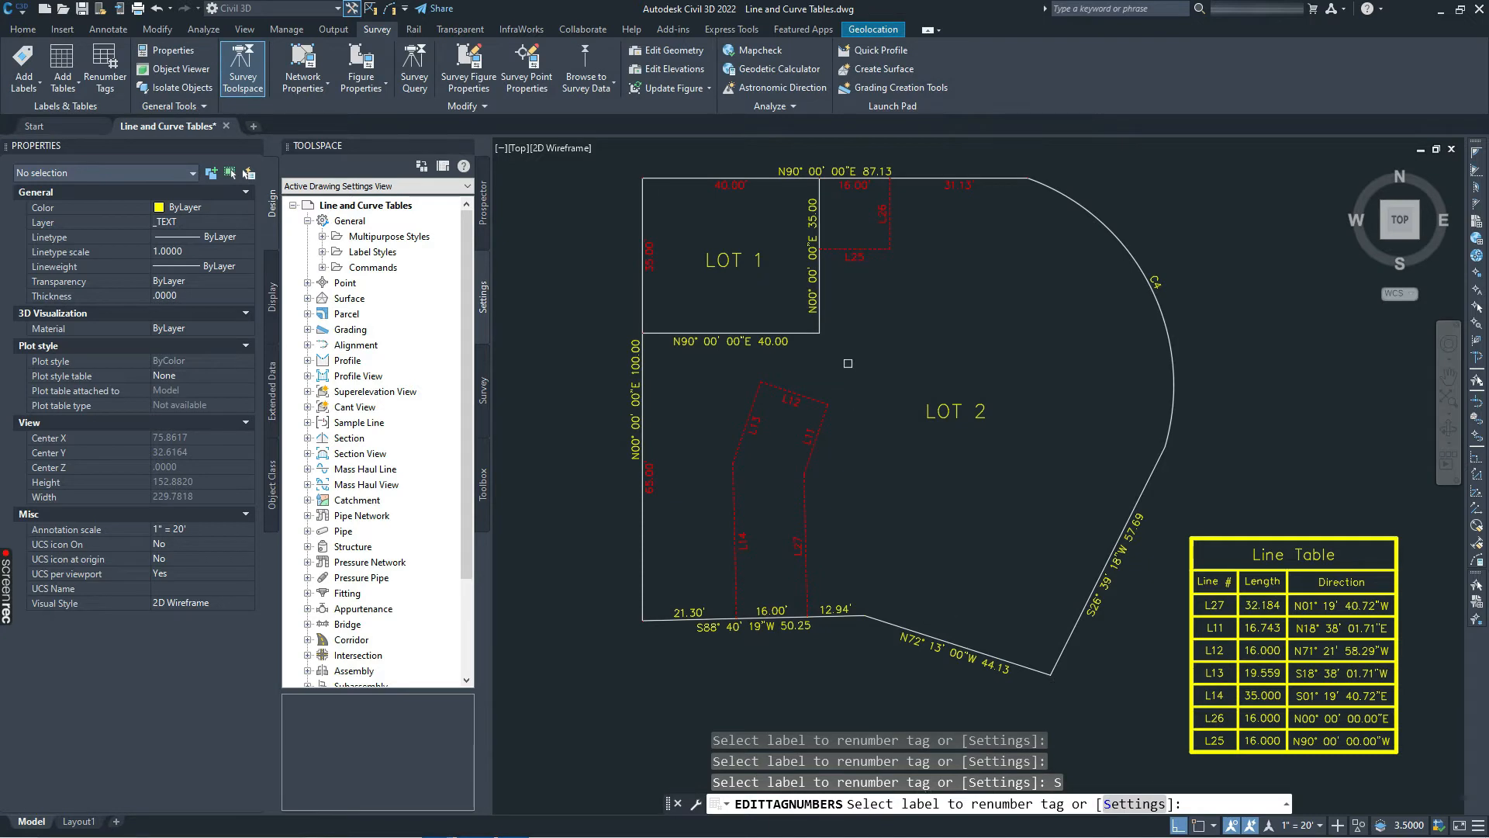
# Step: Renumber the line tags as L1 to L7, starting with L25 and L26, continuing with L27, L11, L12, L13 and L14, and end the command
pyautogui.click(868, 255)
pyautogui.click(877, 223)
pyautogui.click(797, 546)
pyautogui.click(809, 436)
pyautogui.click(791, 400)
pyautogui.click(755, 425)
pyautogui.click(743, 541)
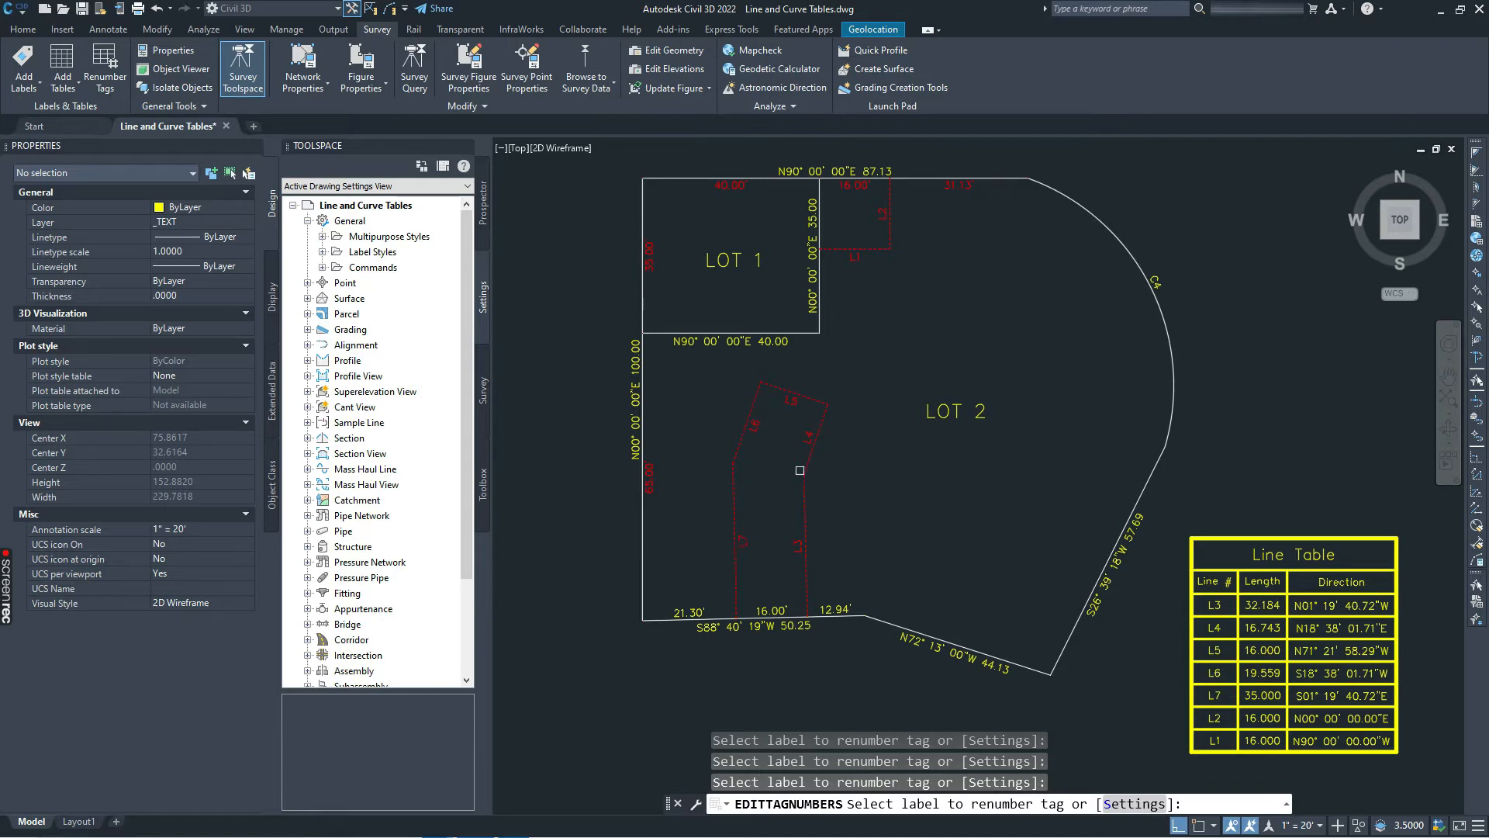
pyautogui.press('Escape')
# Step: Edit the line table's style to sort its data by column 1 in ascending order and apply the change
pyautogui.moveTo(963, 452)
pyautogui.mouseDown(button='middle')
pyautogui.moveTo(923, 420)
pyautogui.moveTo(922, 434)
pyautogui.mouseUp(button='middle')
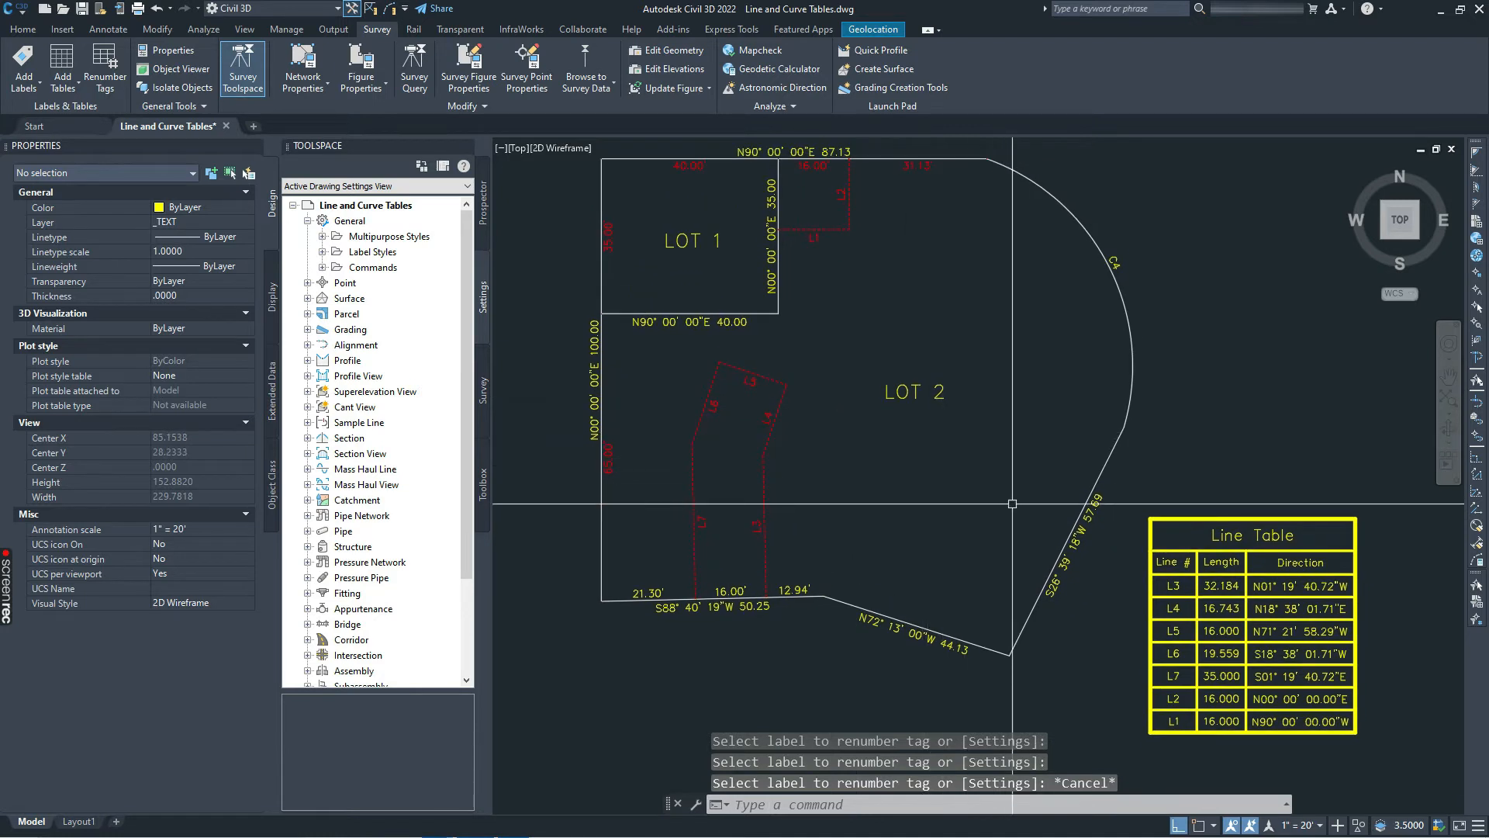
pyautogui.moveTo(1208, 595); pyautogui.dragTo(1158, 536, button='middle')
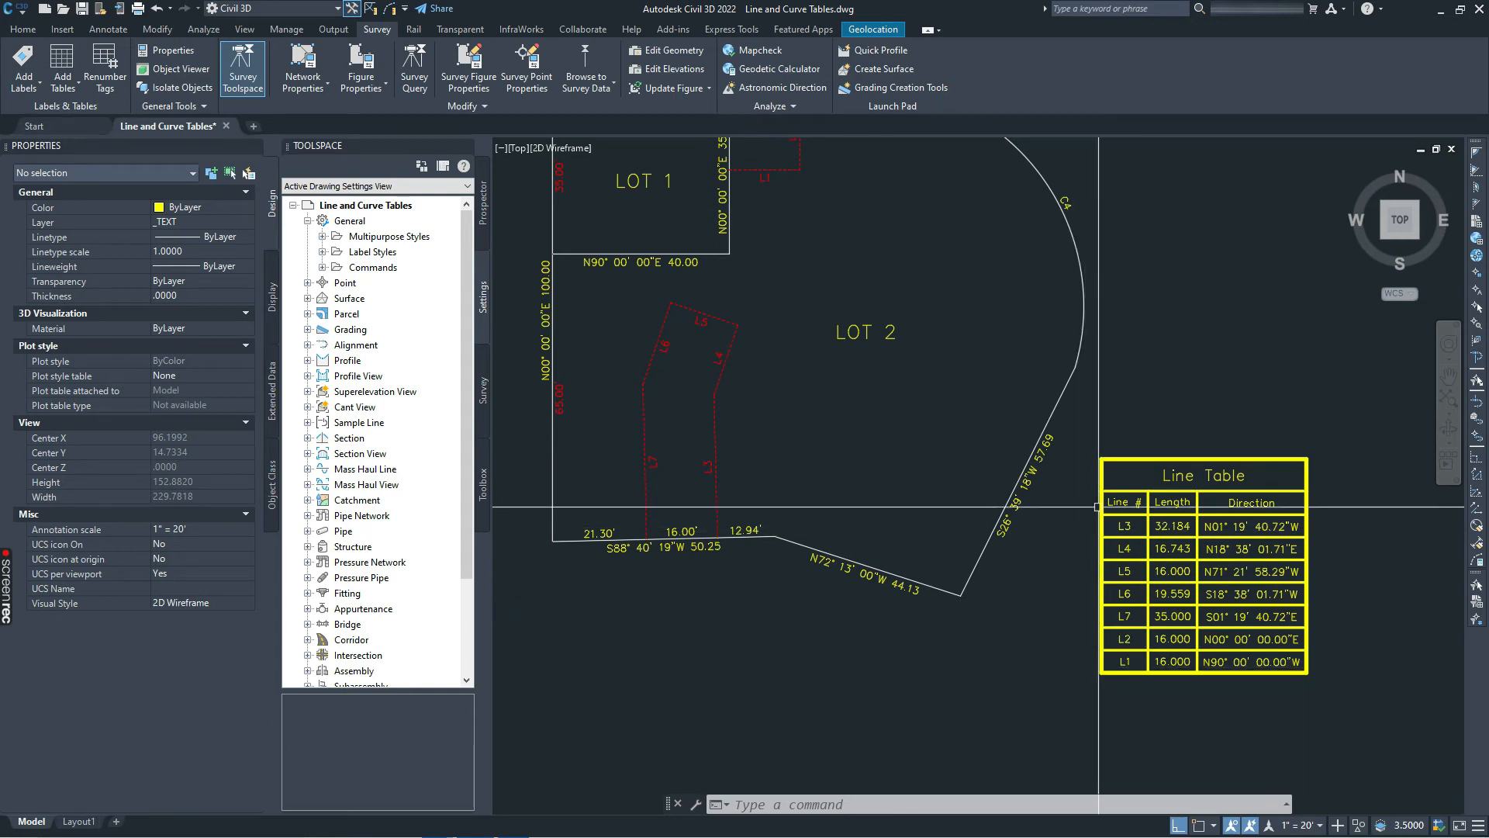
pyautogui.click(1173, 456)
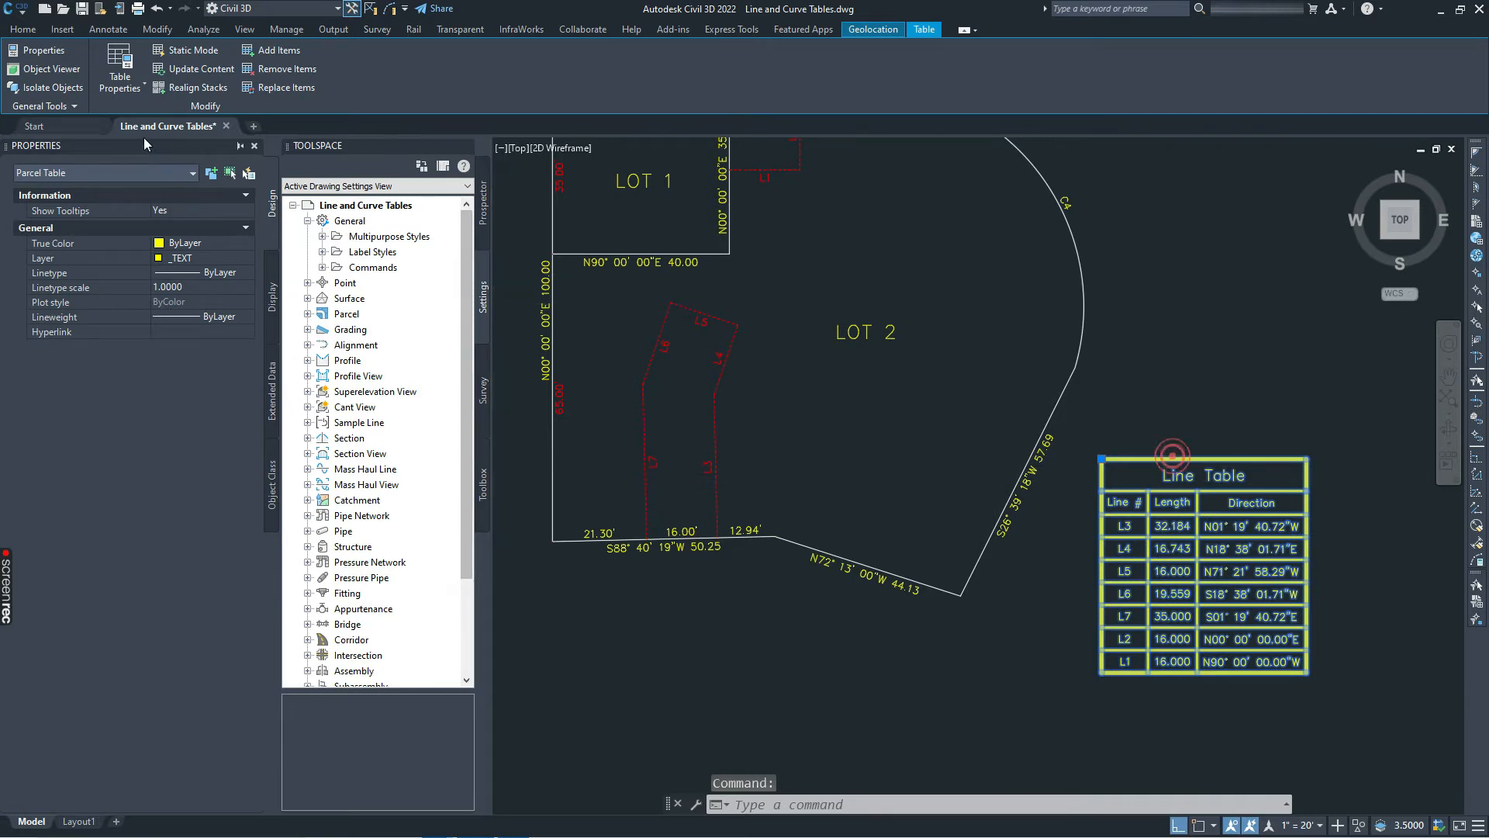
pyautogui.click(130, 82)
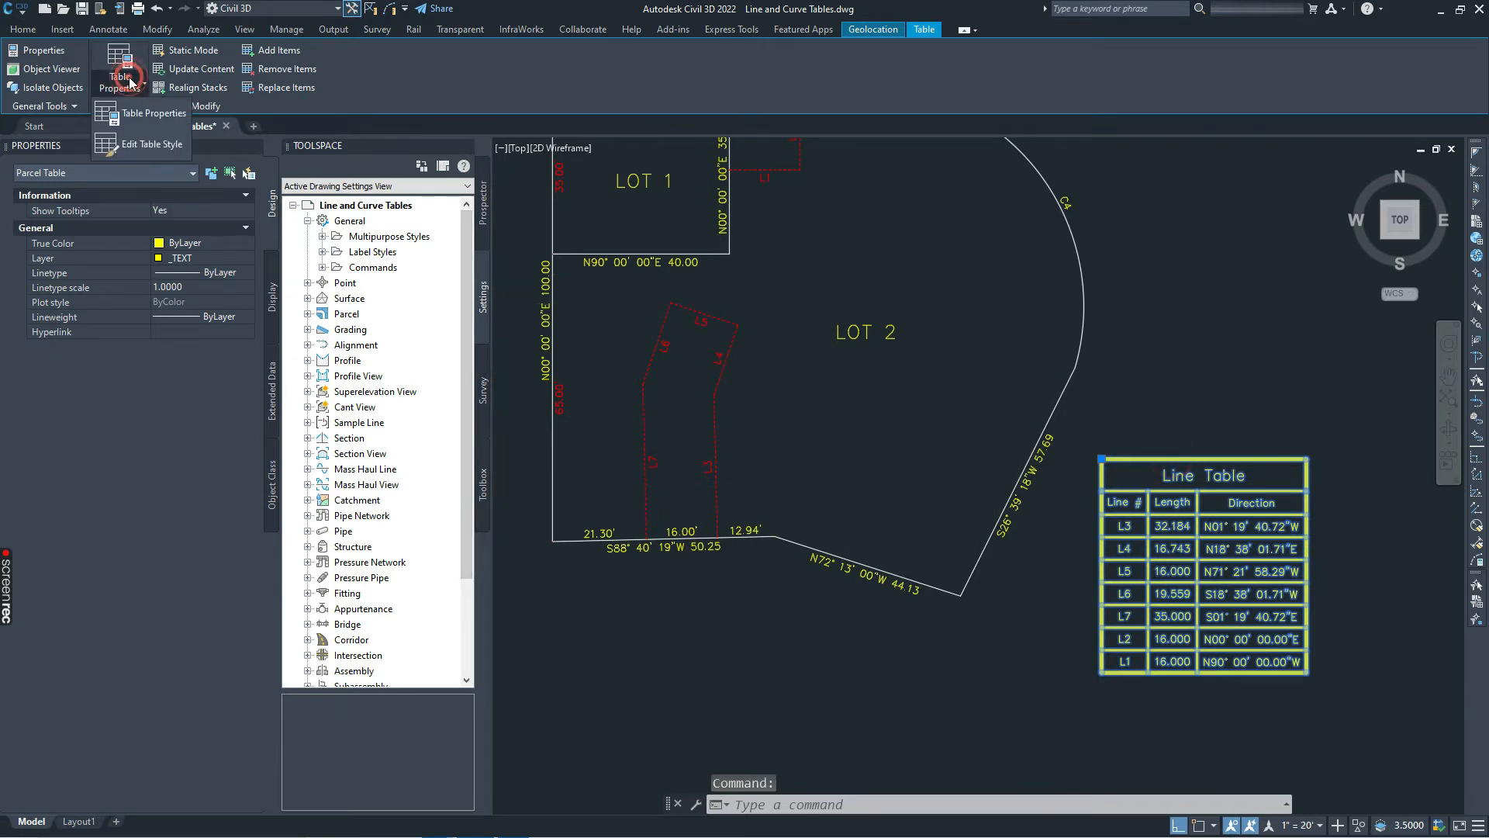
pyautogui.click(146, 144)
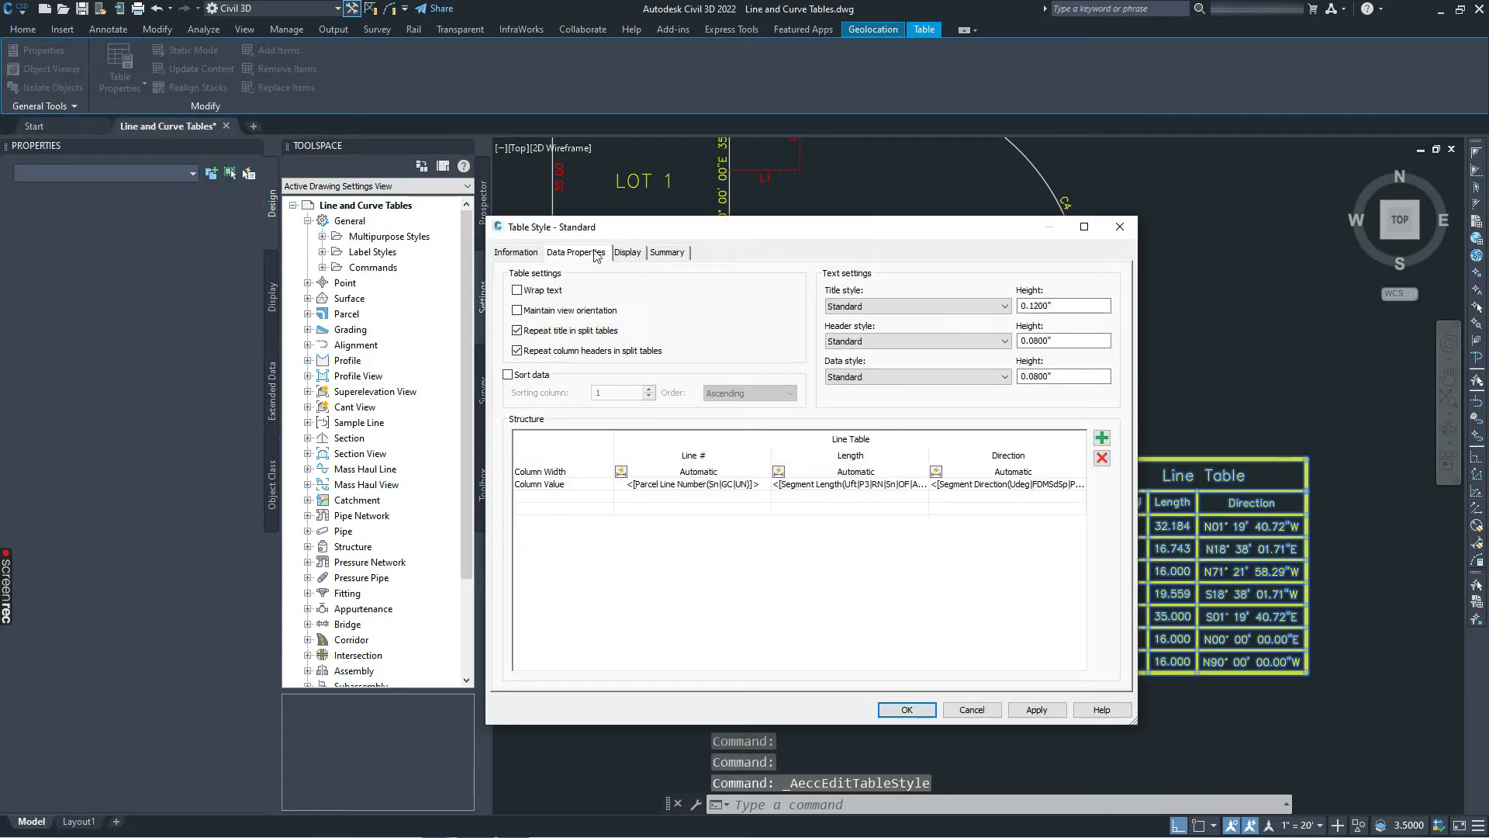
pyautogui.click(628, 253)
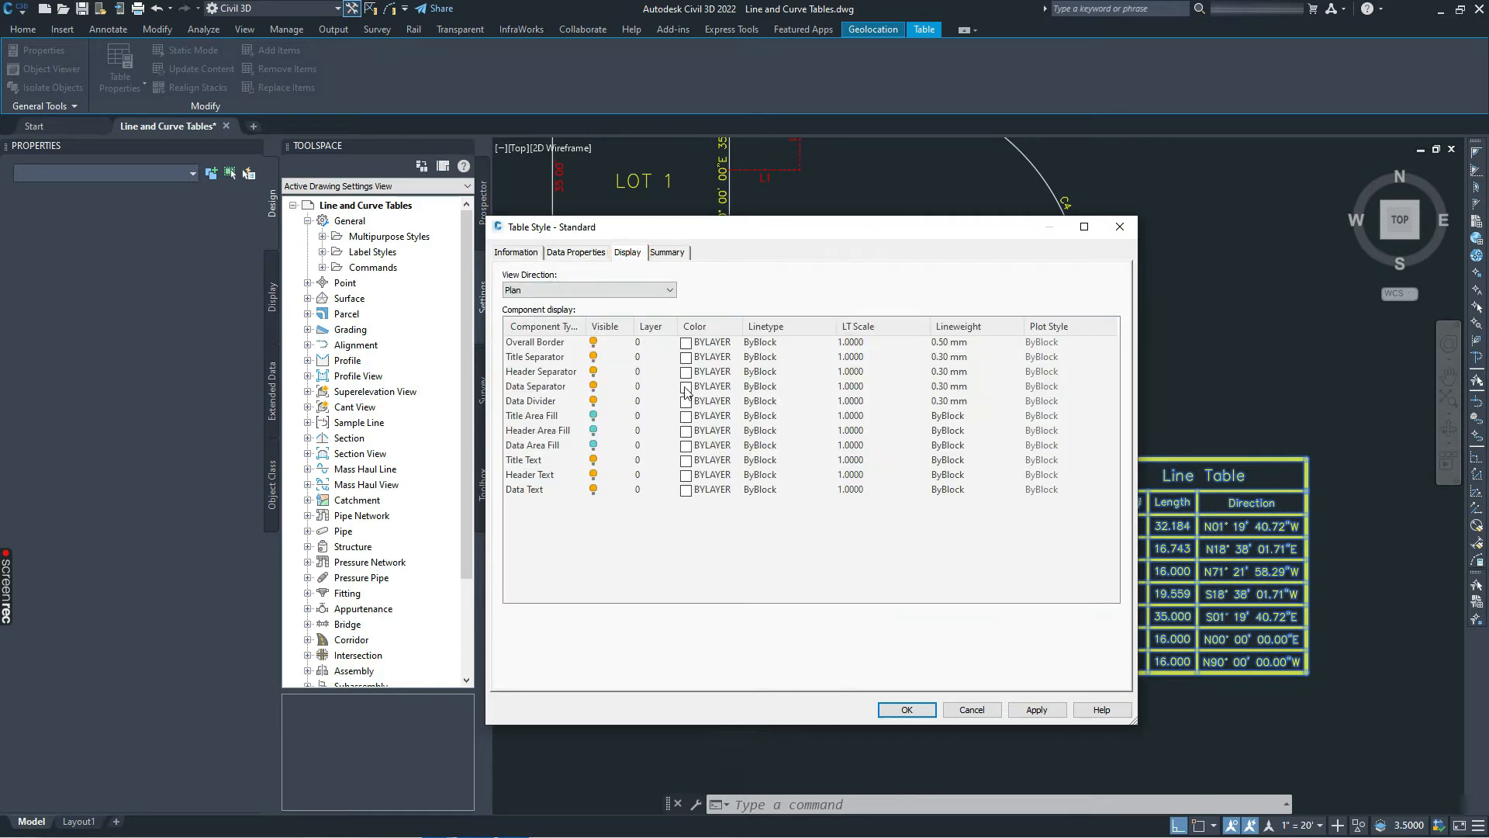
pyautogui.click(574, 252)
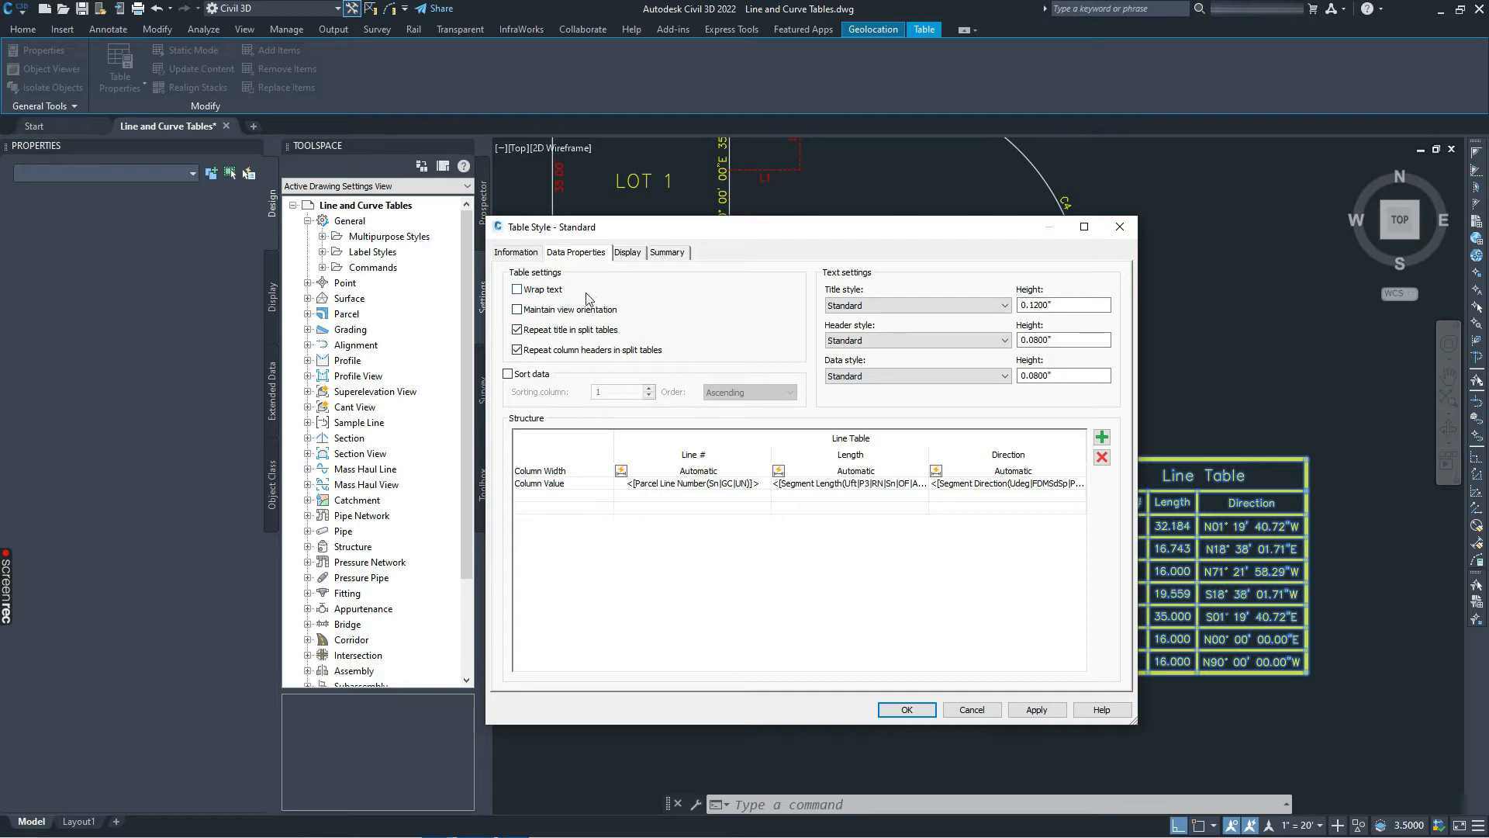
pyautogui.click(508, 374)
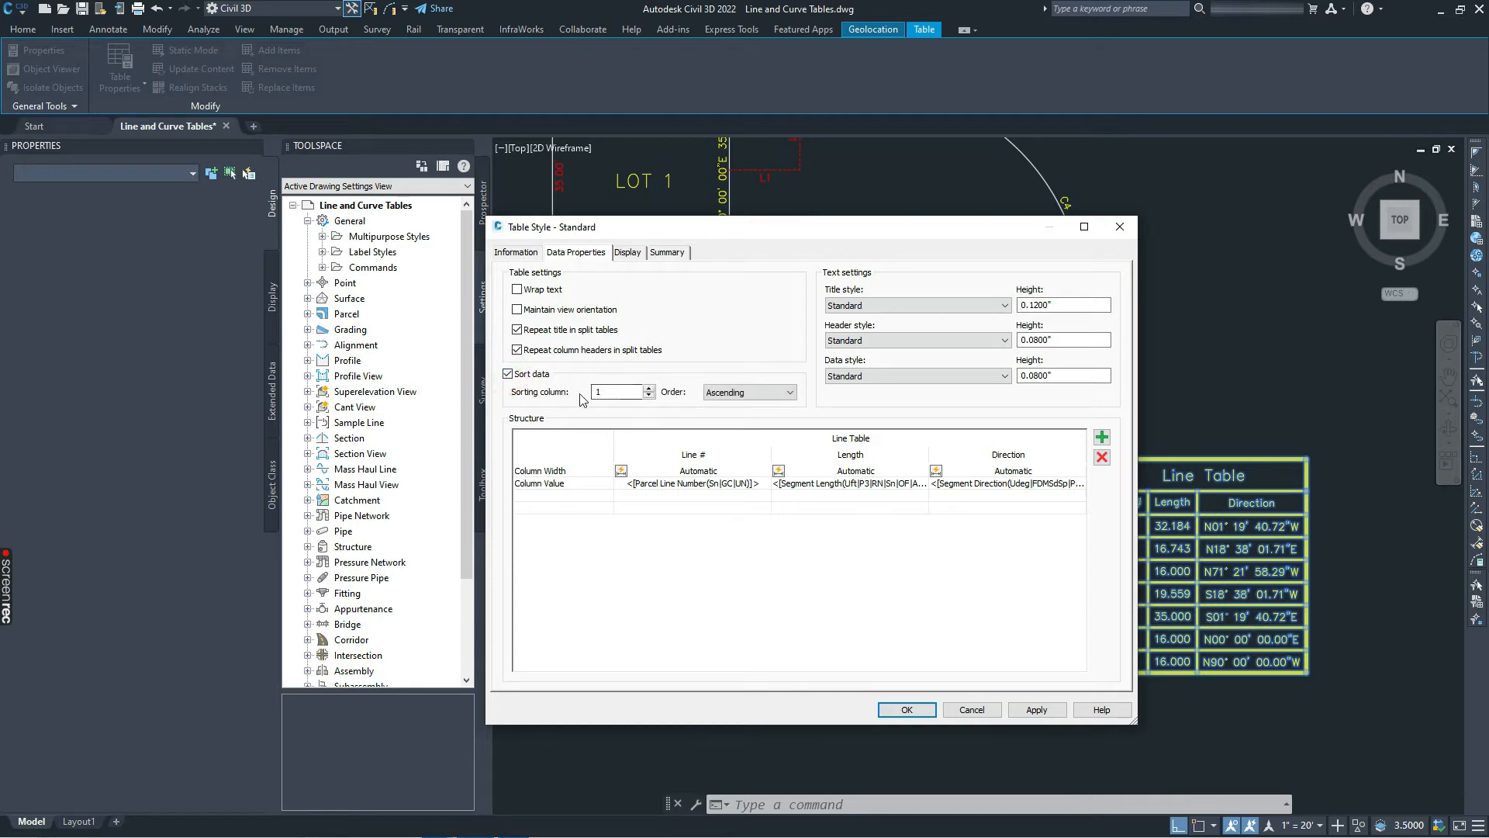
pyautogui.moveTo(890, 234); pyautogui.dragTo(775, 252)
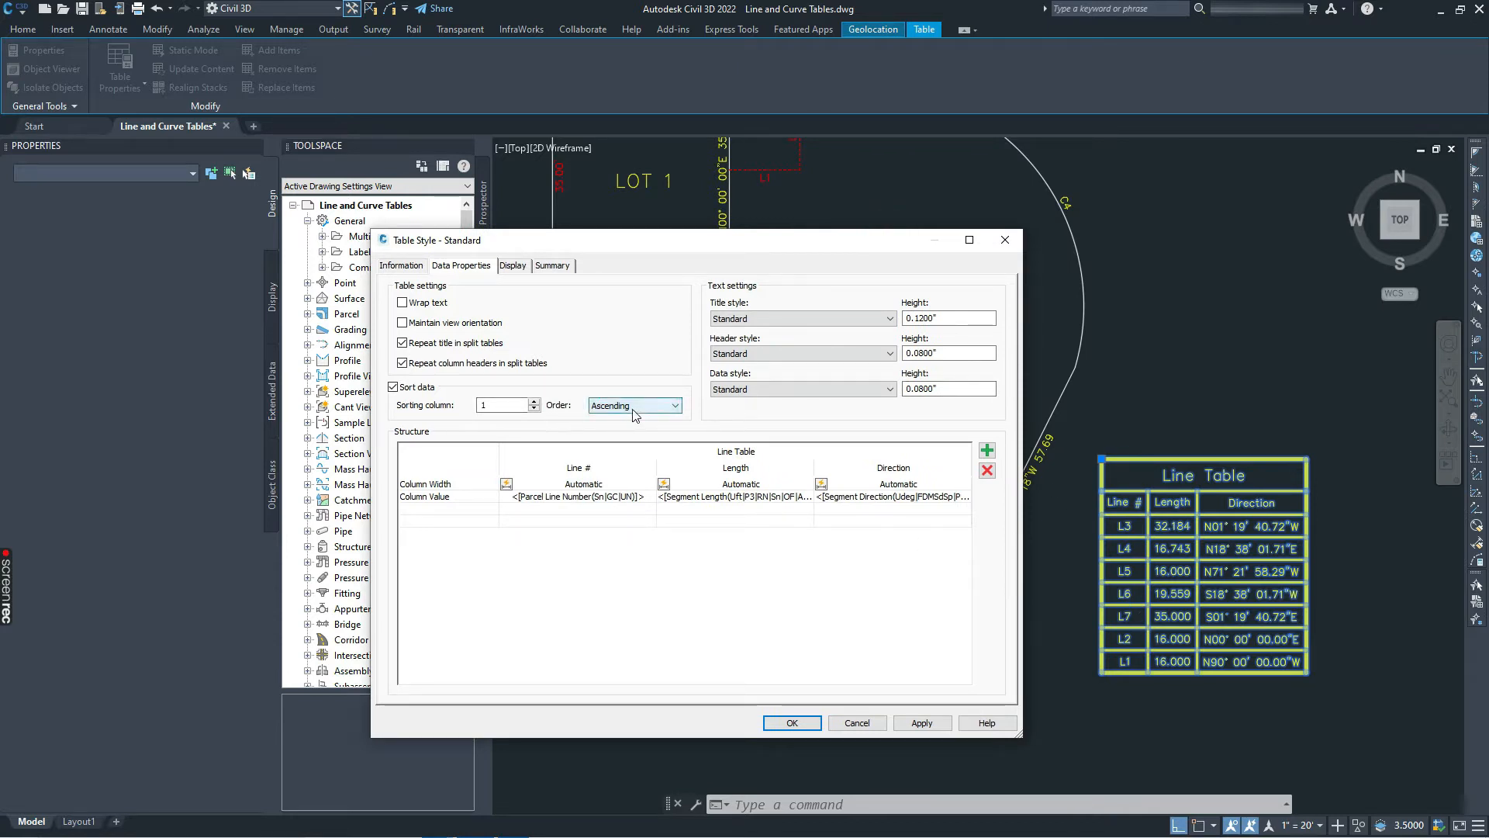
pyautogui.click(921, 722)
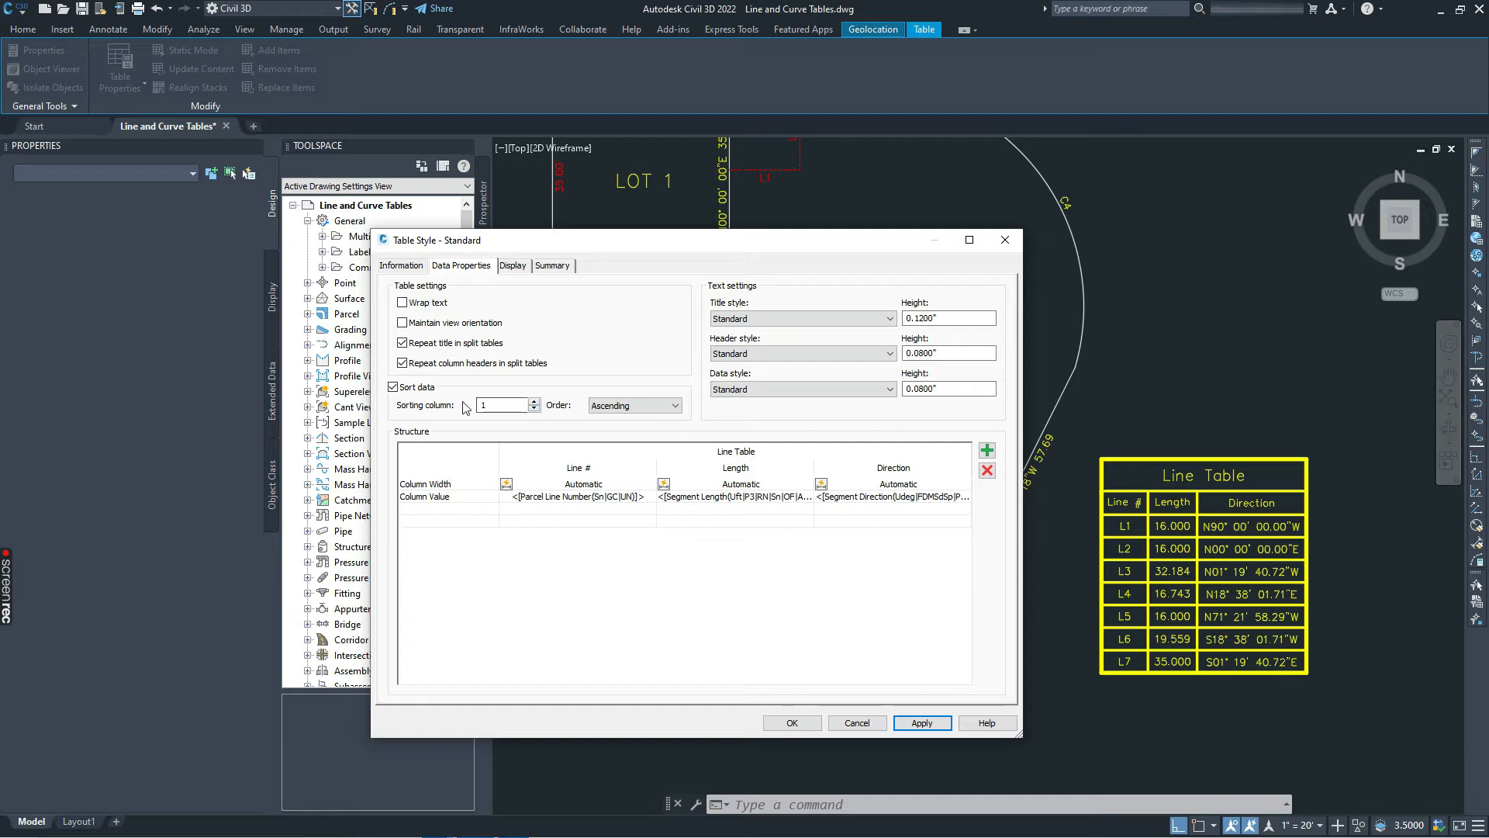
# Step: Try sorting the line table by column 2, set the sorting column back to 1, and accept the table style
pyautogui.click(534, 401)
pyautogui.click(918, 723)
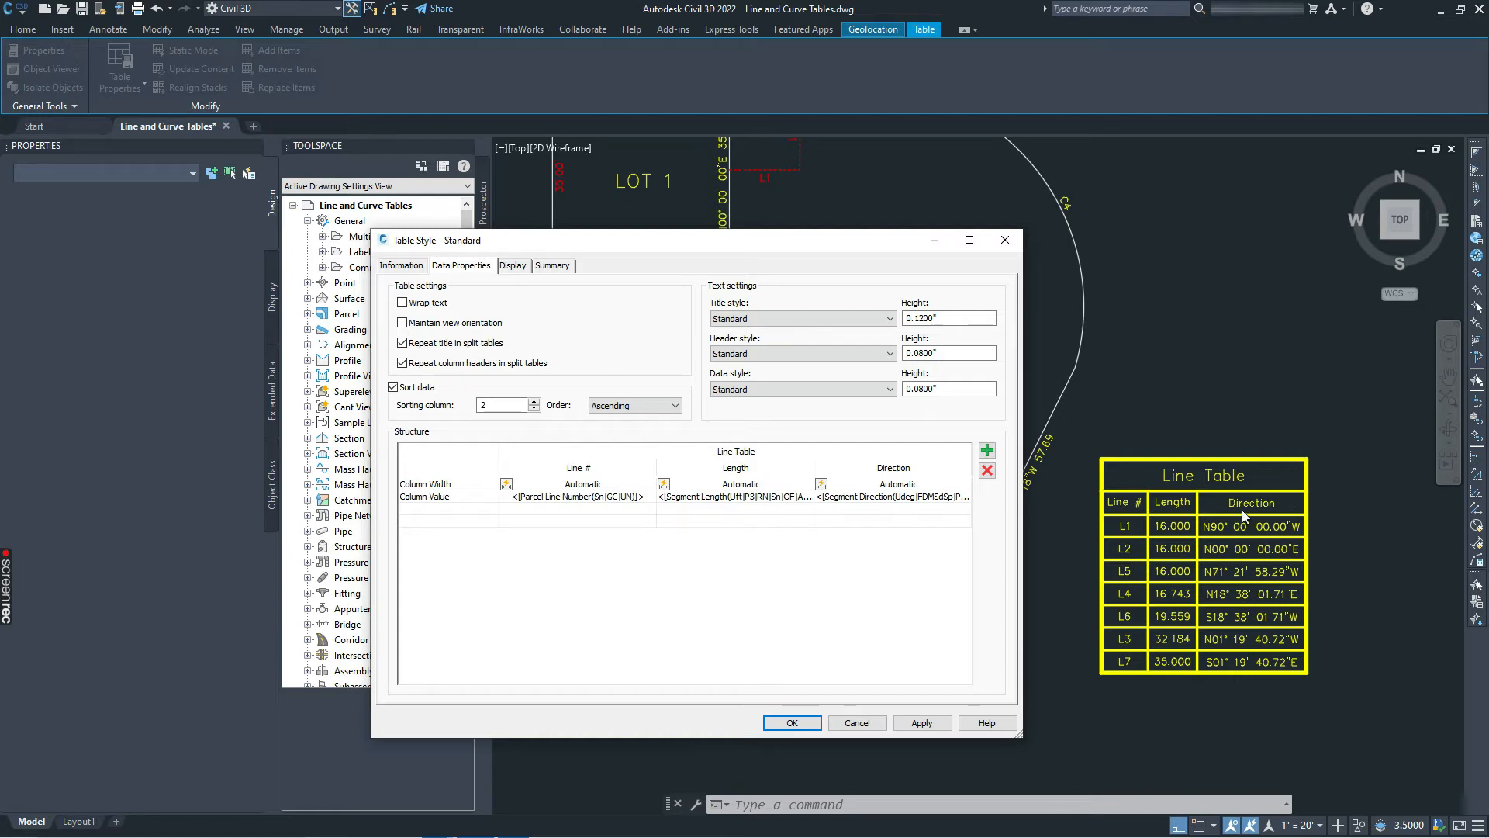
pyautogui.click(534, 410)
pyautogui.click(919, 722)
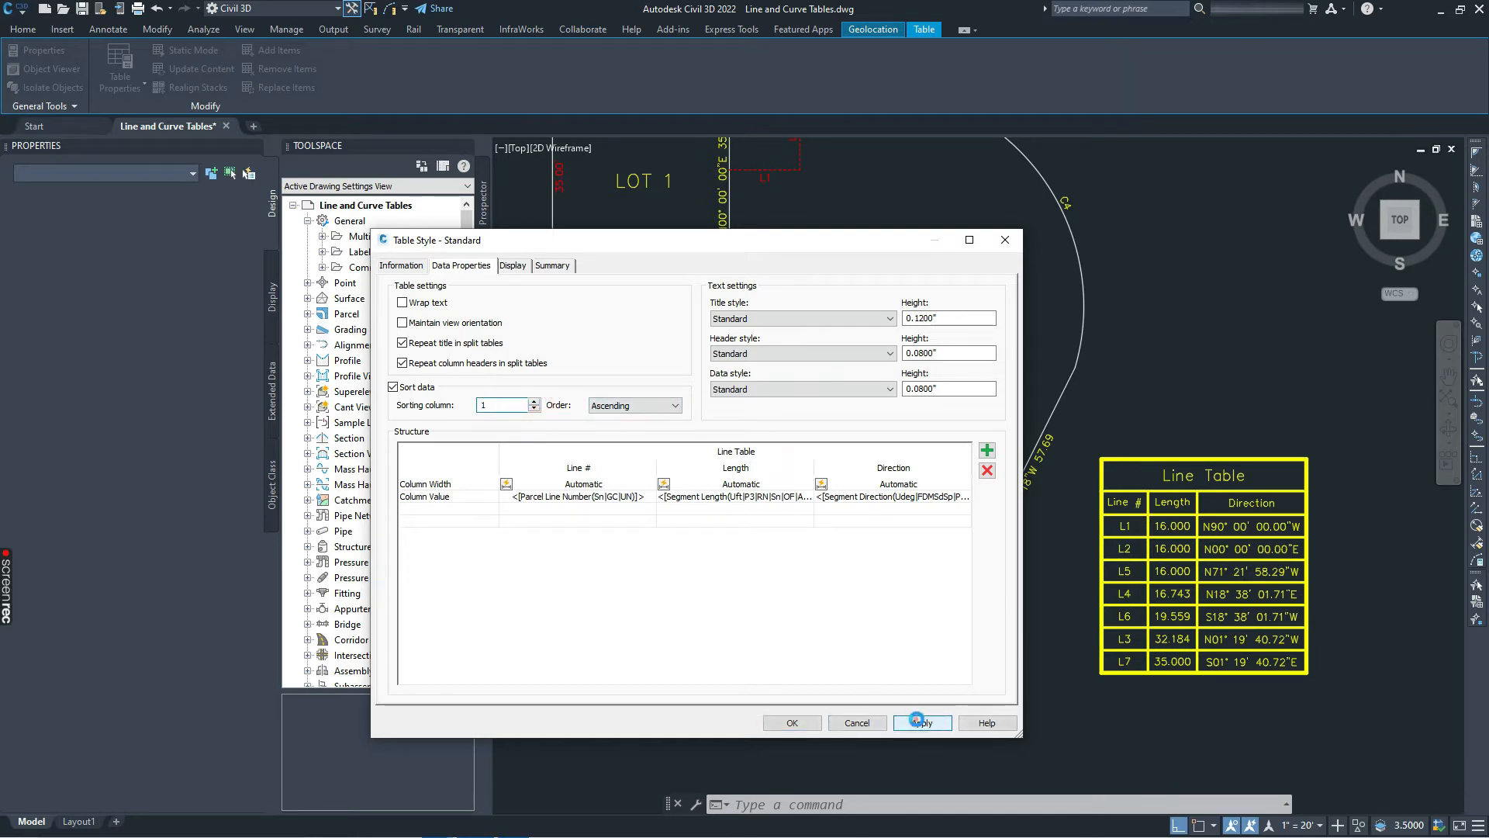
pyautogui.click(794, 720)
pyautogui.press('Escape')
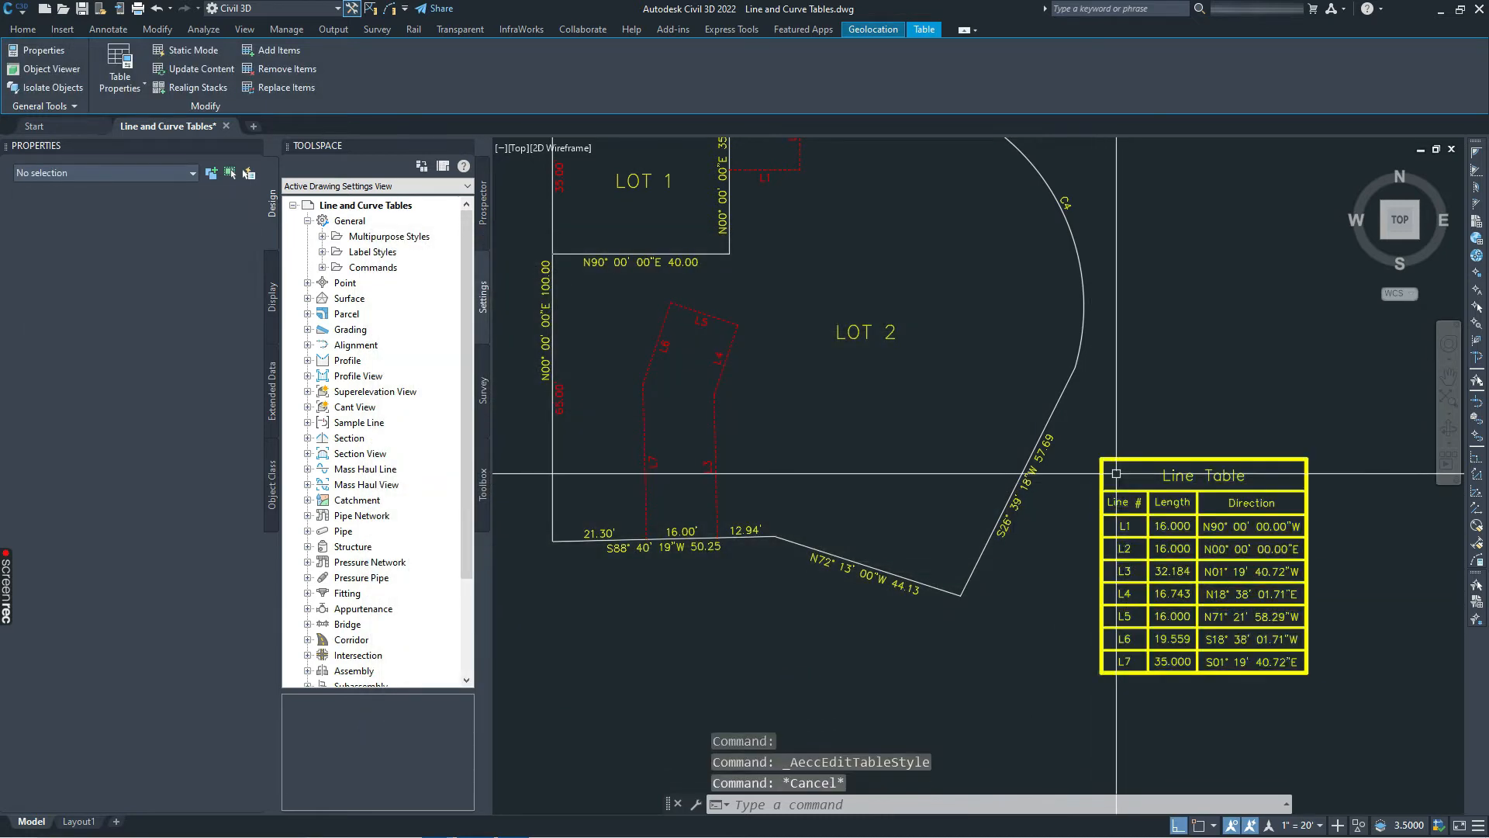
# Step: Check how the parcels and line table appear in the Layout1 viewport and return to model space
pyautogui.scroll(-3, 1116, 504)
pyautogui.moveTo(1108, 374); pyautogui.dragTo(1098, 416, button='middle')
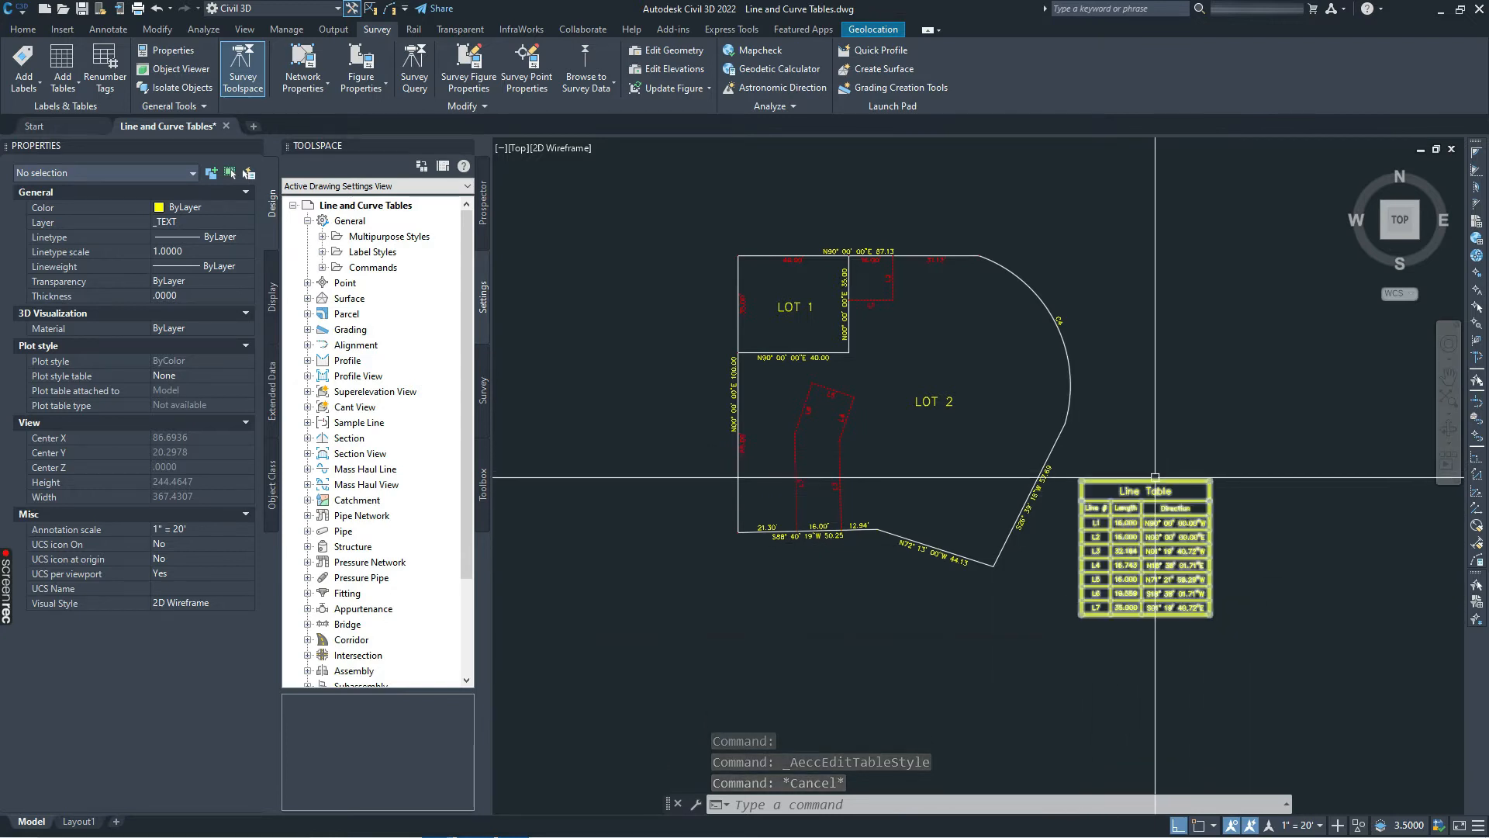
pyautogui.click(79, 822)
pyautogui.scroll(-2, 806, 419)
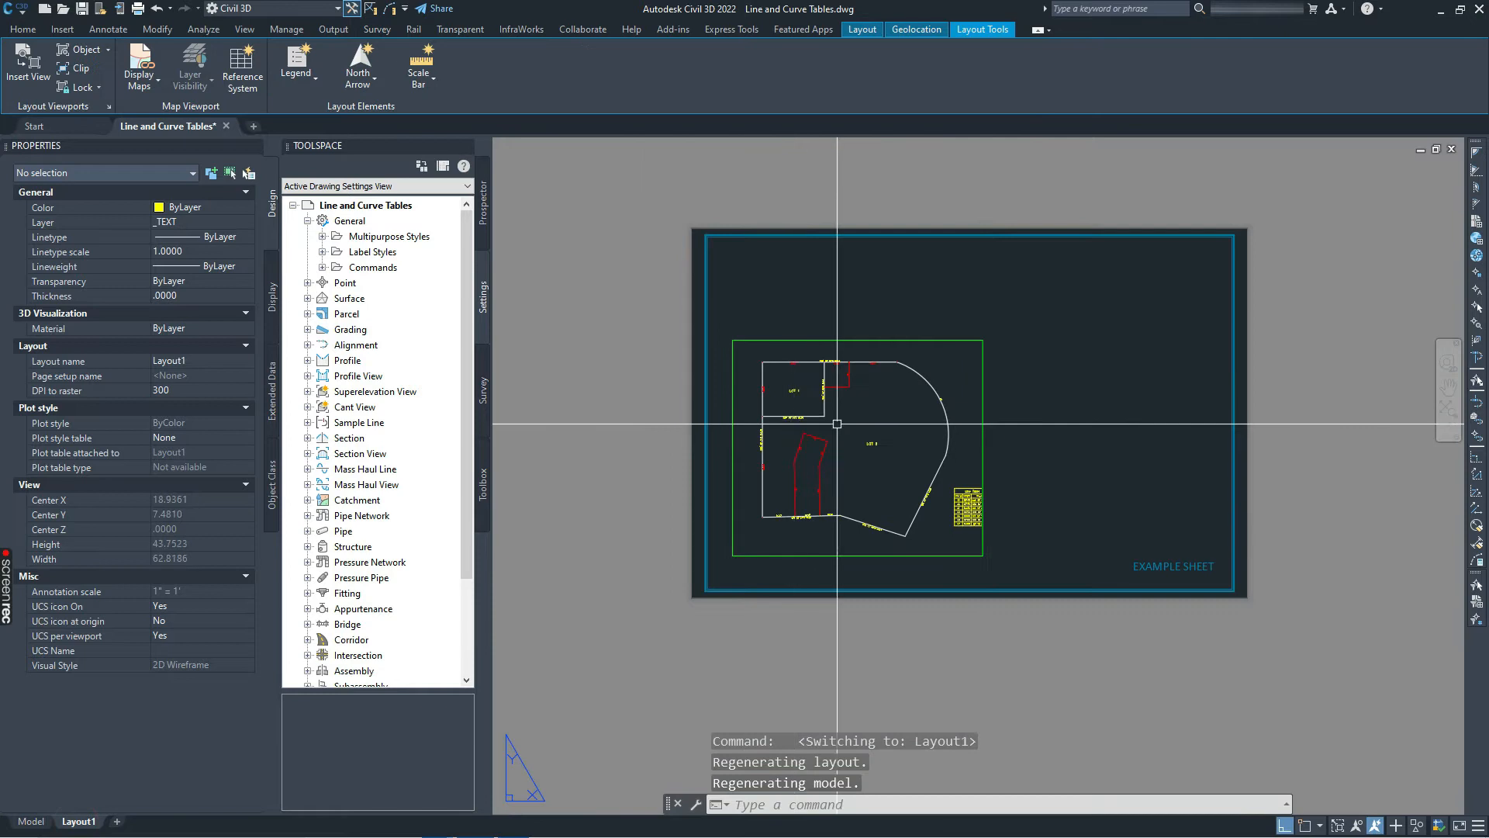
pyautogui.scroll(1, 1093, 399)
pyautogui.scroll(-1, 1103, 442)
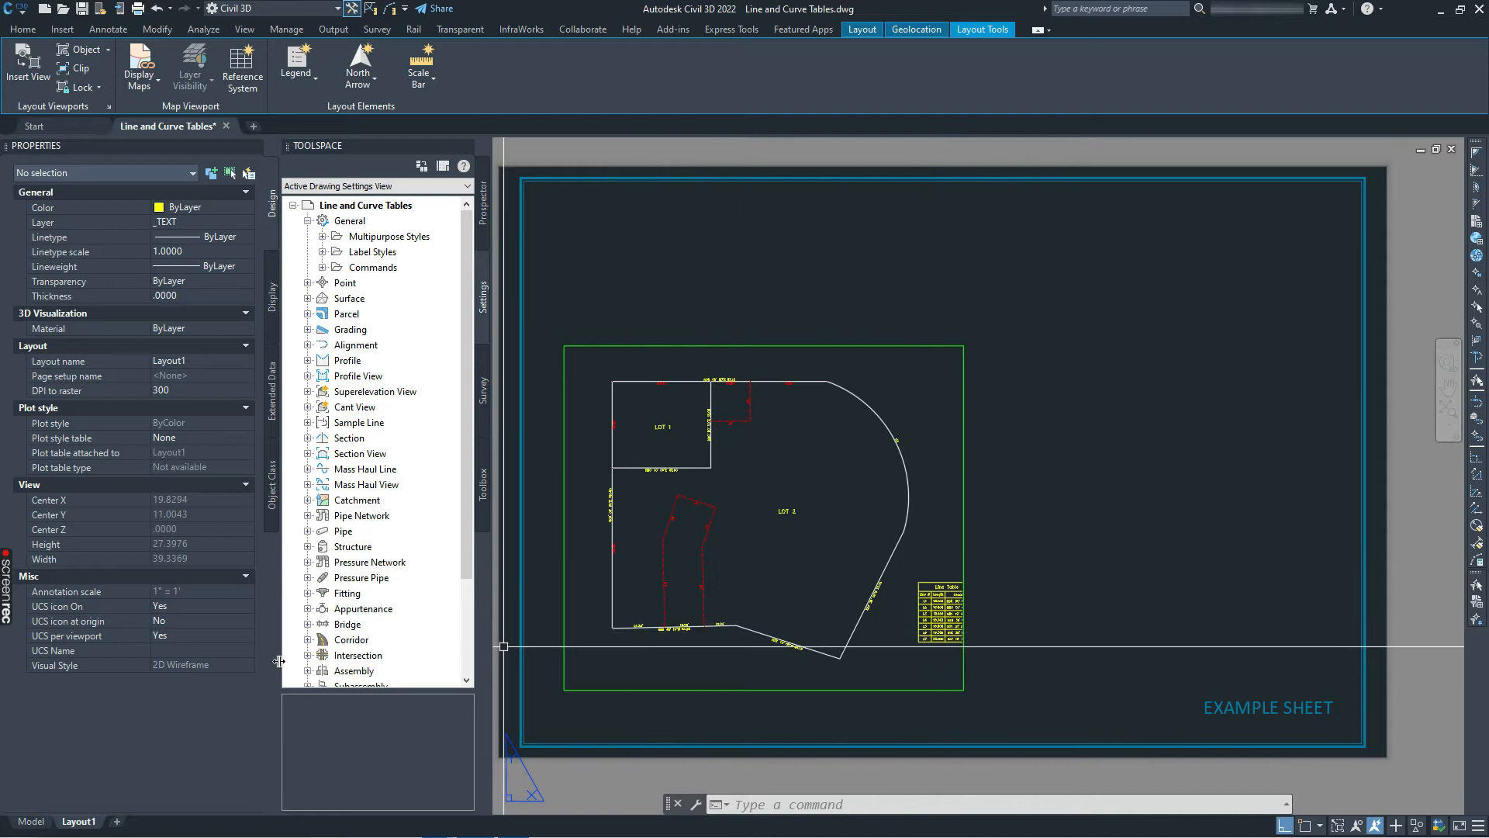
pyautogui.click(31, 821)
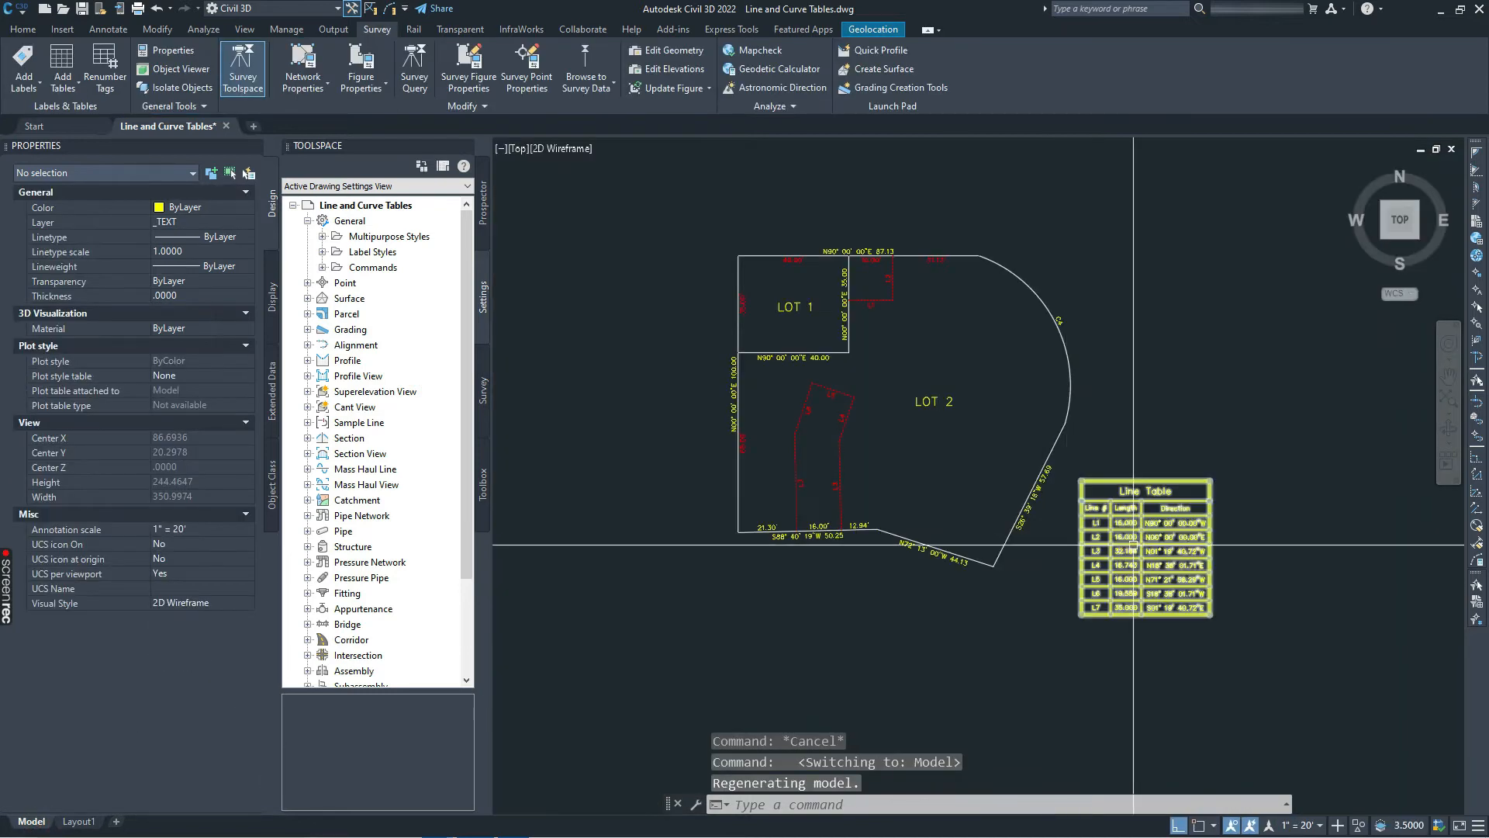
pyautogui.click(1086, 524)
pyautogui.press('Escape')
pyautogui.click(1146, 535)
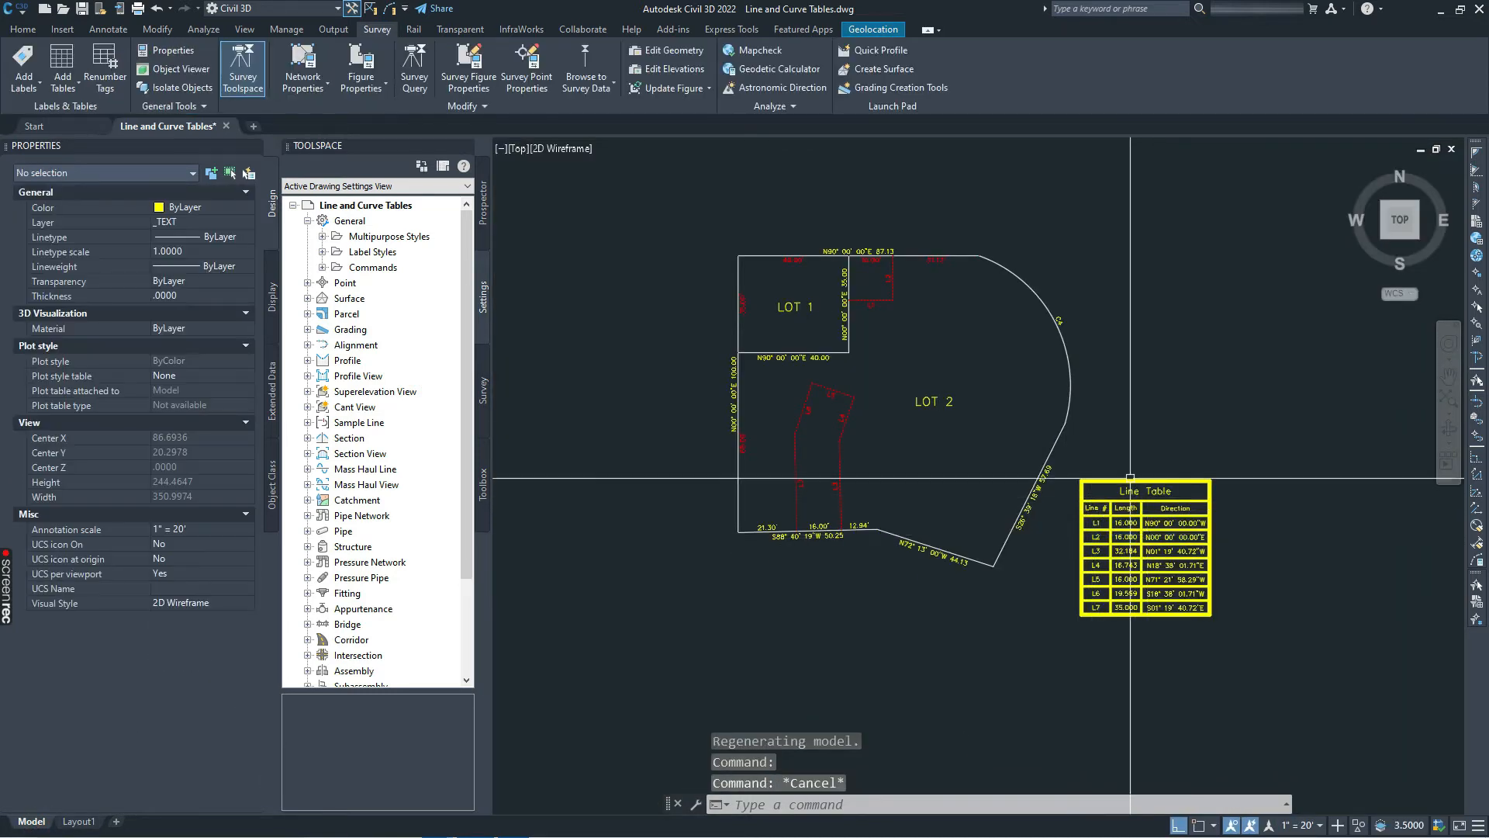
pyautogui.press('Escape')
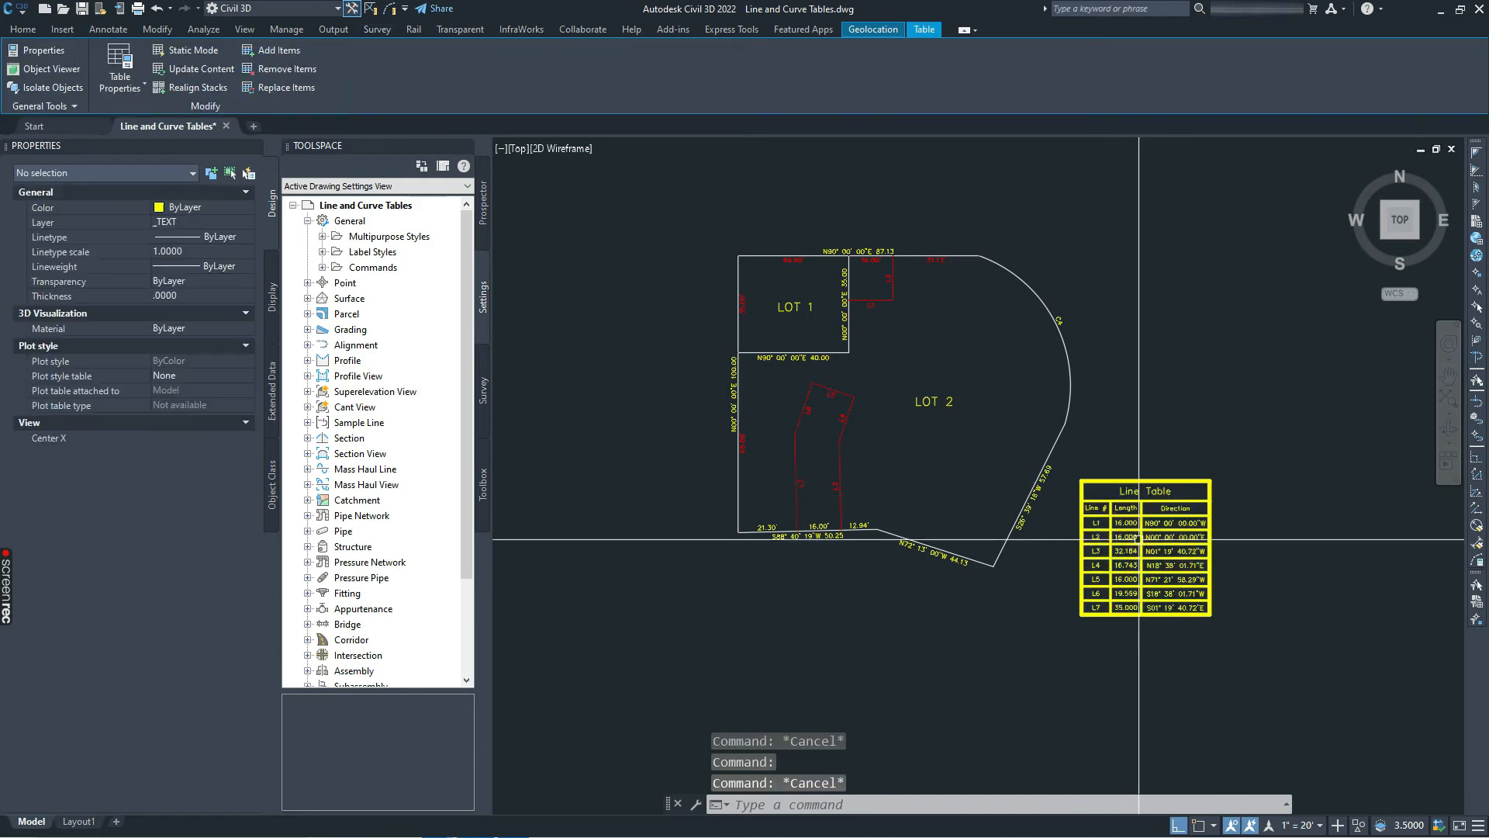
pyautogui.scroll(5, 896, 440)
pyautogui.click(895, 440)
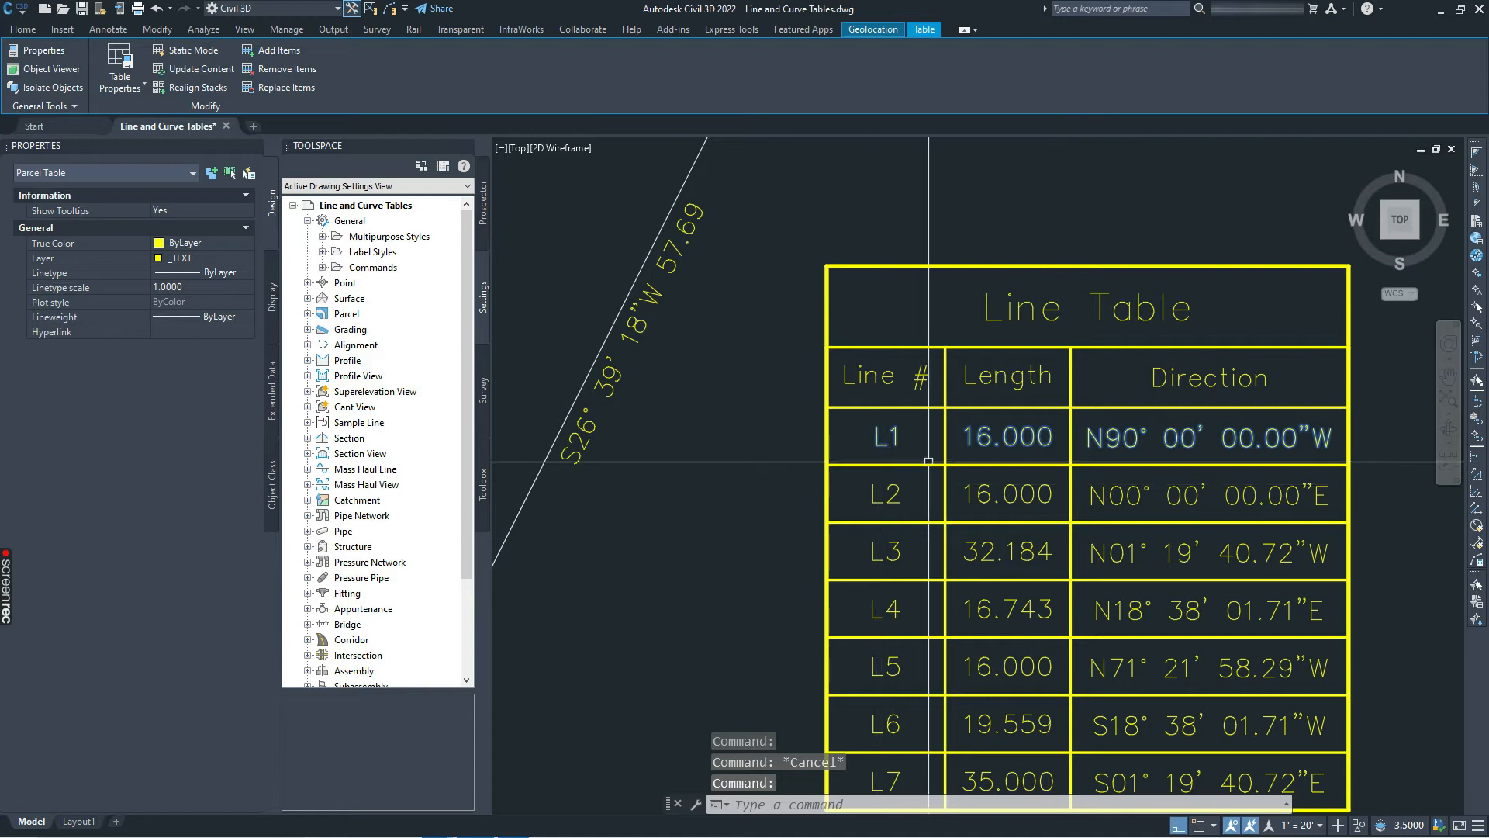
pyautogui.scroll(-3, 926, 457)
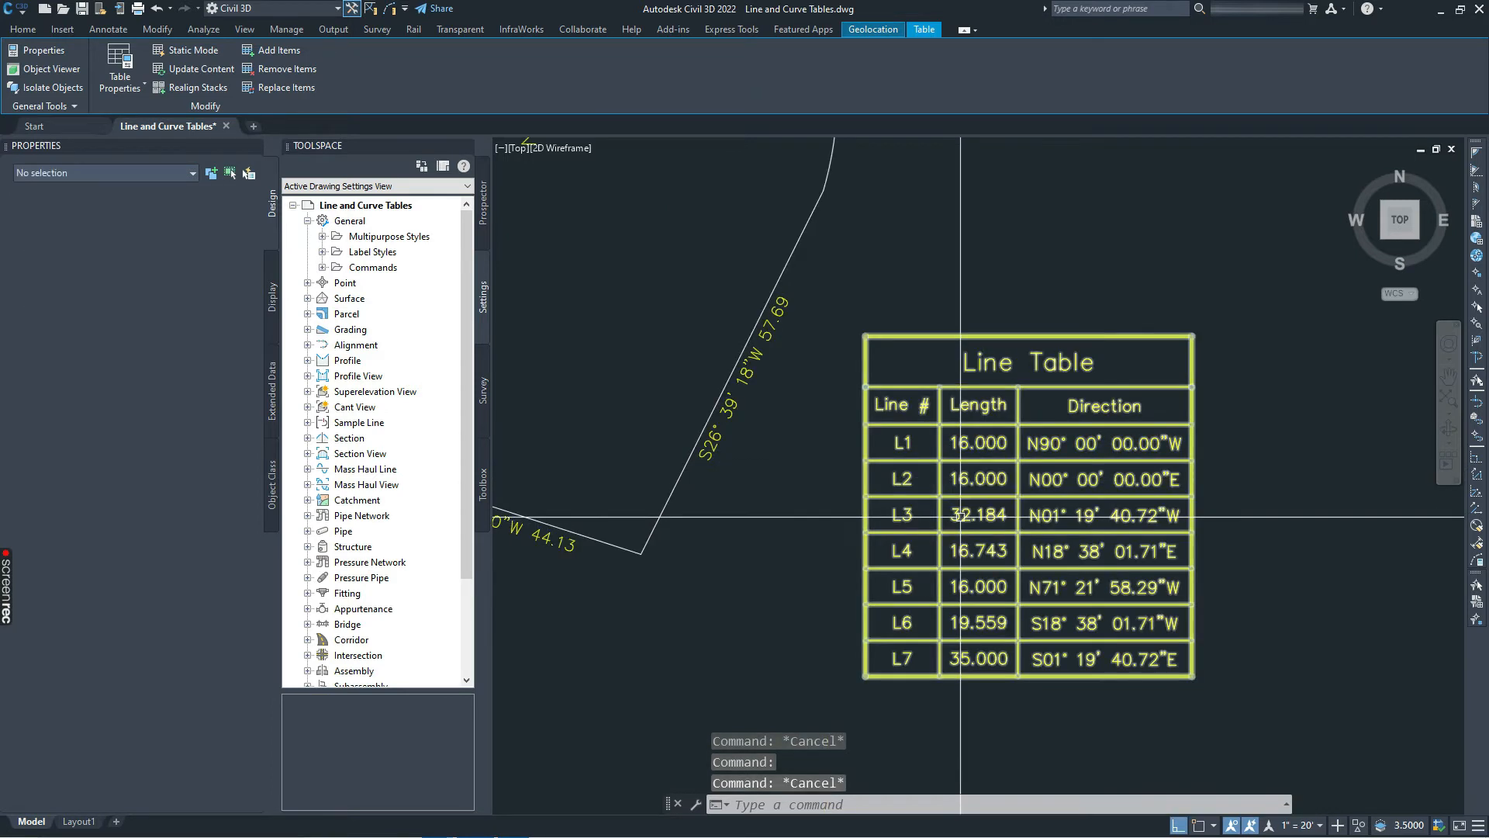
pyautogui.press('Escape')
pyautogui.scroll(-5, 1013, 523)
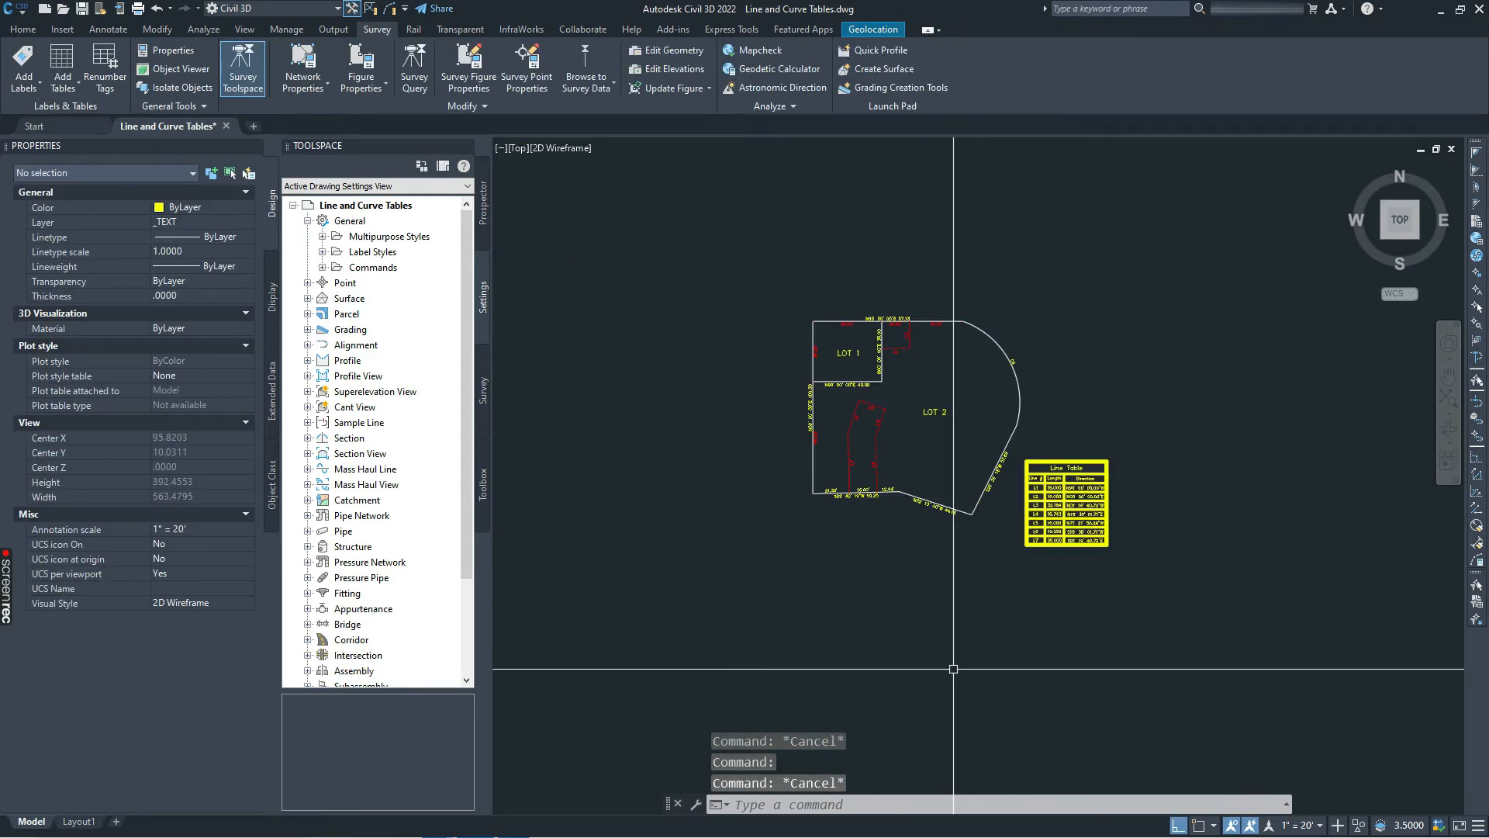
pyautogui.moveTo(1043, 603); pyautogui.dragTo(1081, 552, button='middle')
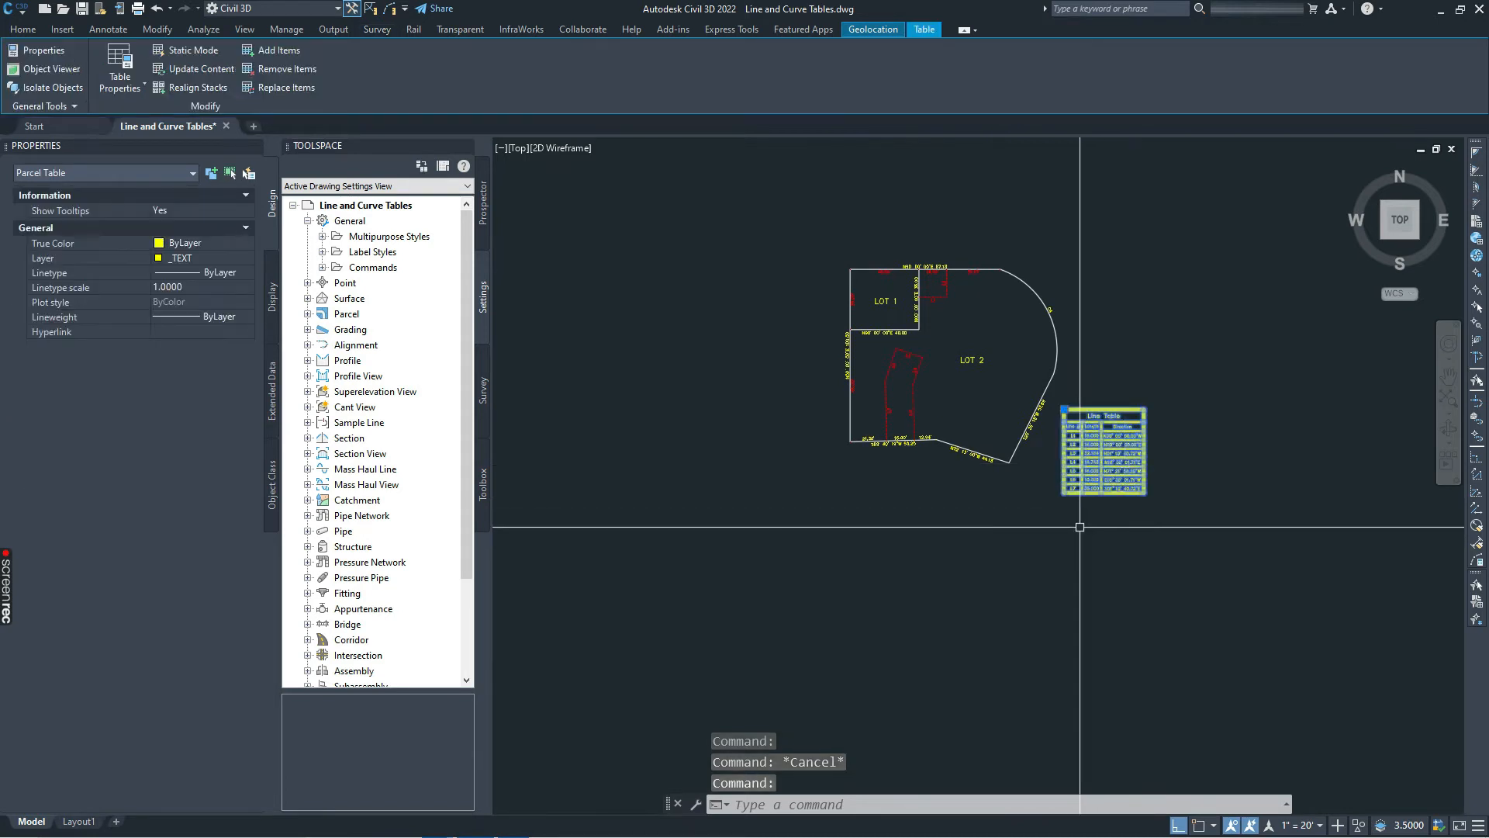
pyautogui.scroll(4, 1101, 458)
pyautogui.press('Escape')
pyautogui.click(1092, 482)
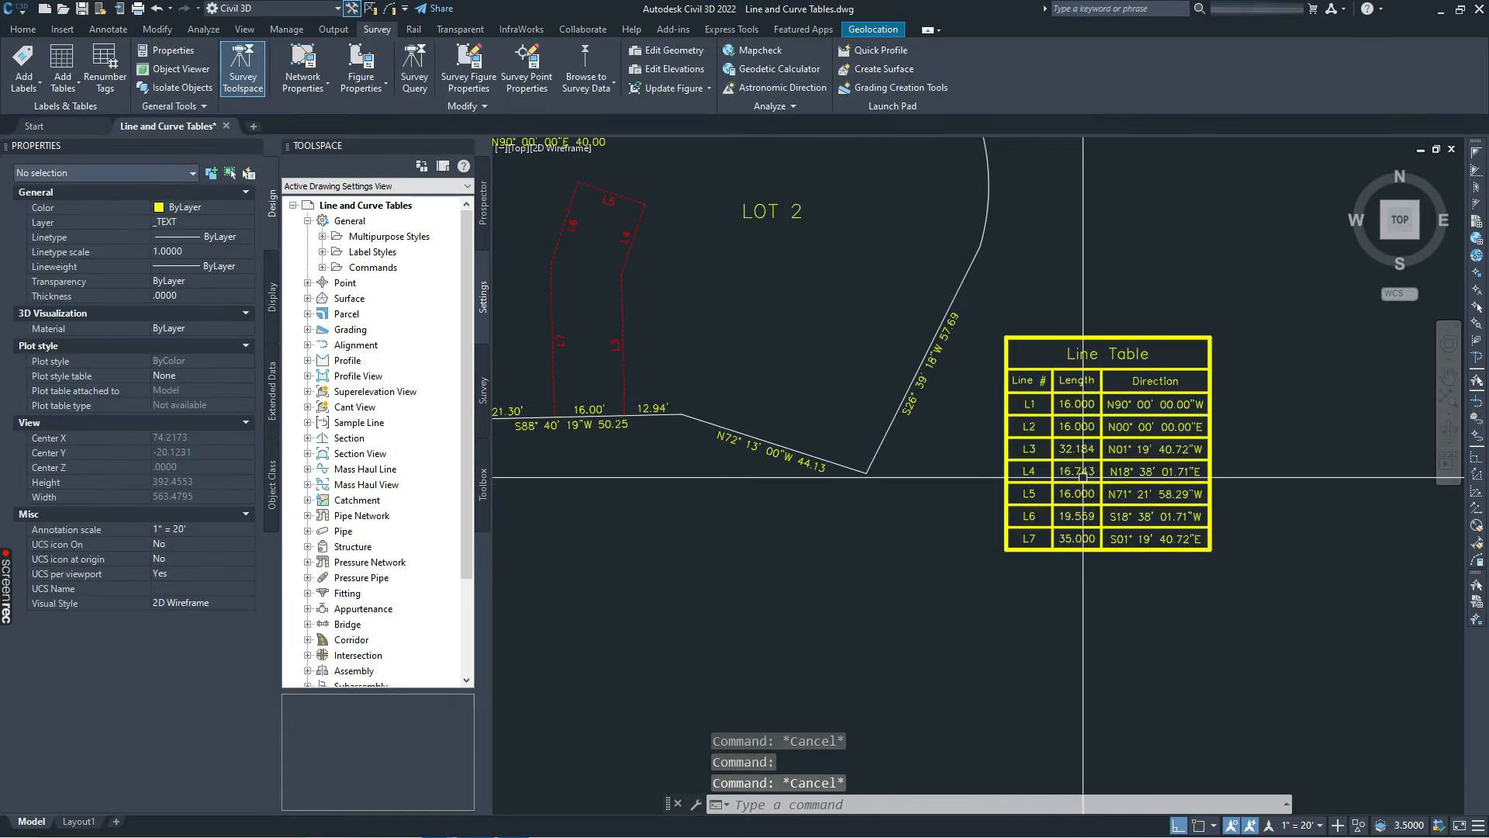
pyautogui.scroll(-4, 1008, 421)
pyautogui.press('Escape')
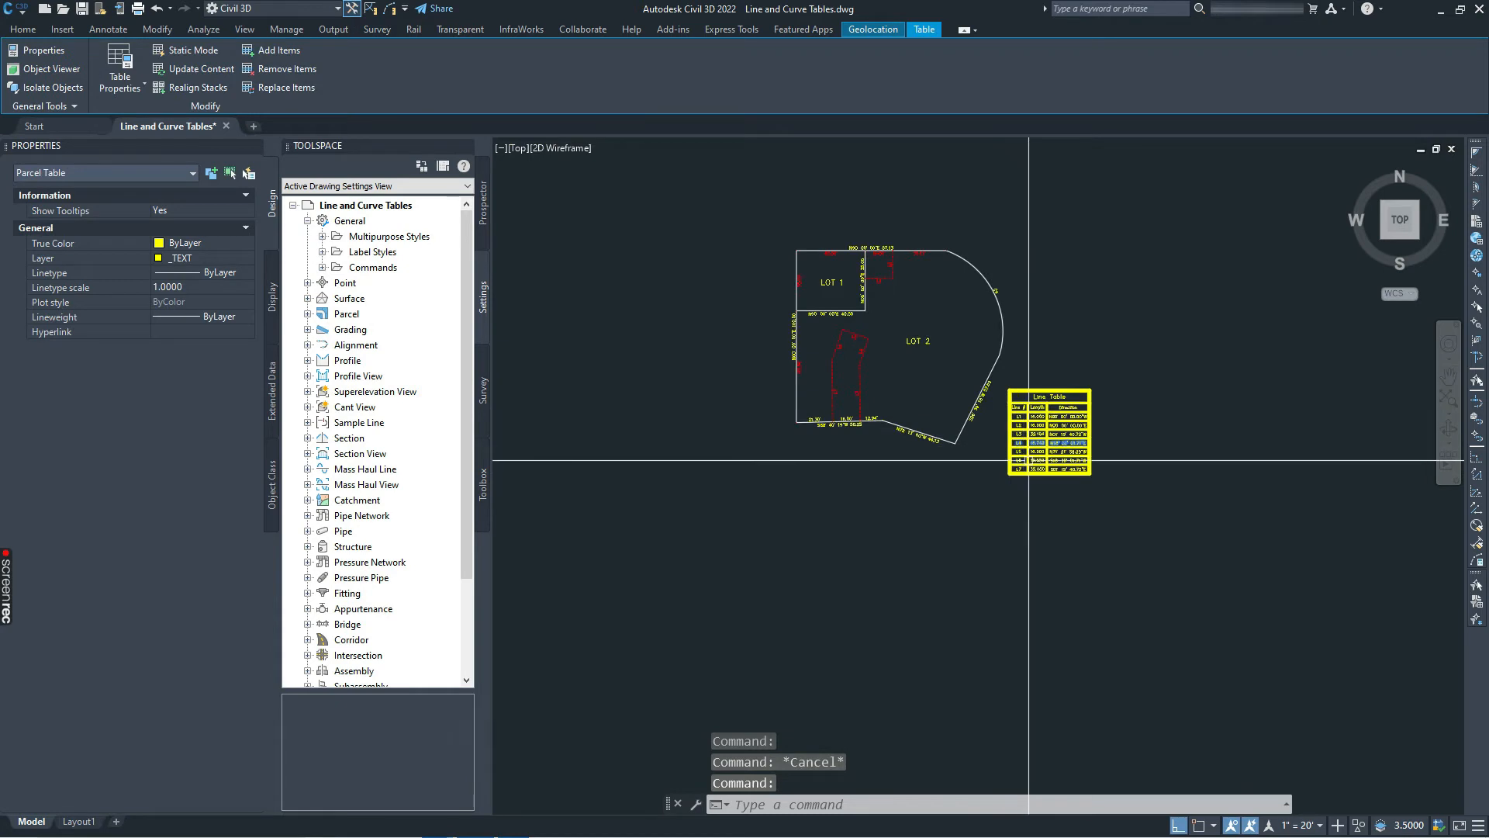
# Step: Move the line table horizontally away from Lot 2, outside the area covered by the layout viewport
pyautogui.click(1024, 392)
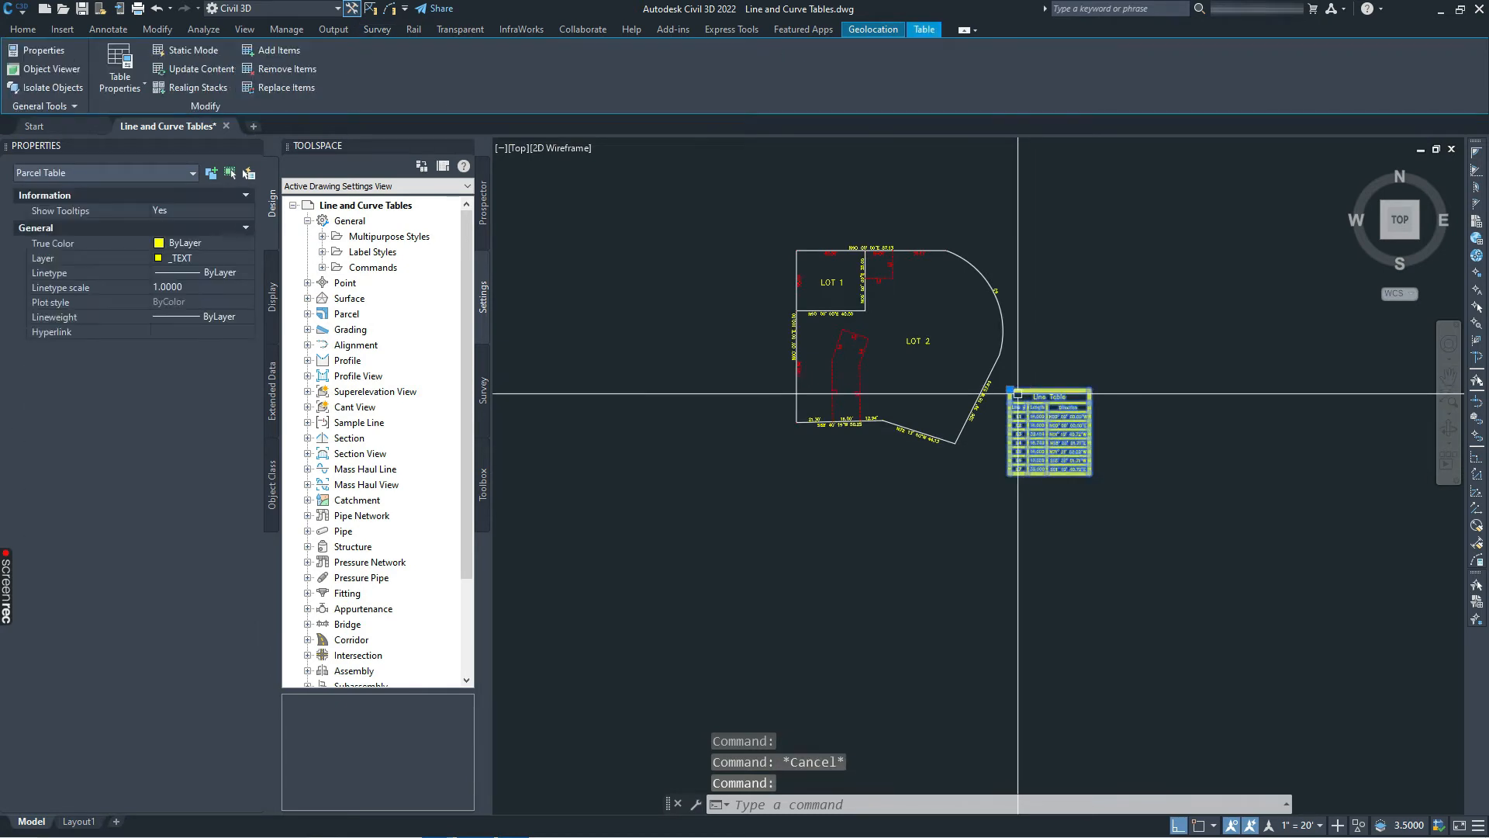
pyautogui.click(1009, 390)
pyautogui.scroll(-4, 829, 427)
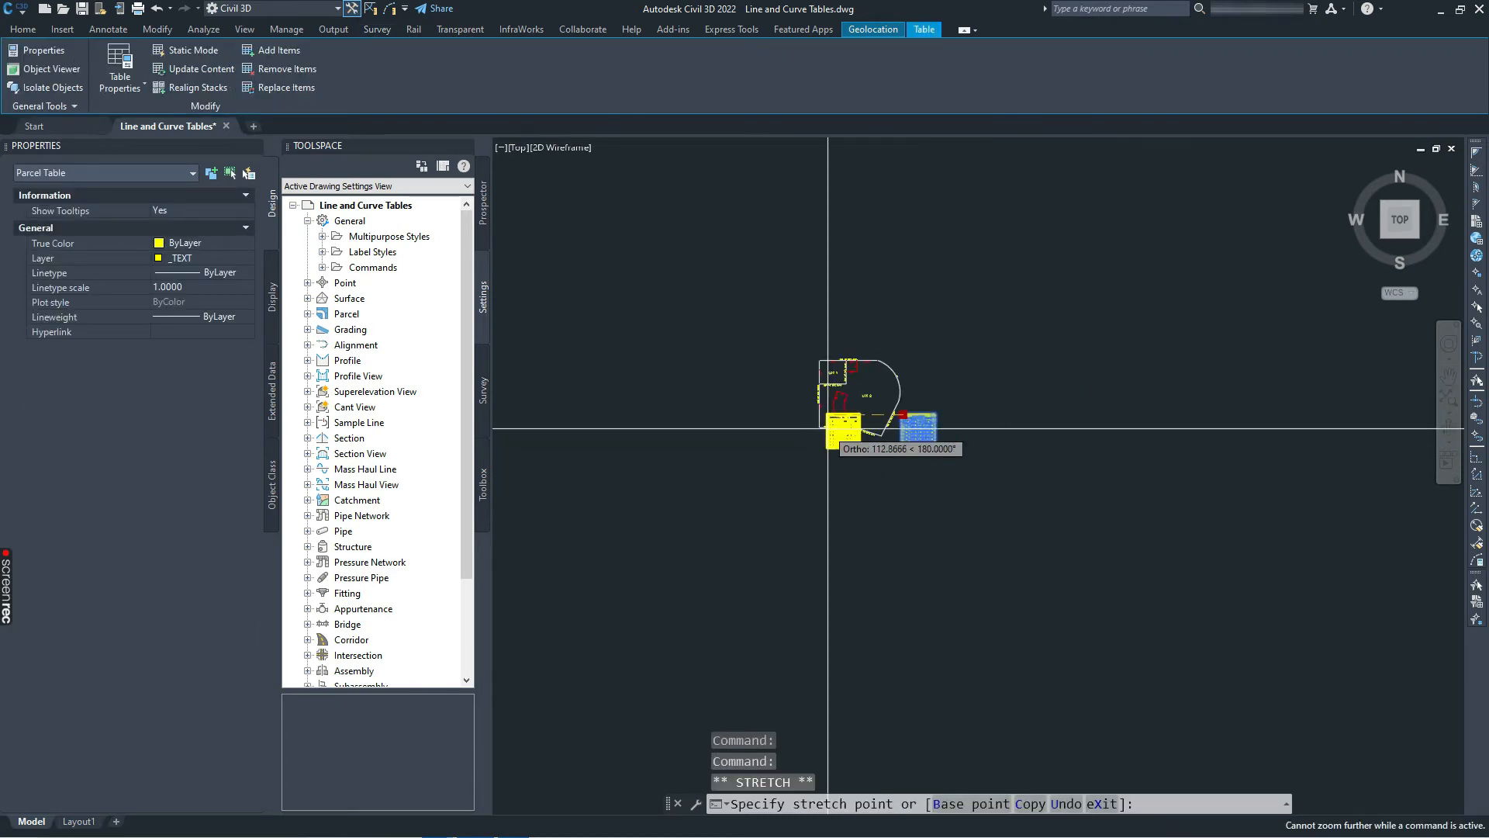
pyautogui.click(1163, 465)
pyautogui.press('Escape')
pyautogui.scroll(4, 869, 387)
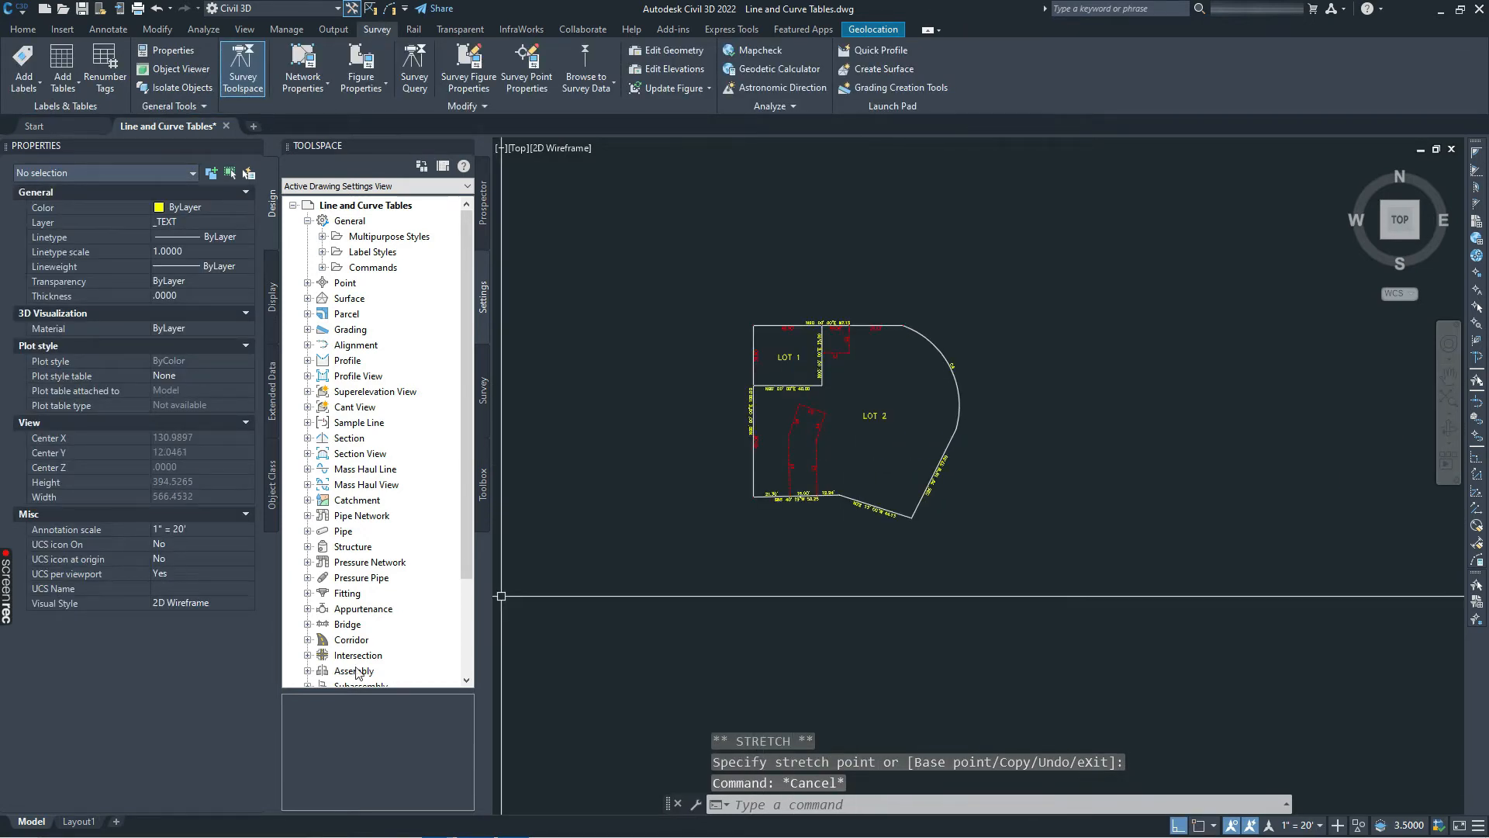
# Step: In Layout1, copy the parcel viewport and paste the copy against the right edge of the original at its lower corner
pyautogui.click(78, 821)
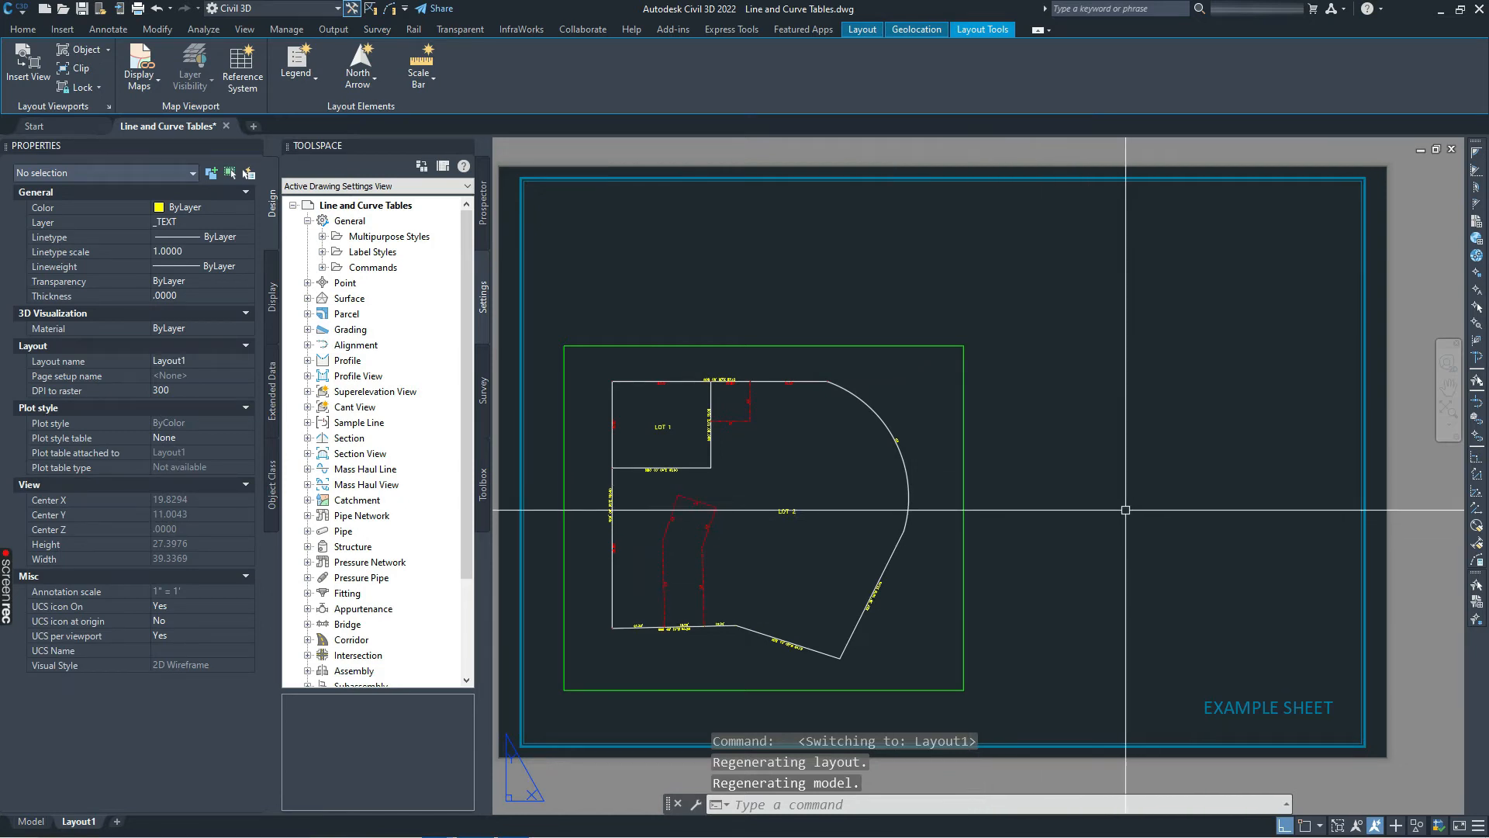
pyautogui.click(967, 468)
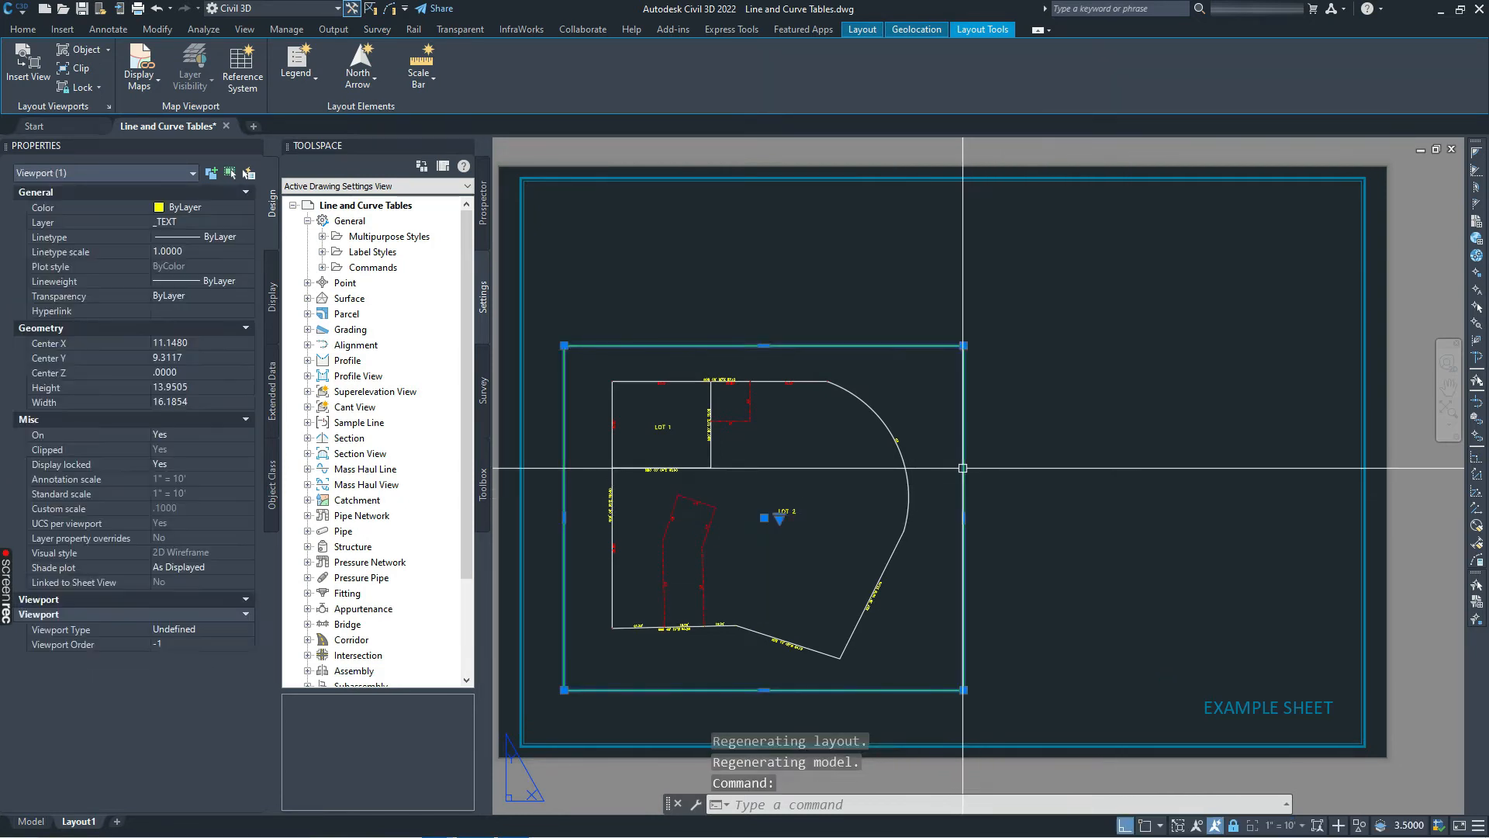
pyautogui.hotkey('ctrl', 'c')
pyautogui.hotkey('ctrl', 'v')
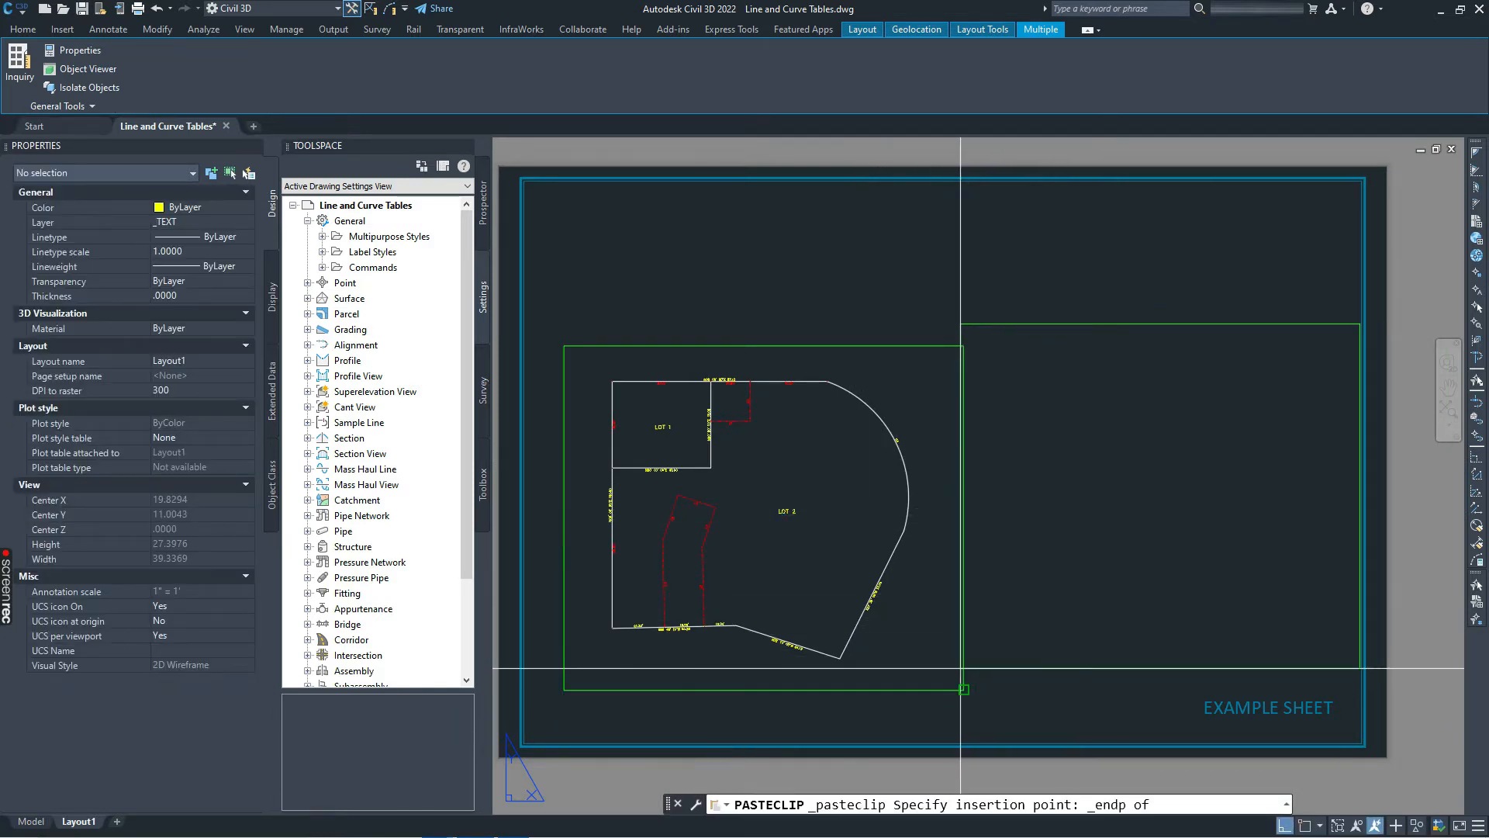
pyautogui.click(964, 689)
pyautogui.moveTo(1144, 514); pyautogui.dragTo(987, 482, button='middle')
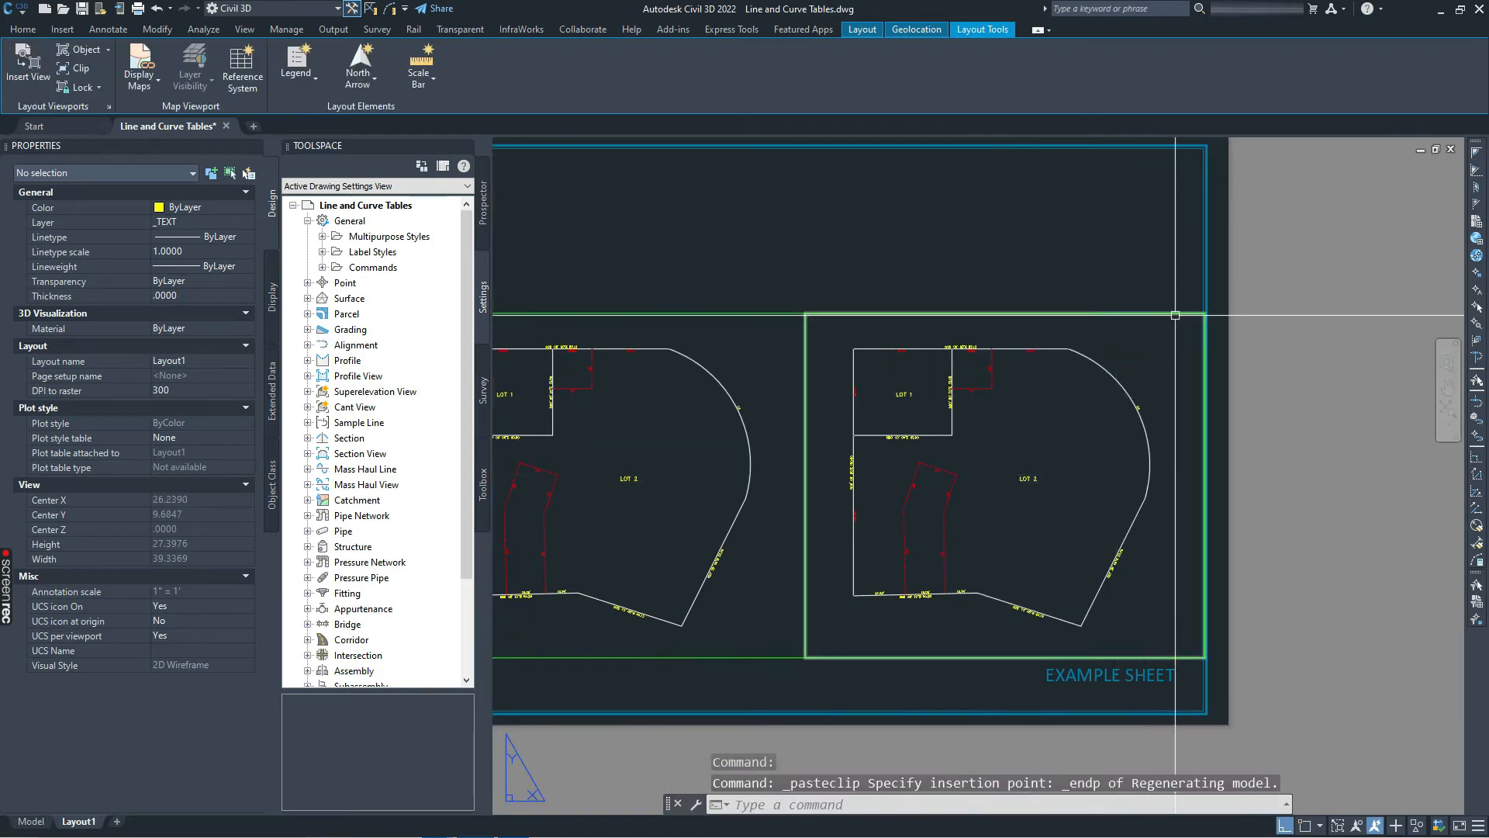
# Step: Stretch the copied viewport's right edge inward so it sits inside the sheet border
pyautogui.click(1215, 482)
pyautogui.click(1215, 481)
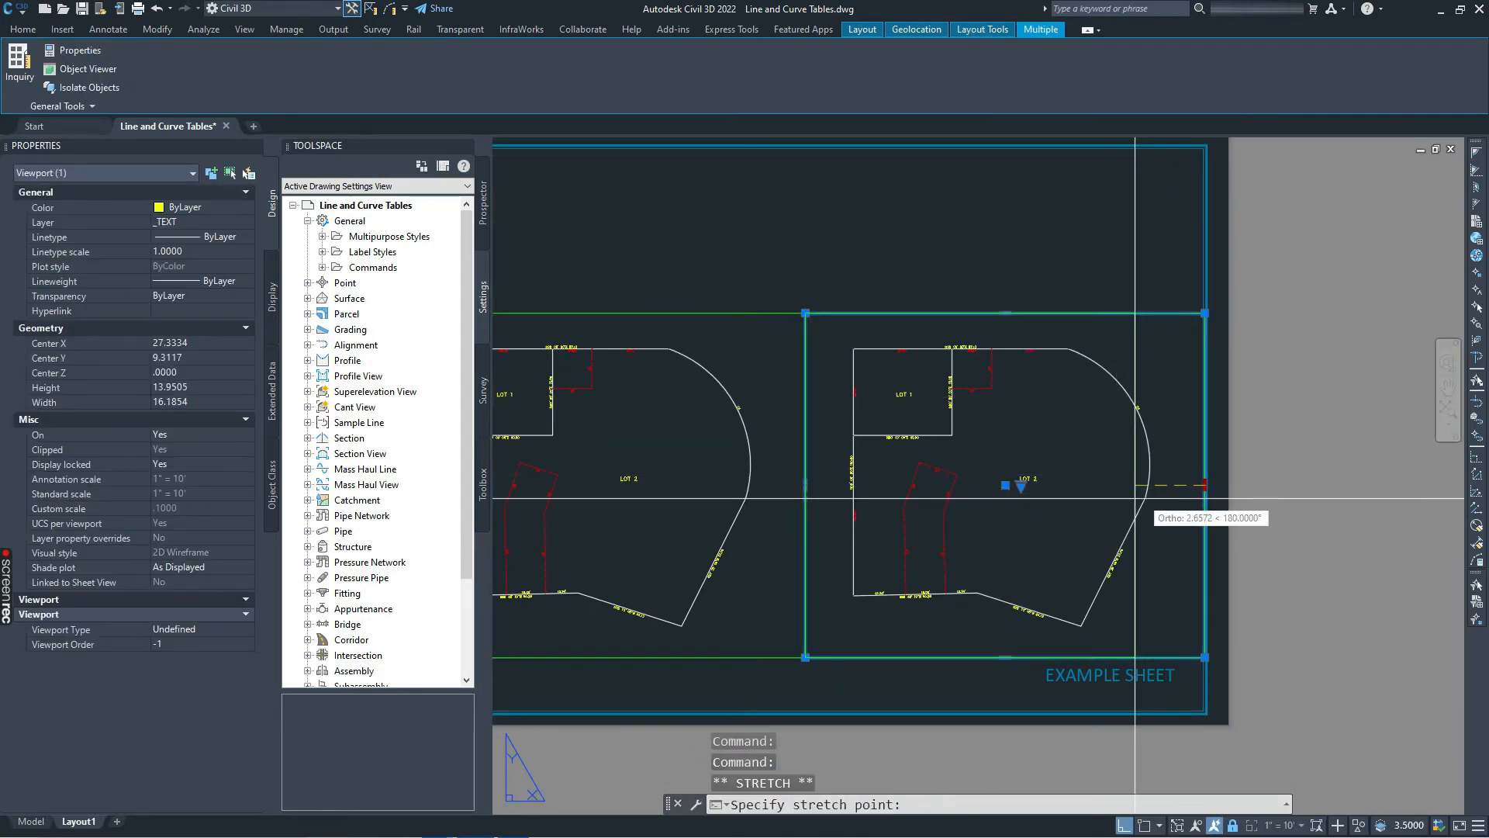
pyautogui.press('Escape')
pyautogui.press('Escape')
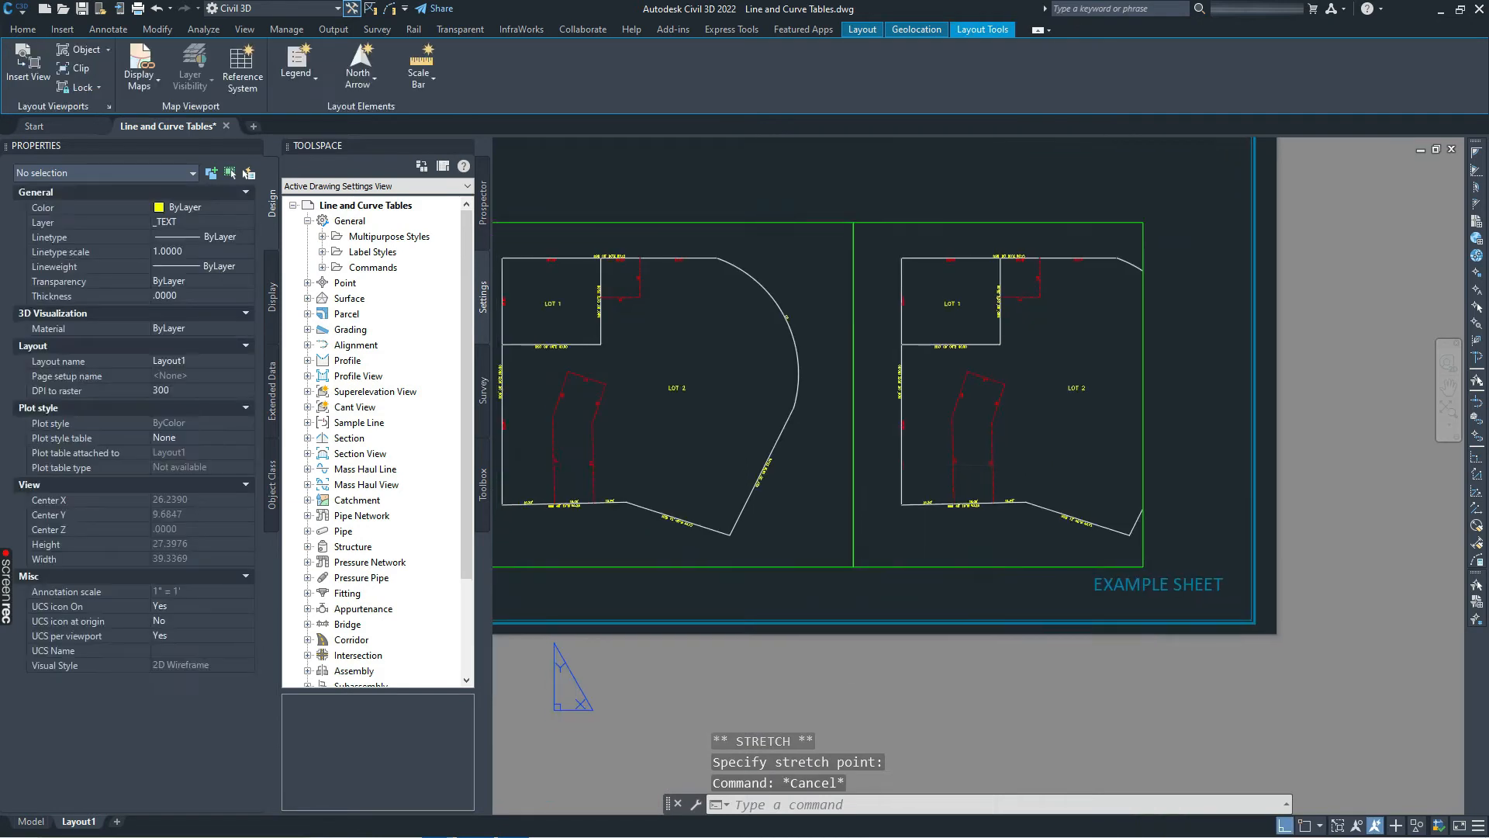
# Step: Activate the copied viewport, unlock its display and bring the line table into its view
pyautogui.moveTo(985, 526); pyautogui.dragTo(1033, 436, button='middle')
pyautogui.doubleClick(1033, 435)
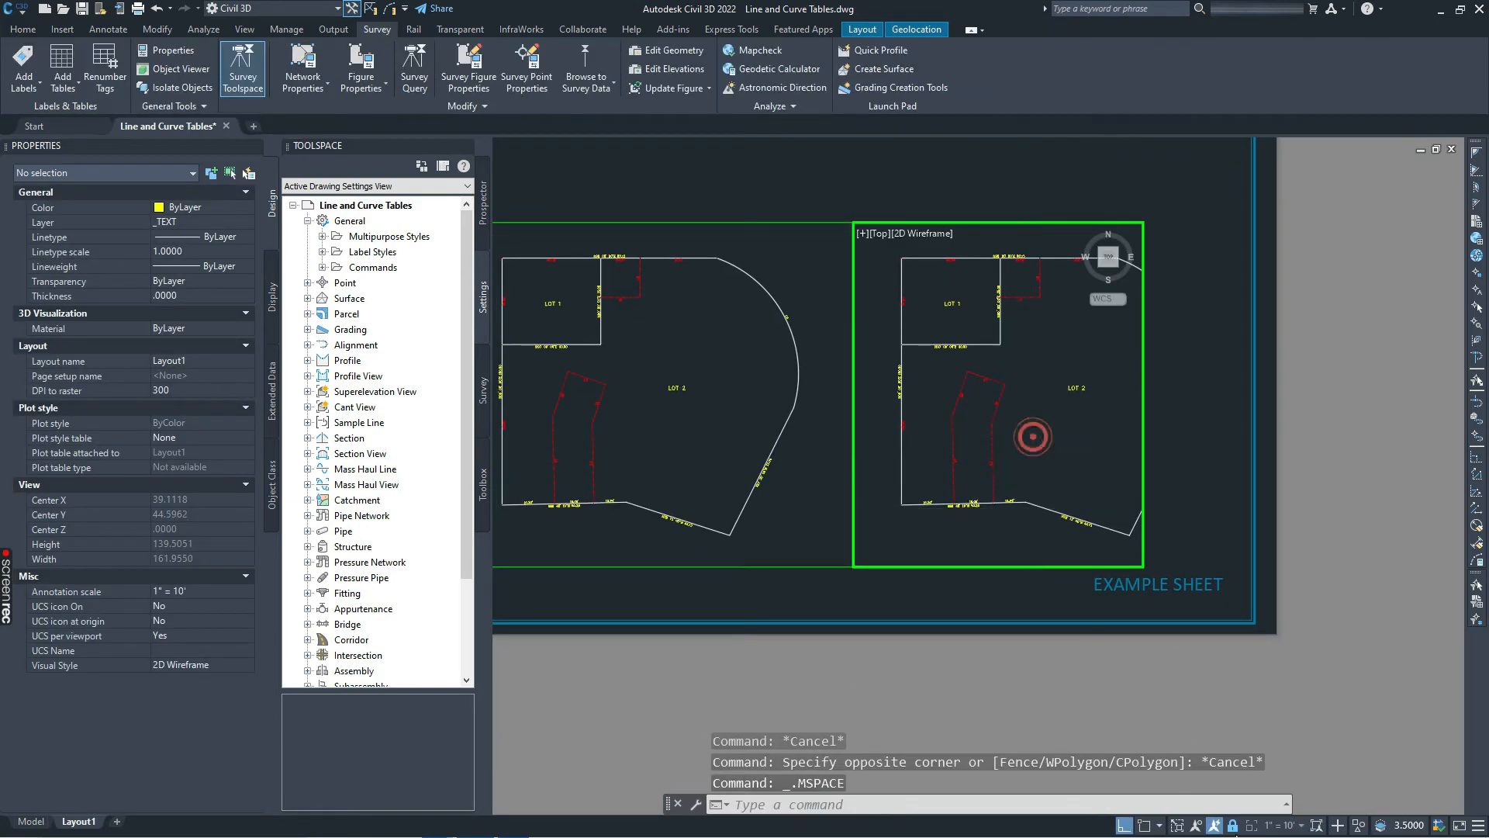
pyautogui.click(1233, 827)
pyautogui.moveTo(1073, 448)
pyautogui.mouseDown(button='middle')
pyautogui.moveTo(857, 438)
pyautogui.moveTo(888, 434)
pyautogui.mouseUp(button='middle')
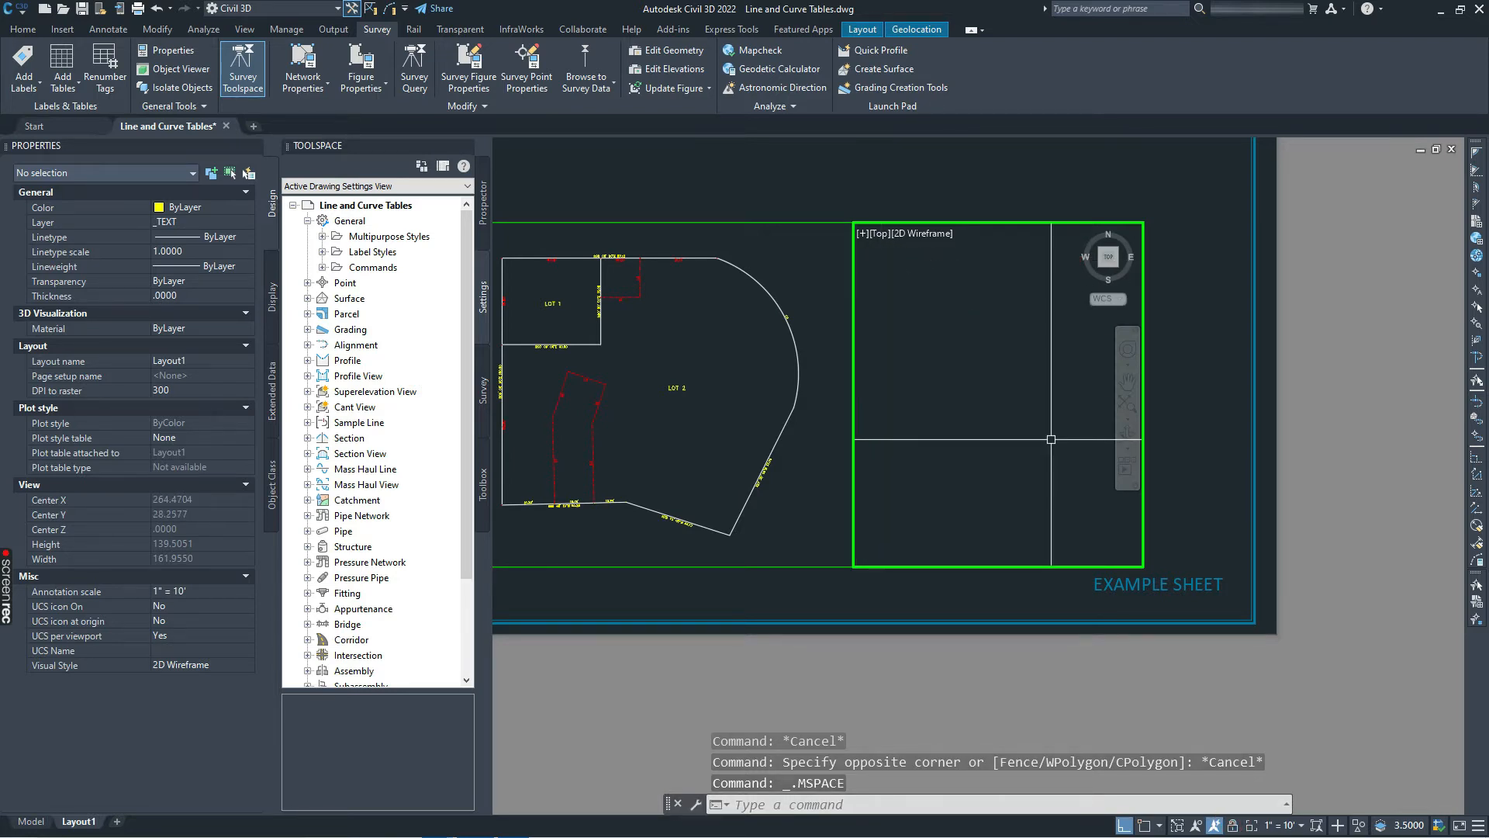
pyautogui.scroll(-4, 1004, 437)
pyautogui.scroll(-1, 1001, 434)
pyautogui.scroll(1, 1096, 442)
pyautogui.moveTo(1097, 442)
pyautogui.mouseDown(button='middle')
pyautogui.moveTo(897, 438)
pyautogui.moveTo(1110, 455)
pyautogui.mouseUp(button='middle')
pyautogui.scroll(3, 897, 438)
pyautogui.scroll(2, 976, 433)
# Step: Set the viewport scale to 1" = 1', center the line table, lock the display and return to paper space
pyautogui.click(1299, 826)
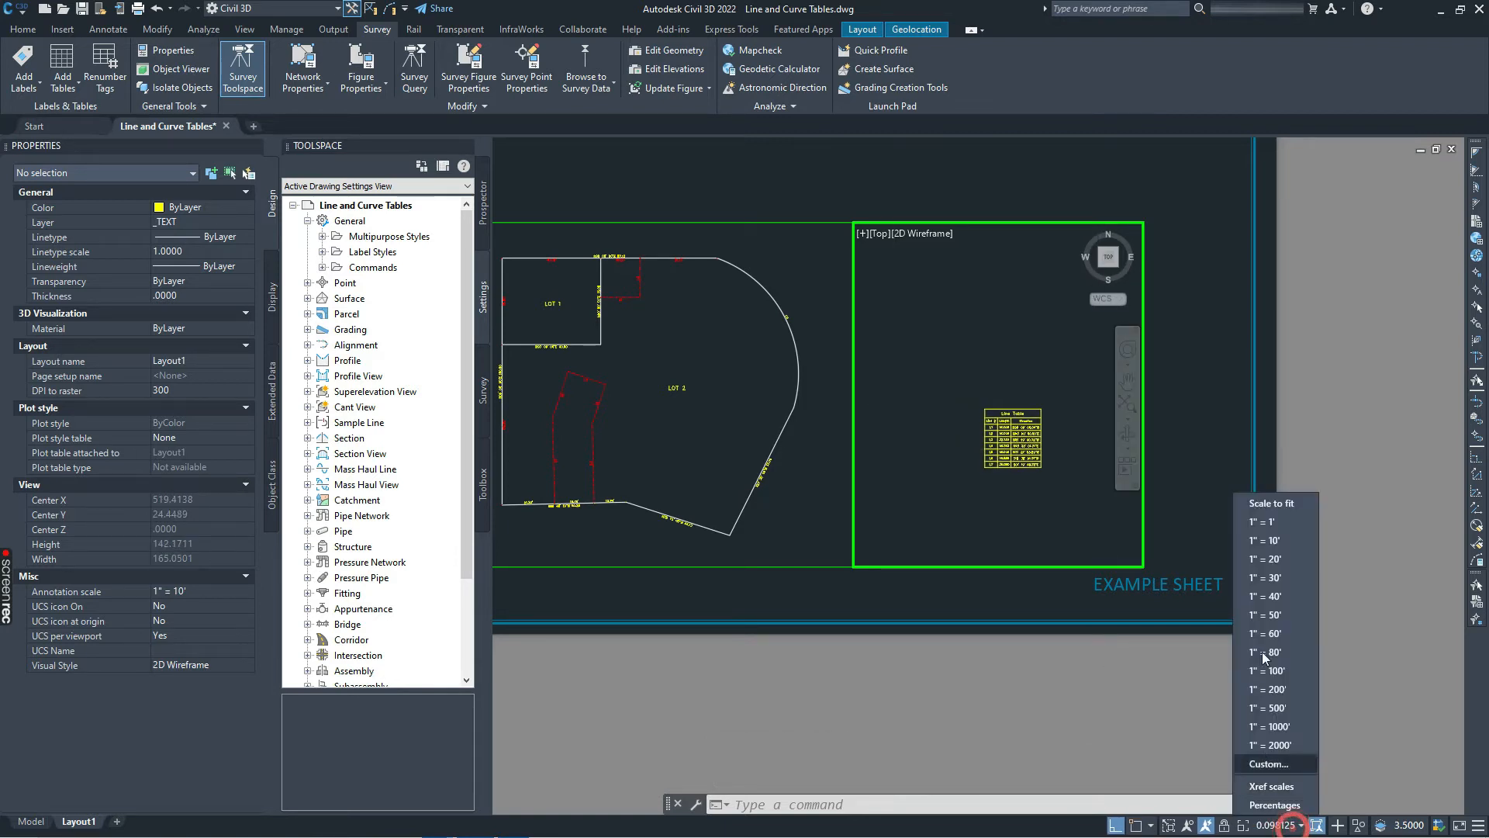
pyautogui.click(1261, 525)
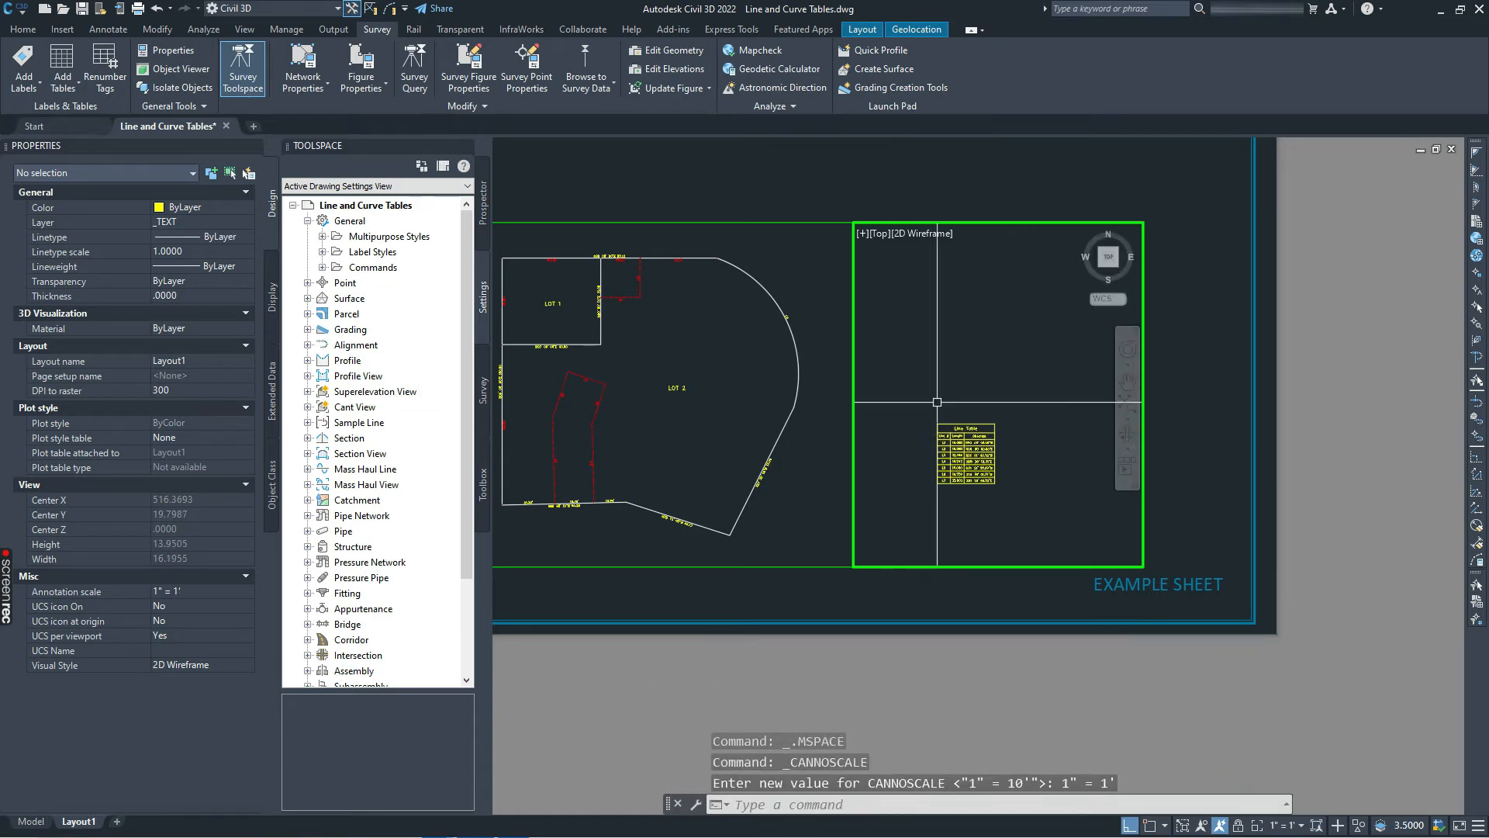
pyautogui.moveTo(992, 505); pyautogui.dragTo(1016, 463, button='middle')
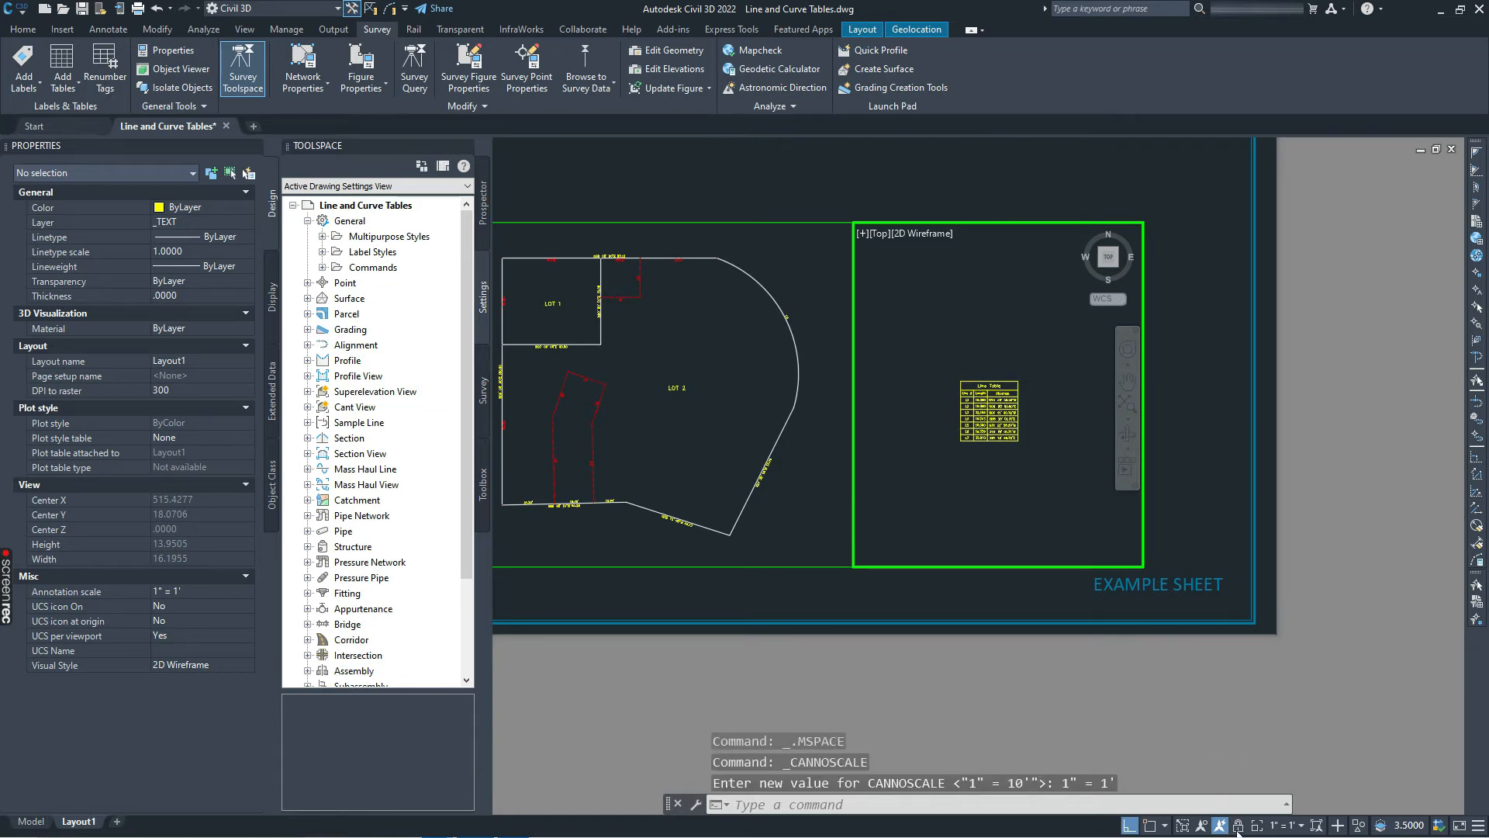
pyautogui.doubleClick(976, 591)
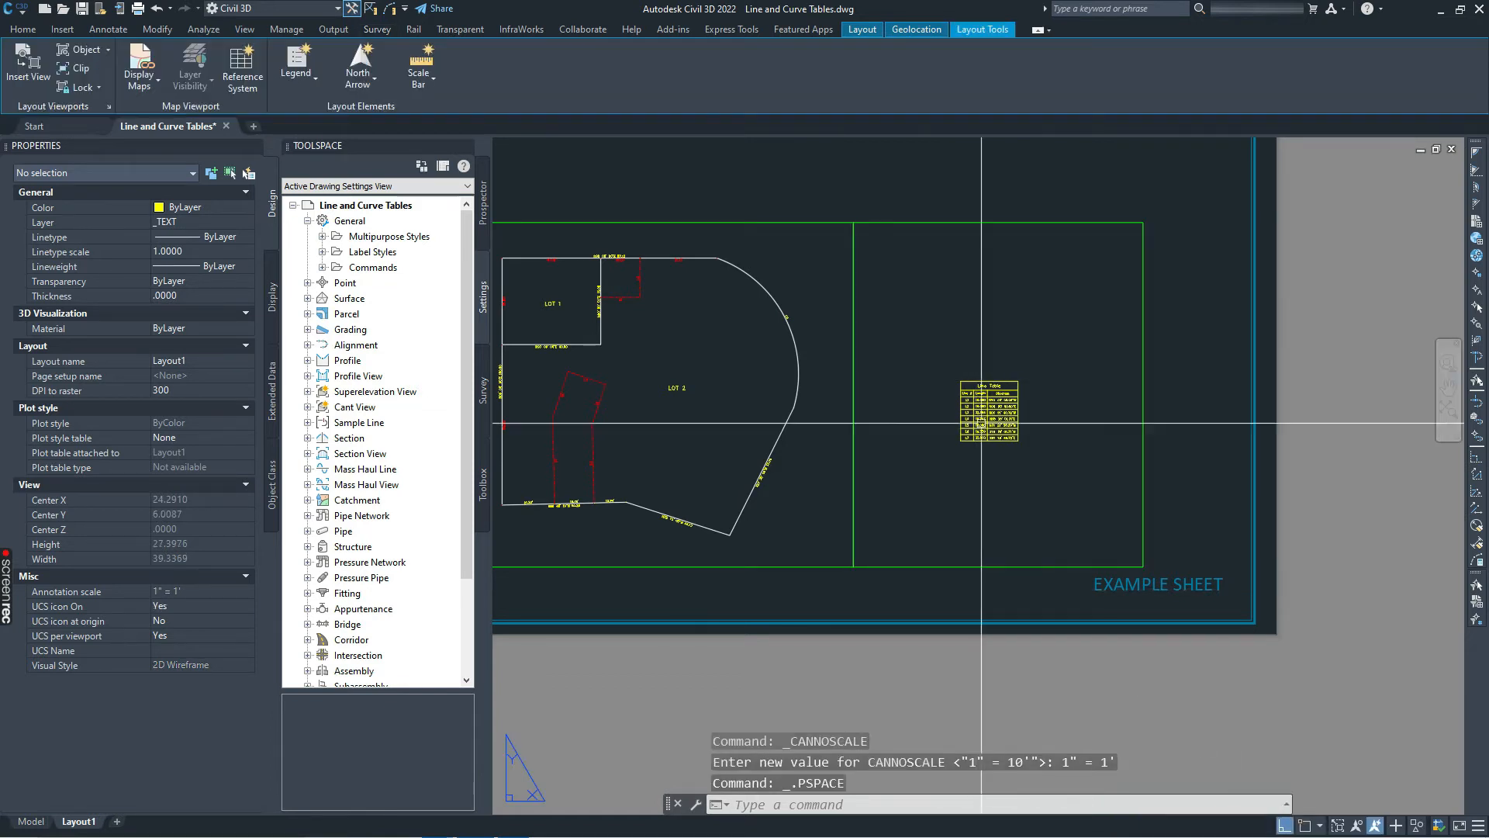
# Step: Stretch the line table viewport's top edge down and its right edge in to just outside the table
pyautogui.click(1009, 221)
pyautogui.click(1003, 222)
pyautogui.scroll(4, 989, 359)
pyautogui.click(988, 423)
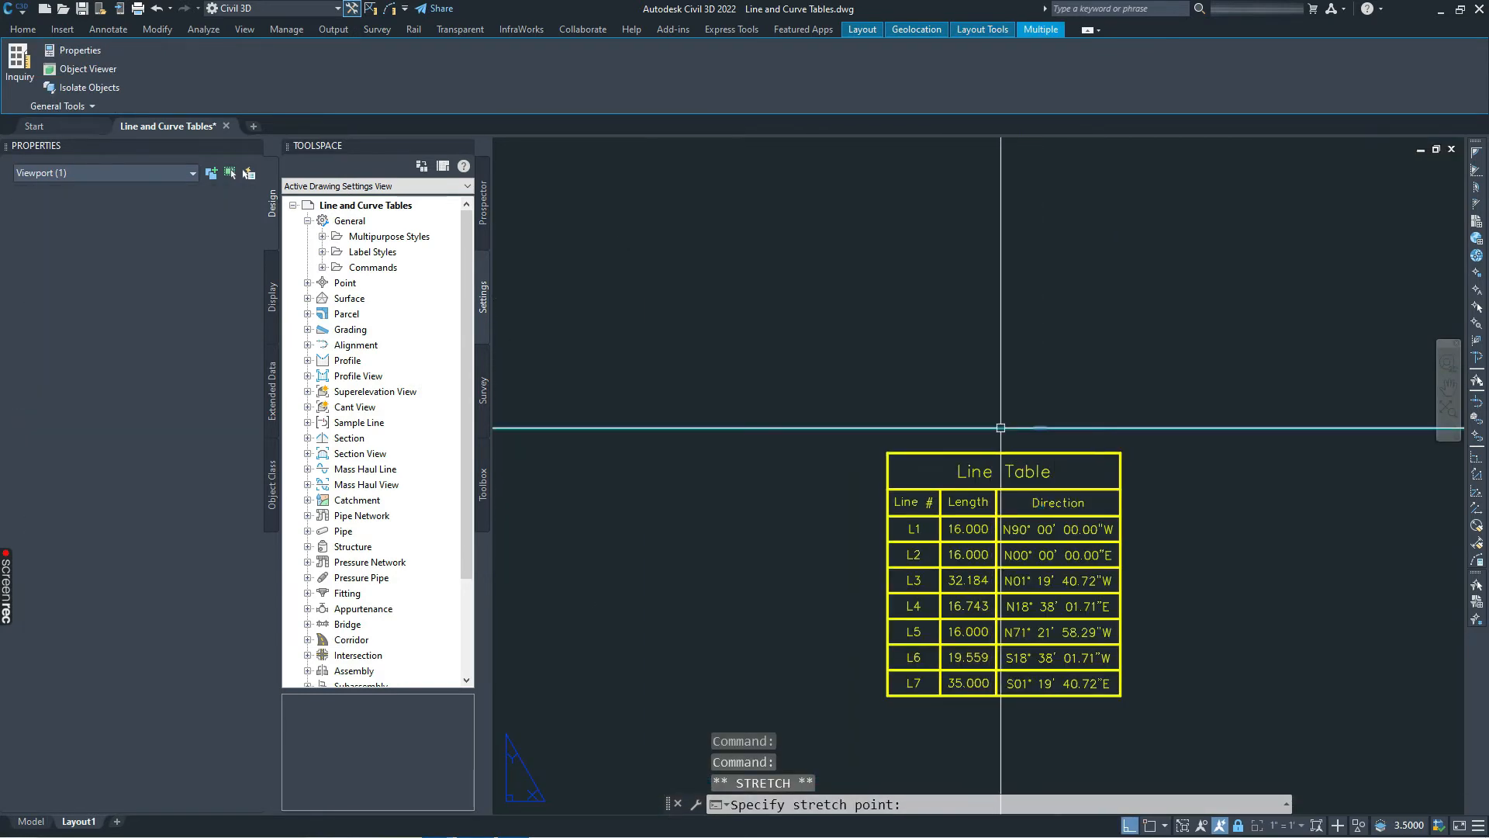
pyautogui.scroll(-4, 1239, 504)
pyautogui.click(1235, 533)
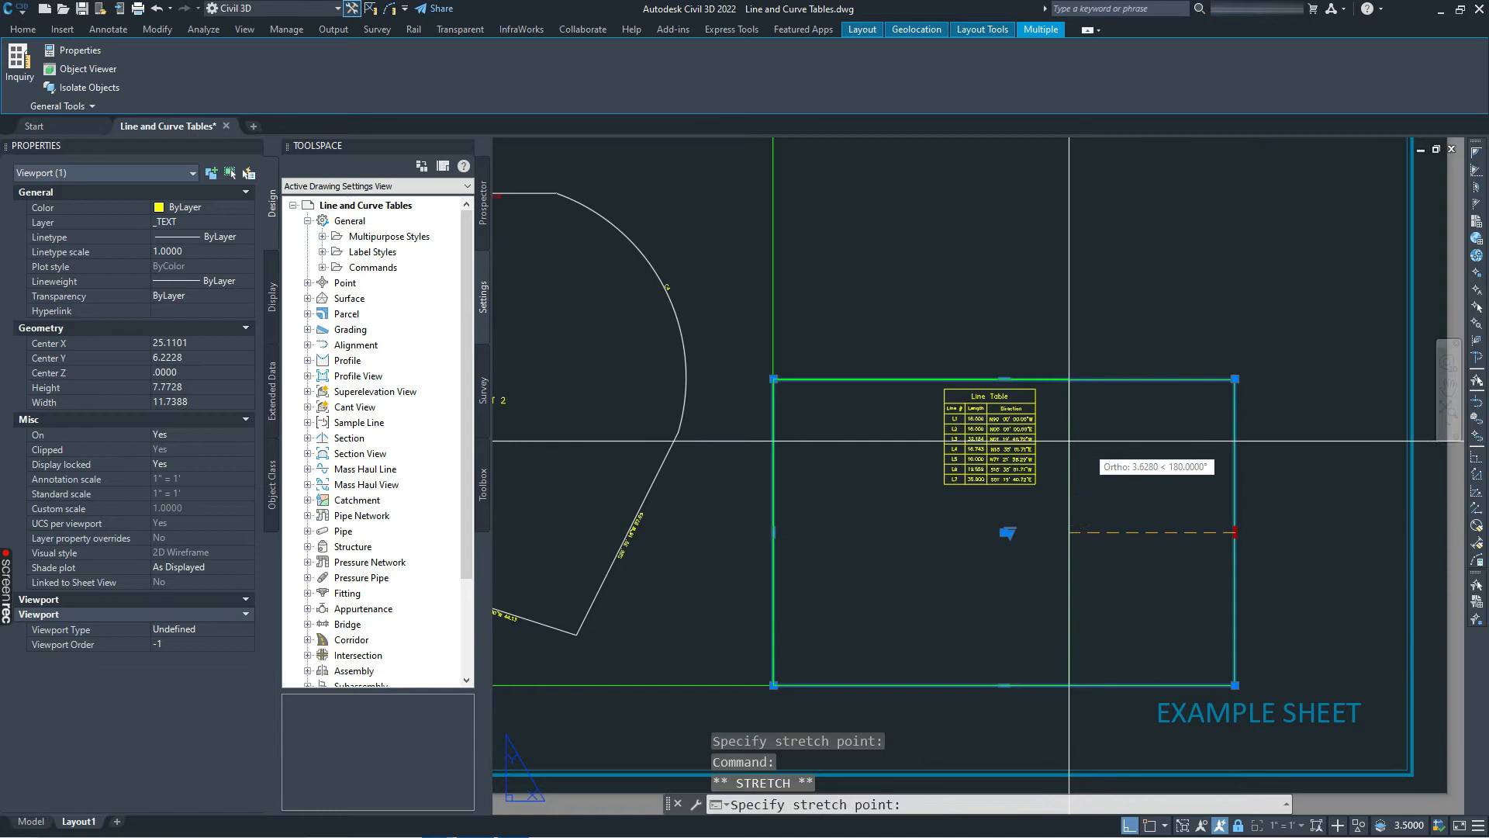
pyautogui.click(1047, 438)
# Step: Stretch the viewport's bottom and left edges in around the line table, leaving it about 2.9 units wide and high
pyautogui.click(910, 685)
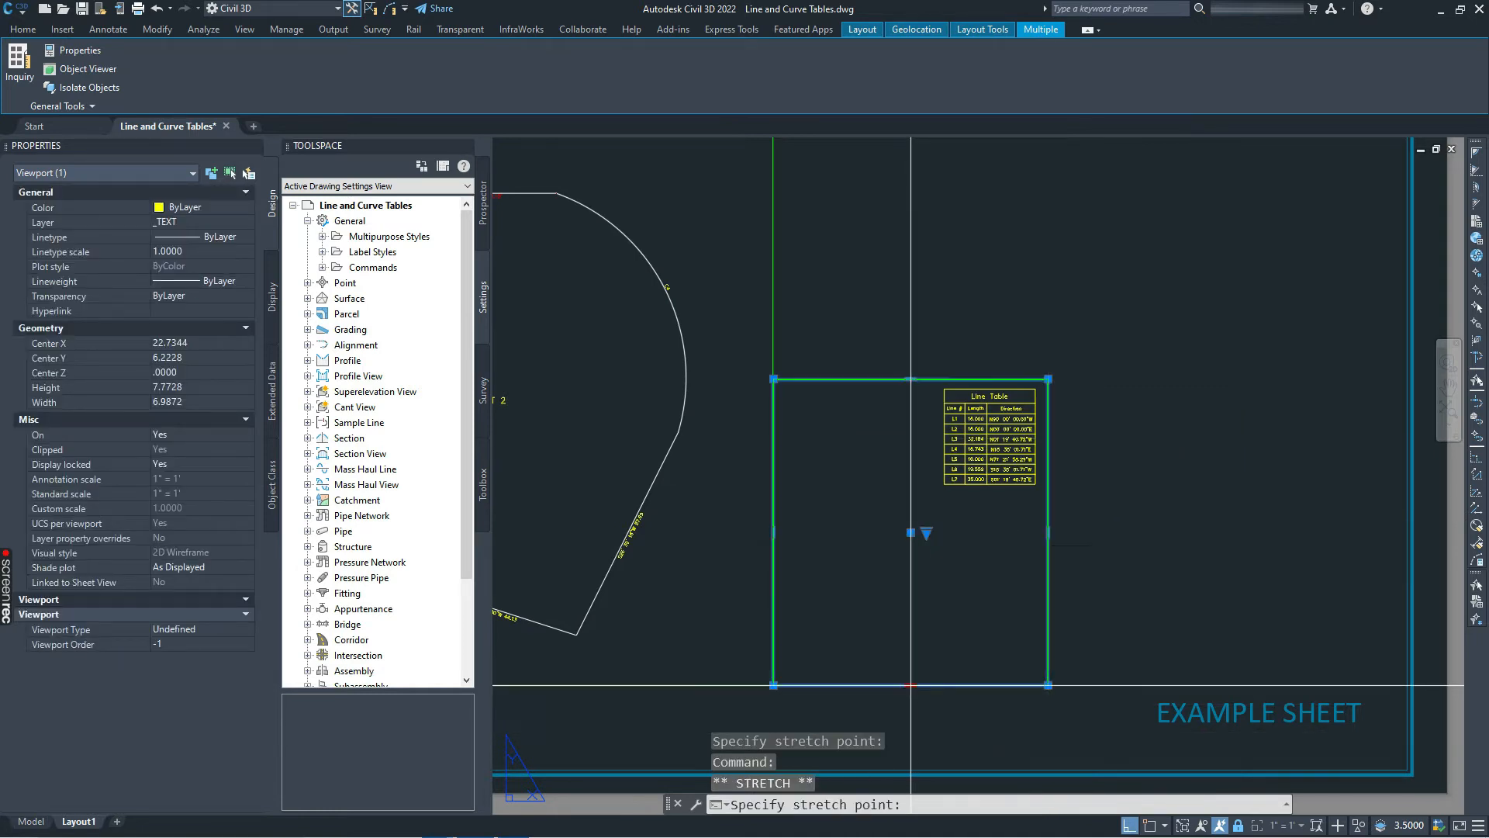
pyautogui.scroll(2, 951, 500)
pyautogui.click(951, 489)
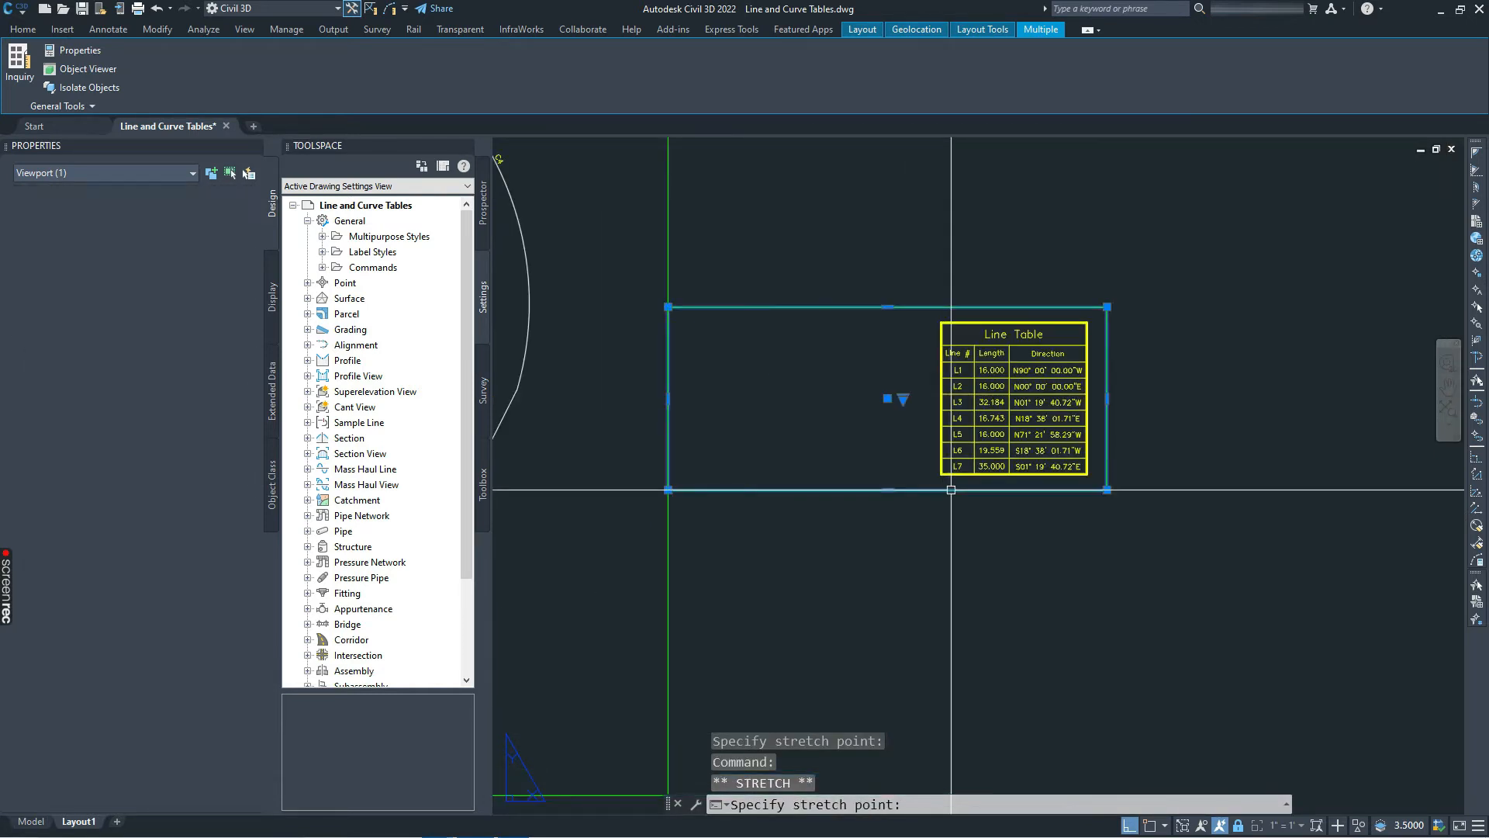
pyautogui.click(667, 399)
pyautogui.scroll(2, 918, 397)
pyautogui.click(928, 400)
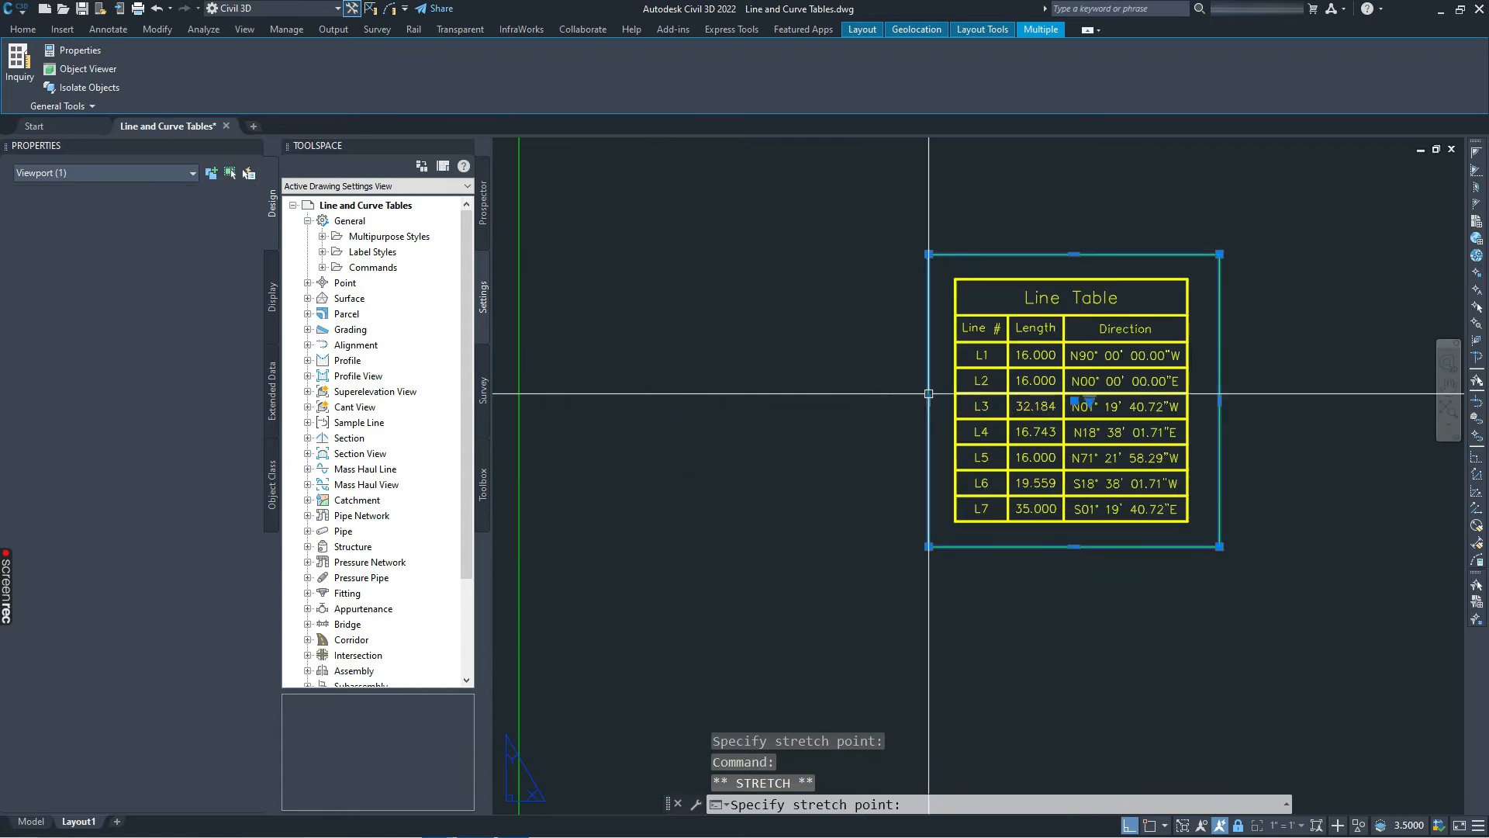
pyautogui.press('Escape')
# Step: Measure the table title's text height with a temporary line along its letter L, and erase the line
pyautogui.scroll(4, 1072, 325)
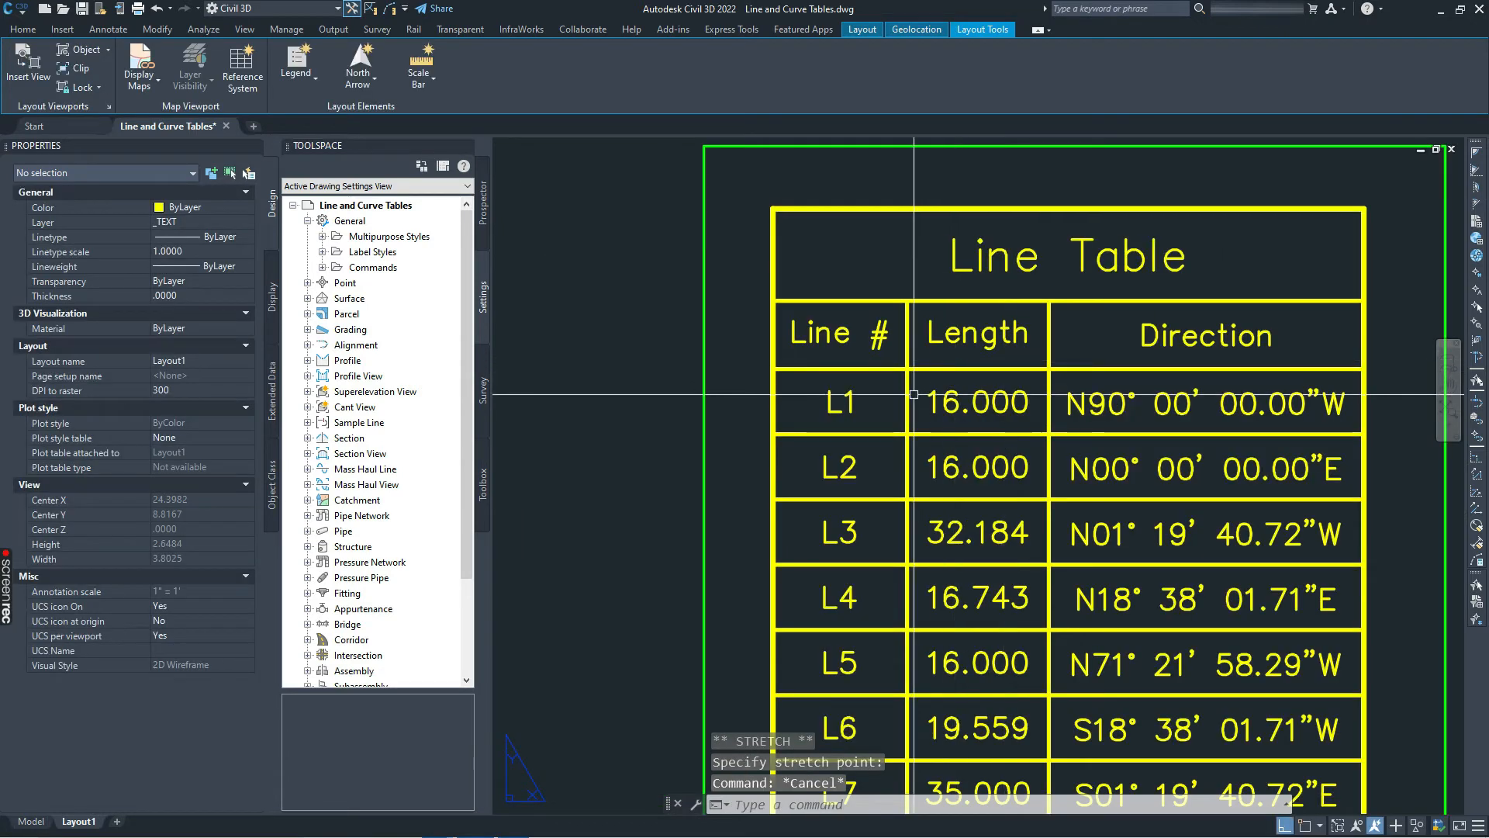
pyautogui.write('l')
pyautogui.press('Return')
pyautogui.scroll(4, 937, 352)
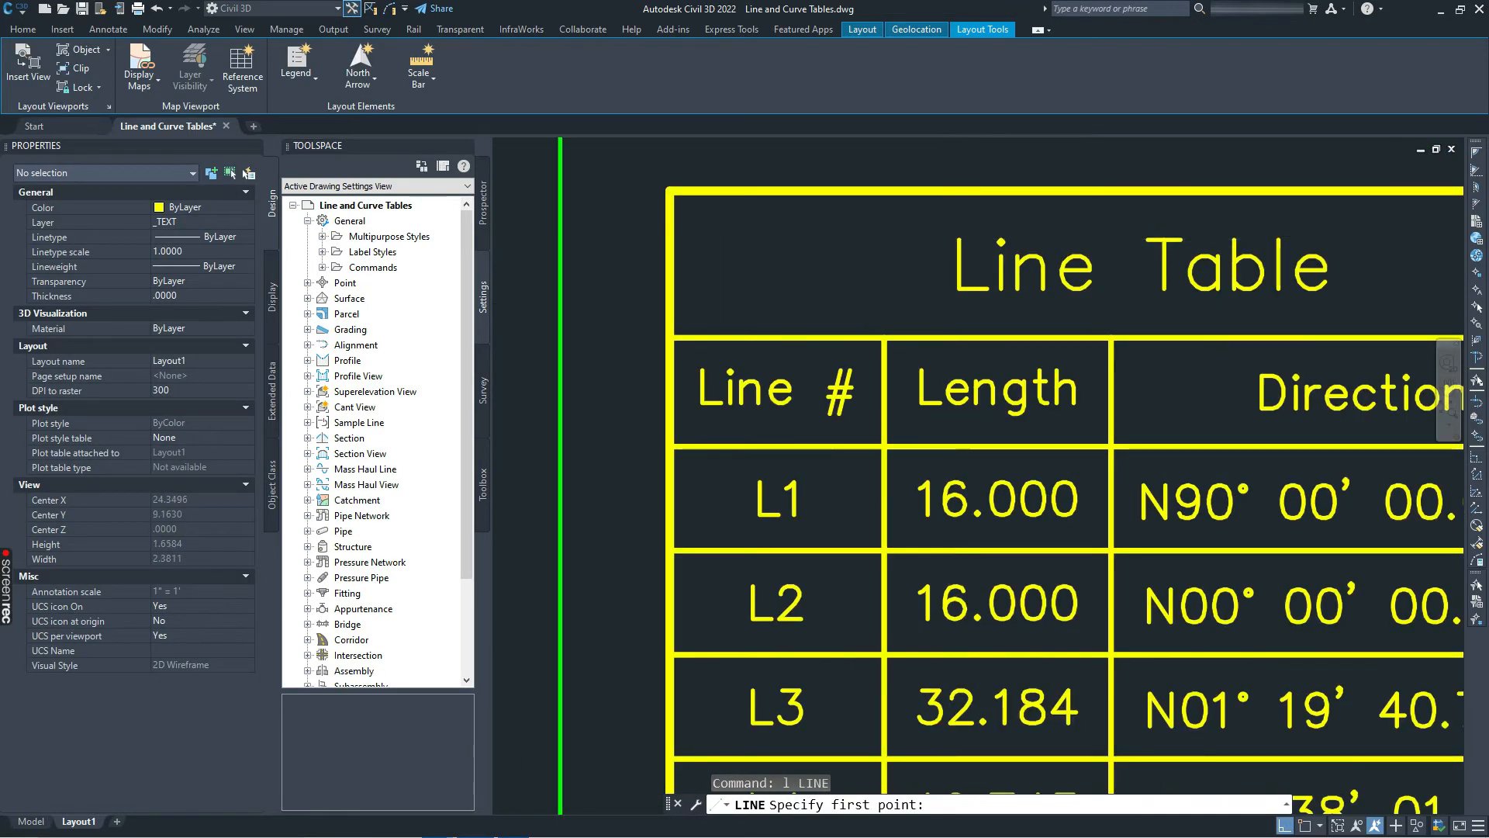
pyautogui.click(963, 241)
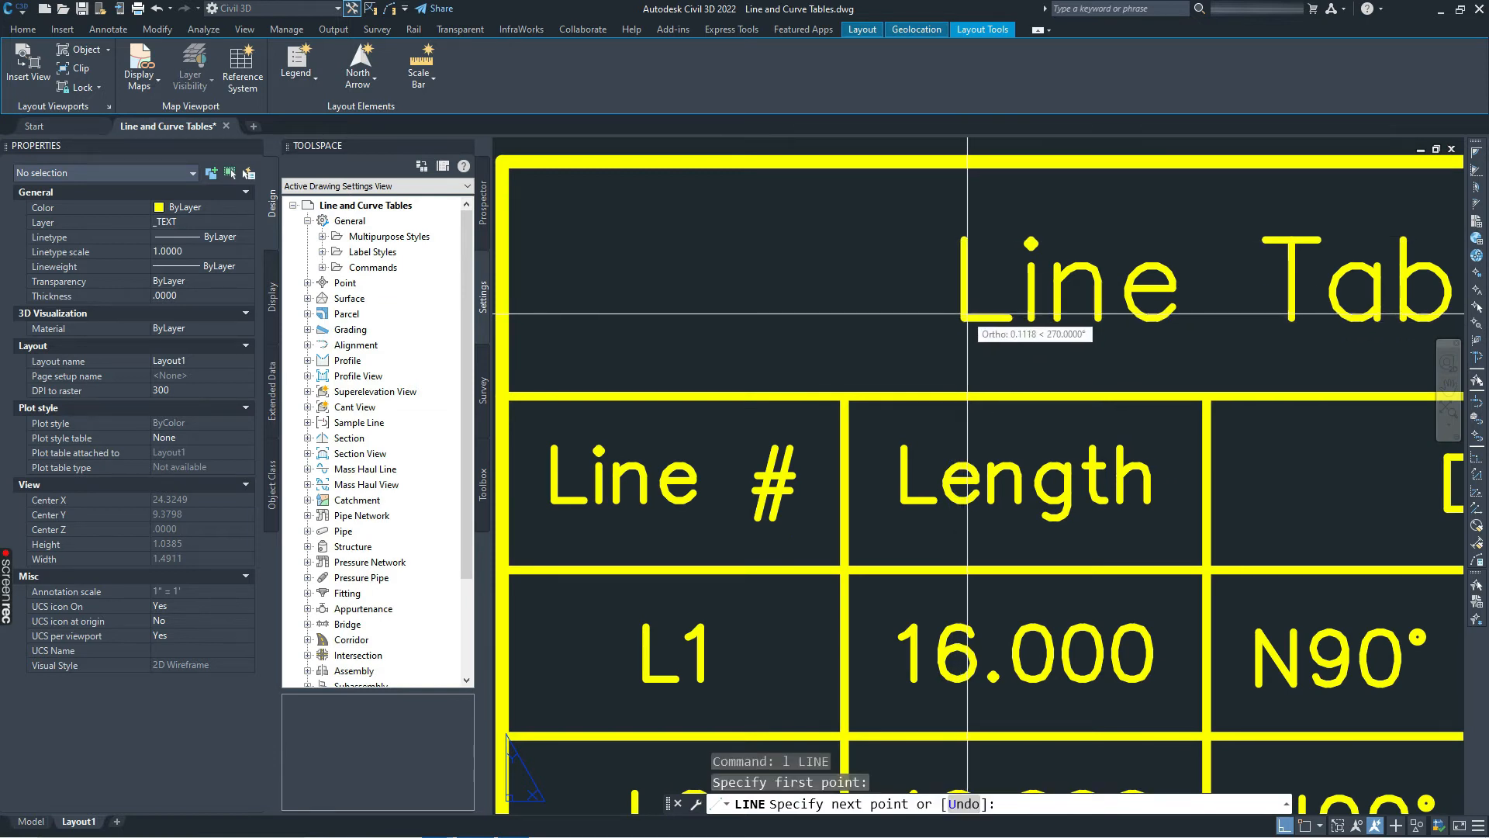
pyautogui.press('Return')
pyautogui.press('Escape')
pyautogui.click(961, 288)
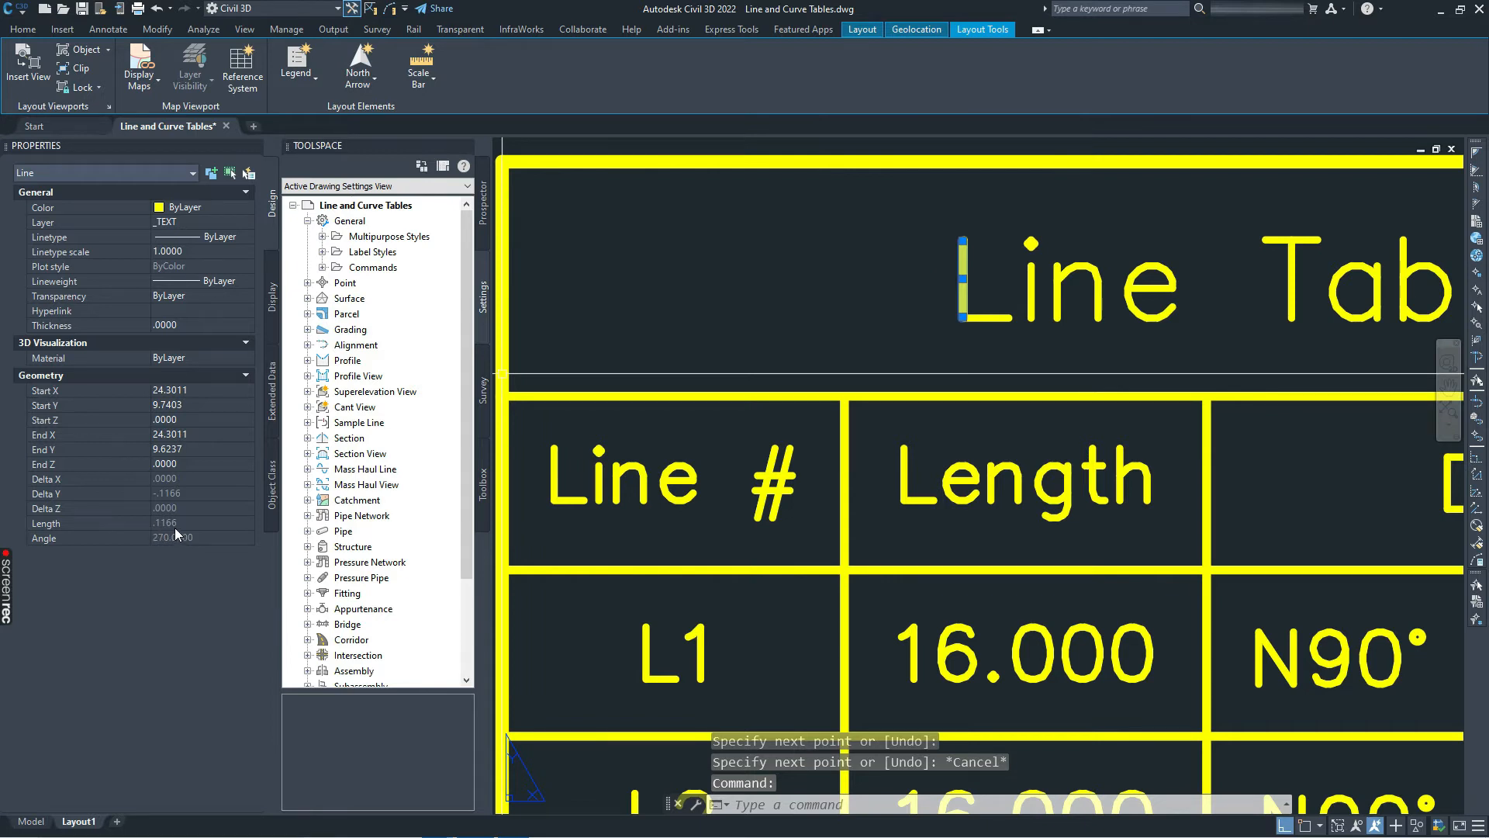
pyautogui.scroll(-2, 882, 335)
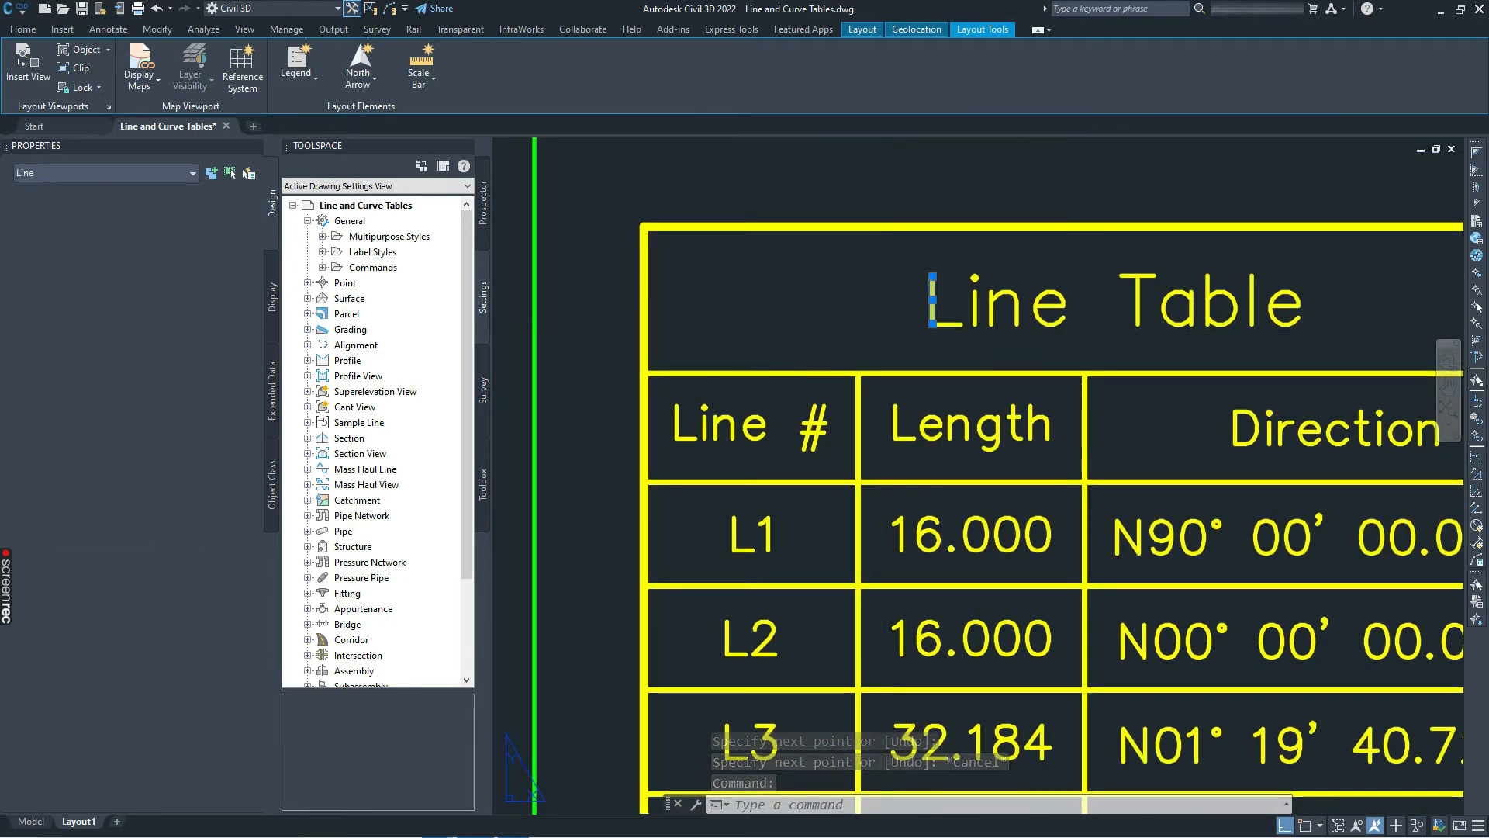
pyautogui.press('Delete')
# Step: Check the text height of the L2 row with a temporary line along its letter L, and erase the line
pyautogui.scroll(-3, 814, 316)
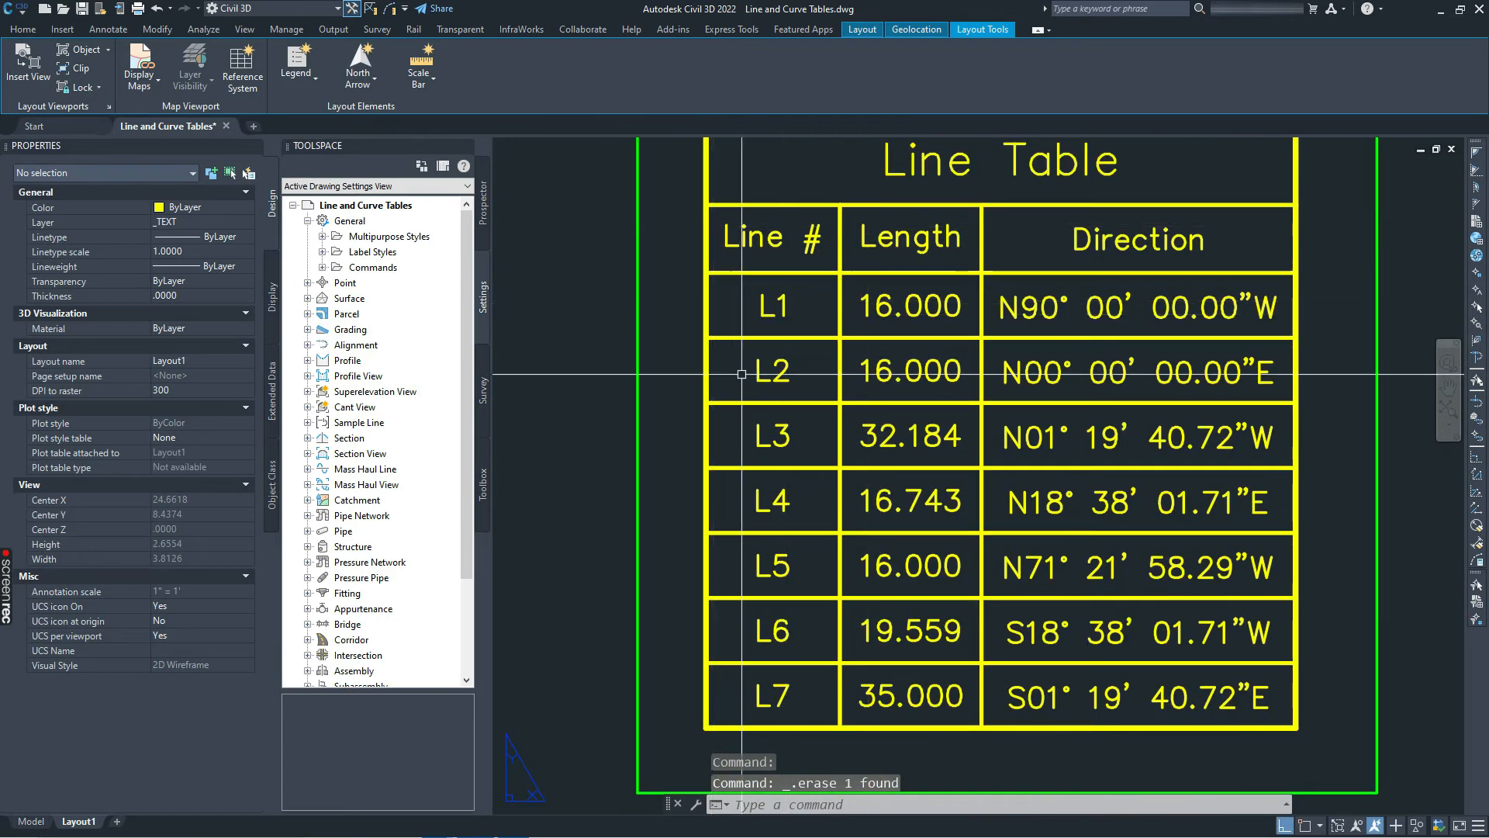
pyautogui.write('l')
pyautogui.press('Return')
pyautogui.scroll(6, 760, 365)
pyautogui.click(738, 355)
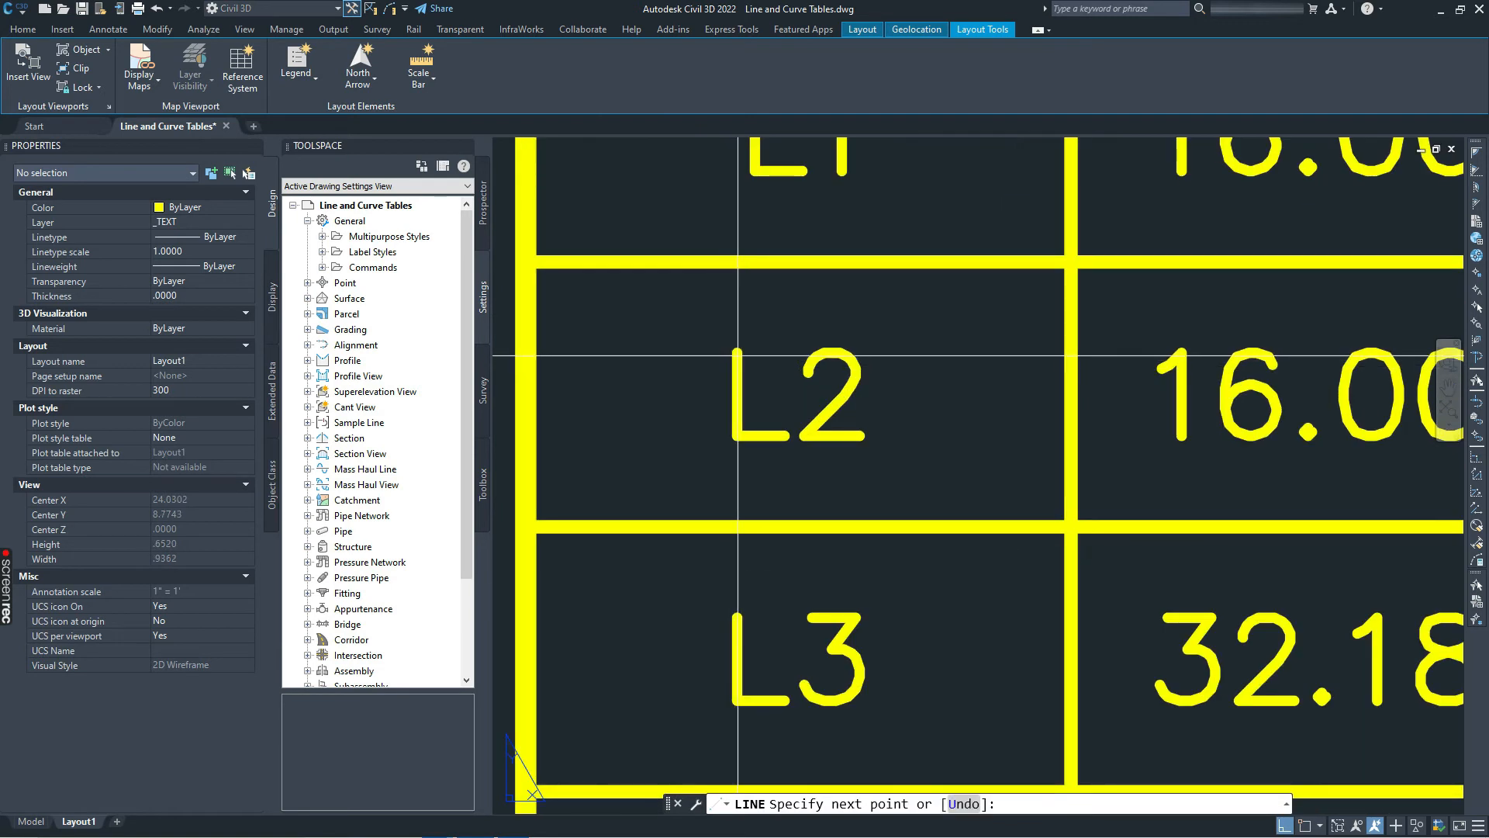
pyautogui.click(736, 401)
pyautogui.press('Escape')
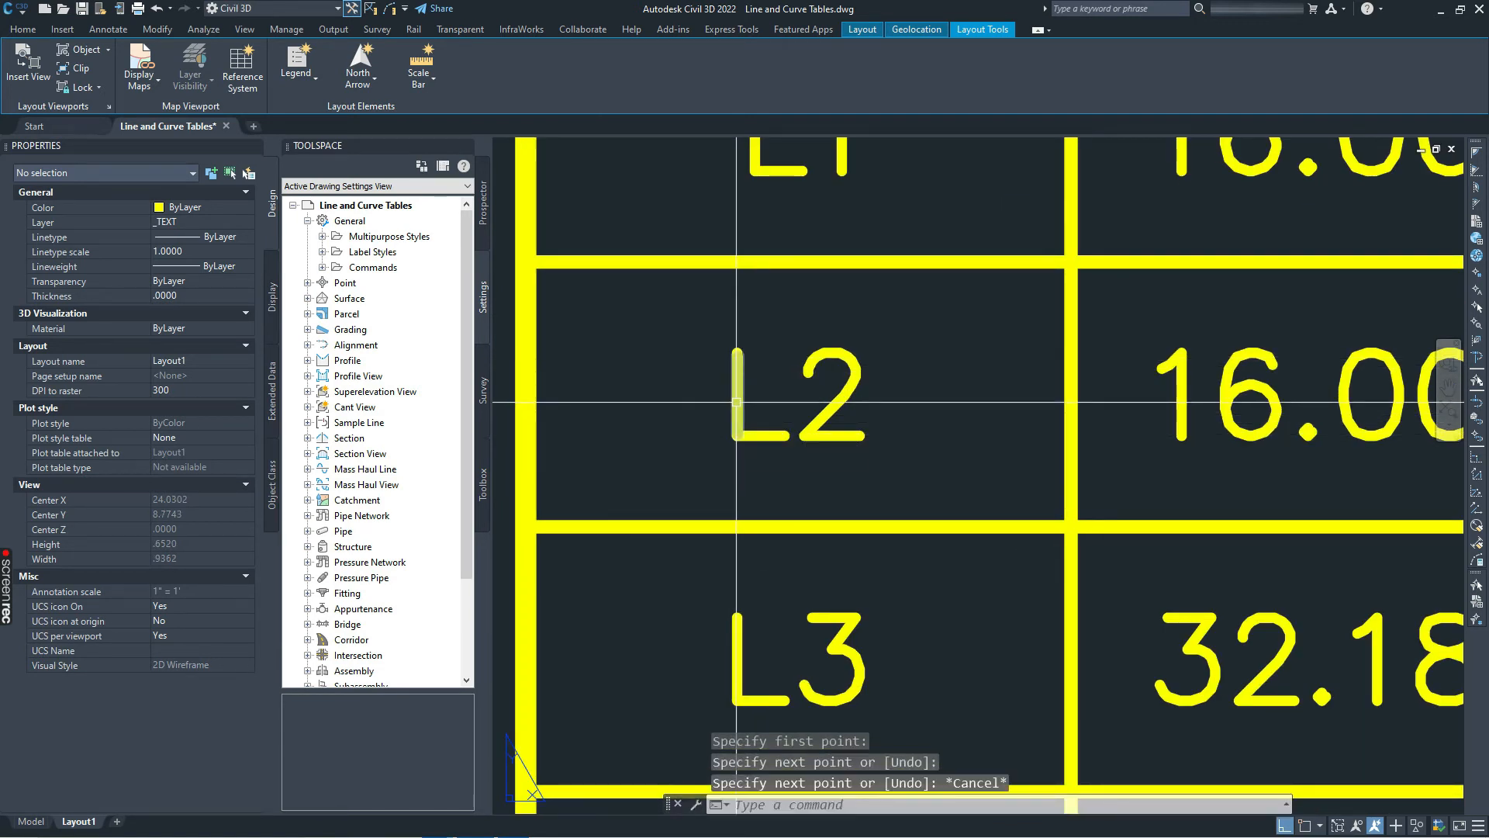
pyautogui.click(736, 401)
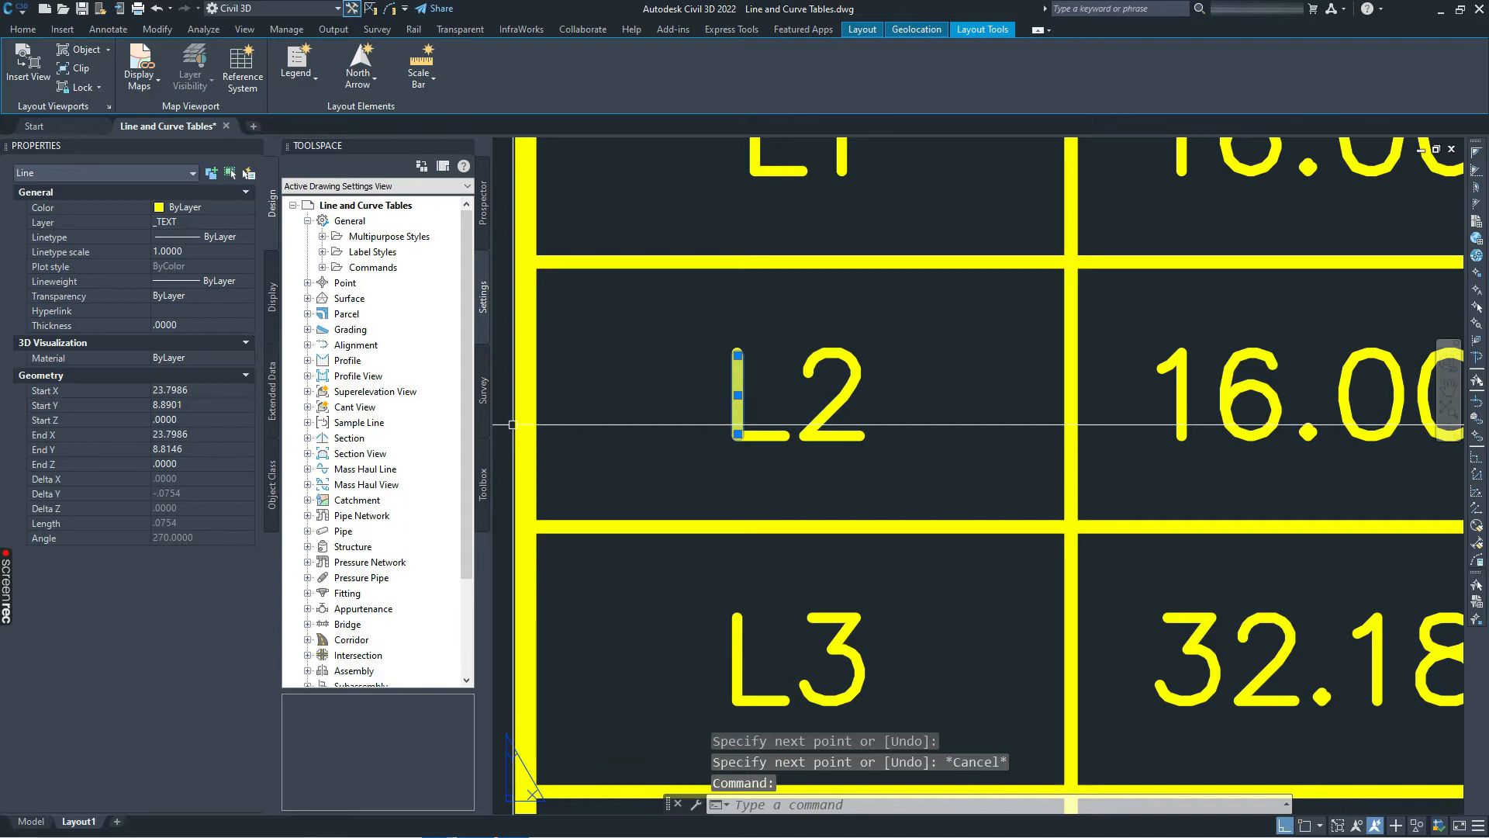
pyautogui.press('Delete')
pyautogui.scroll(-6, 776, 388)
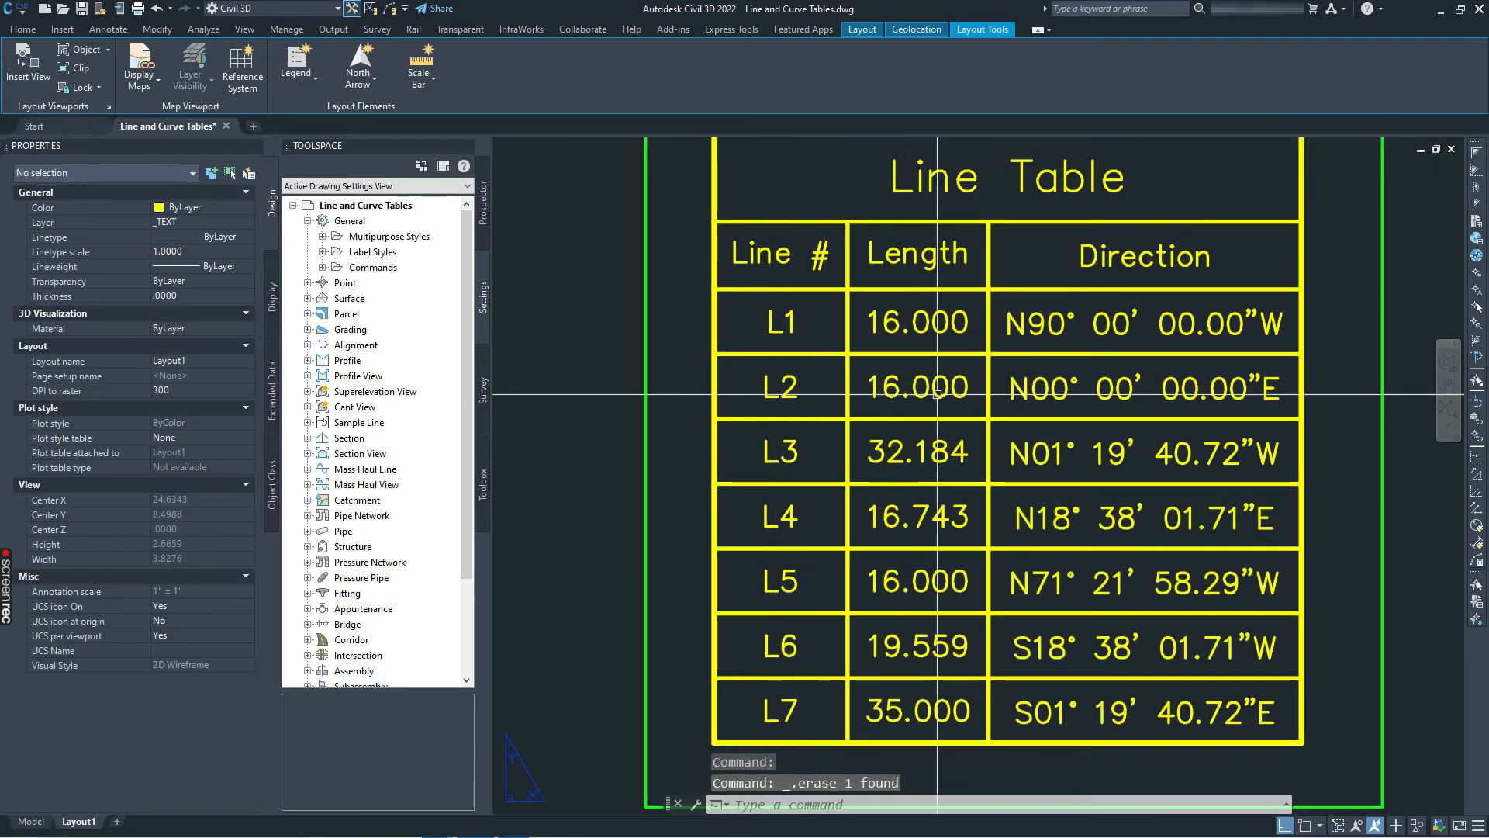
# Step: Move the line table viewport, with Ortho off, beside the parcel viewport's upper right corner
pyautogui.scroll(-2, 1025, 378)
pyautogui.scroll(-5, 1025, 379)
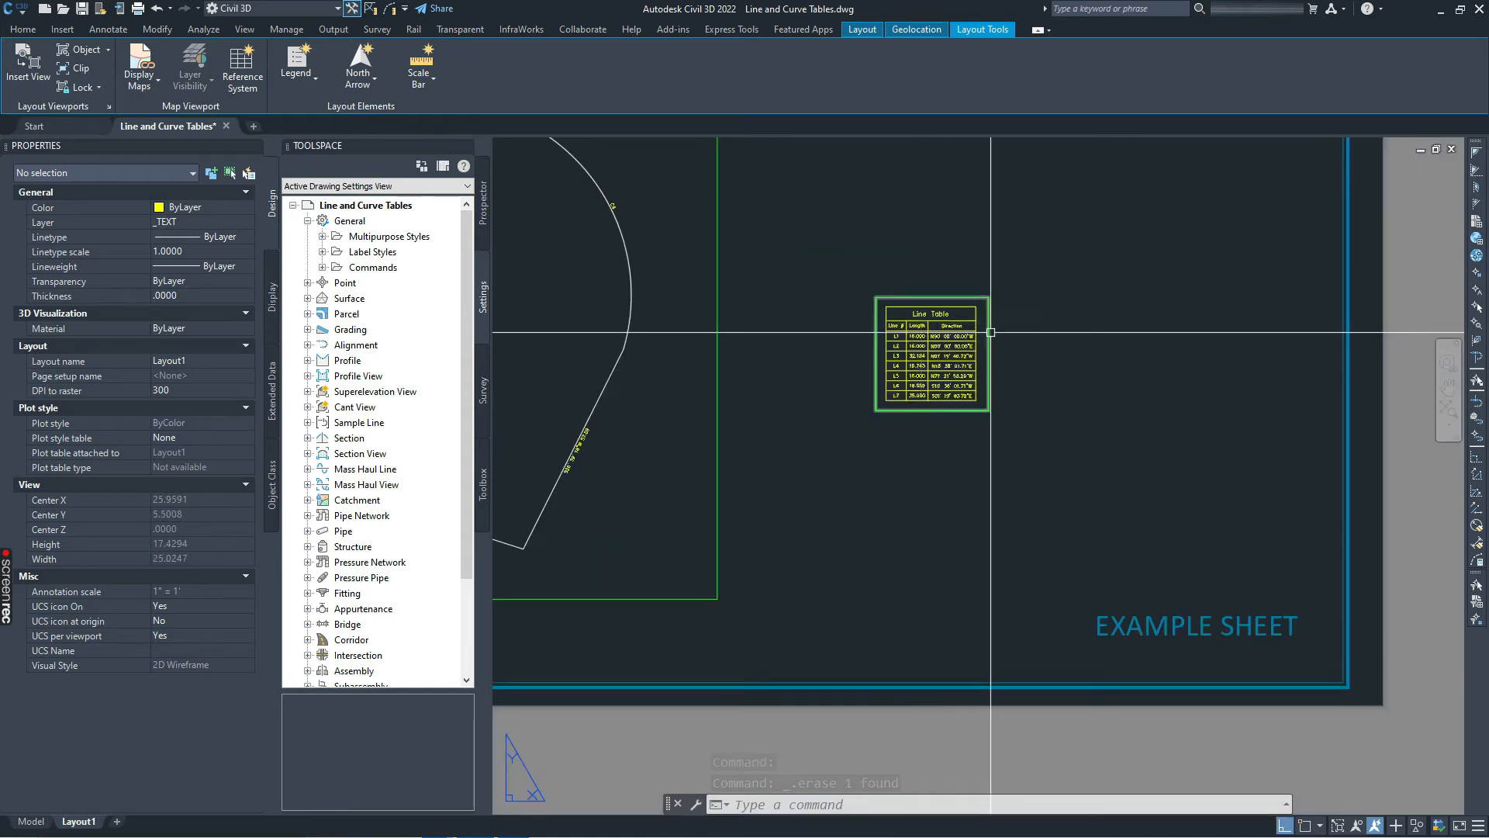
pyautogui.scroll(-2, 991, 332)
pyautogui.click(937, 308)
pyautogui.scroll(4, 938, 308)
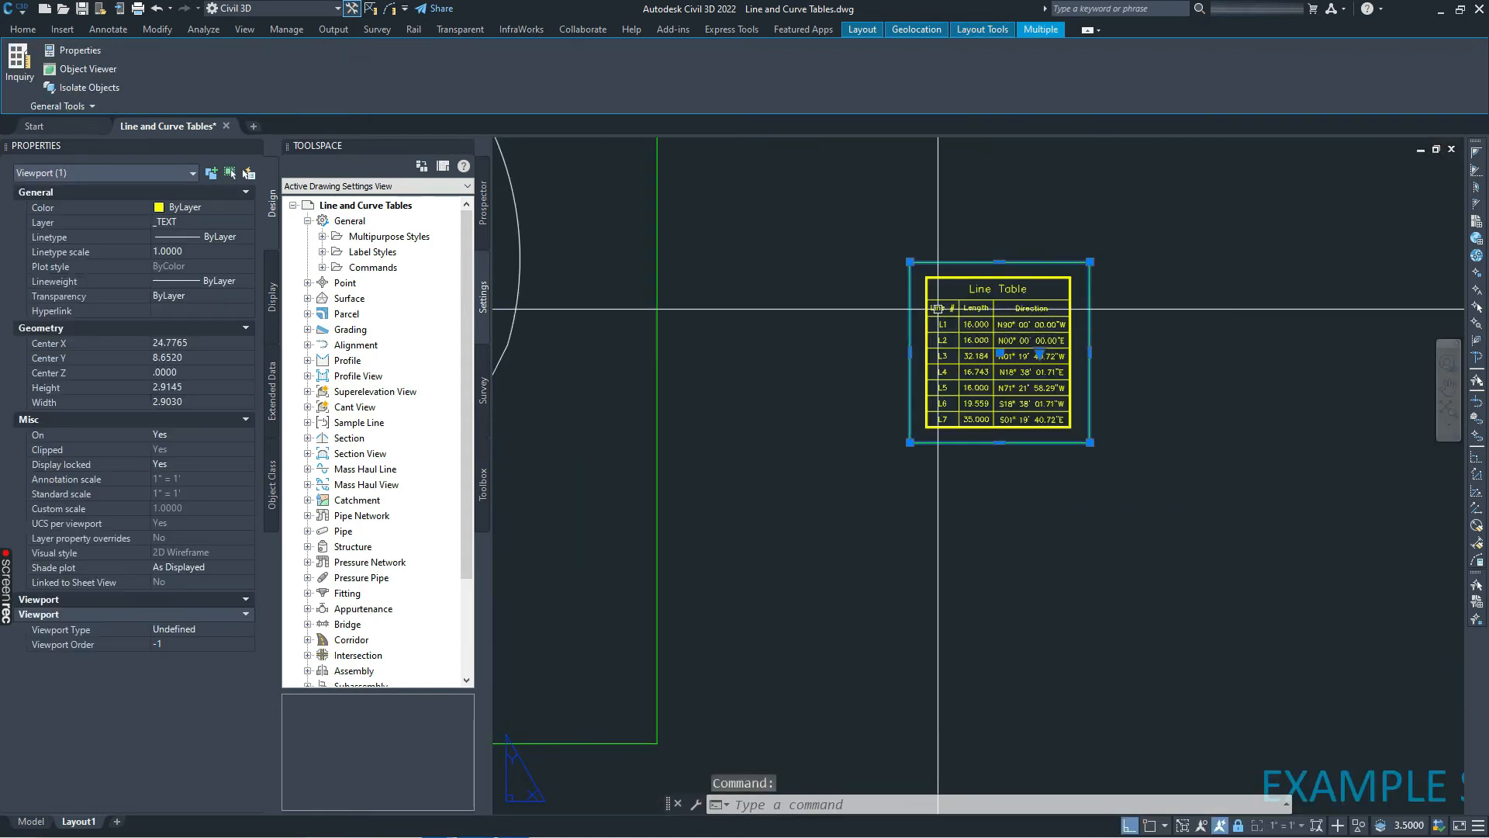
pyautogui.write('m')
pyautogui.press('Return')
pyautogui.click(1120, 399)
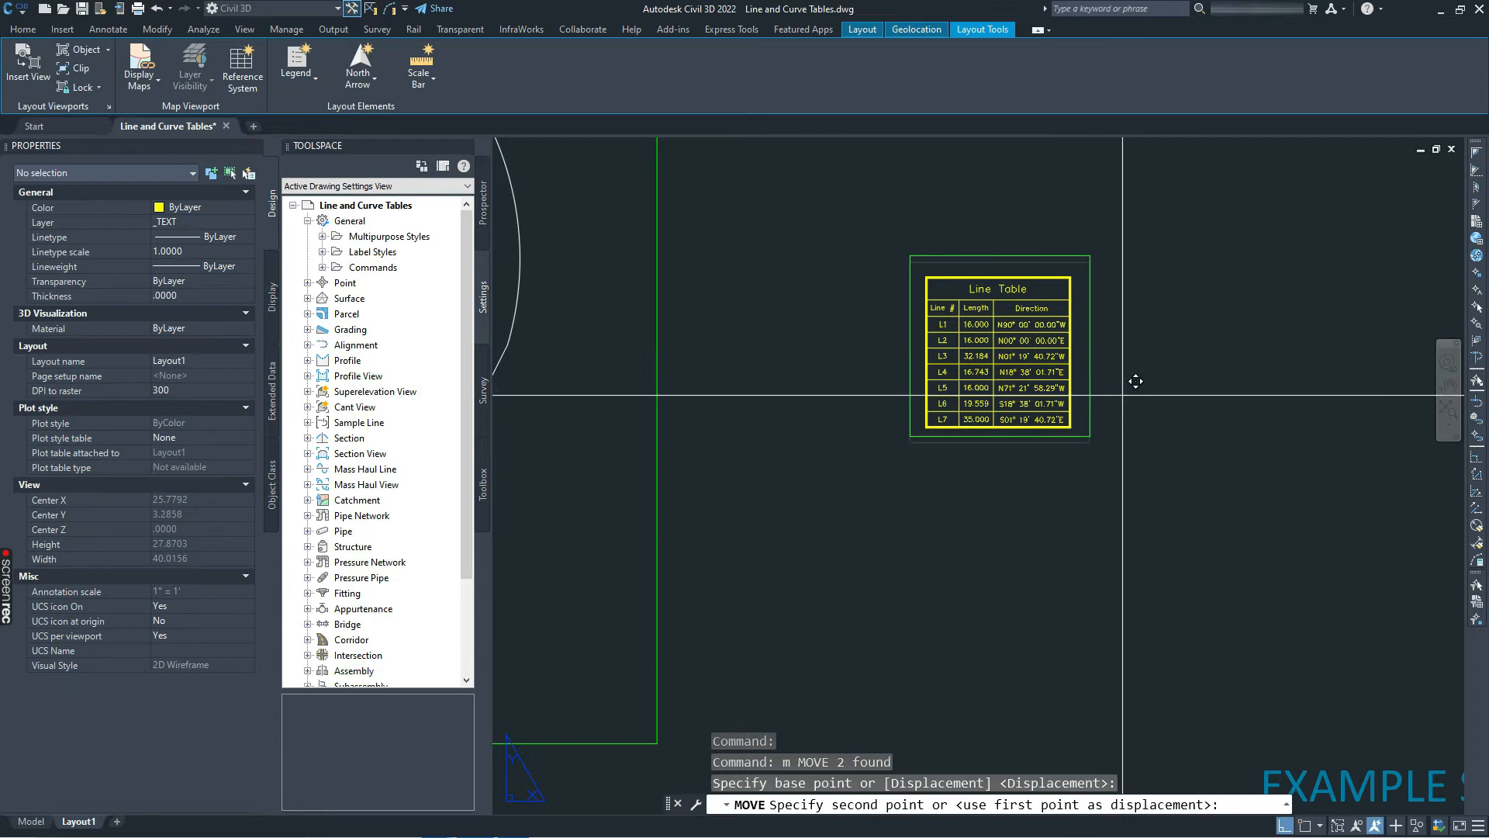
pyautogui.scroll(-6, 899, 291)
pyautogui.press('F8')
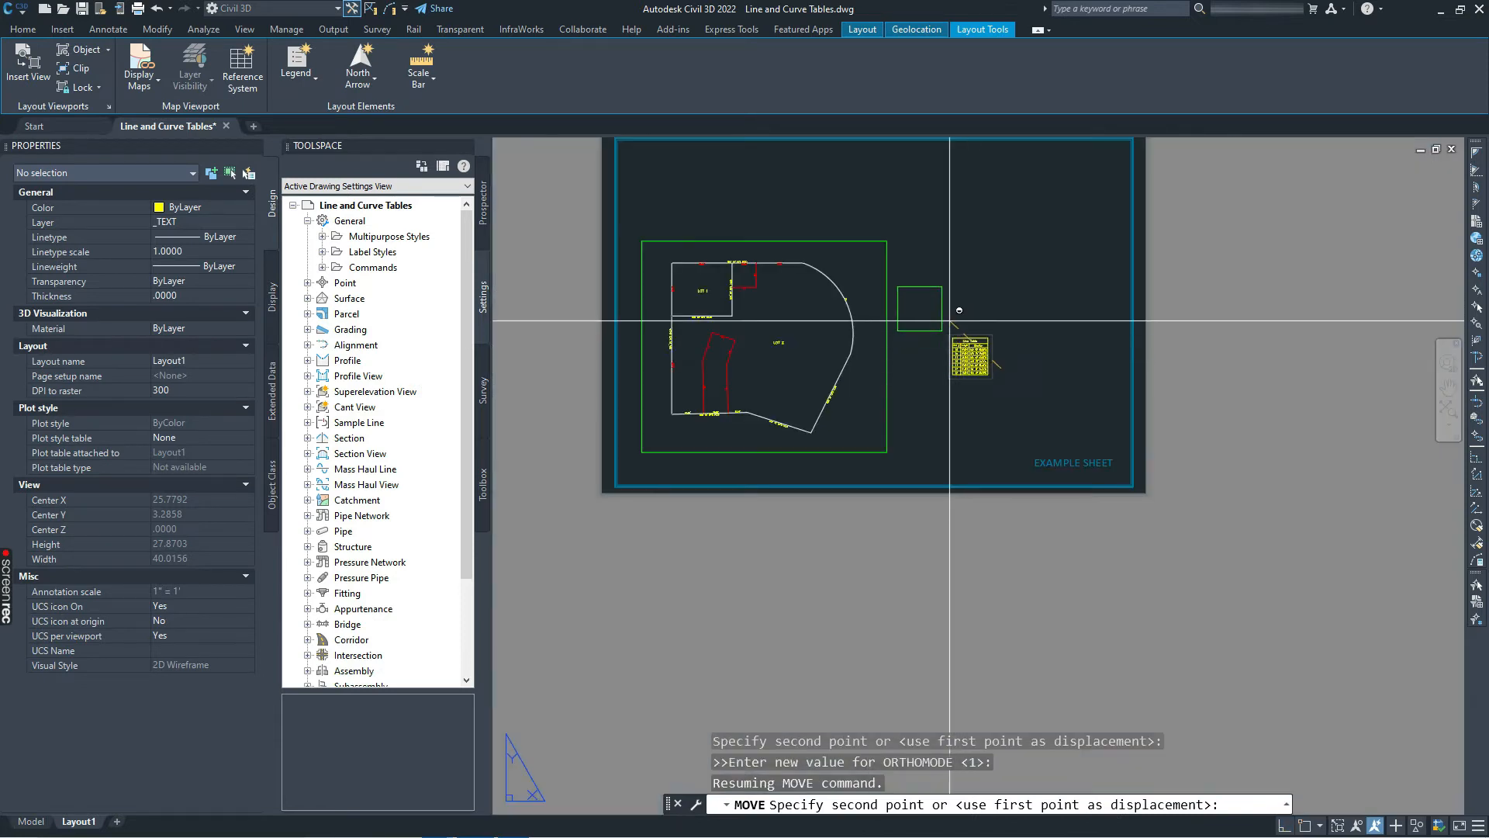
pyautogui.click(943, 278)
pyautogui.moveTo(828, 305)
pyautogui.mouseDown(button='middle')
pyautogui.moveTo(899, 299)
pyautogui.moveTo(921, 332)
pyautogui.moveTo(913, 399)
pyautogui.mouseUp(button='middle')
pyautogui.scroll(5, 881, 328)
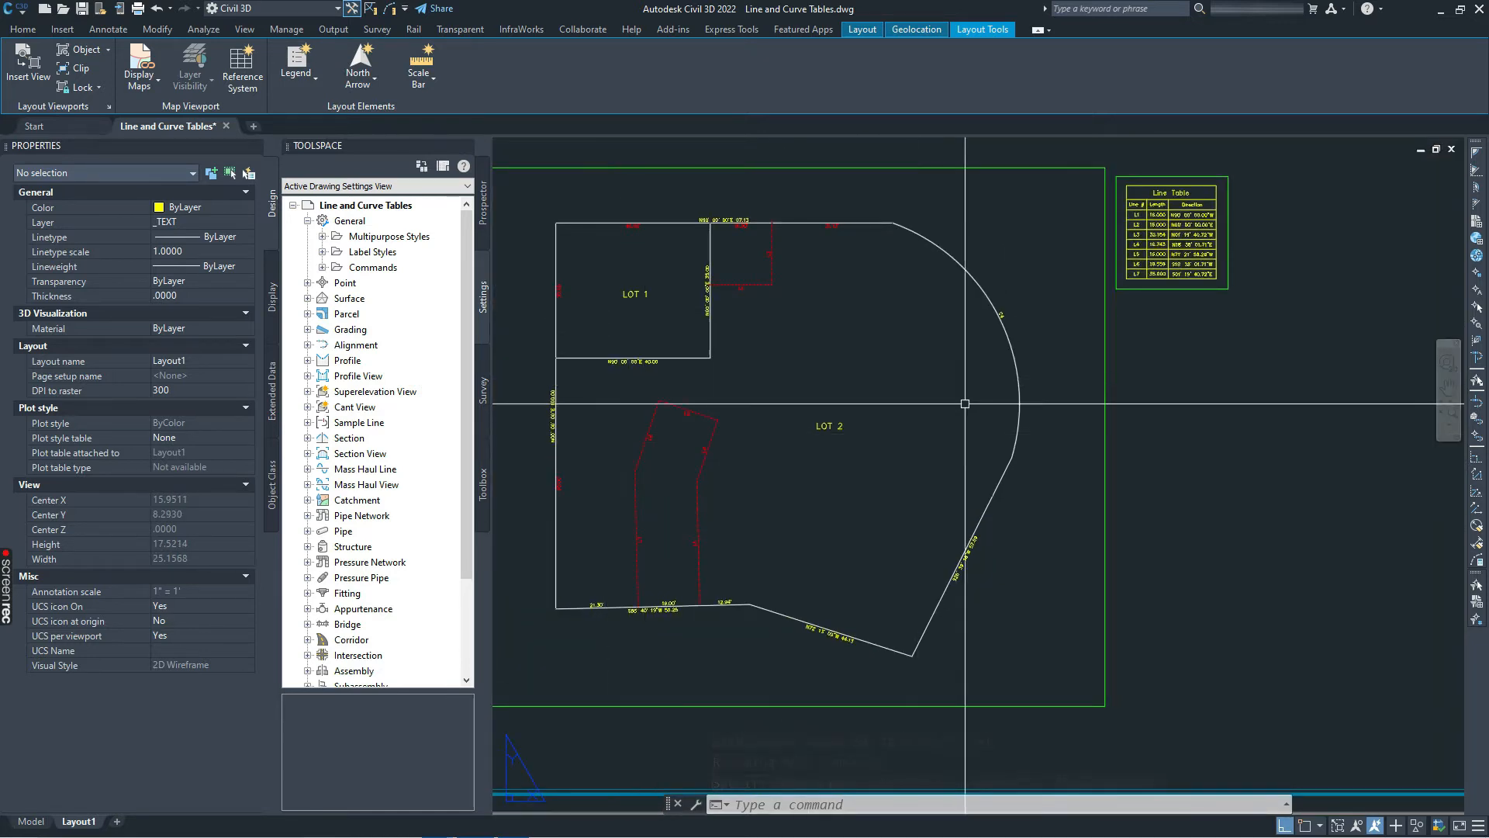
# Step: Return to model space and start creating a curve table for the tagged curve of Lot 2
pyautogui.click(1002, 315)
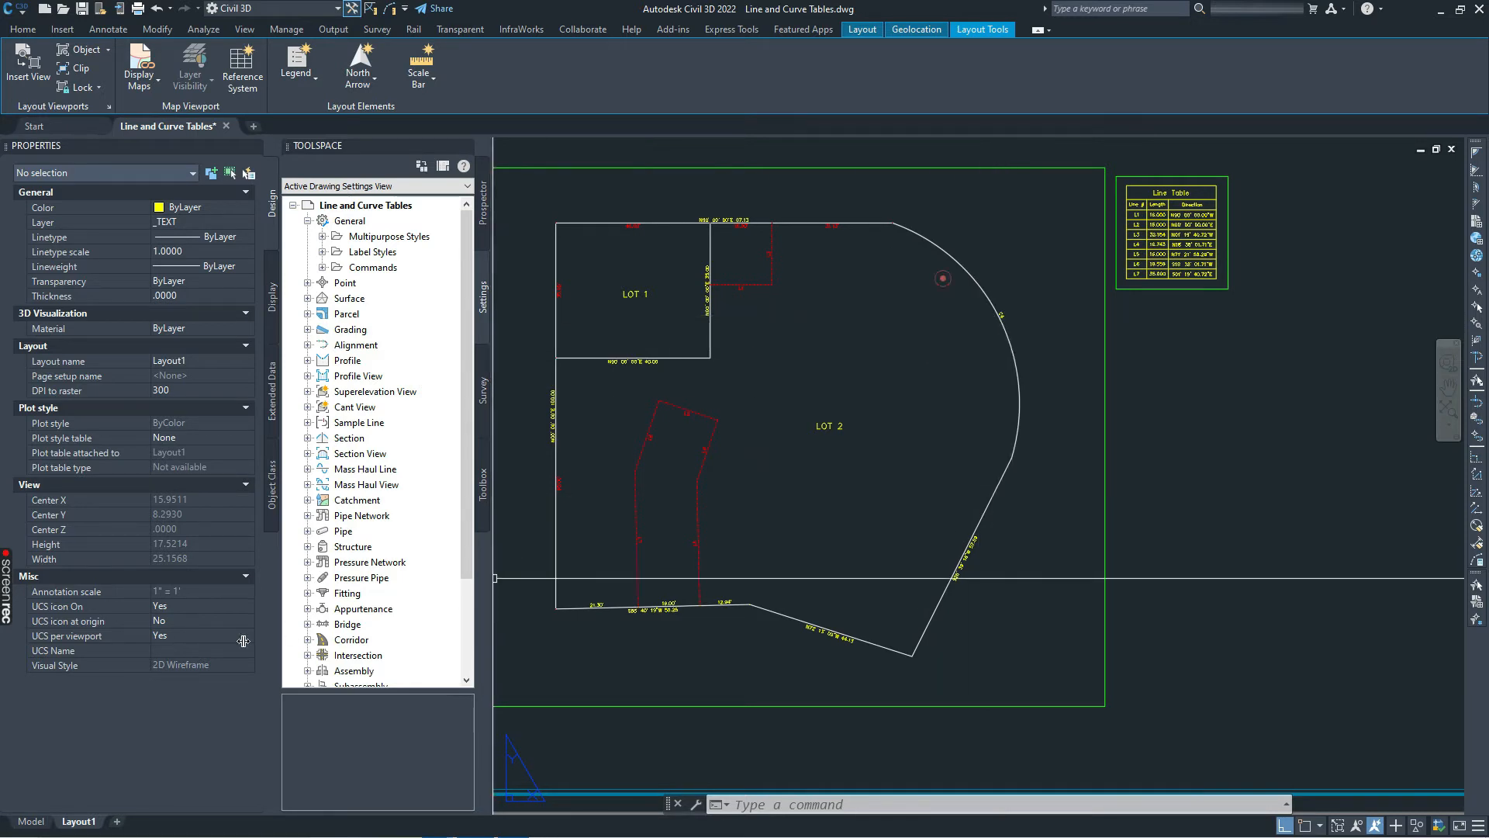
pyautogui.click(35, 822)
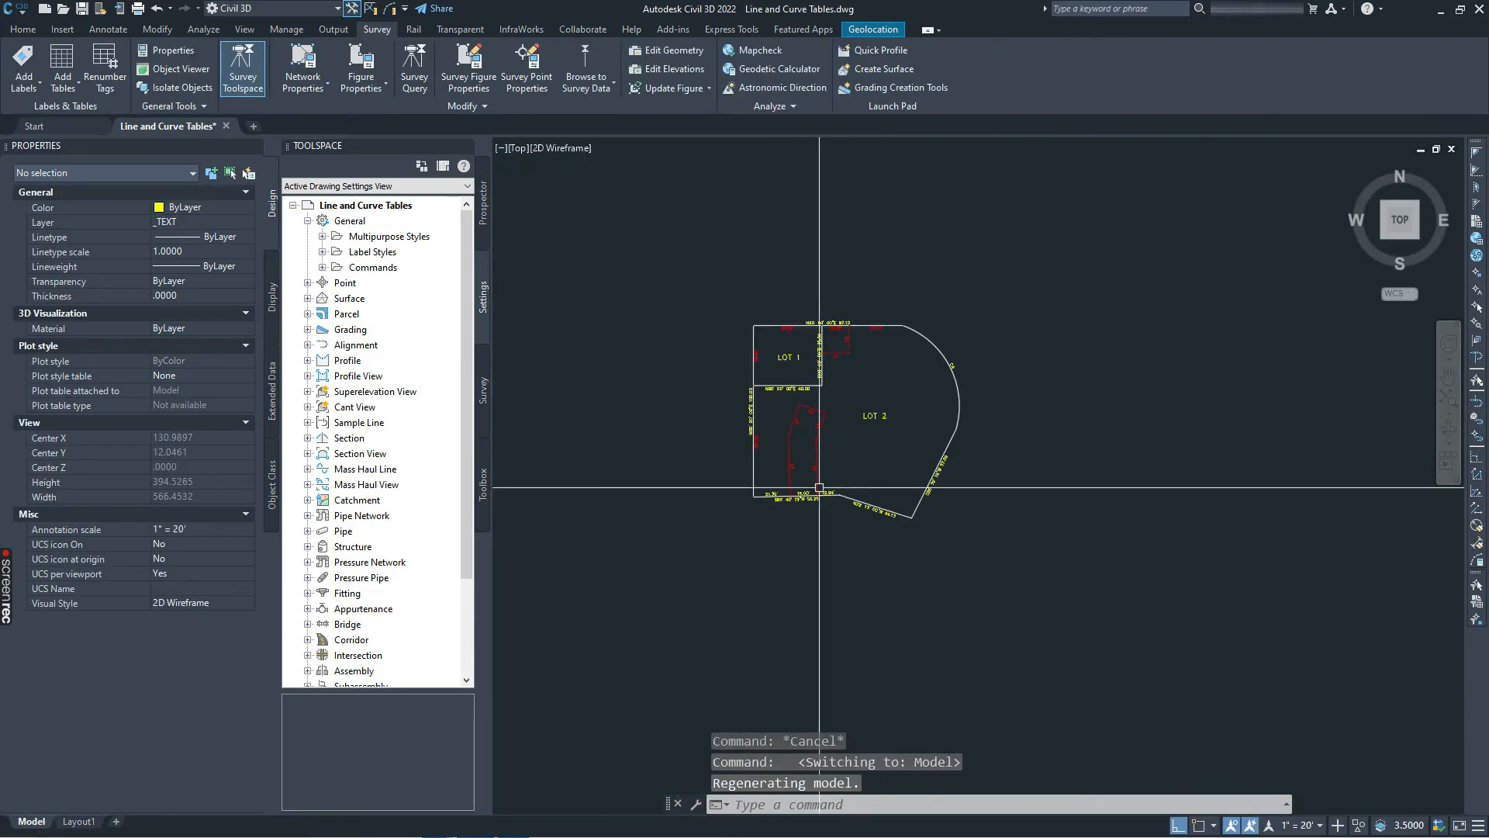
pyautogui.moveTo(888, 379); pyautogui.dragTo(893, 390, button='middle')
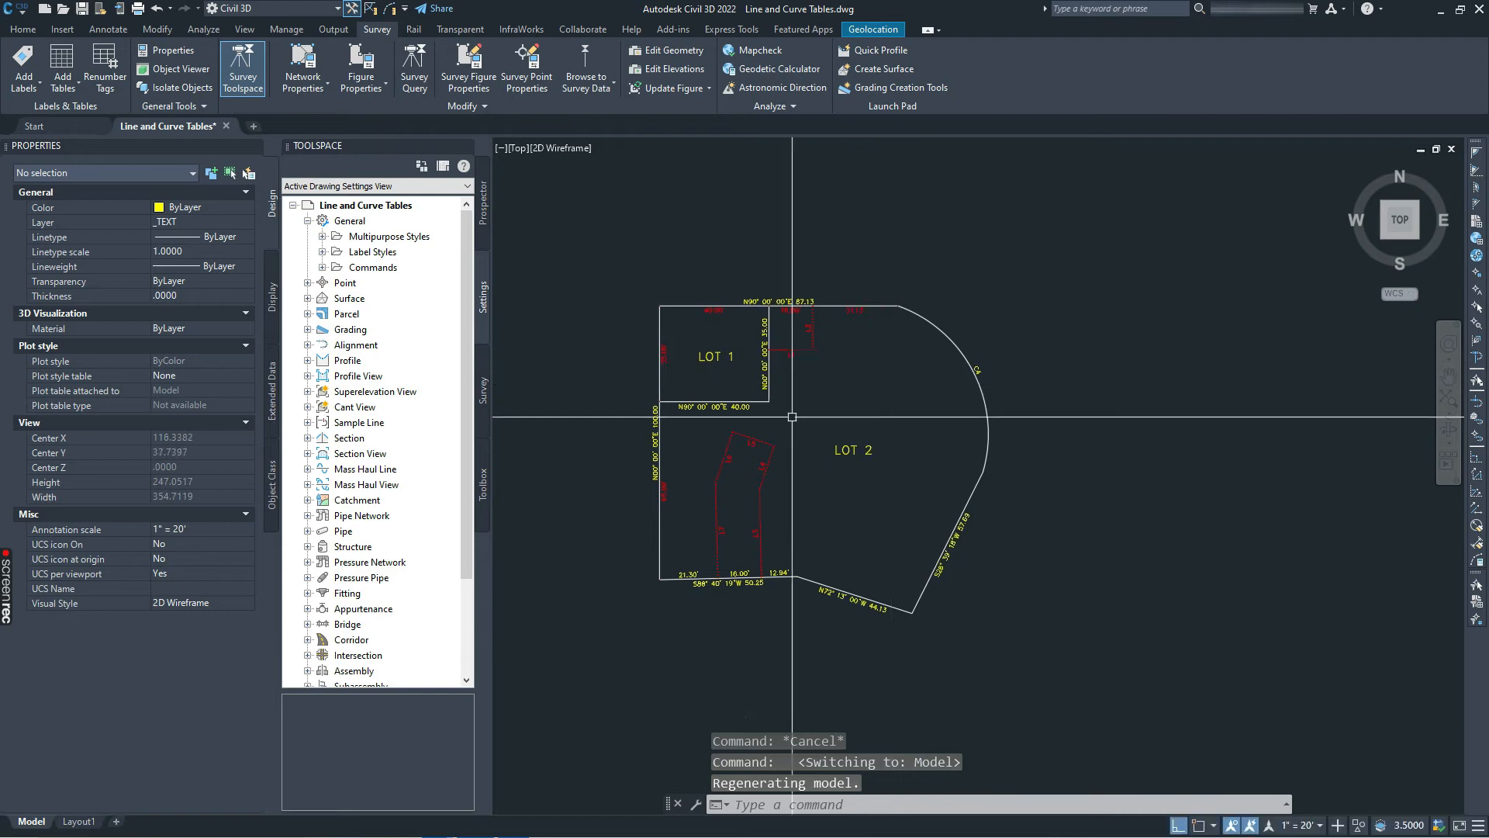
pyautogui.click(67, 89)
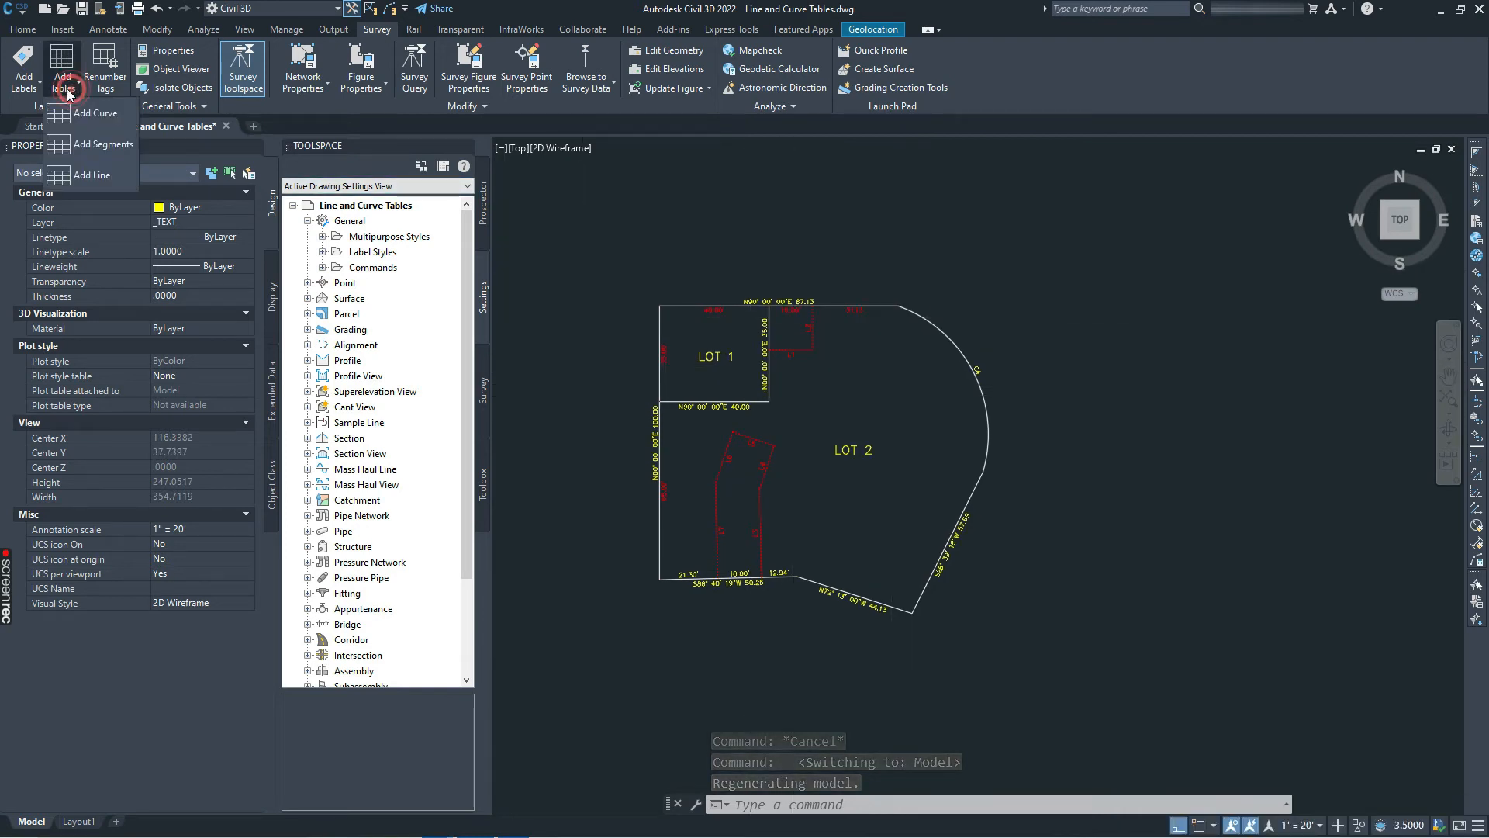
pyautogui.click(75, 114)
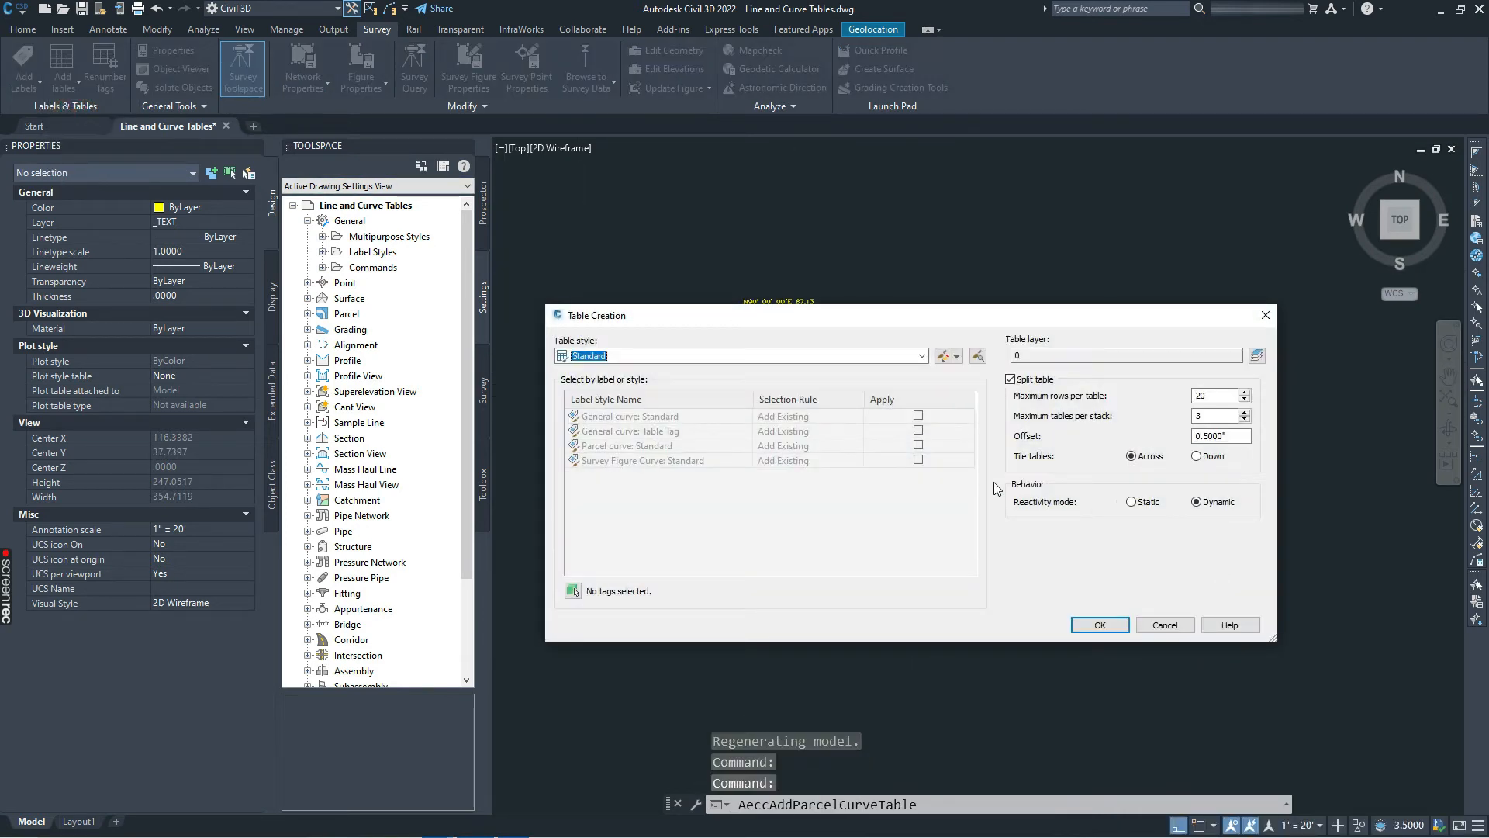
pyautogui.moveTo(799, 318)
pyautogui.mouseDown()
pyautogui.moveTo(779, 444)
pyautogui.moveTo(874, 320)
pyautogui.mouseUp()
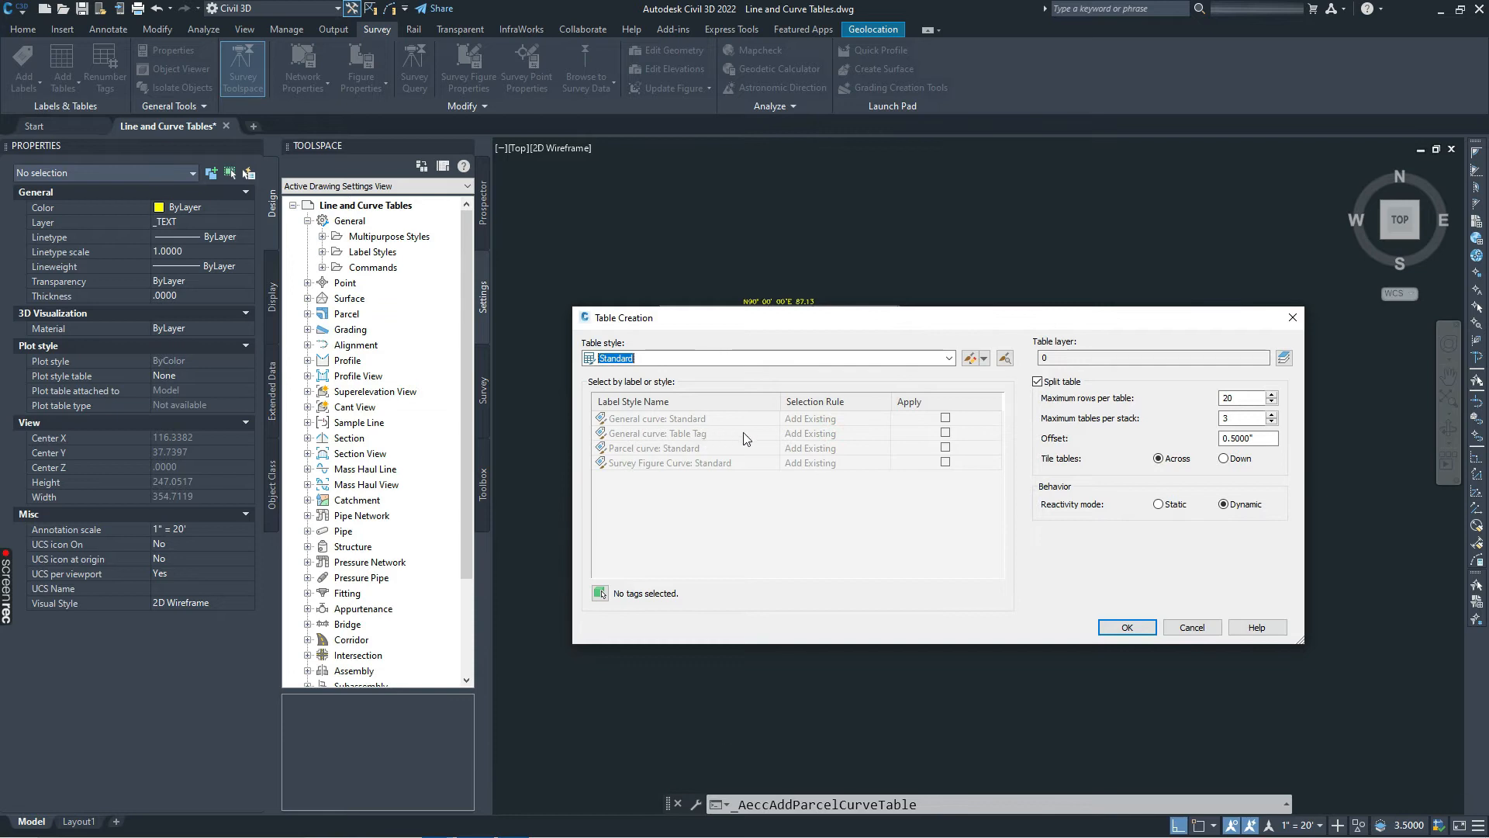
# Step: Apply the General curve: Table Tag label style to the curve table and set its layer to _TEXT
pyautogui.click(945, 433)
pyautogui.click(1284, 358)
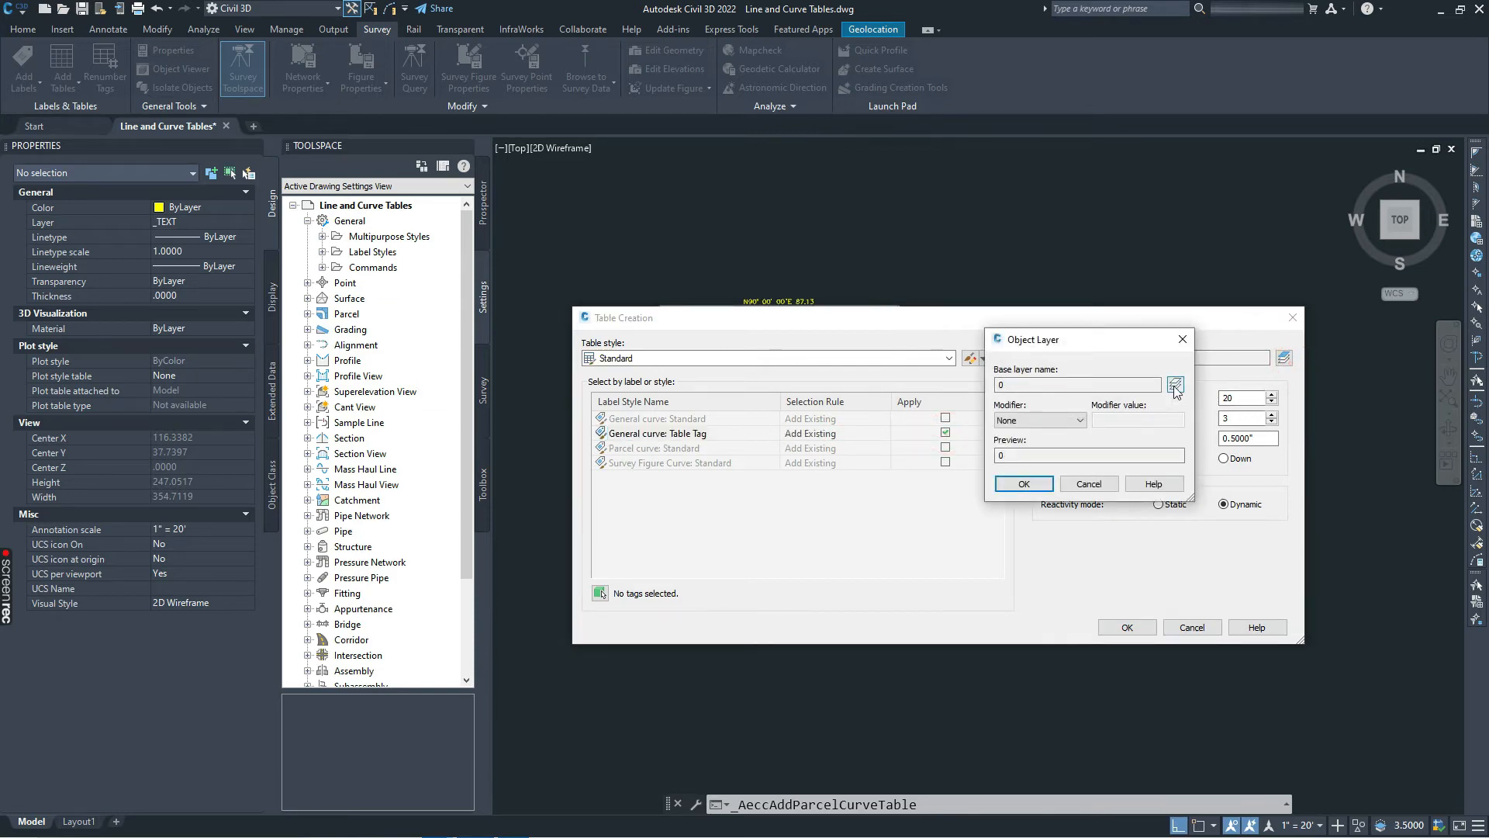
pyautogui.click(1174, 384)
pyautogui.click(602, 357)
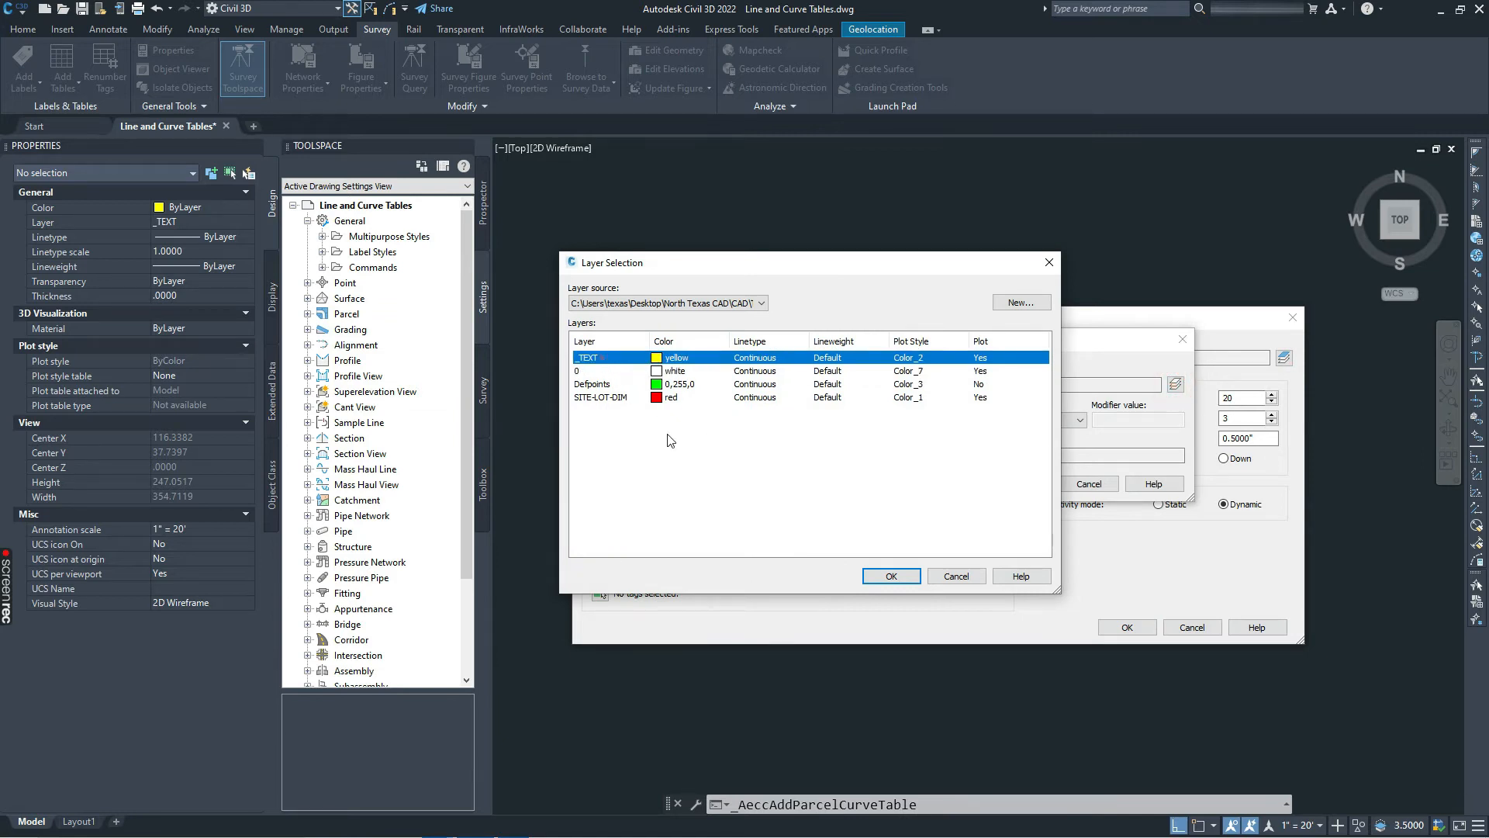
pyautogui.click(884, 576)
pyautogui.click(1024, 484)
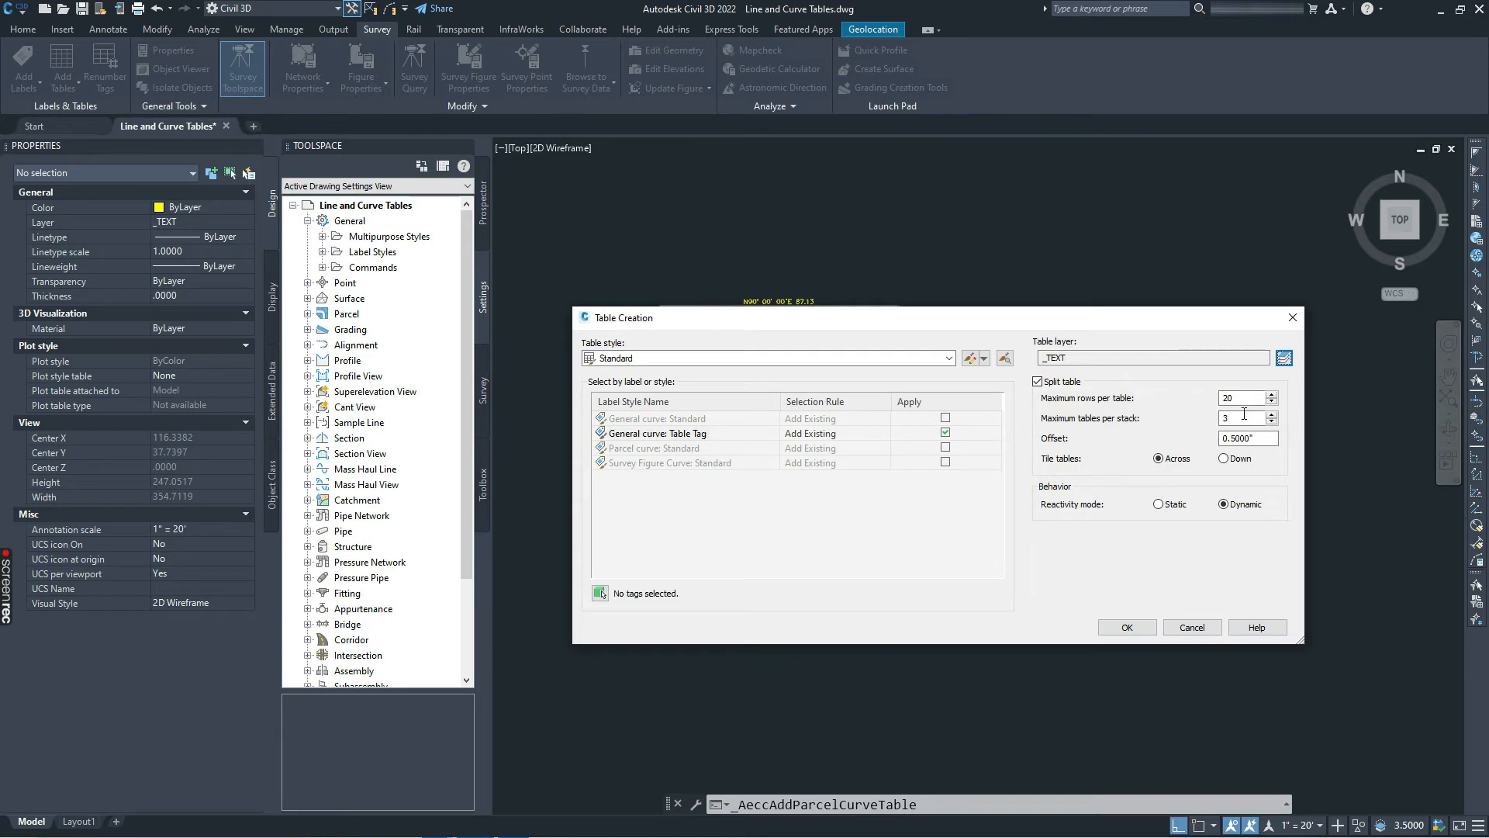
# Step: Create the curve table with the chosen settings and place it beside the curved side of Lot 2
pyautogui.click(1128, 627)
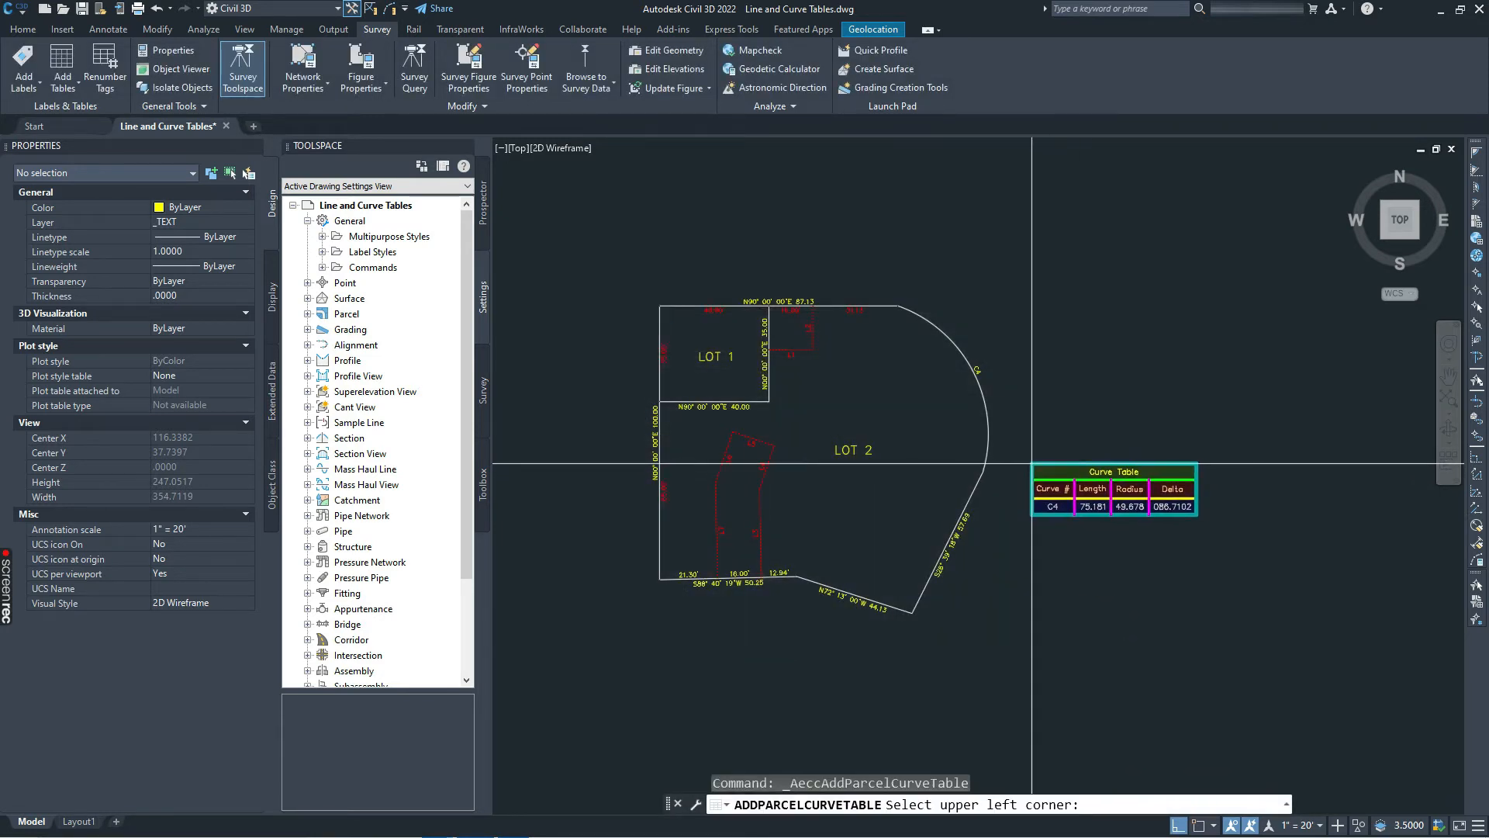
pyautogui.click(1031, 467)
pyautogui.scroll(2, 1064, 490)
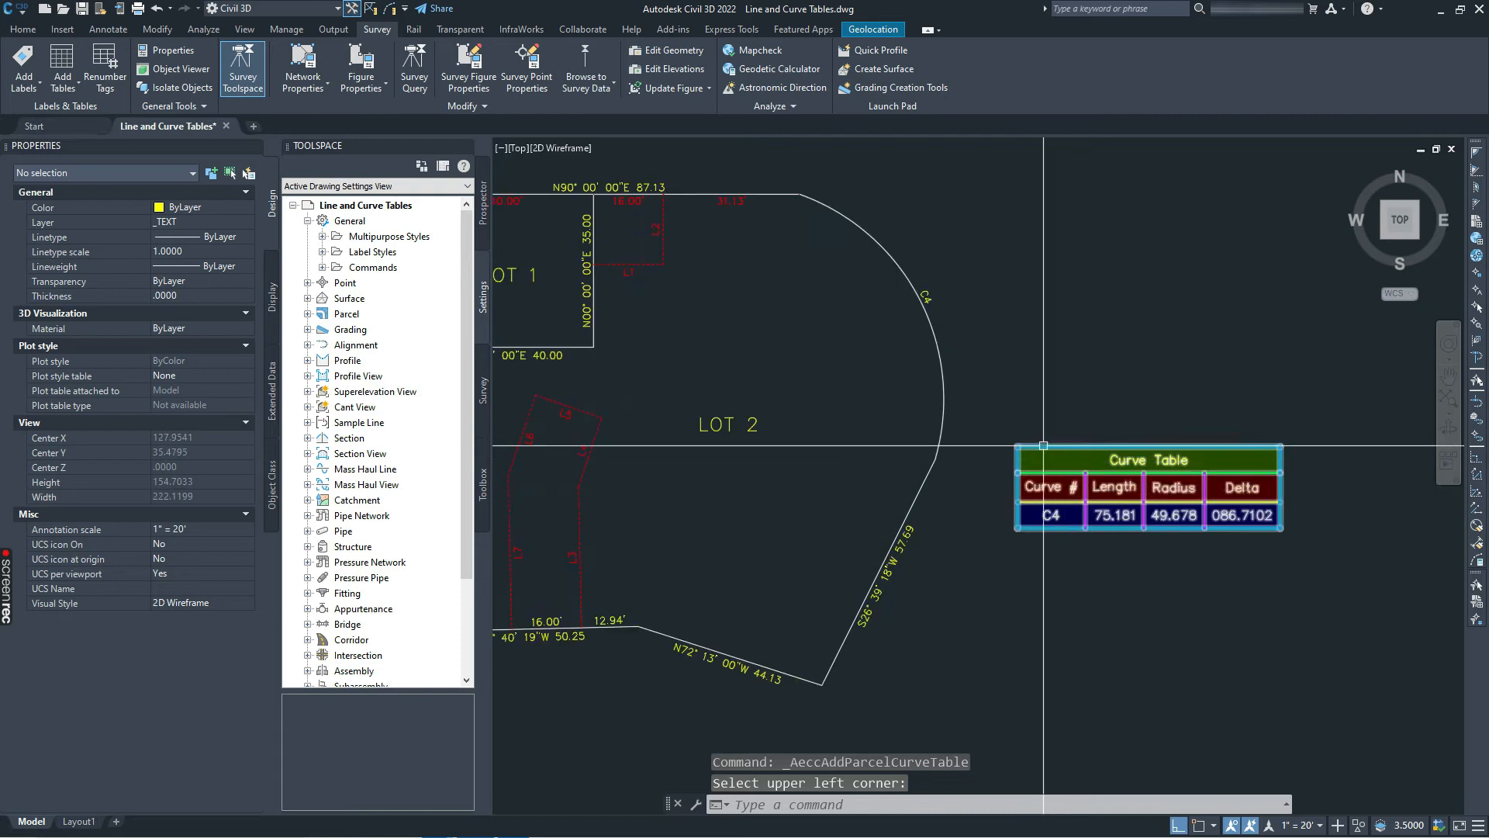
# Step: Edit the curve table's style and set the color of all its display components to ByBlock
pyautogui.click(1045, 446)
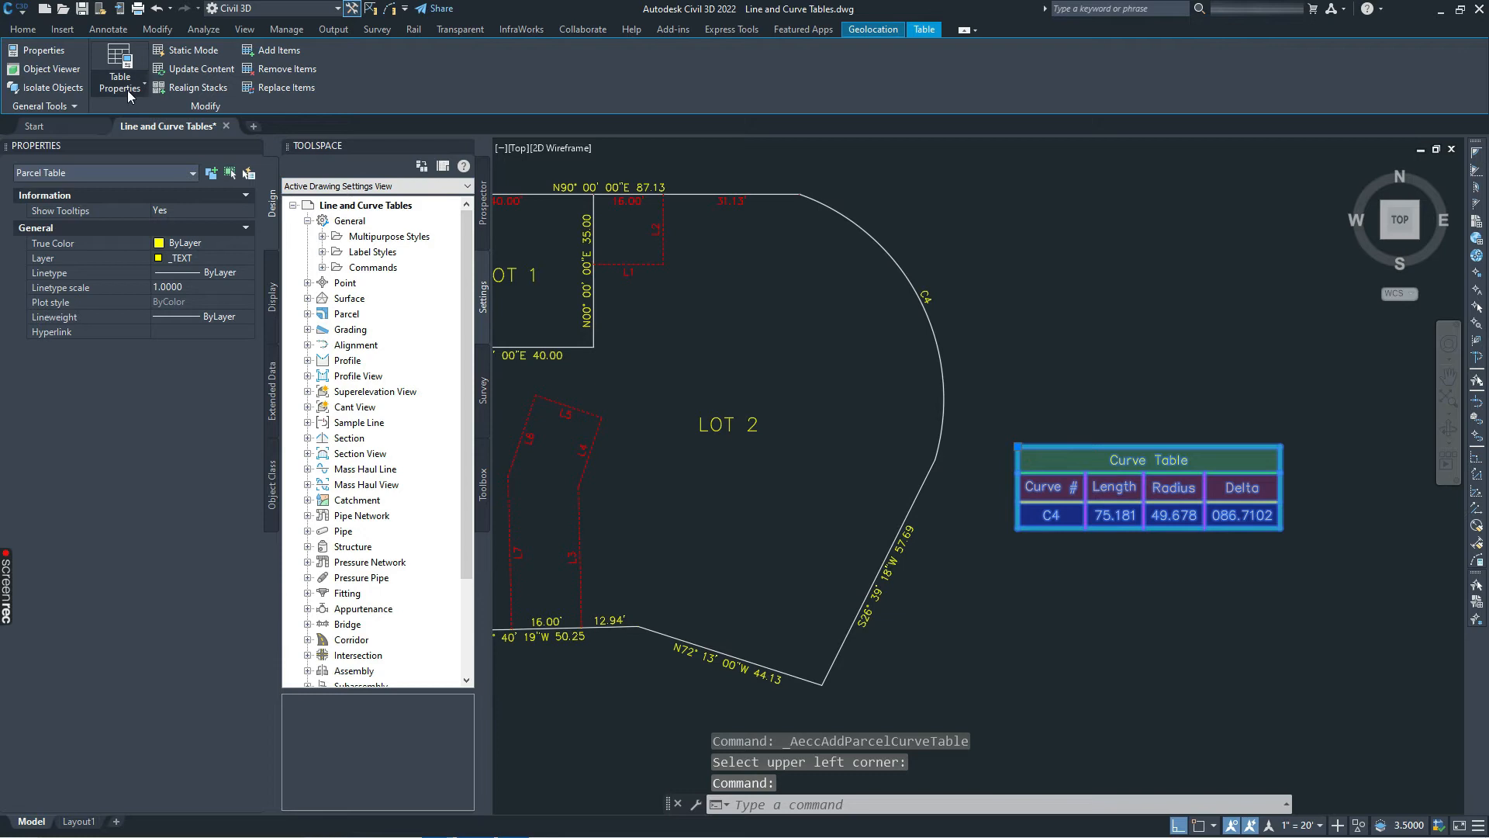
pyautogui.click(128, 90)
pyautogui.click(138, 145)
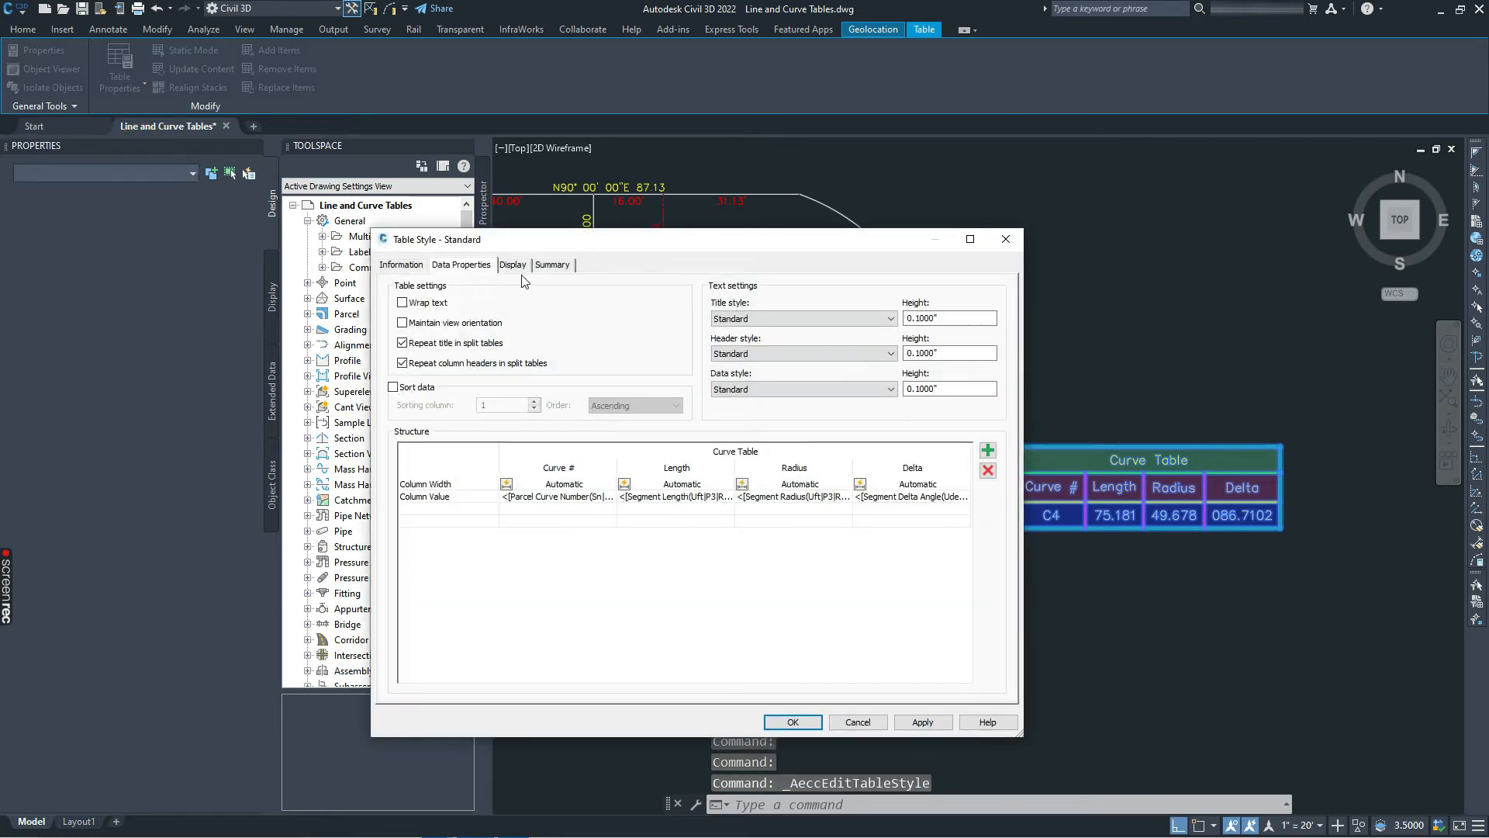
pyautogui.click(513, 265)
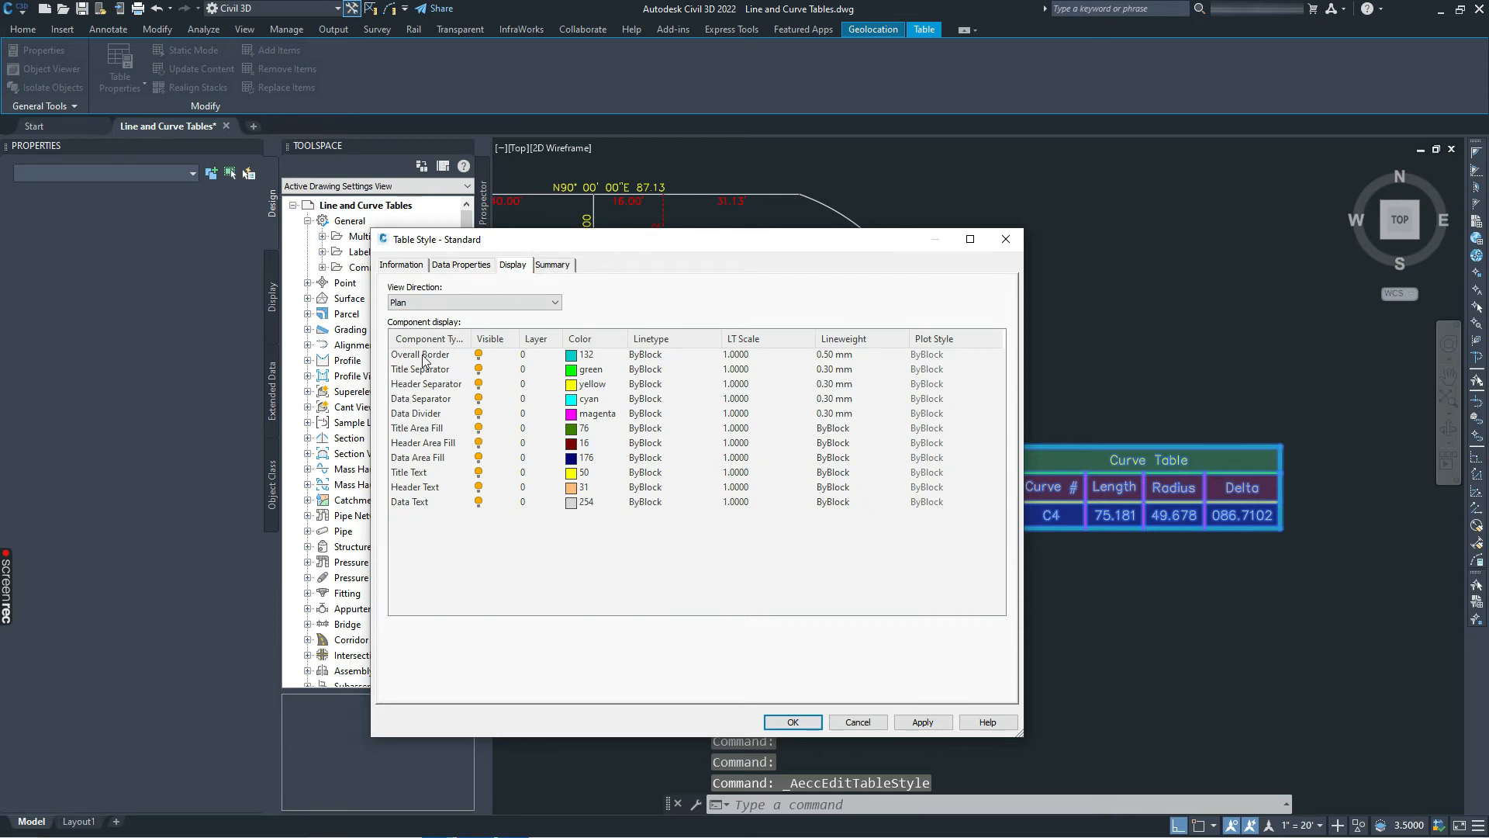
pyautogui.keyDown('shift'); pyautogui.click(418, 503); pyautogui.keyUp('shift')
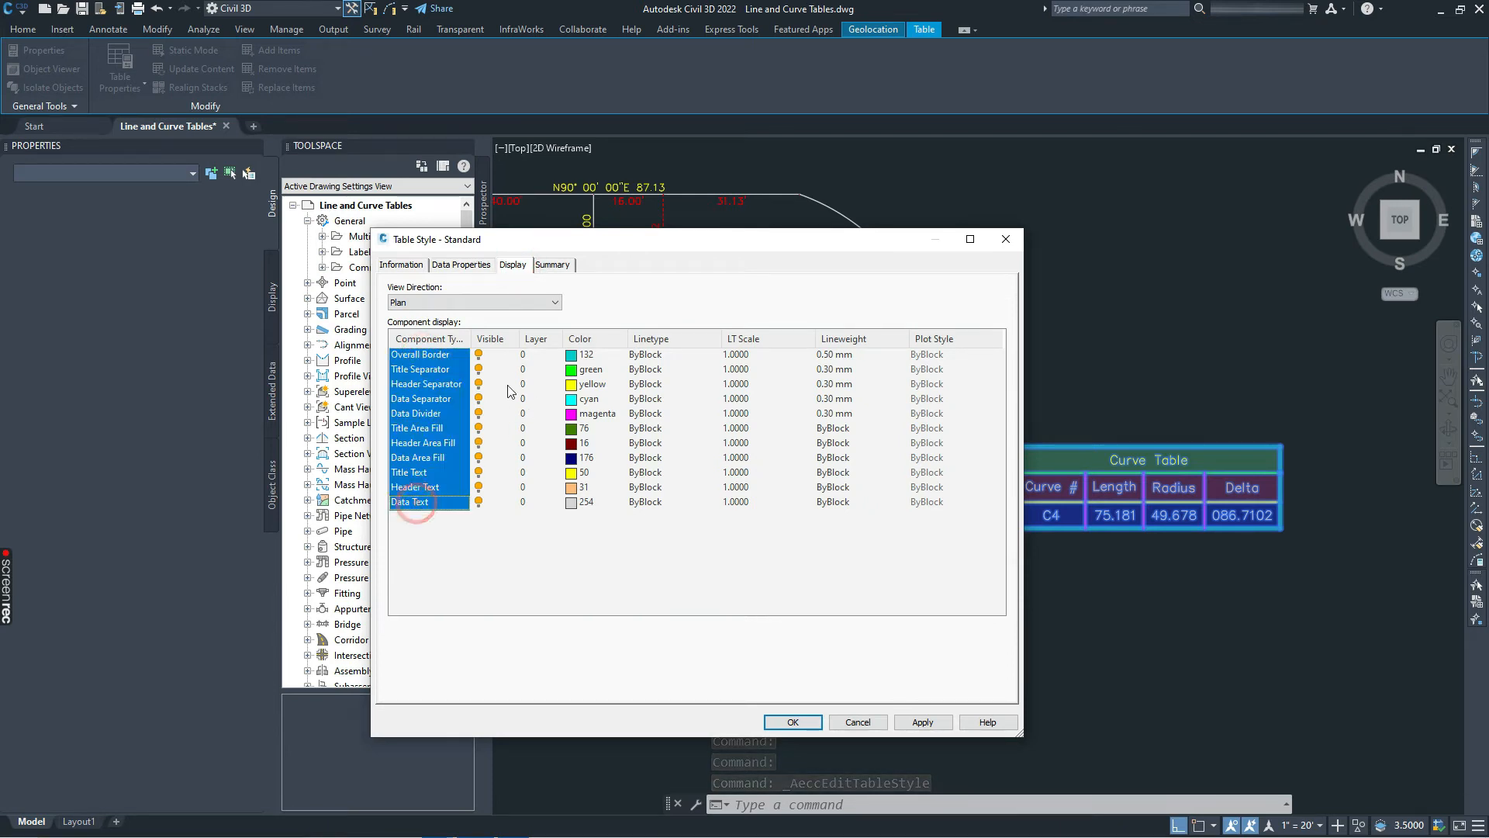
pyautogui.click(587, 356)
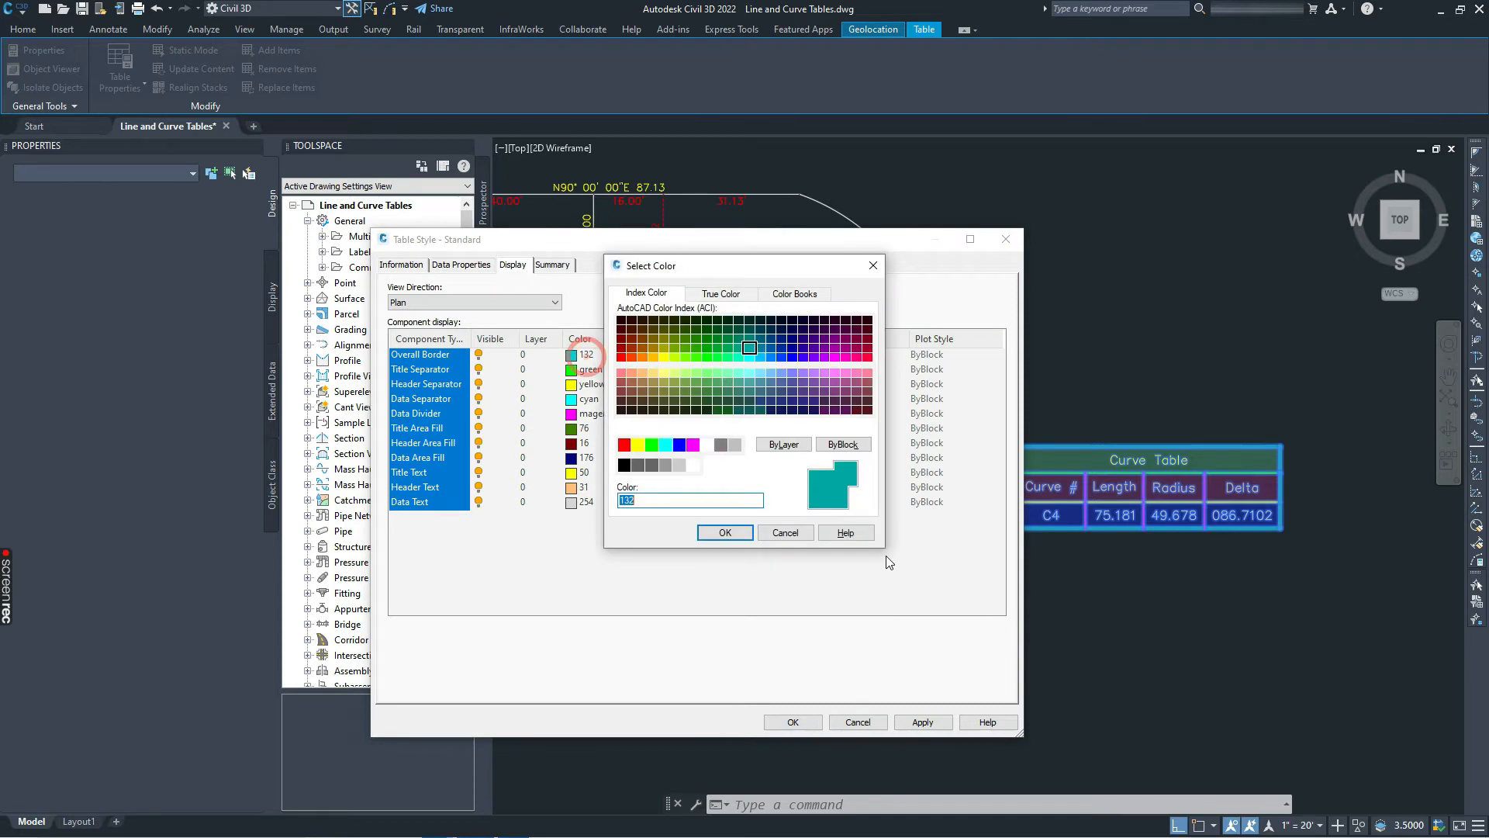
pyautogui.click(725, 534)
pyautogui.click(583, 359)
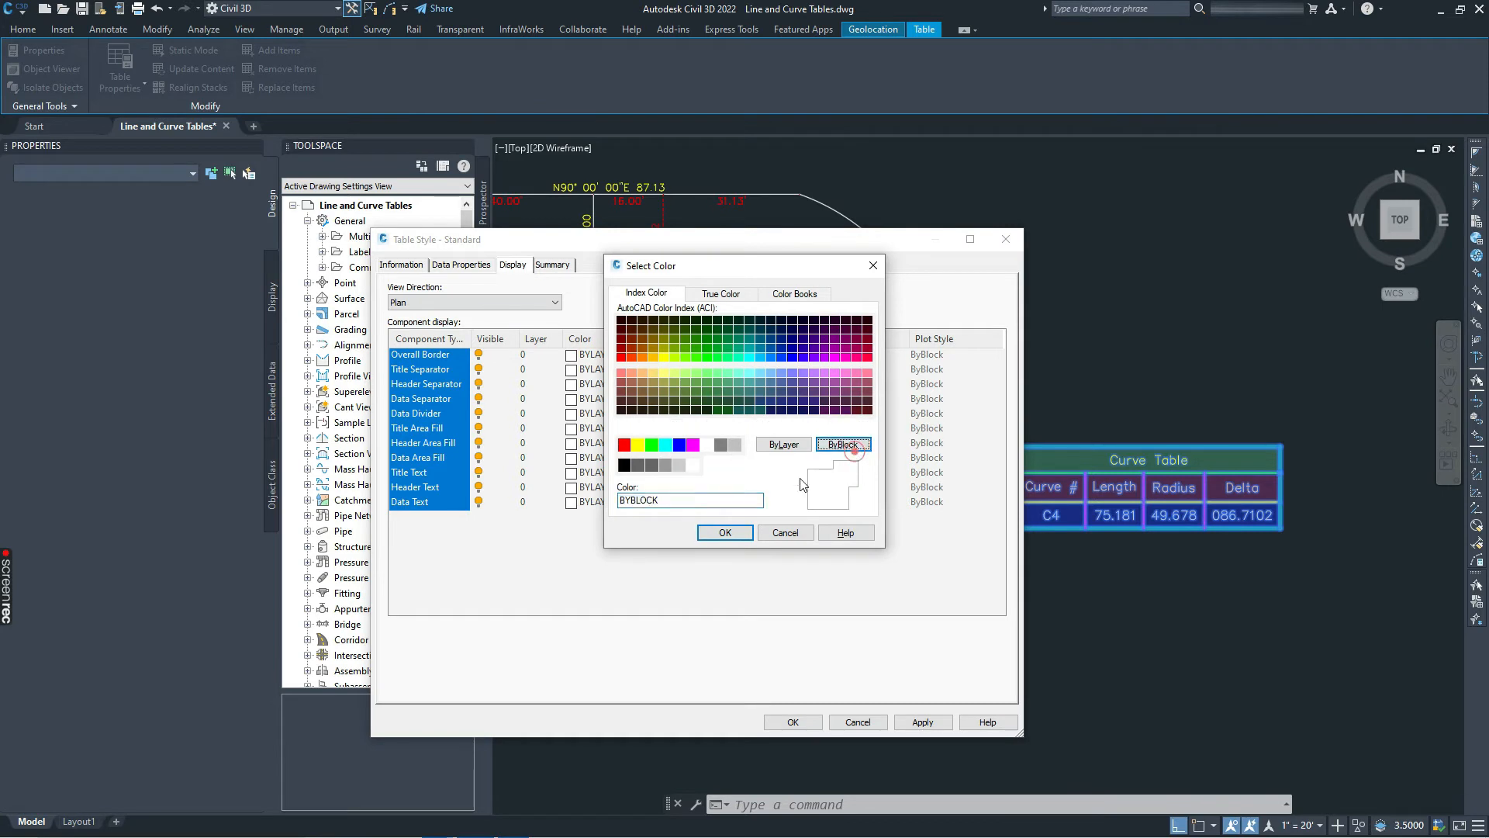
pyautogui.click(721, 533)
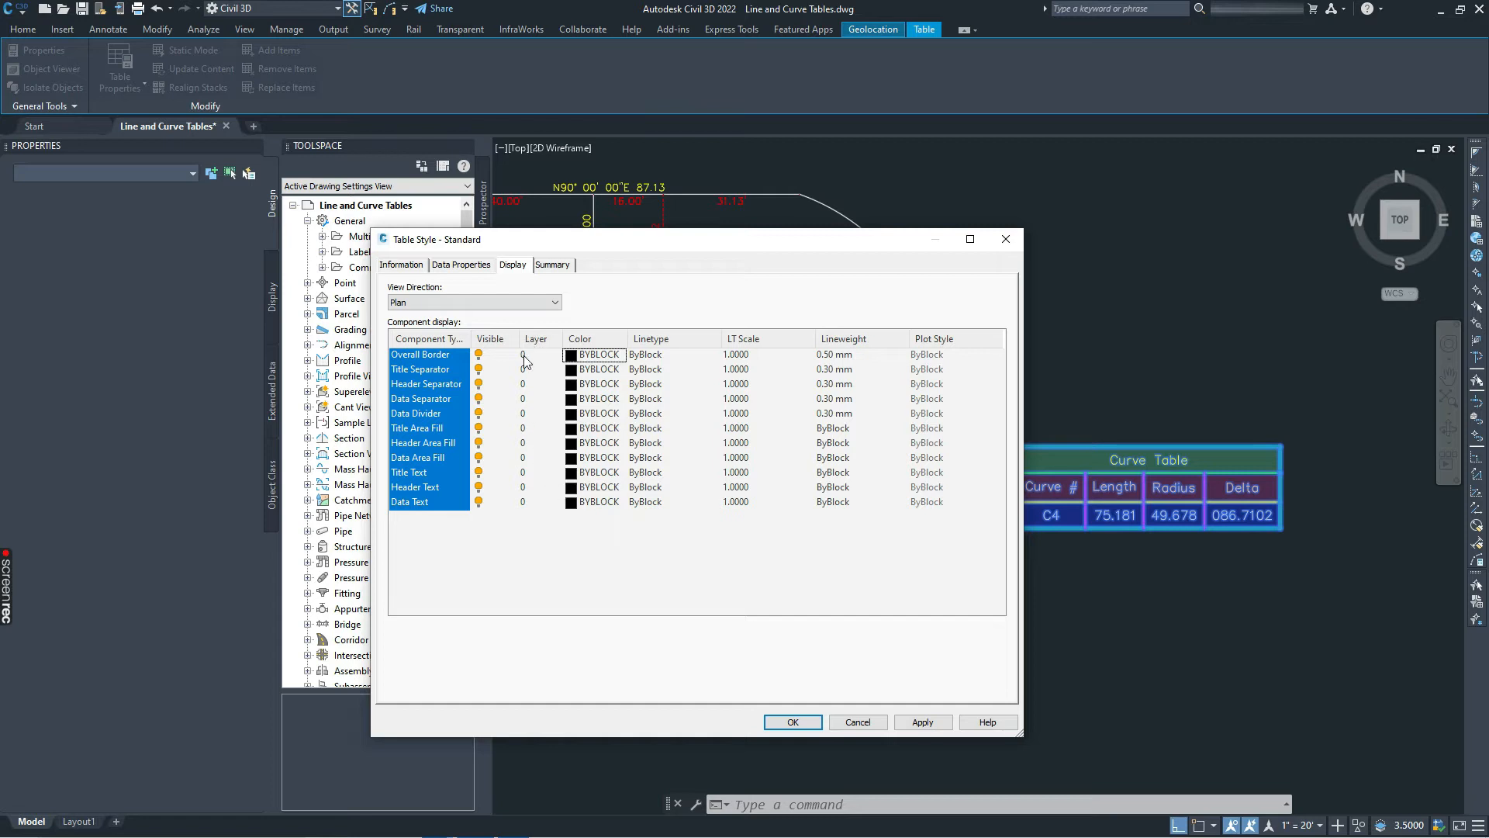
# Step: Turn off the visibility of the Title, Header and Data Area Fill components and apply the change
pyautogui.click(417, 429)
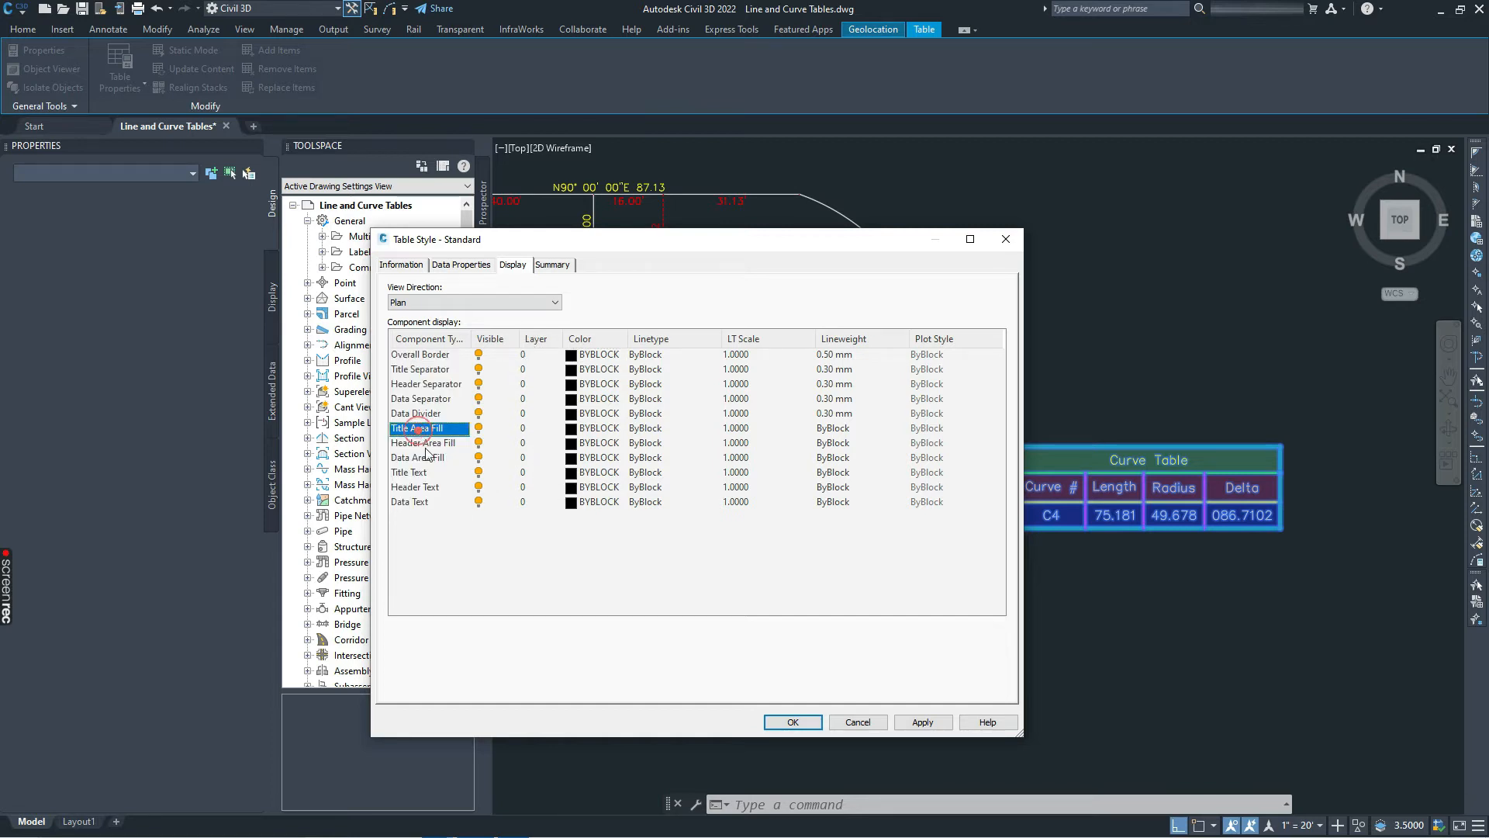
pyautogui.keyDown('shift'); pyautogui.click(429, 458); pyautogui.keyUp('shift')
pyautogui.click(418, 429)
pyautogui.keyDown('shift'); pyautogui.click(427, 458); pyautogui.keyUp('shift')
pyautogui.click(421, 428)
pyautogui.click(479, 428)
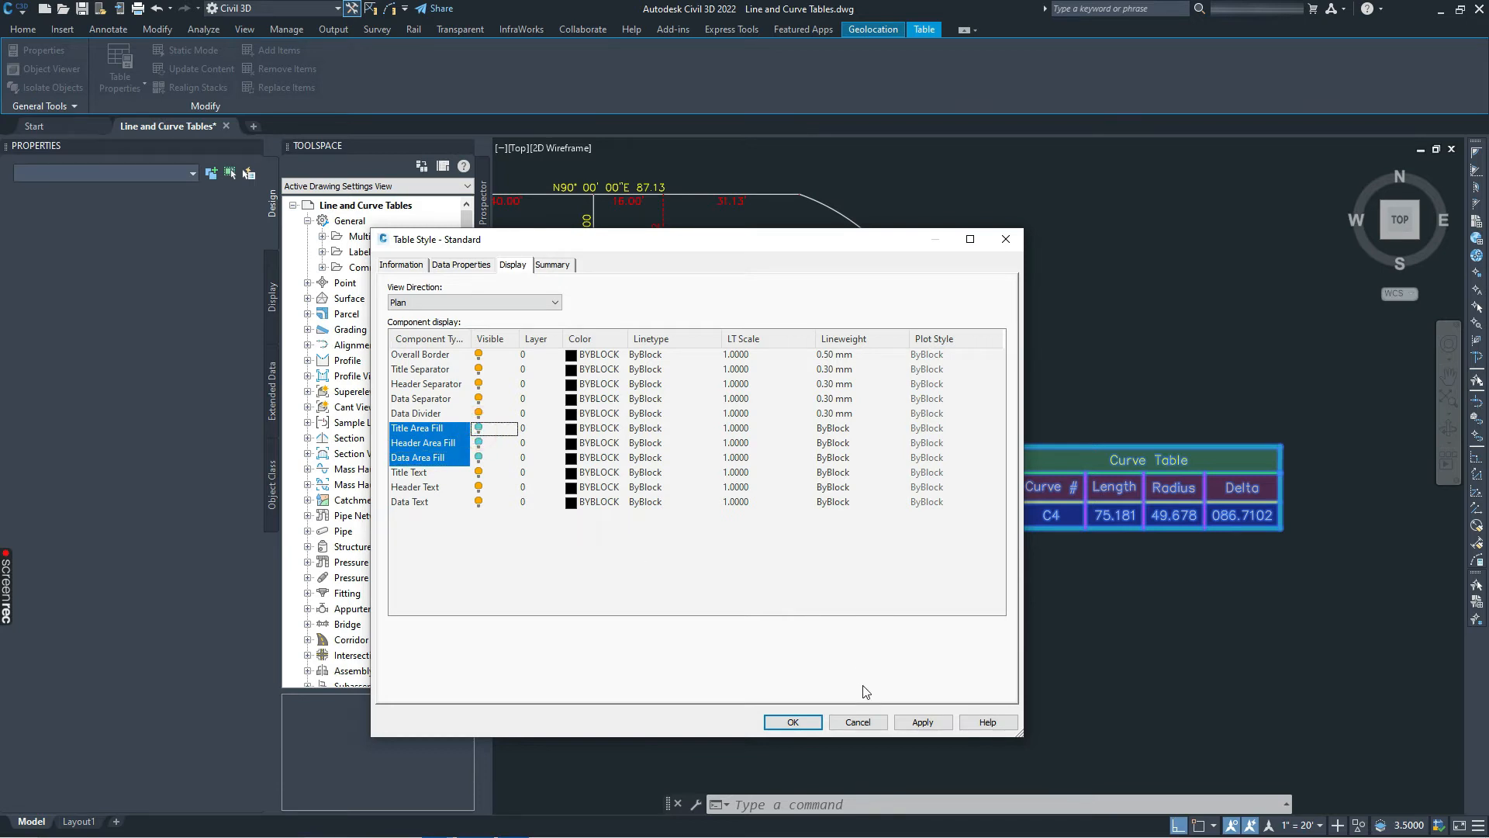
pyautogui.click(920, 720)
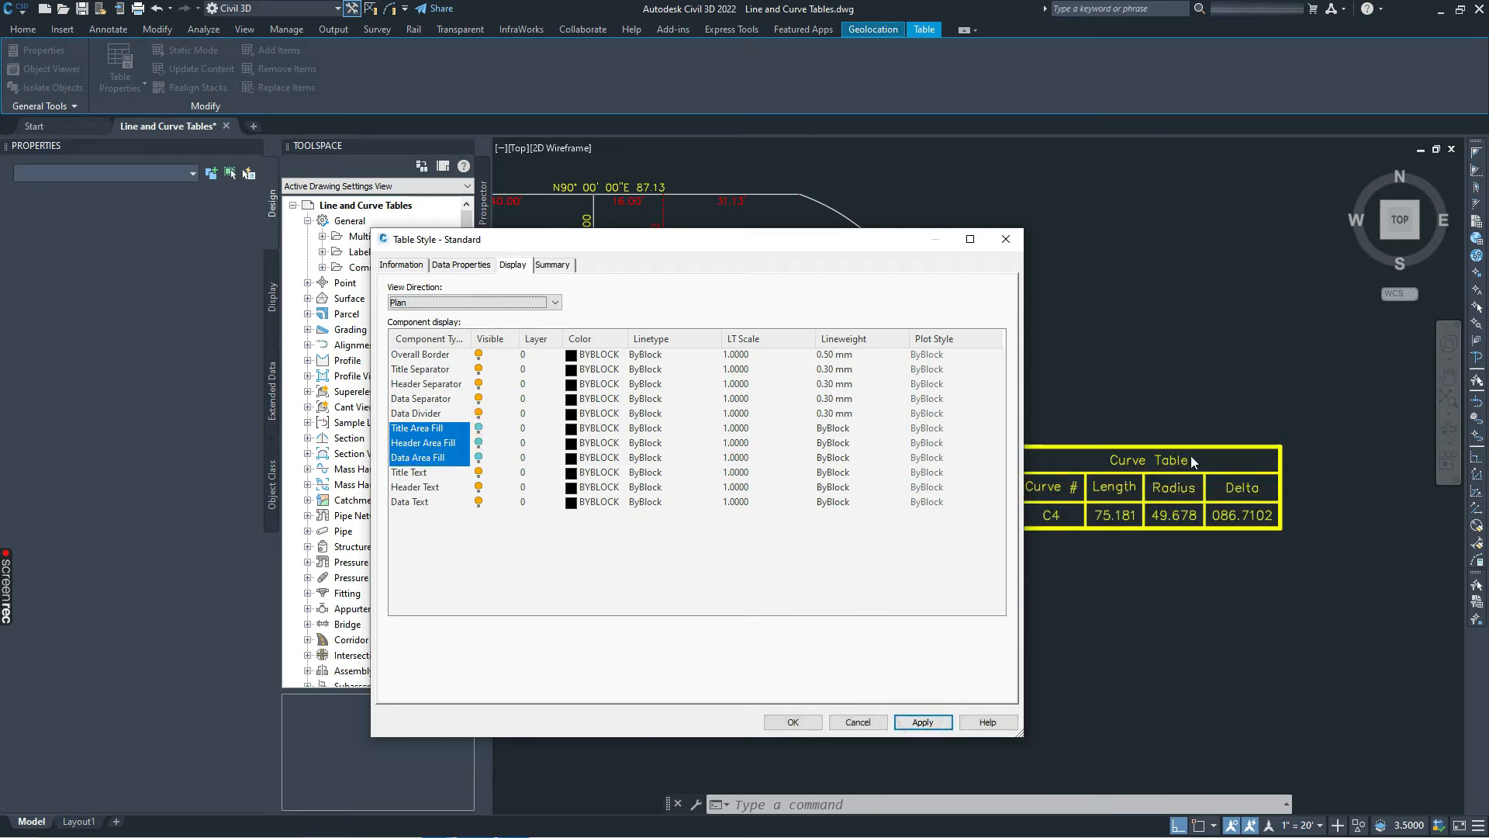
# Step: Set the table style's title text height to 0.1200" and its header and data text heights to 0.0800"
pyautogui.click(469, 266)
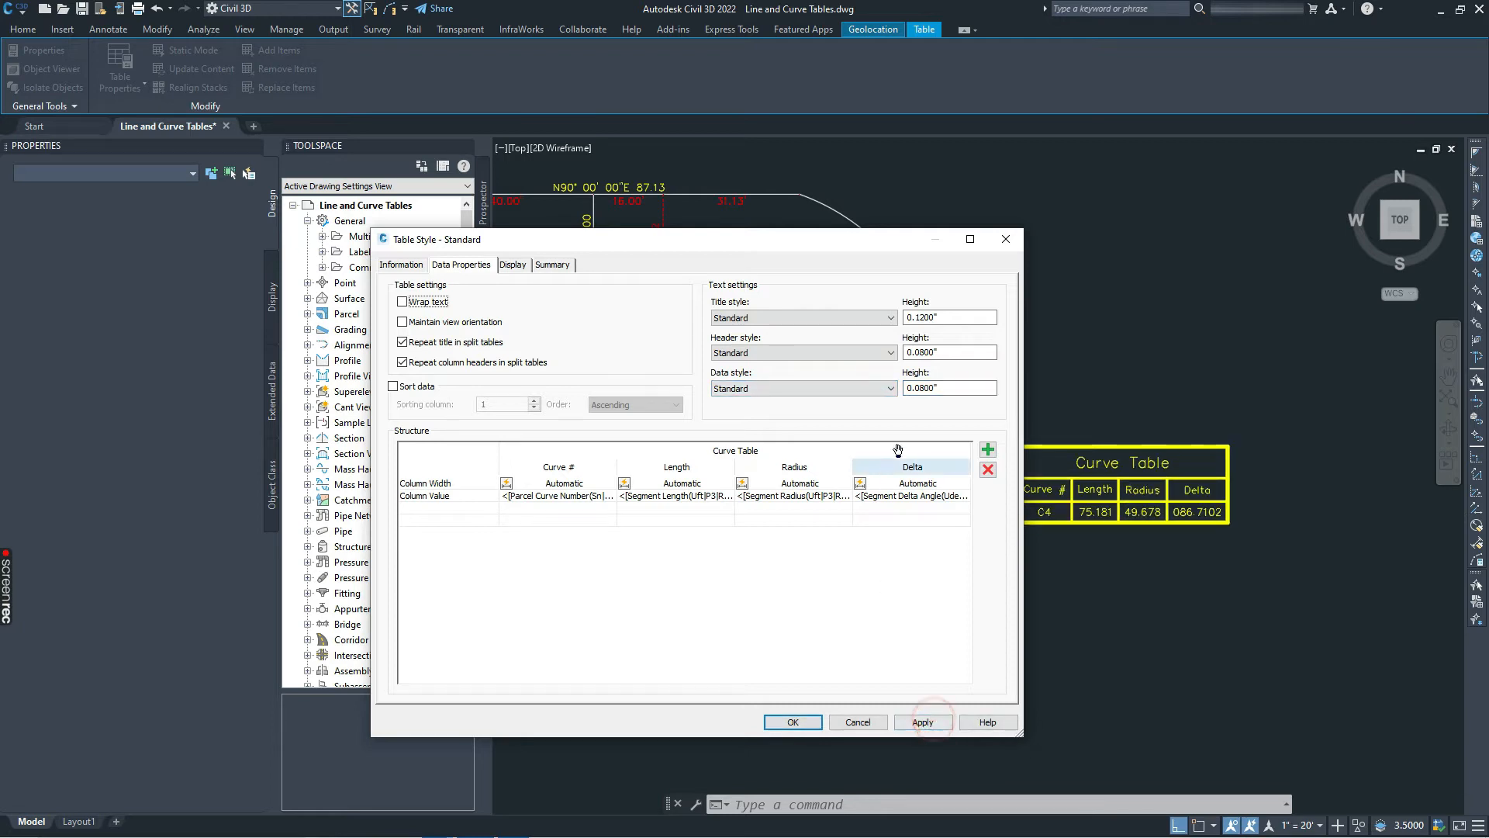
pyautogui.moveTo(889, 238); pyautogui.dragTo(817, 235)
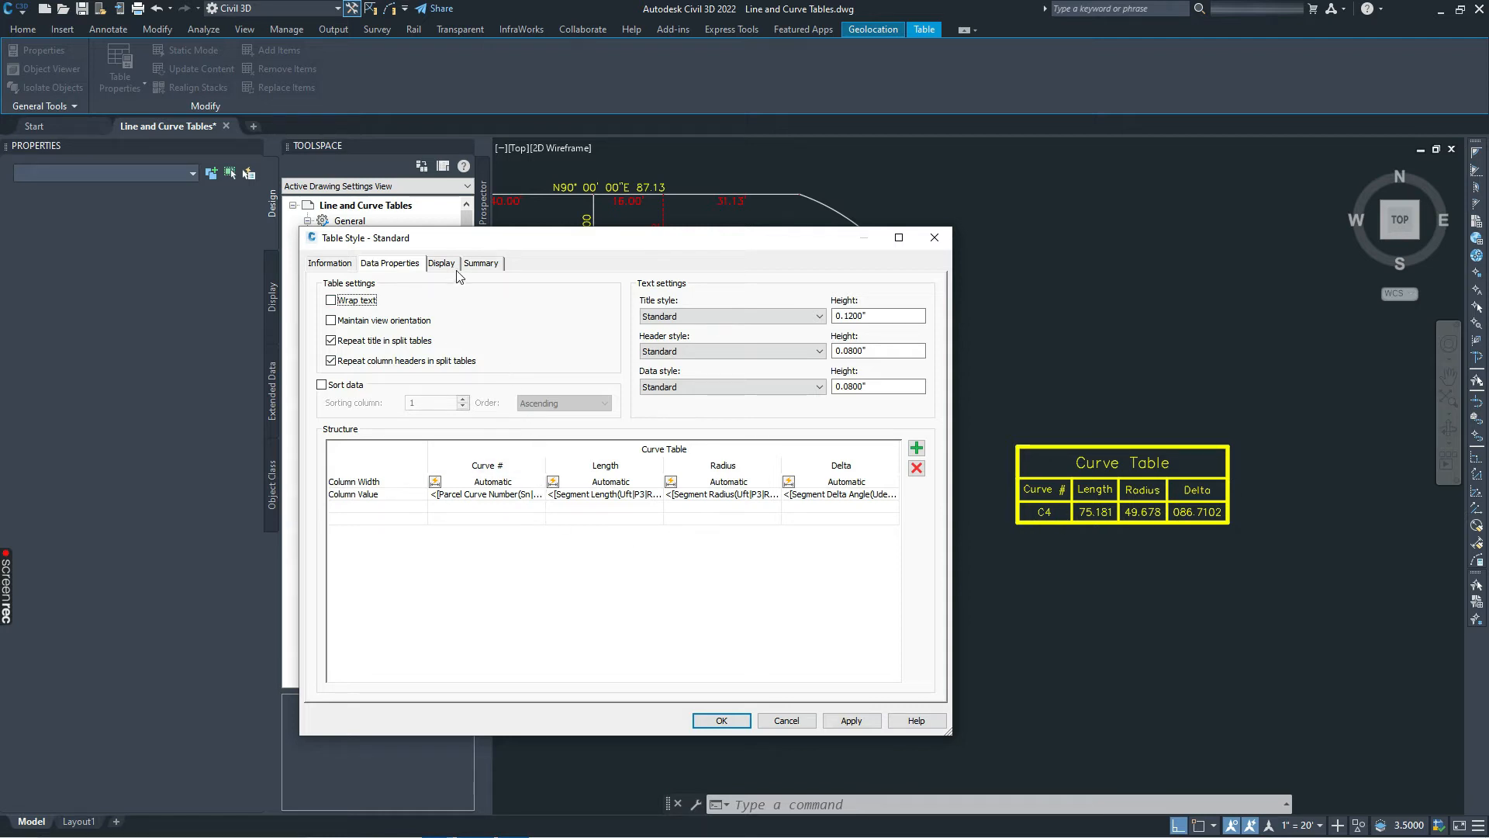
pyautogui.click(705, 316)
pyautogui.click(483, 264)
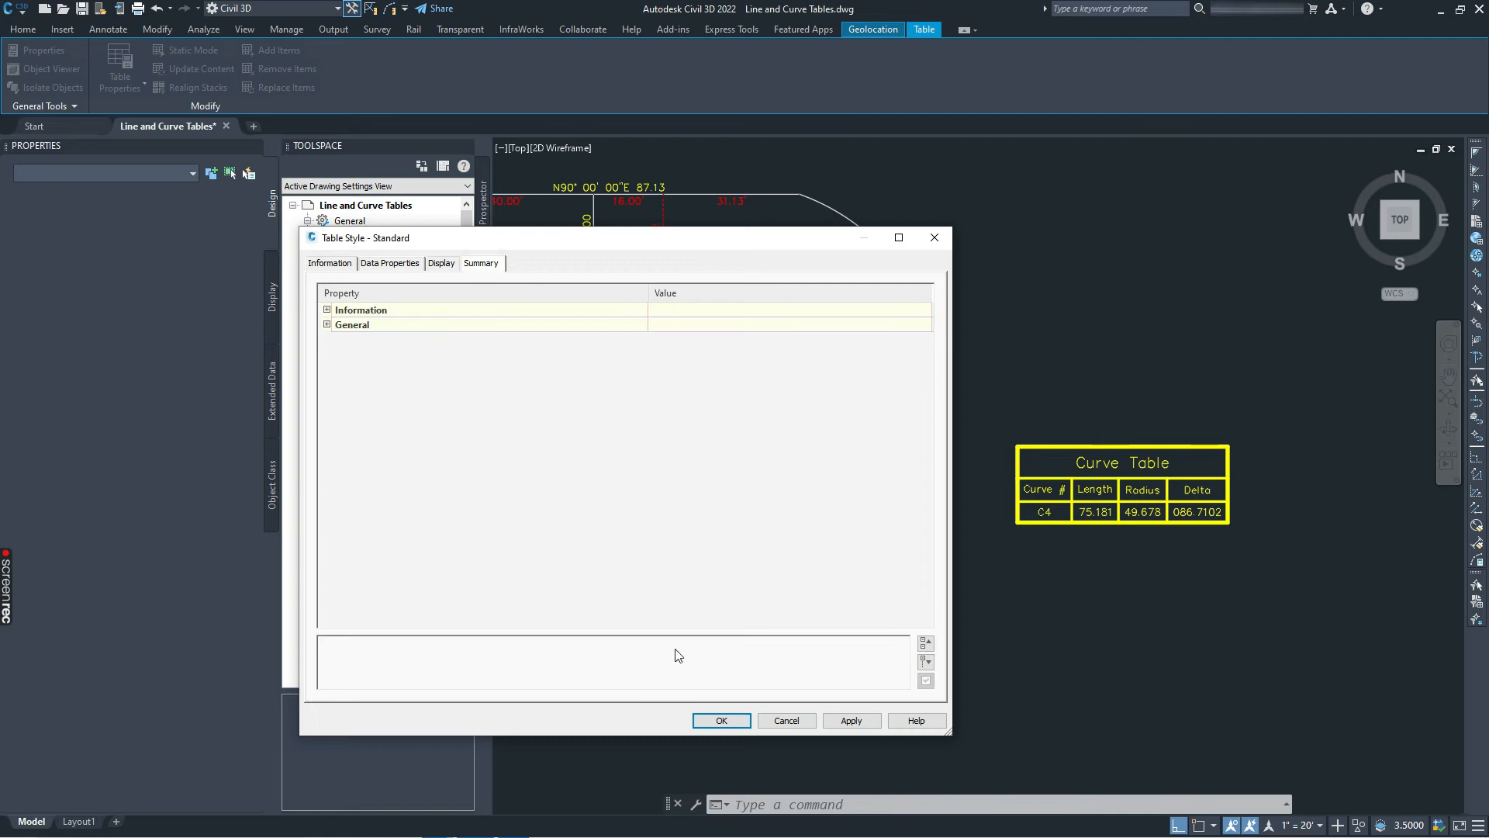
pyautogui.click(717, 722)
pyautogui.click(1071, 501)
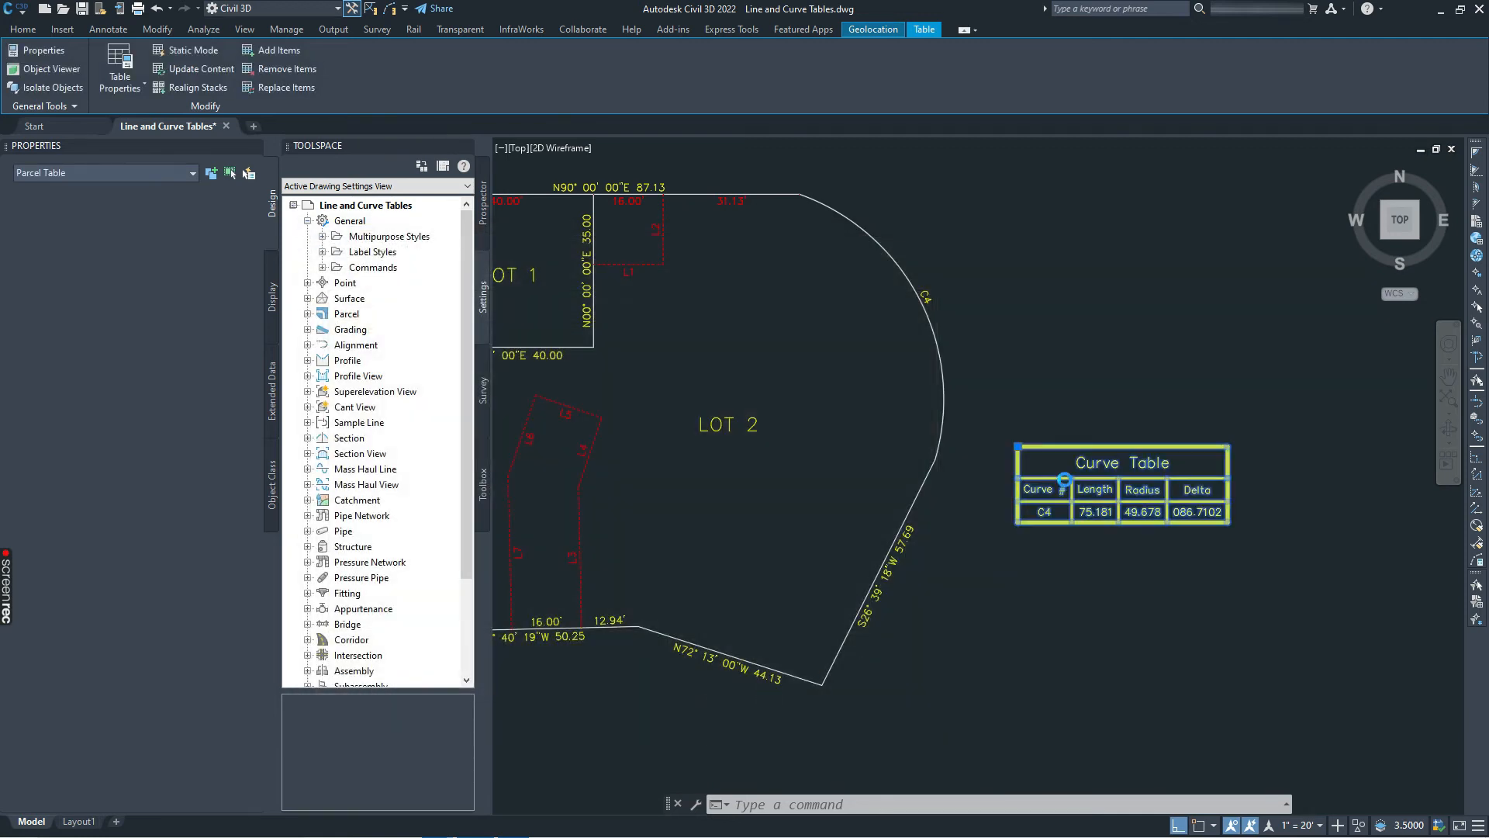
pyautogui.press('Escape')
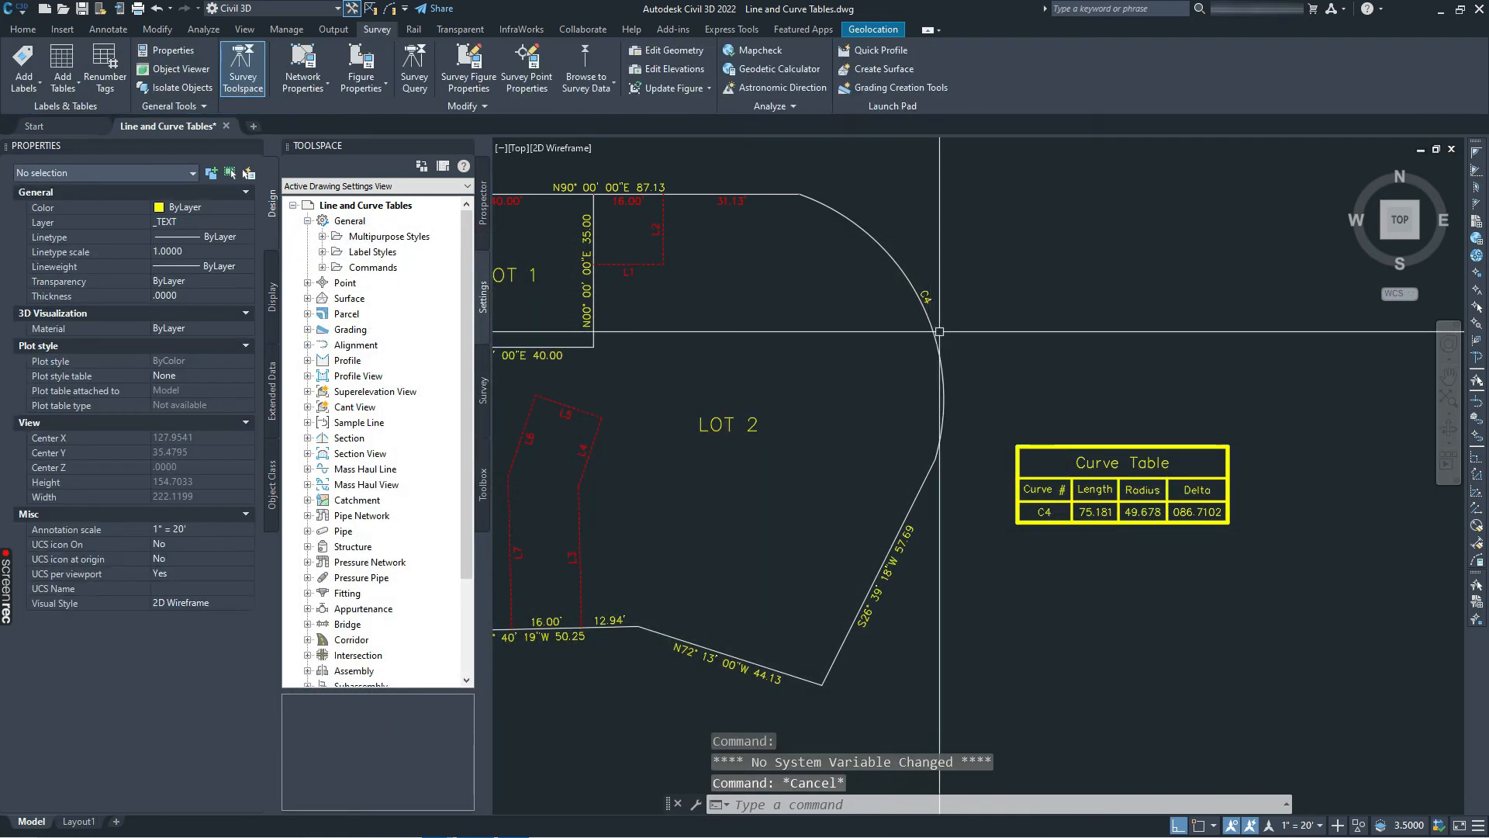
# Step: Inspect the tag label on Lot 2's curve and its label properties
pyautogui.scroll(3, 736, 349)
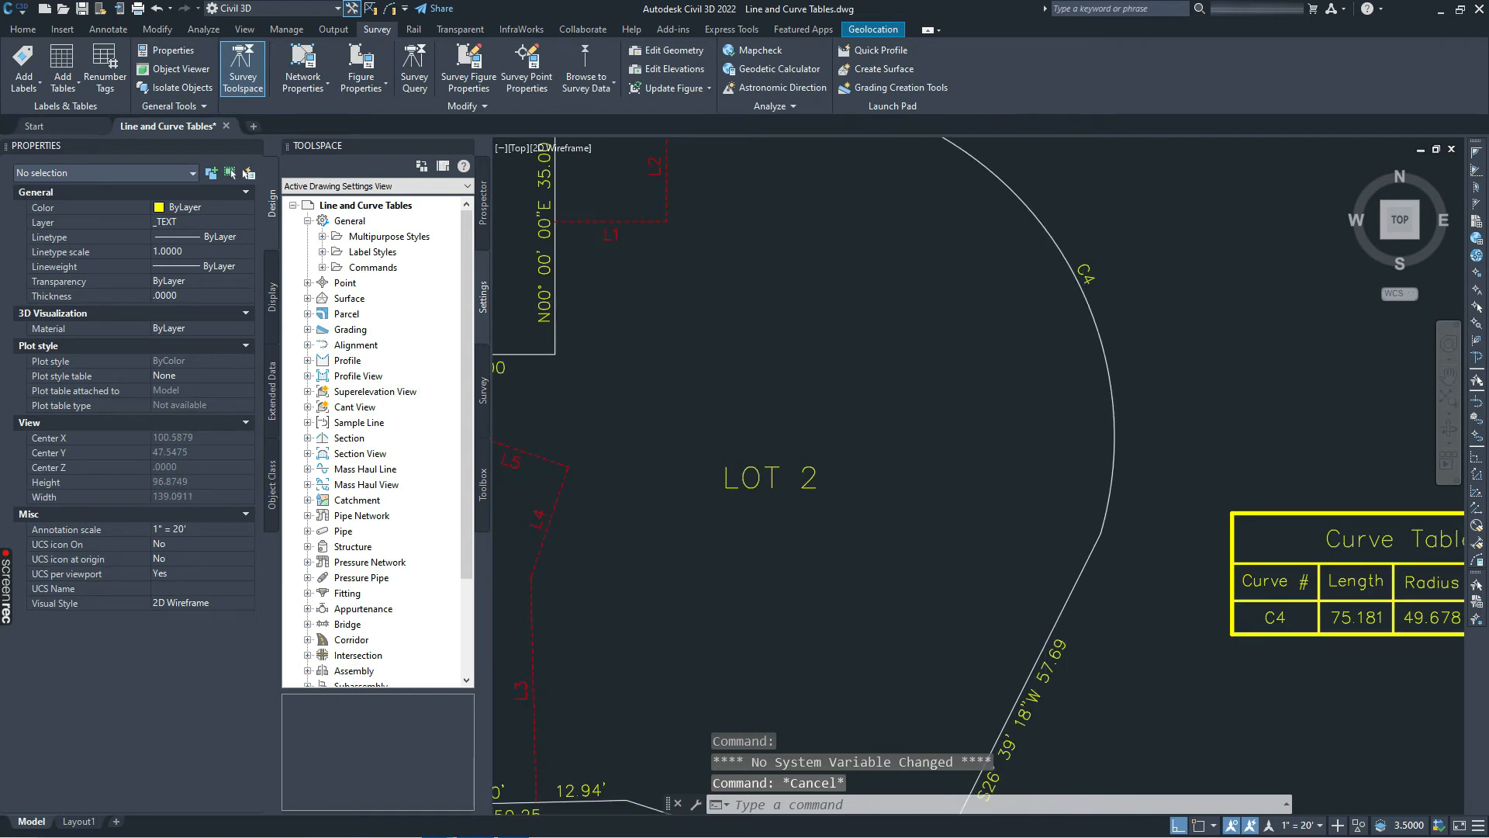
pyautogui.scroll(-4, 1096, 290)
pyautogui.scroll(4, 1083, 290)
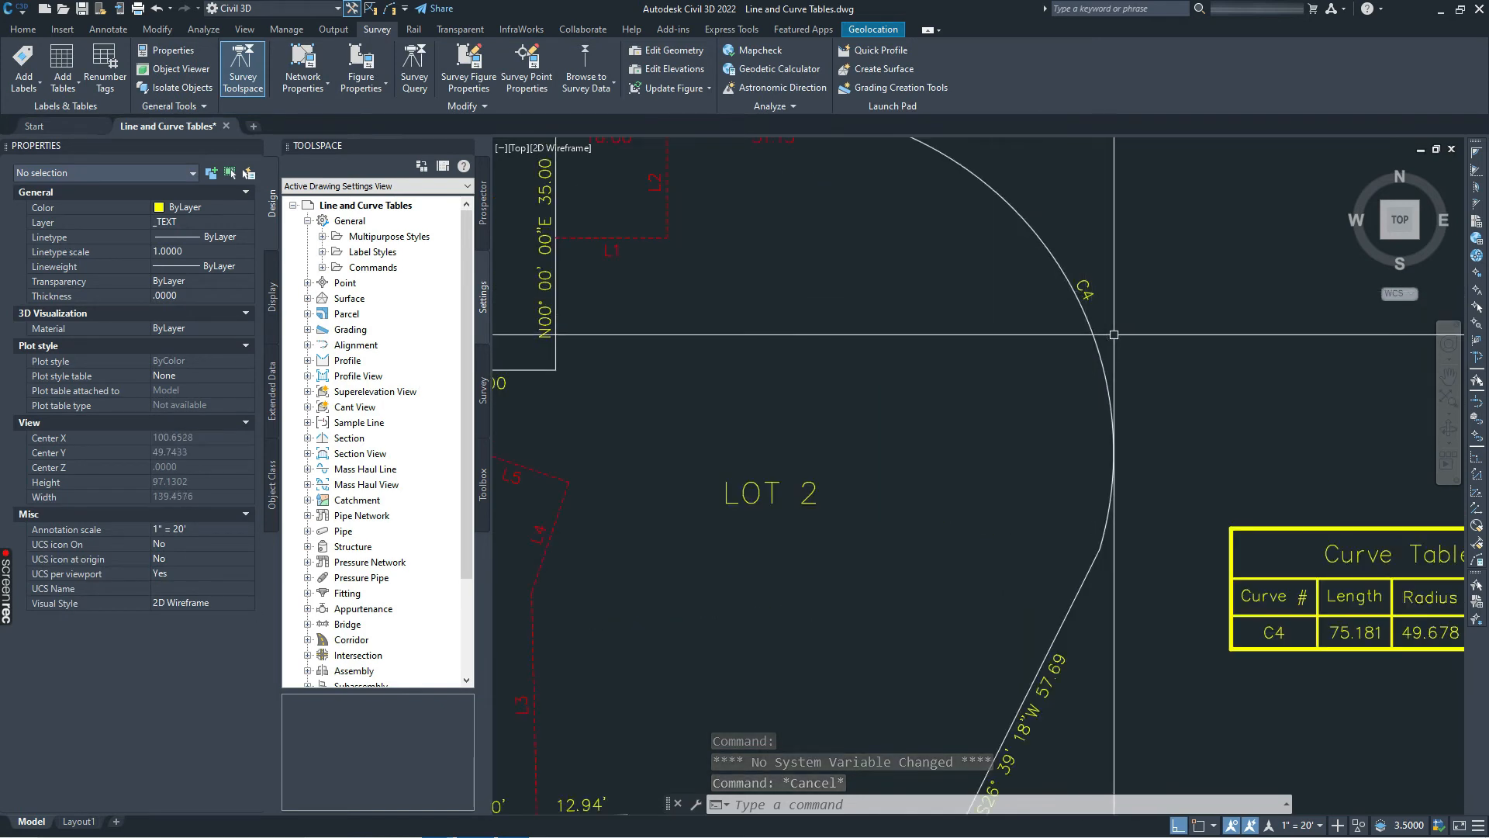
pyautogui.click(1087, 290)
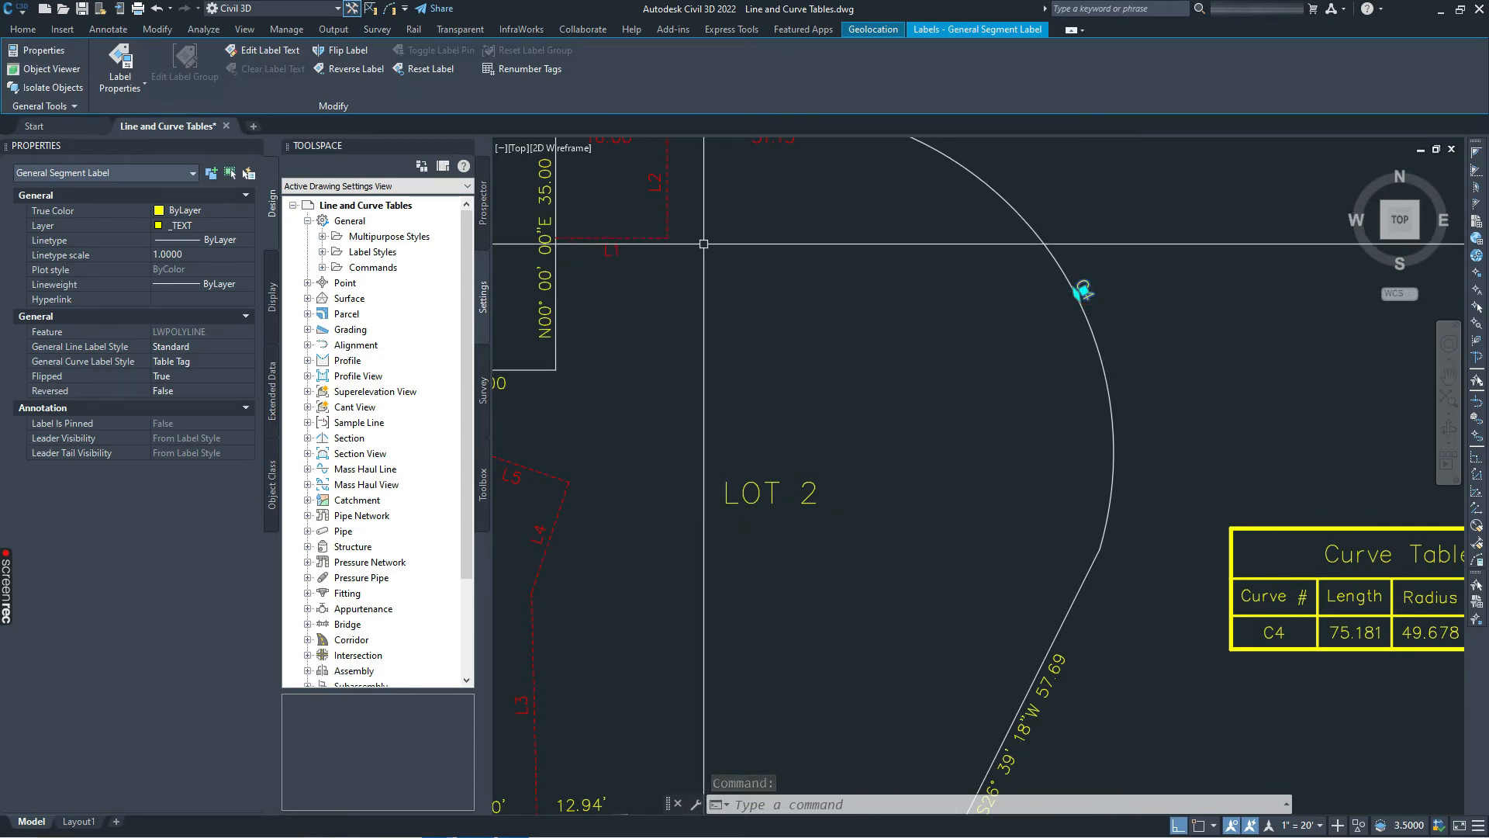
pyautogui.press('Escape')
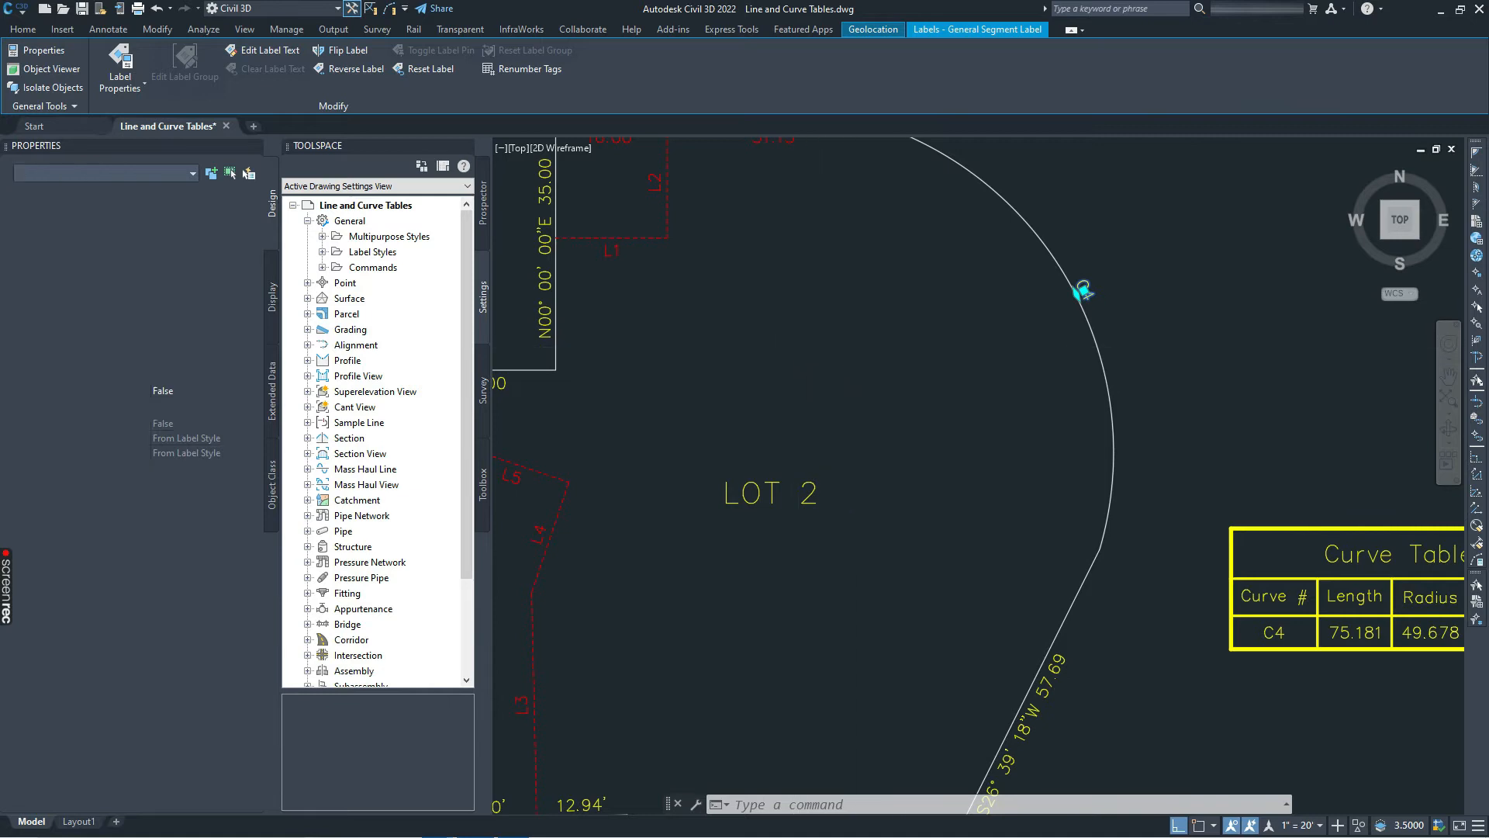
pyautogui.click(1112, 277)
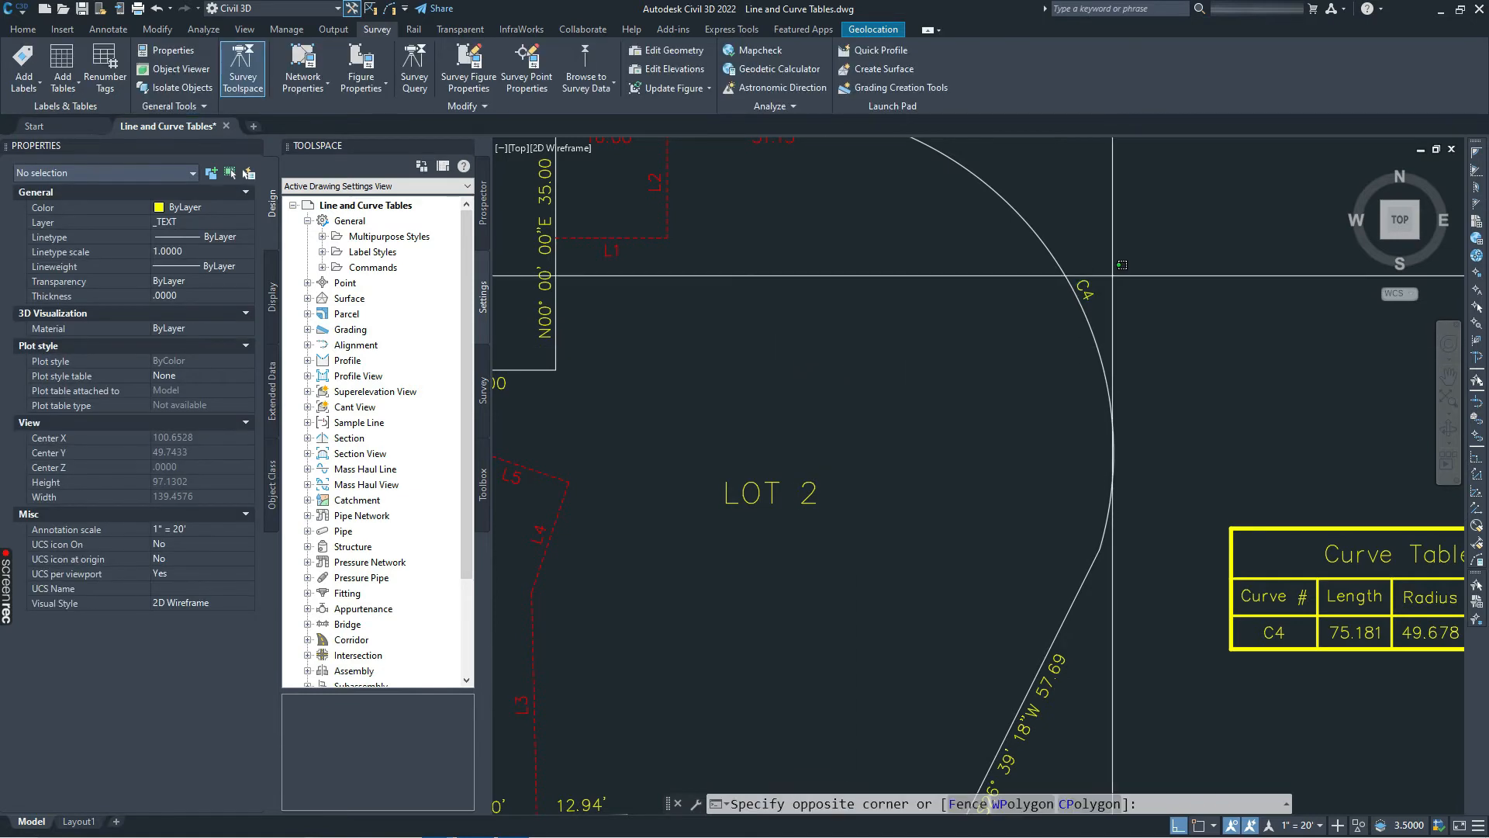
pyautogui.press('Escape')
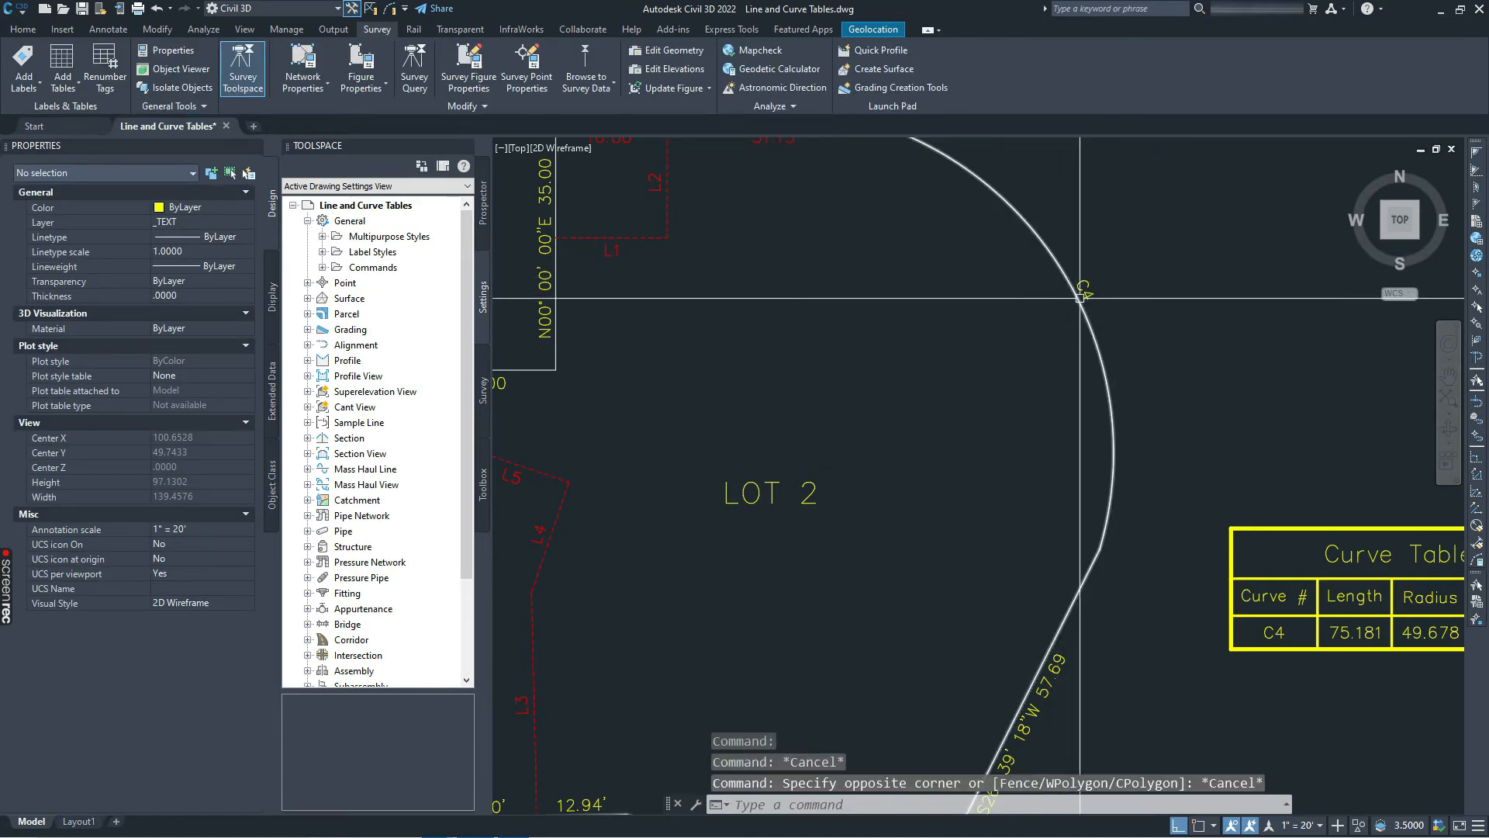
pyautogui.scroll(-4, 1066, 306)
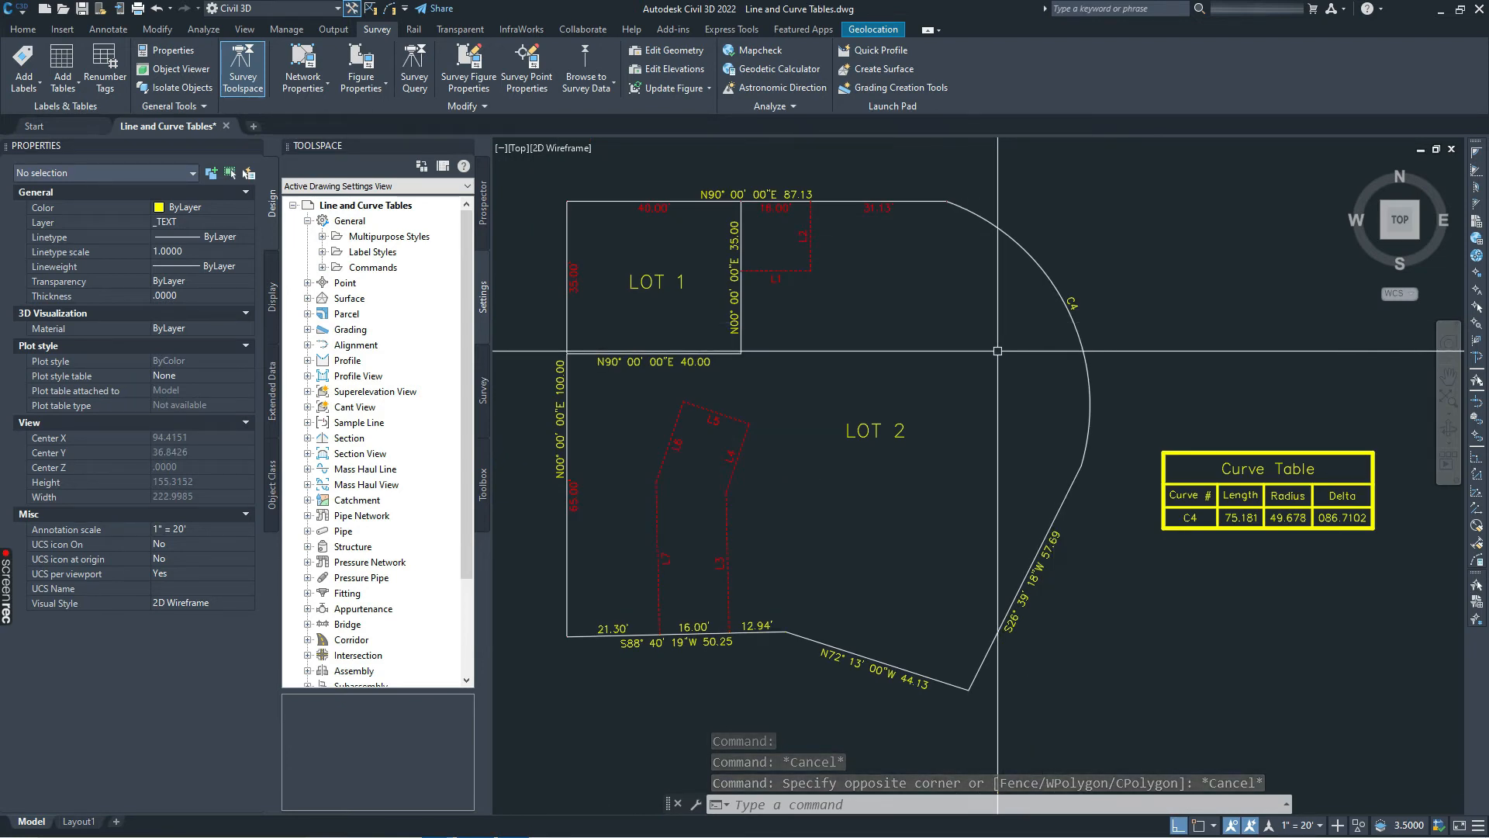
pyautogui.scroll(2, 1072, 304)
pyautogui.click(1072, 304)
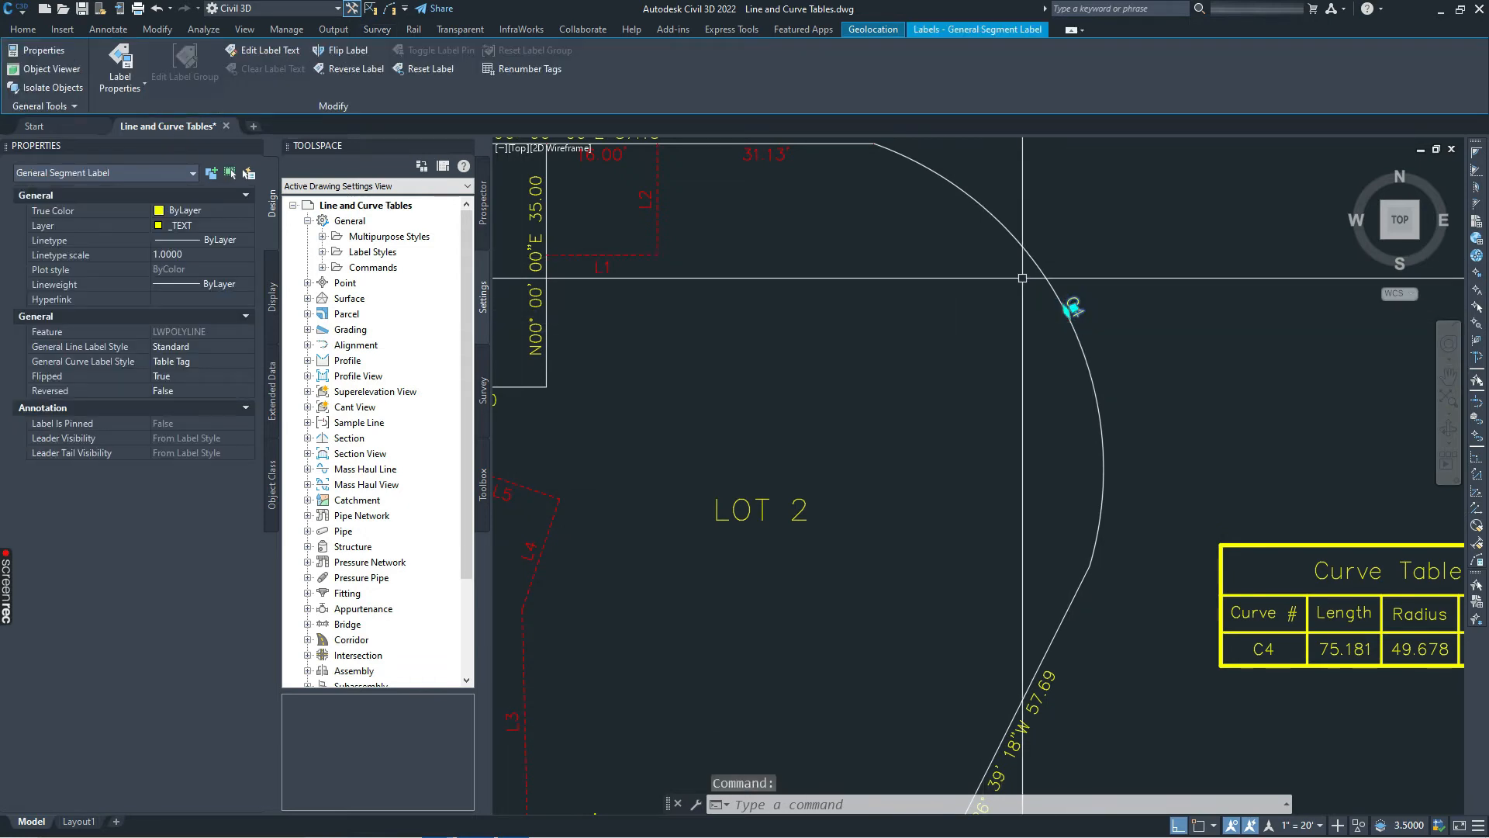
pyautogui.click(1097, 313)
pyautogui.press('Escape')
pyautogui.press('Escape')
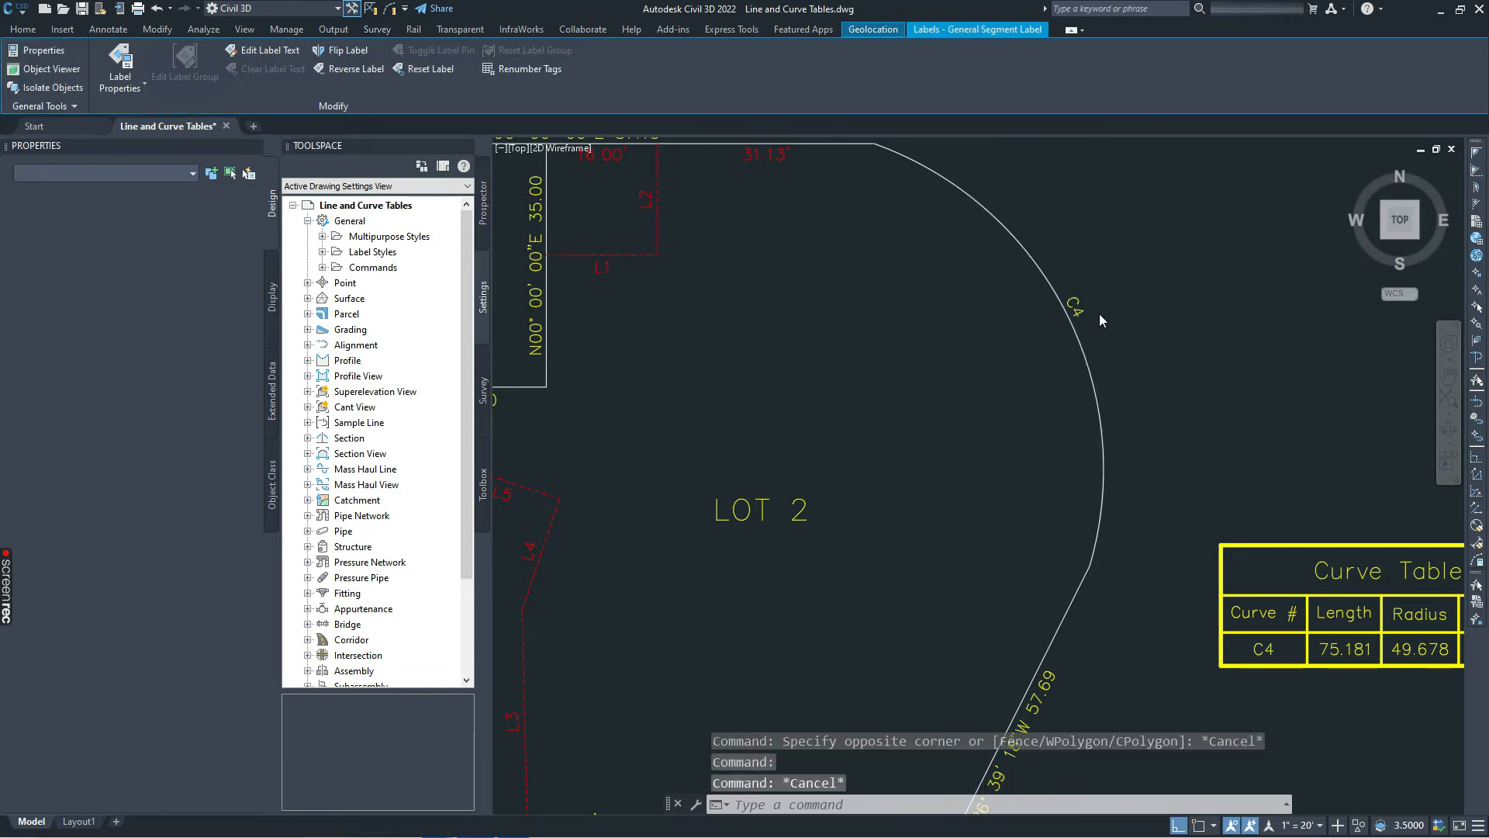
pyautogui.click(827, 312)
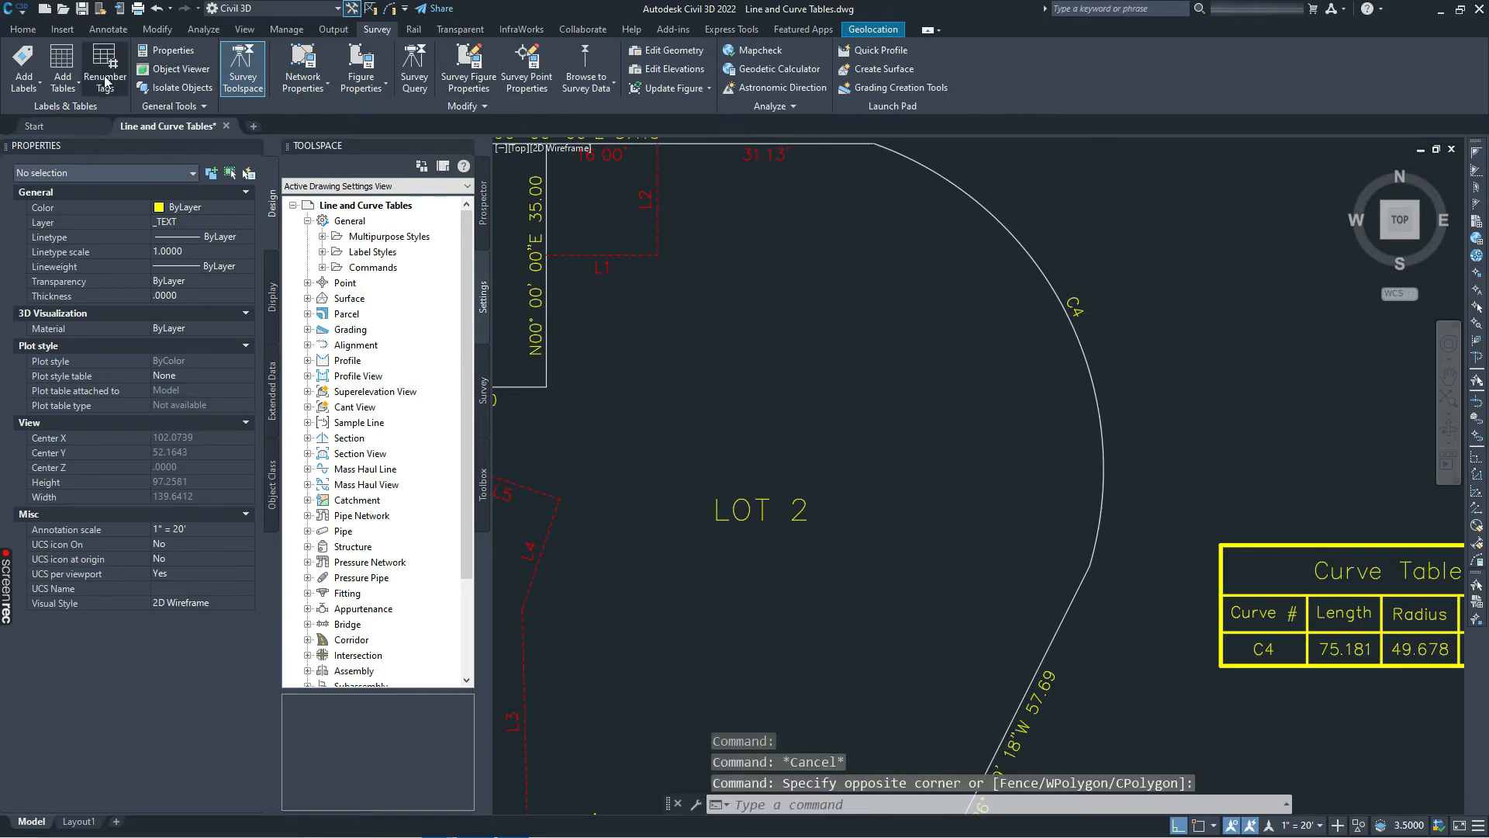
# Step: Renumber the tag label on Lot 2's curve as C1
pyautogui.click(1081, 309)
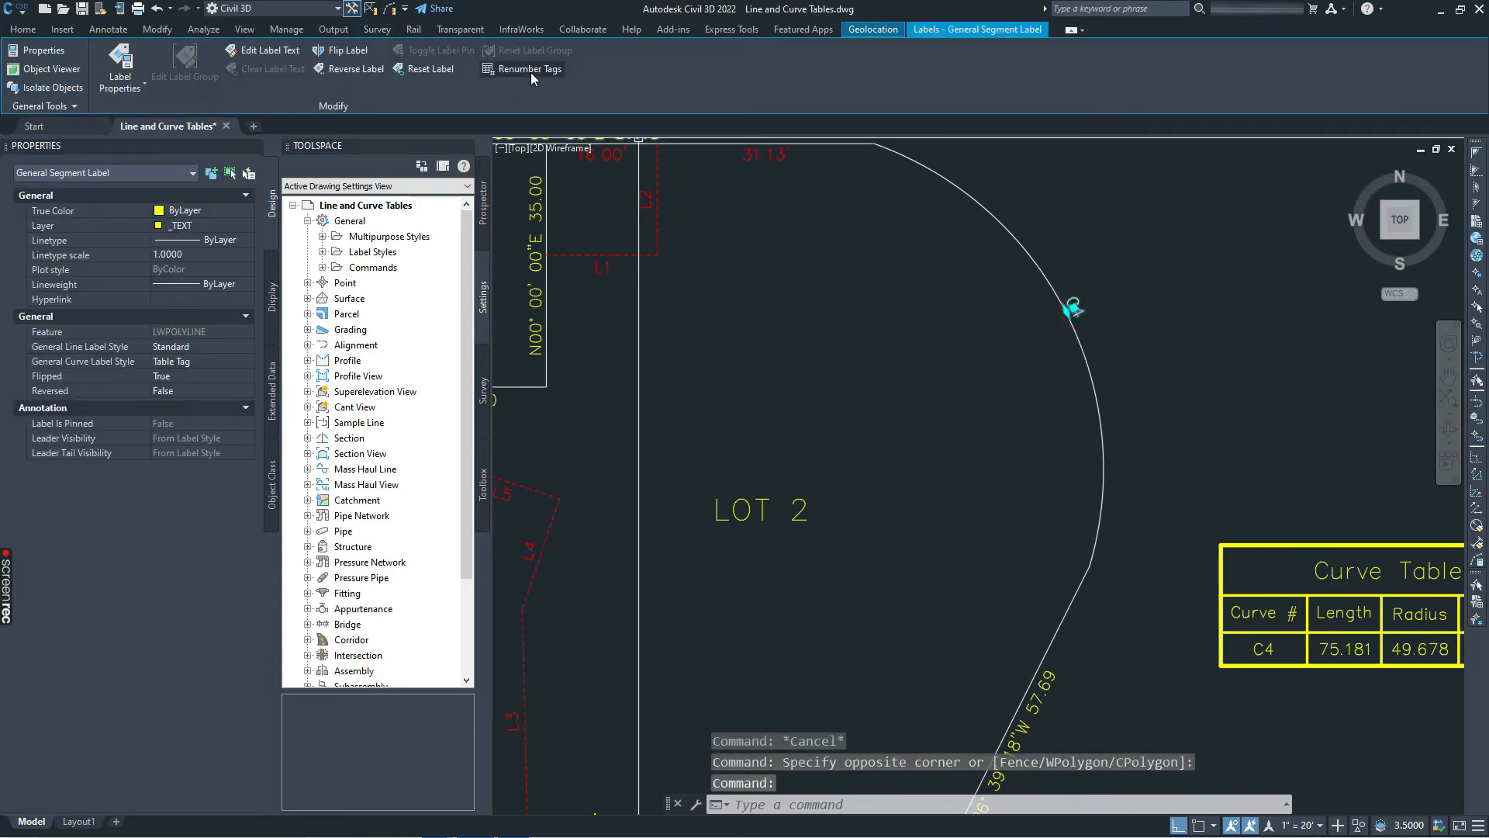
pyautogui.click(530, 69)
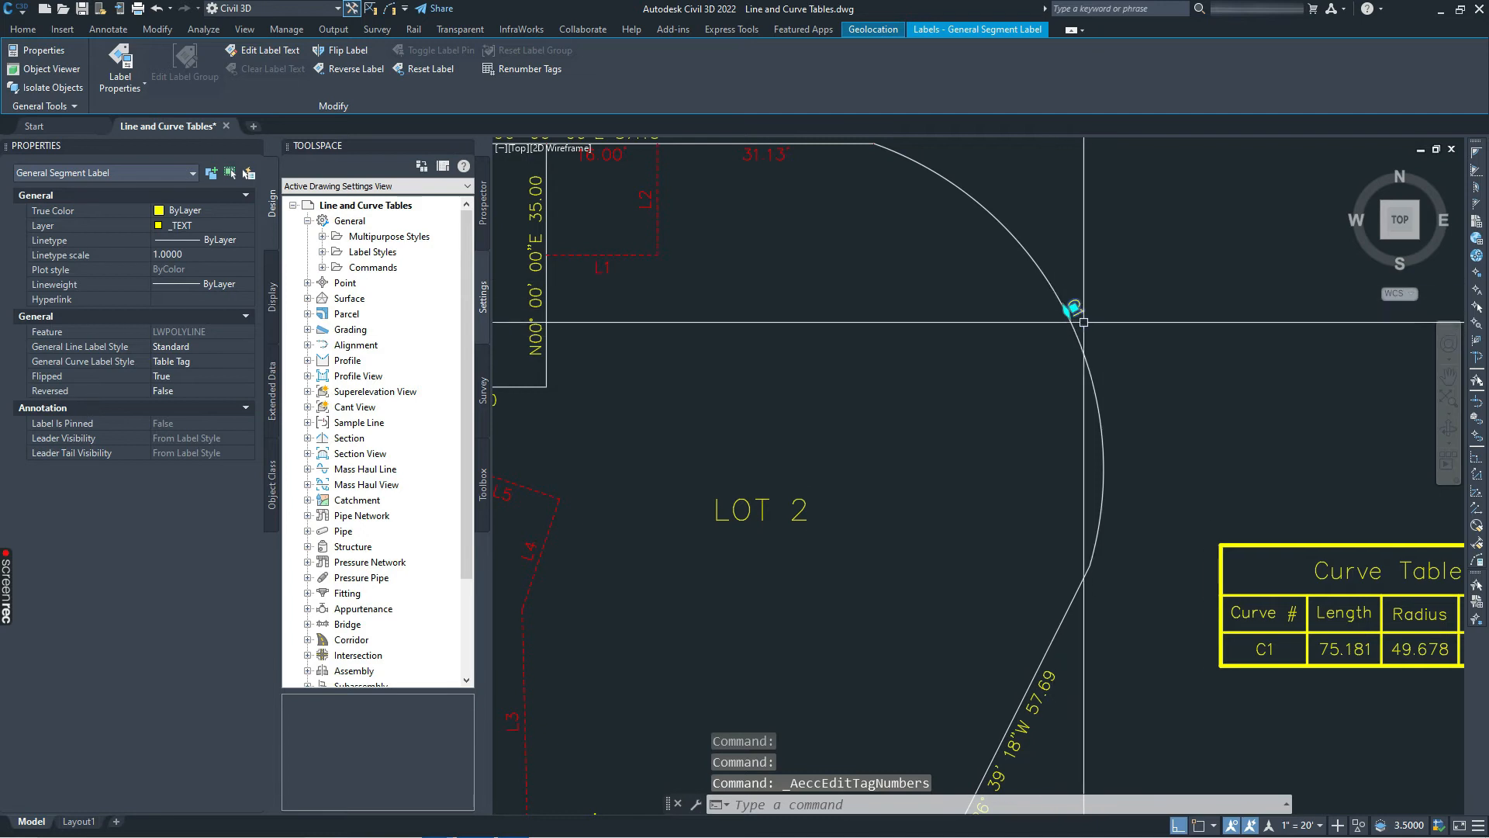
pyautogui.scroll(-2, 1067, 313)
pyautogui.press('Escape')
# Step: Move the curve table, with Ortho off, directly below the line table and align their left edges
pyautogui.moveTo(783, 305); pyautogui.dragTo(828, 285, button='middle')
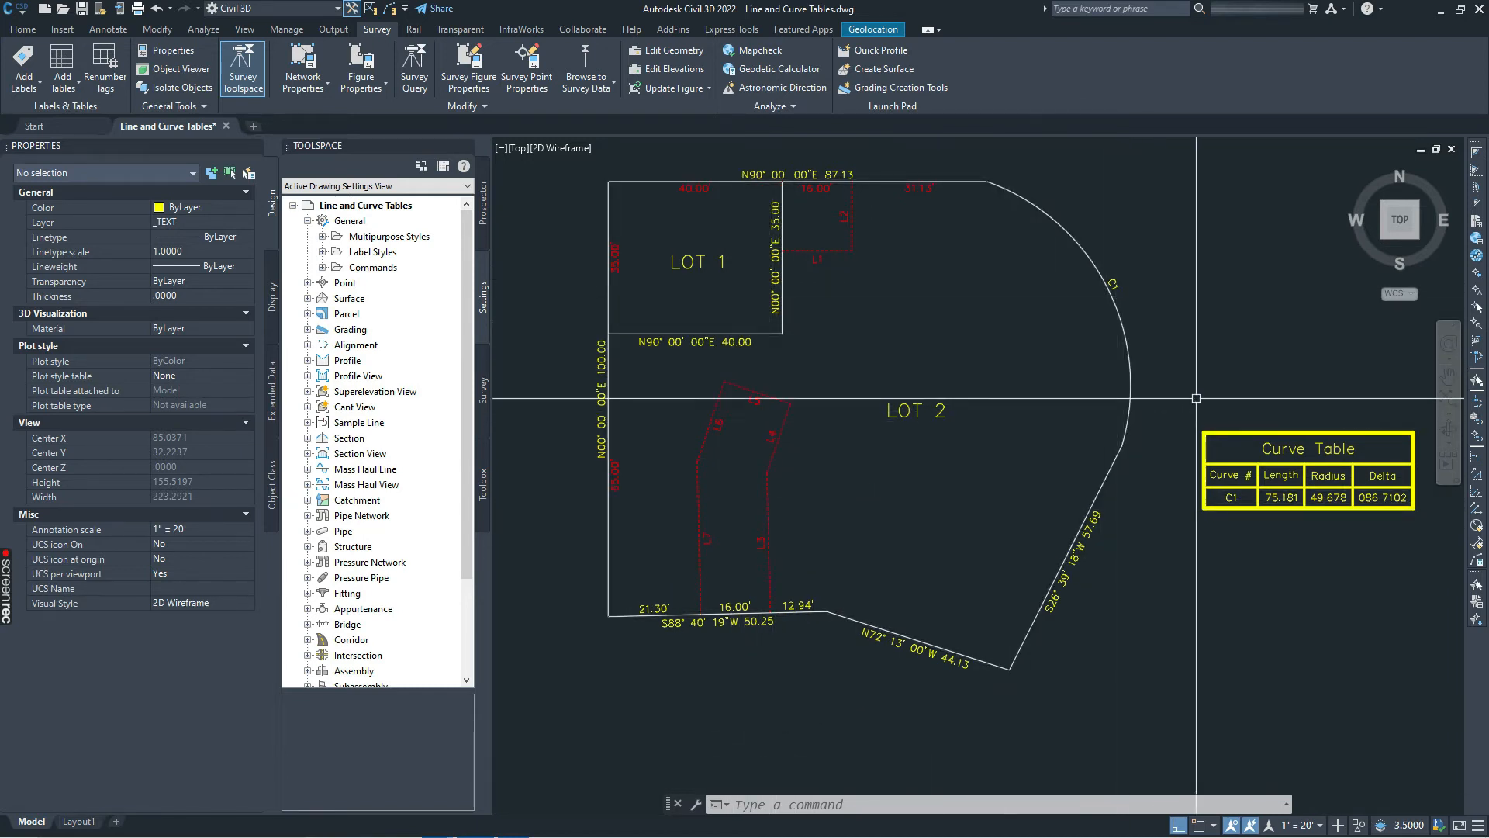
pyautogui.moveTo(1263, 491); pyautogui.dragTo(1116, 465, button='middle')
pyautogui.scroll(-4, 1040, 403)
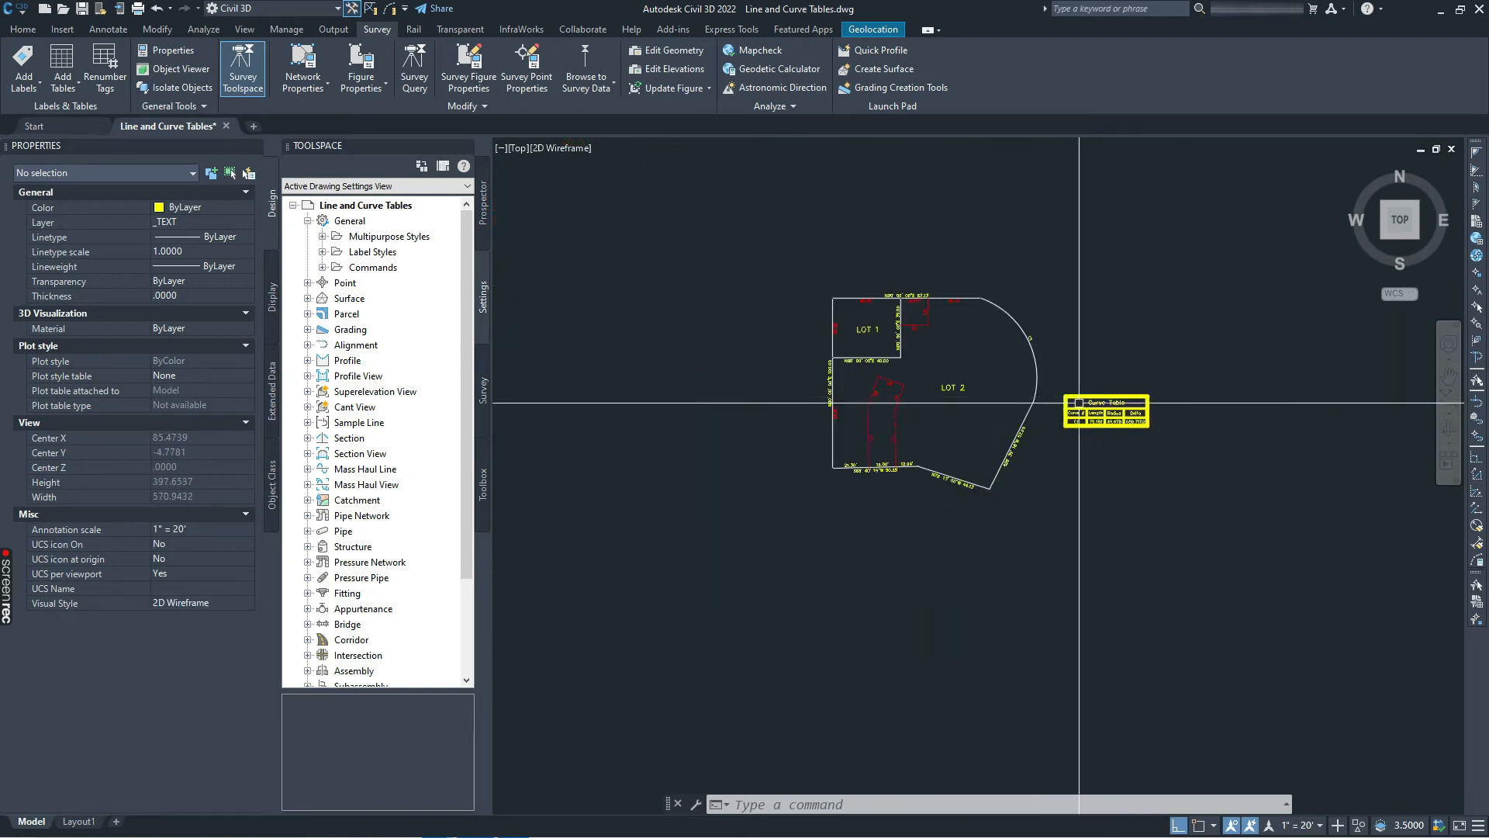
pyautogui.click(1106, 407)
pyautogui.click(1064, 396)
pyautogui.scroll(-5, 797, 322)
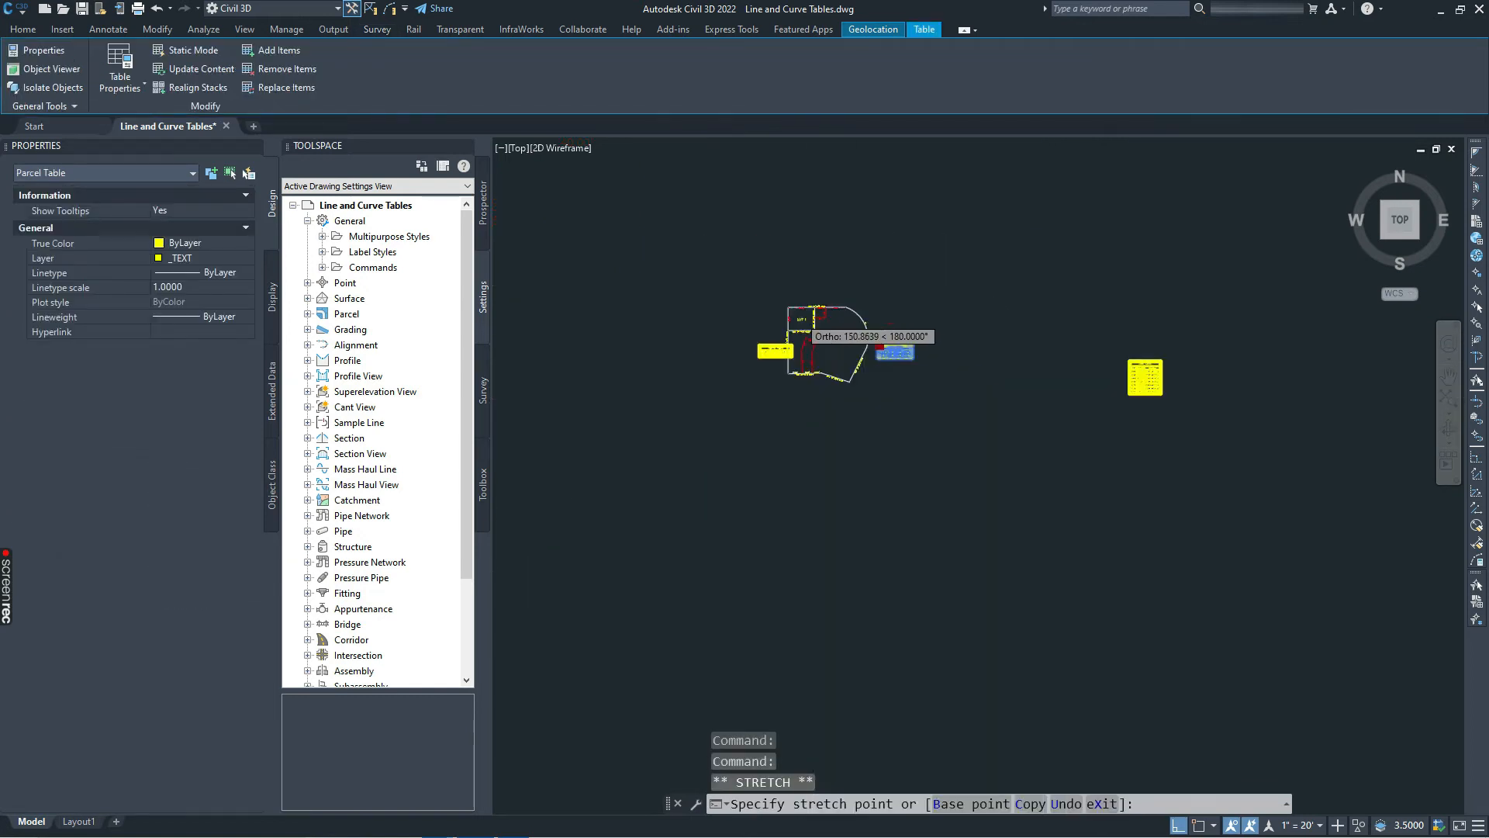
pyautogui.scroll(5, 912, 365)
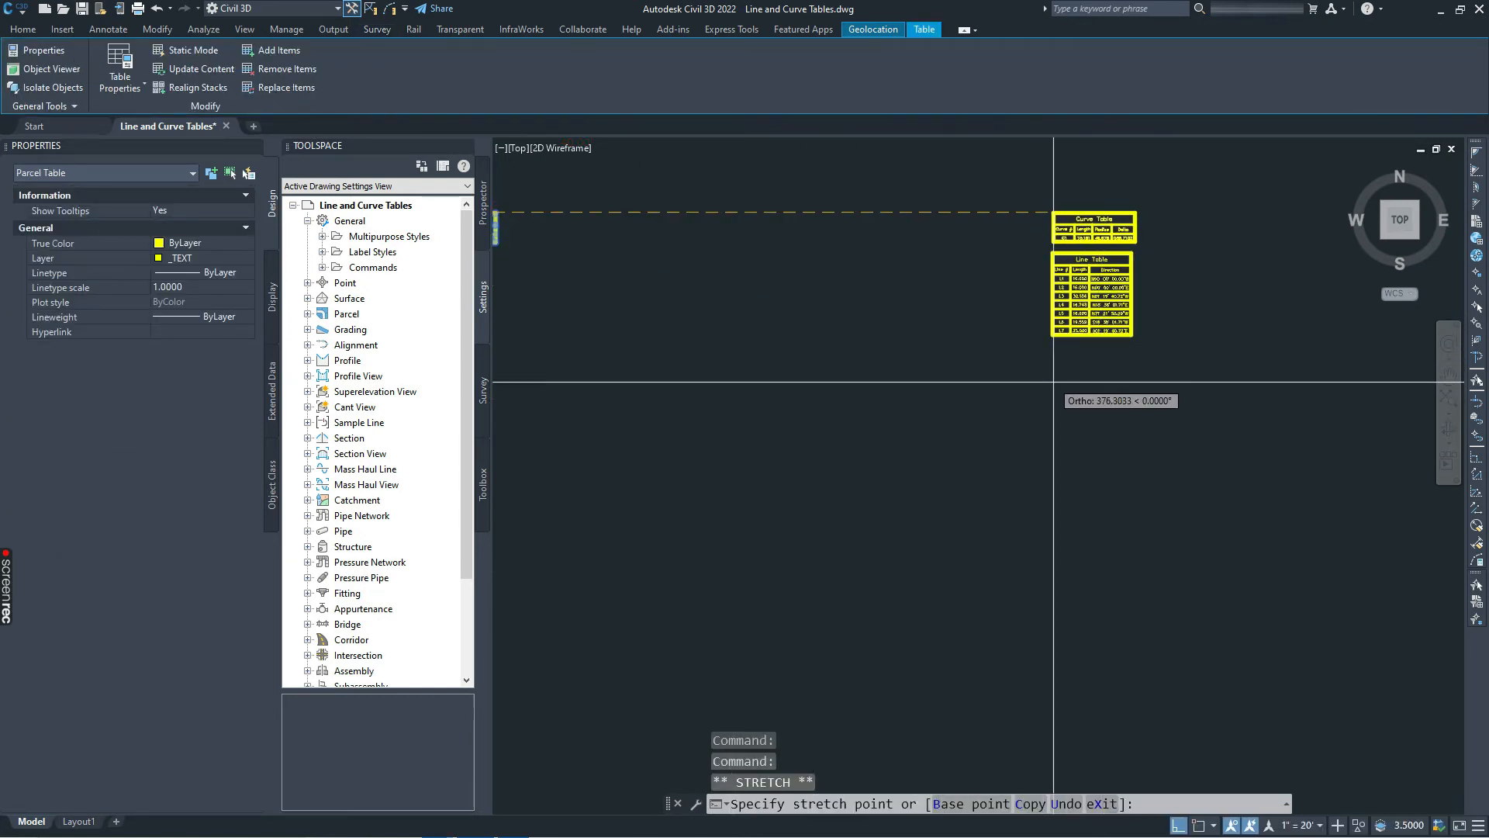
pyautogui.press('F8')
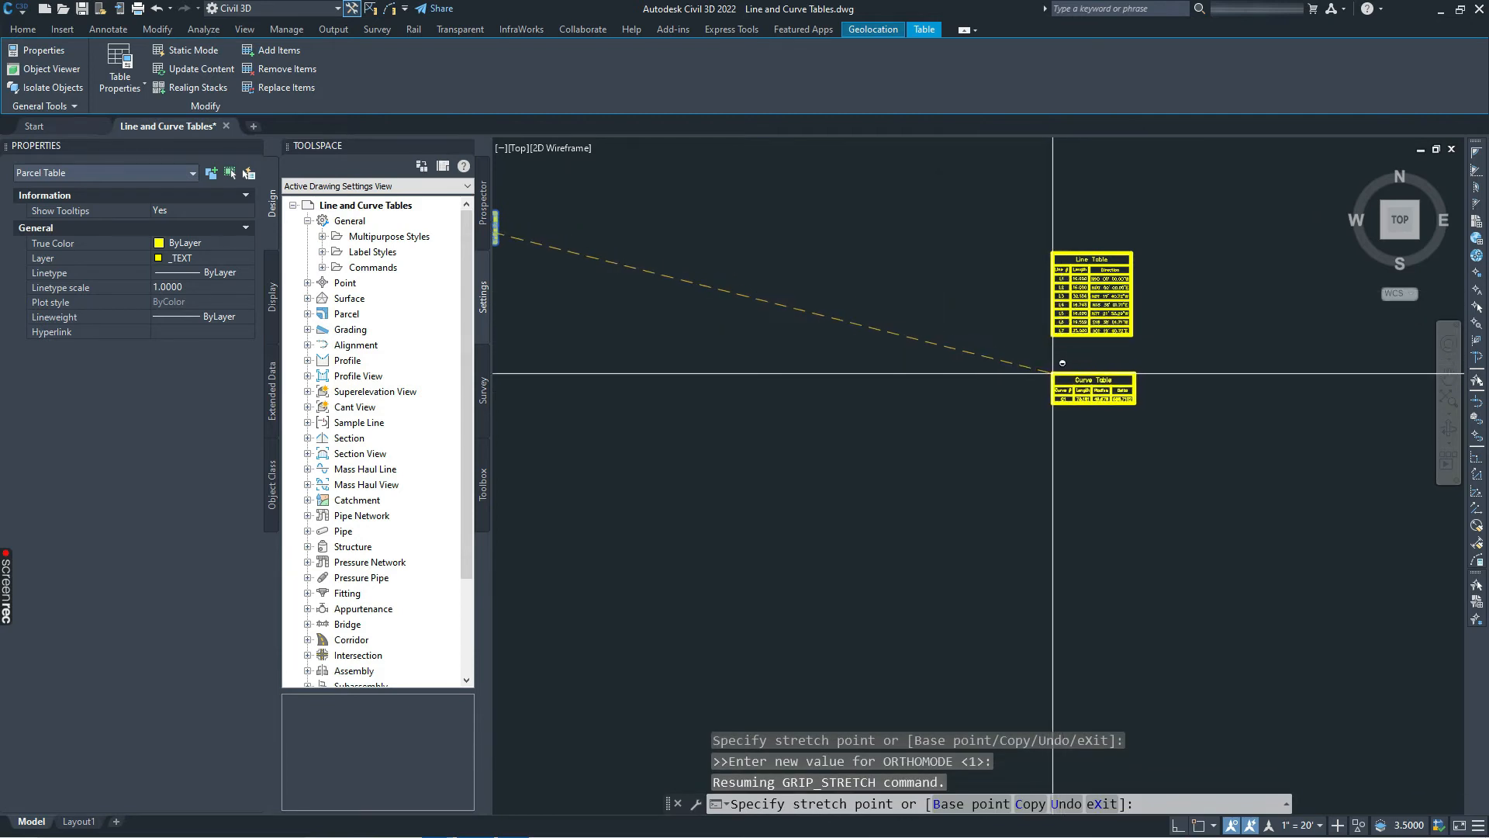
pyautogui.press('Escape')
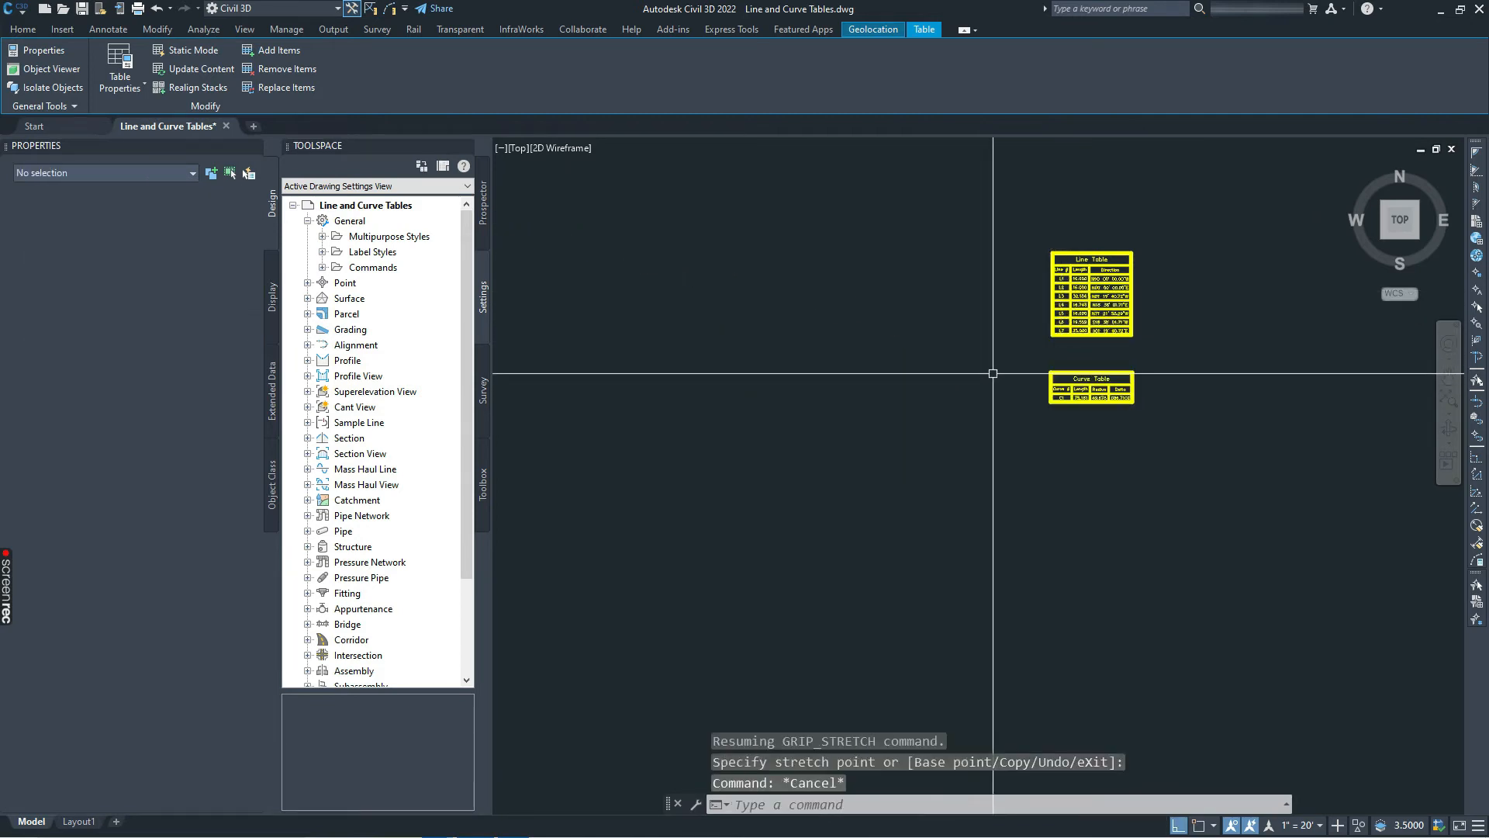
# Step: On Layout1, copy the Line Table viewport from its upper-left corner and paste the copy directly below, at the original's lower-left corner
pyautogui.click(89, 822)
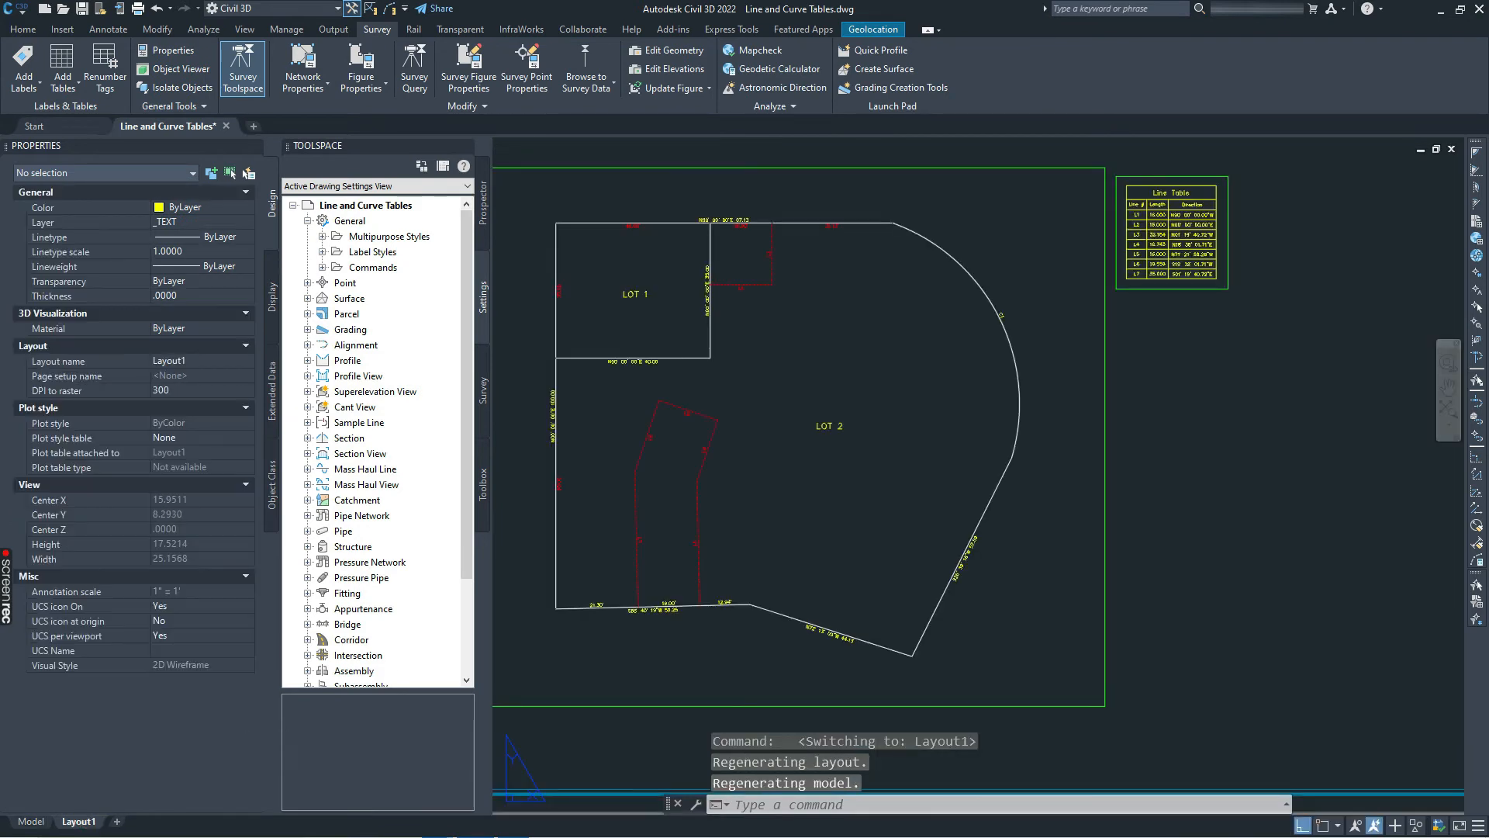
pyautogui.click(1162, 286)
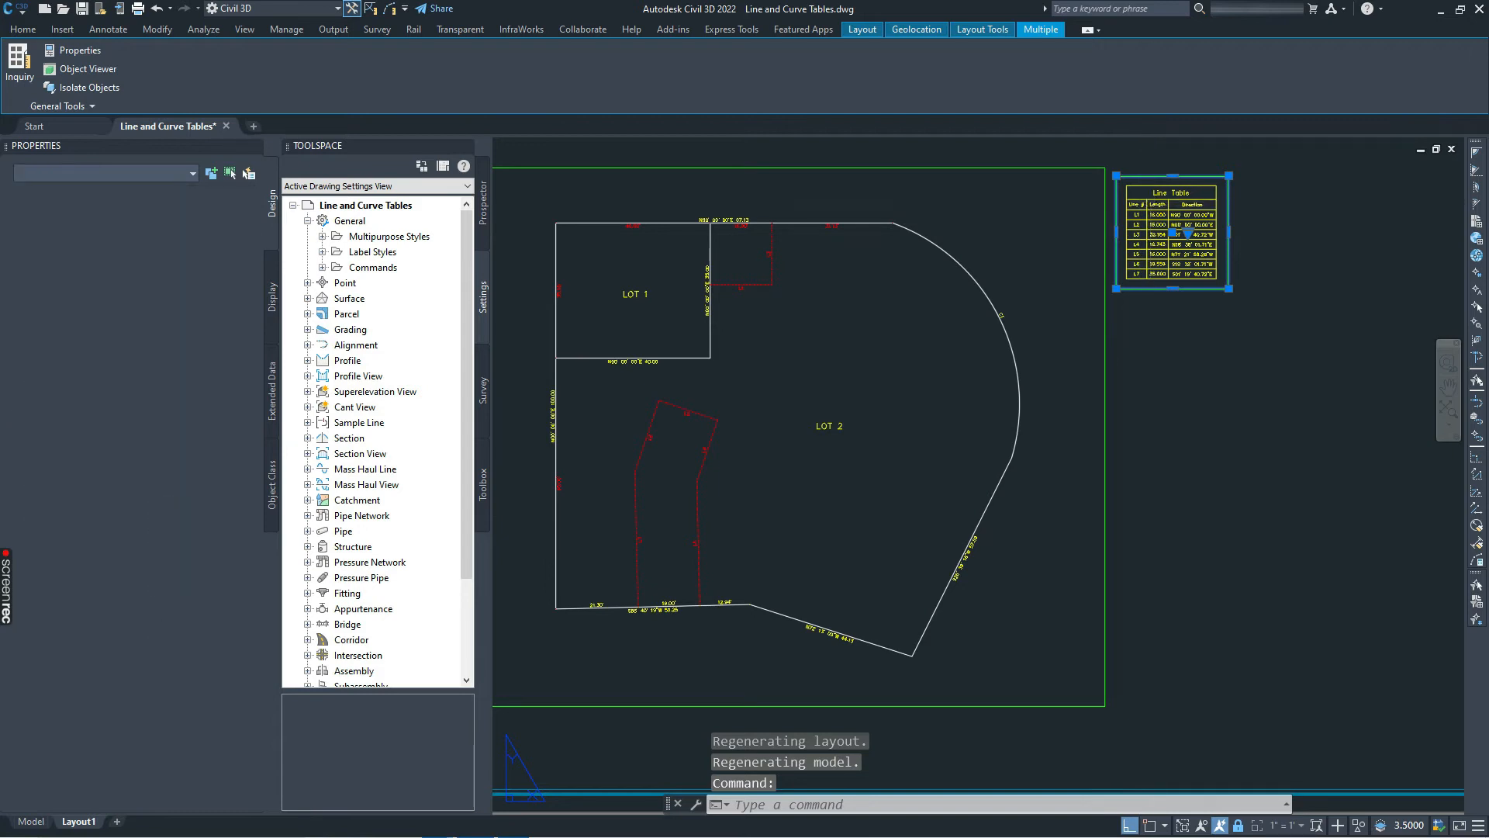
pyautogui.hotkey('ctrl', 'shift', 'c')
pyautogui.click(1116, 176)
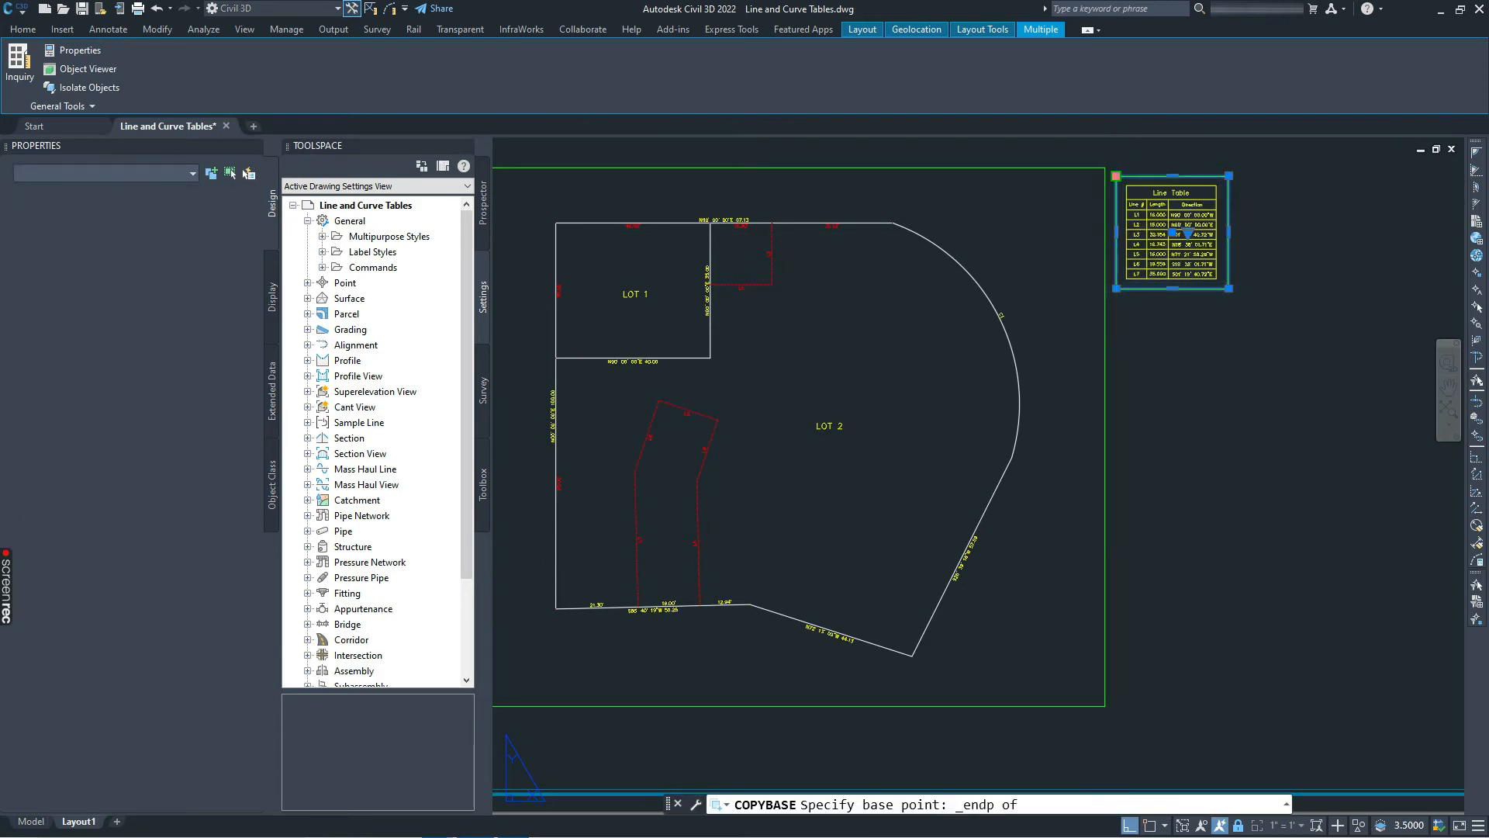
pyautogui.hotkey('ctrl', 'v')
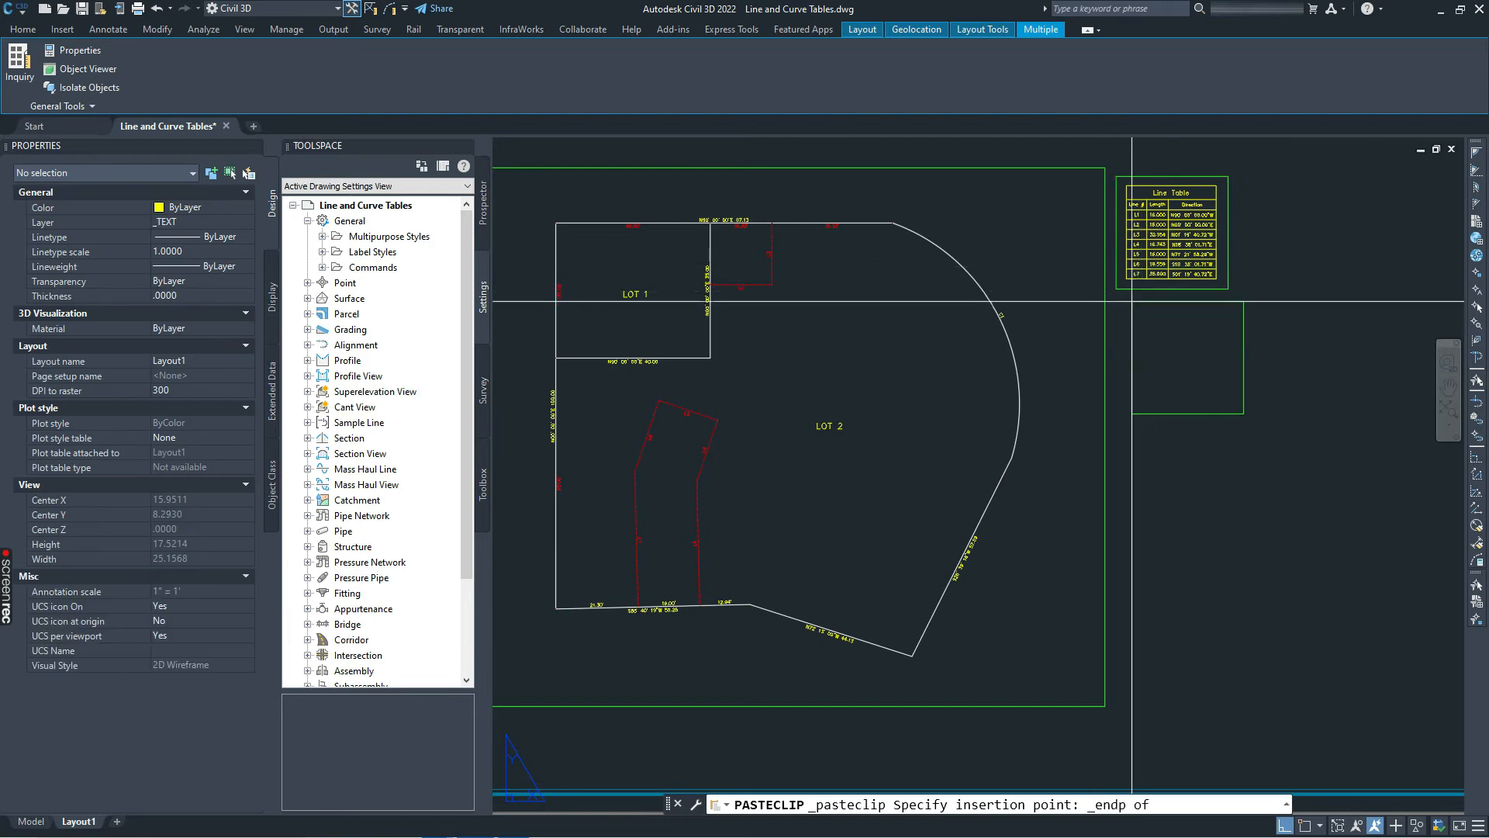
pyautogui.click(1117, 289)
pyautogui.press('Escape')
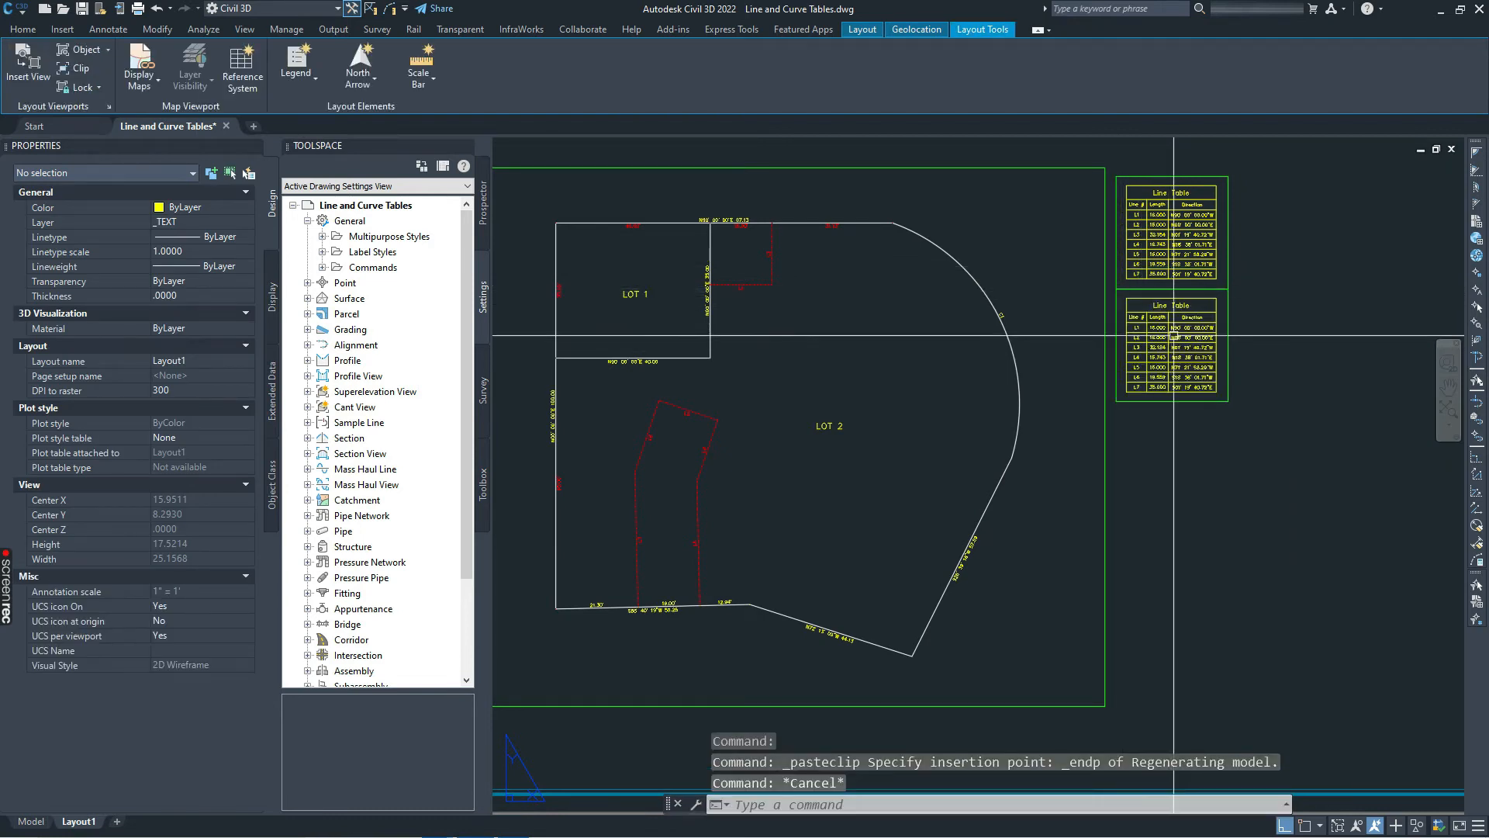
# Step: Activate and unlock the copied lower viewport and reset its scale to 1" = 1'
pyautogui.scroll(2, 1173, 335)
pyautogui.doubleClick(1189, 332)
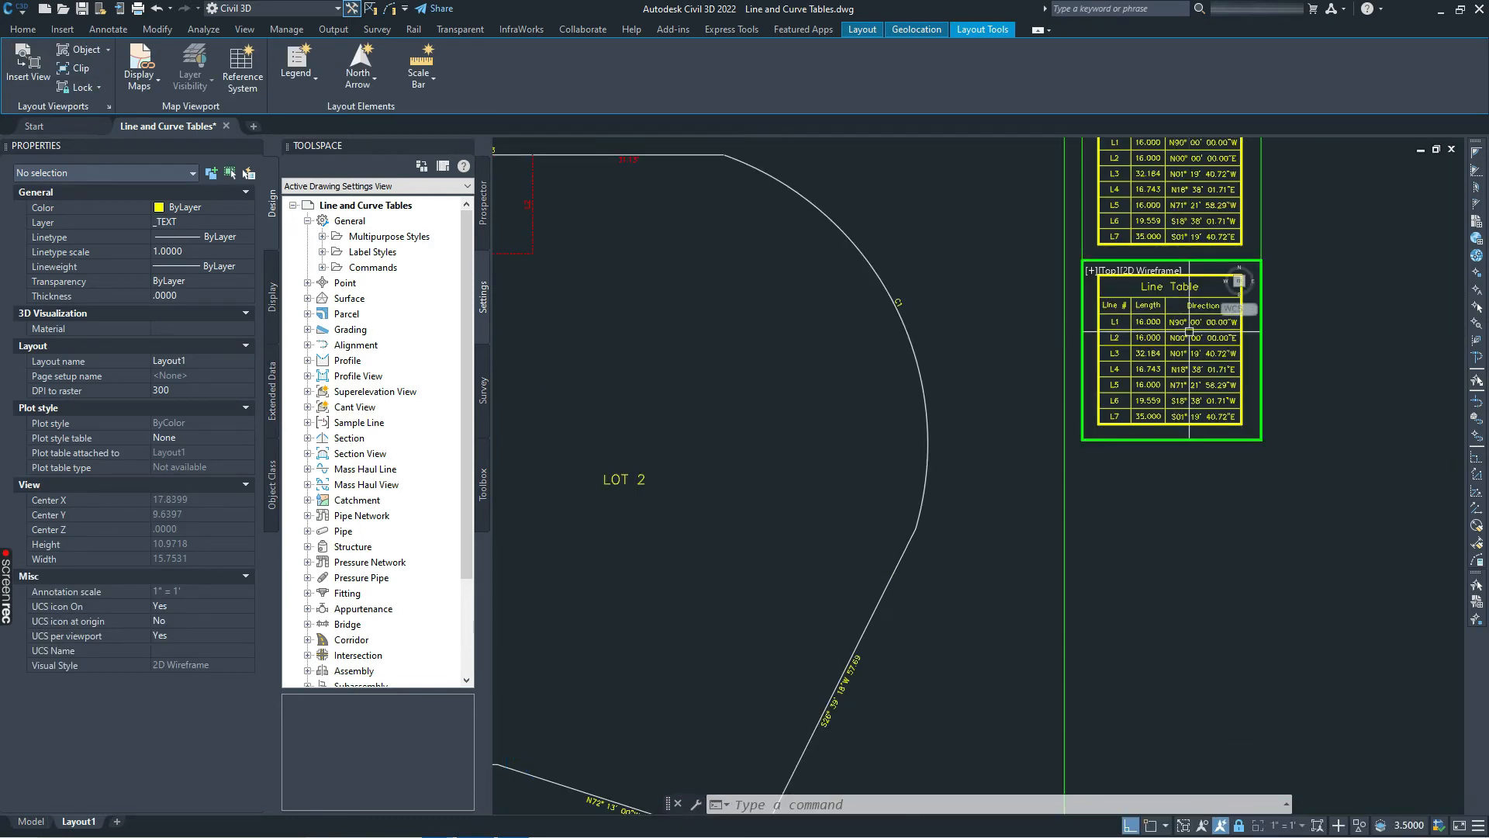
pyautogui.moveTo(1170, 404); pyautogui.dragTo(1182, 270, button='middle')
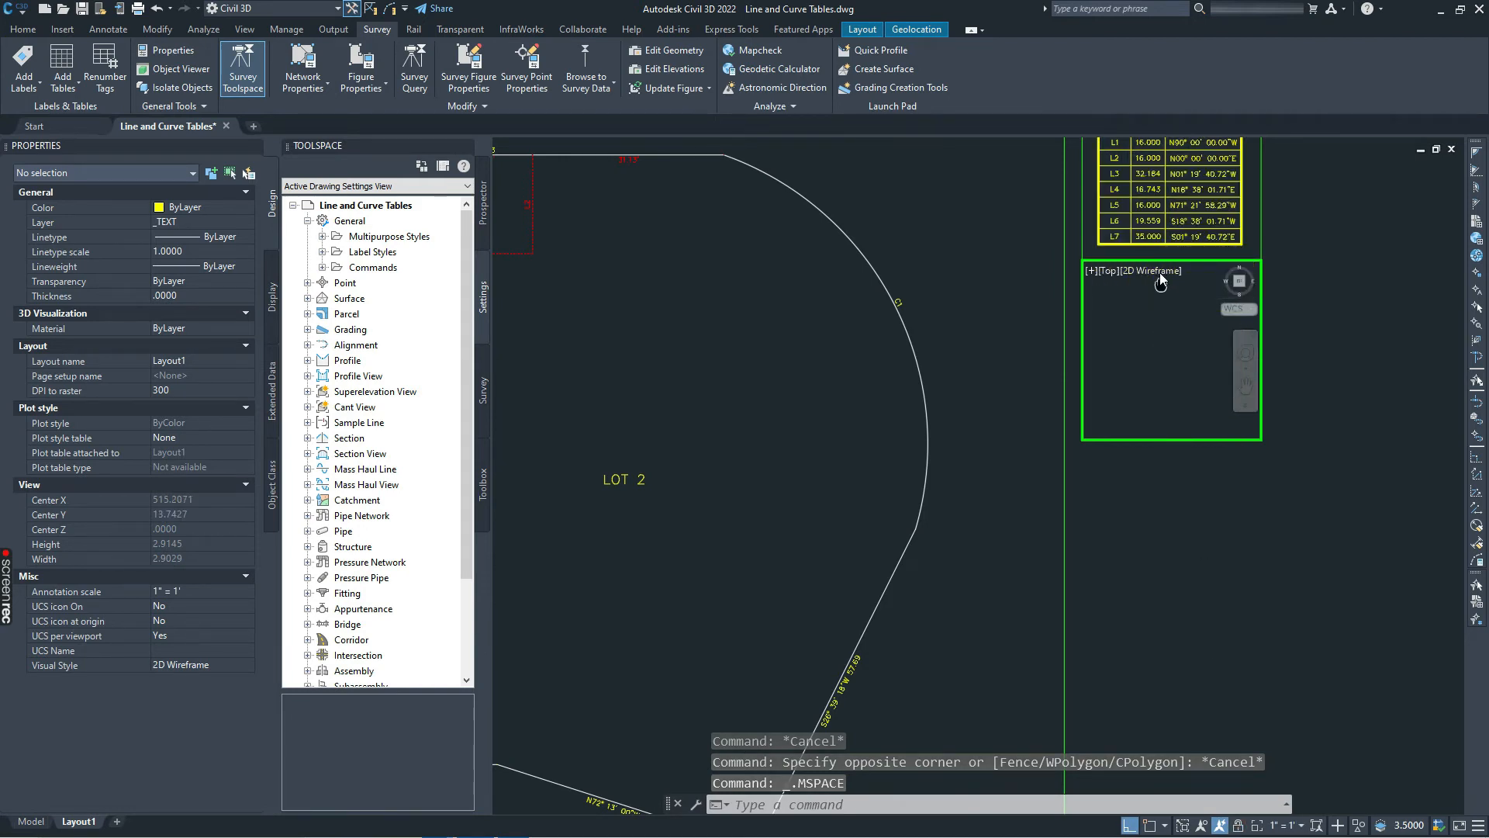
pyautogui.moveTo(1160, 355); pyautogui.dragTo(1155, 264, button='middle')
pyautogui.scroll(-5, 1162, 353)
pyautogui.scroll(12, 1161, 340)
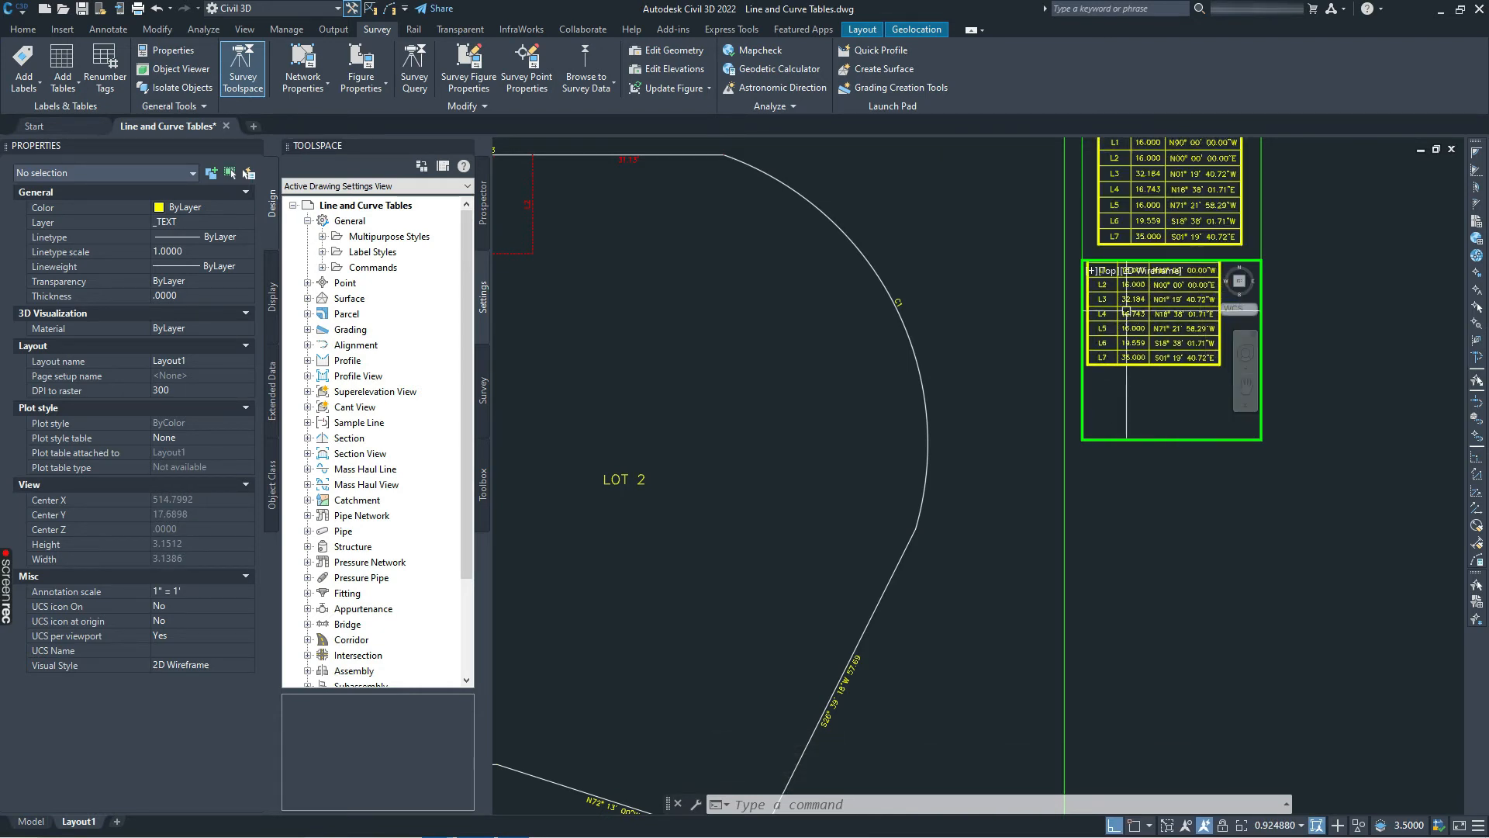
pyautogui.scroll(-2, 1126, 310)
pyautogui.click(1295, 825)
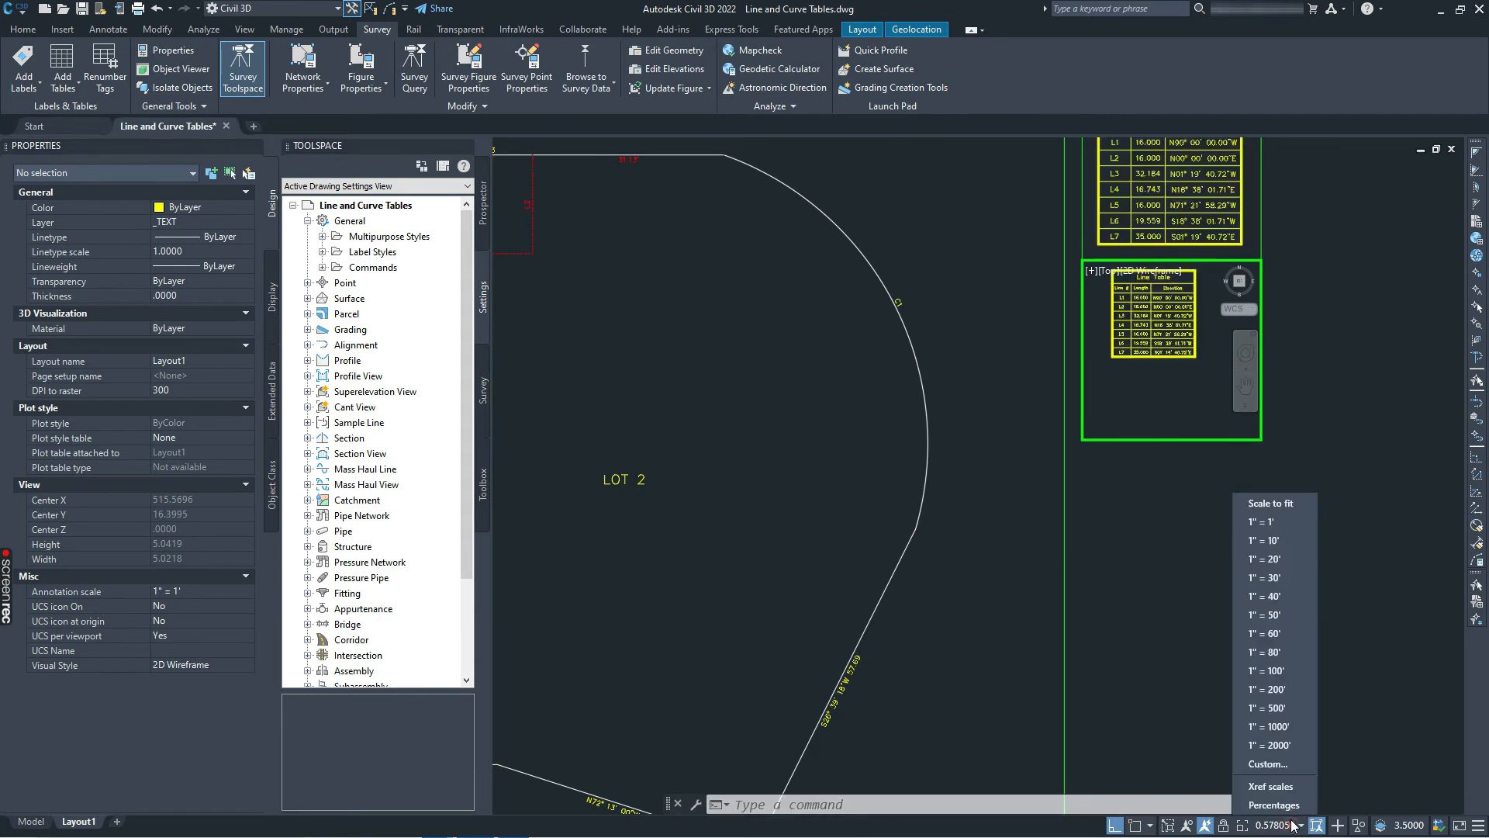
pyautogui.click(1264, 524)
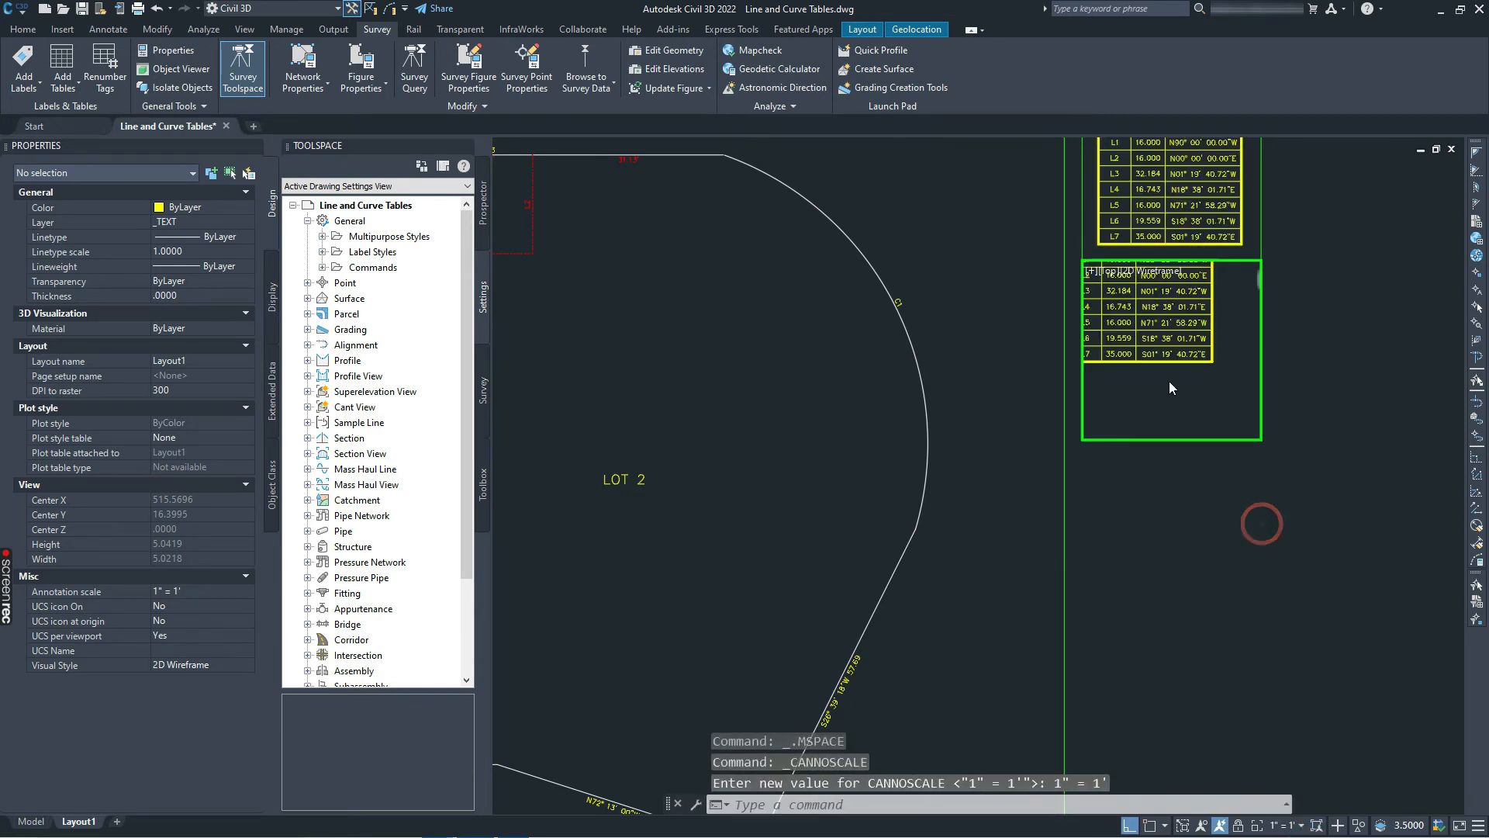
# Step: Show the Curve Table in the copied viewport at 1" = 1', lock the viewport and return to paper space
pyautogui.moveTo(1161, 388); pyautogui.dragTo(1159, 375, button='middle')
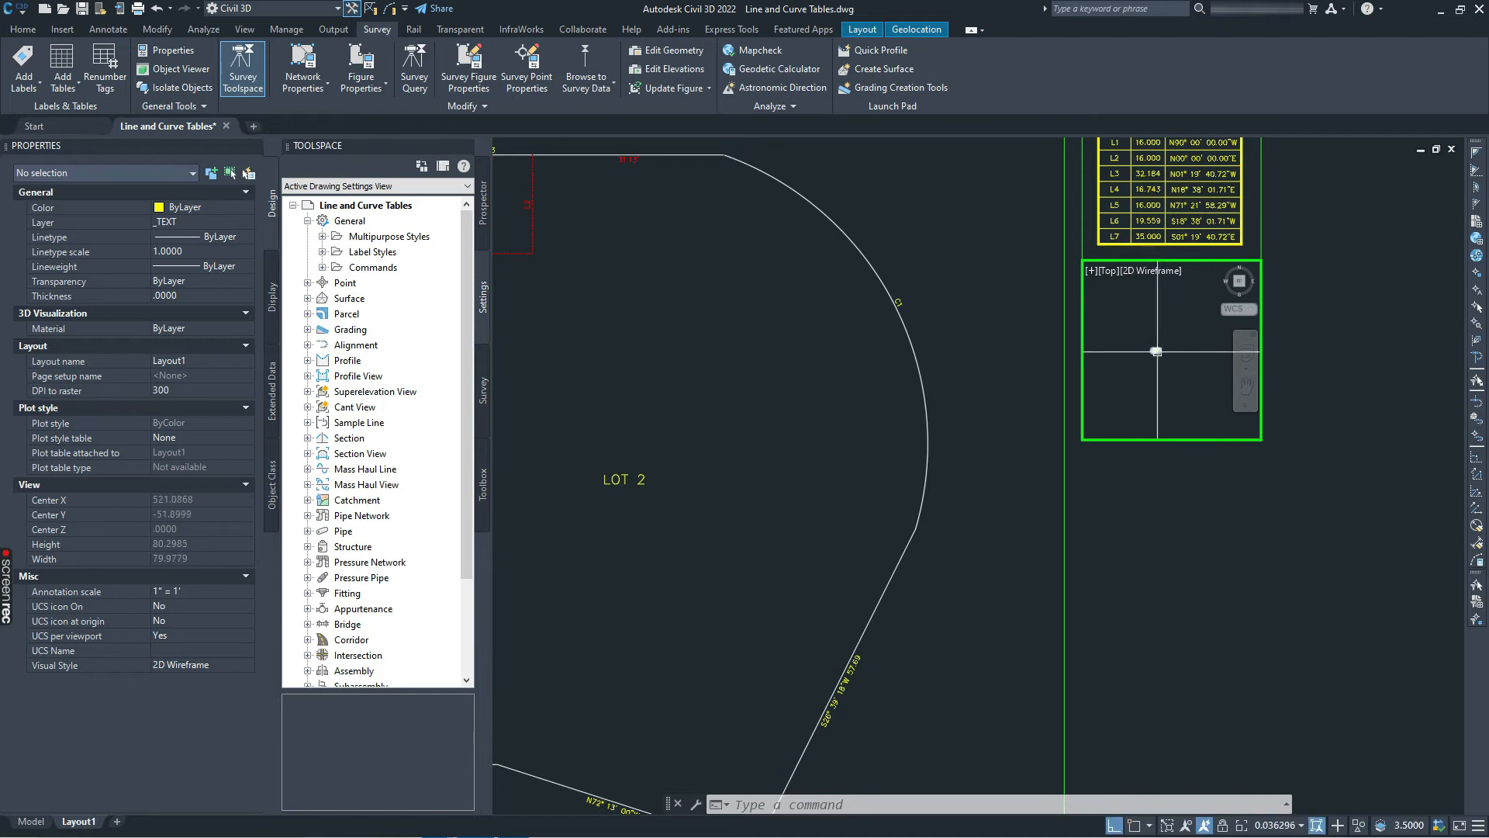
pyautogui.scroll(1, 1115, 302)
pyautogui.moveTo(1153, 355); pyautogui.dragTo(1161, 379, button='middle')
pyautogui.scroll(-1, 1161, 379)
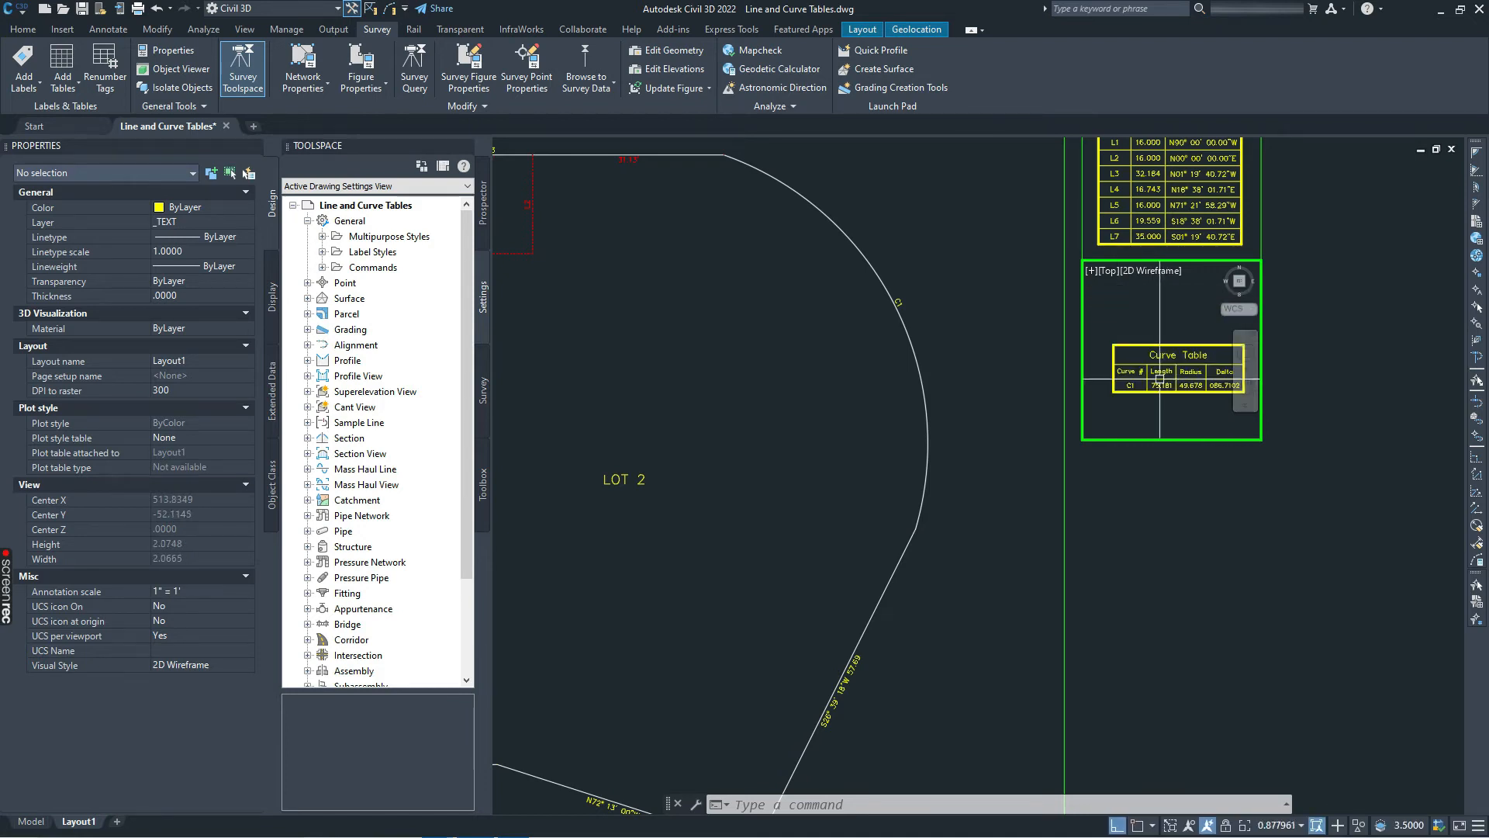
pyautogui.click(1290, 831)
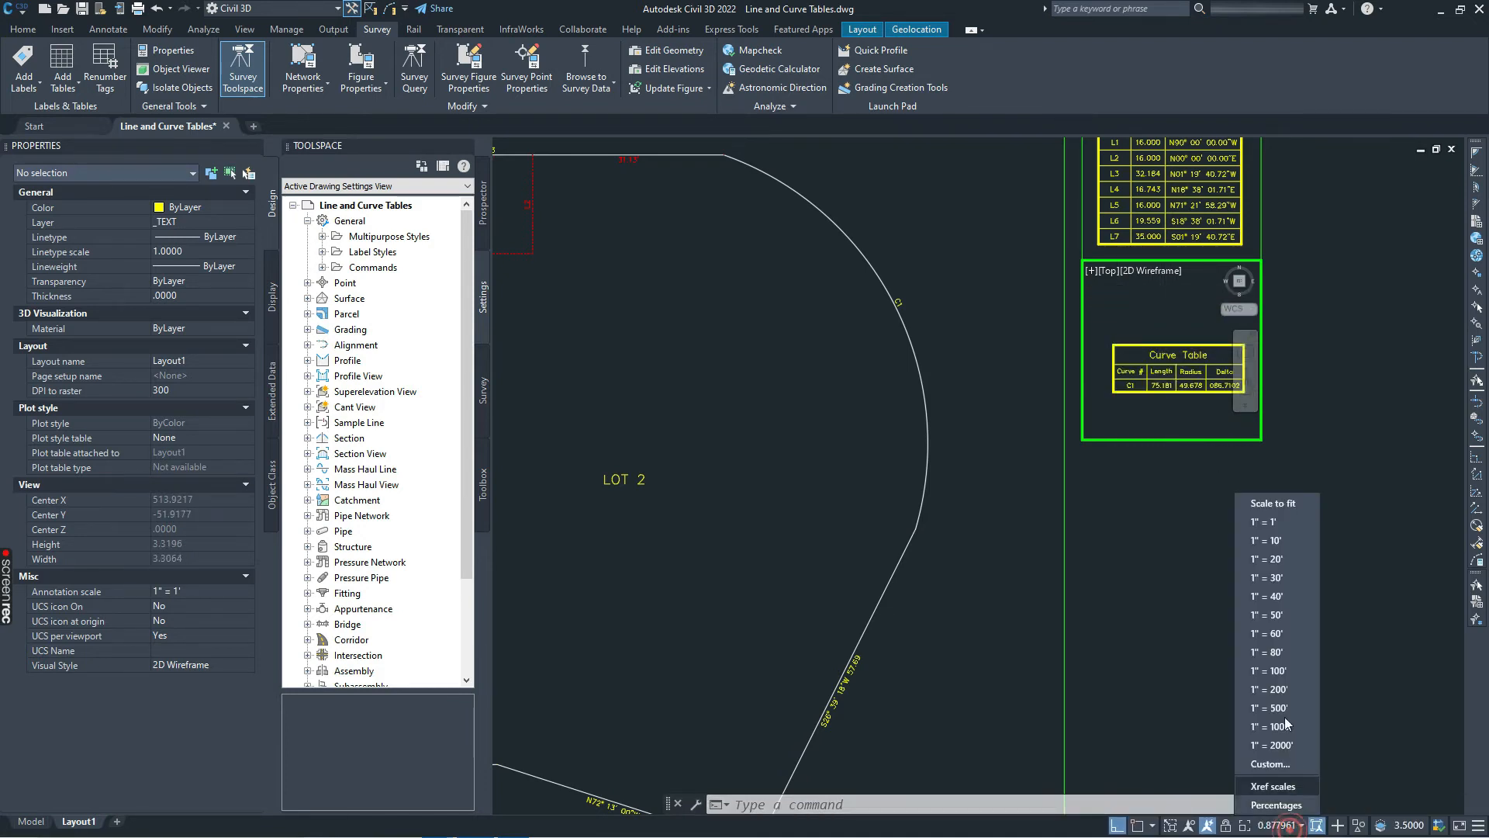
pyautogui.click(1255, 530)
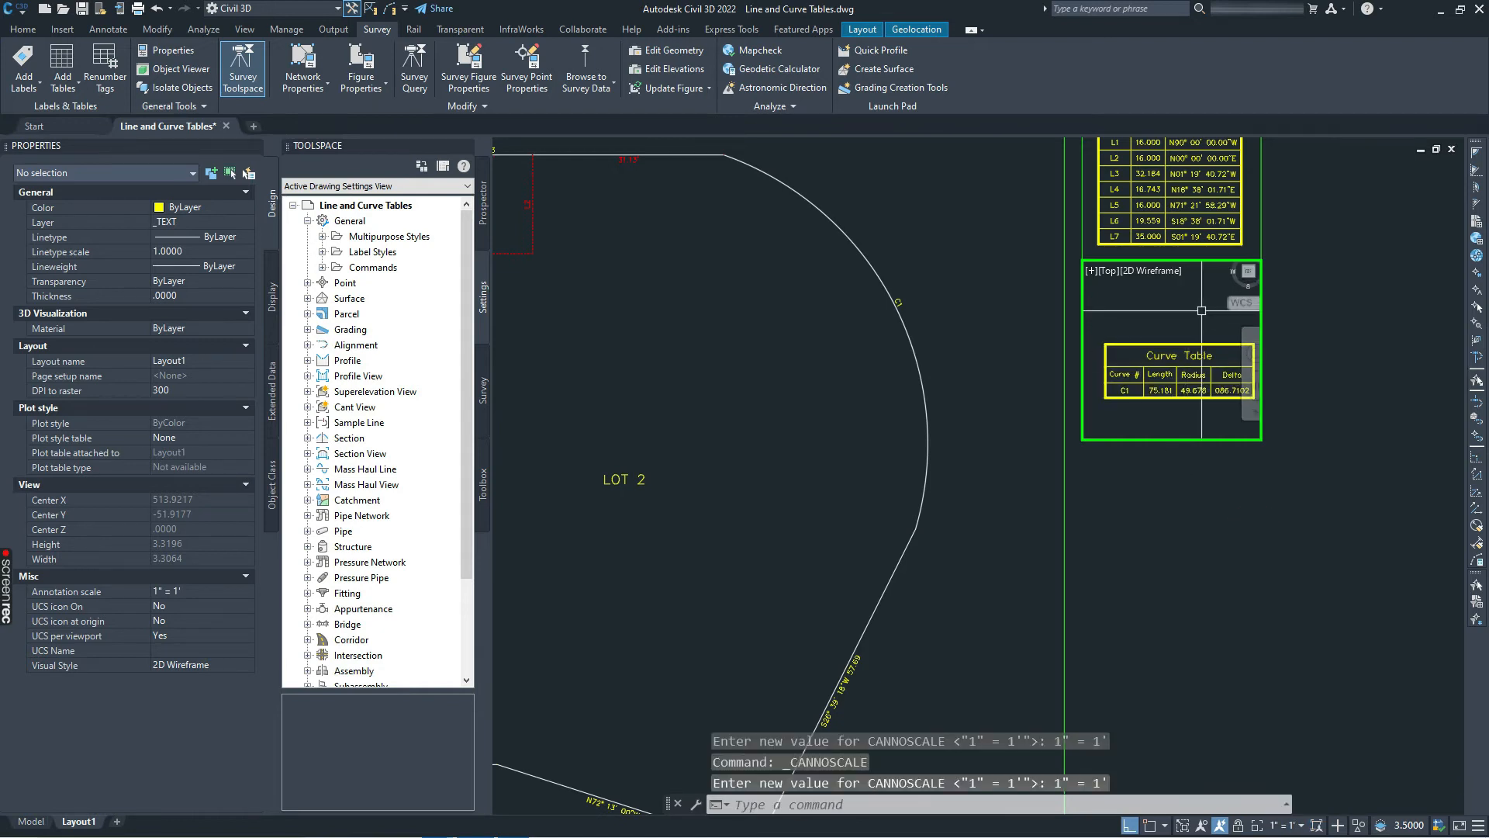
pyautogui.moveTo(1170, 327); pyautogui.dragTo(1171, 318, button='middle')
pyautogui.click(1239, 825)
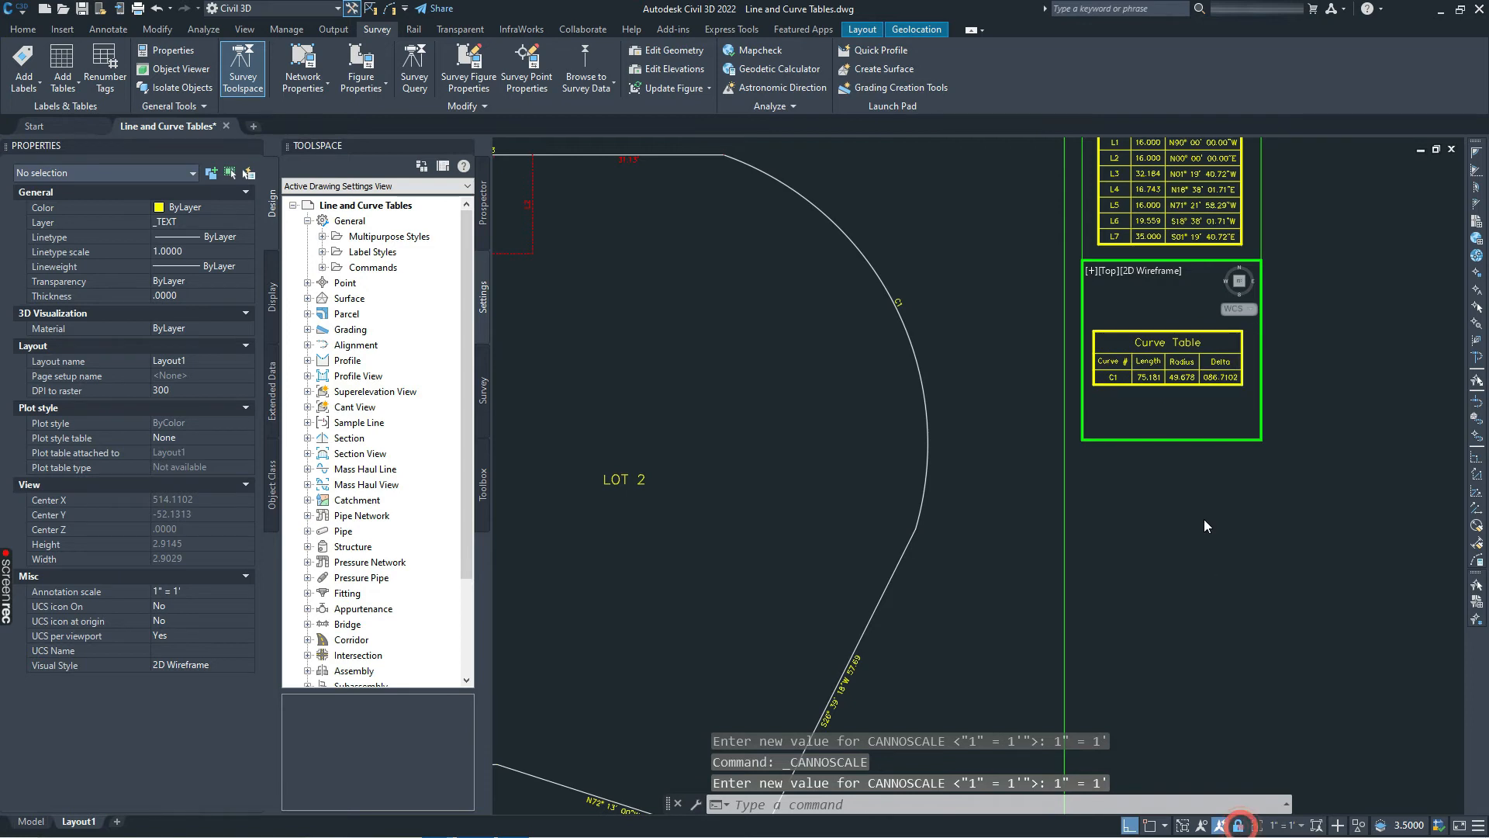
pyautogui.doubleClick(1180, 478)
# Step: Draw a vertical guide line about 6.53 long from the Line Table's upper-left corner down past the Curve Table
pyautogui.scroll(2, 1145, 300)
pyautogui.moveTo(1145, 300); pyautogui.dragTo(1133, 328, button='middle')
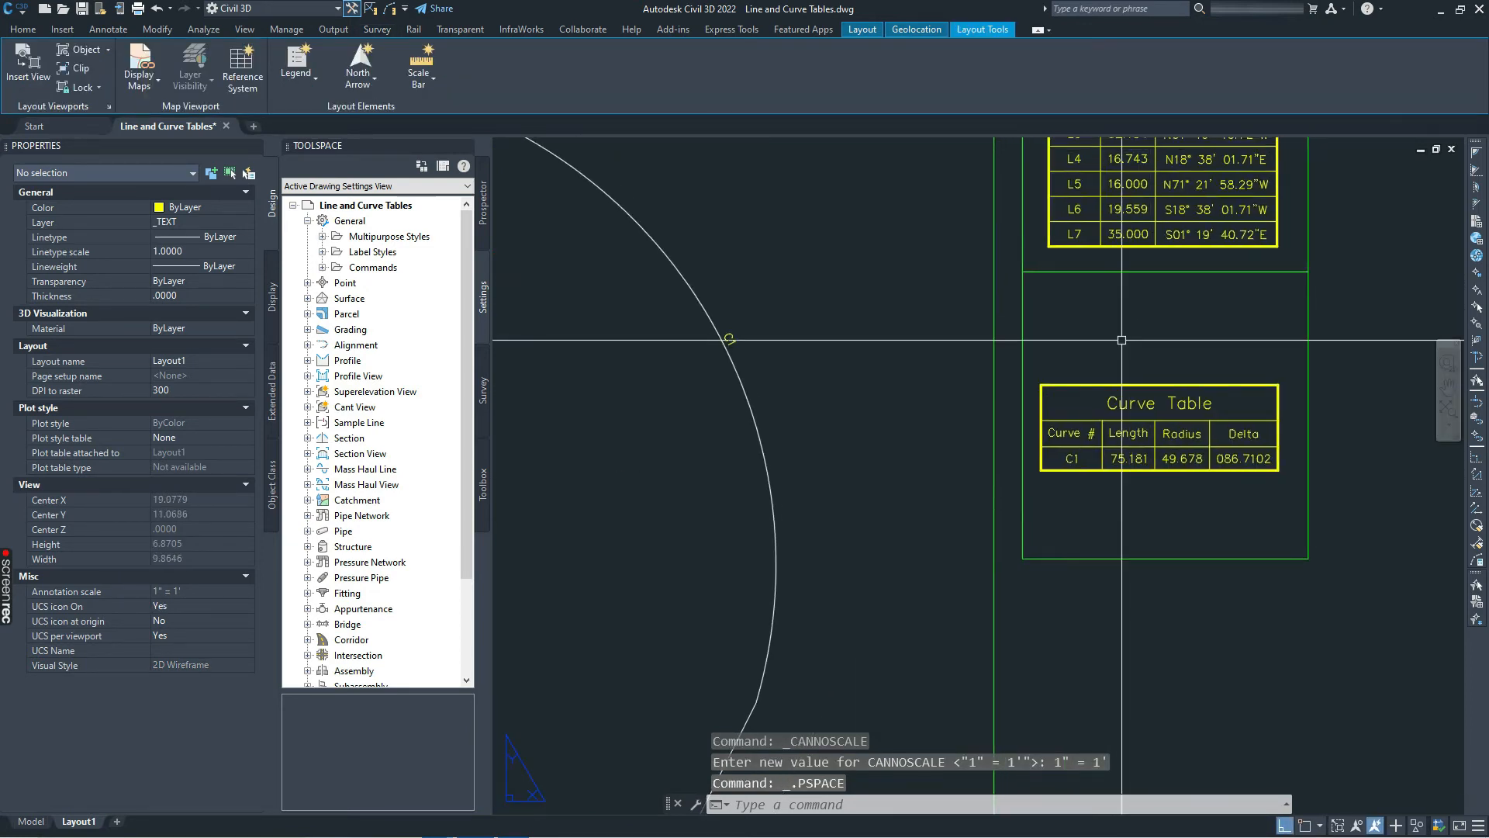
pyautogui.write('l')
pyautogui.press('Return')
pyautogui.keyDown('shift'); pyautogui.rightClick(1065, 276); pyautogui.keyUp('shift')
pyautogui.click(1110, 383)
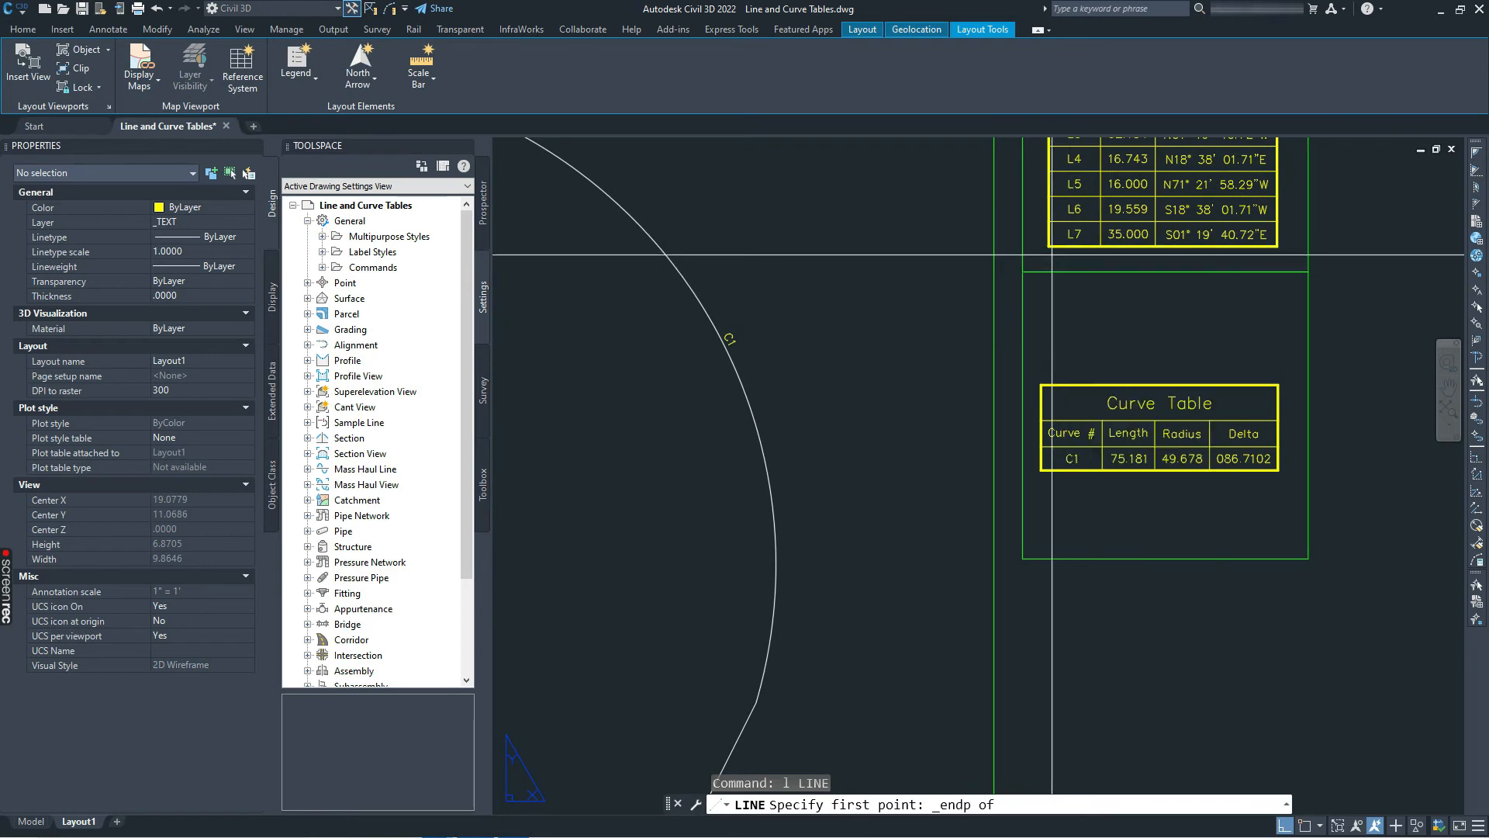
pyautogui.moveTo(1051, 241); pyautogui.dragTo(1040, 349, button='middle')
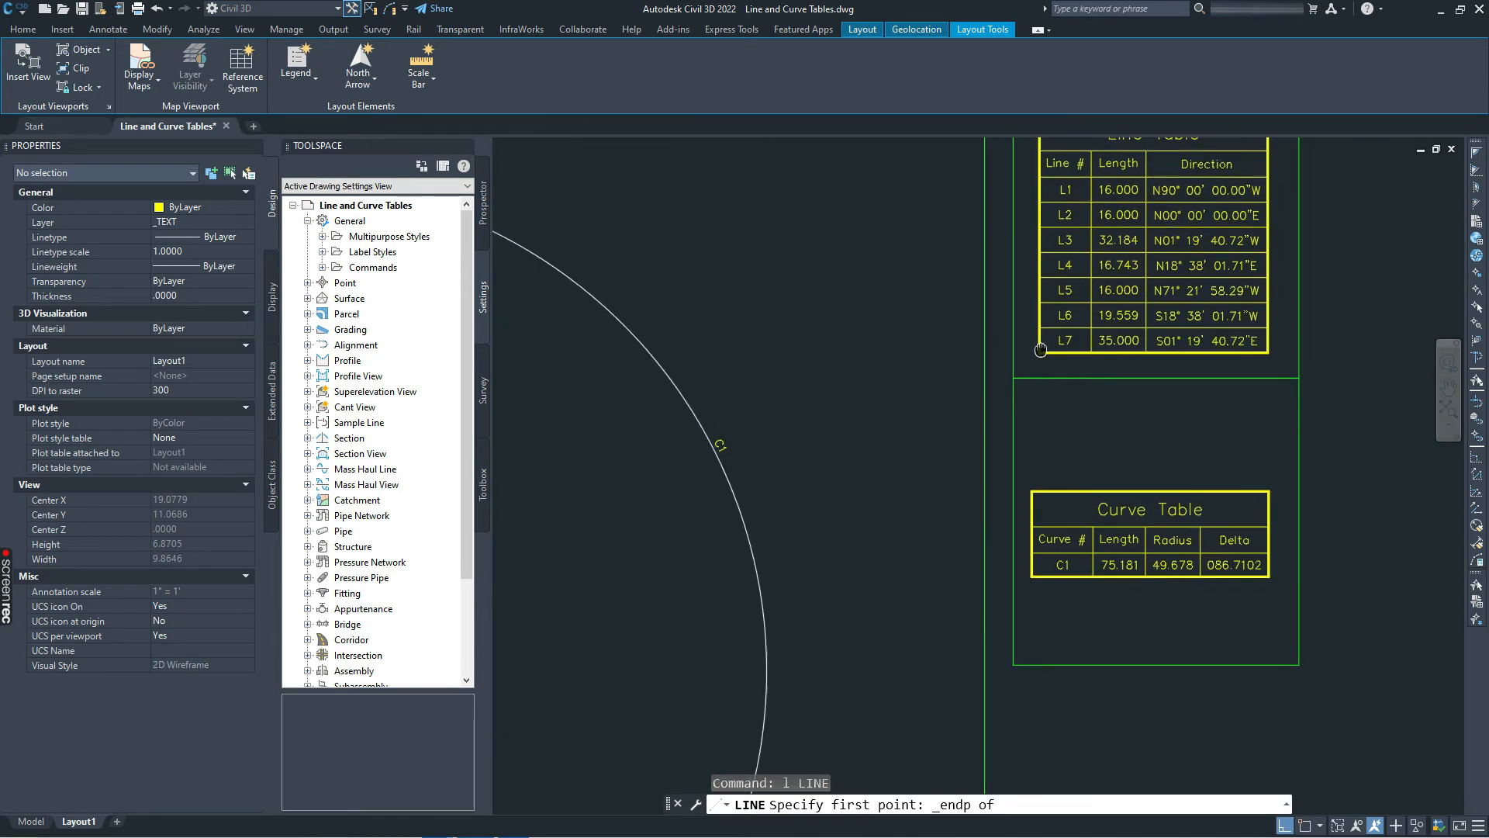
pyautogui.scroll(-1, 1041, 358)
pyautogui.click(1039, 208)
pyautogui.click(1137, 608)
pyautogui.press('Escape')
# Step: Move the copied viewport from the Curve Table's upper-left corner perpendicular to the guide line, aligning both tables' left edges
pyautogui.click(1201, 429)
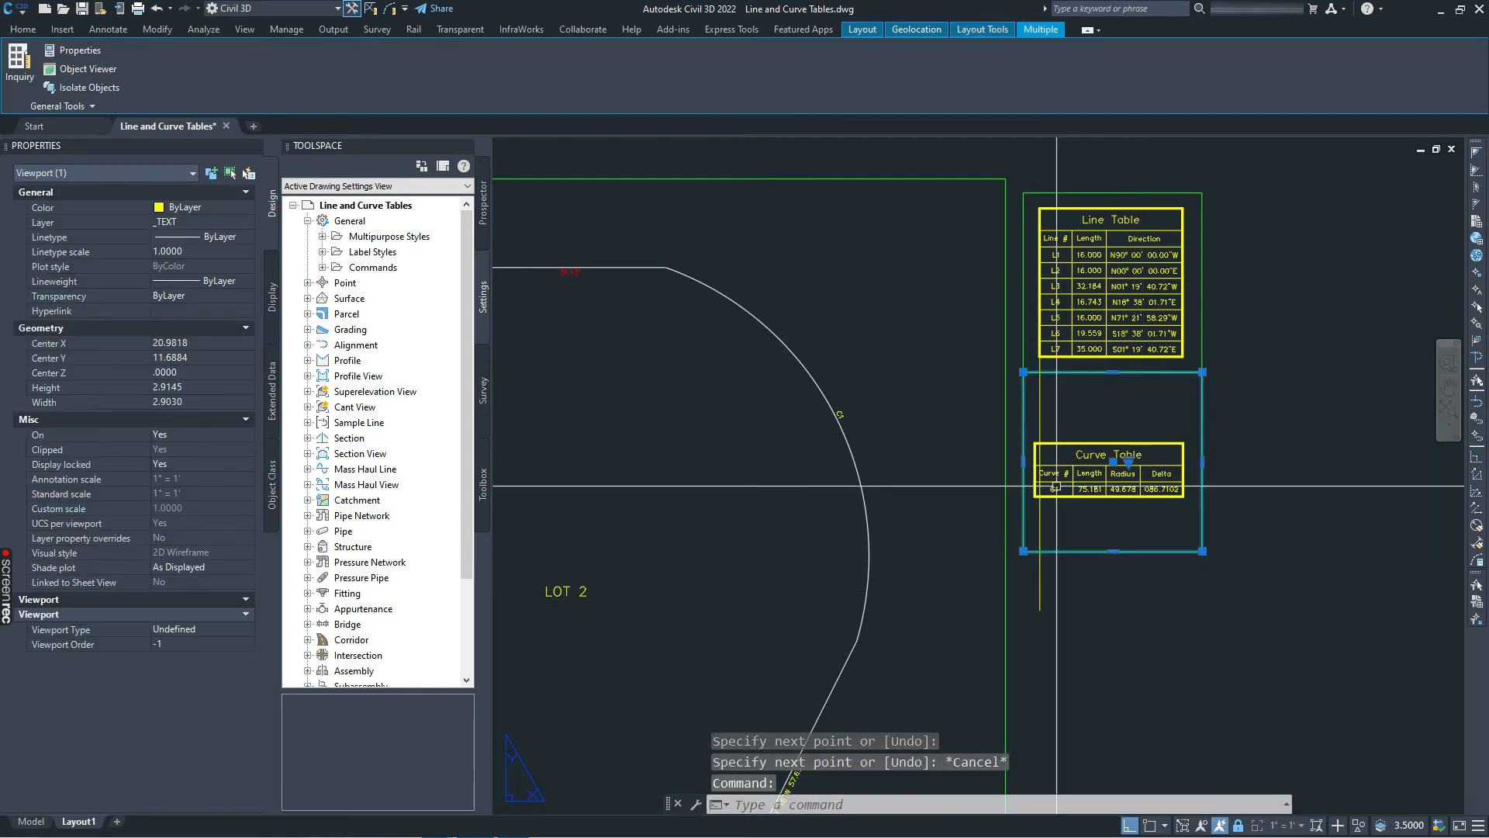
pyautogui.write('m')
pyautogui.press('Return')
pyautogui.scroll(4, 1048, 445)
pyautogui.keyDown('shift'); pyautogui.rightClick(1008, 438); pyautogui.keyUp('shift')
pyautogui.click(1054, 543)
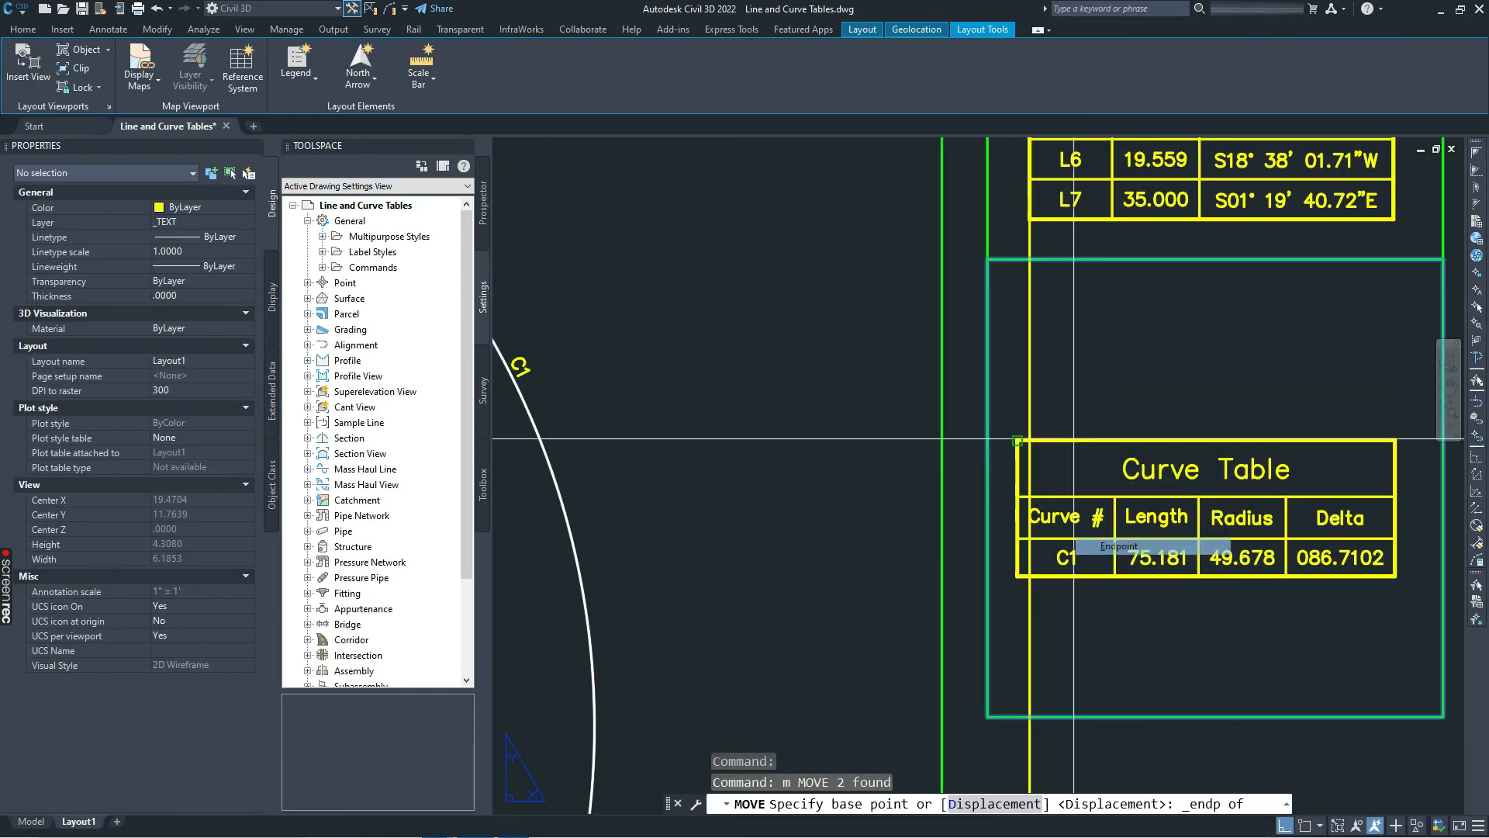
pyautogui.click(1008, 439)
pyautogui.keyDown('shift'); pyautogui.rightClick(1048, 398); pyautogui.keyUp('shift')
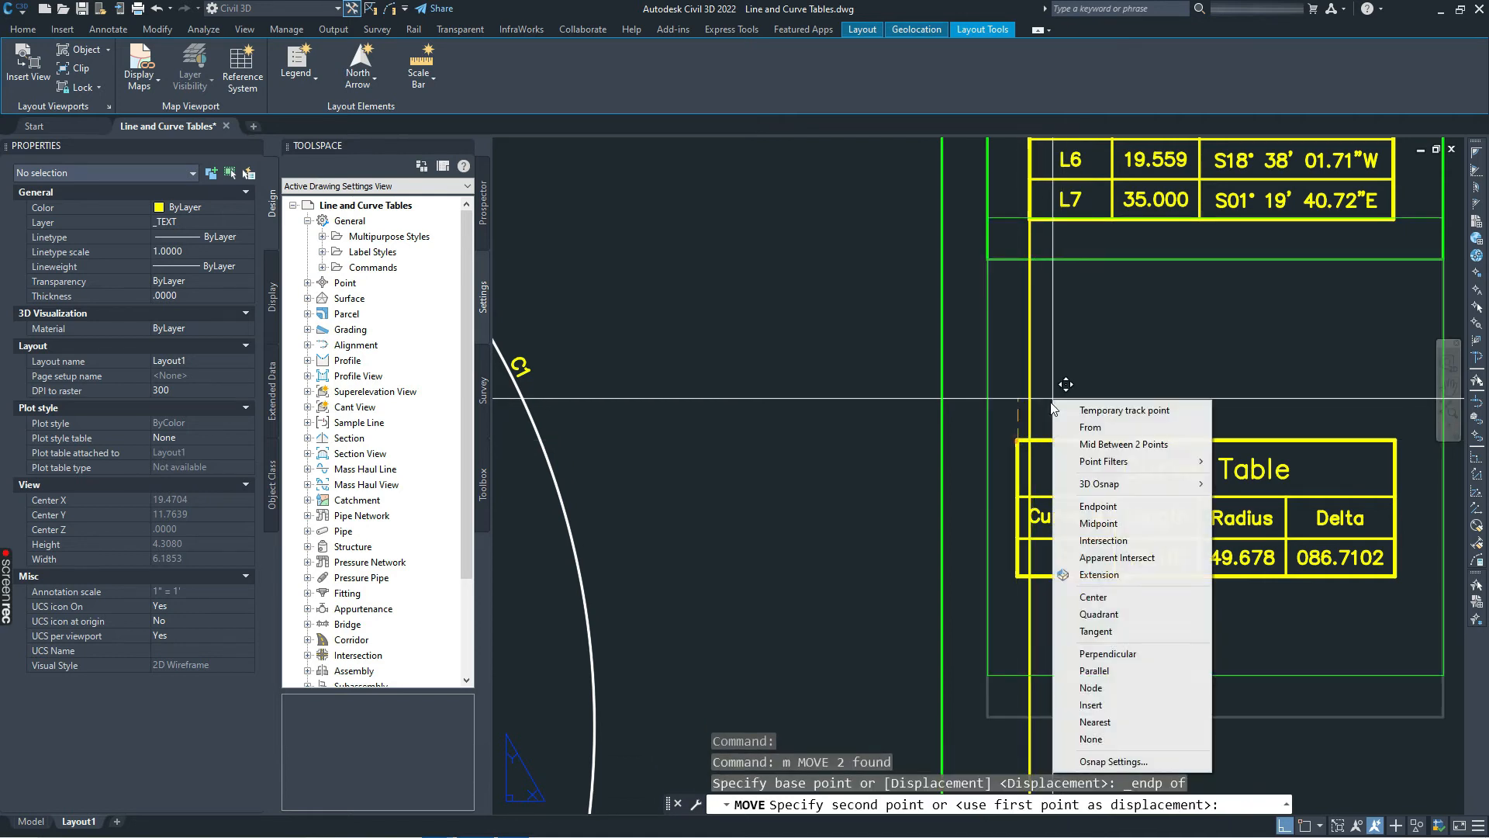
pyautogui.press('p')
pyautogui.click(1046, 397)
# Step: Delete the vertical guide line through the tables' left edges
pyautogui.click(1022, 492)
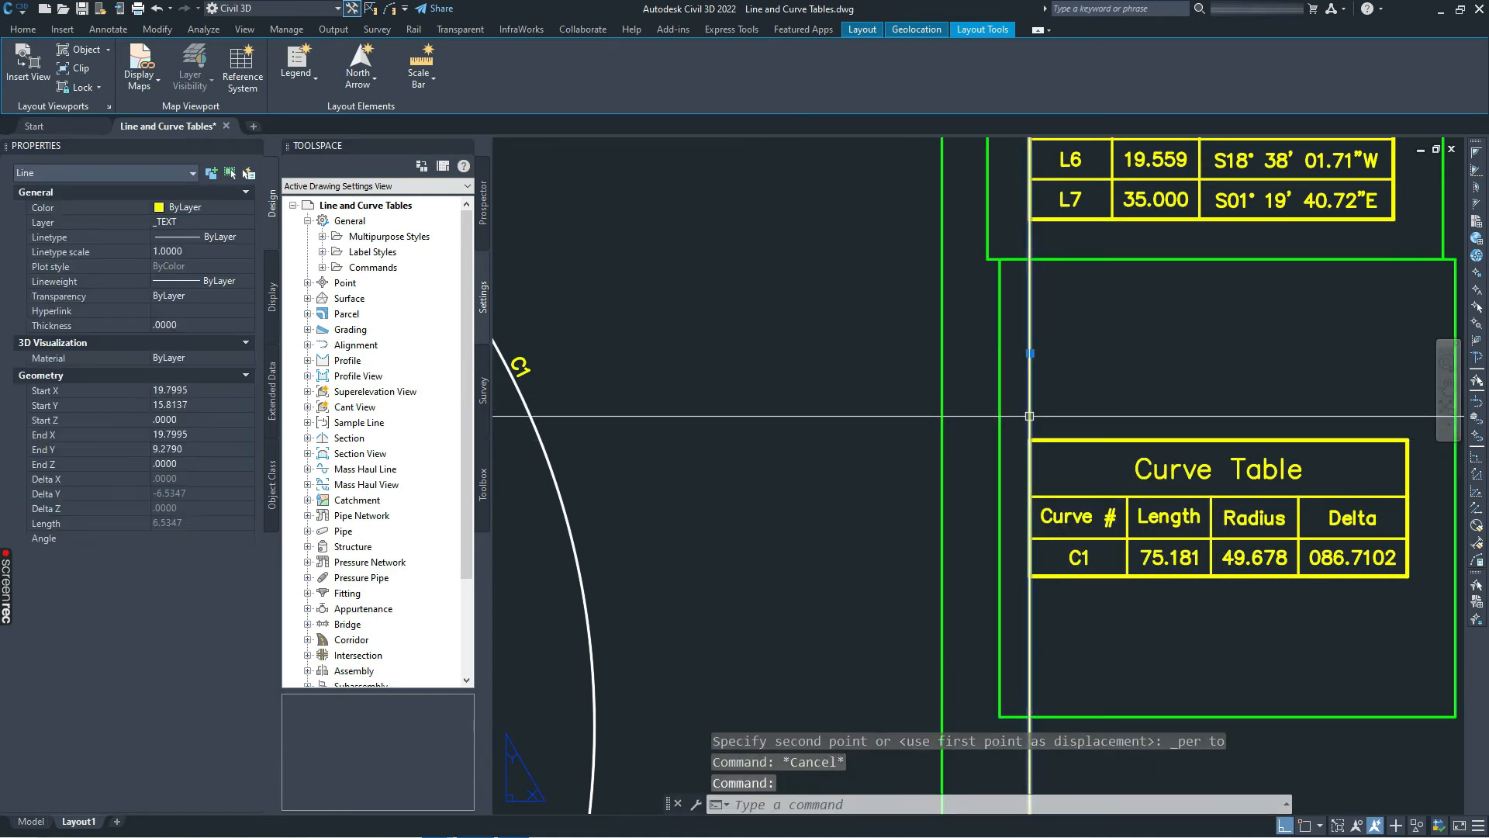
pyautogui.press('Delete')
pyautogui.scroll(-3, 1018, 492)
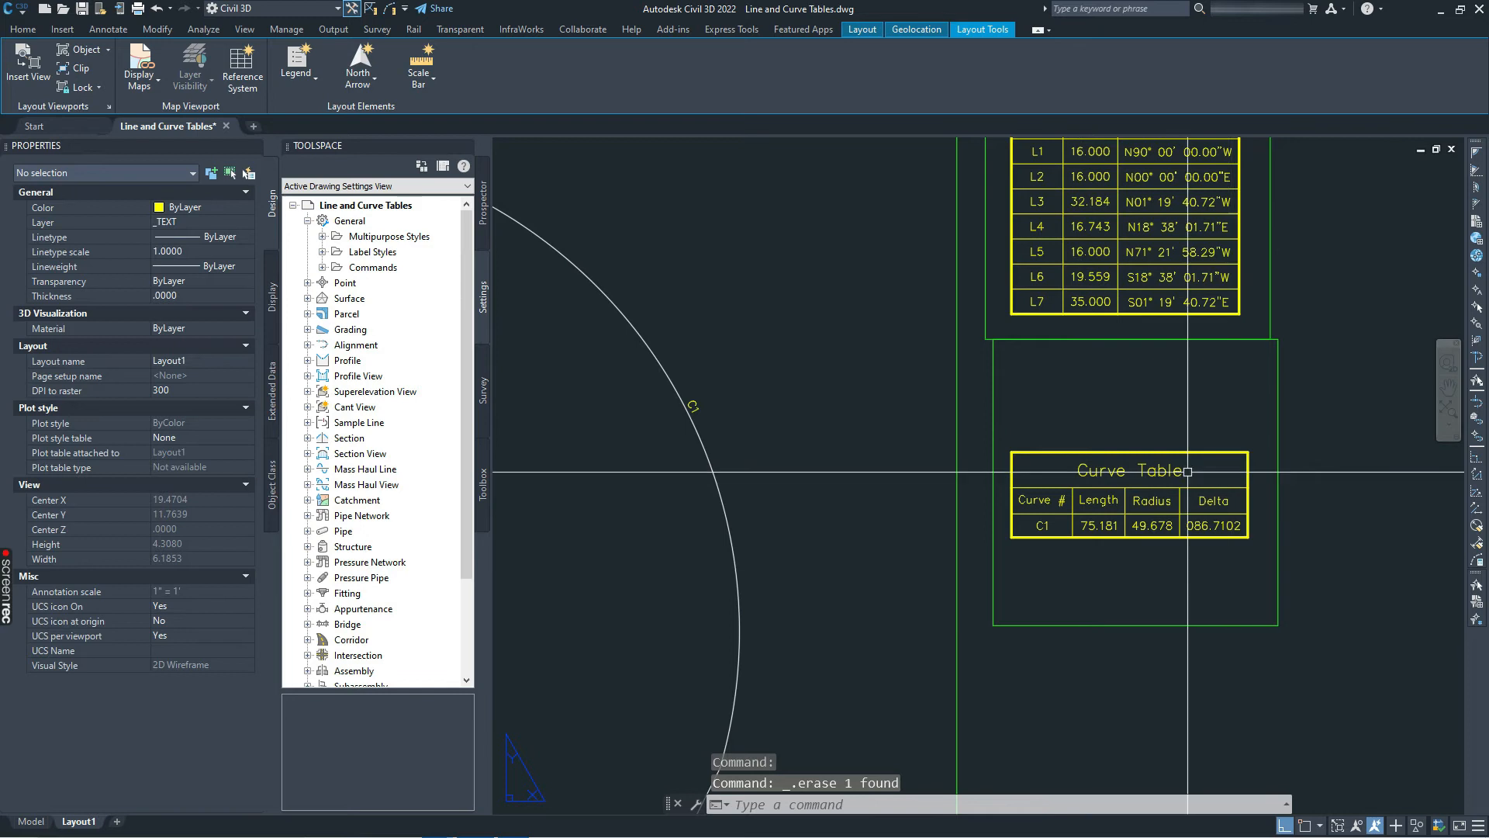
# Step: Shrink the Curve Table viewport to about 1.58 high by pulling its upper and lower edges in around the table
pyautogui.scroll(-1, 1143, 437)
pyautogui.scroll(2, 1143, 436)
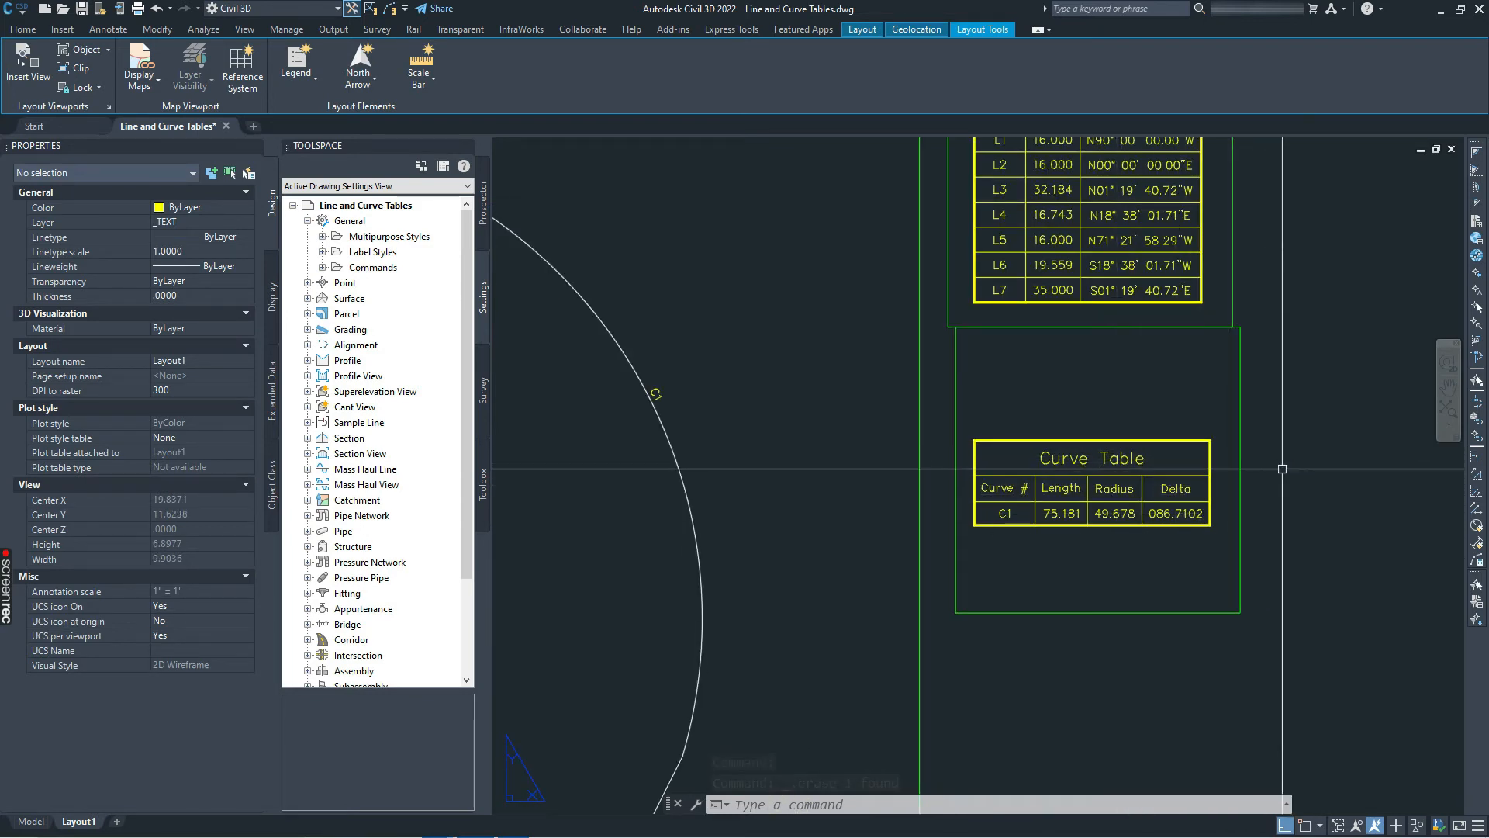
pyautogui.scroll(-2, 1192, 474)
pyautogui.scroll(4, 1072, 493)
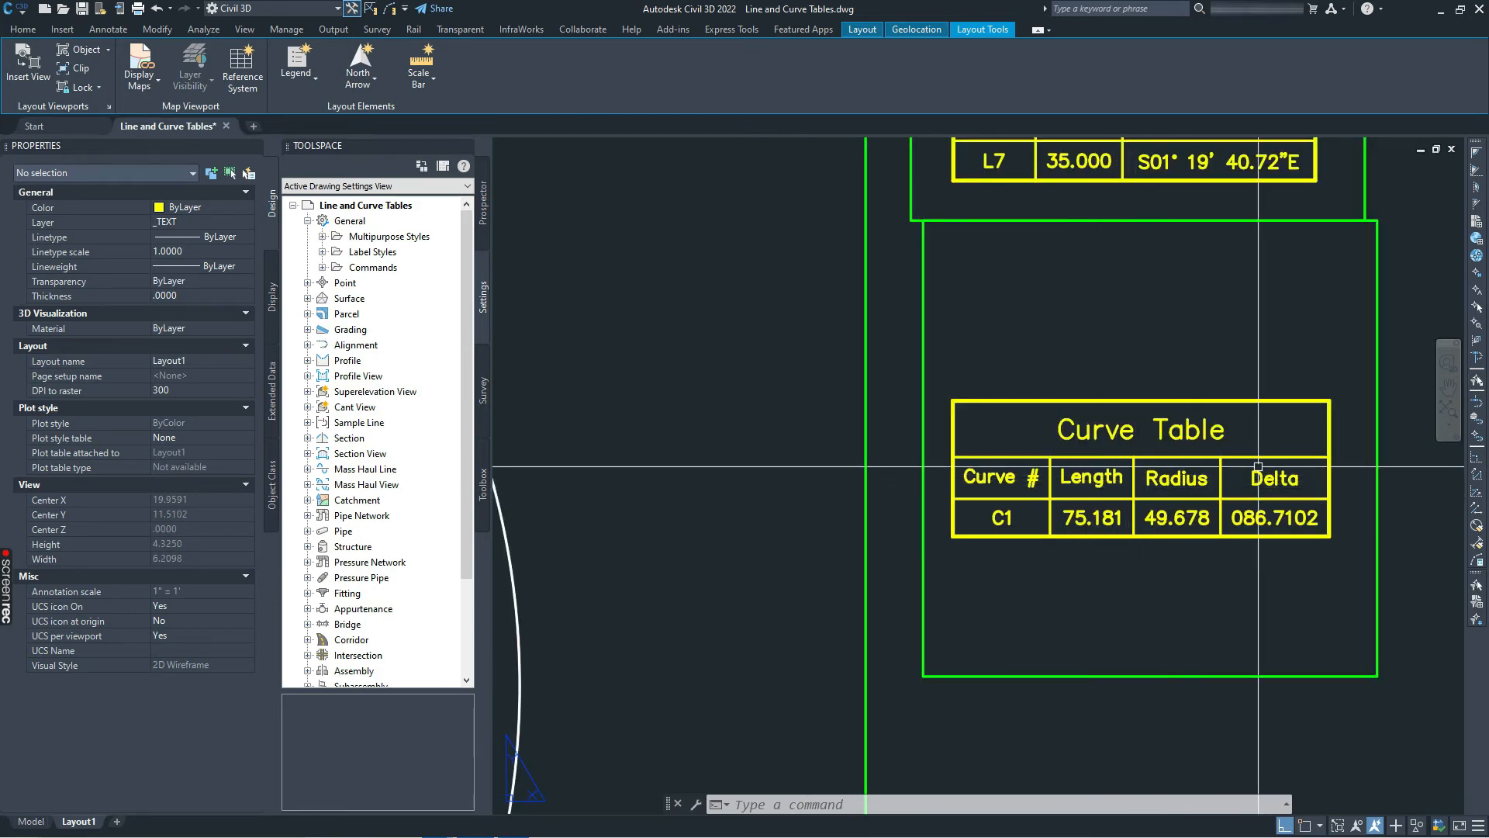
pyautogui.scroll(-4, 1194, 473)
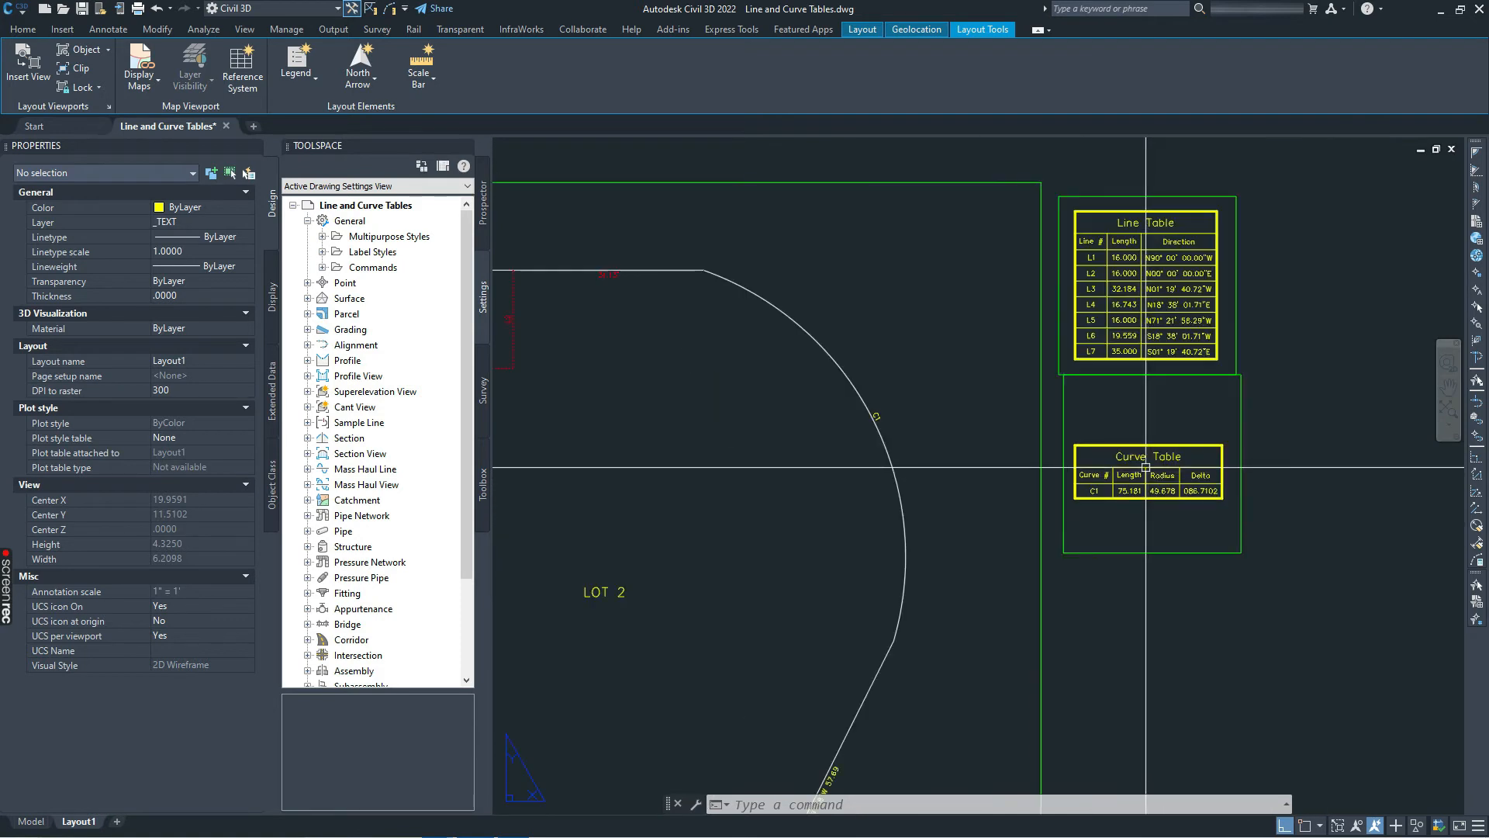
pyautogui.click(1241, 397)
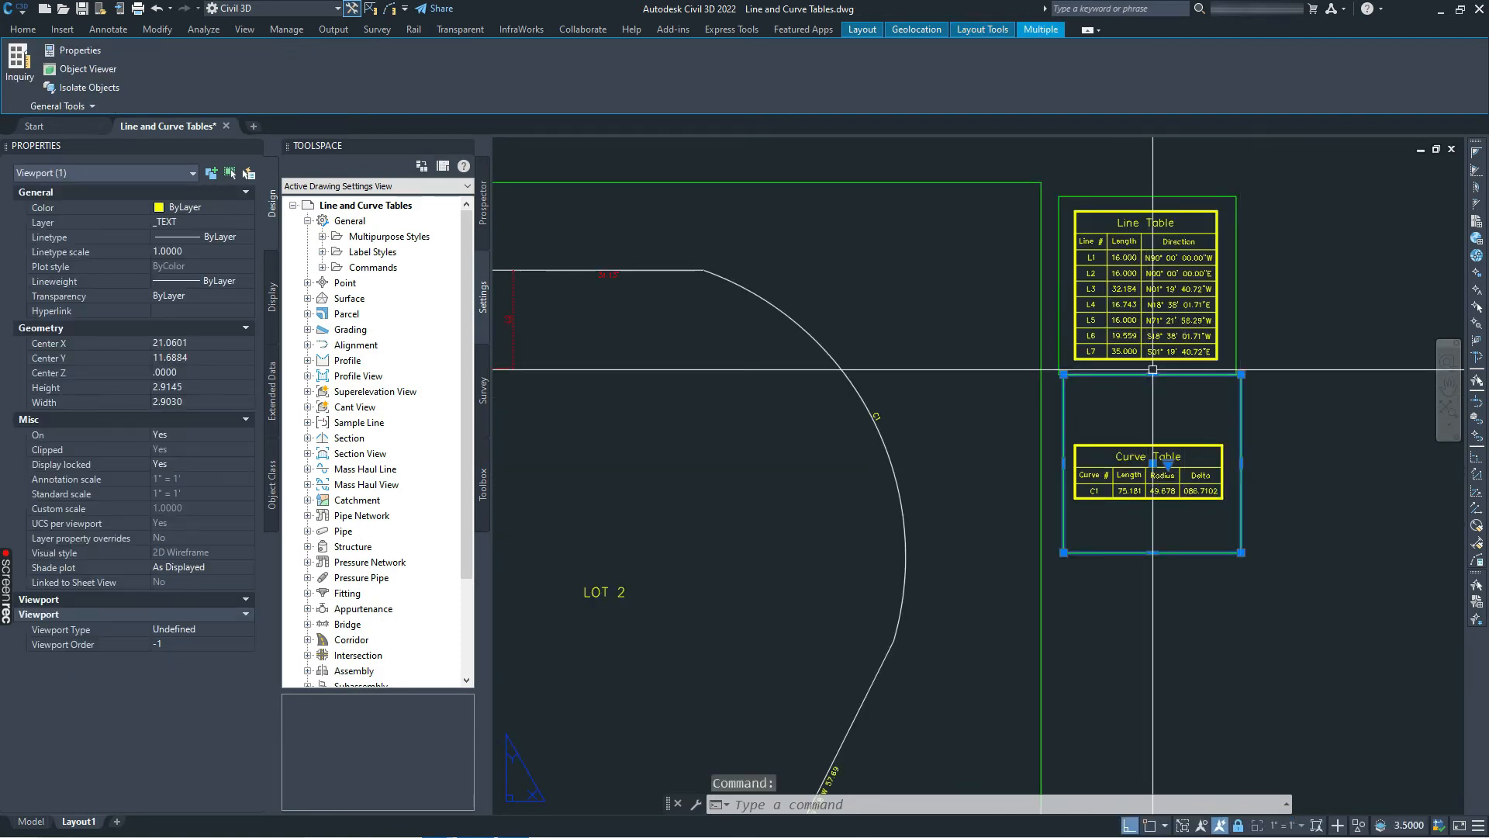
pyautogui.click(1152, 422)
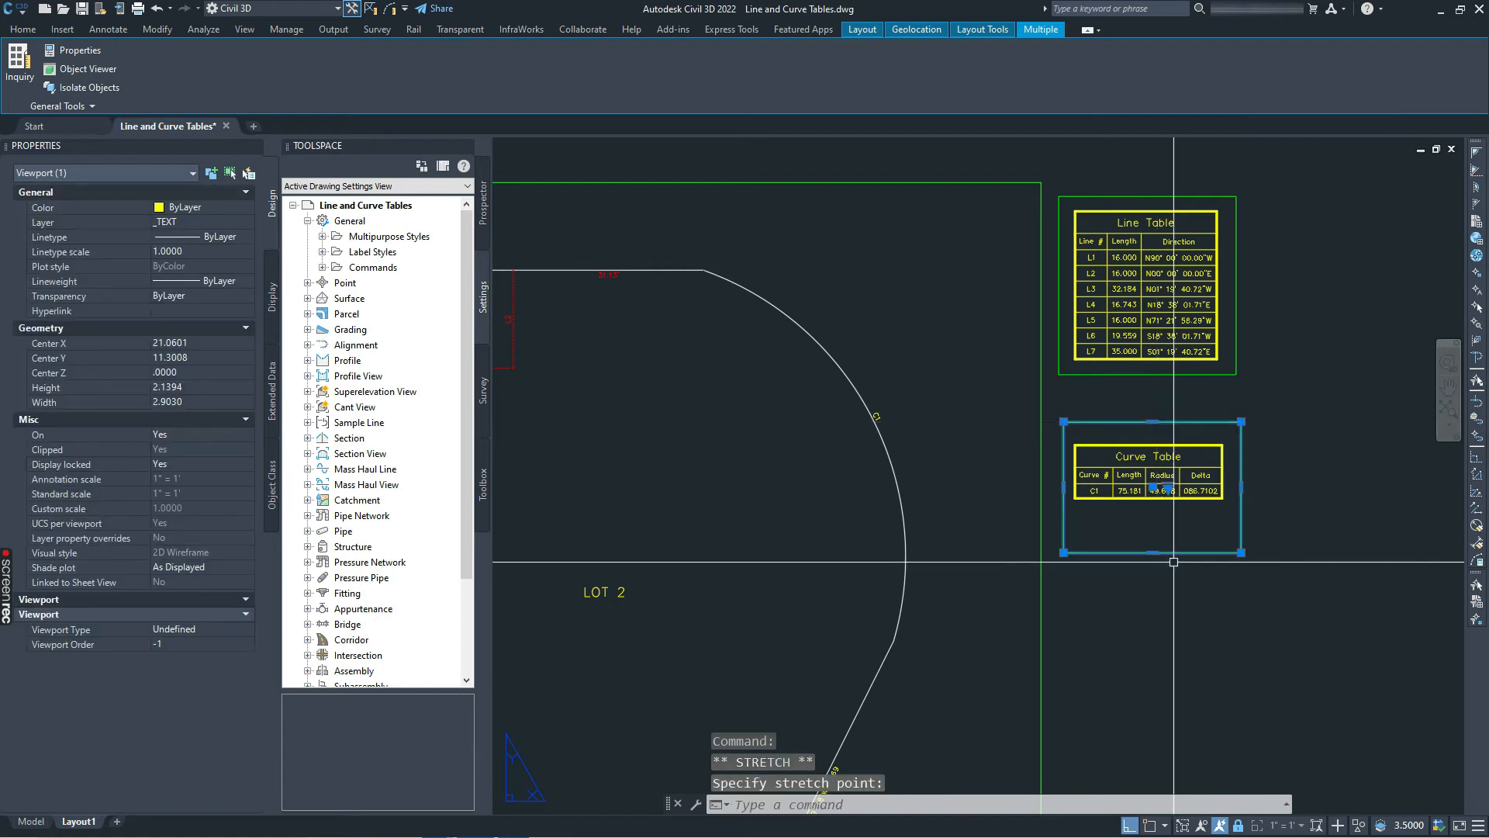
pyautogui.click(1152, 553)
pyautogui.click(1152, 518)
pyautogui.press('Escape')
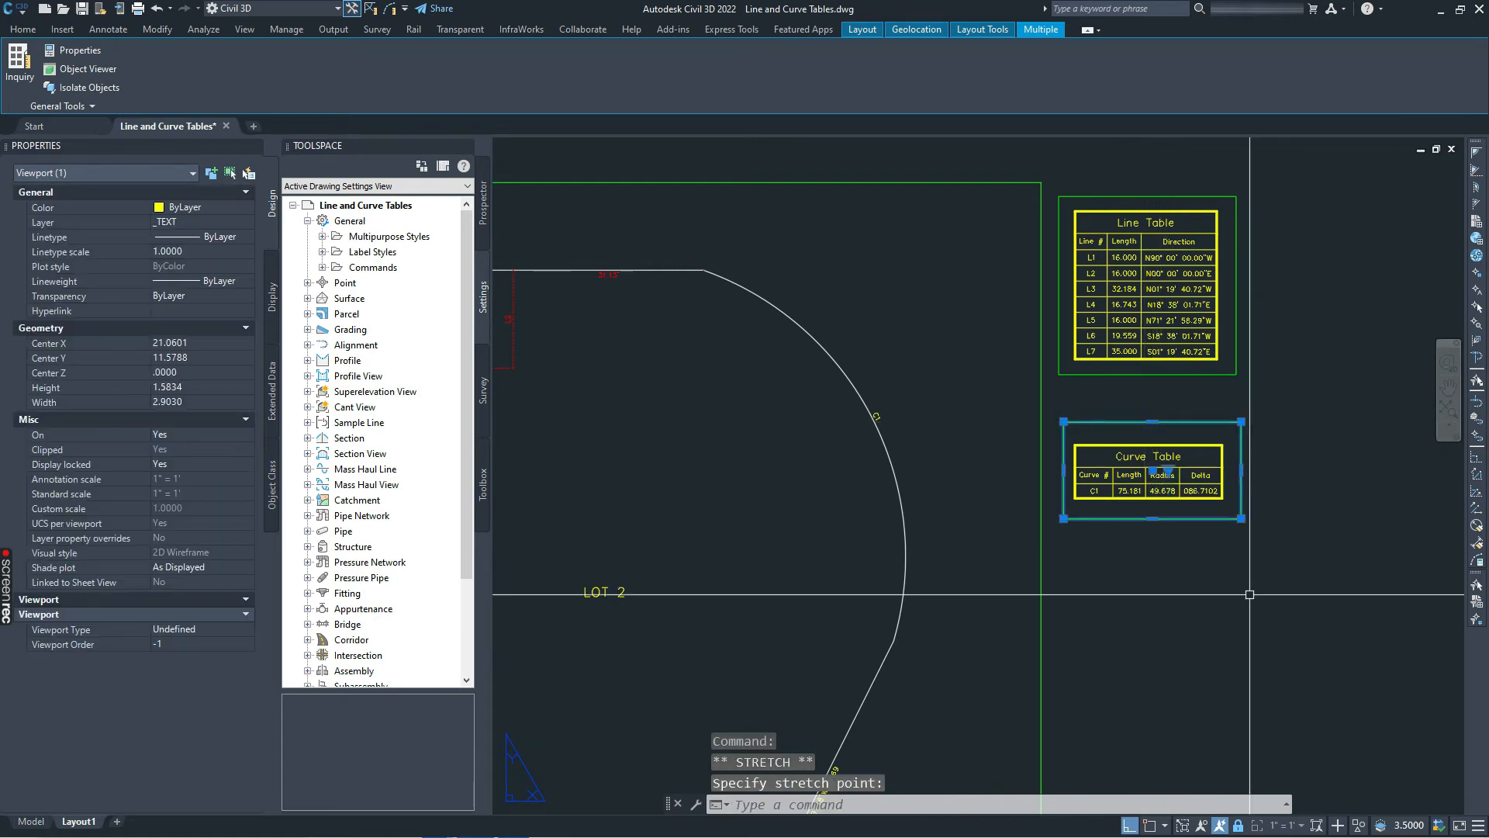
# Step: Move the Curve Table viewport straight up to sit just below the Line Table viewport
pyautogui.write('m')
pyautogui.press('Return')
pyautogui.click(1272, 565)
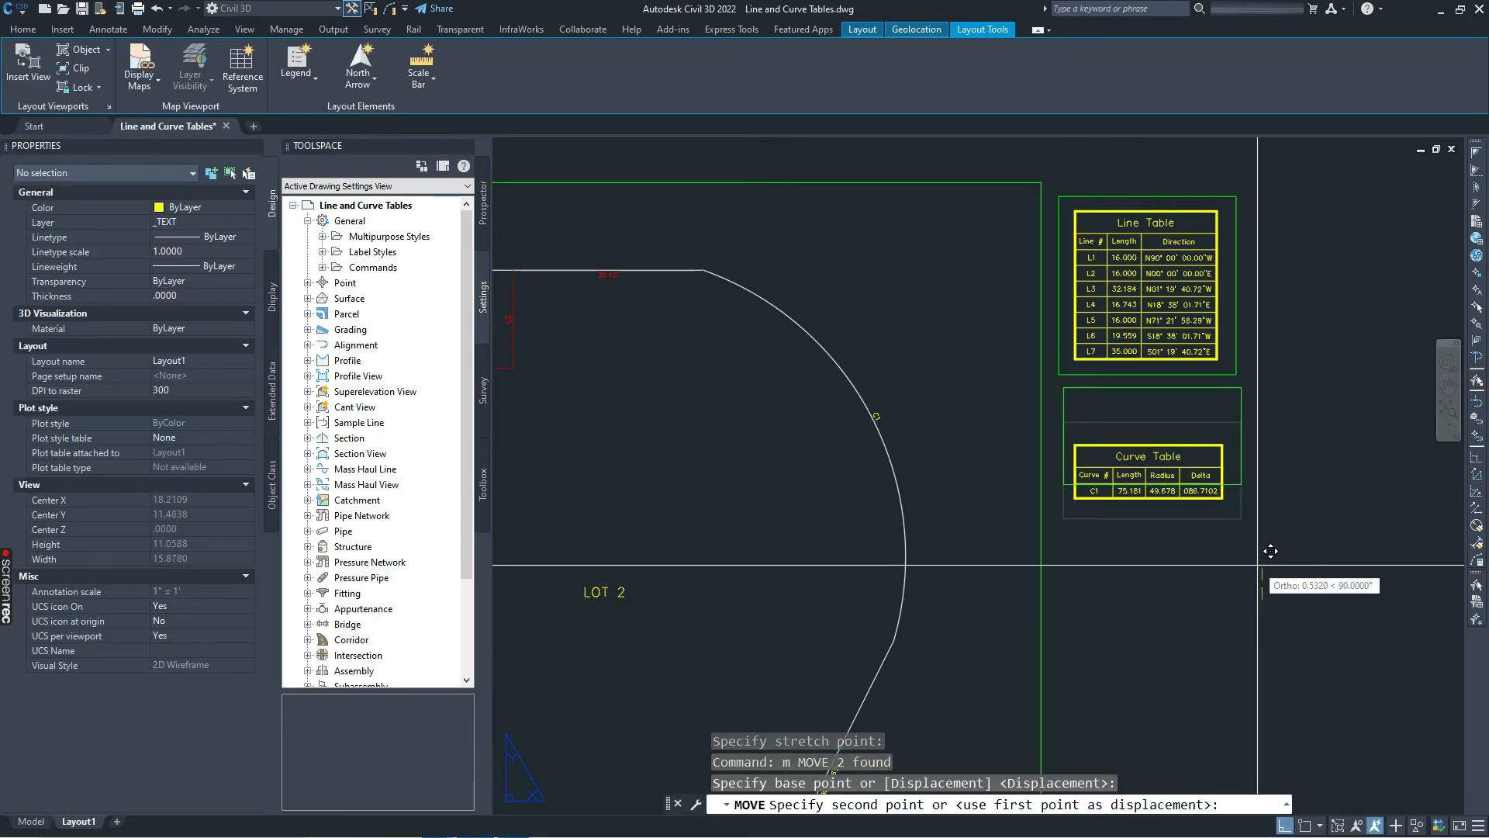
pyautogui.click(1164, 494)
pyautogui.moveTo(1155, 436); pyautogui.dragTo(1168, 466, button='middle')
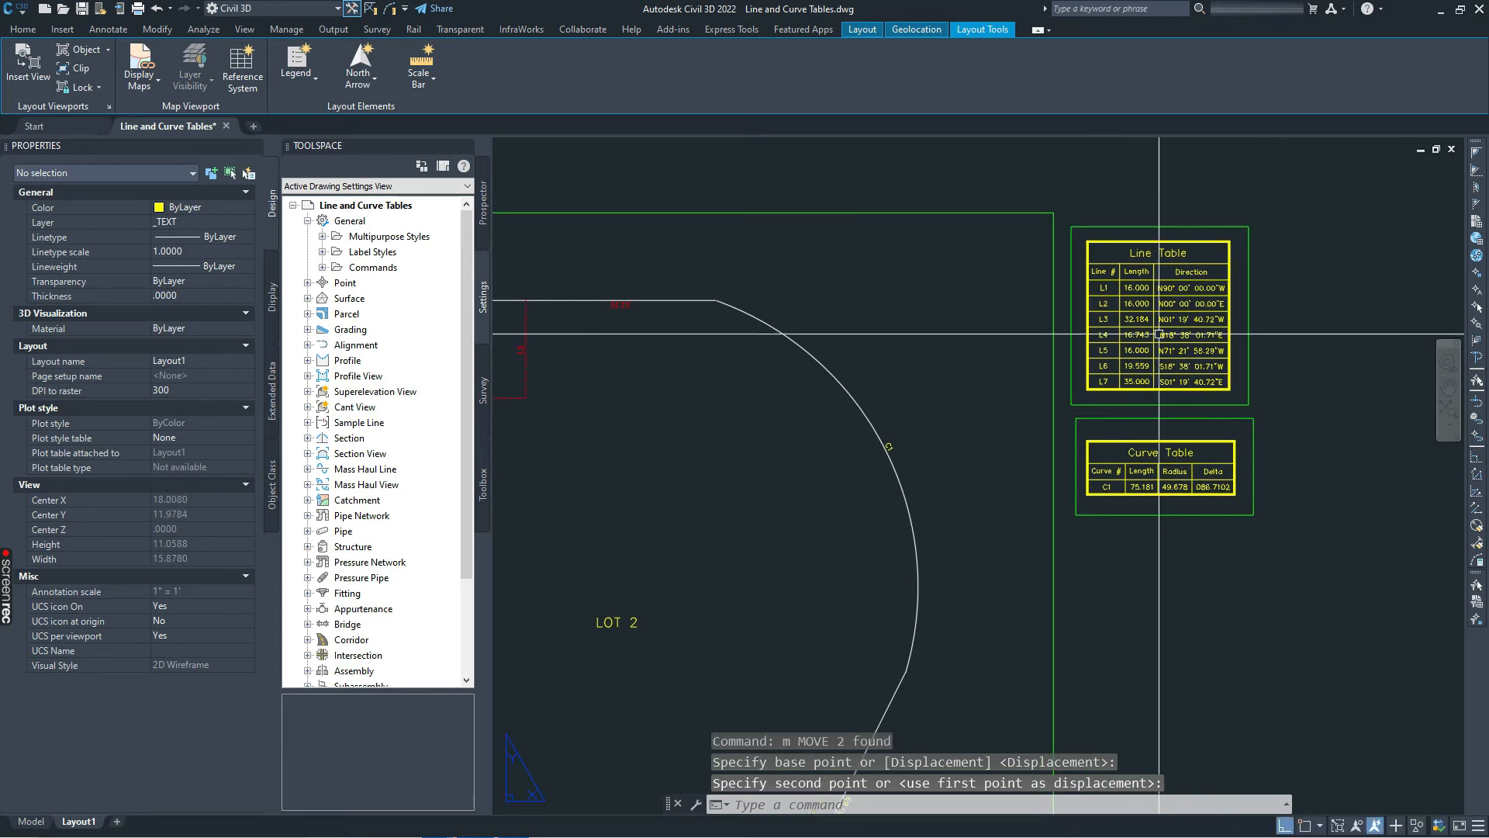
pyautogui.scroll(-3, 1144, 396)
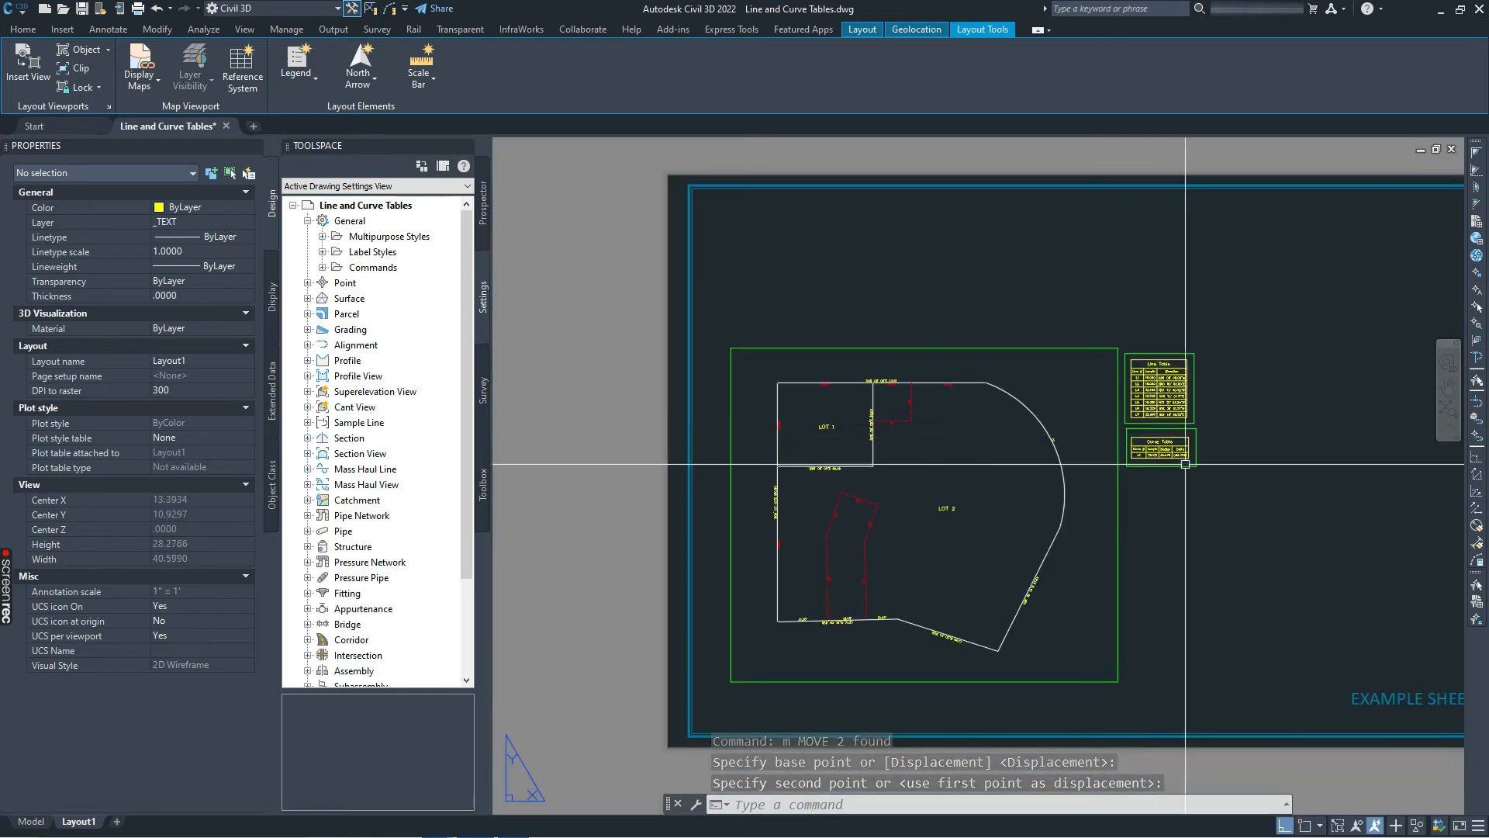
pyautogui.scroll(-1, 615, 299)
pyautogui.moveTo(1099, 441); pyautogui.dragTo(1081, 462, button='middle')
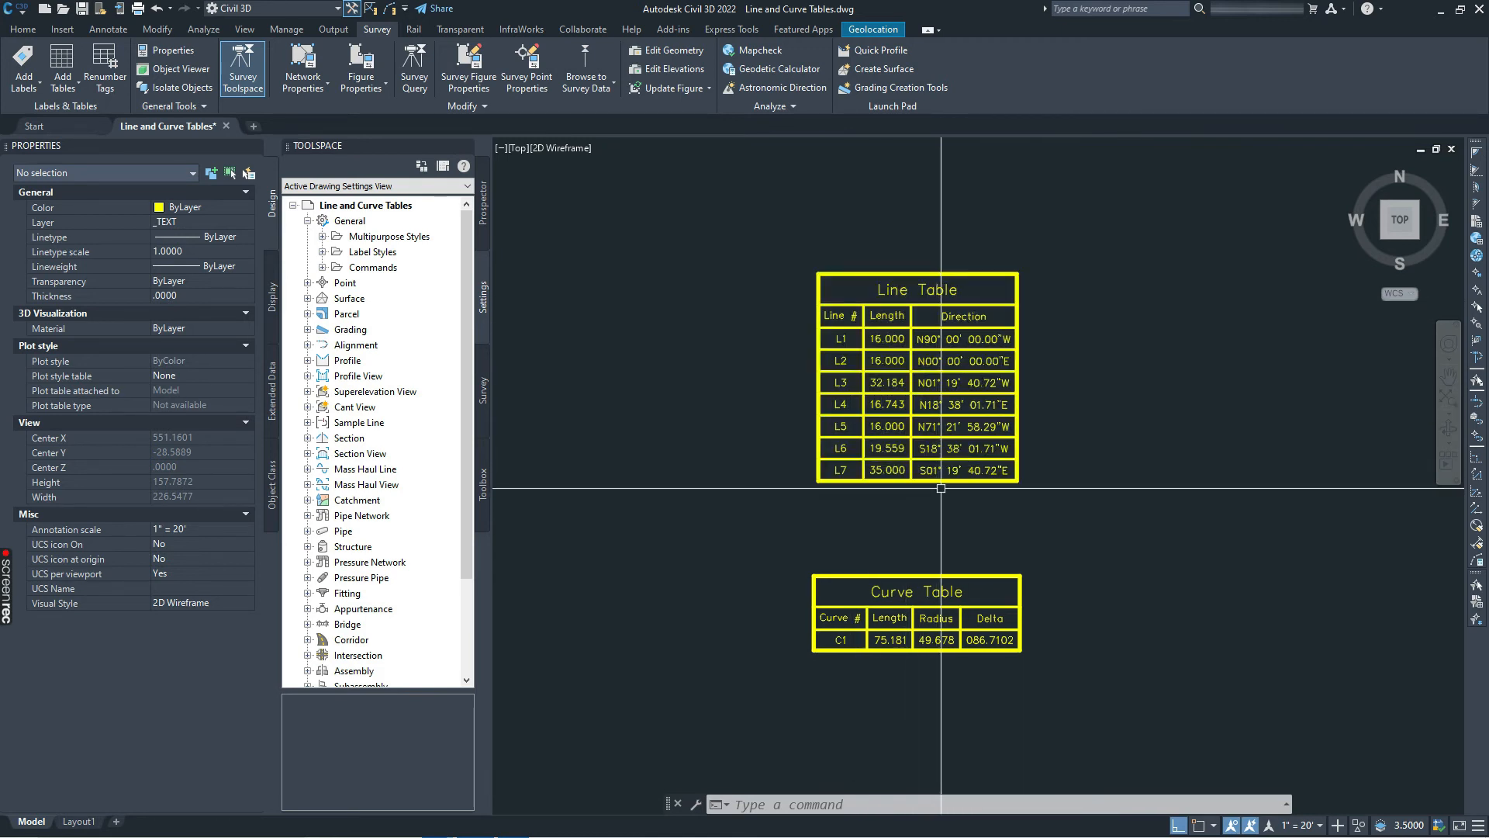
pyautogui.scroll(2, 1078, 410)
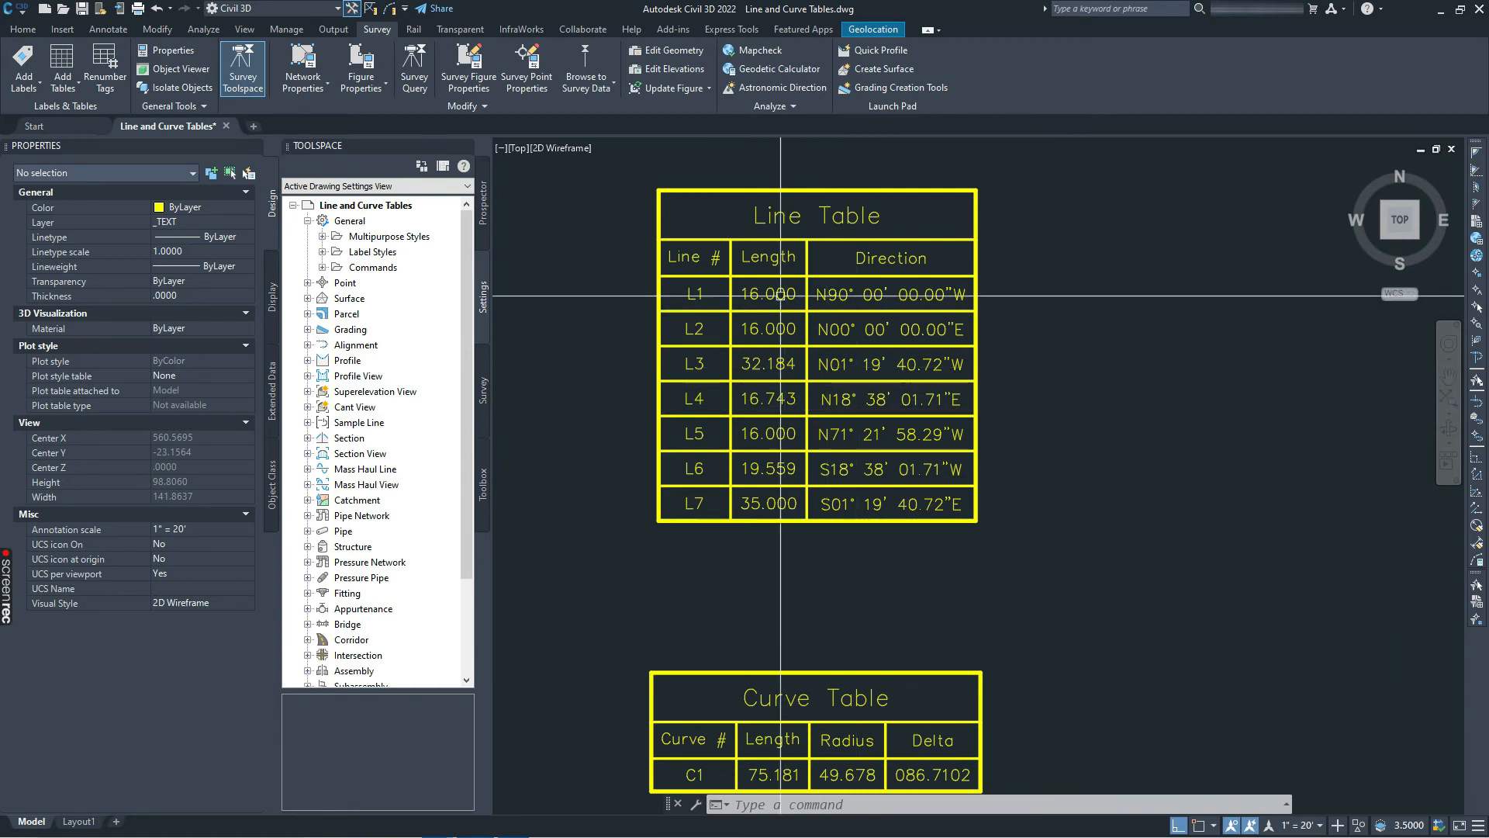
pyautogui.moveTo(811, 539); pyautogui.dragTo(883, 538, button='middle')
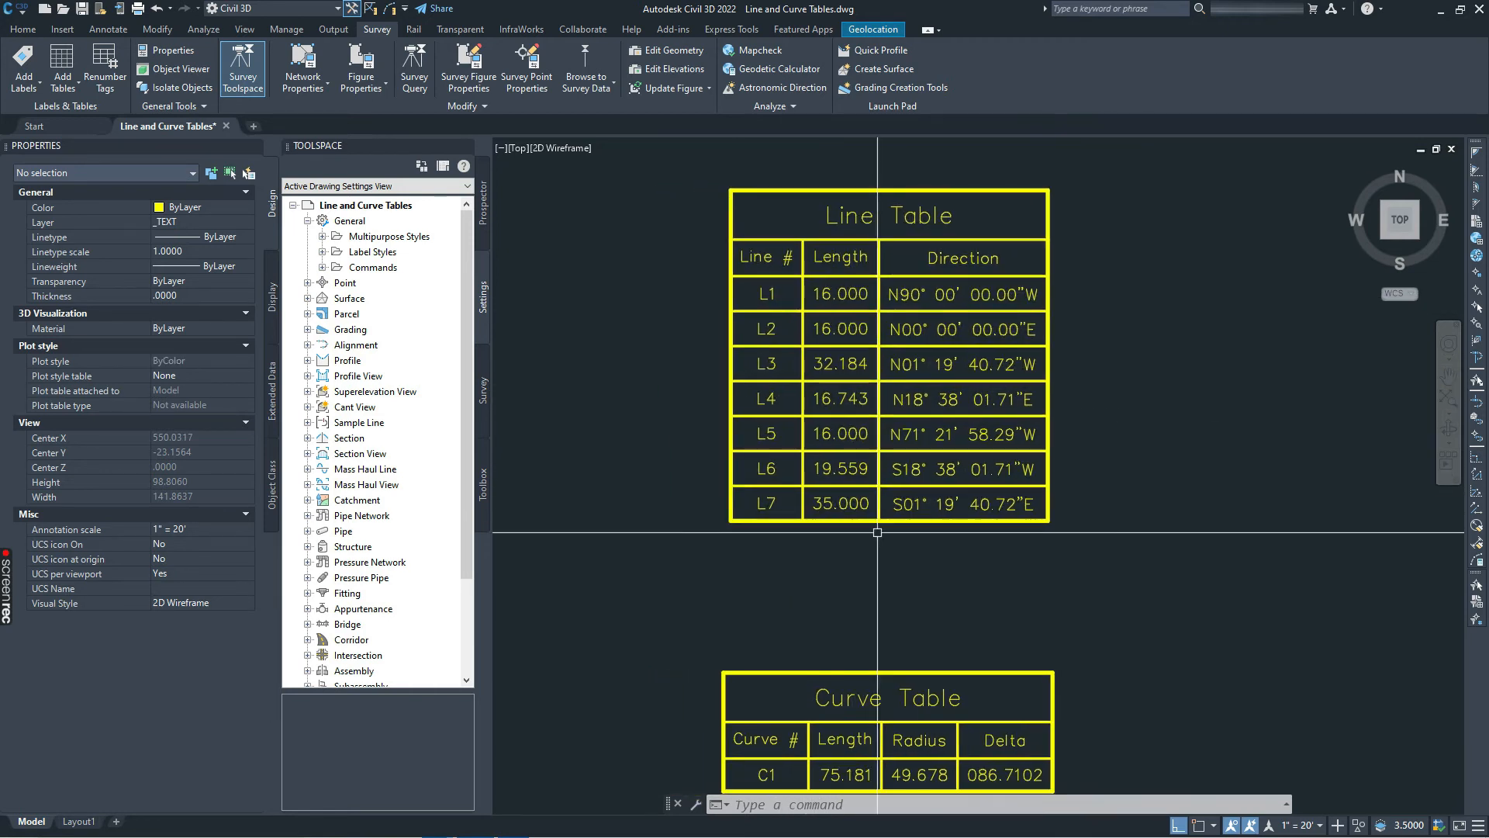
# Step: Edit the Line Table's style so the header of its line number column reads LINE #
pyautogui.click(810, 187)
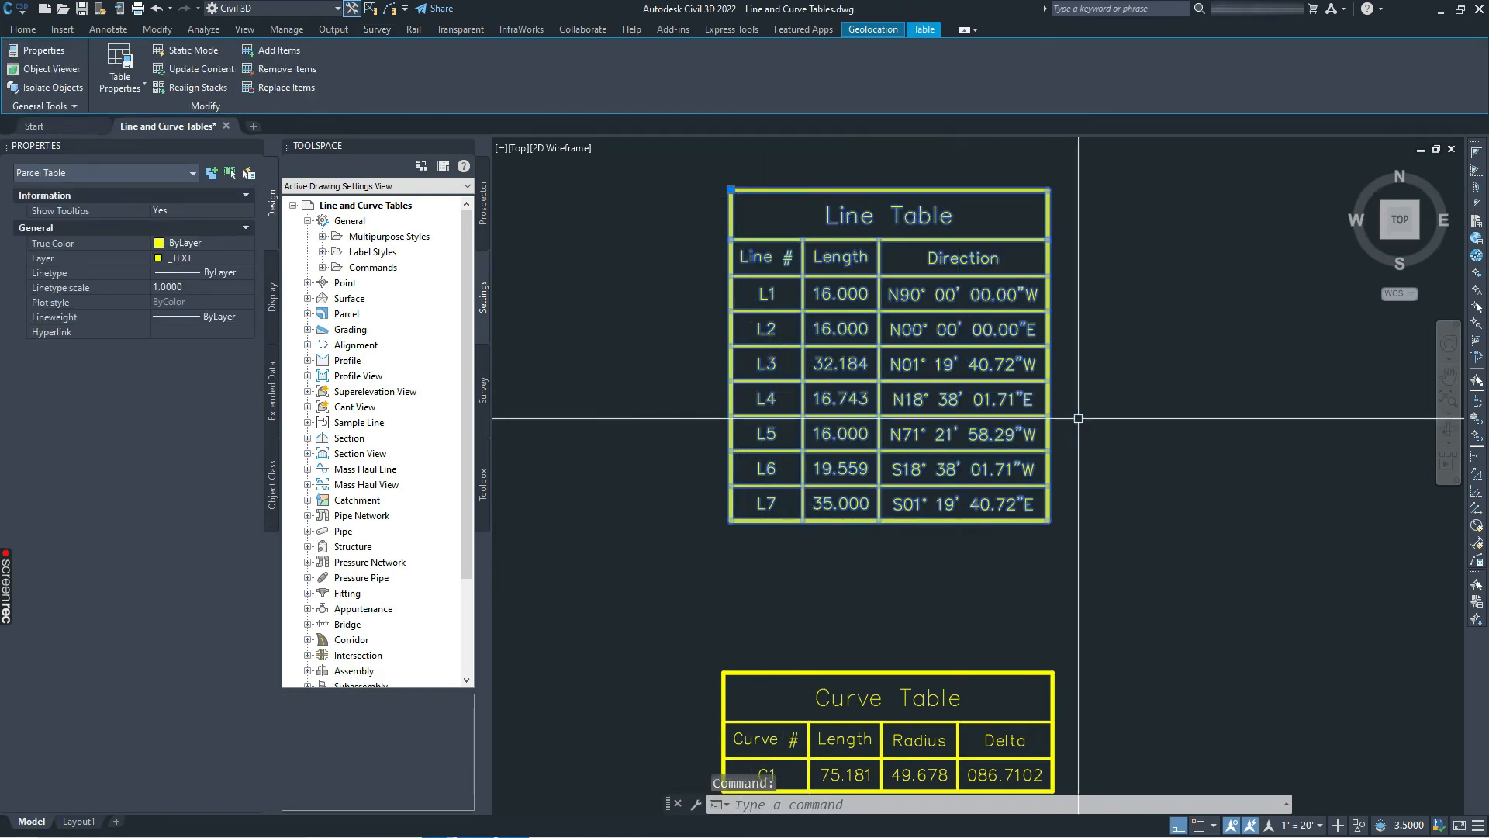
pyautogui.click(132, 88)
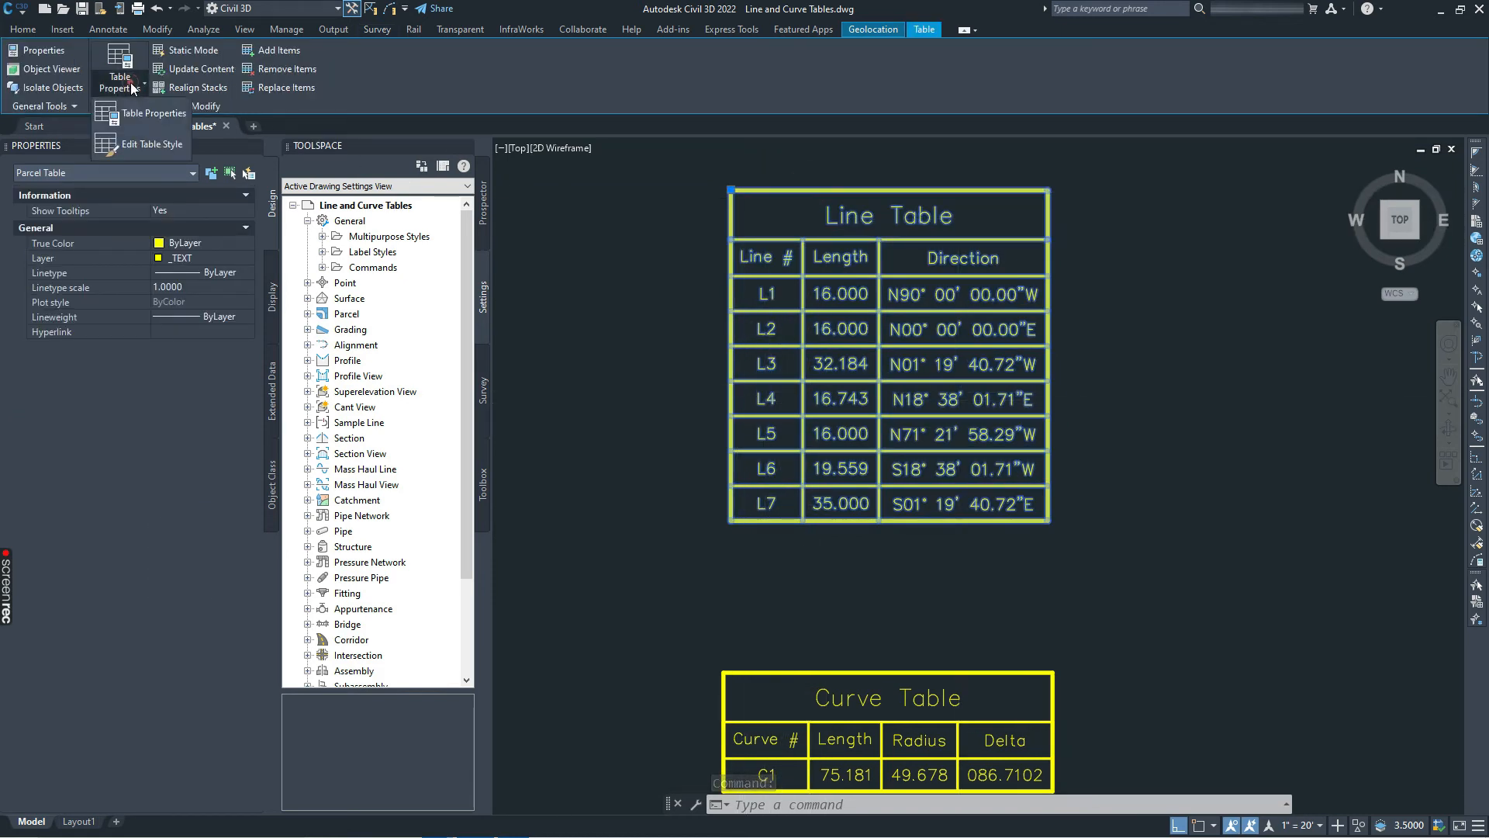
pyautogui.click(146, 146)
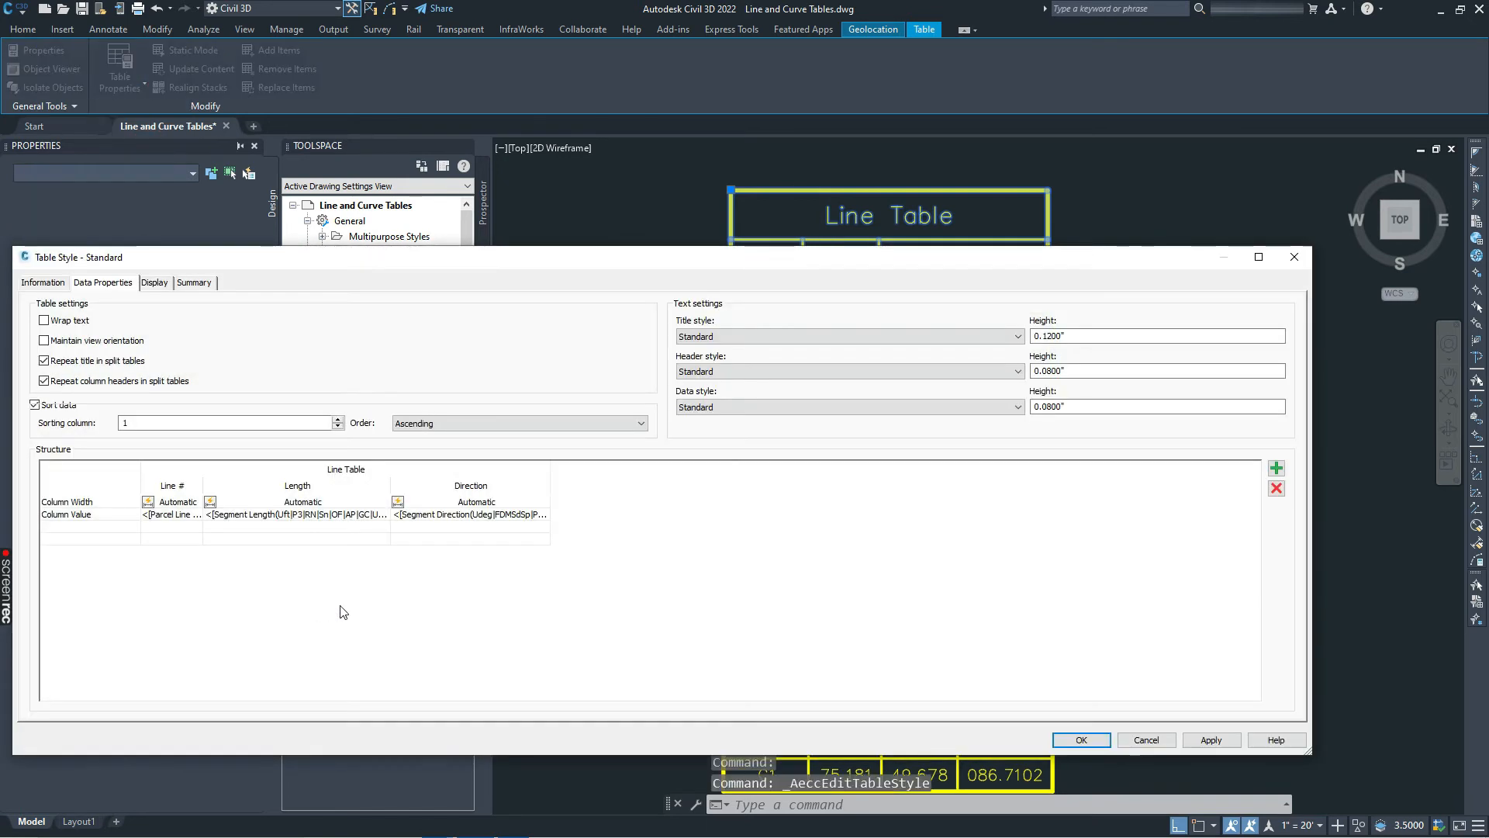
pyautogui.moveTo(519, 266); pyautogui.dragTo(573, 212)
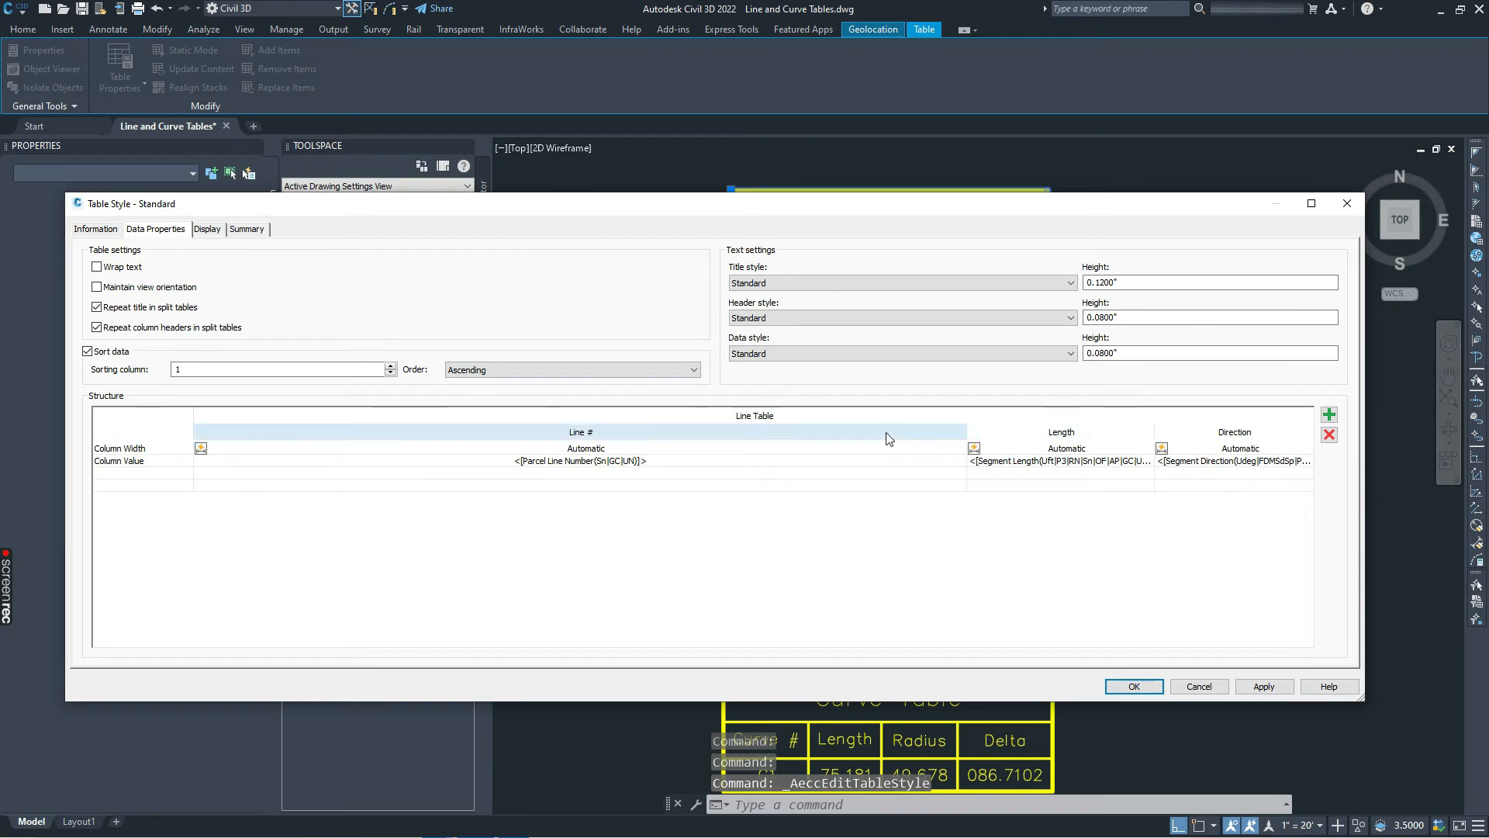
pyautogui.moveTo(772, 206)
pyautogui.mouseDown()
pyautogui.moveTo(772, 384)
pyautogui.moveTo(761, 249)
pyautogui.mouseUp()
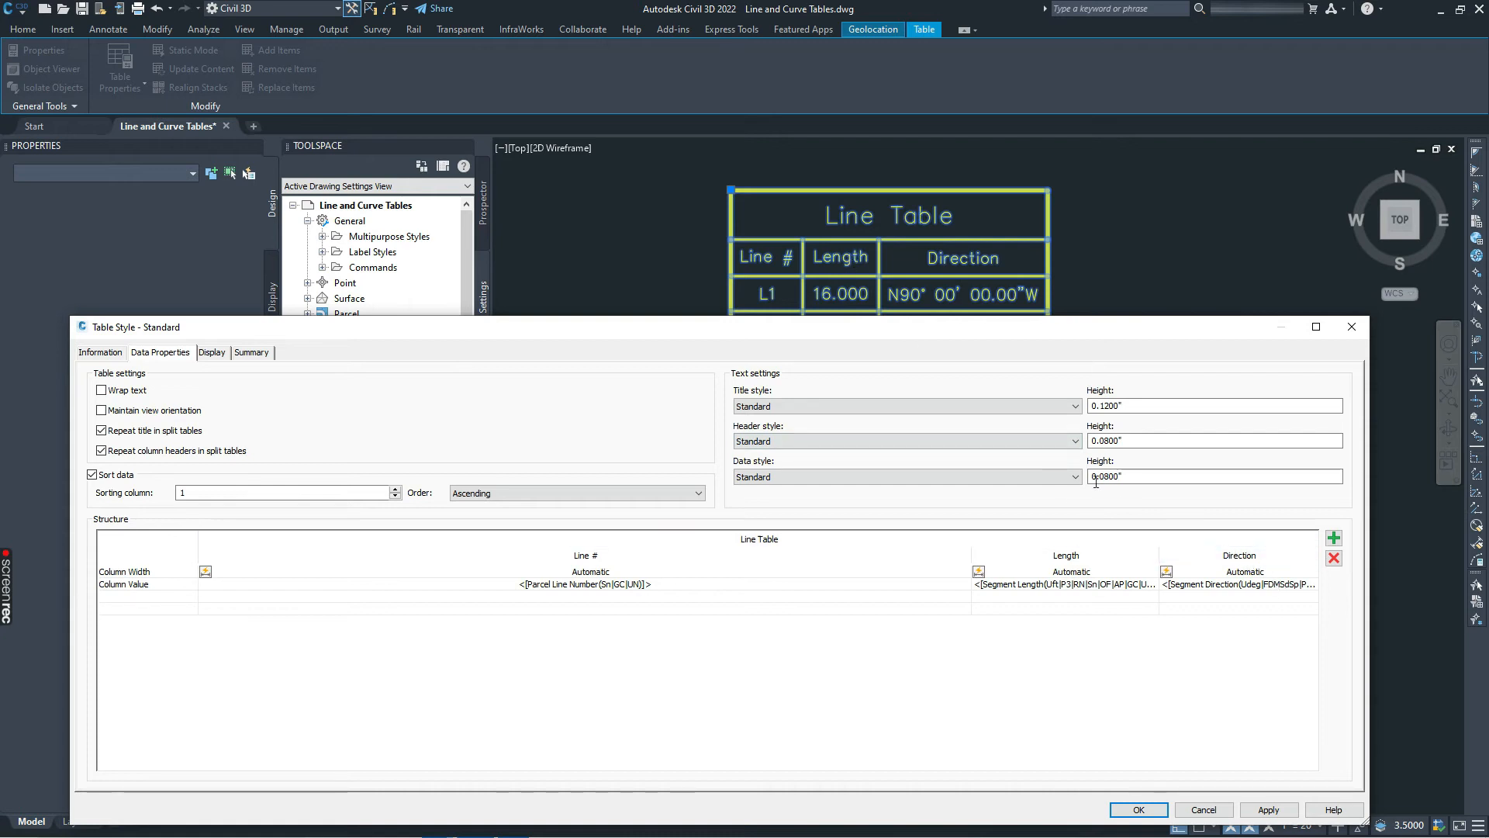
pyautogui.click(602, 555)
pyautogui.doubleClick(602, 555)
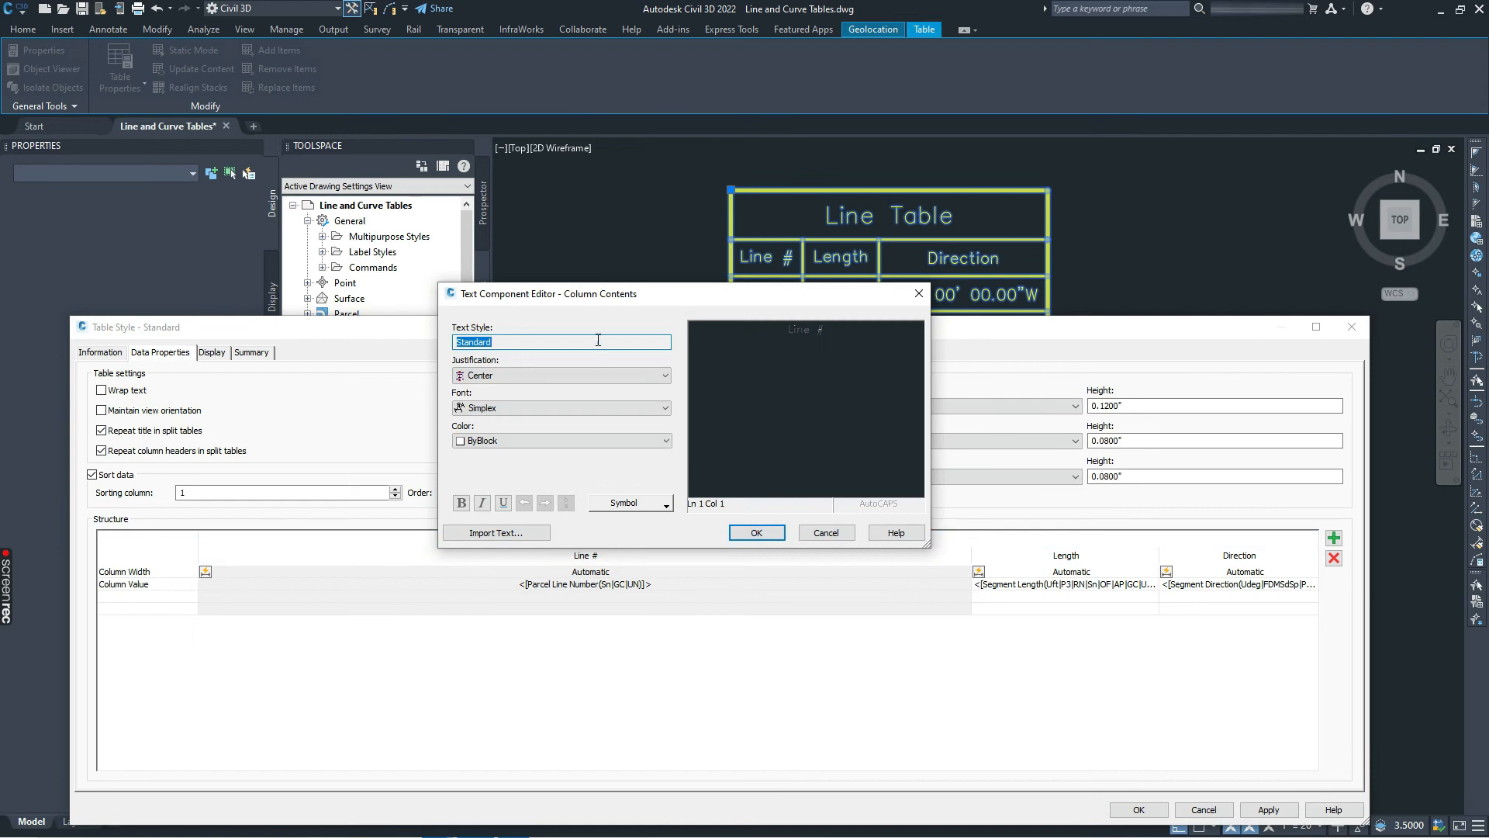
pyautogui.click(823, 332)
pyautogui.moveTo(808, 331); pyautogui.dragTo(795, 329)
pyautogui.write('INE')
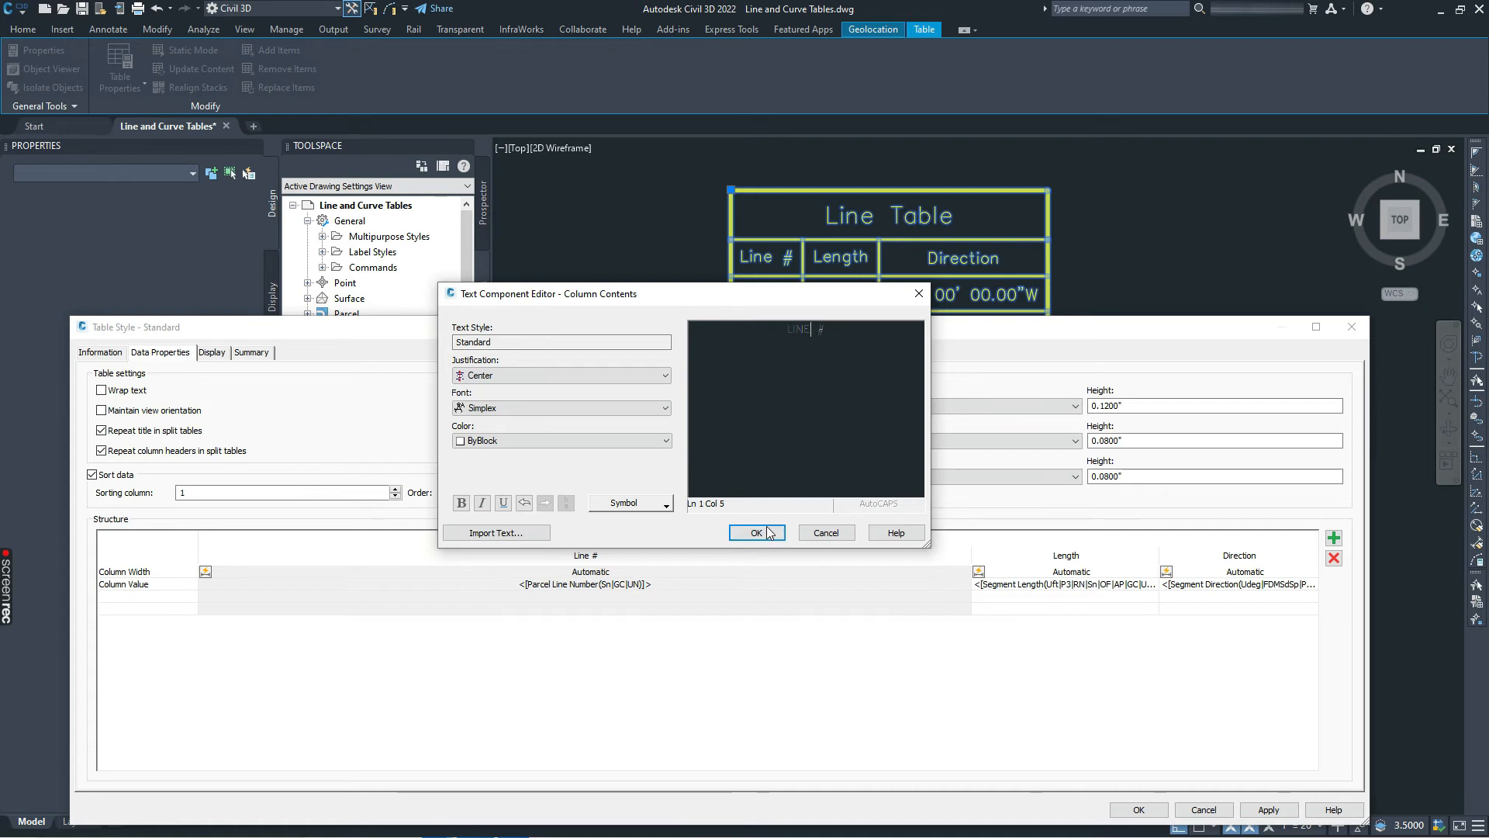
pyautogui.click(756, 532)
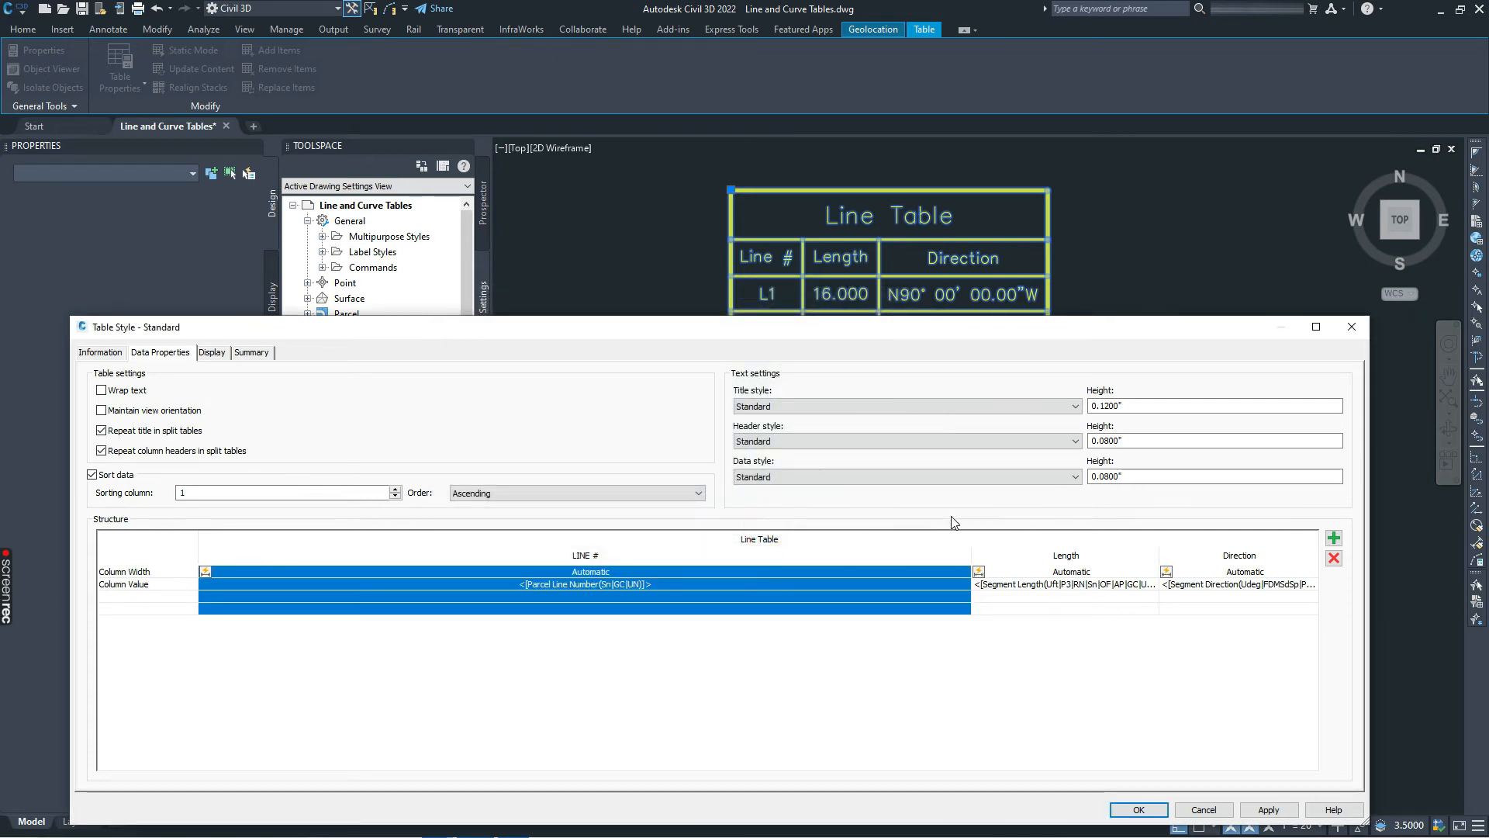
# Step: Change the Line Table's Length column header to LENGTH with center justification
pyautogui.doubleClick(1065, 555)
pyautogui.click(805, 332)
pyautogui.doubleClick(804, 332)
pyautogui.write('LEN')
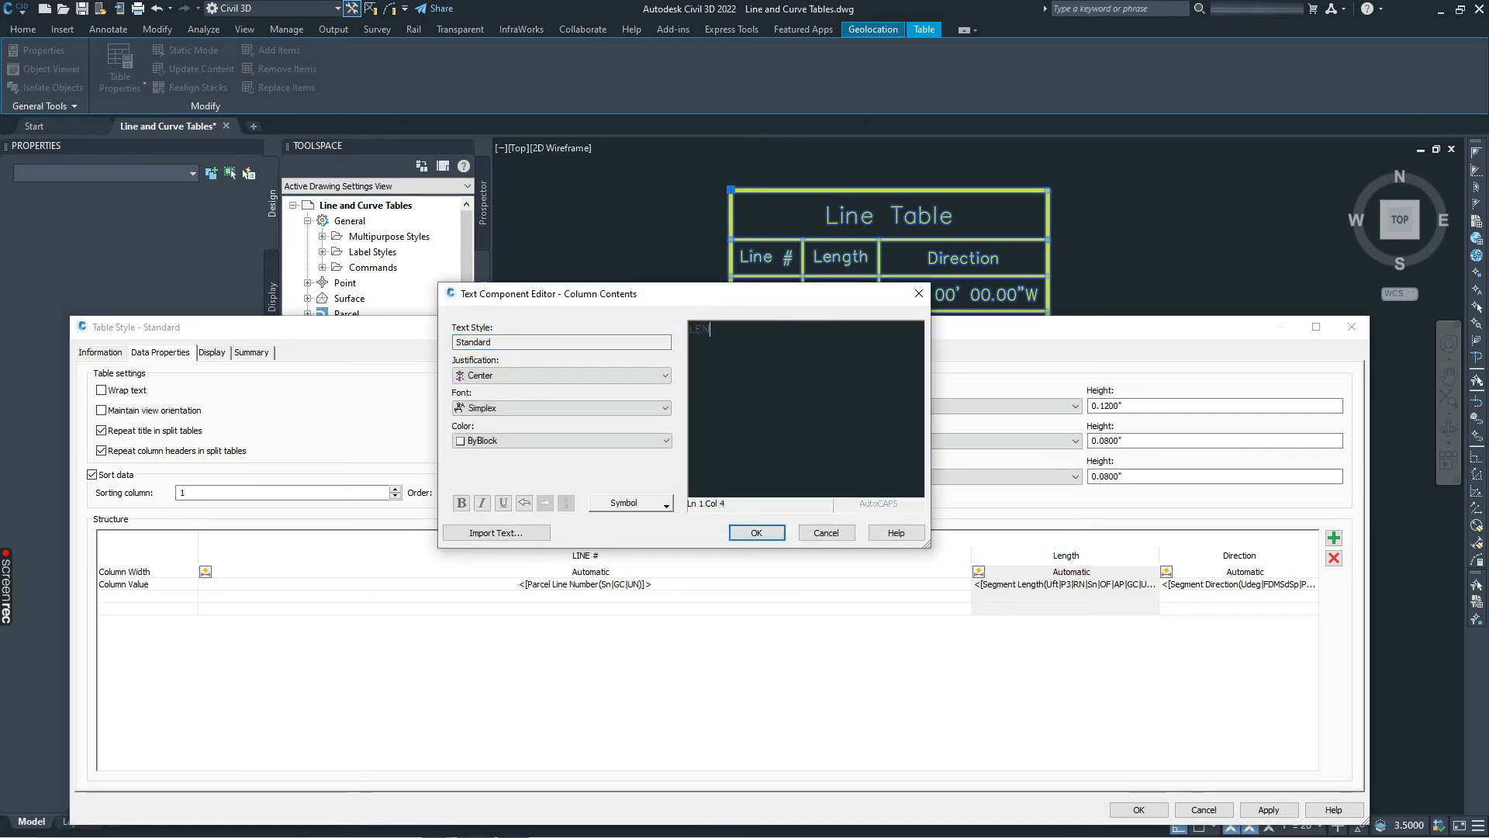
pyautogui.moveTo(807, 336); pyautogui.dragTo(635, 426)
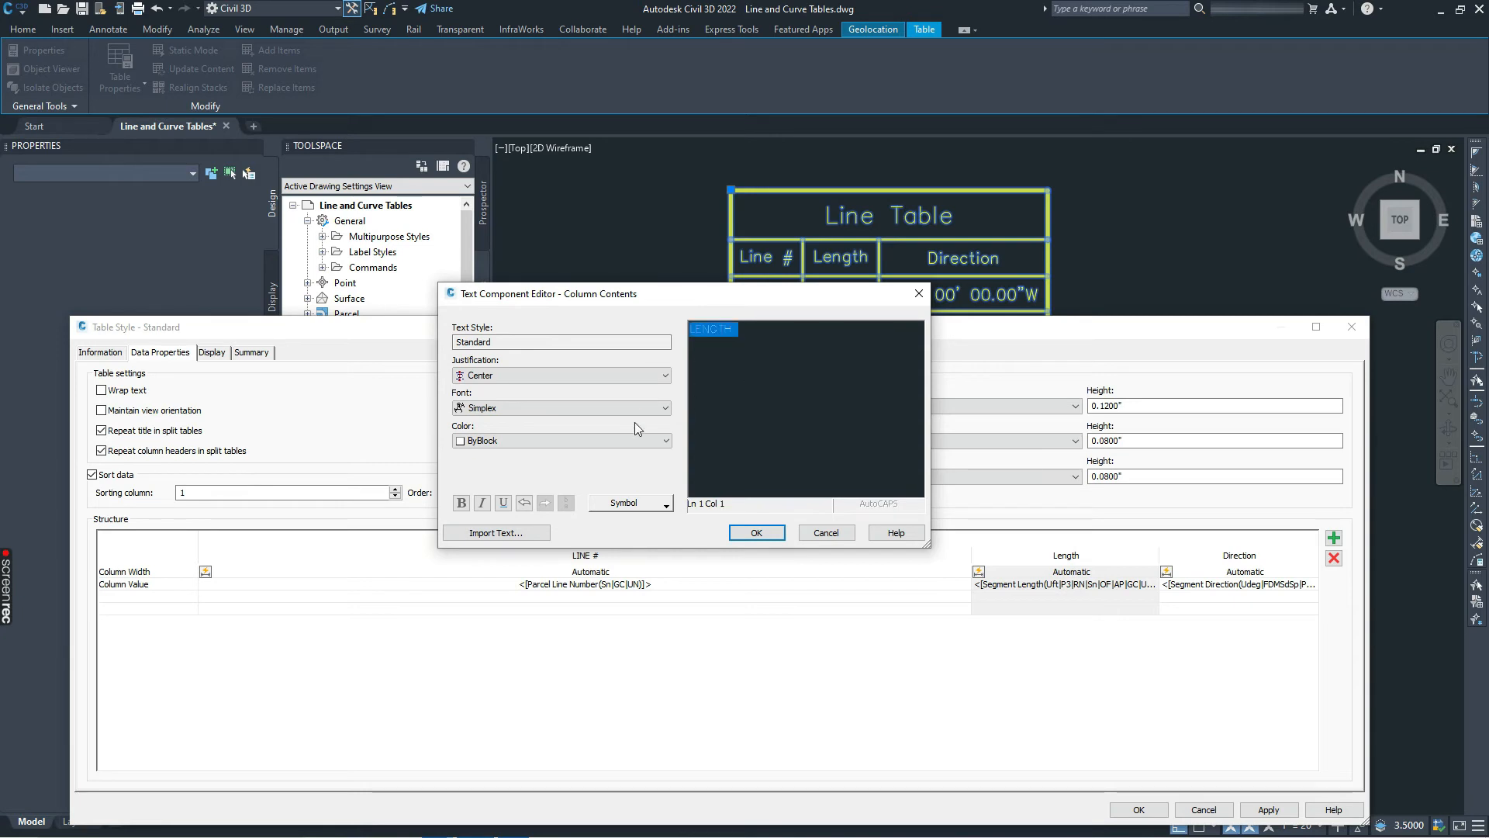
pyautogui.click(495, 375)
pyautogui.click(493, 404)
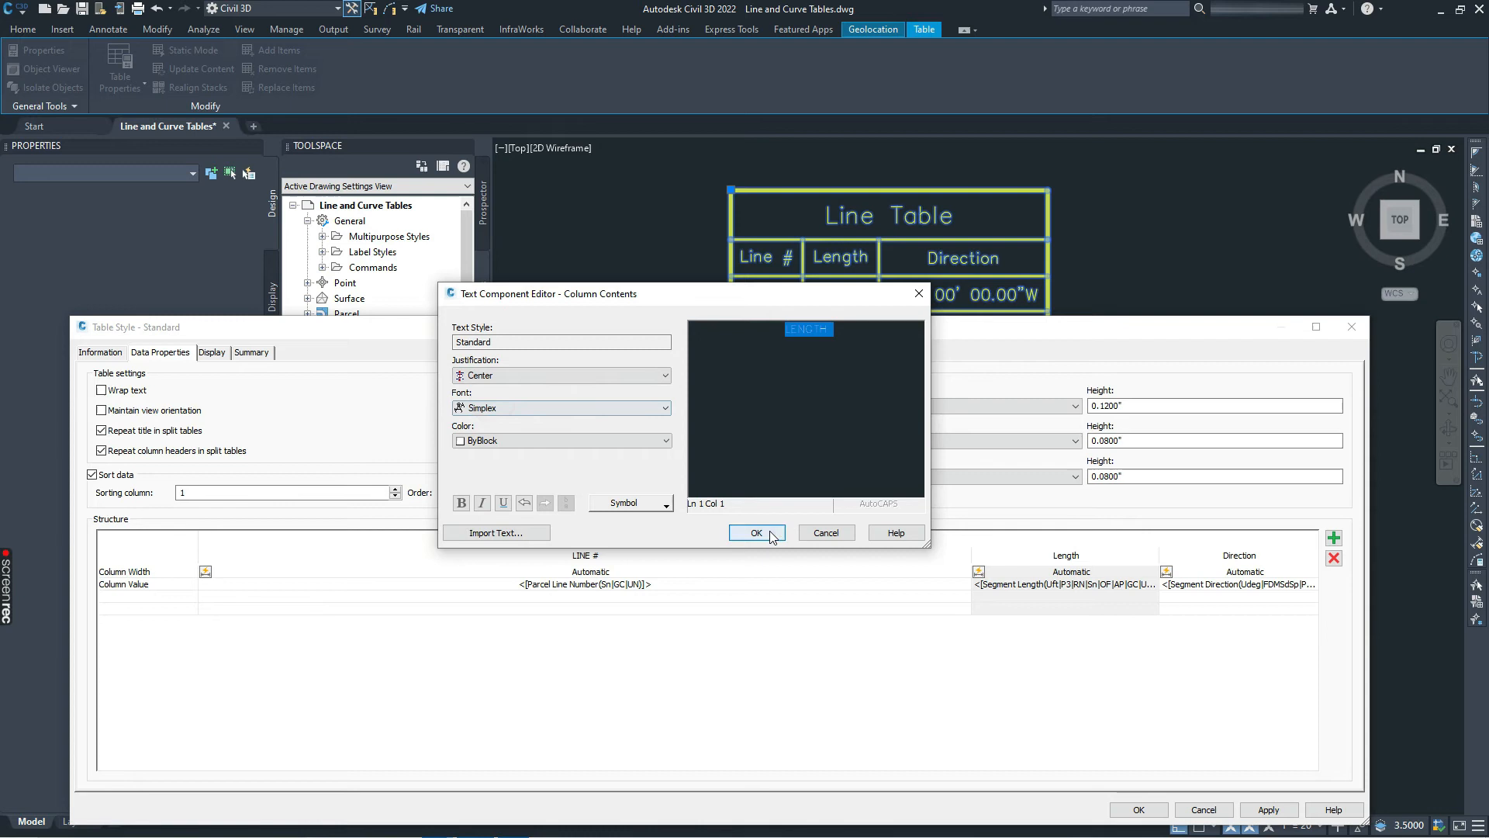
pyautogui.click(756, 532)
# Step: Change the Line Table's Direction column header to DIRECTION with center justification
pyautogui.click(1248, 578)
pyautogui.doubleClick(1241, 555)
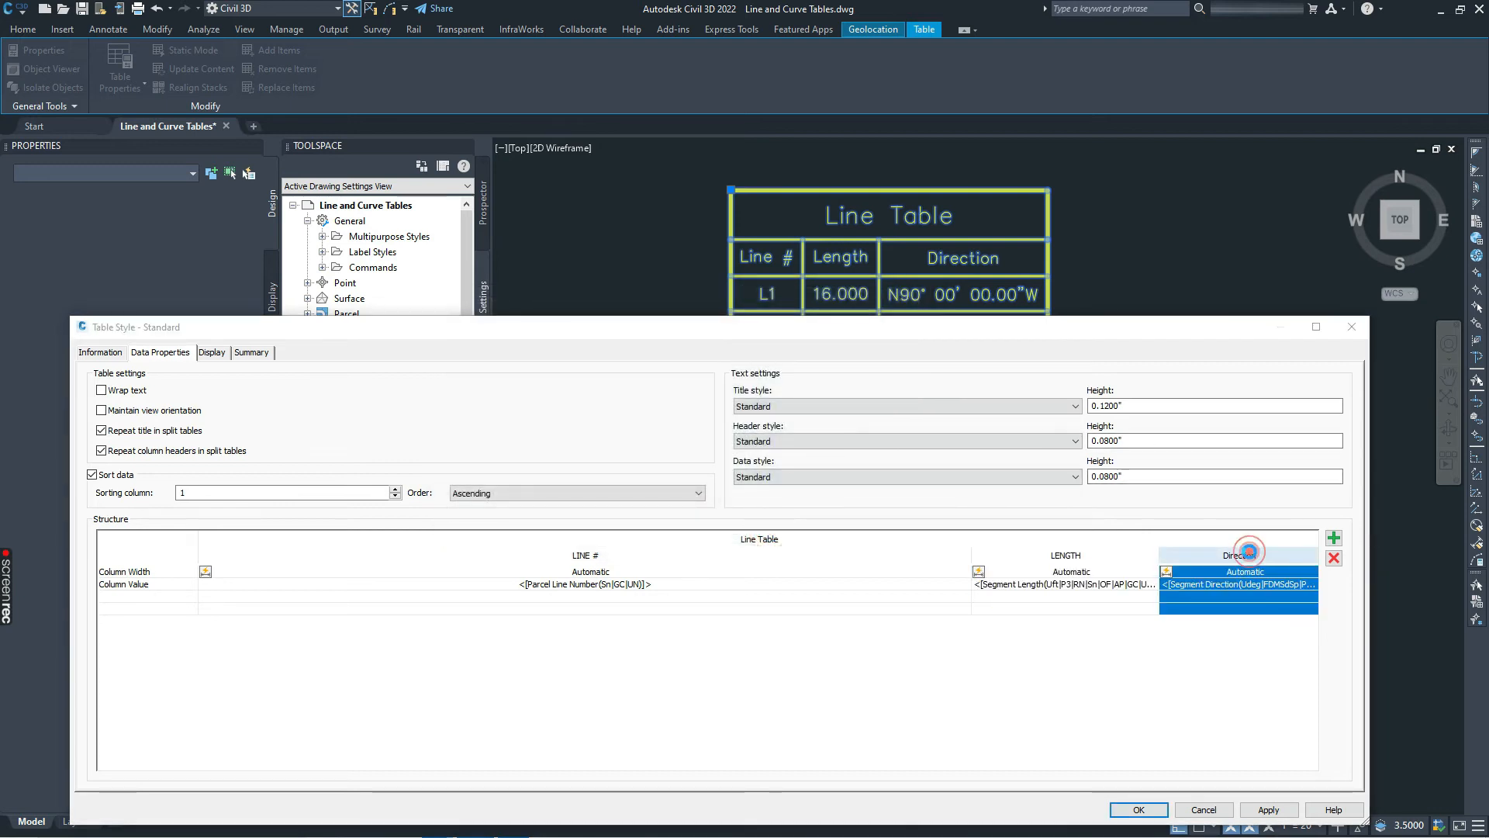
pyautogui.doubleClick(823, 331)
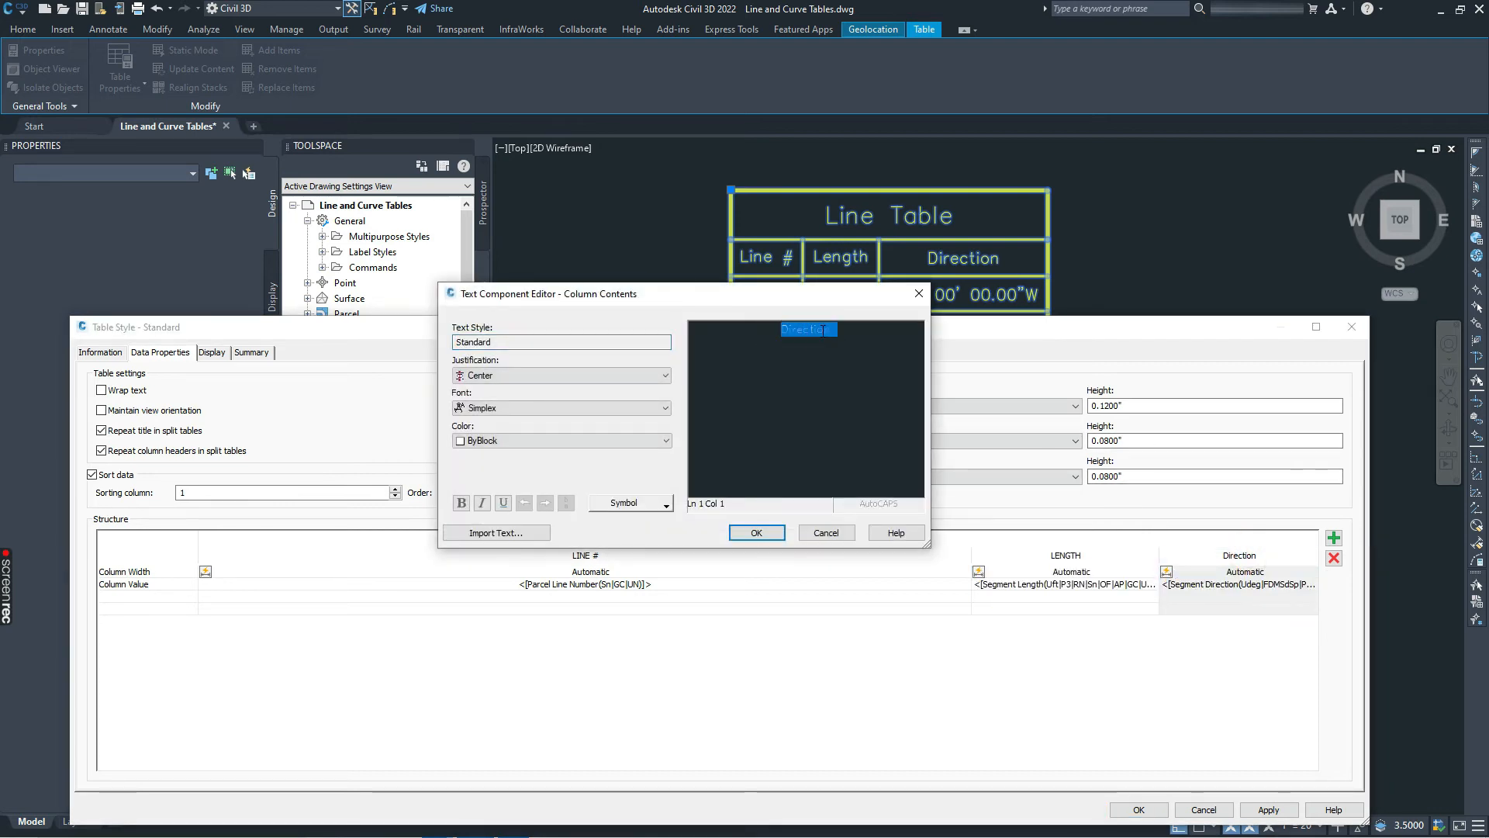
pyautogui.write('DIRECTION')
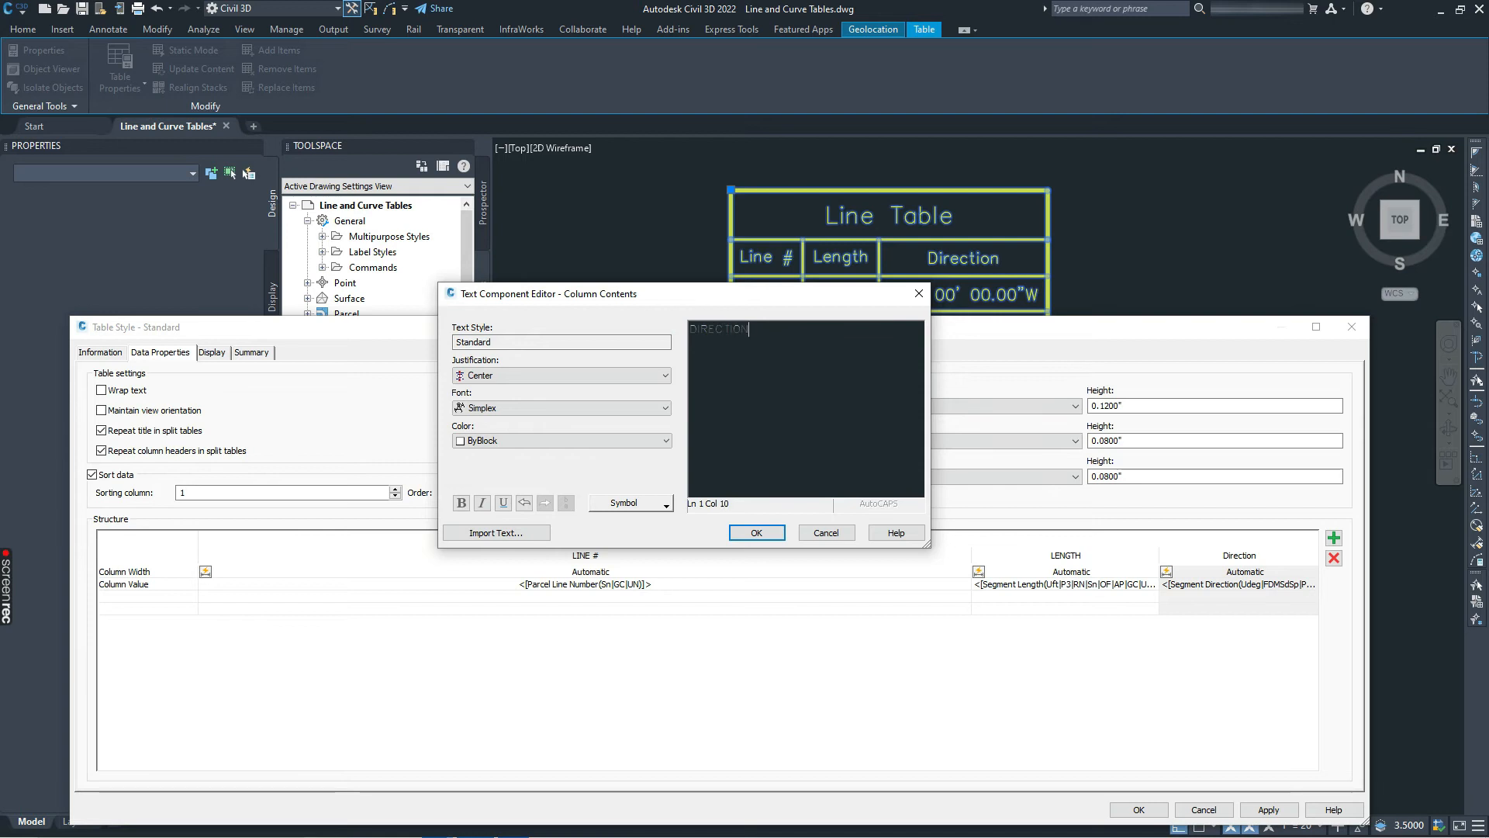
pyautogui.hotkey('shift', 'Home')
pyautogui.click(612, 376)
pyautogui.click(608, 402)
pyautogui.click(771, 533)
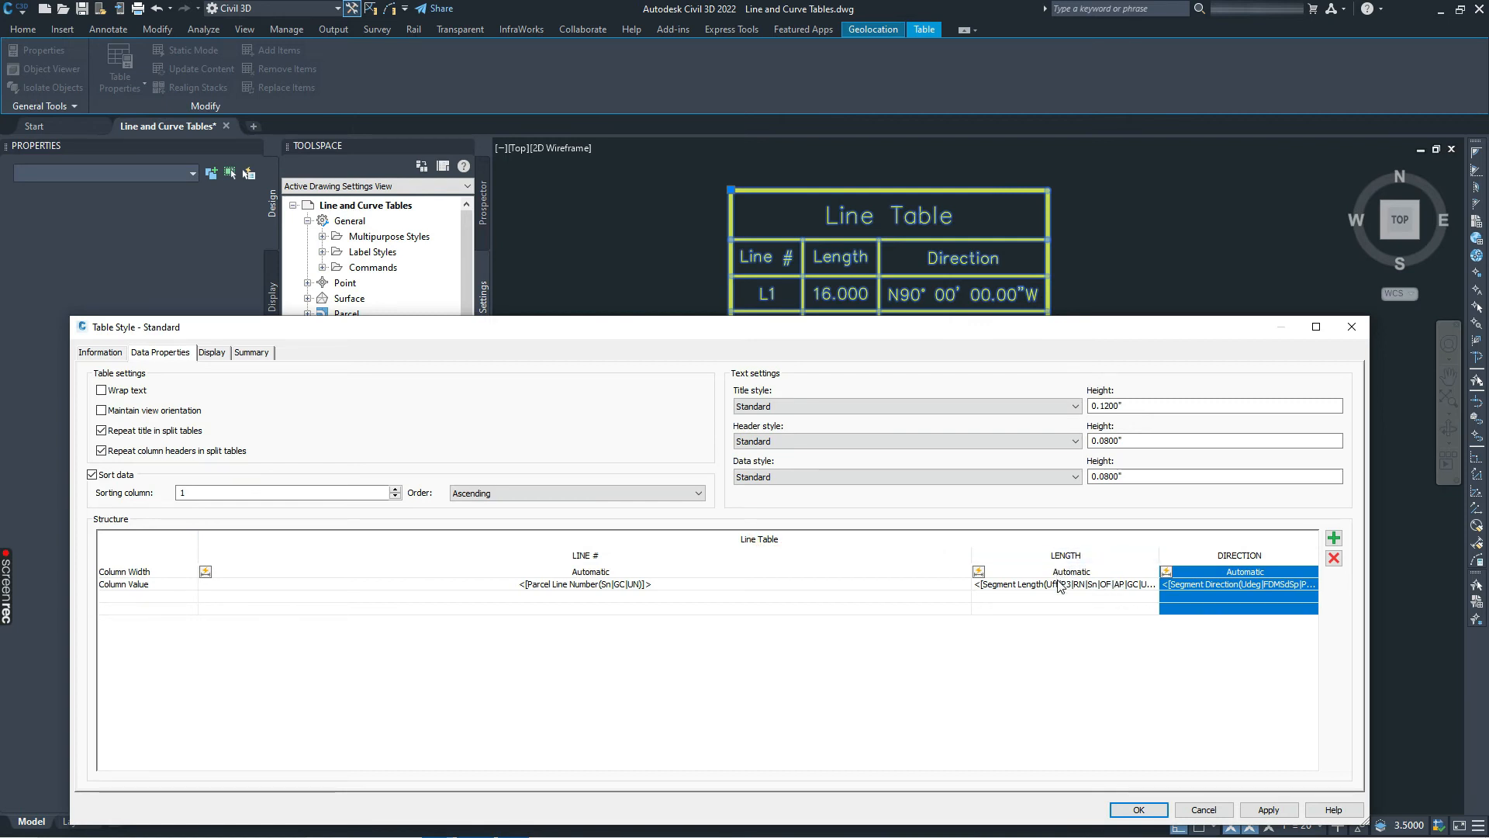
# Step: Set the precision of the Segment Length value in the Line Table's LENGTH column to 0.01
pyautogui.click(1032, 584)
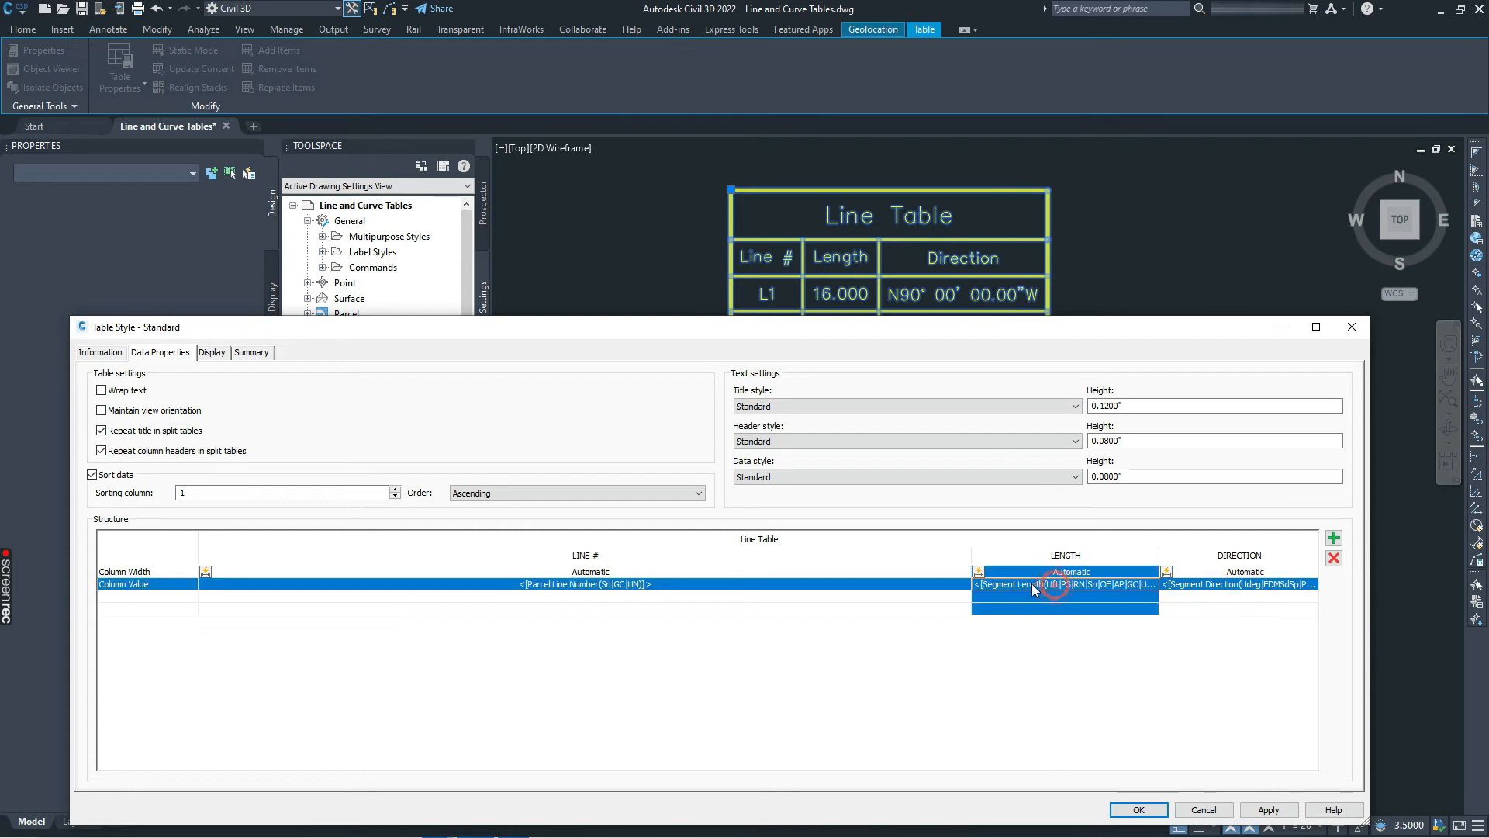
pyautogui.doubleClick(1129, 584)
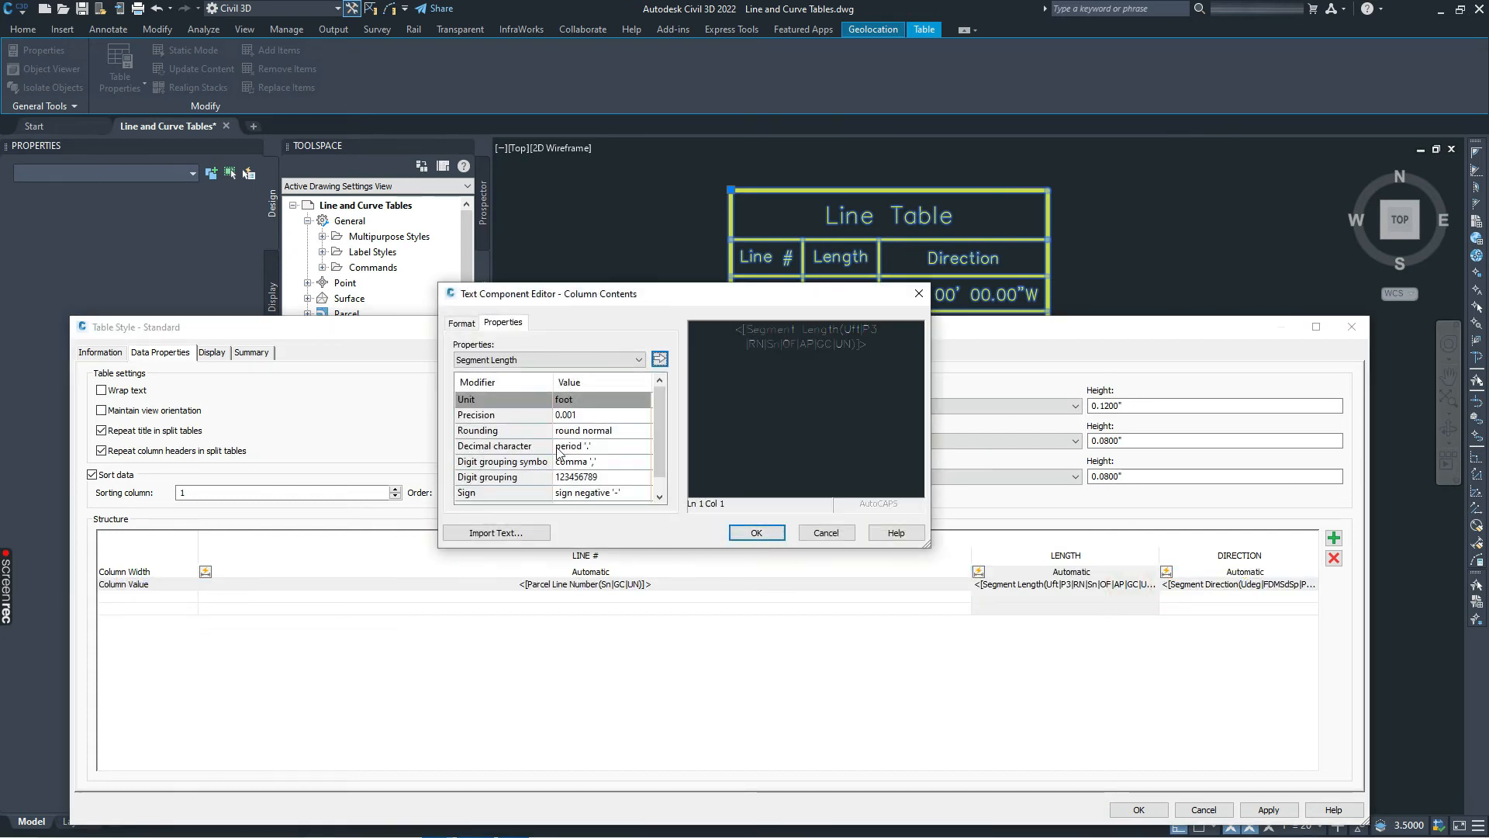
pyautogui.click(816, 337)
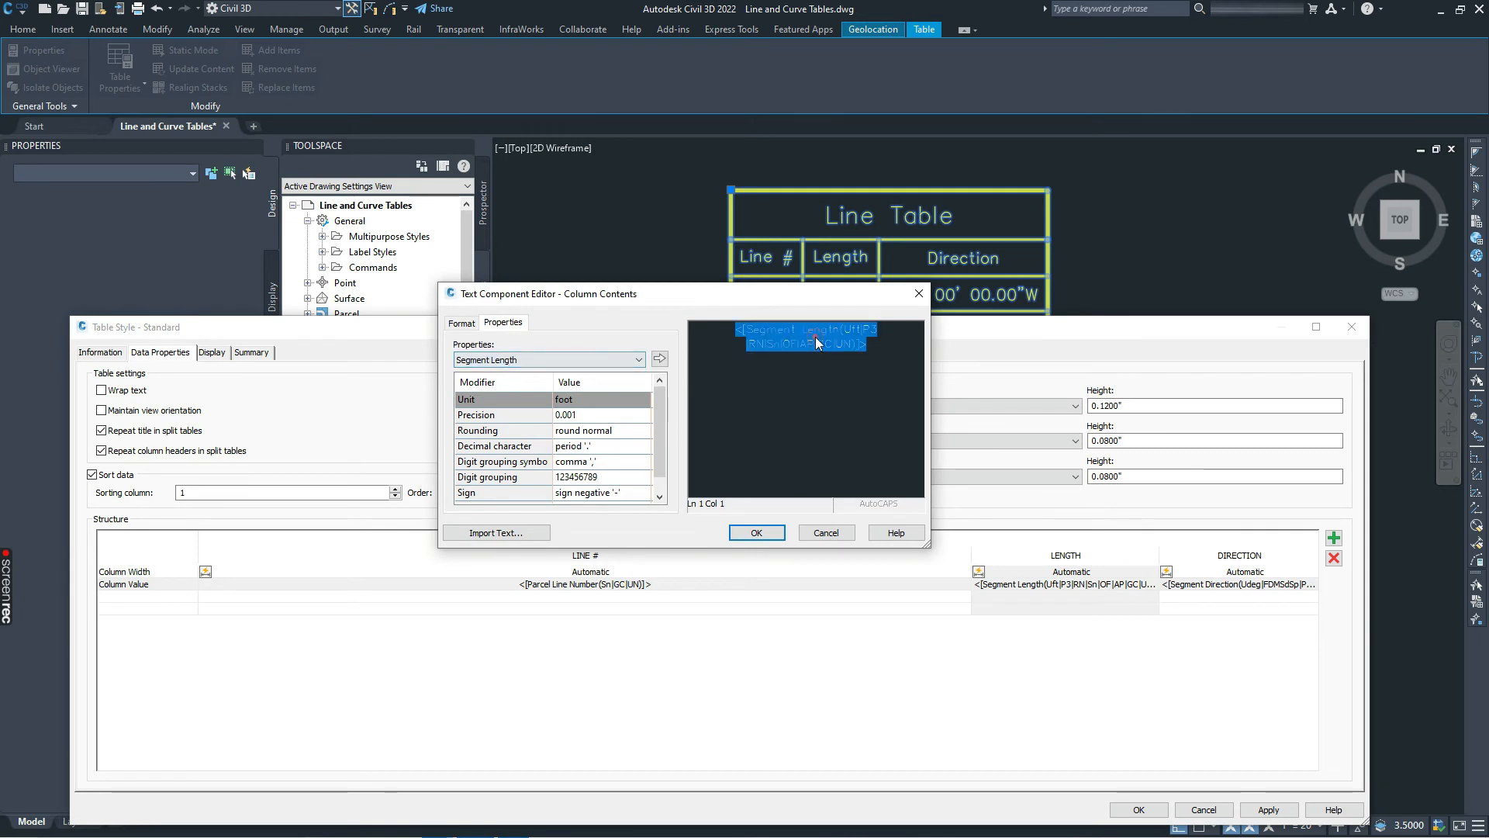
pyautogui.click(583, 417)
pyautogui.click(583, 417)
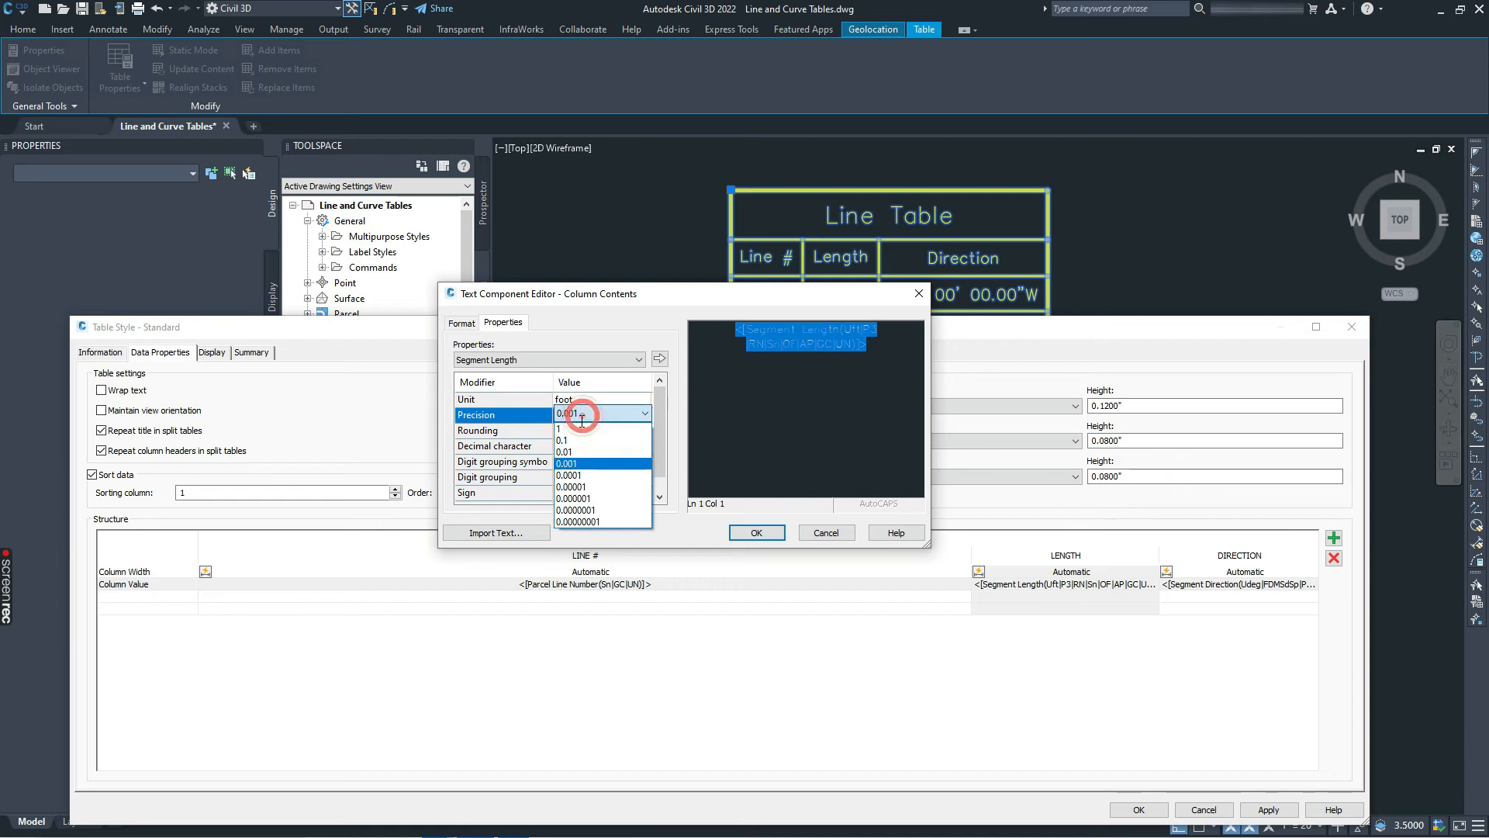
pyautogui.click(581, 451)
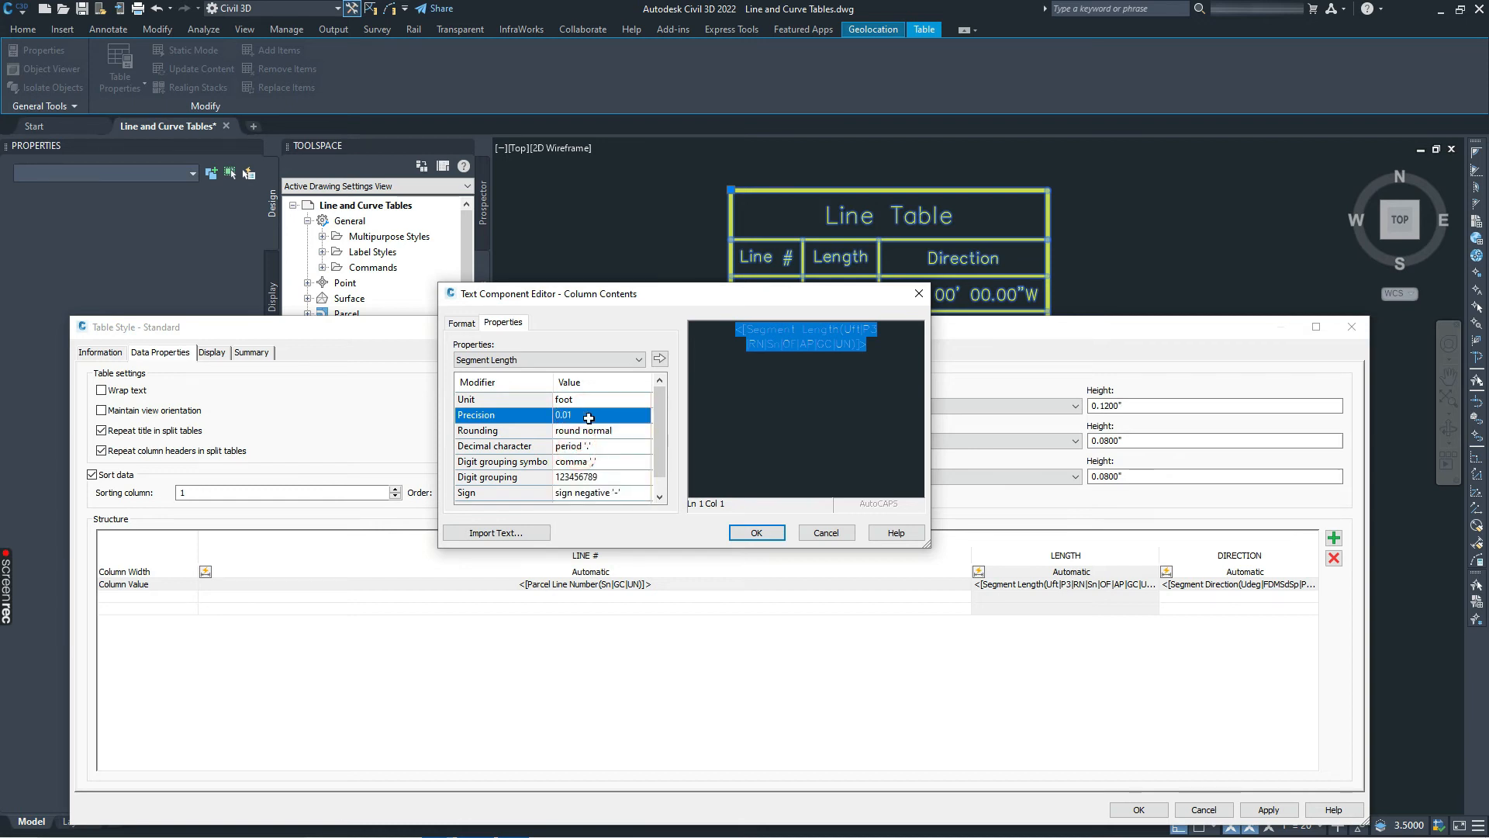
pyautogui.click(660, 359)
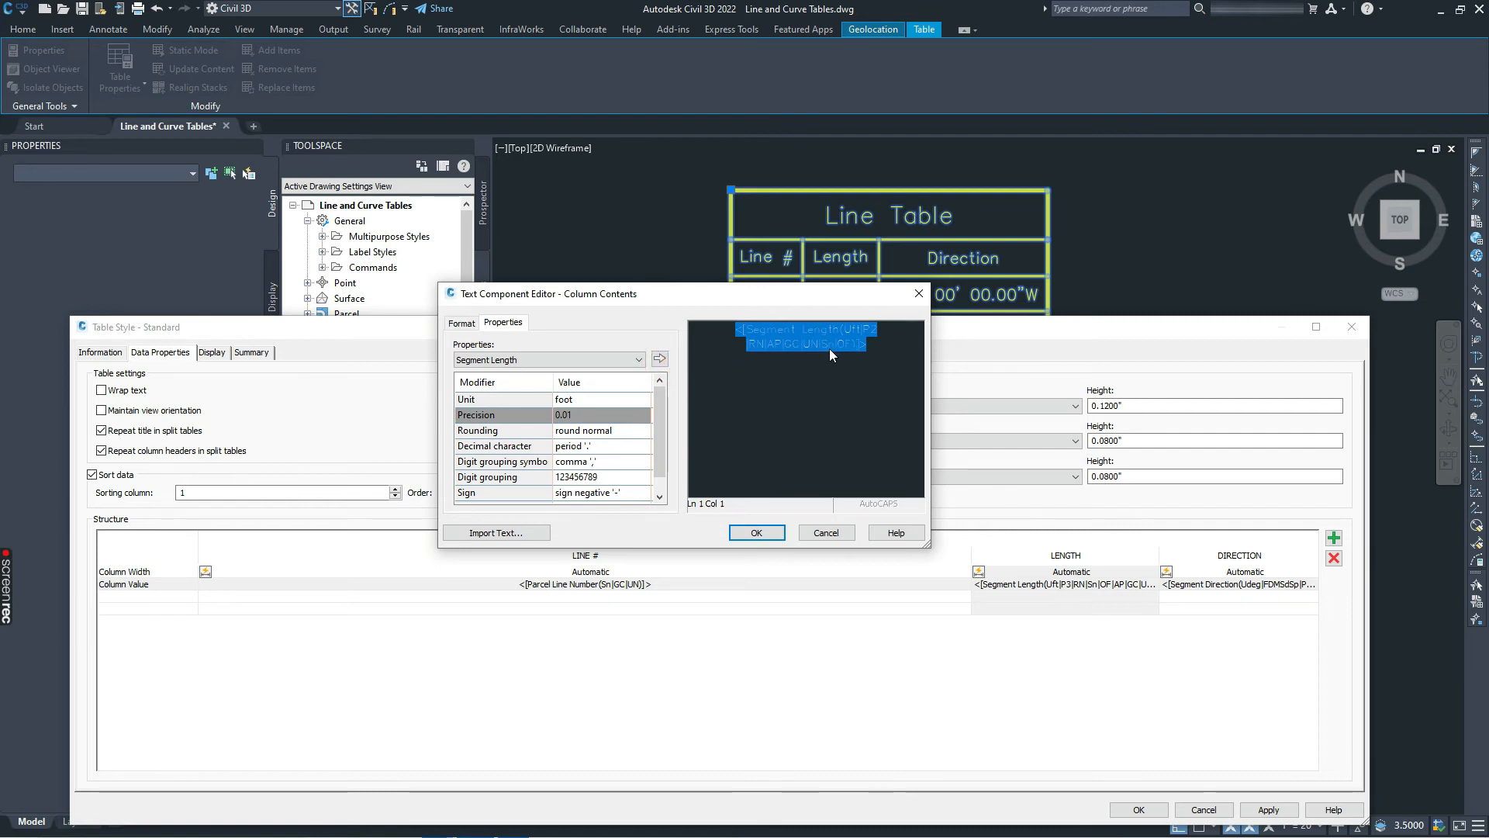
pyautogui.scroll(-1, 617, 437)
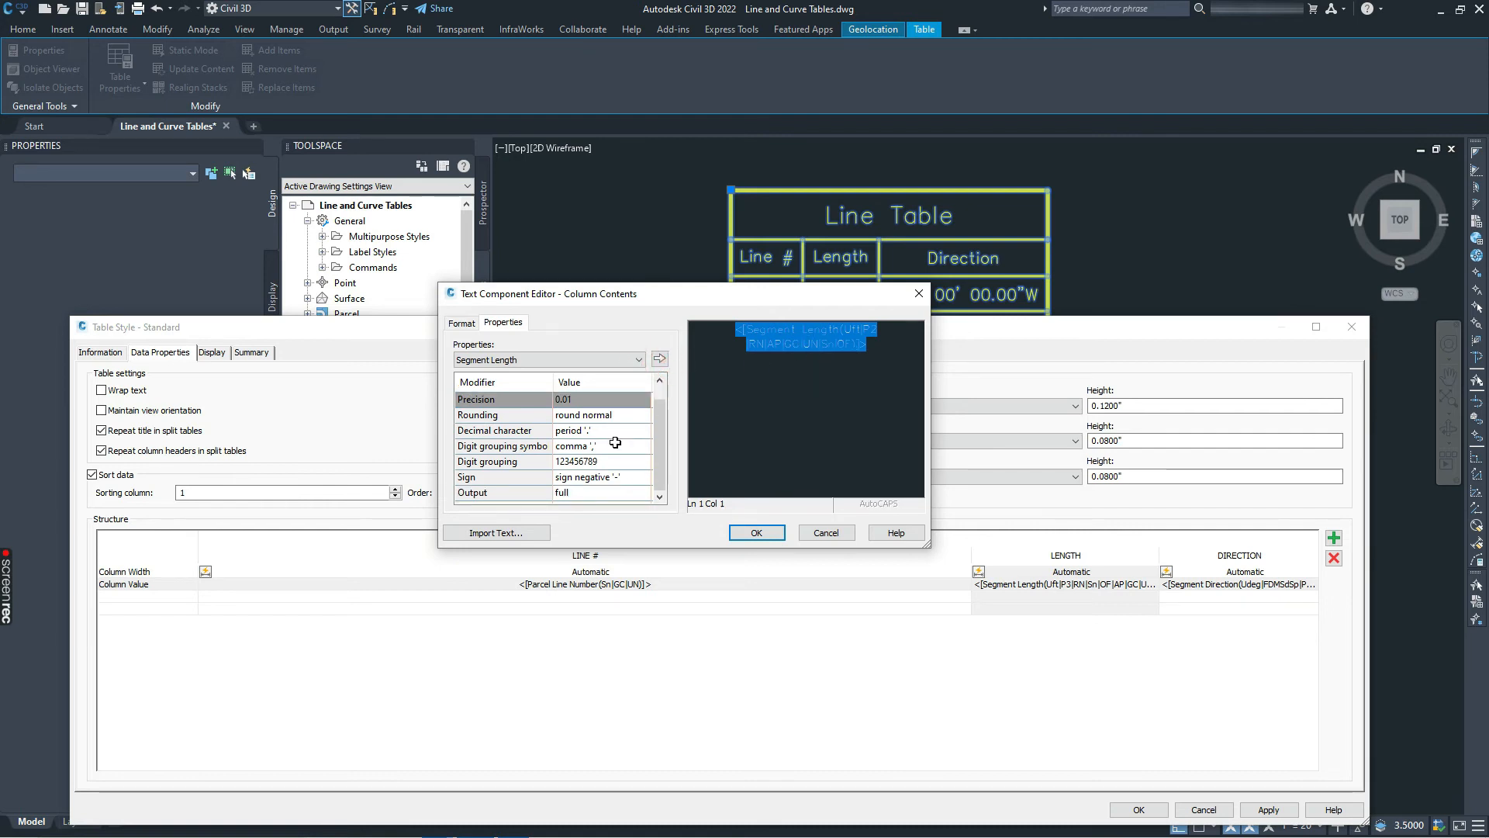
# Step: Append a foot mark (') to the Line Table's Segment Length value and apply the style changes
pyautogui.click(881, 347)
pyautogui.write("'")
pyautogui.click(759, 533)
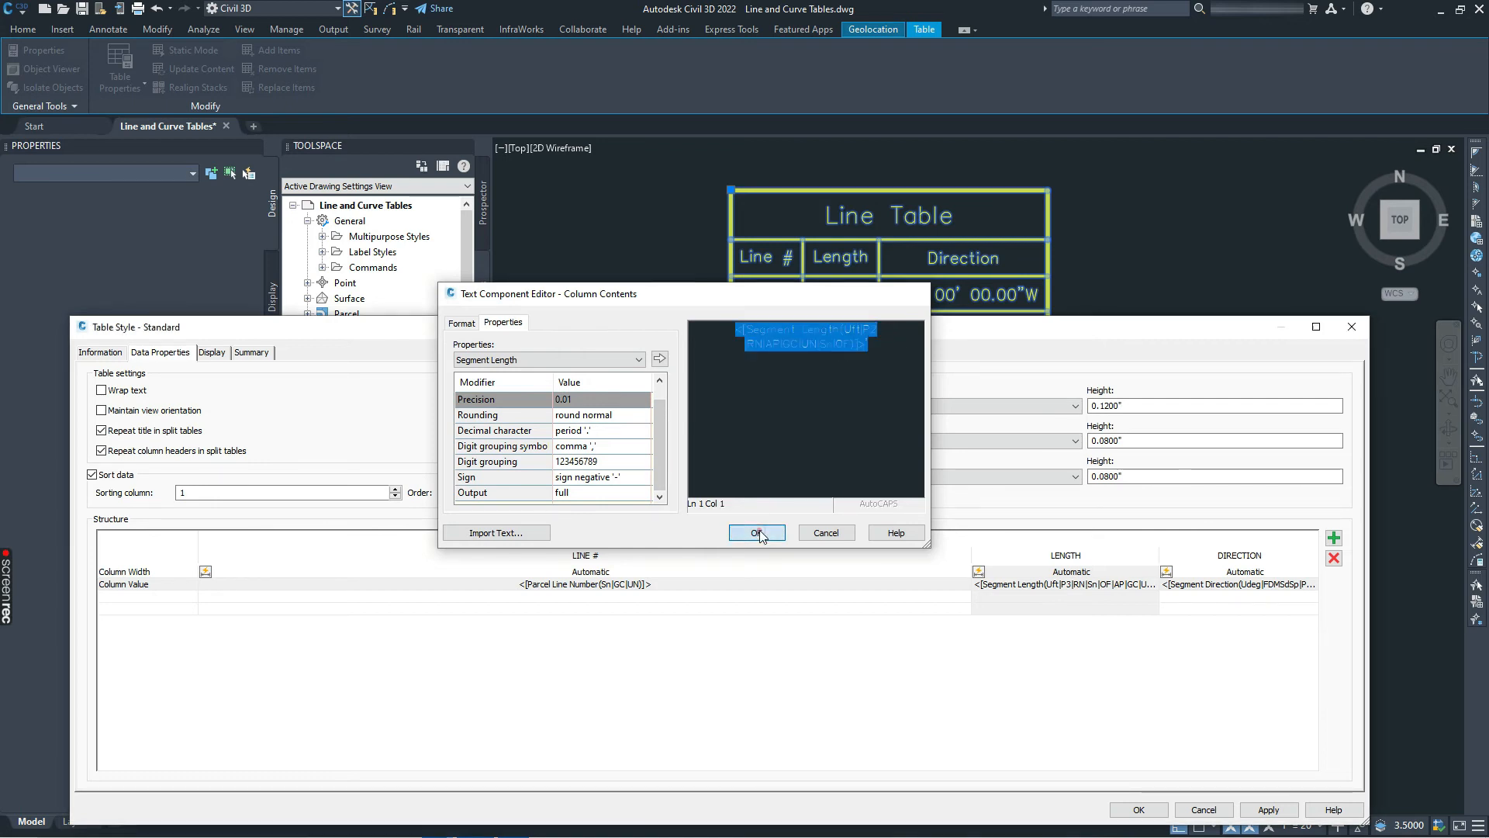
pyautogui.click(1269, 809)
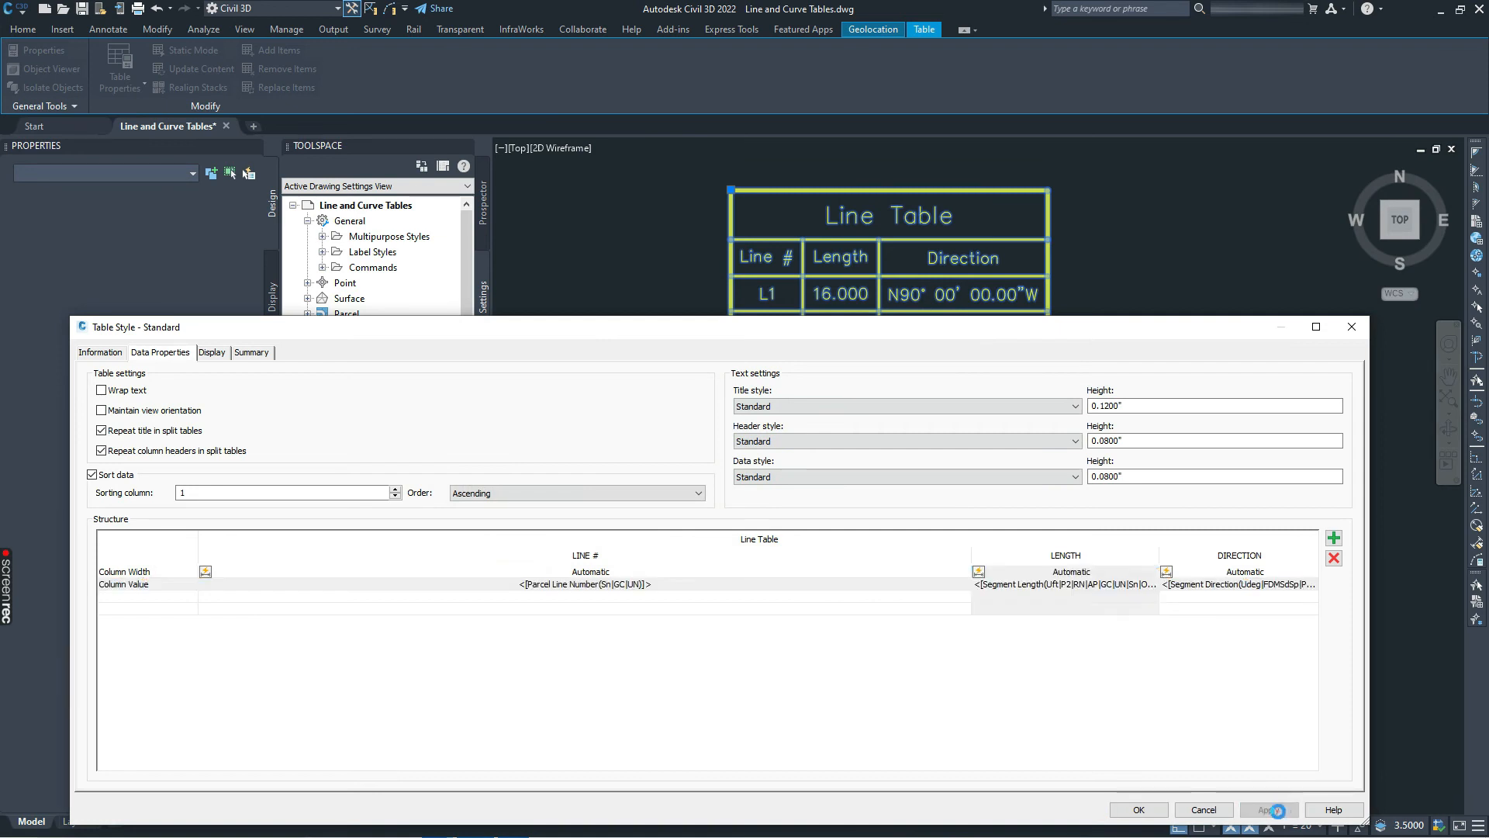
pyautogui.moveTo(871, 328)
pyautogui.mouseDown()
pyautogui.moveTo(828, 368)
pyautogui.moveTo(828, 391)
pyautogui.mouseUp()
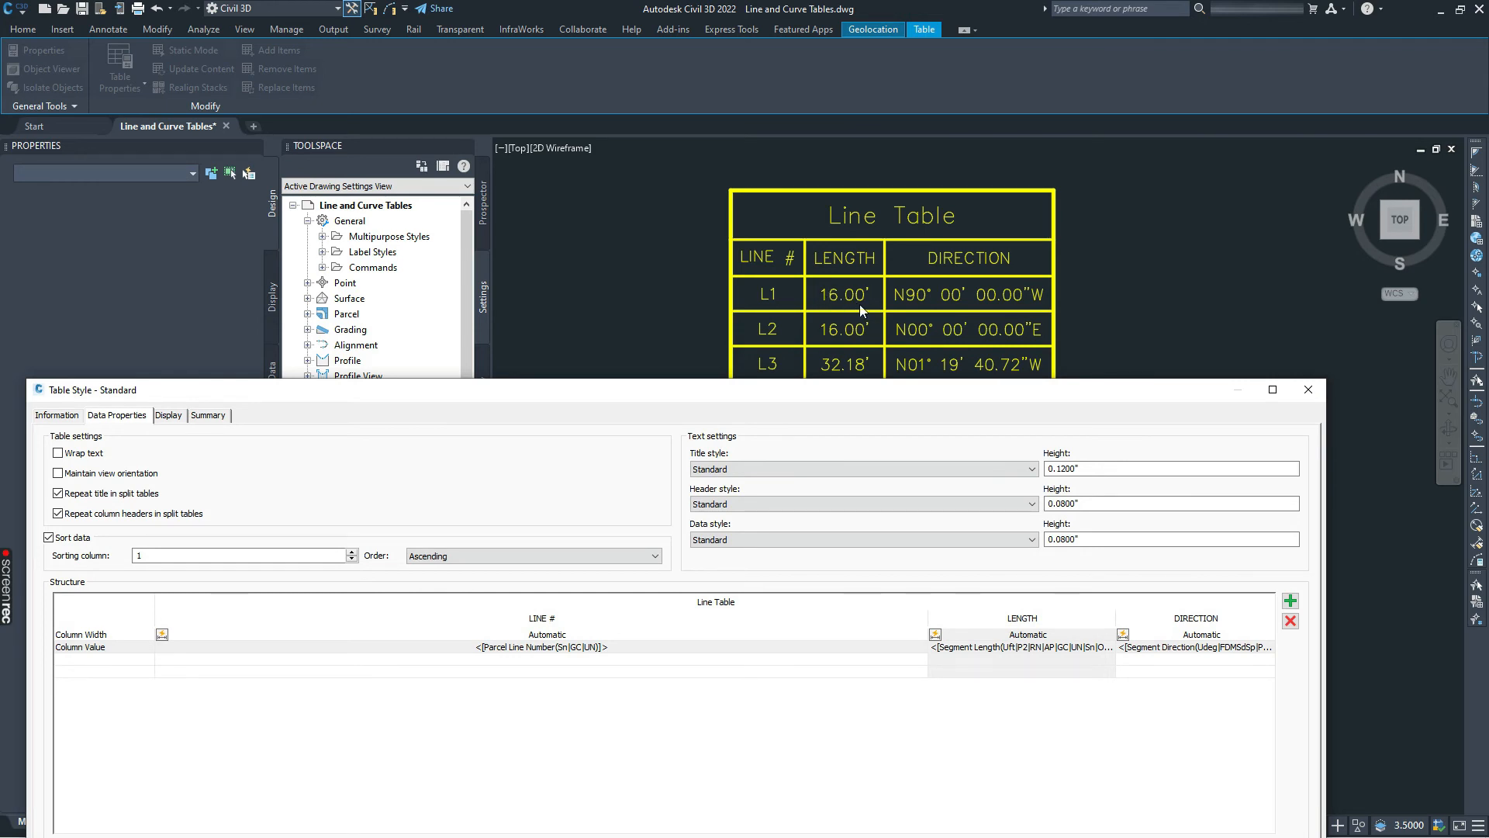
pyautogui.moveTo(894, 391)
pyautogui.mouseDown()
pyautogui.moveTo(900, 424)
pyautogui.moveTo(872, 412)
pyautogui.moveTo(940, 440)
pyautogui.mouseUp()
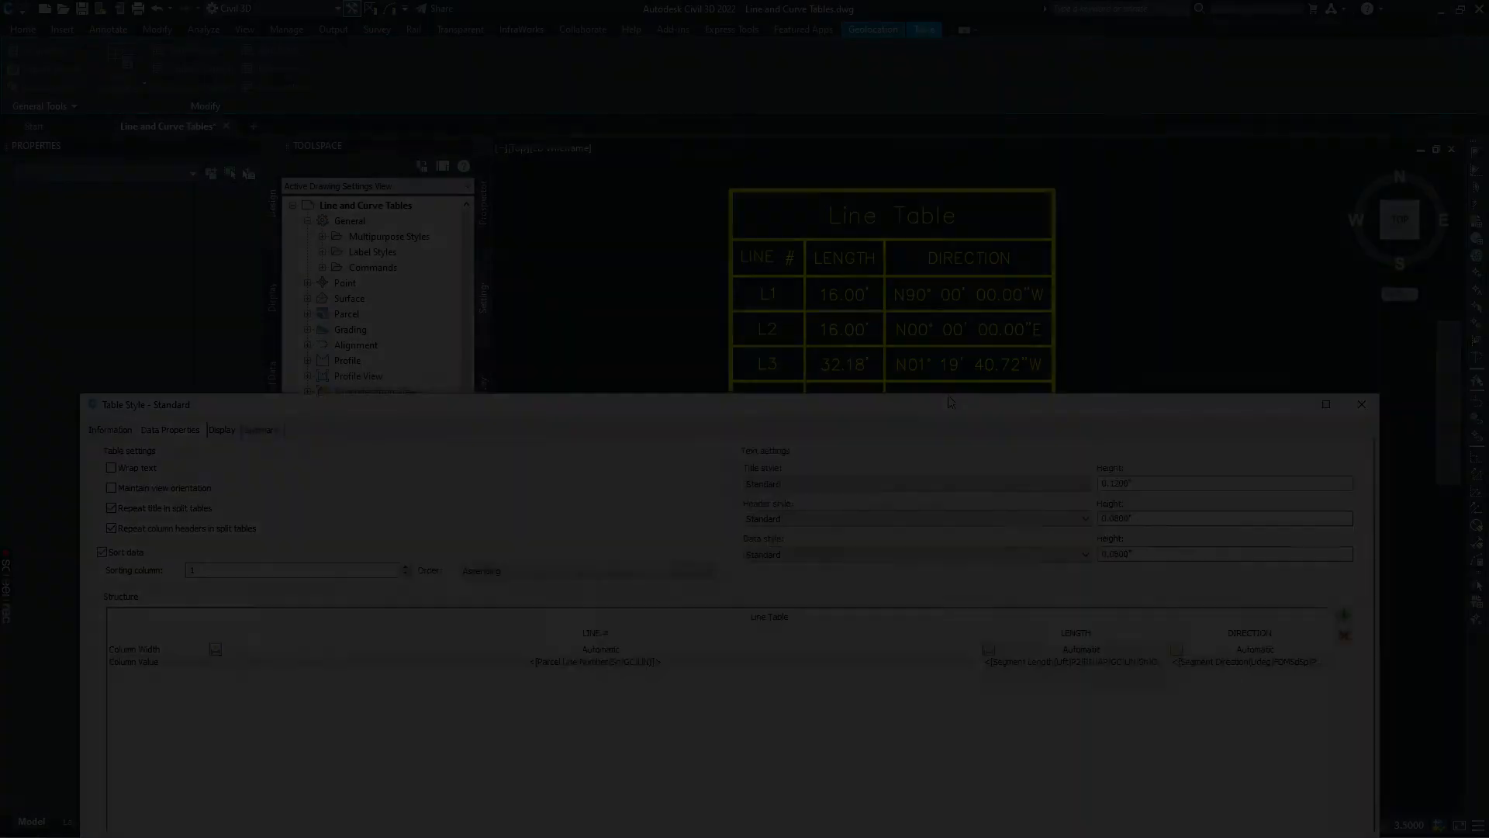
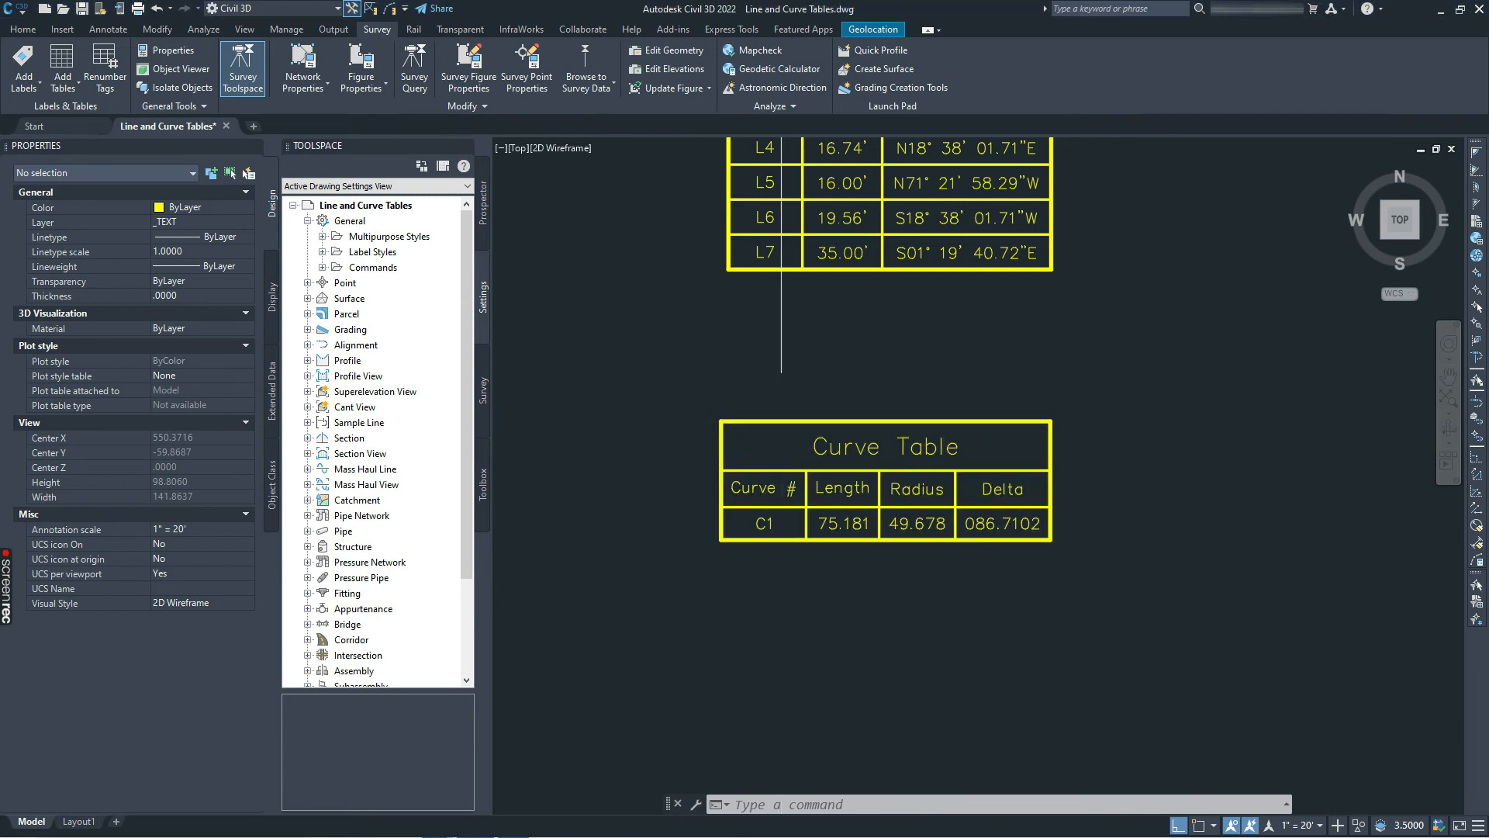
# Step: Edit the Curve Table's style so the header of its curve number column reads CURVE #
pyautogui.click(766, 423)
pyautogui.click(139, 87)
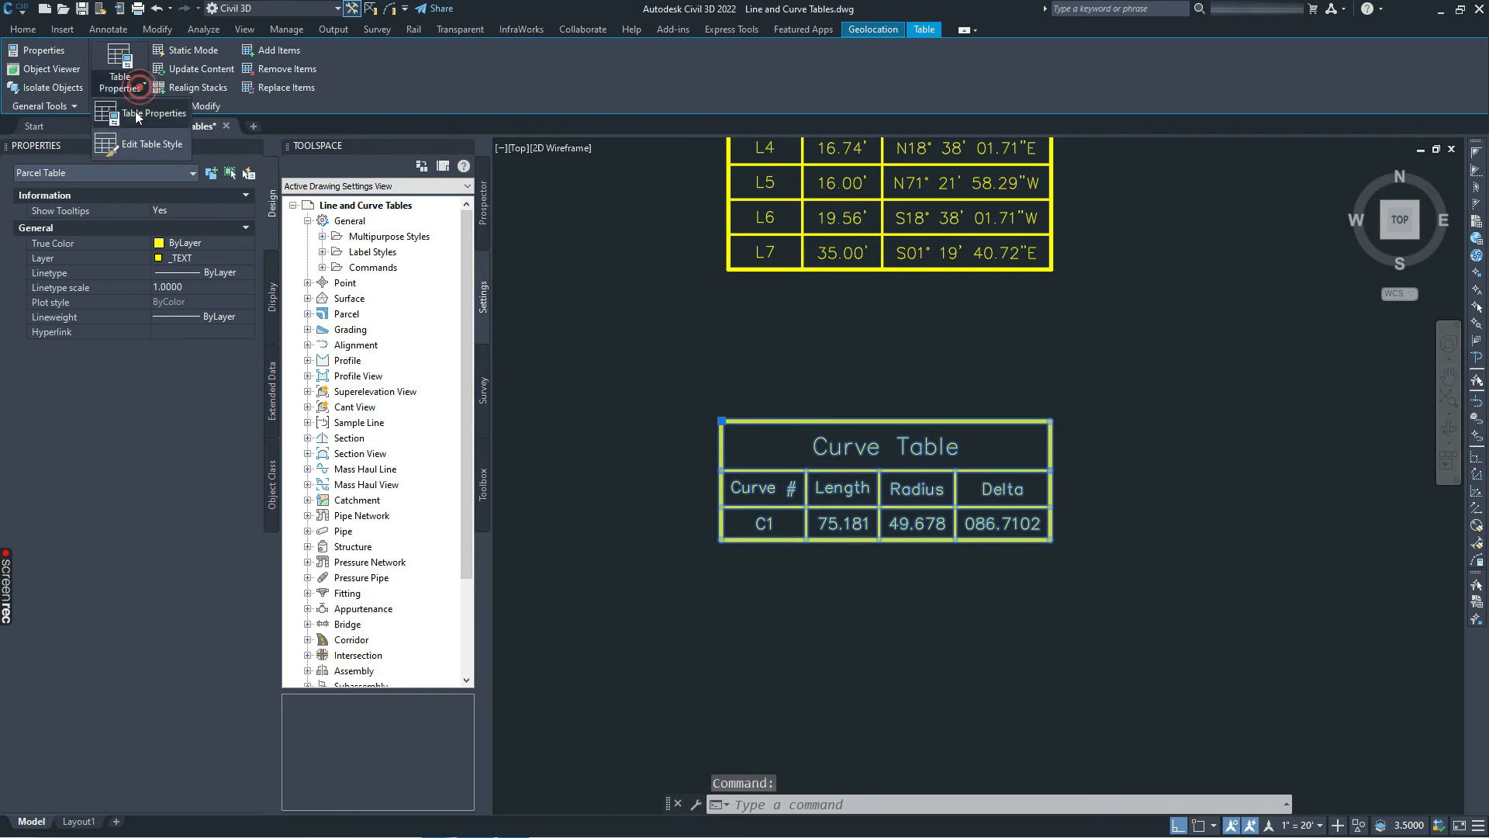
pyautogui.click(132, 144)
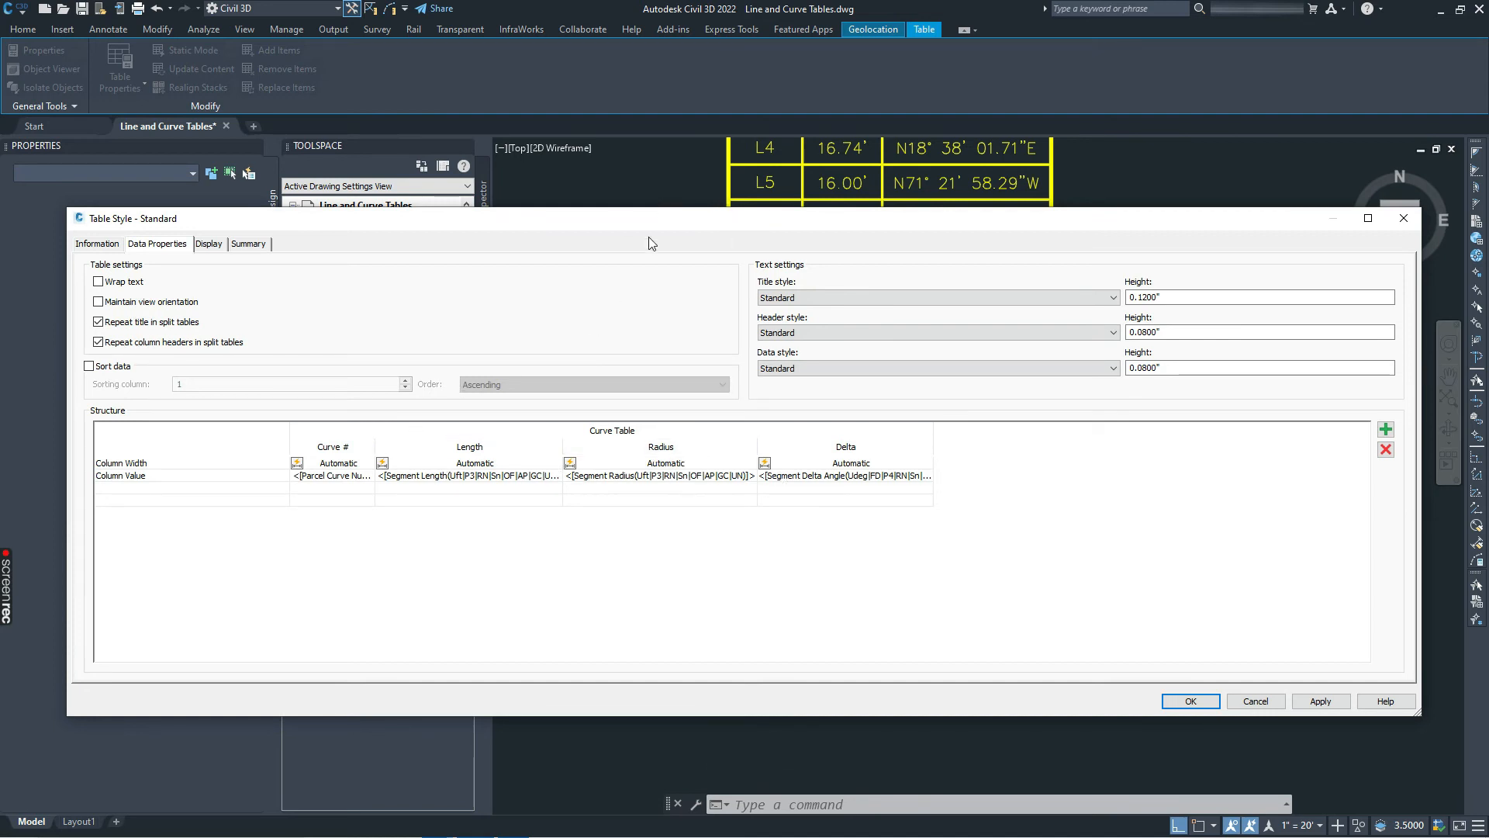
pyautogui.moveTo(664, 229); pyautogui.dragTo(658, 283)
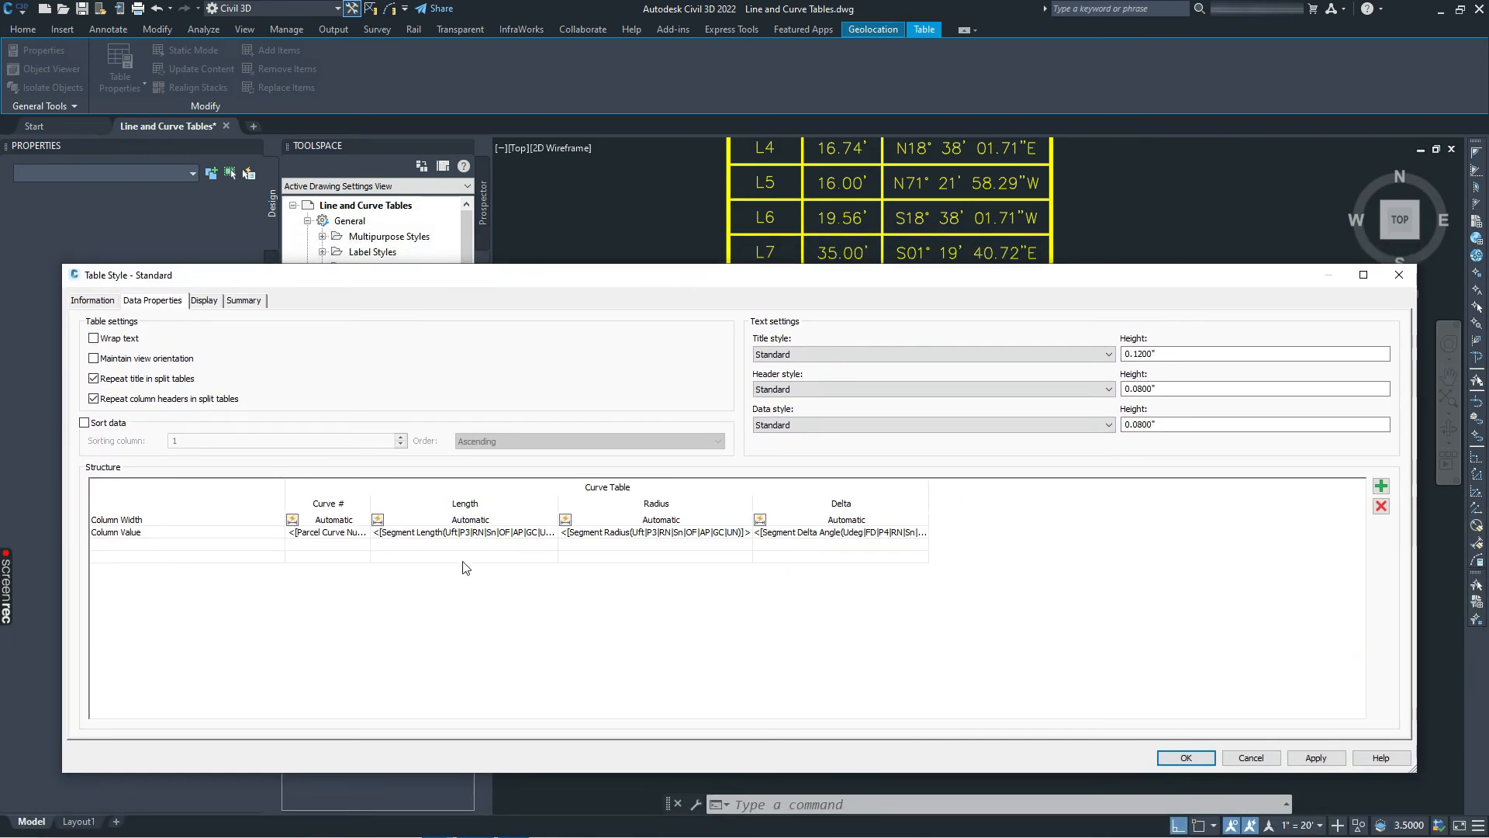
pyautogui.click(340, 505)
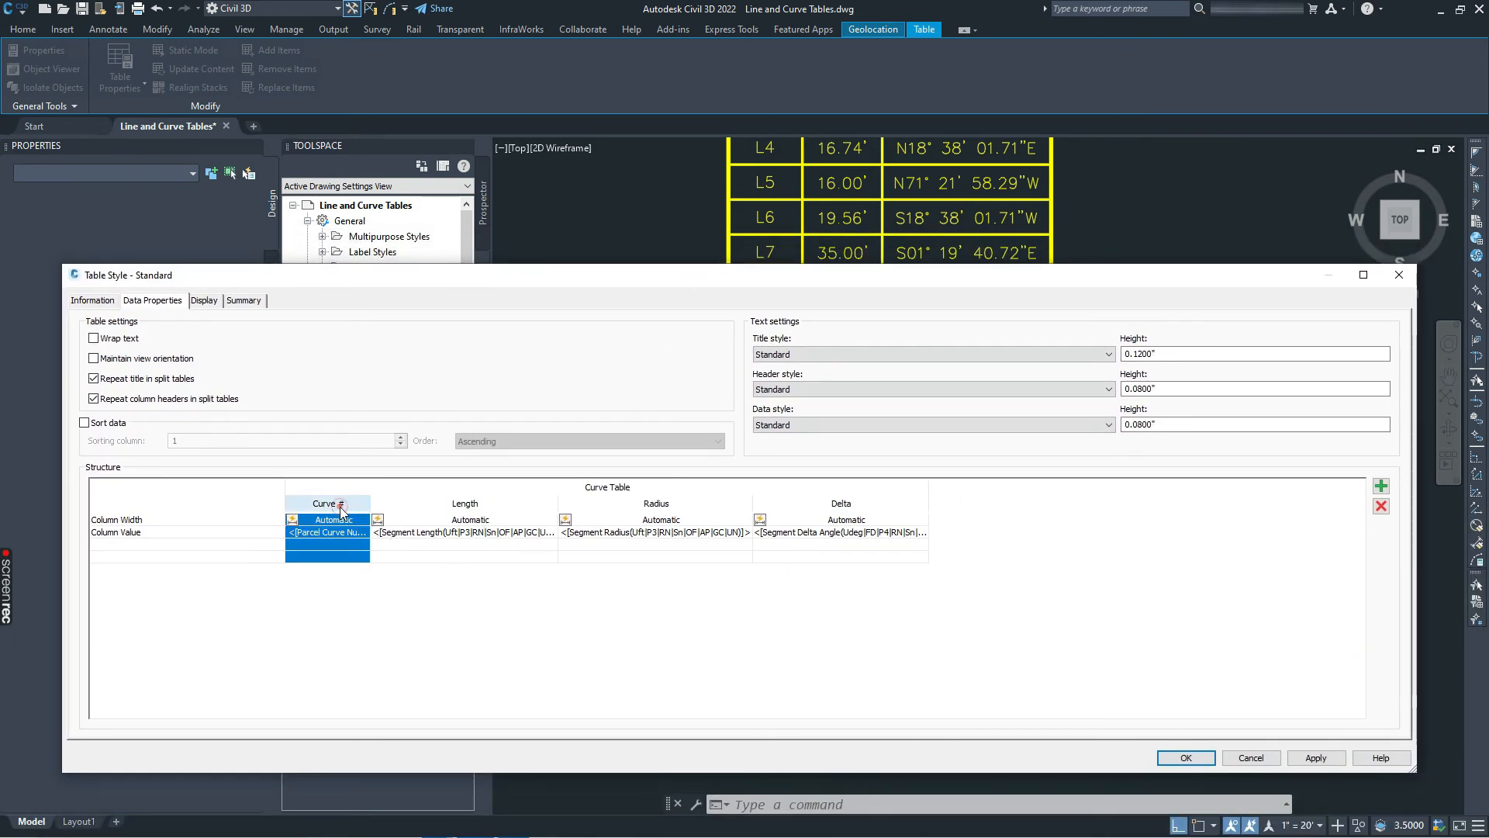
pyautogui.doubleClick(339, 503)
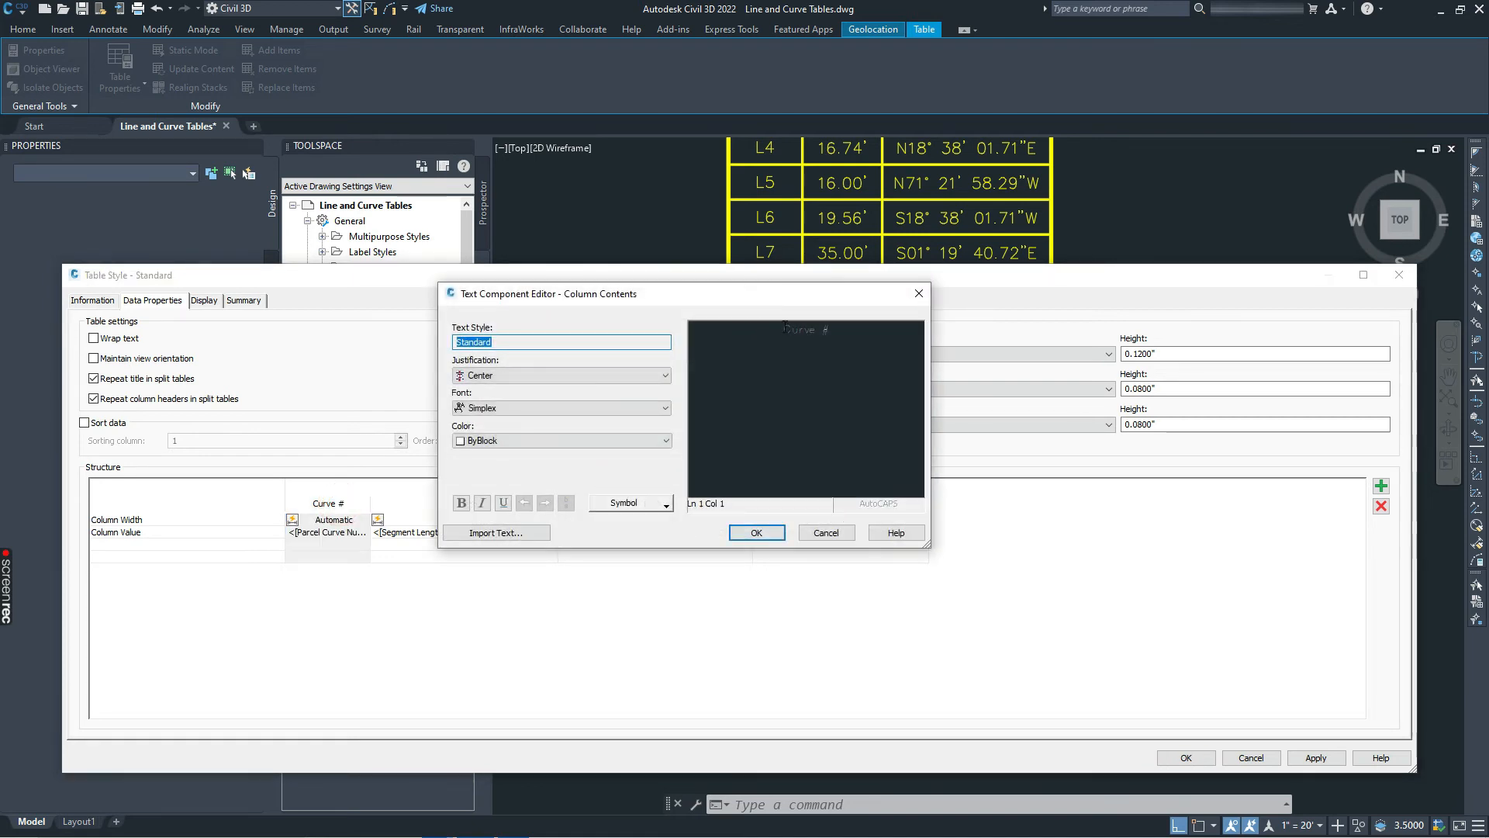
pyautogui.moveTo(814, 329); pyautogui.dragTo(792, 329)
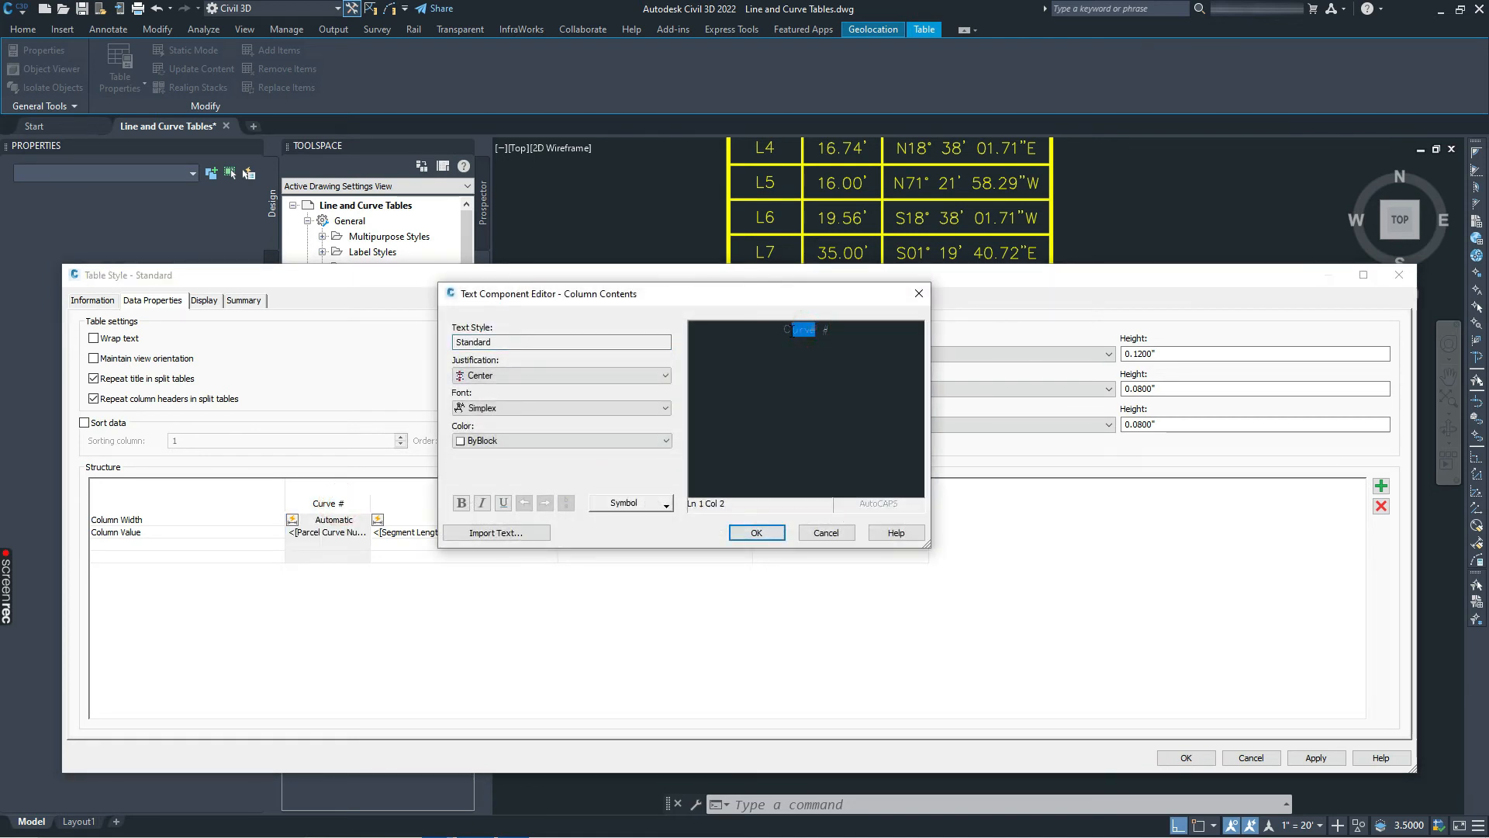
pyautogui.write('URV')
pyautogui.click(756, 532)
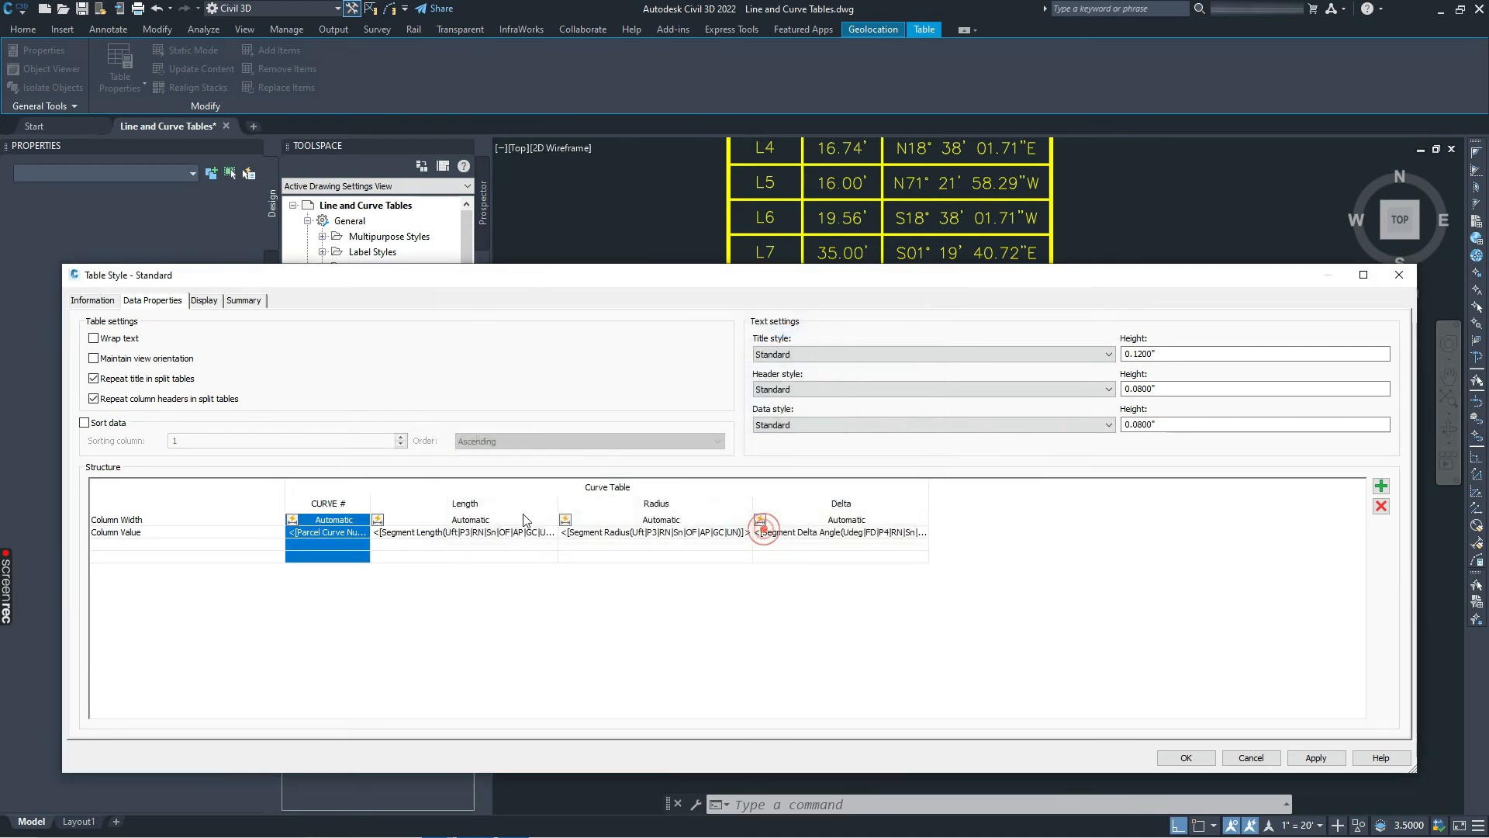
# Step: Change the Curve Table's Length column header to LENGTH
pyautogui.click(478, 508)
pyautogui.doubleClick(479, 507)
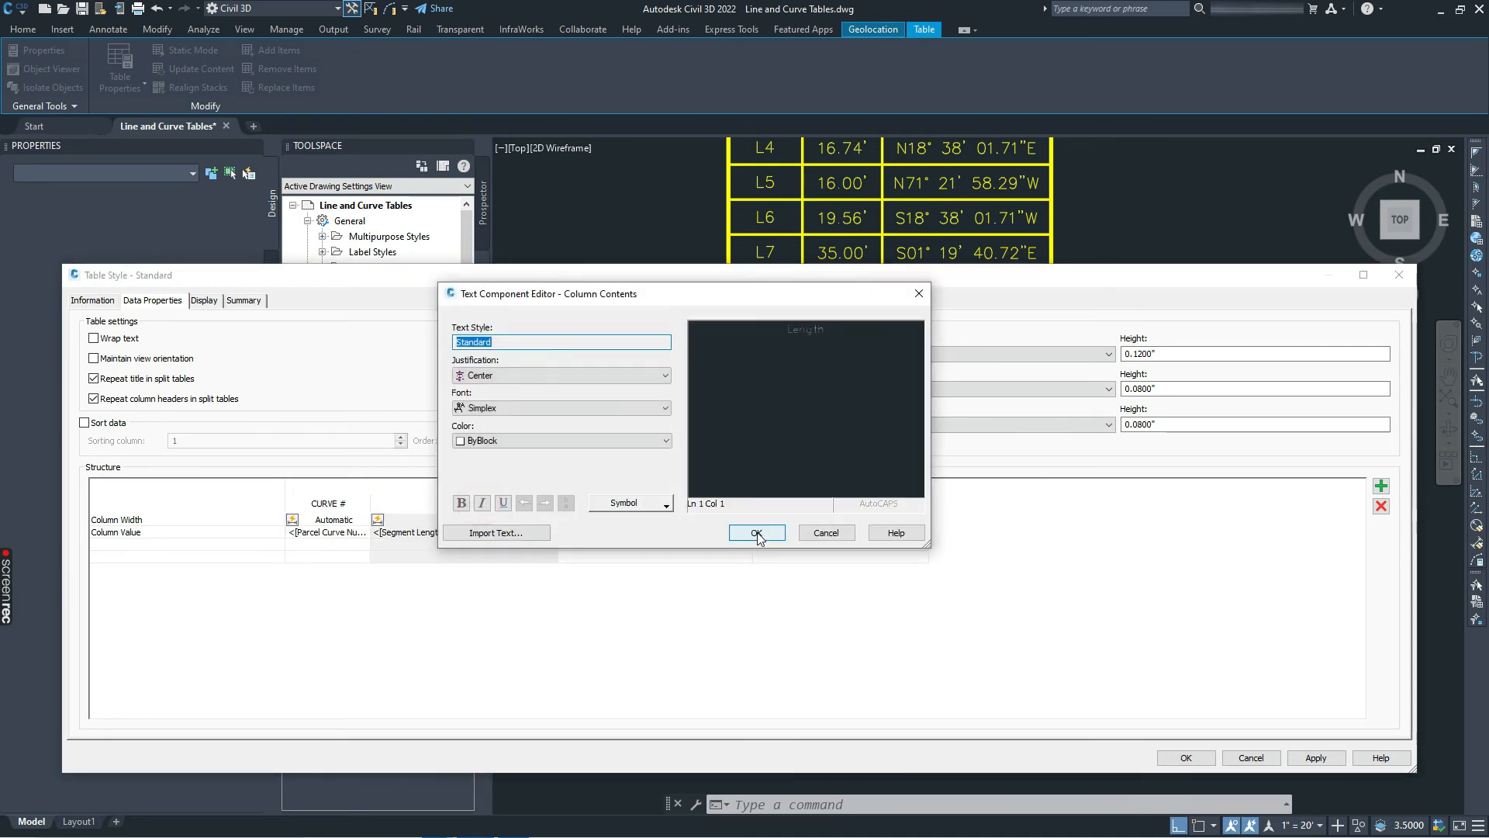
pyautogui.moveTo(825, 330); pyautogui.dragTo(793, 333)
pyautogui.write('ENGTH')
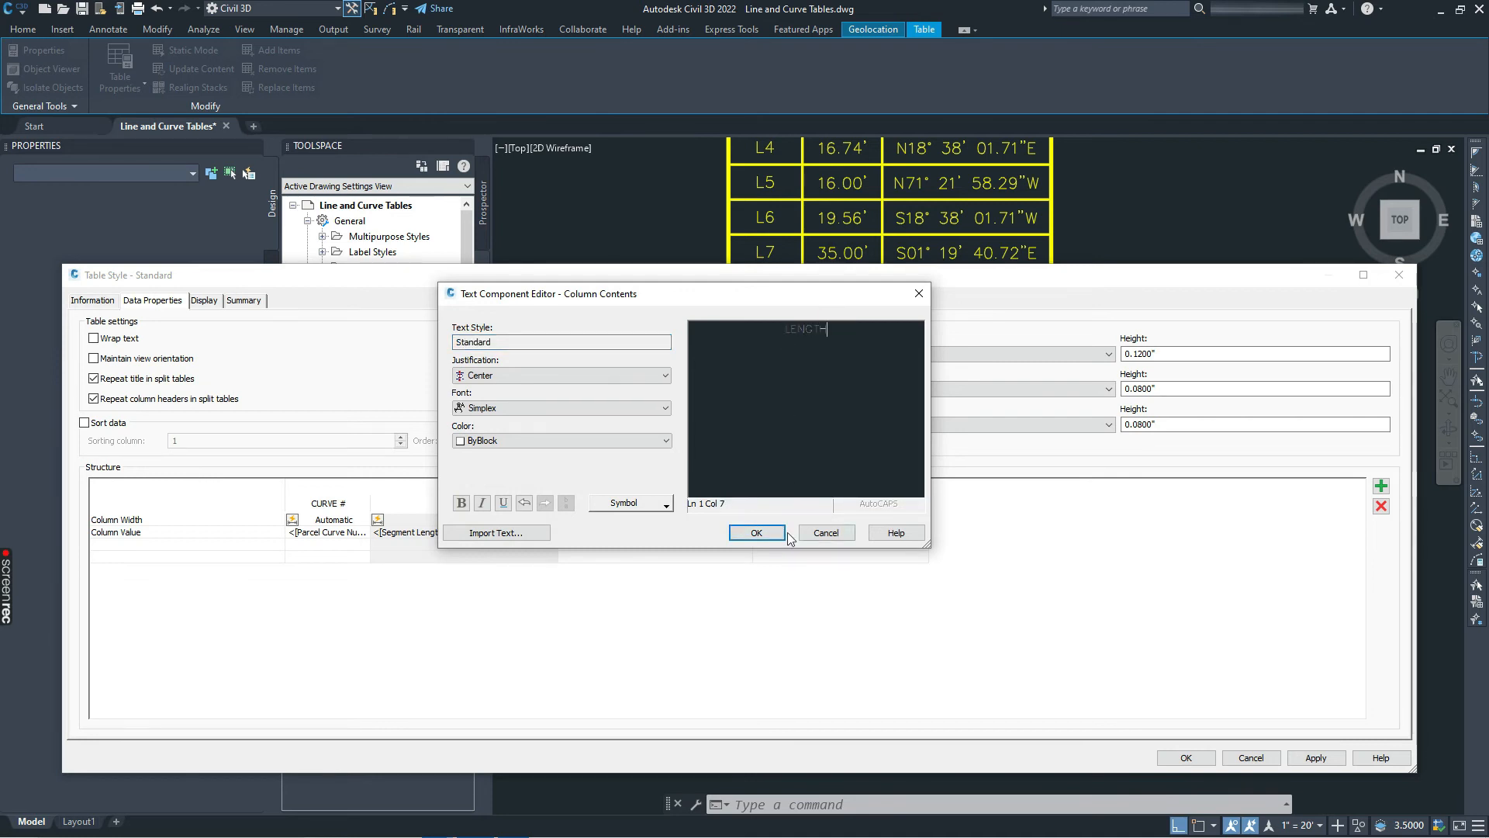
pyautogui.click(782, 533)
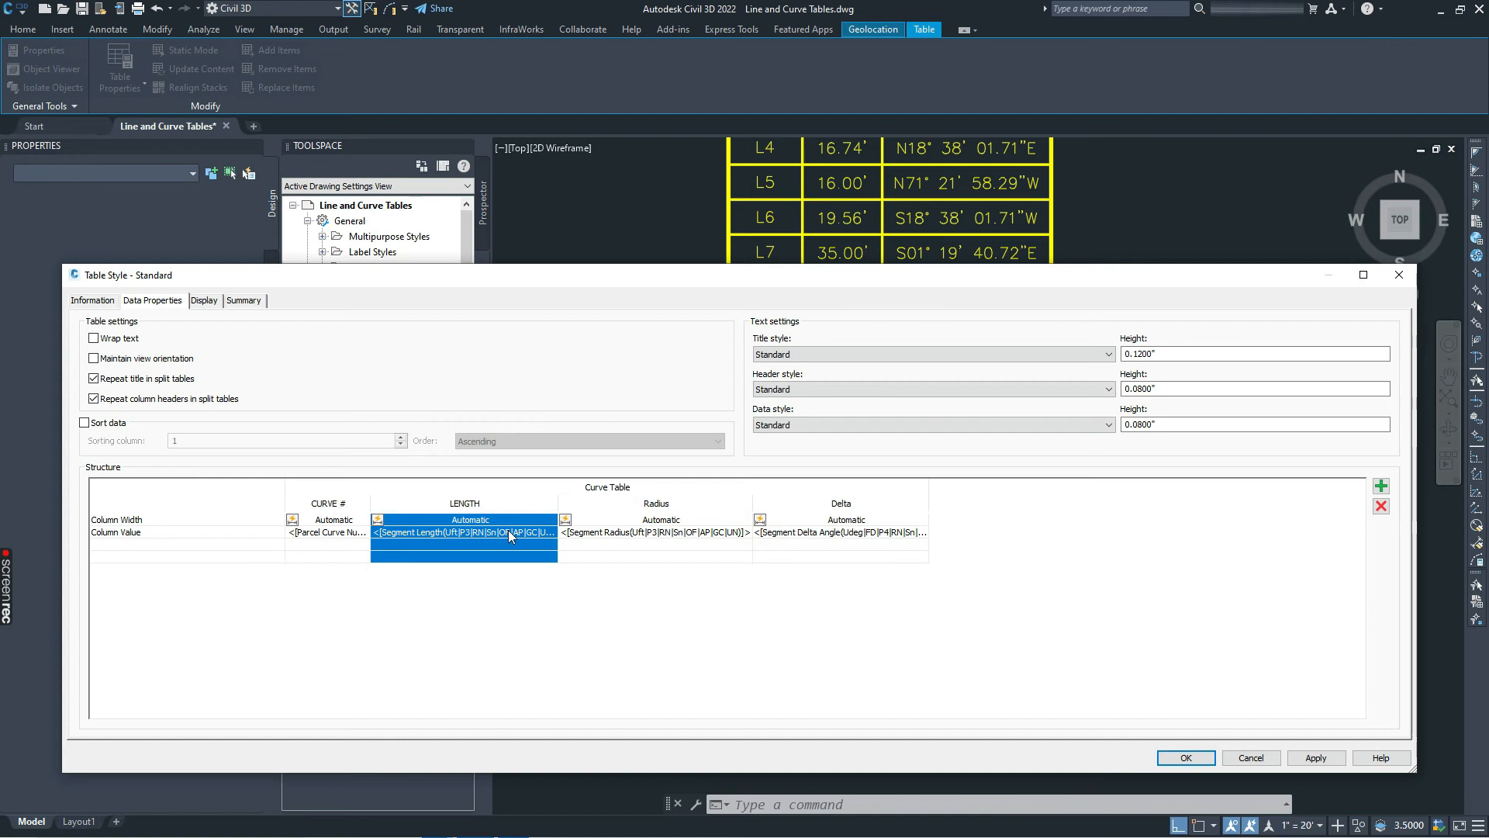
# Step: Set the Curve Table's Segment Length value to 0.01 precision and append a foot mark (') to it
pyautogui.doubleClick(508, 532)
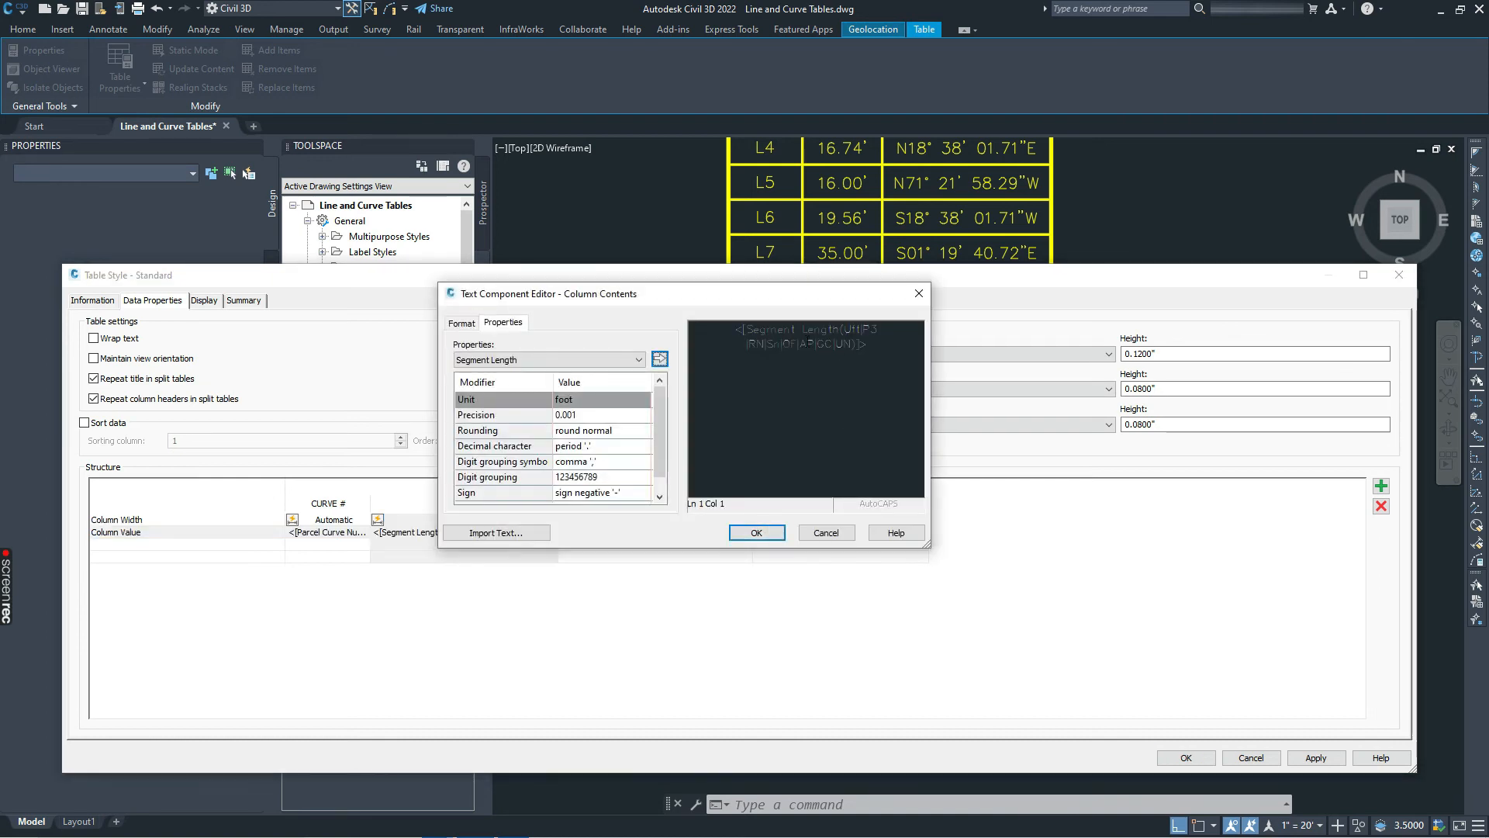
pyautogui.click(780, 346)
pyautogui.click(591, 415)
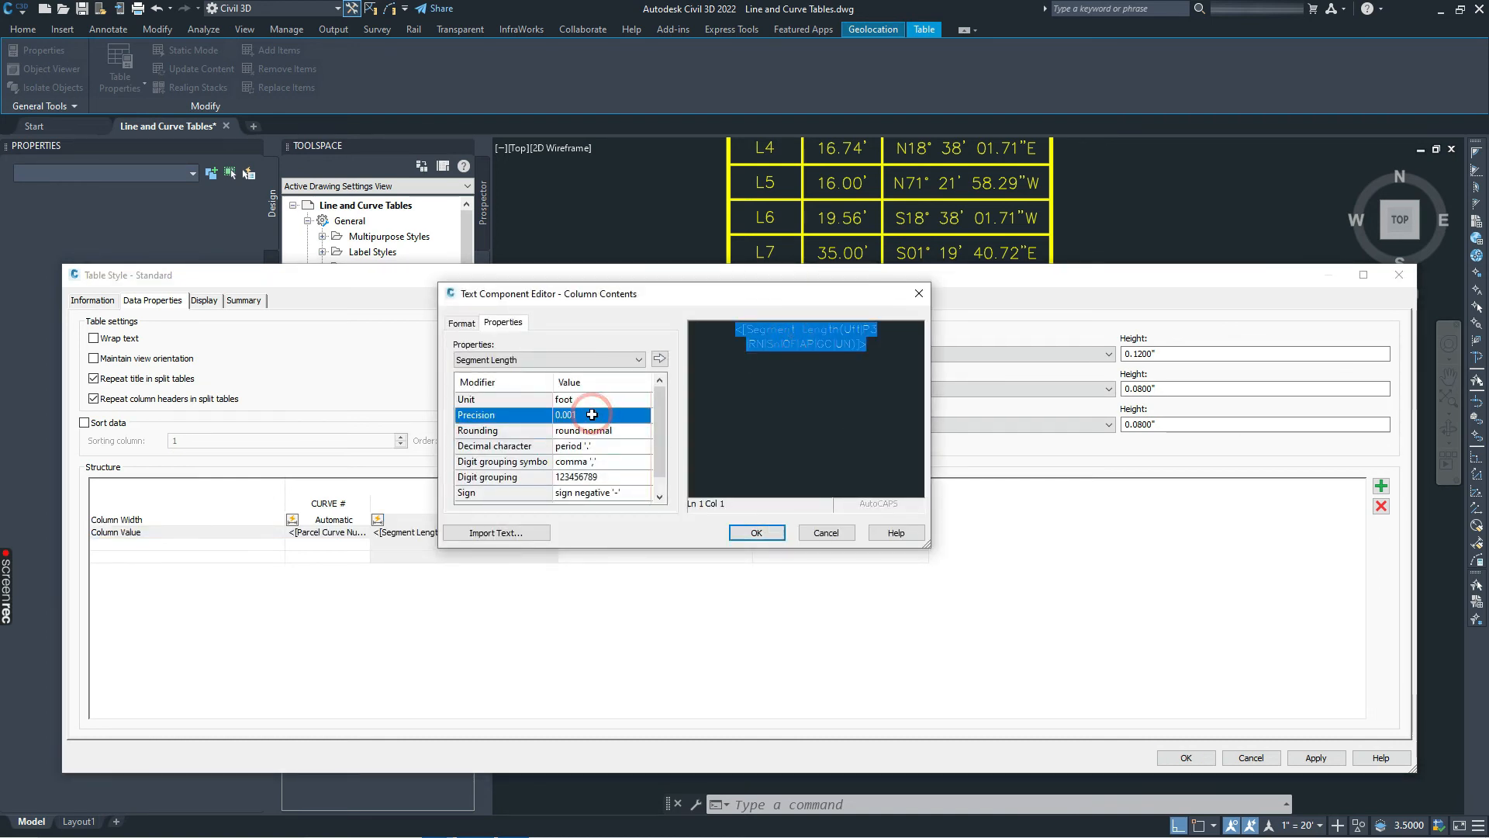
pyautogui.click(592, 413)
pyautogui.click(564, 452)
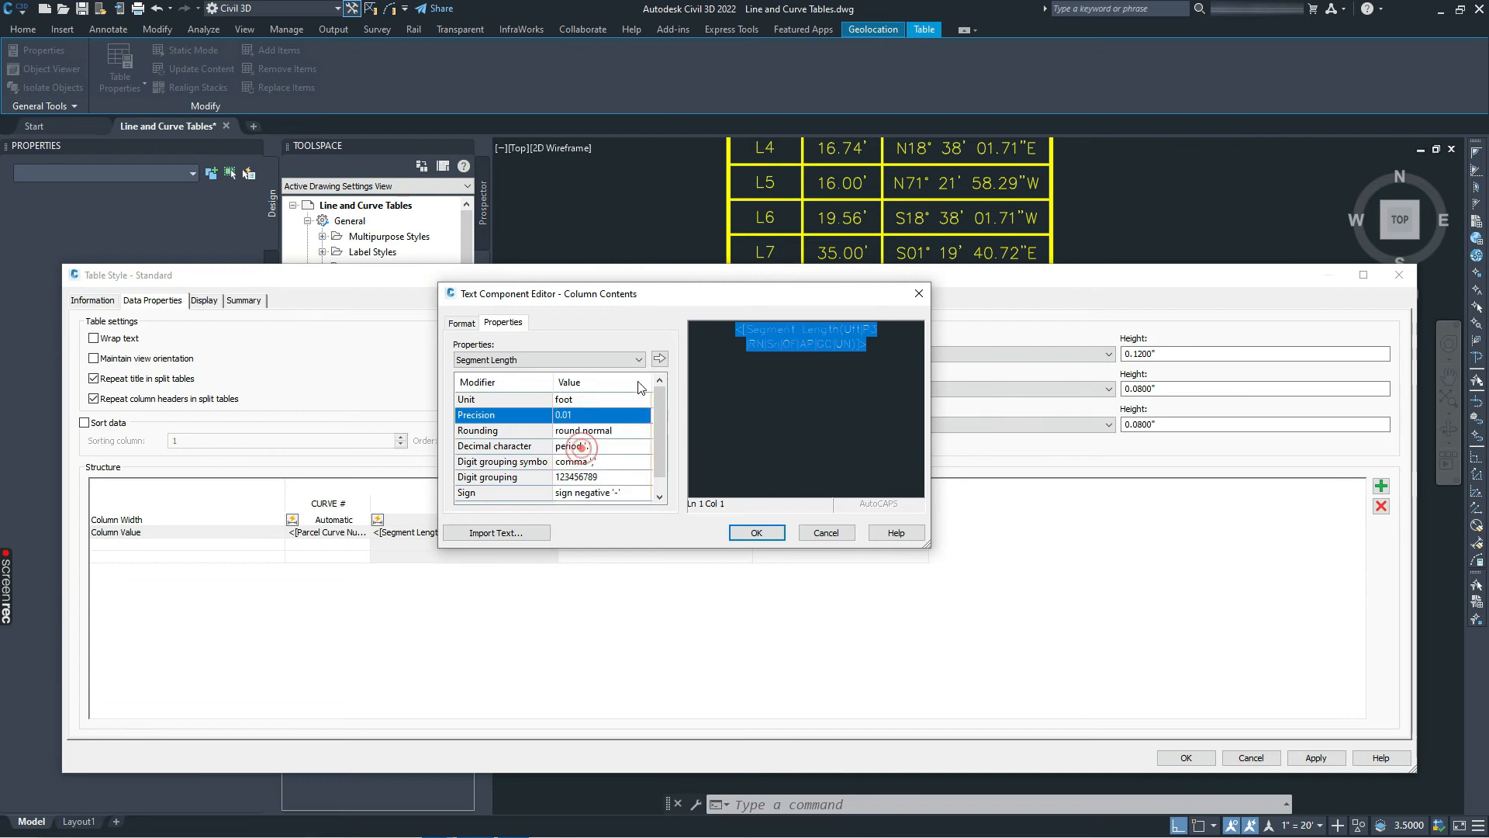
pyautogui.click(660, 358)
pyautogui.click(864, 346)
pyautogui.write("'")
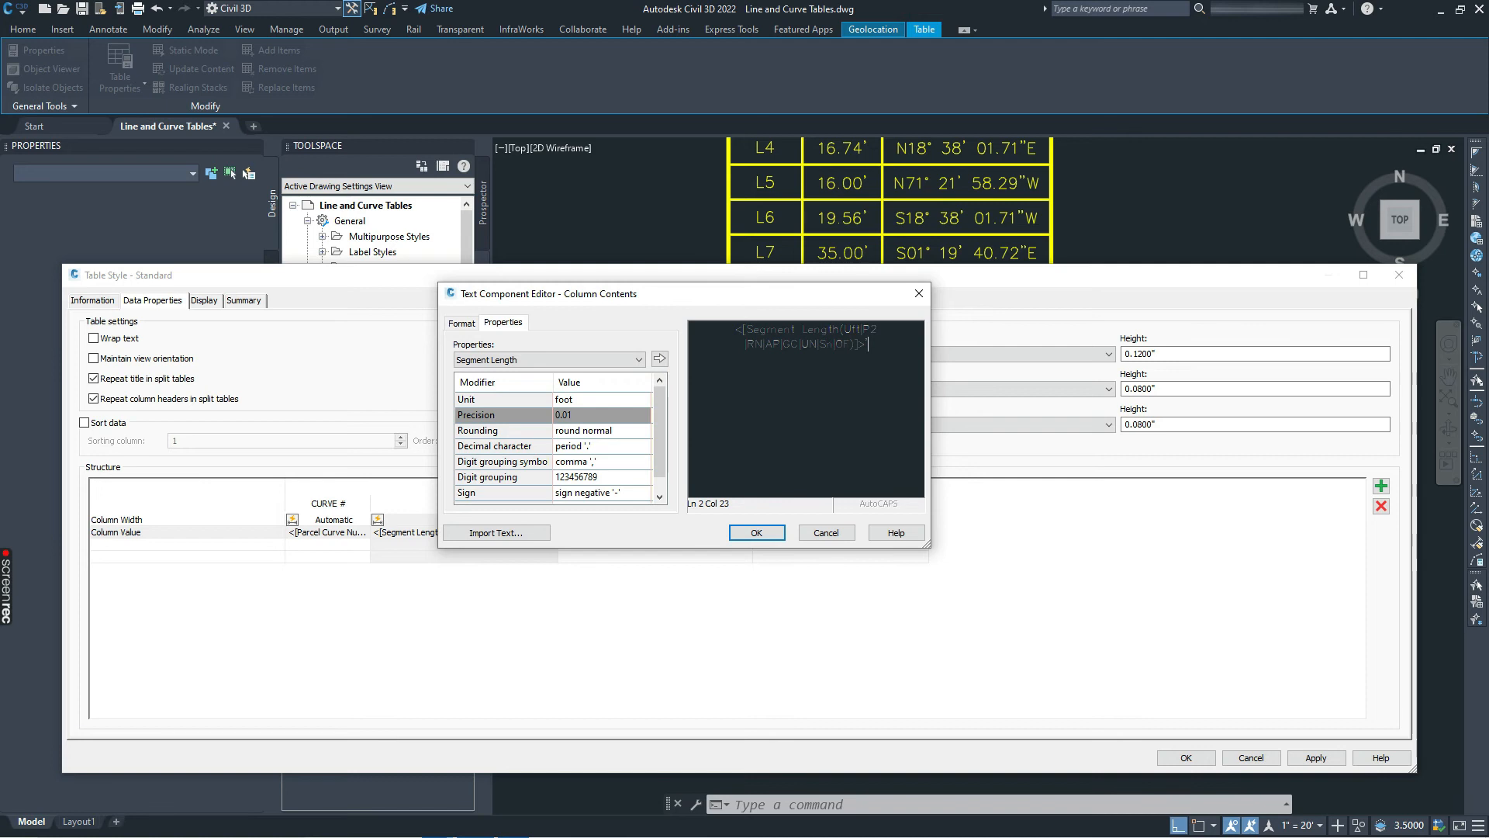
pyautogui.click(757, 534)
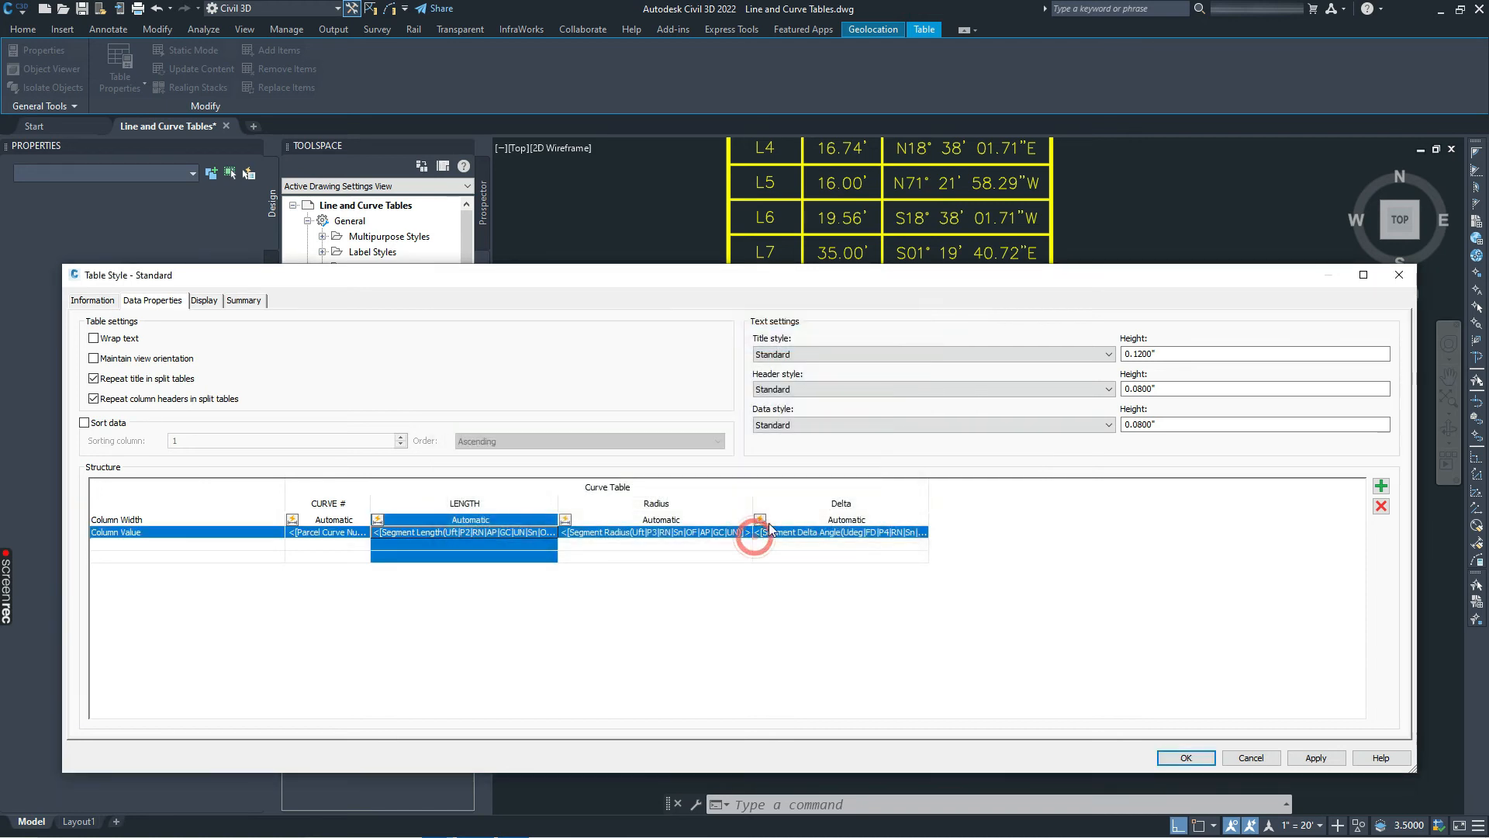
# Step: Extend the Curve Table's LENGTH column header to read ARC LENGTH and check that column's value expression
pyautogui.doubleClick(477, 503)
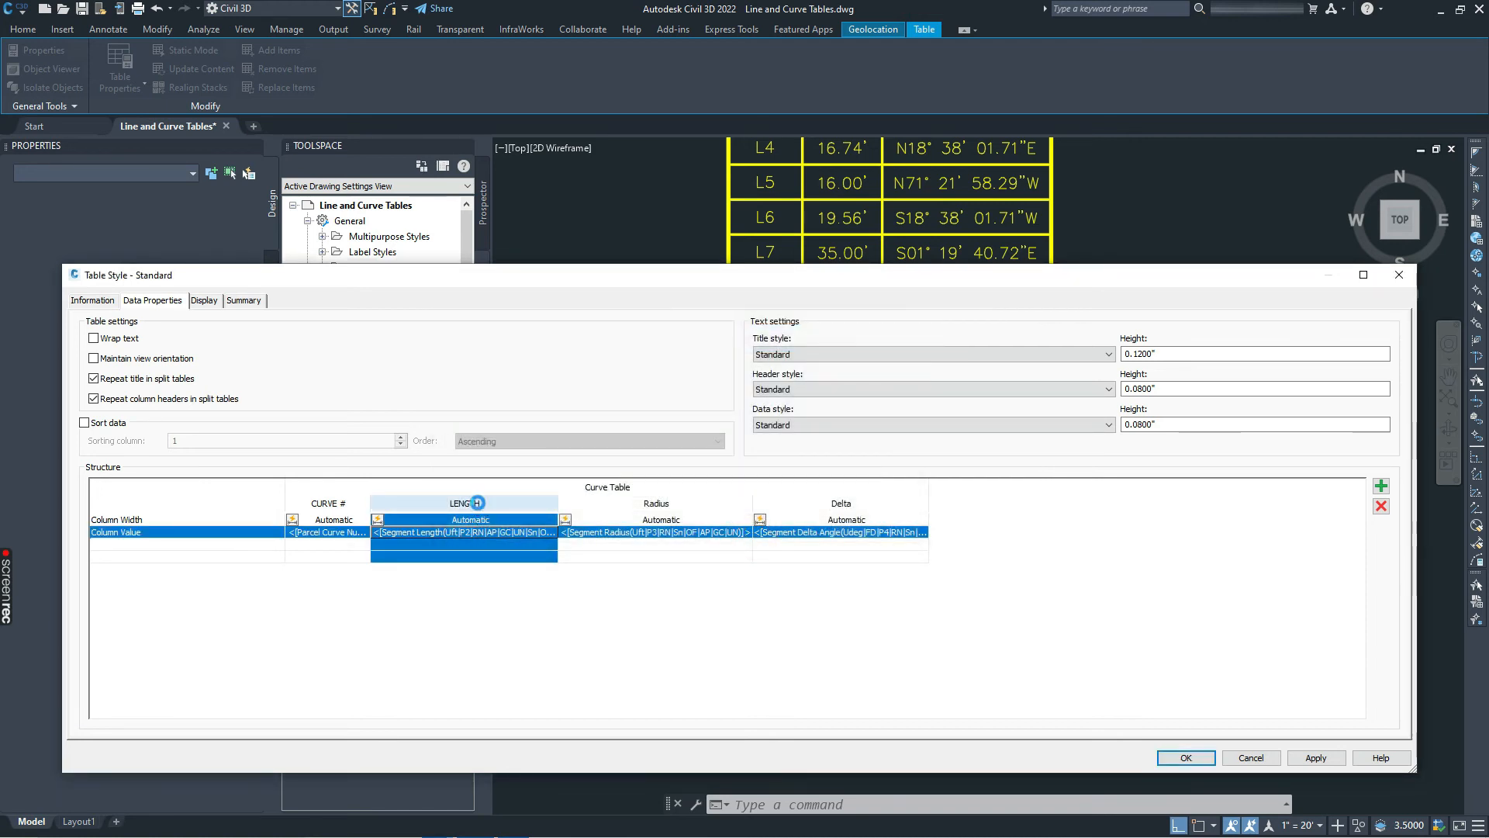
pyautogui.click(788, 328)
pyautogui.write('ARC LENGTH')
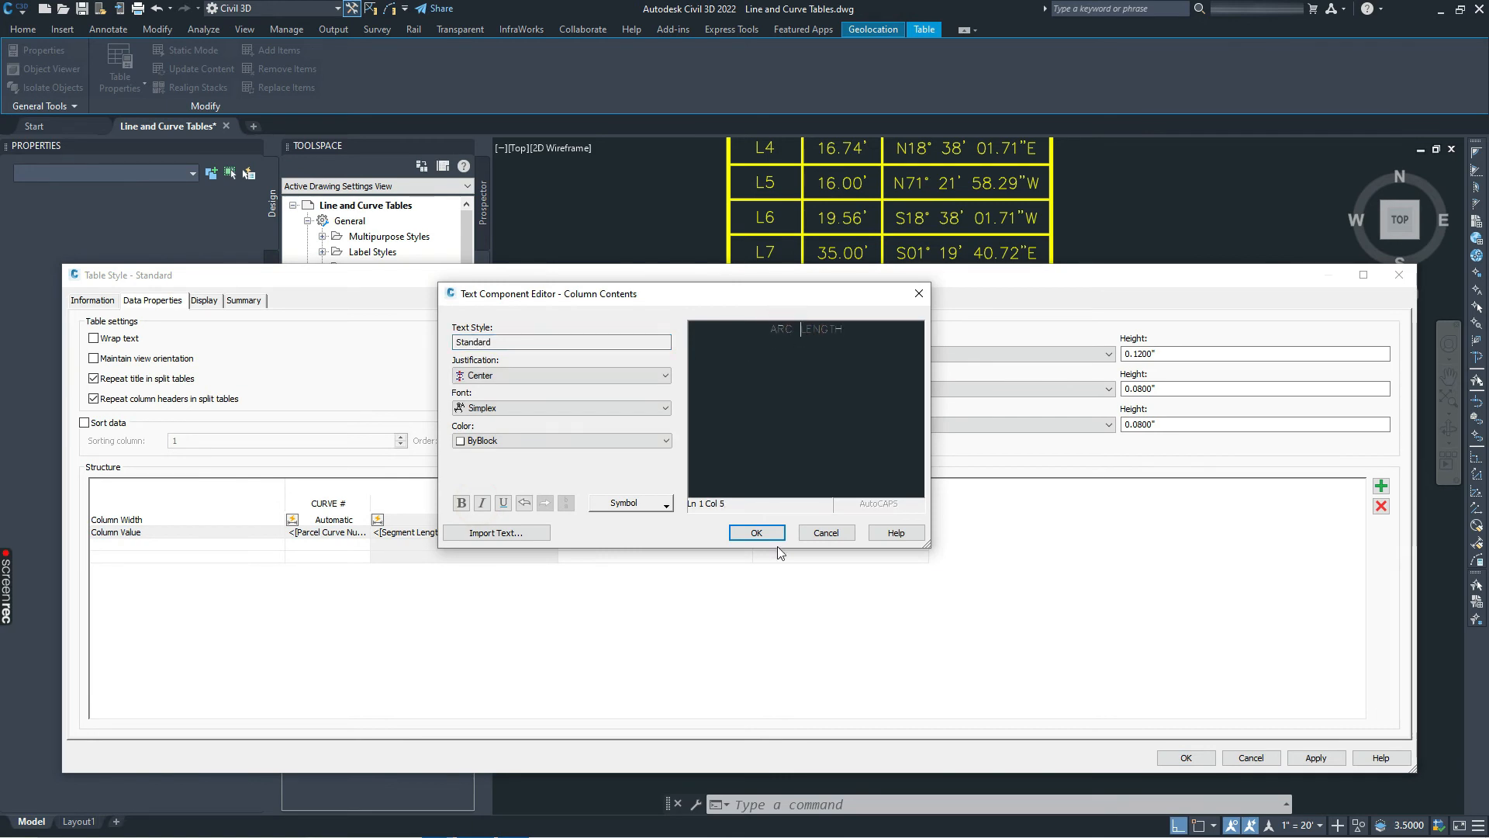
pyautogui.click(756, 532)
pyautogui.click(447, 529)
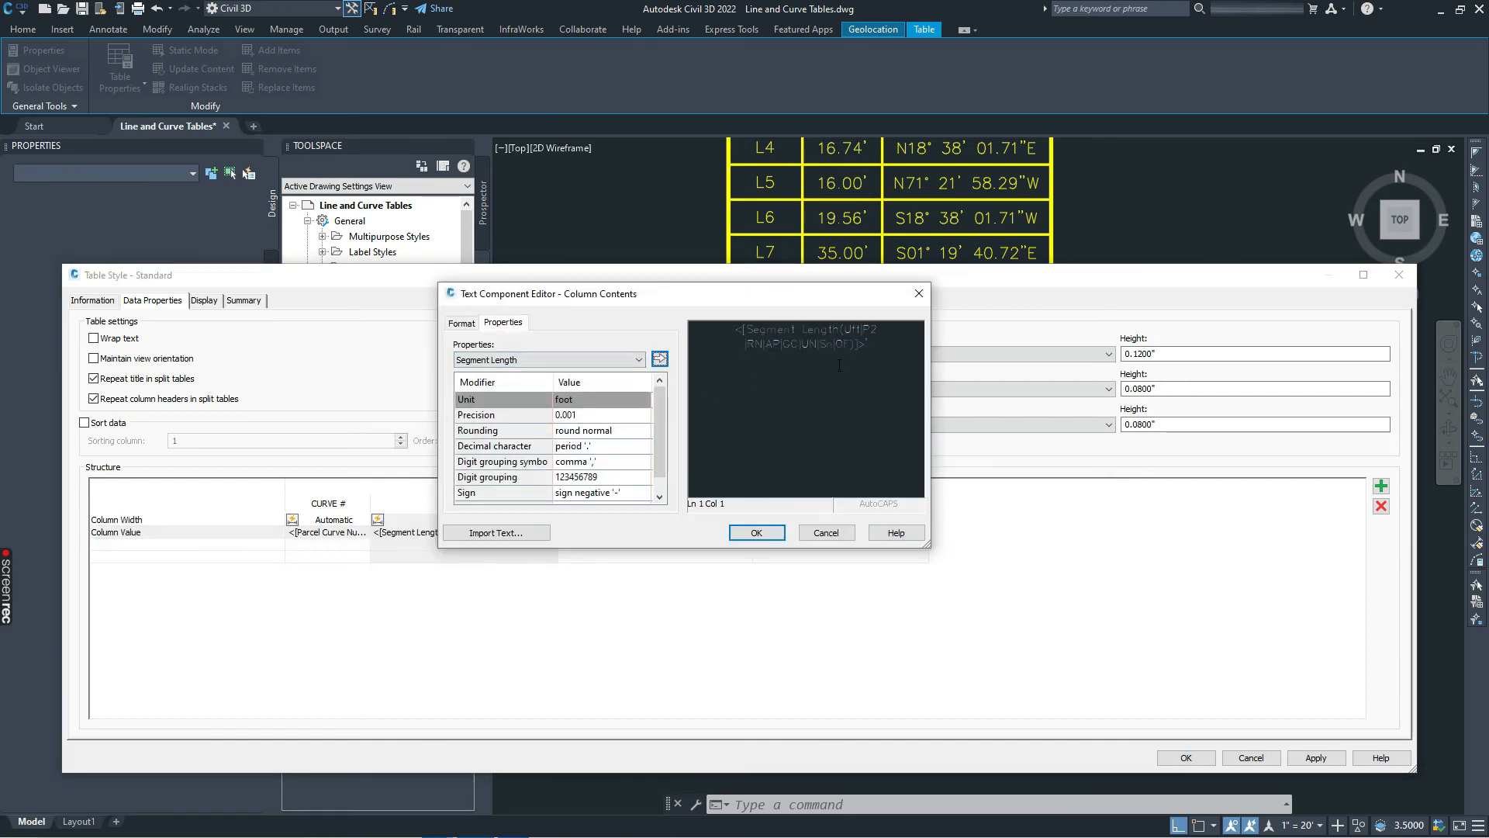
pyautogui.click(756, 532)
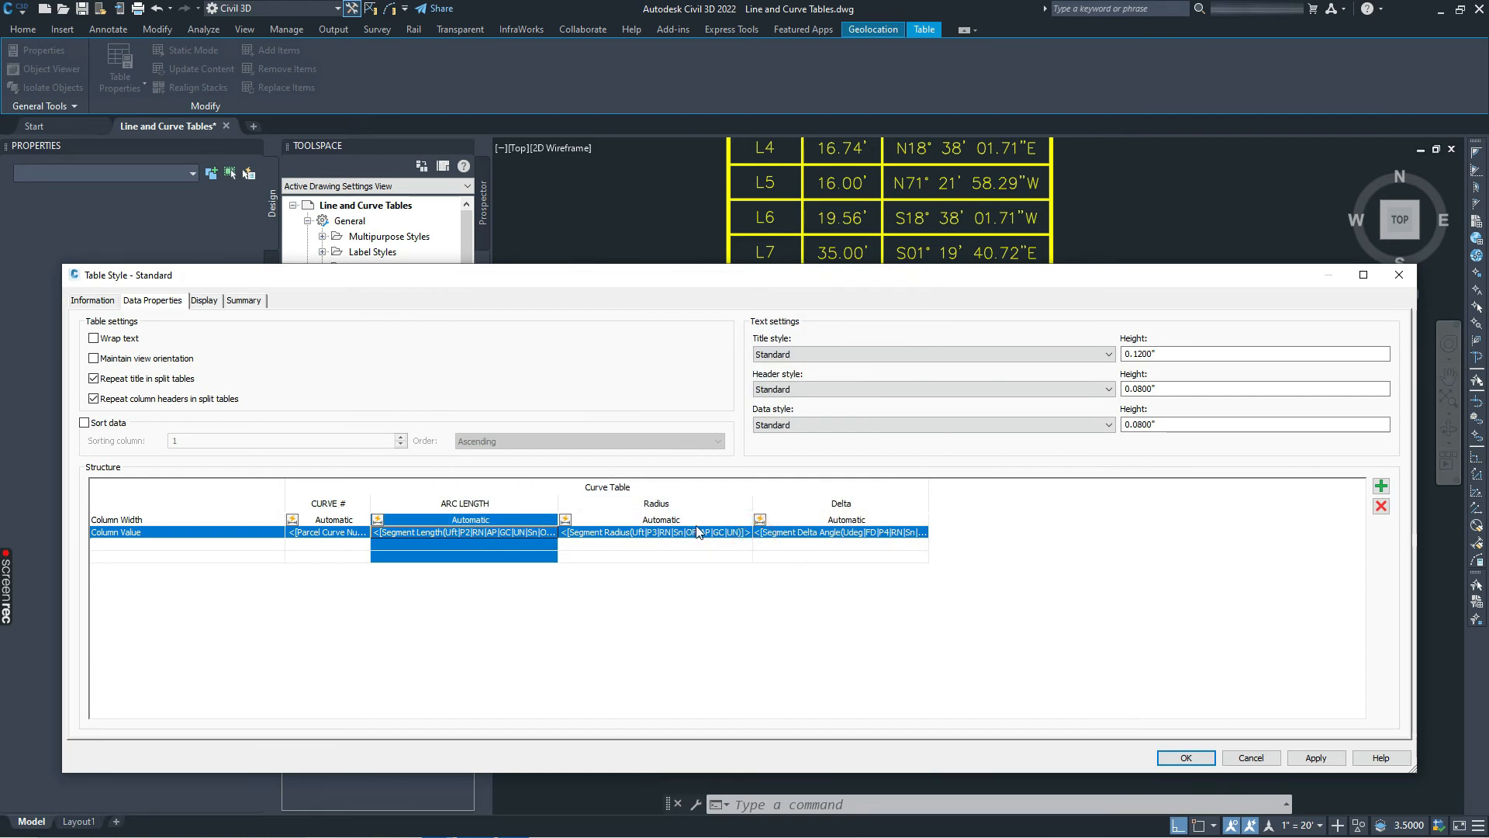
# Step: Set the Curve Table's Segment Radius value to 0.01 precision and append a foot mark (') to it
pyautogui.doubleClick(697, 532)
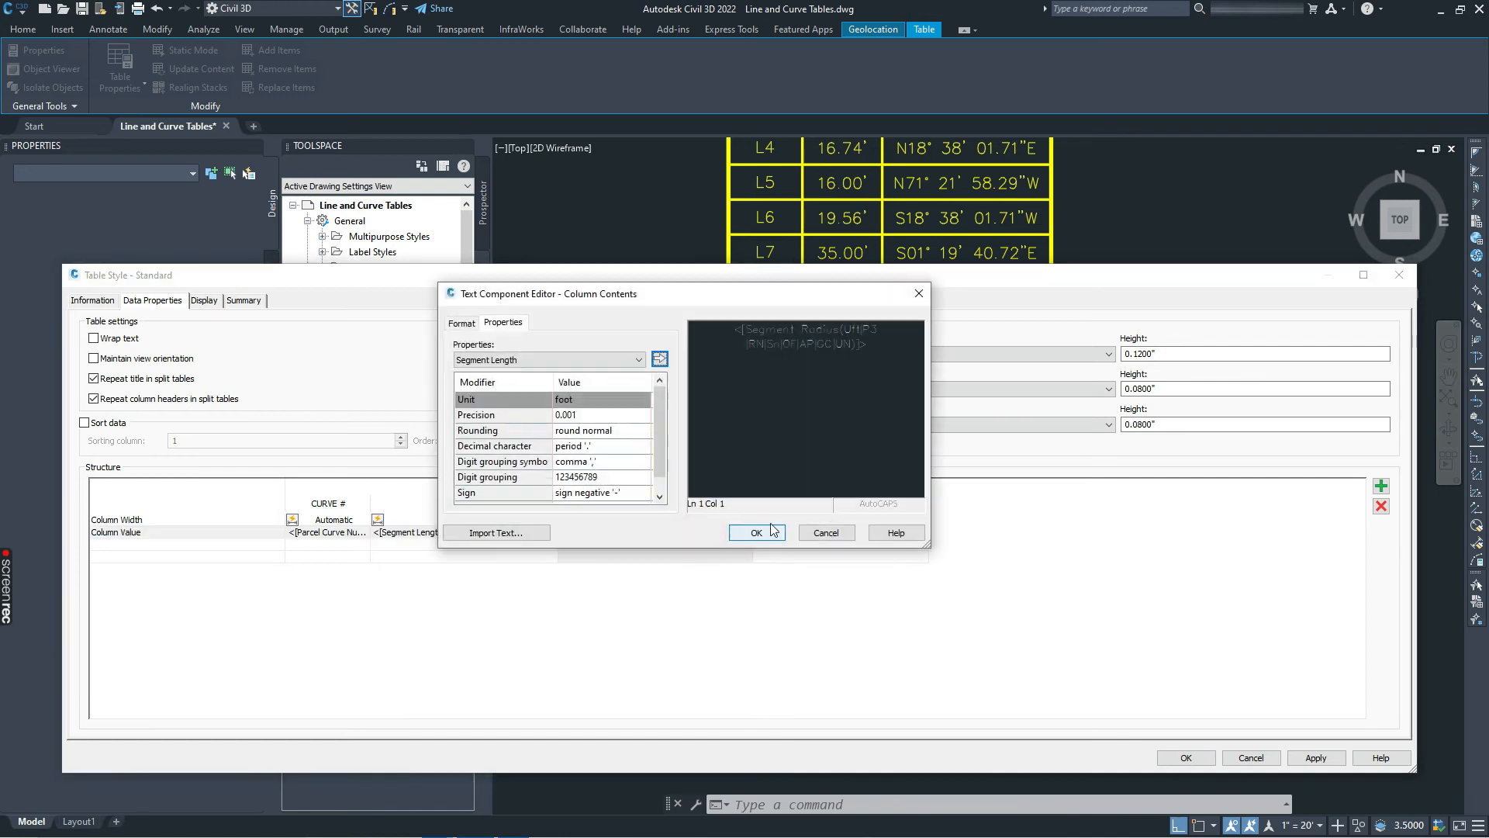
pyautogui.click(806, 342)
pyautogui.click(579, 416)
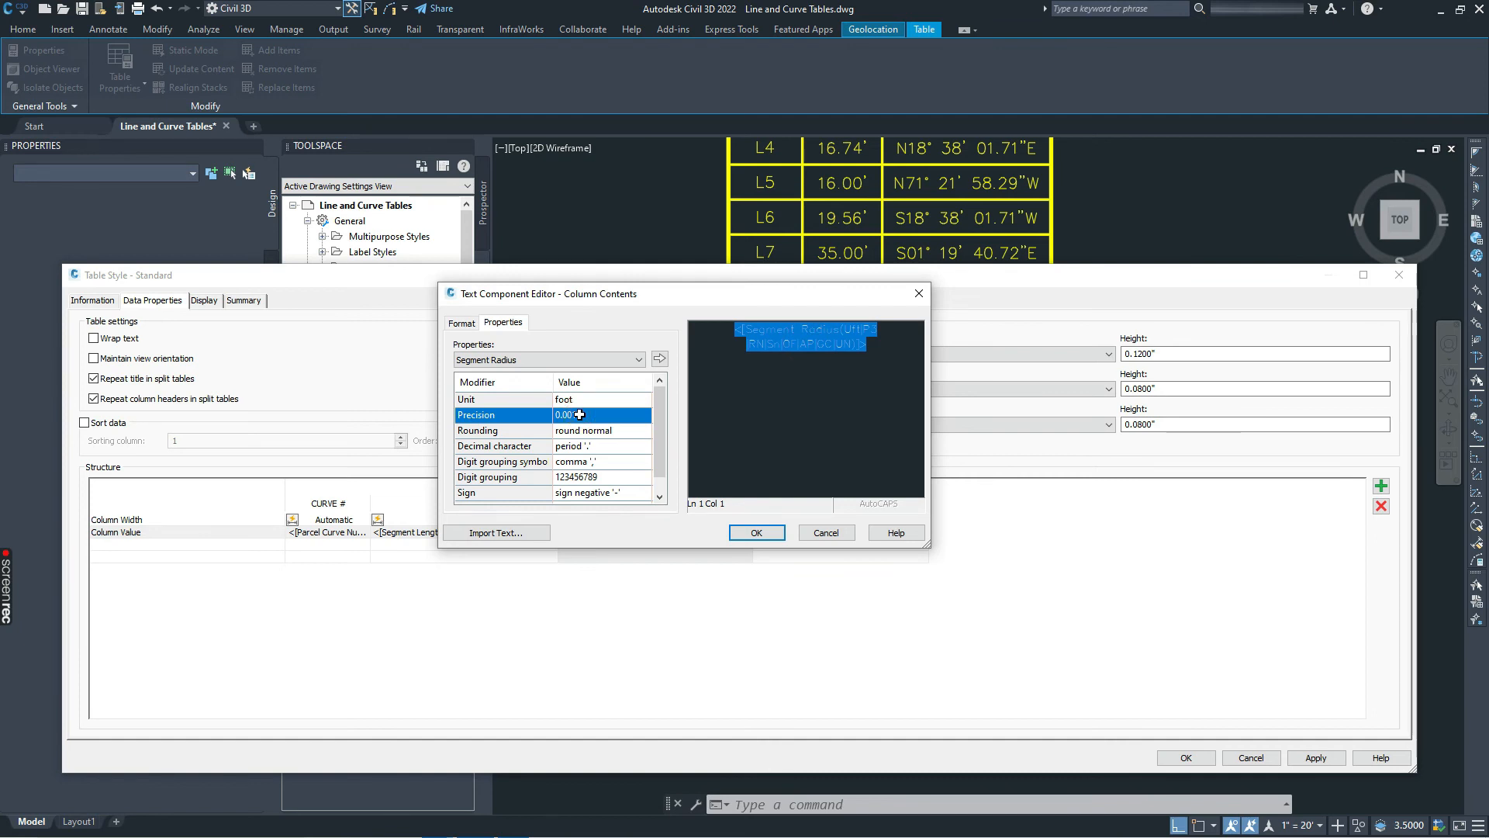
pyautogui.click(579, 414)
pyautogui.click(579, 450)
pyautogui.click(660, 359)
pyautogui.click(876, 344)
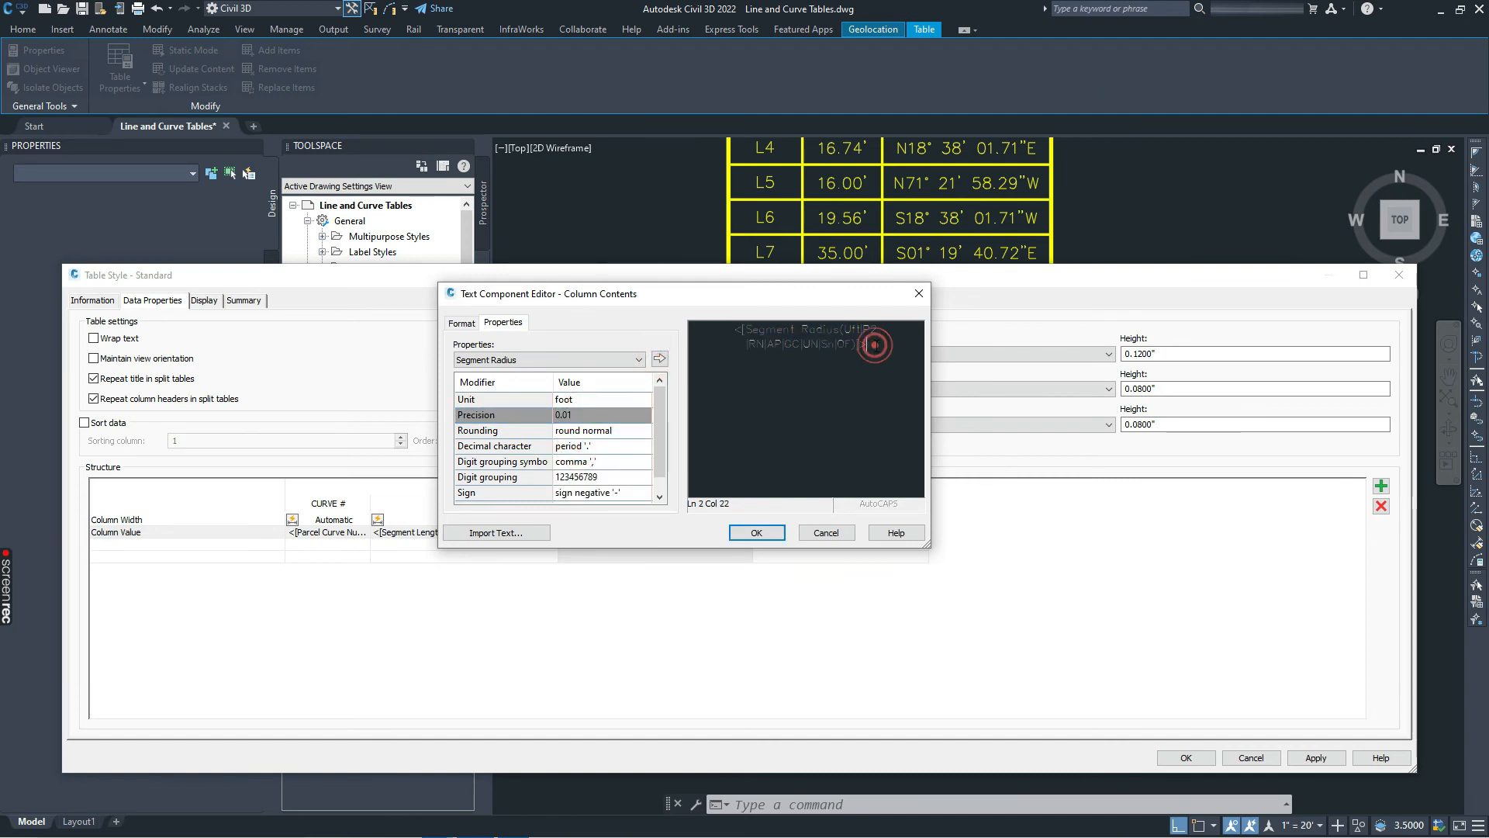
pyautogui.click(756, 532)
# Step: Change the Curve Table's Radius column header to RADIUS
pyautogui.doubleClick(658, 502)
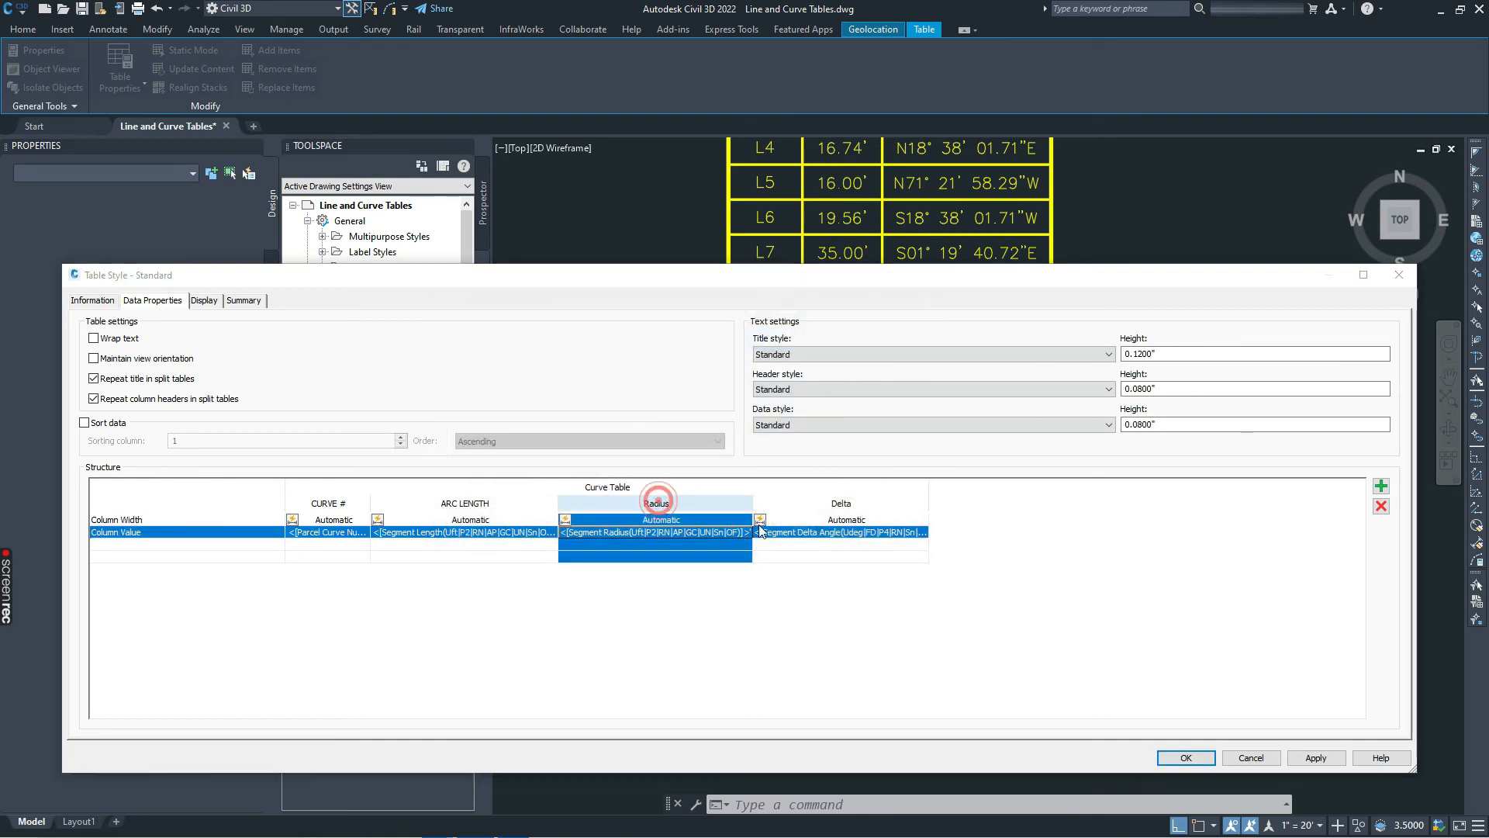
pyautogui.moveTo(796, 330)
pyautogui.mouseDown()
pyautogui.moveTo(838, 332)
pyautogui.moveTo(785, 332)
pyautogui.mouseUp()
pyautogui.write('RADIUS')
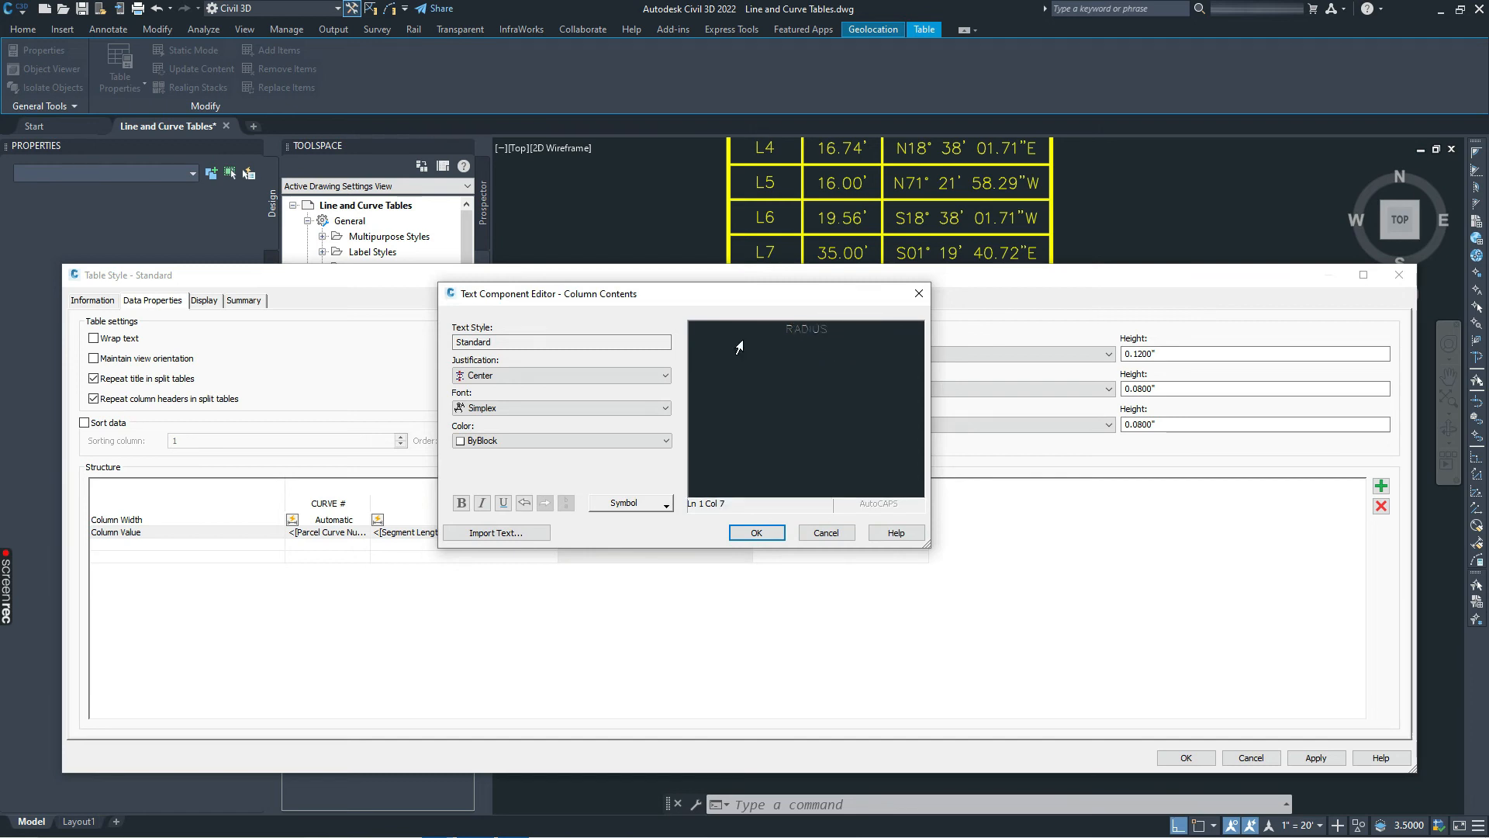
pyautogui.click(757, 532)
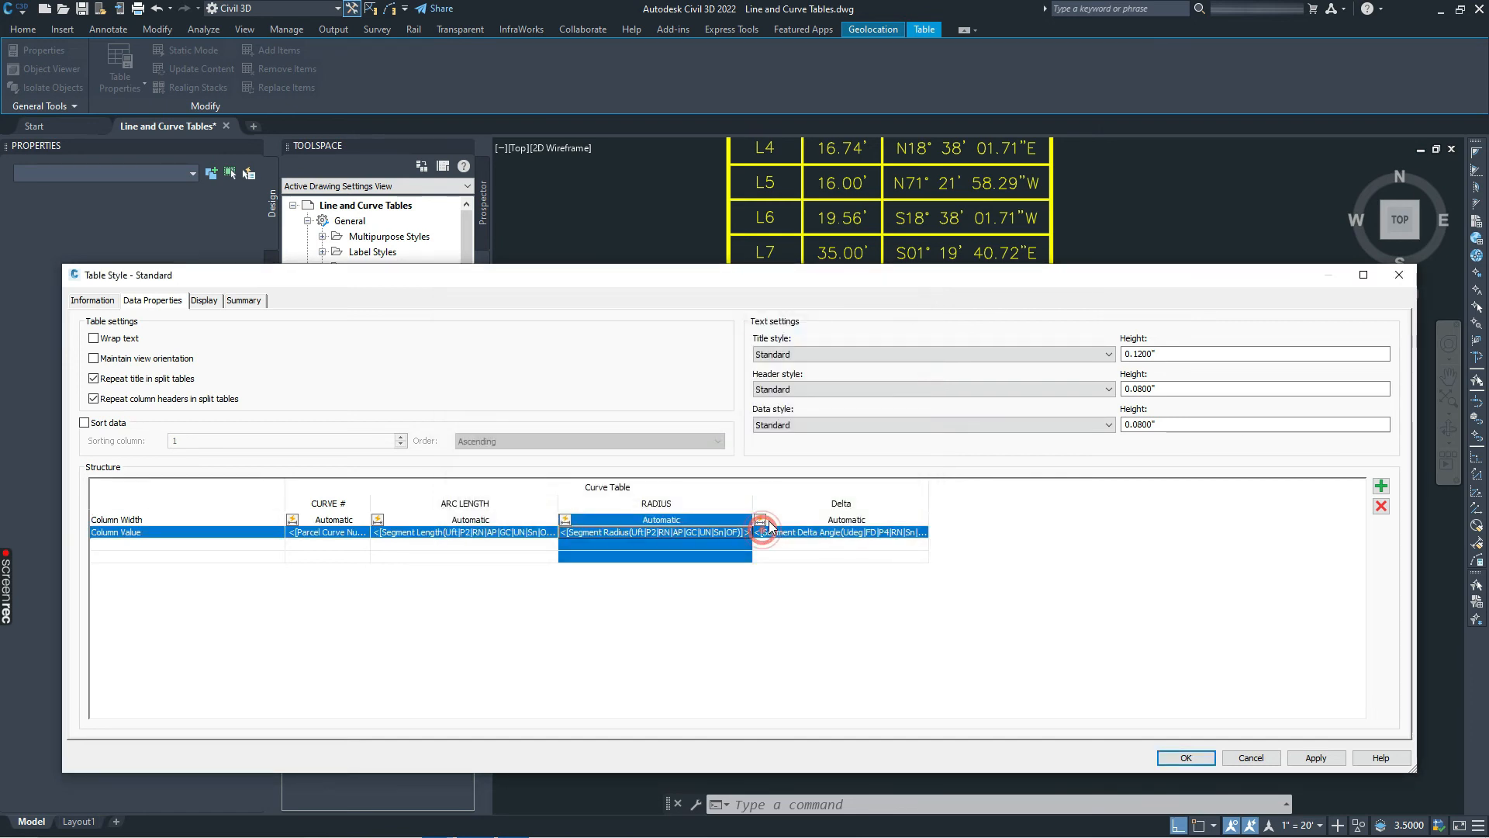
# Step: Change the Curve Table's Delta column header to DELTA ANGLE
pyautogui.click(843, 504)
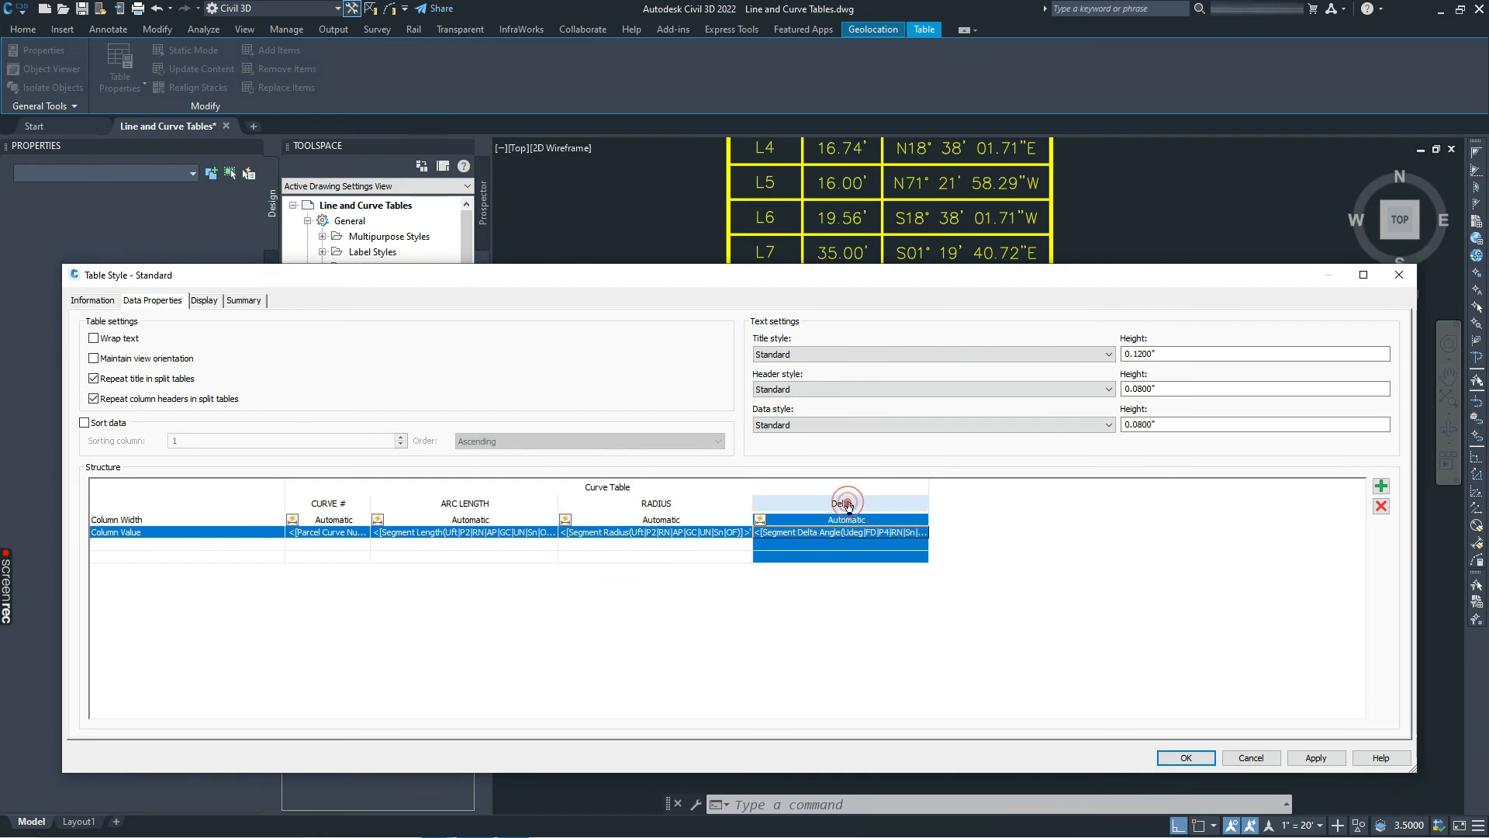
pyautogui.doubleClick(843, 504)
pyautogui.moveTo(823, 330); pyautogui.dragTo(798, 329)
pyautogui.write('ELTA ANGLE')
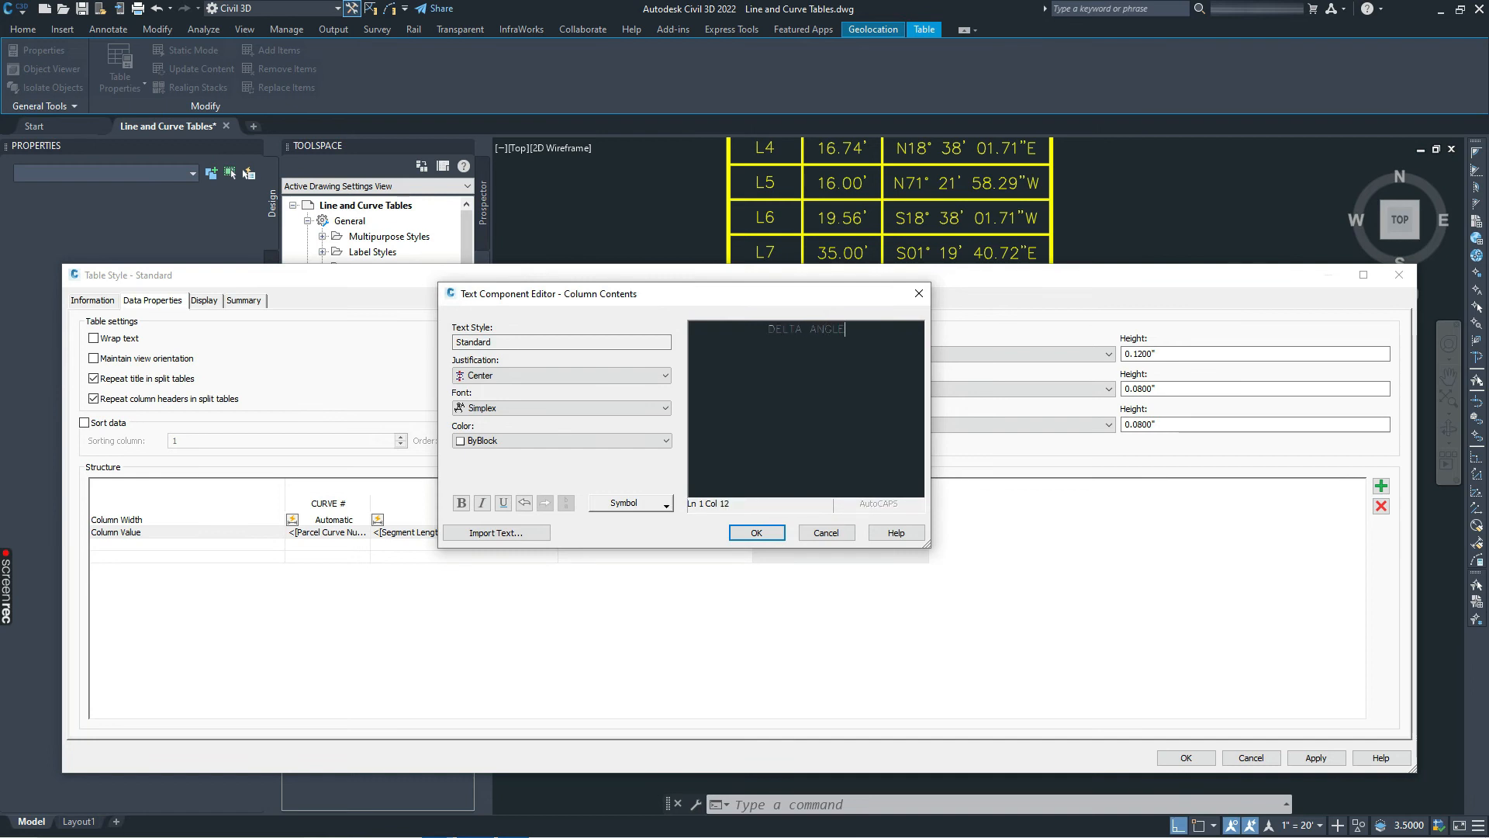
pyautogui.click(756, 532)
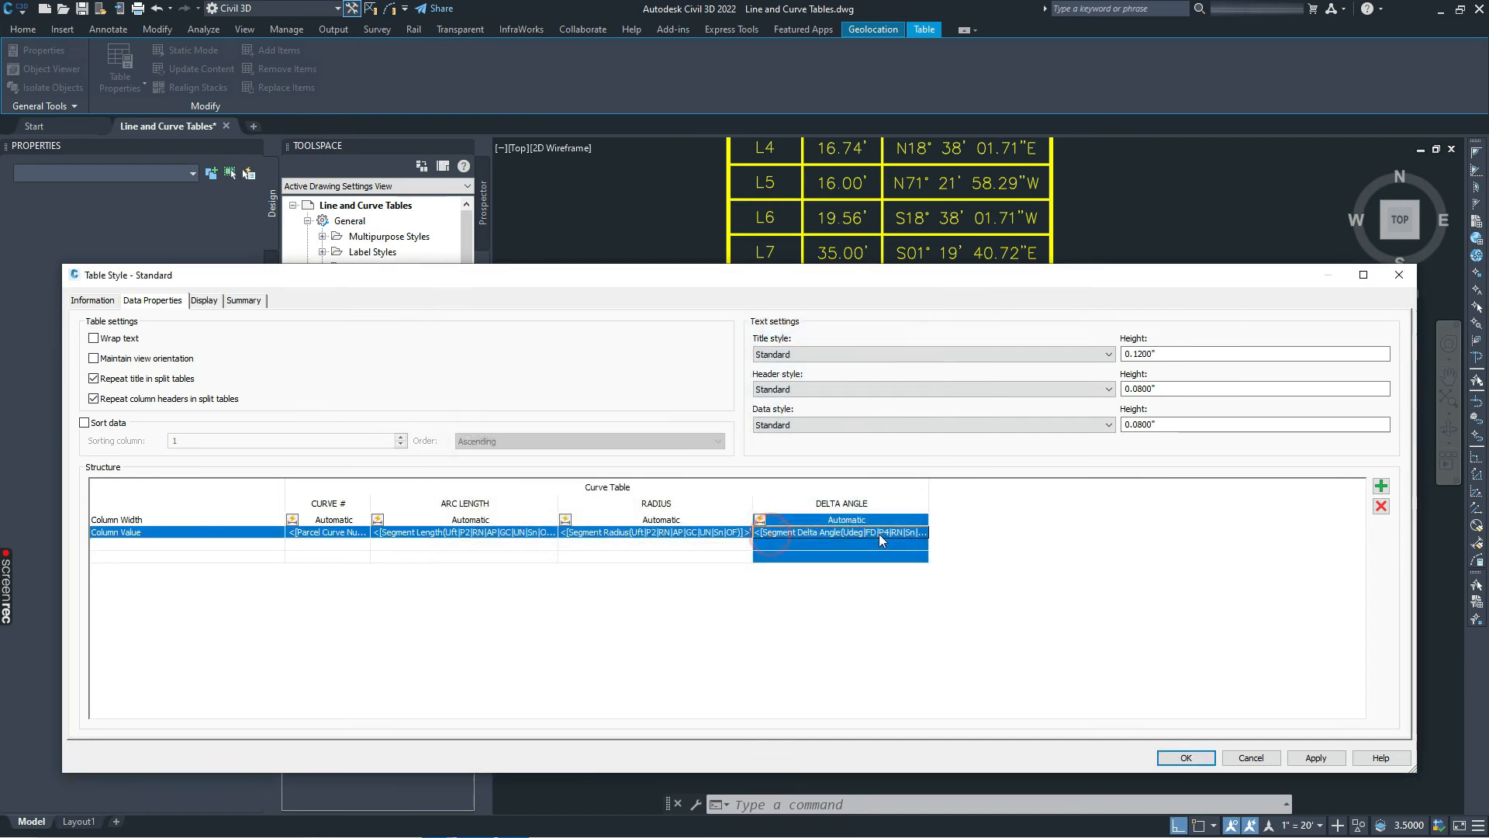
# Step: Switch the DELTA ANGLE column's Segment Delta Angle value to the DD°MM'SS.SS" format and update its expression
pyautogui.doubleClick(877, 531)
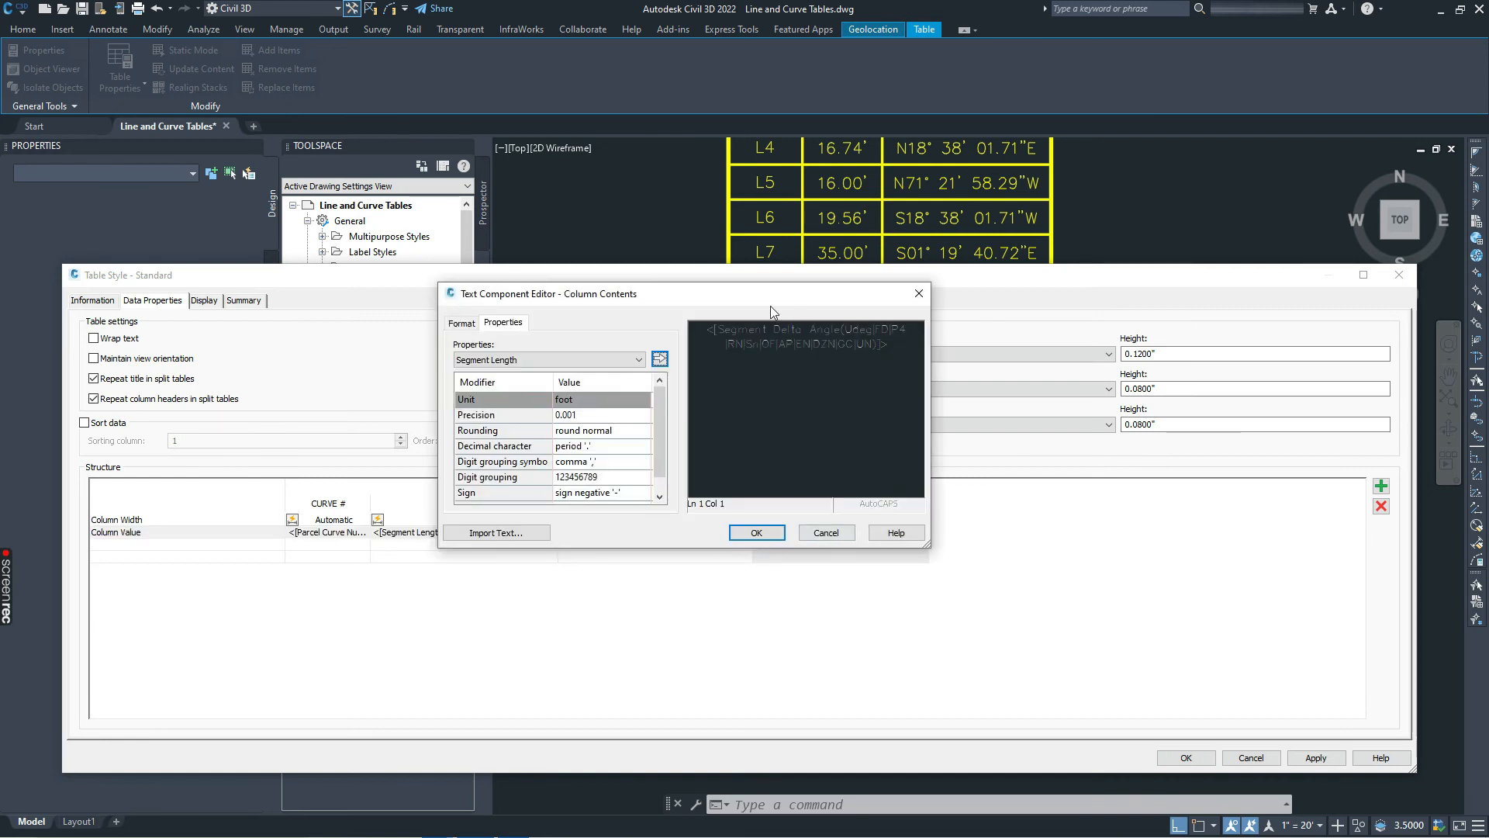
pyautogui.click(829, 342)
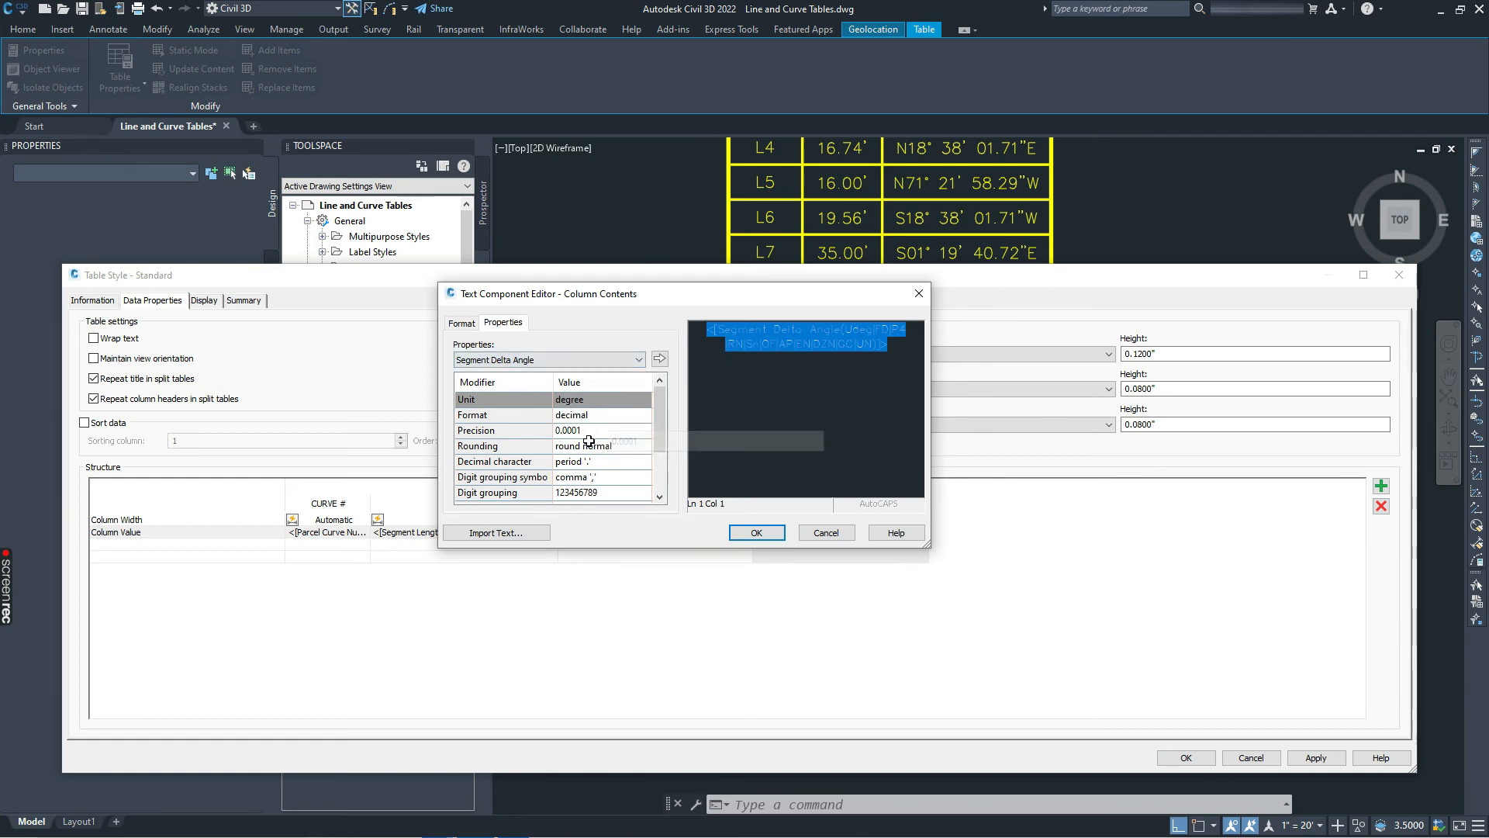
pyautogui.click(596, 399)
pyautogui.click(596, 399)
pyautogui.click(597, 400)
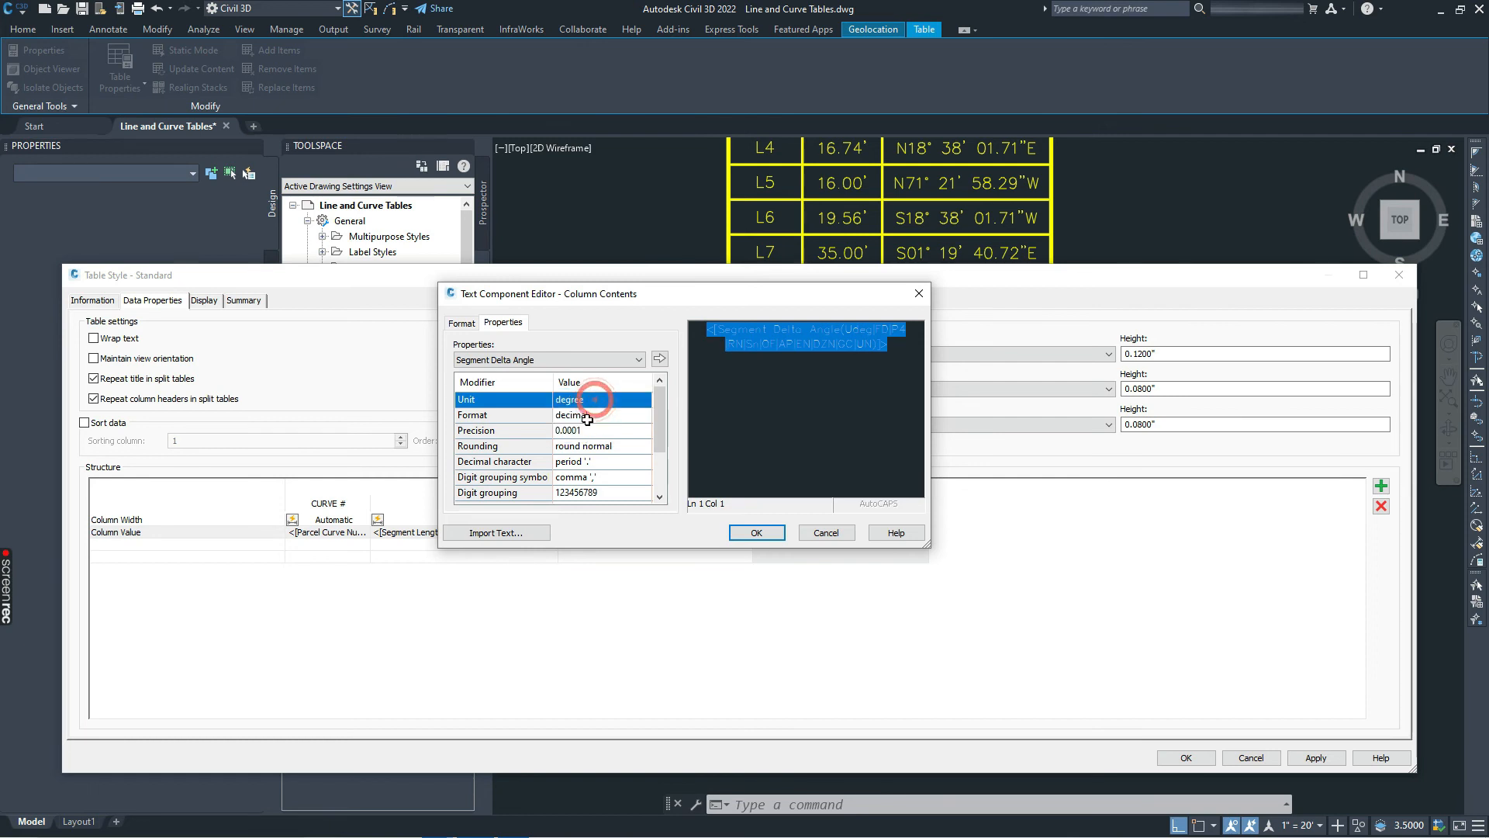
pyautogui.click(592, 415)
pyautogui.click(592, 415)
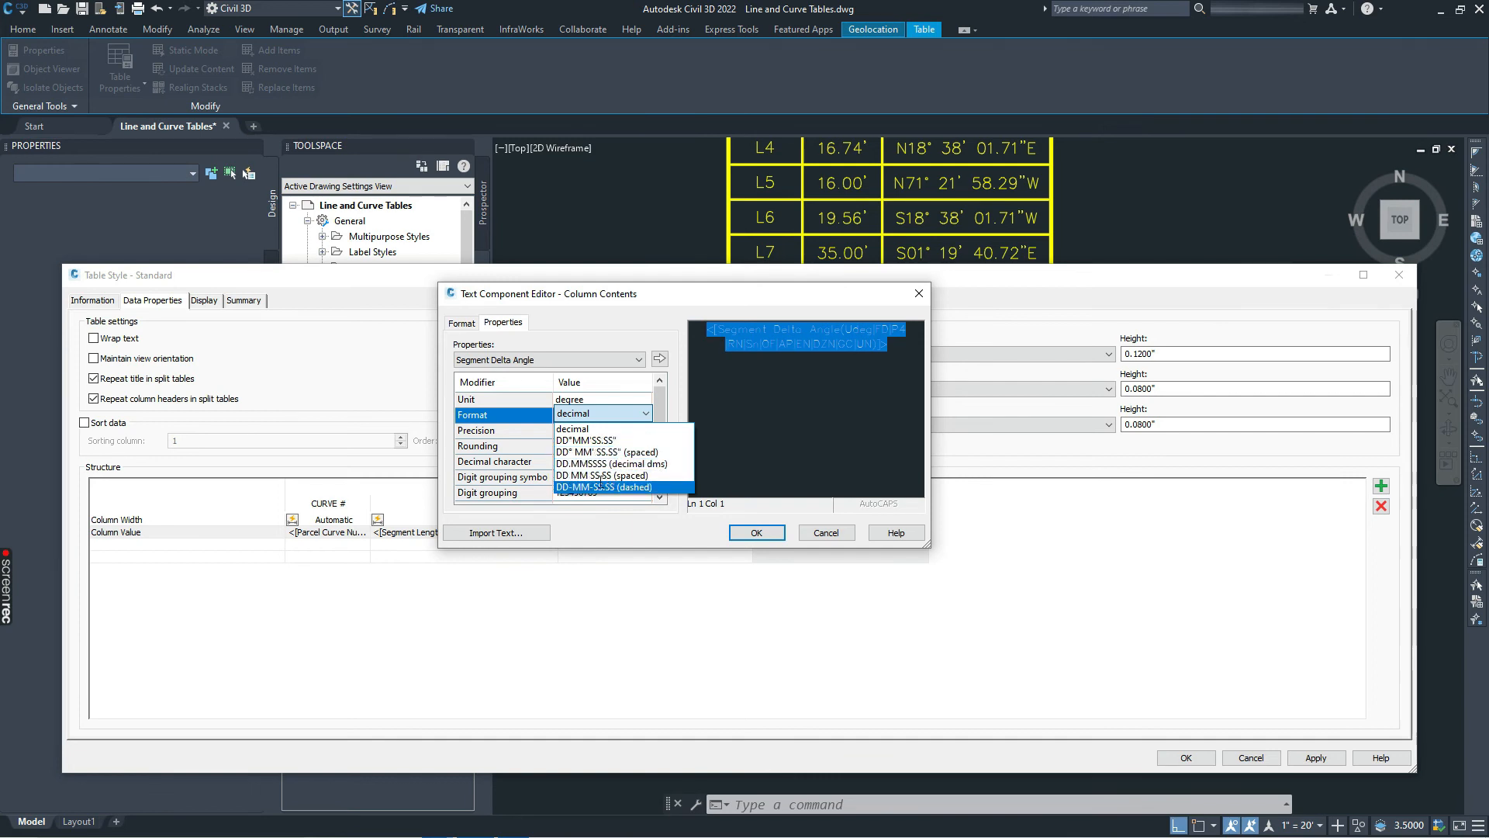
pyautogui.click(621, 441)
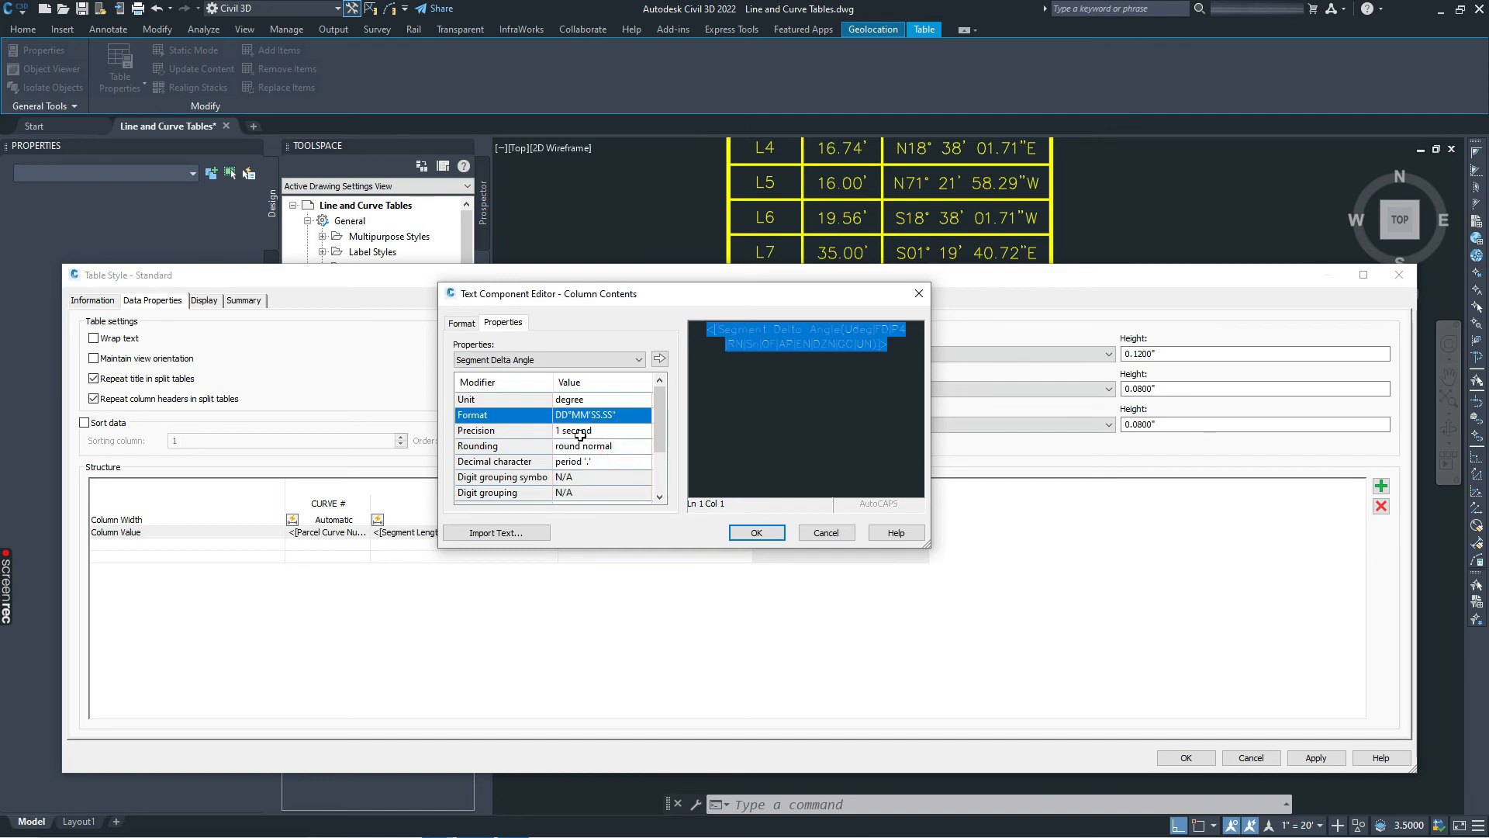
pyautogui.click(590, 431)
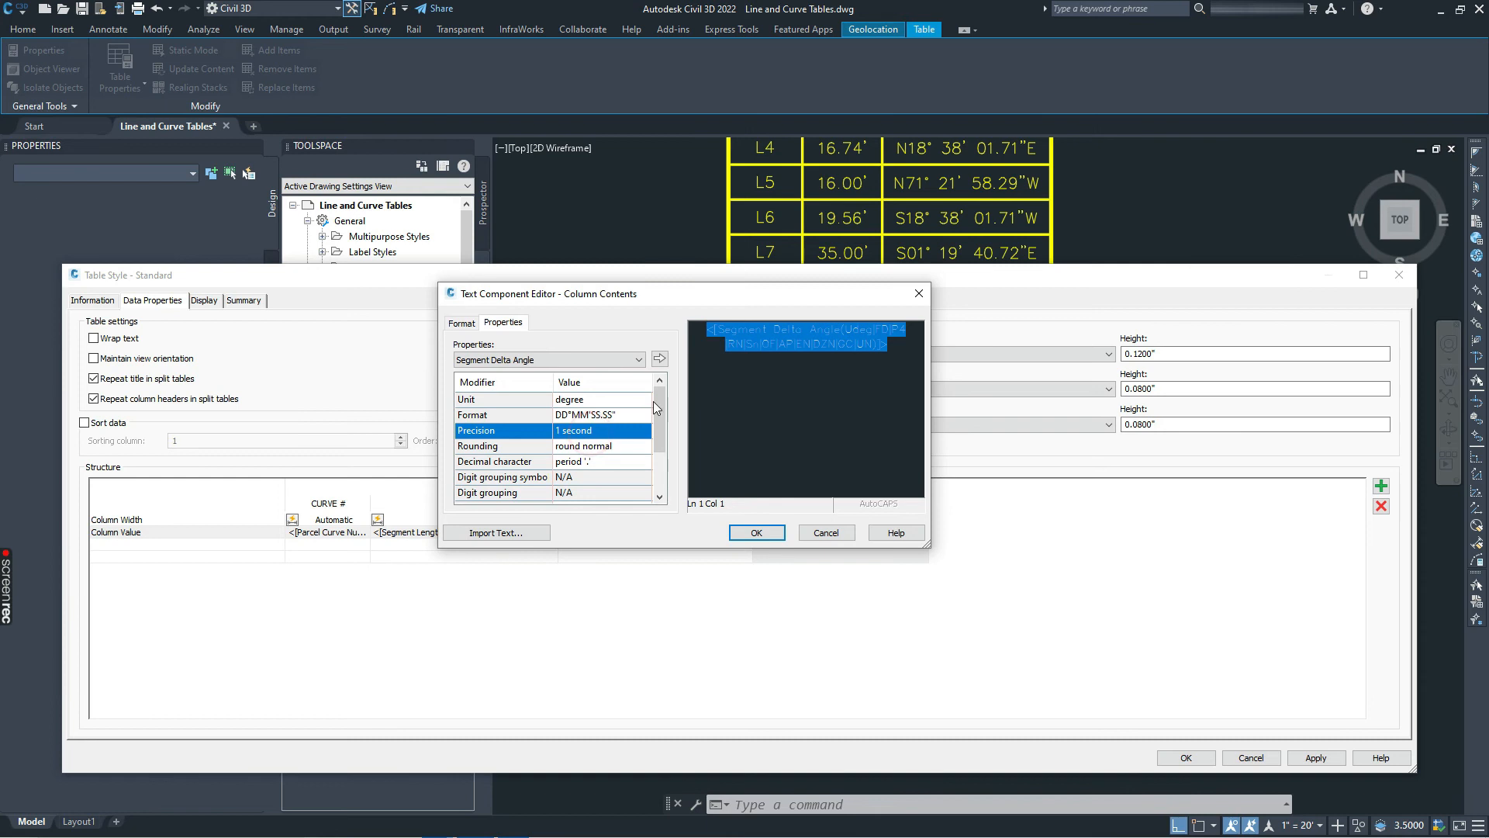
pyautogui.click(660, 359)
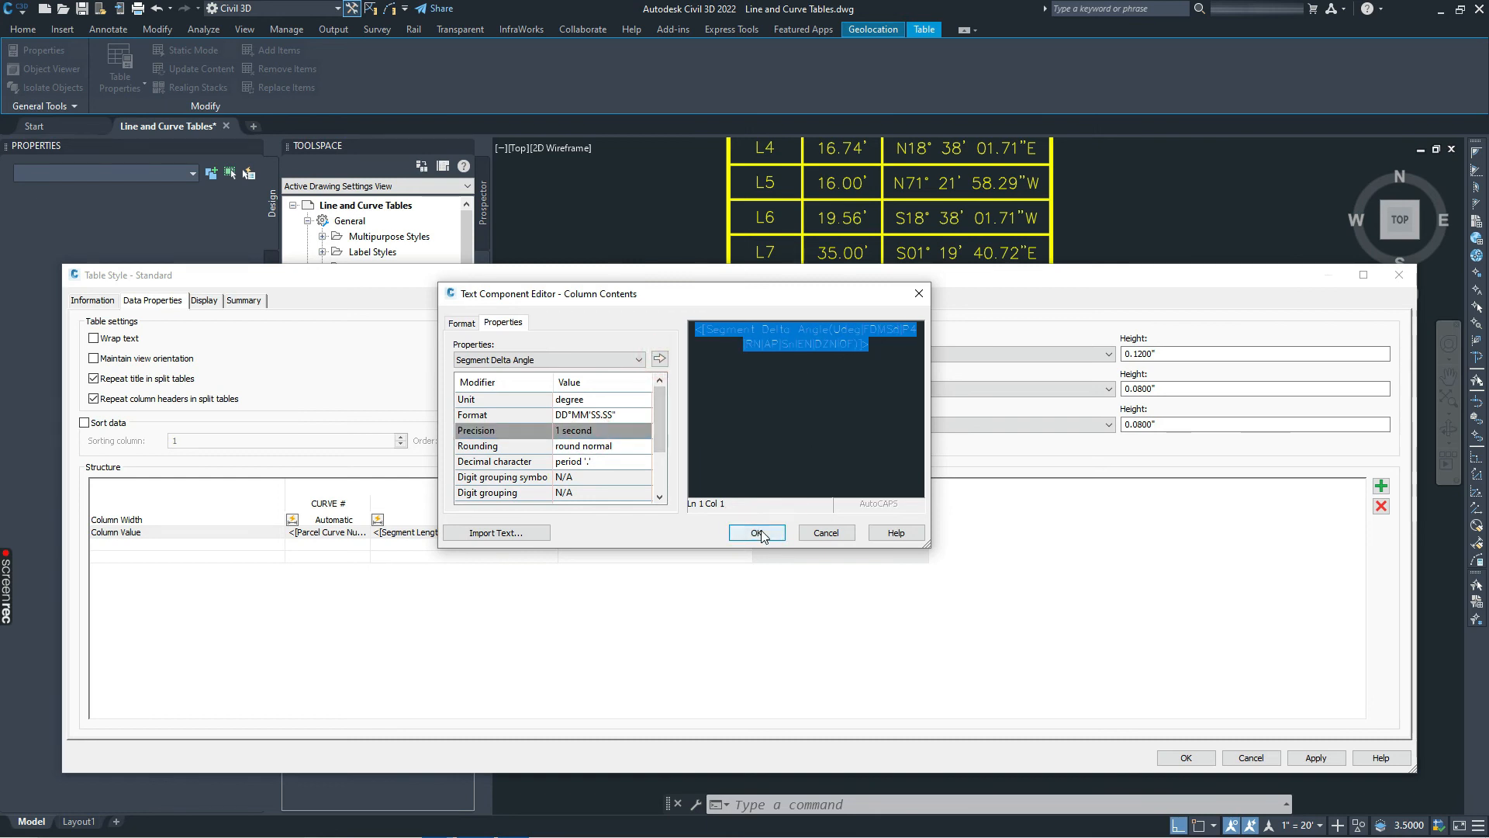
# Step: Choose 1 second as the precision of the Segment Delta Angle value and accept the column contents
pyautogui.click(597, 431)
pyautogui.click(597, 432)
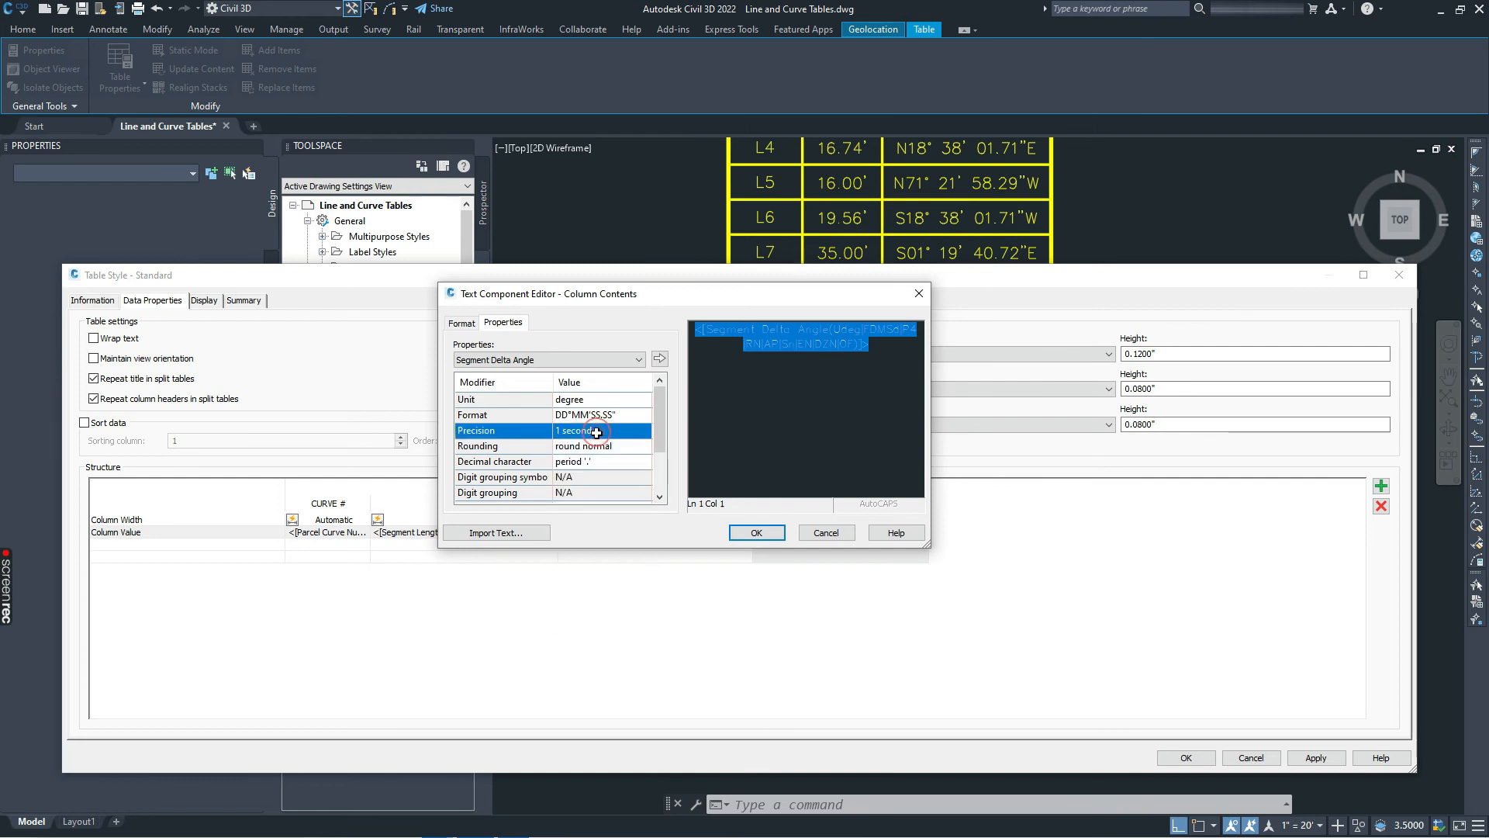
pyautogui.click(597, 431)
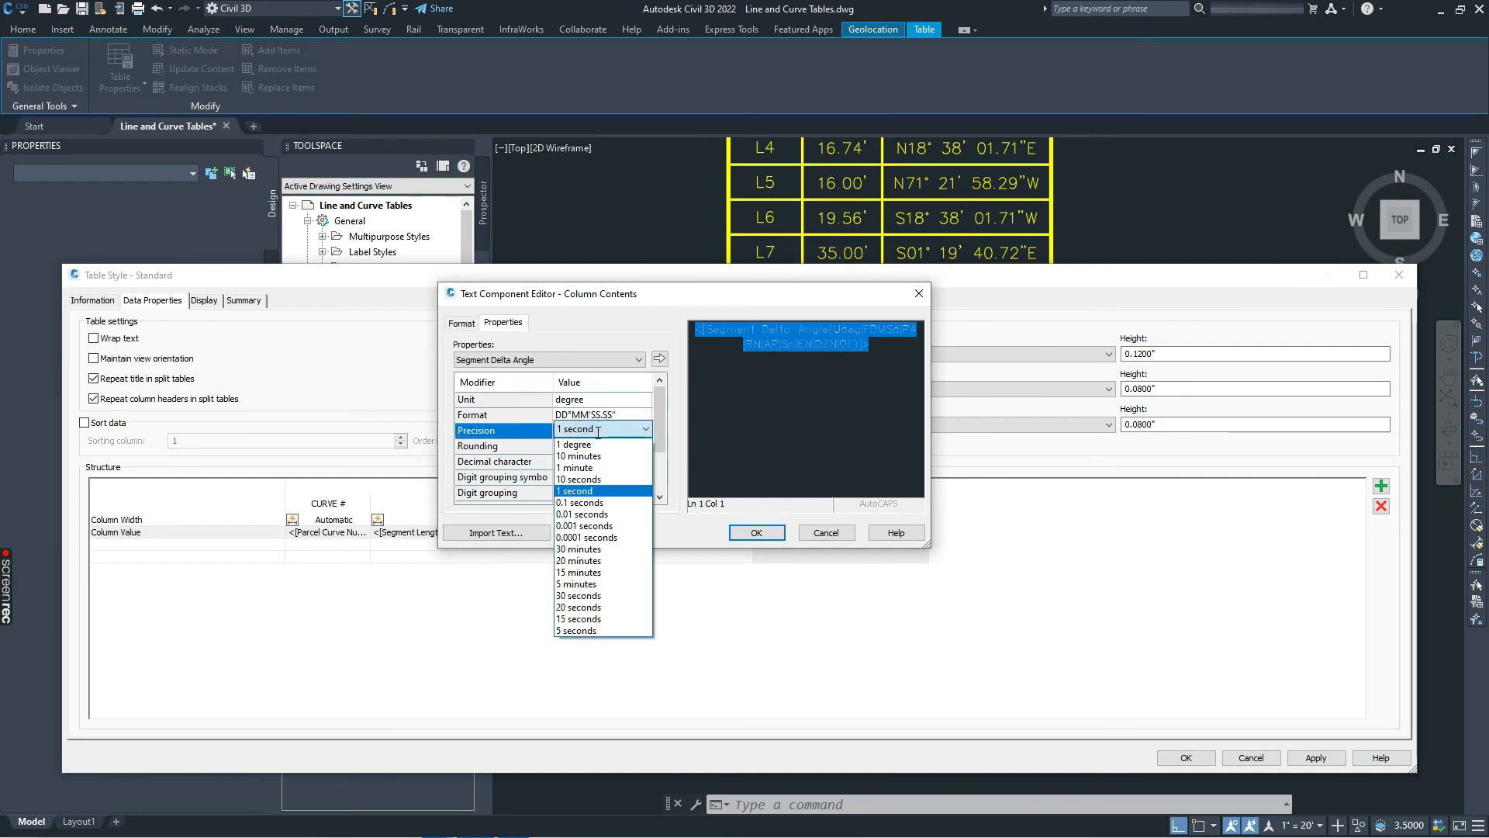
pyautogui.click(585, 493)
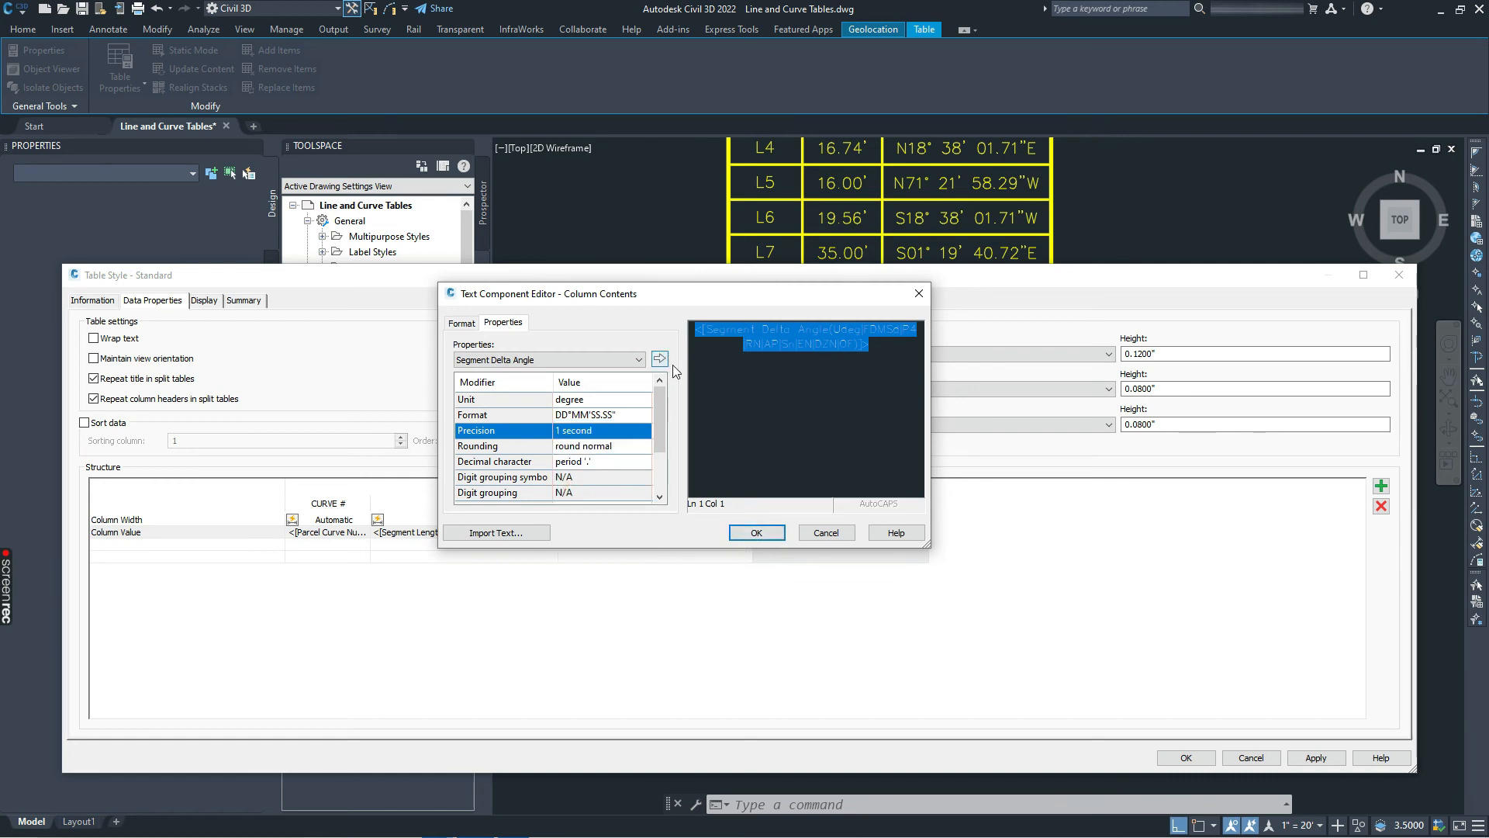
pyautogui.click(756, 532)
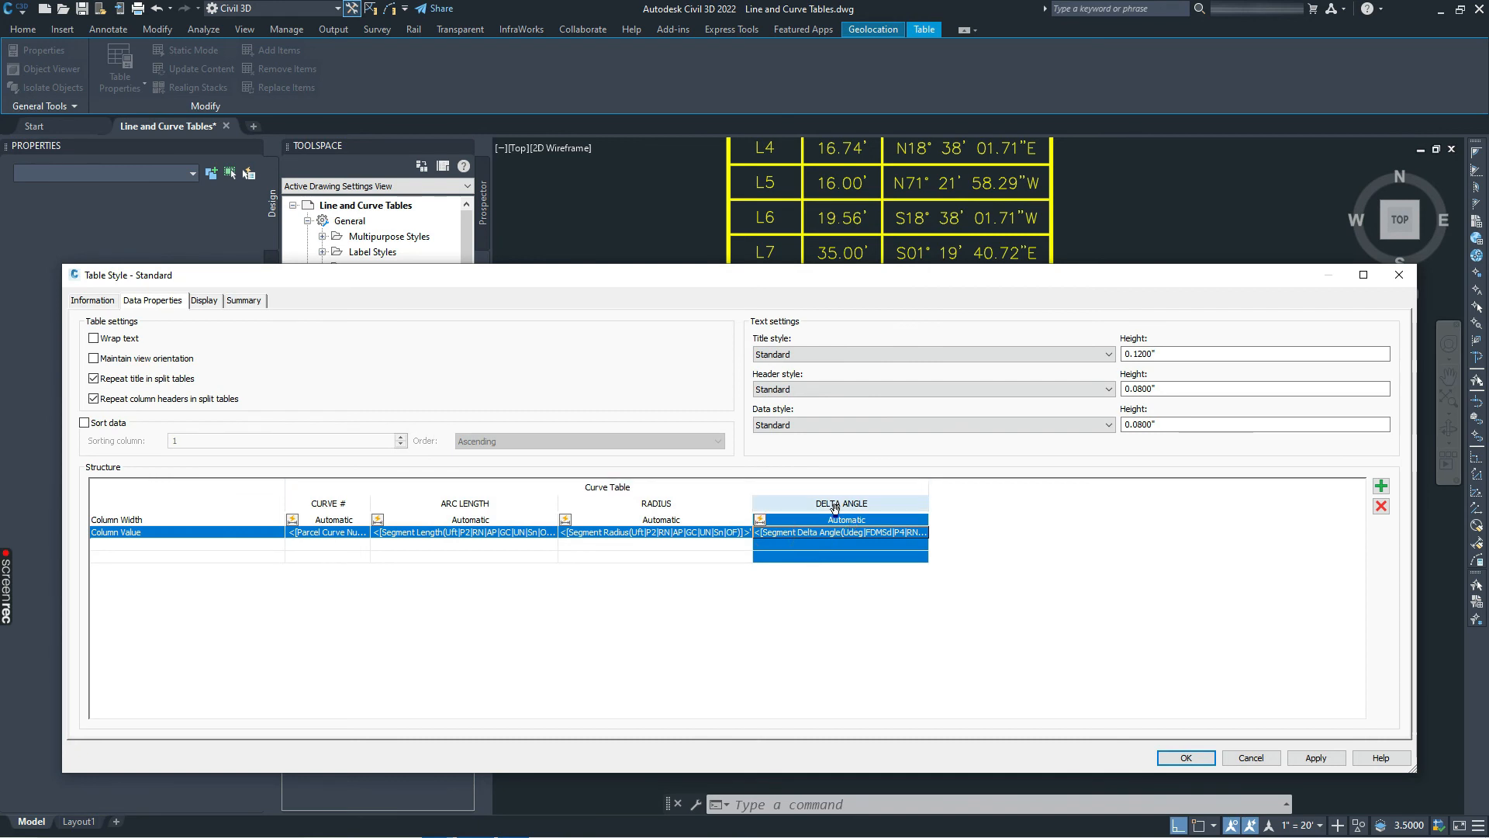
# Step: Add a blank column after DELTA ANGLE in the Curve Table structure and select its header
pyautogui.click(1049, 517)
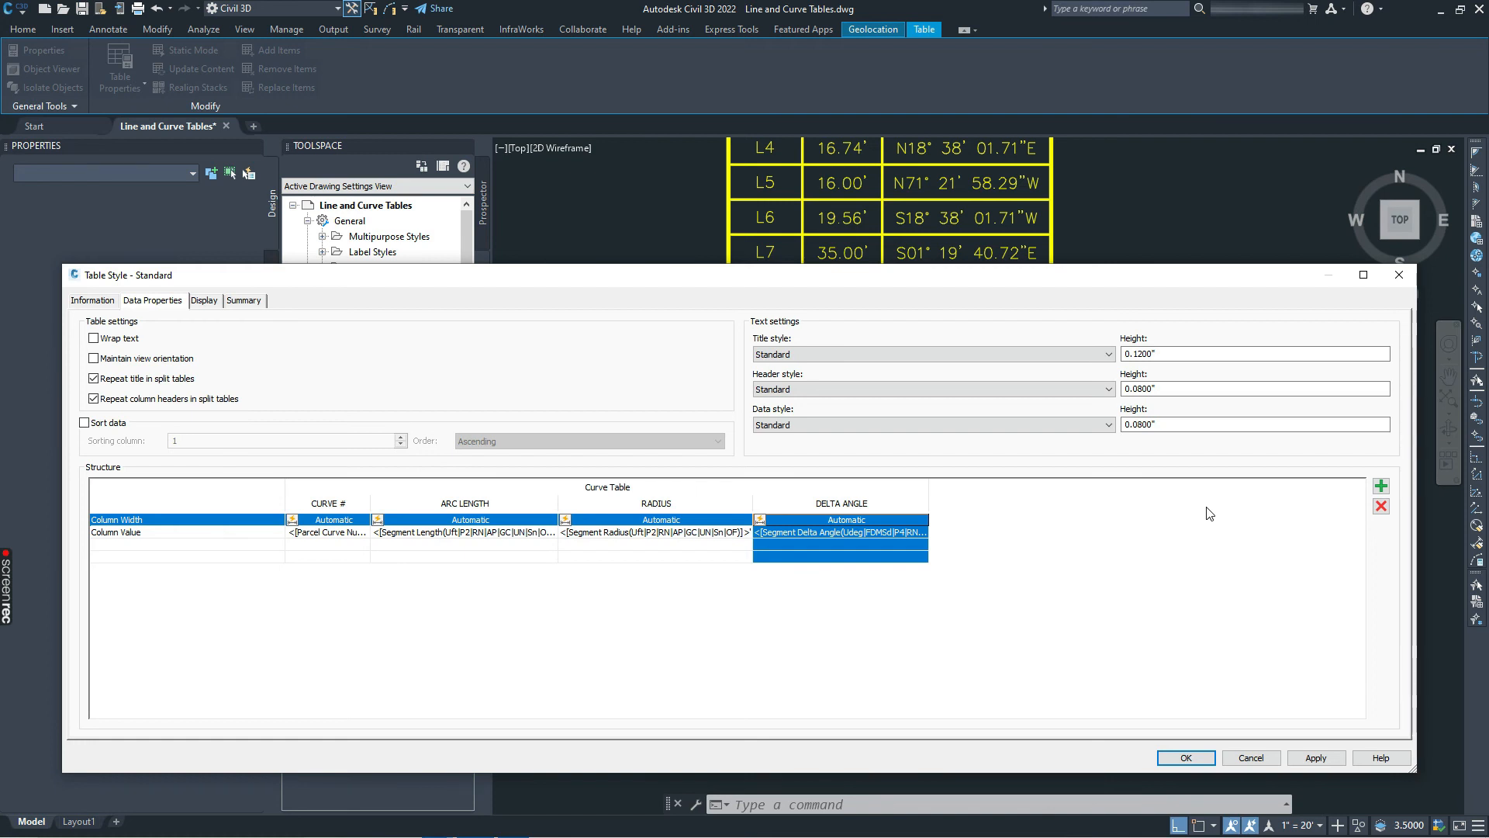
pyautogui.click(1380, 487)
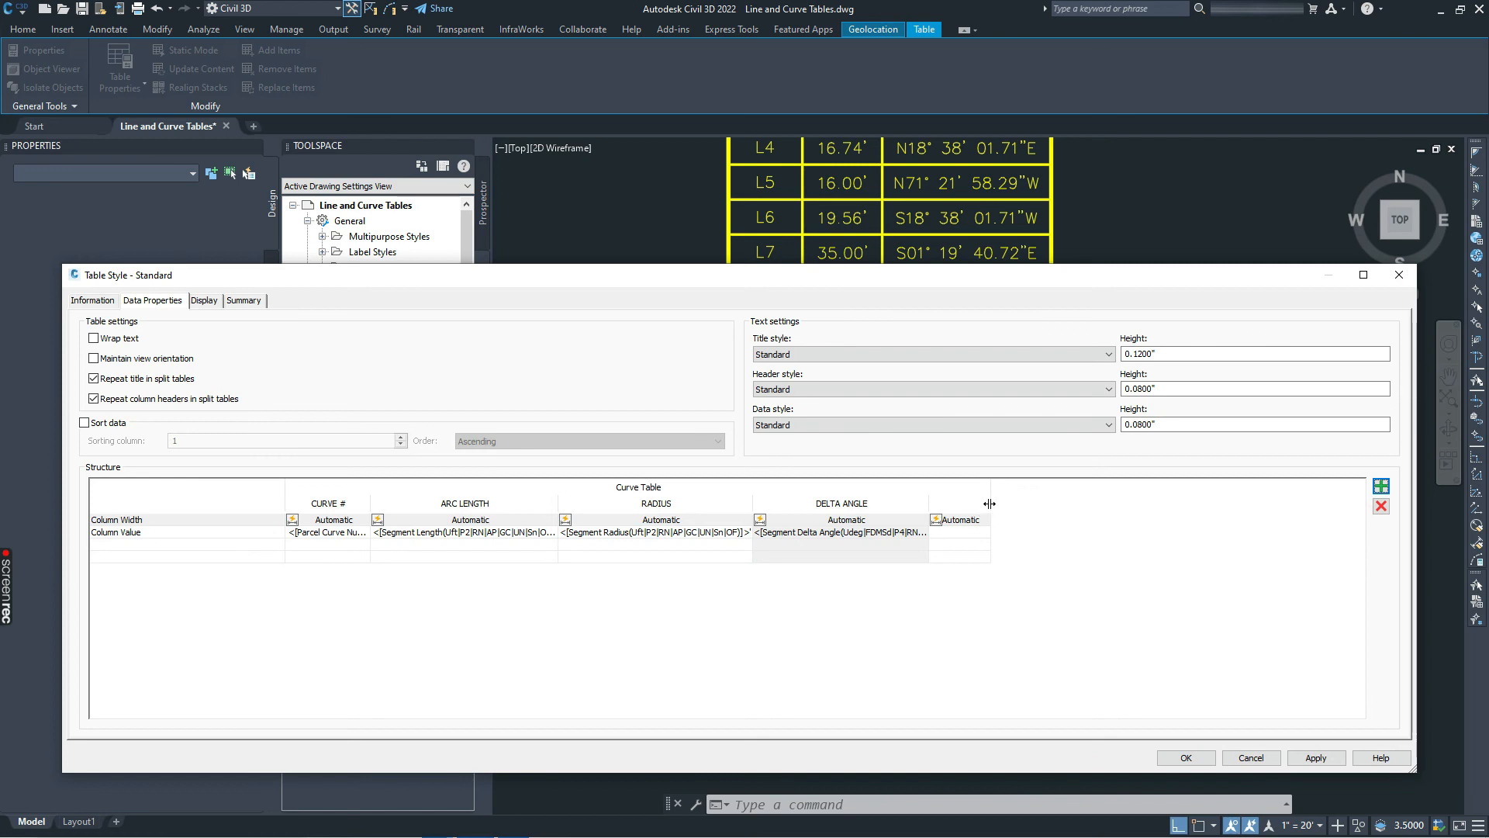
pyautogui.click(966, 496)
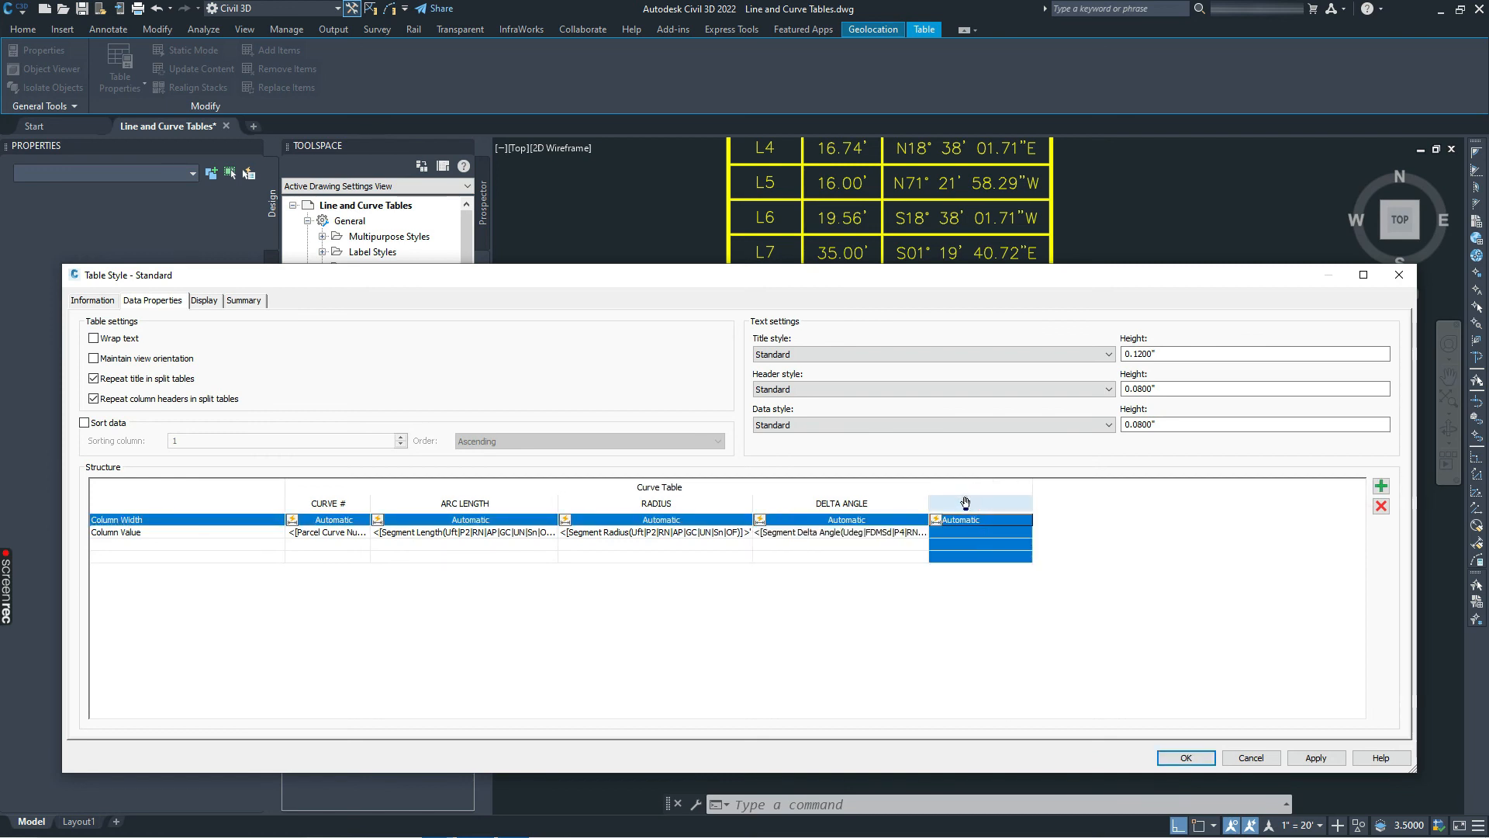
# Step: Title the blank column after DELTA ANGLE in the Curve Table structure CHORD LENGTH
pyautogui.doubleClick(979, 532)
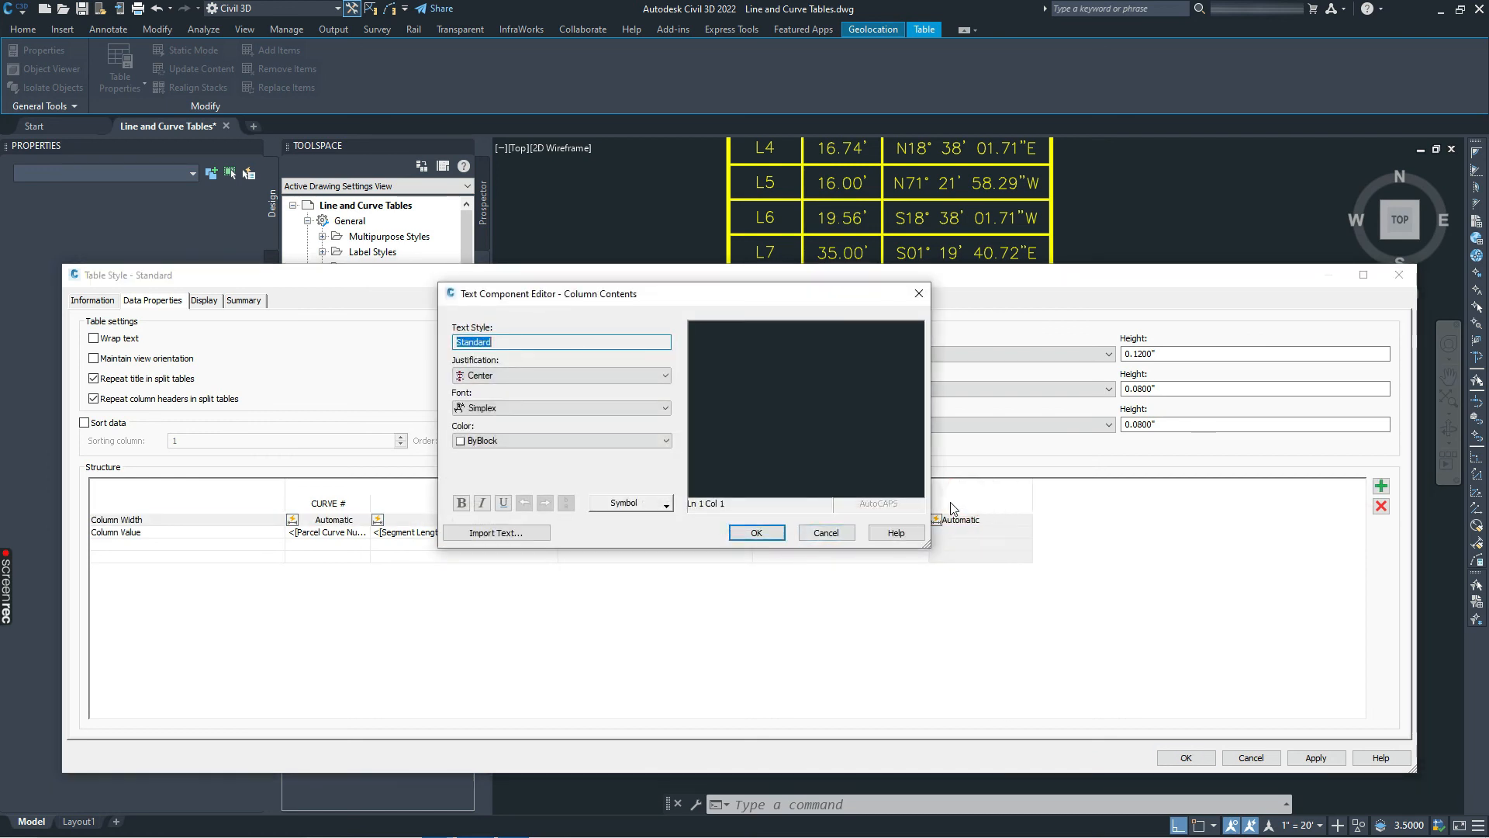
pyautogui.click(786, 345)
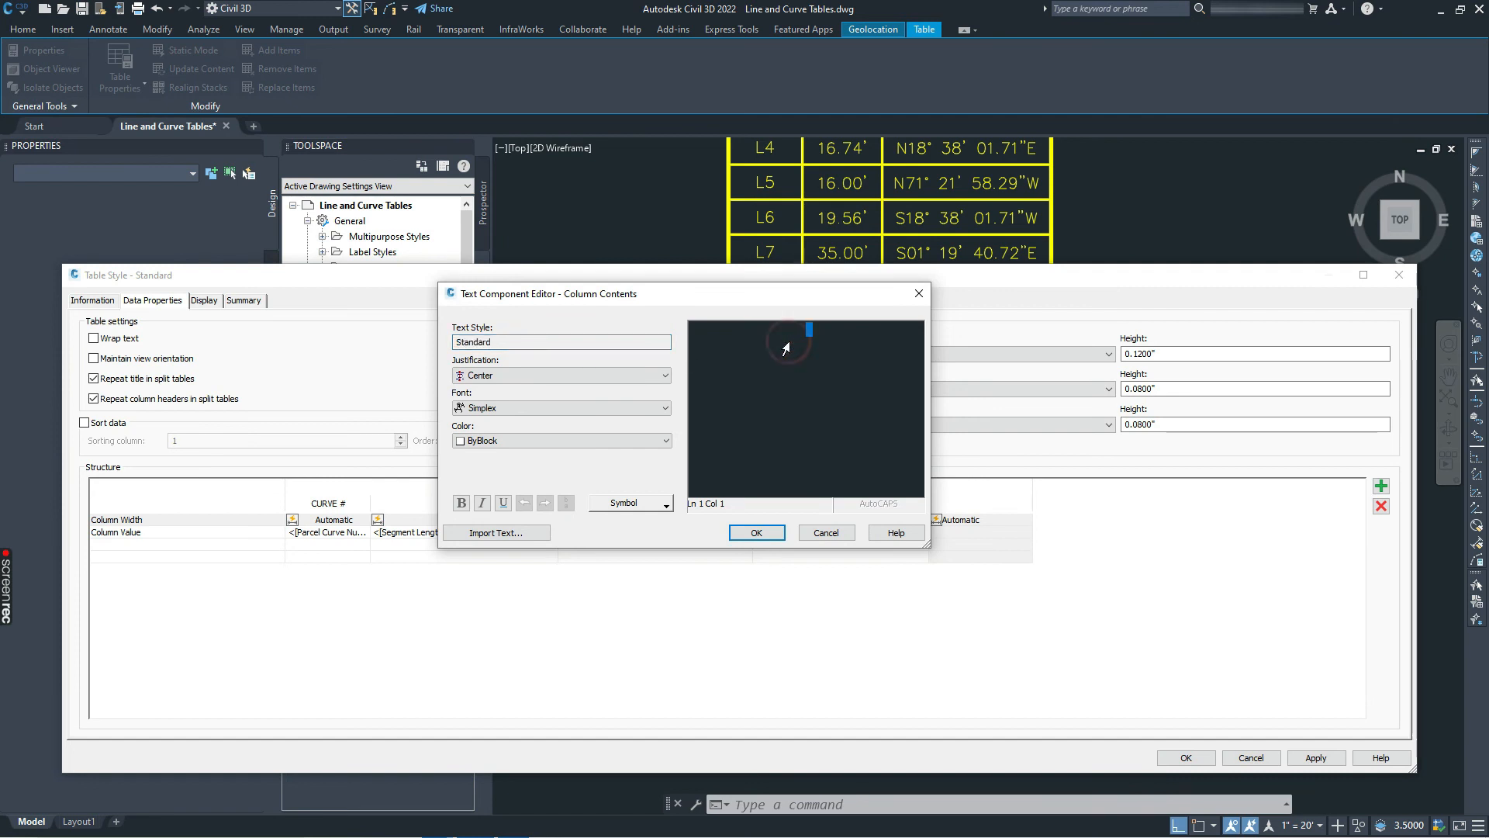
pyautogui.write('CHORD LENGTH')
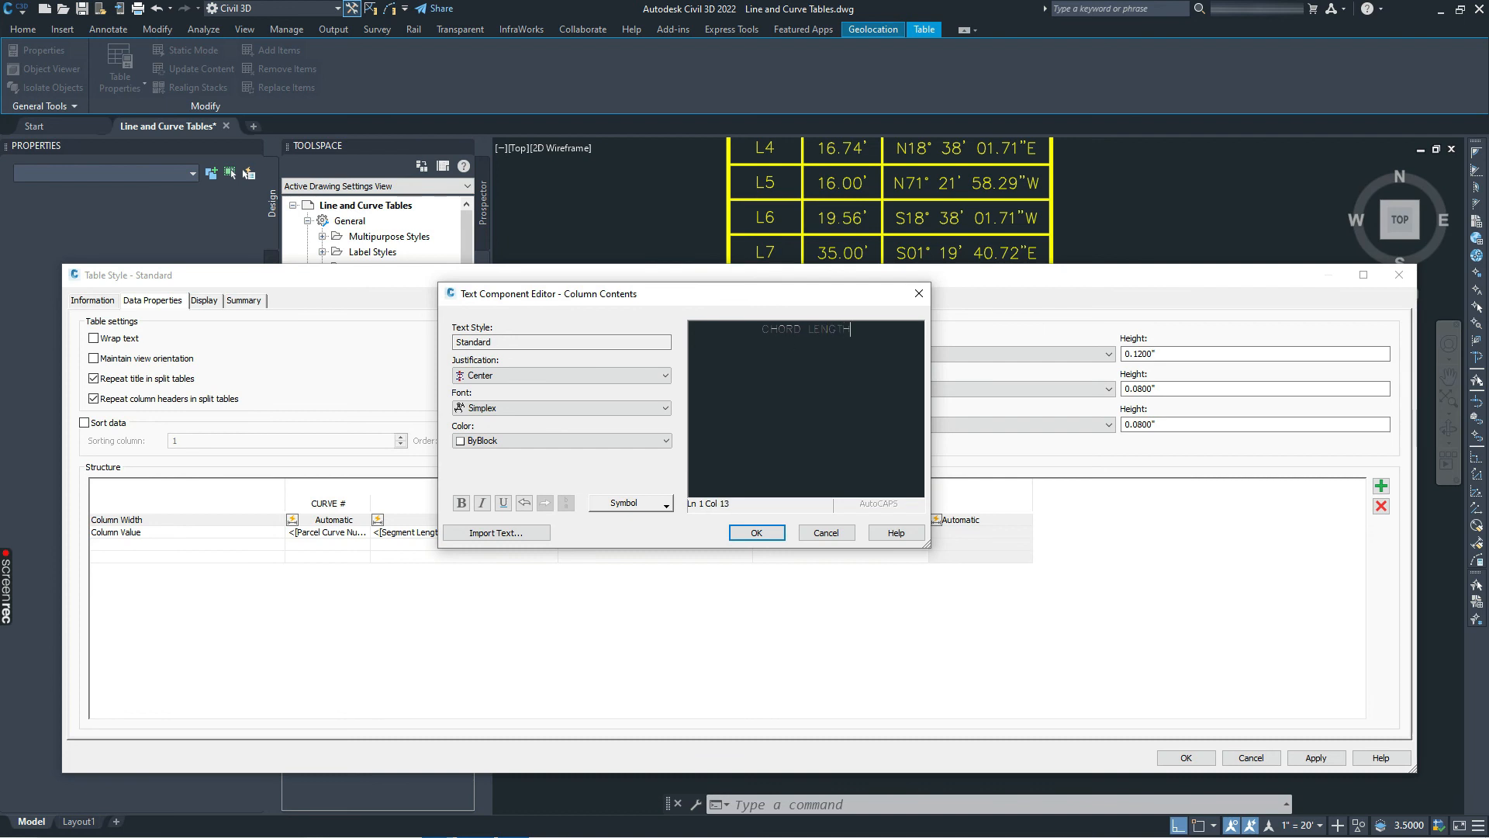
pyautogui.click(757, 532)
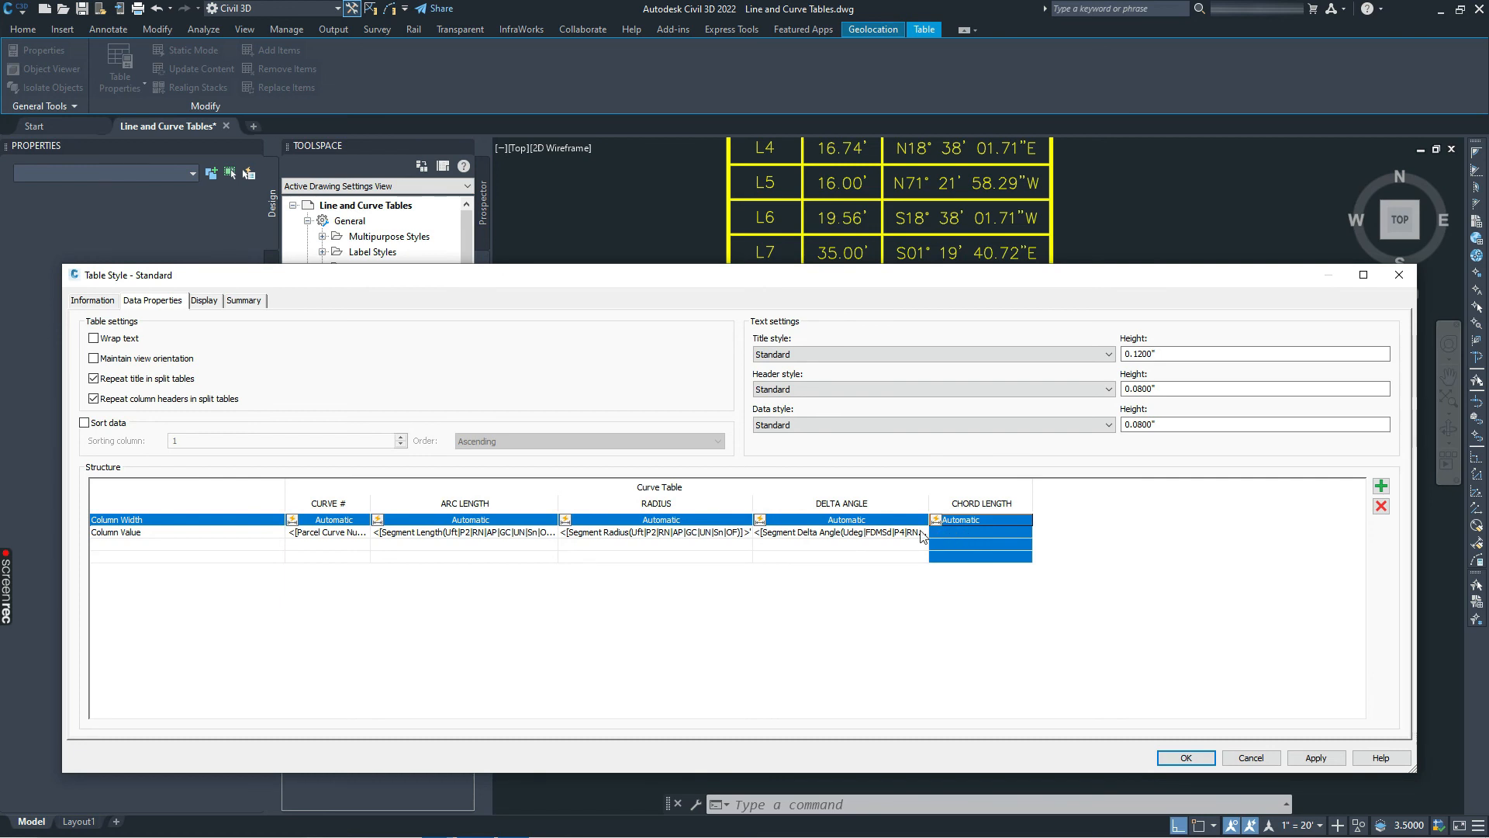
# Step: Insert the Segment Chord Length property with 0.01 precision as the CHORD LENGTH column's value
pyautogui.doubleClick(961, 533)
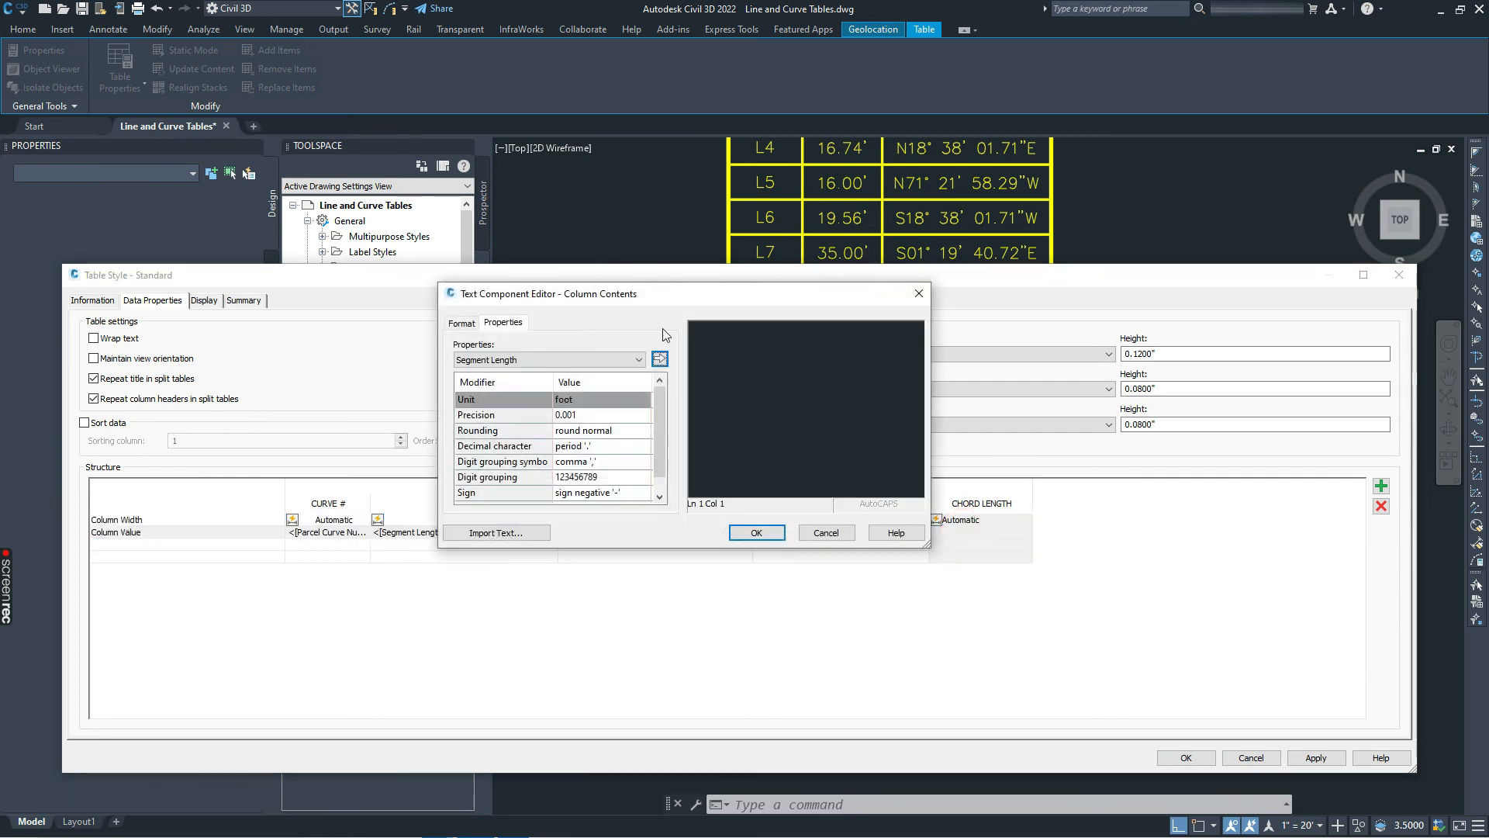
pyautogui.click(581, 359)
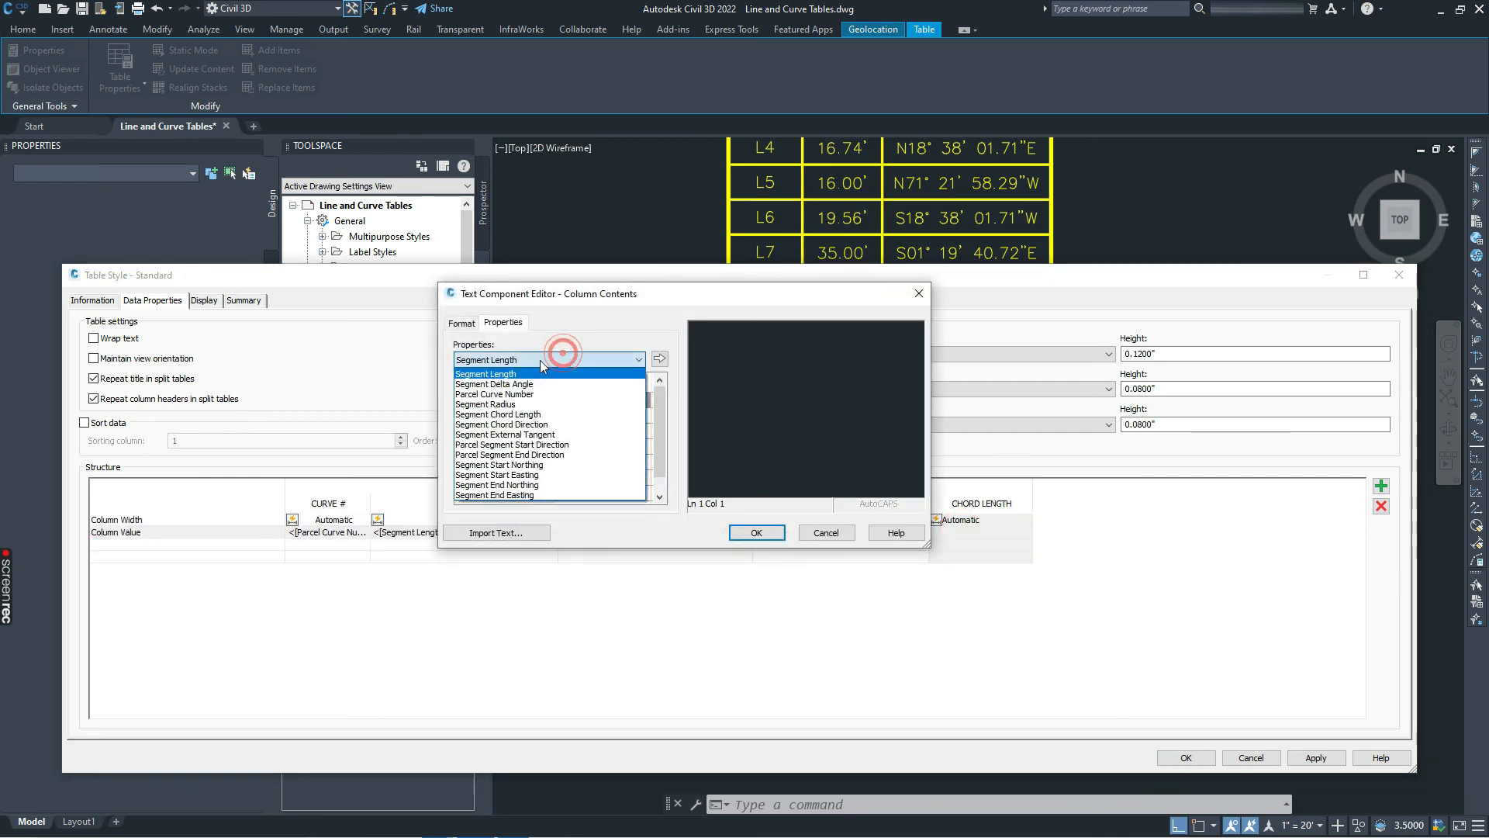
pyautogui.click(517, 417)
pyautogui.click(580, 416)
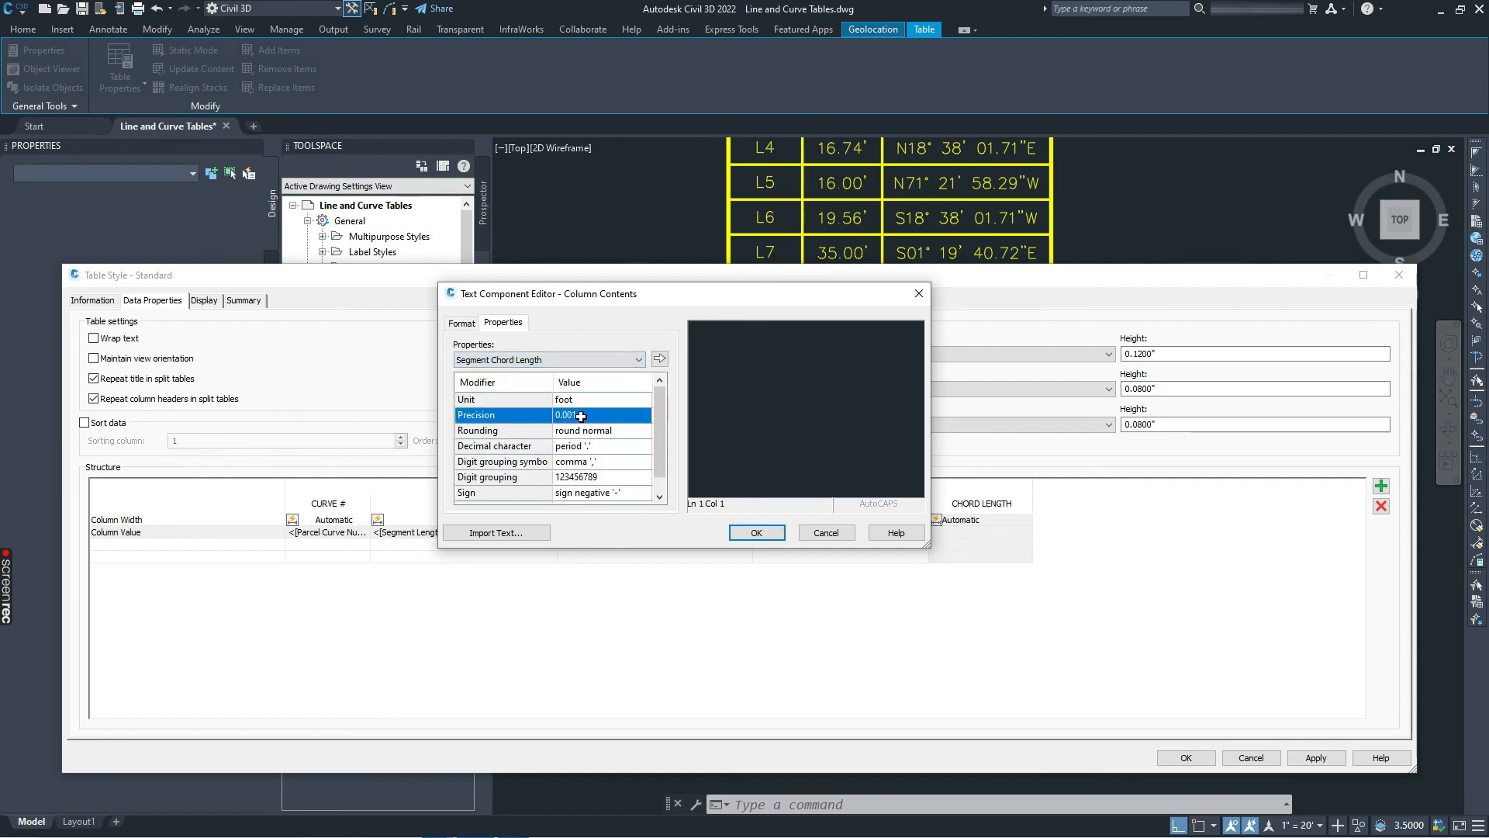
pyautogui.click(581, 416)
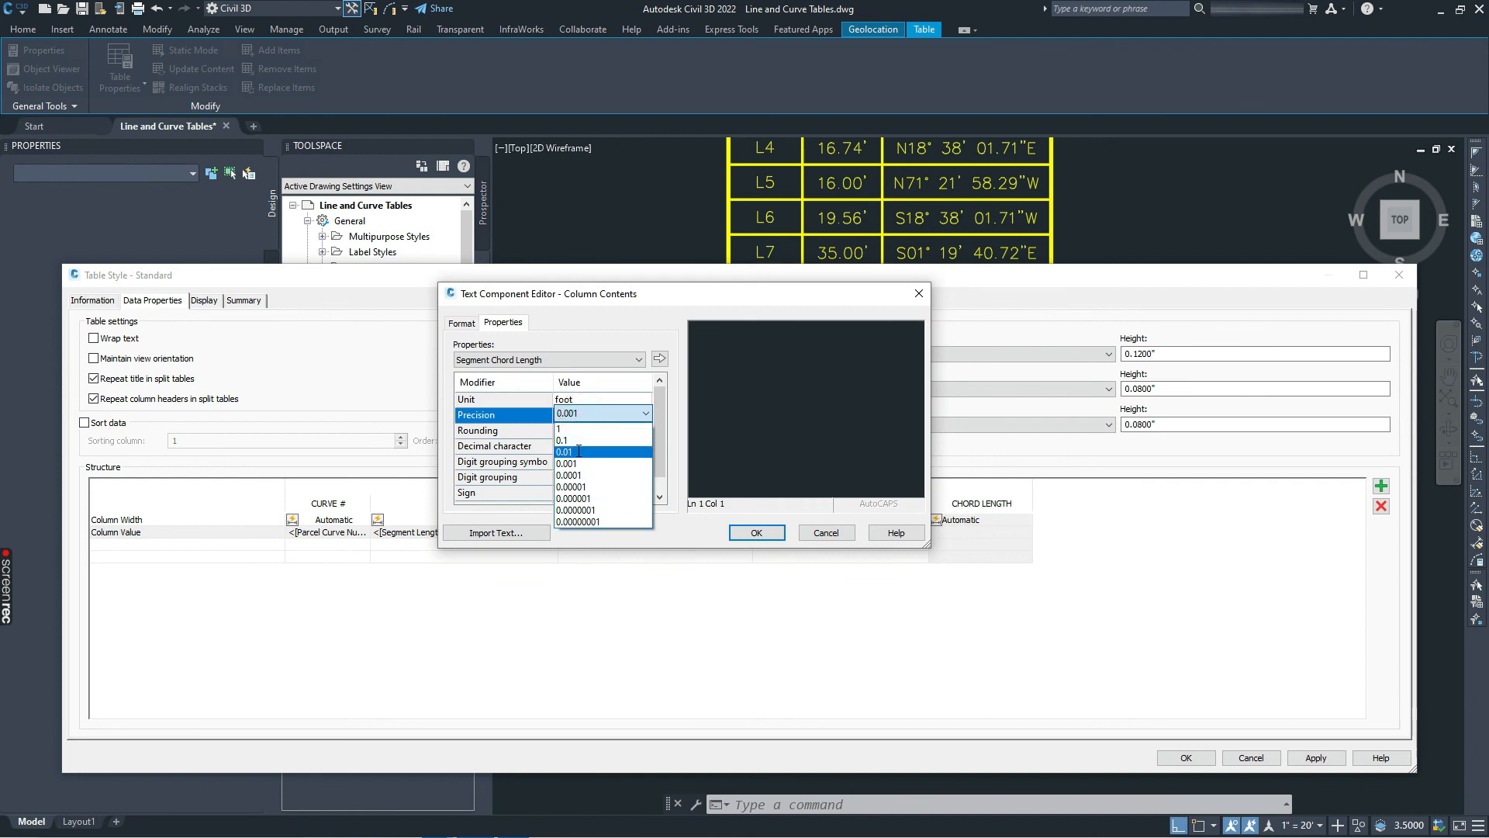
pyautogui.click(575, 449)
pyautogui.click(659, 359)
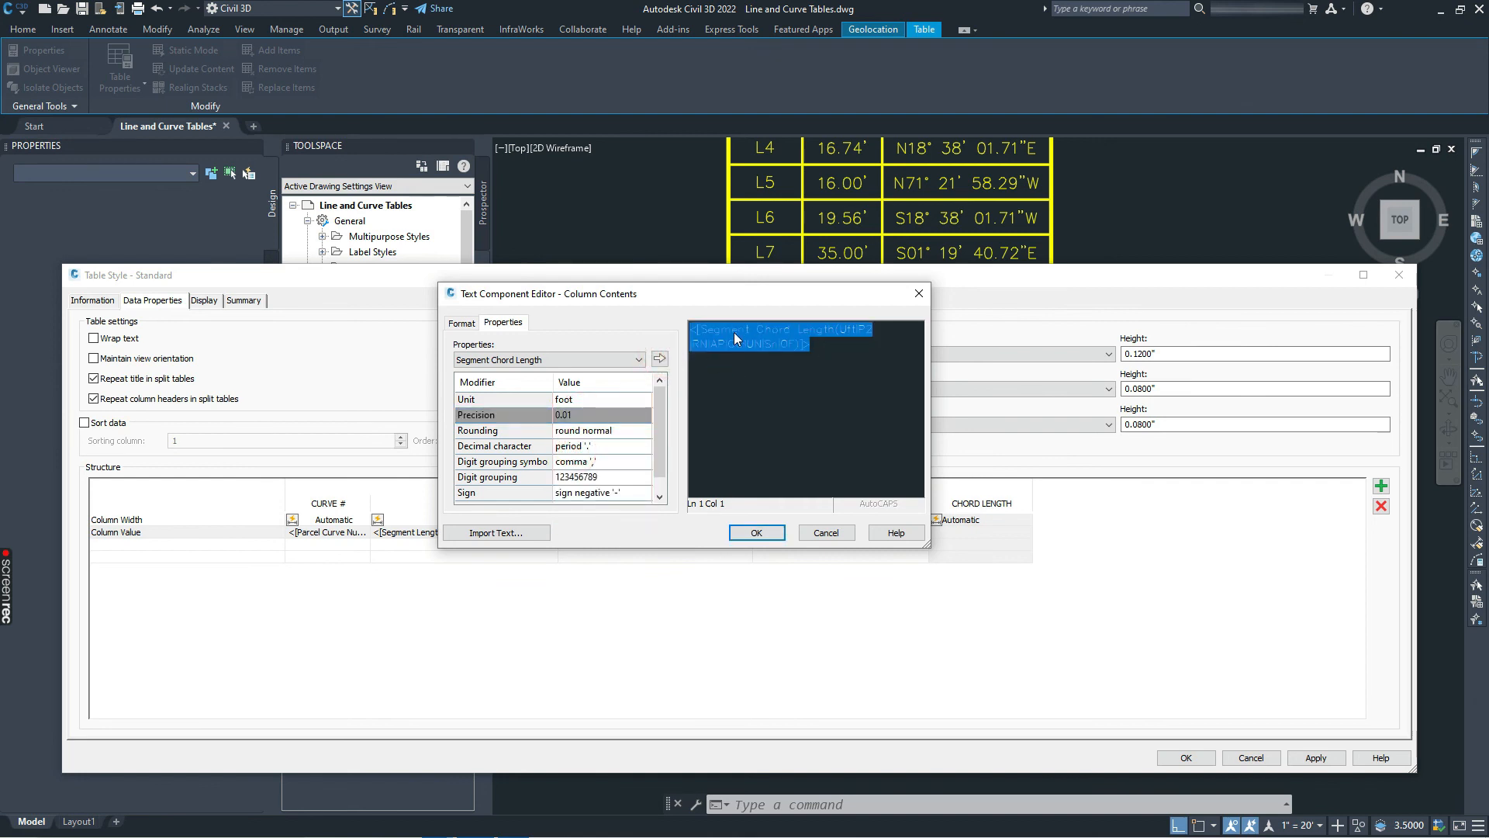
# Step: Center the CHORD LENGTH value, append a foot mark (') to its expression and accept the column contents
pyautogui.click(462, 323)
pyautogui.click(533, 389)
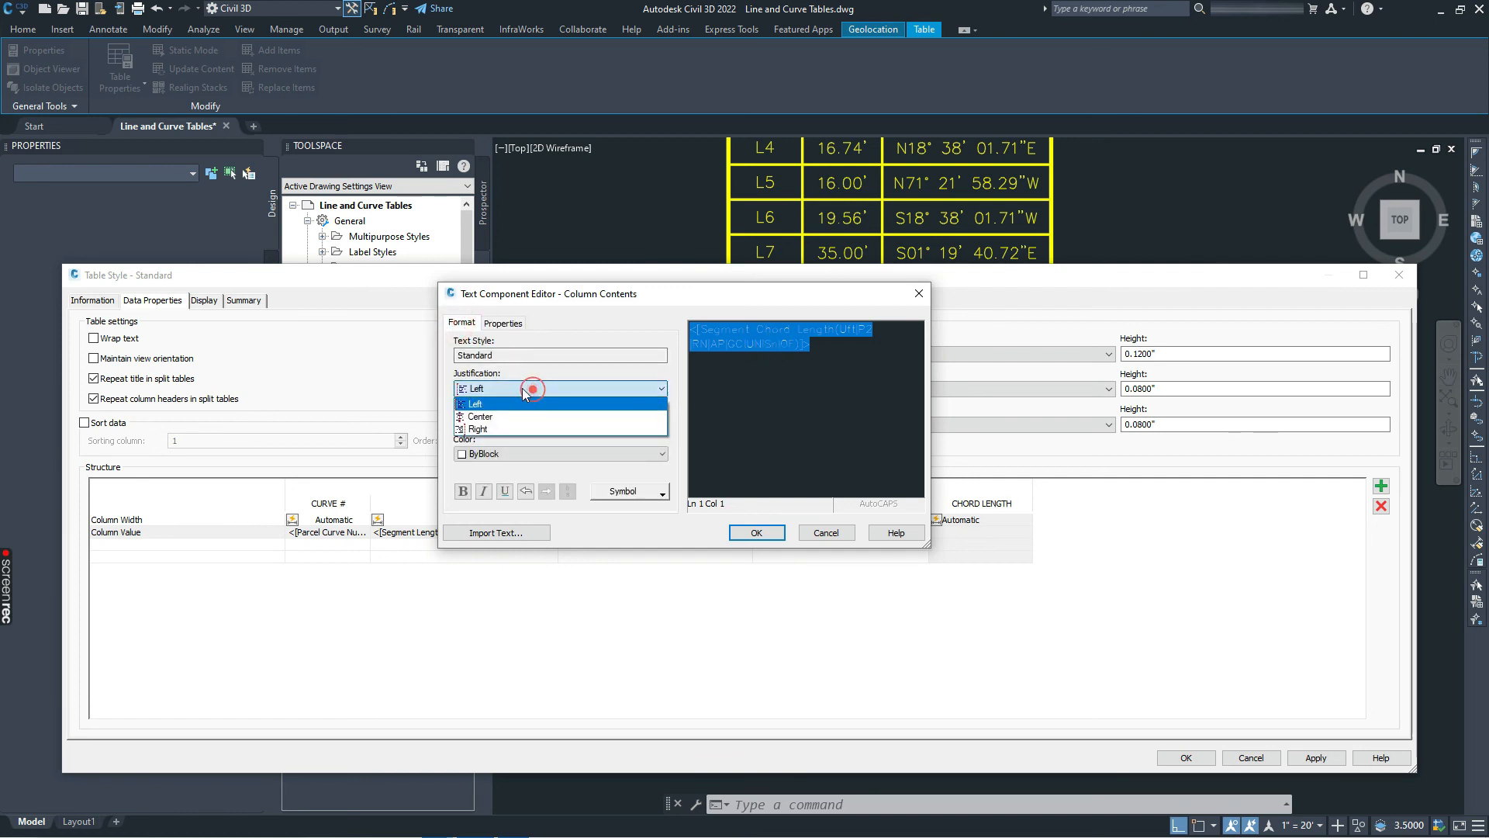
pyautogui.click(495, 414)
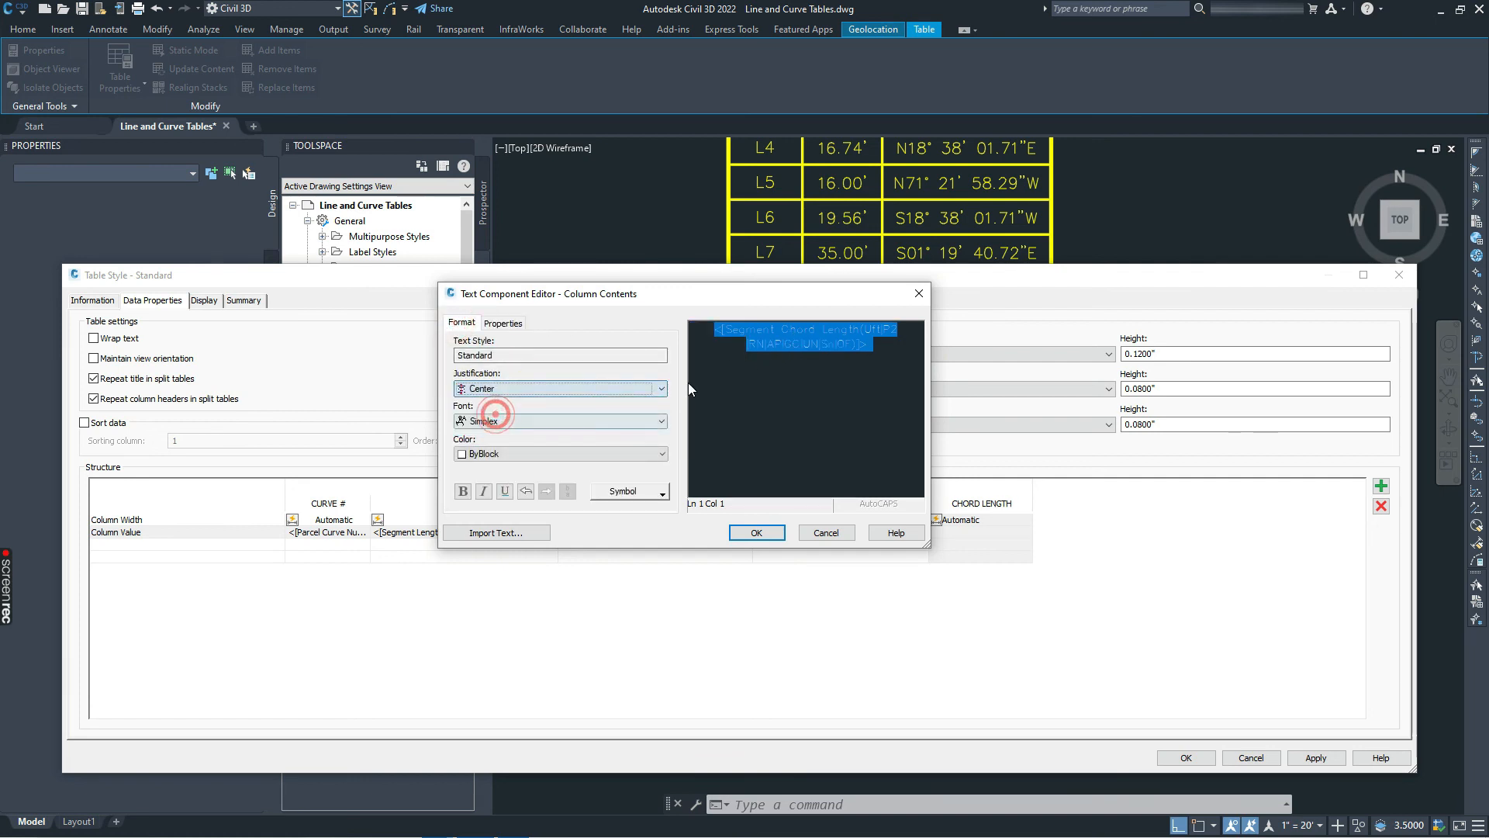
pyautogui.click(883, 346)
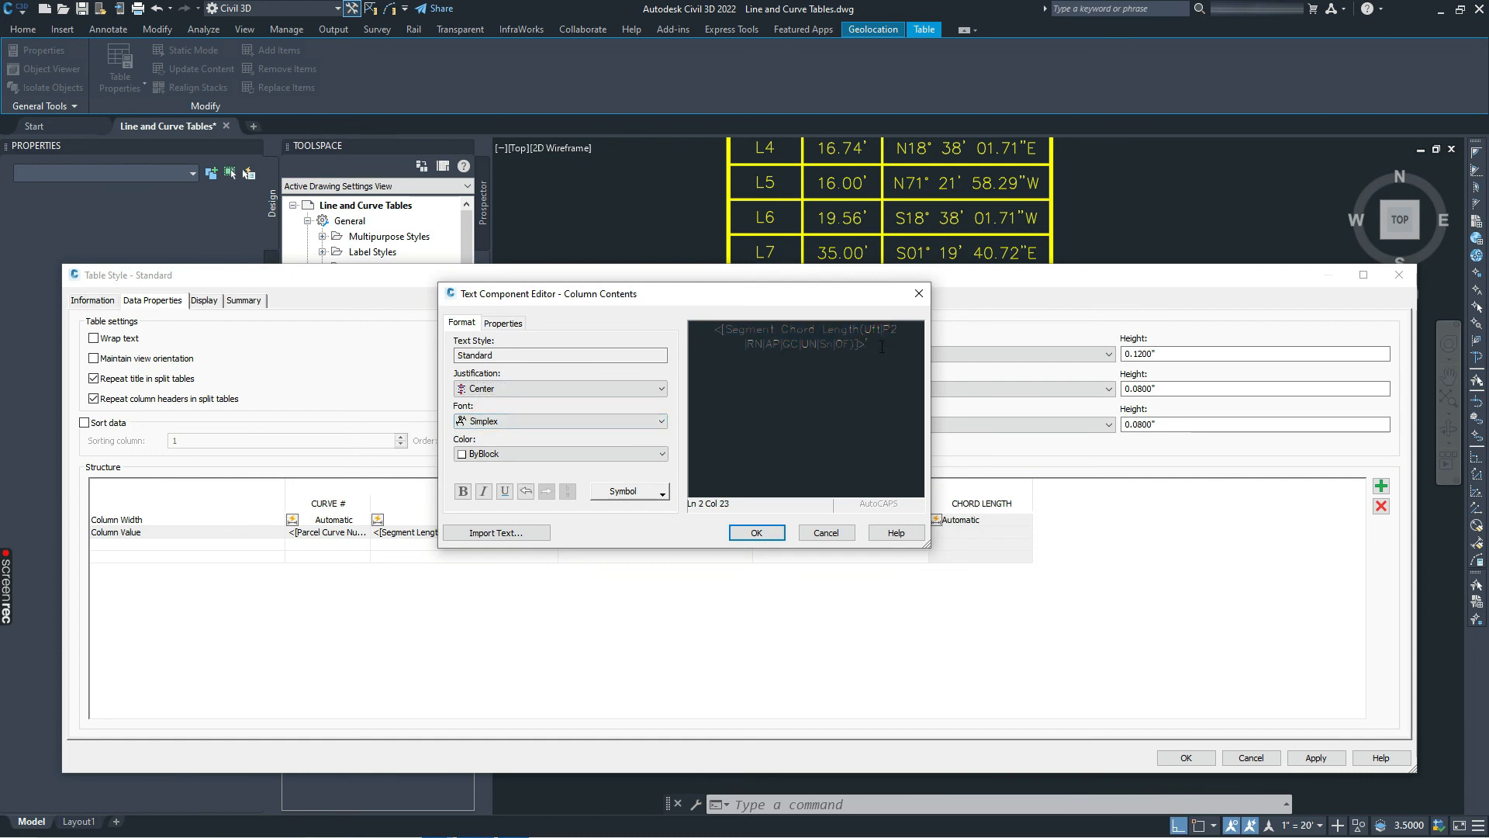
pyautogui.click(756, 534)
# Step: Add a blank column after CHORD LENGTH in the Curve Table structure and widen it
pyautogui.click(1054, 494)
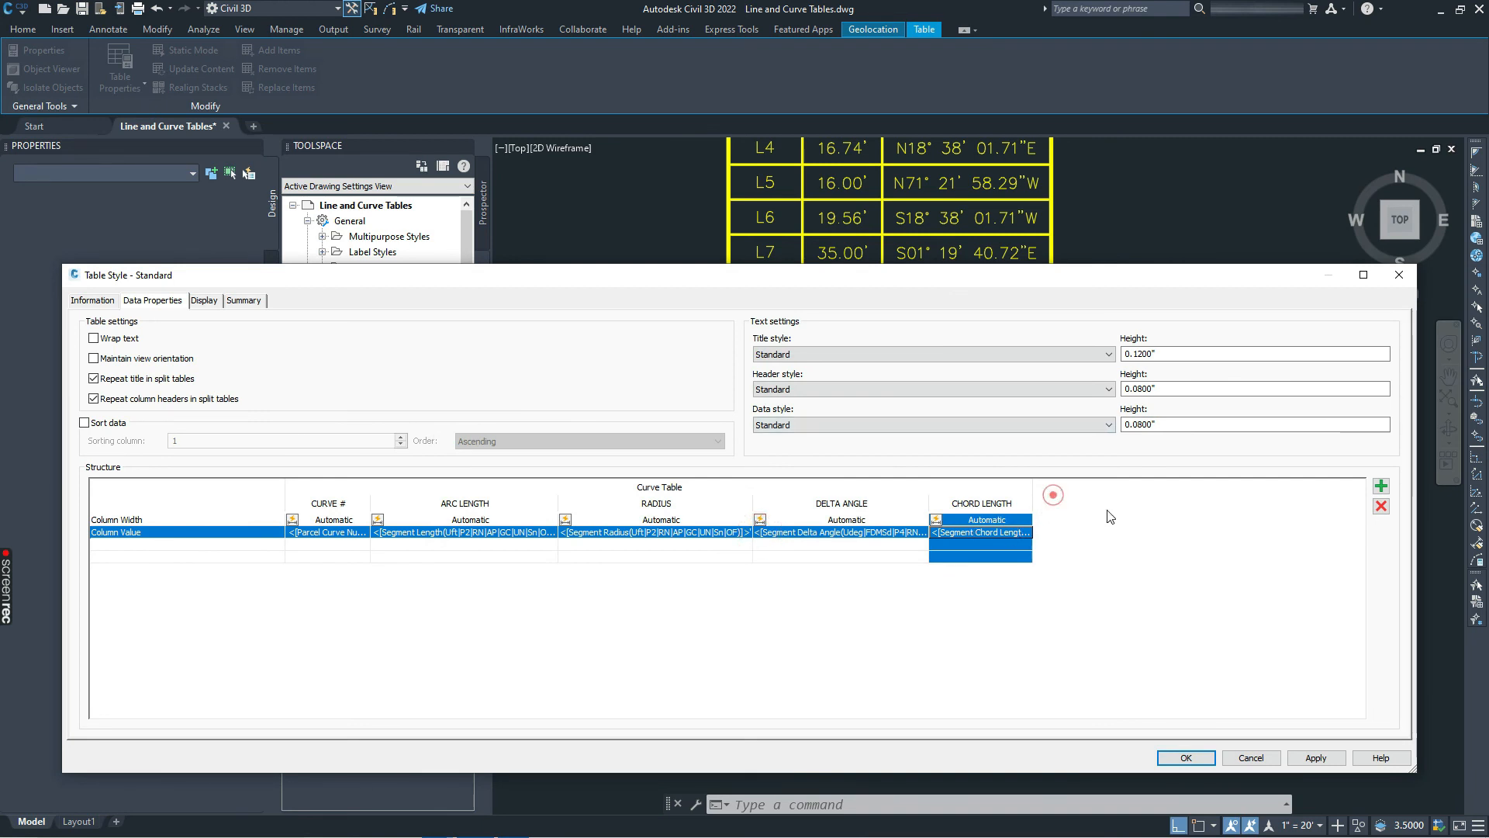
pyautogui.click(1381, 486)
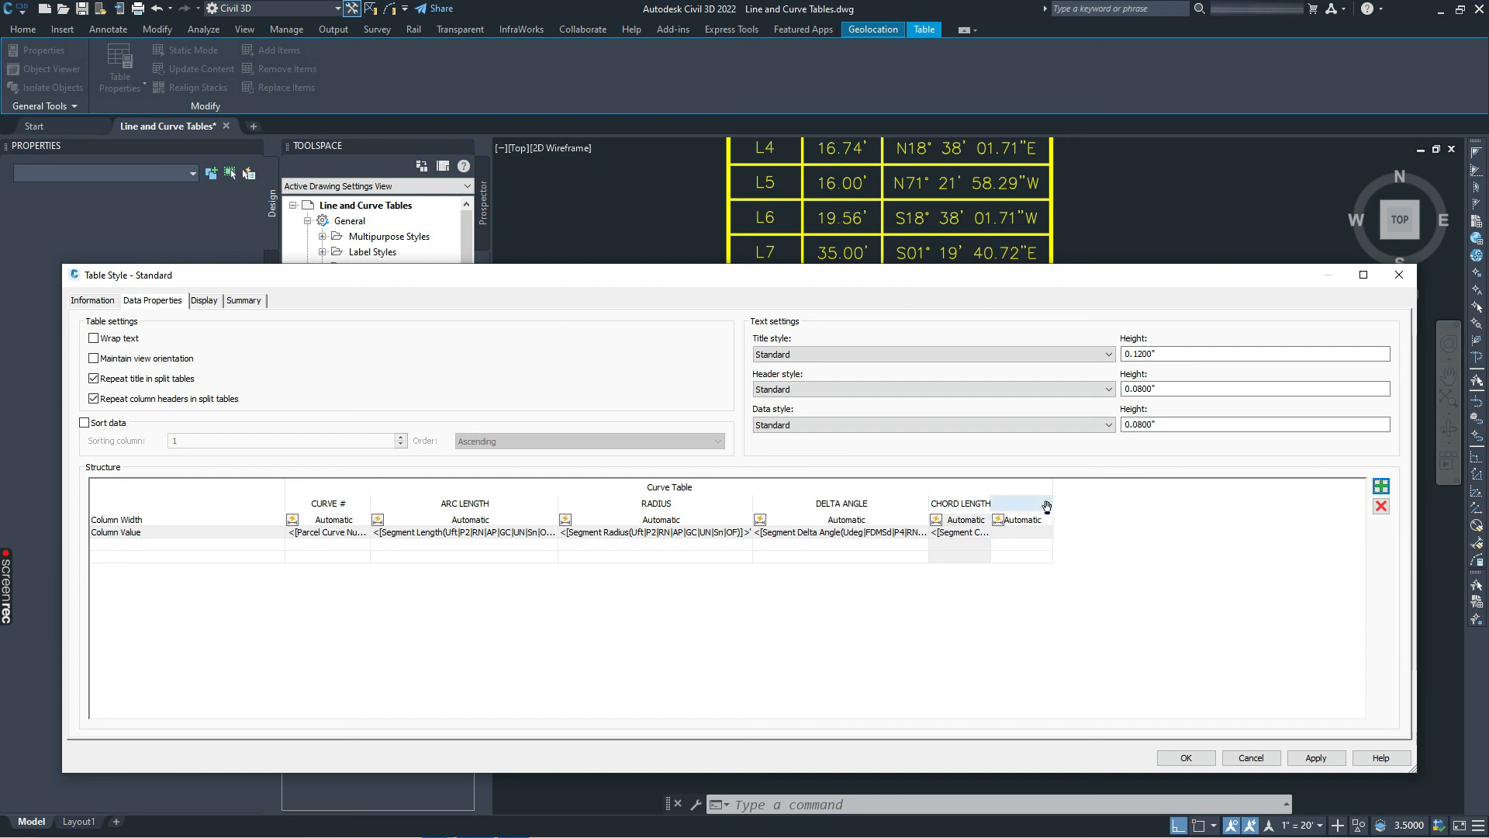
pyautogui.moveTo(1051, 495); pyautogui.dragTo(1144, 496)
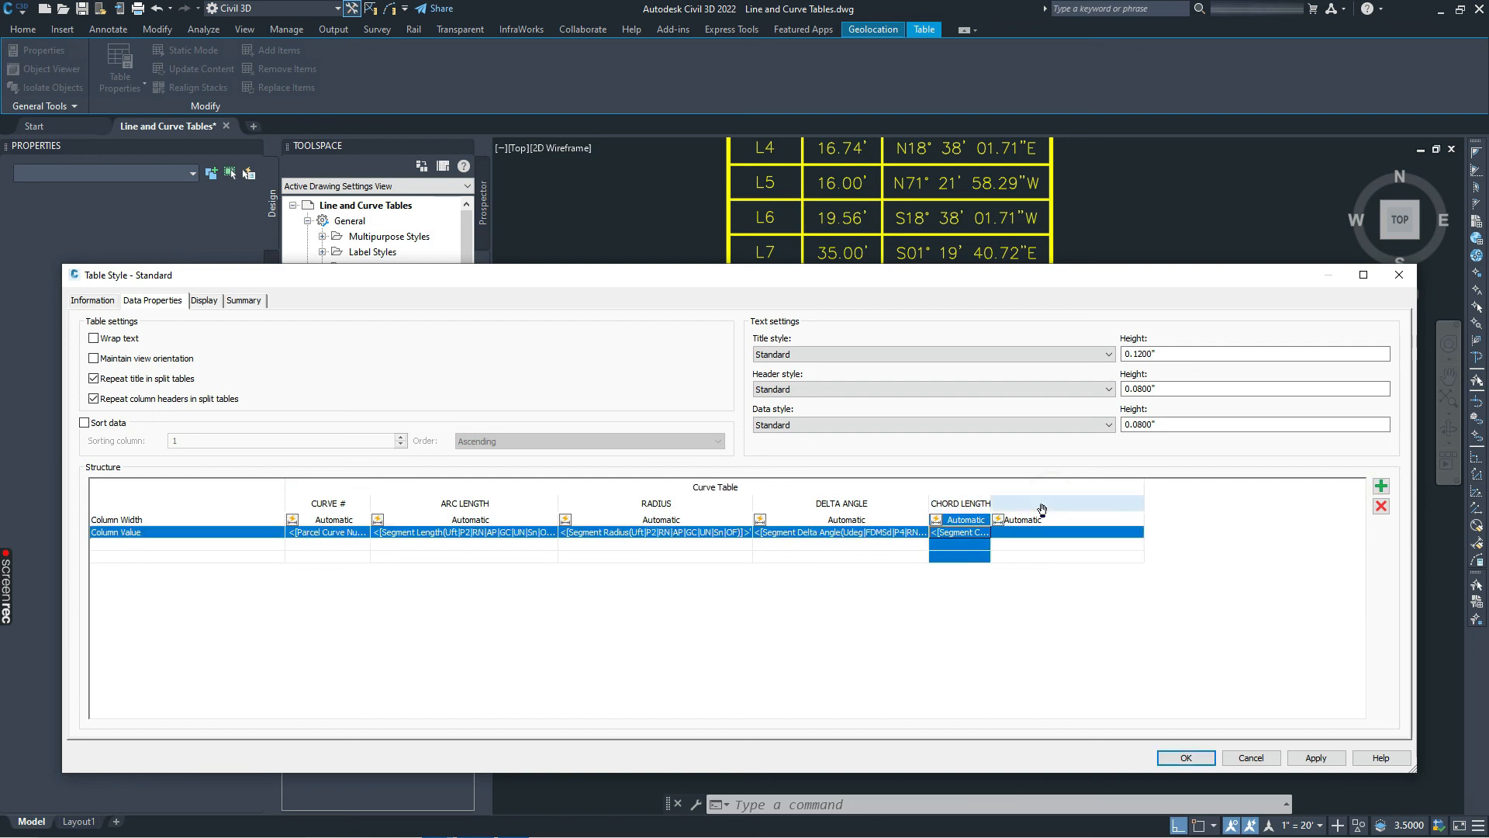
# Step: Title the new last column of the Curve Table structure CHORD BEARING
pyautogui.doubleClick(1042, 503)
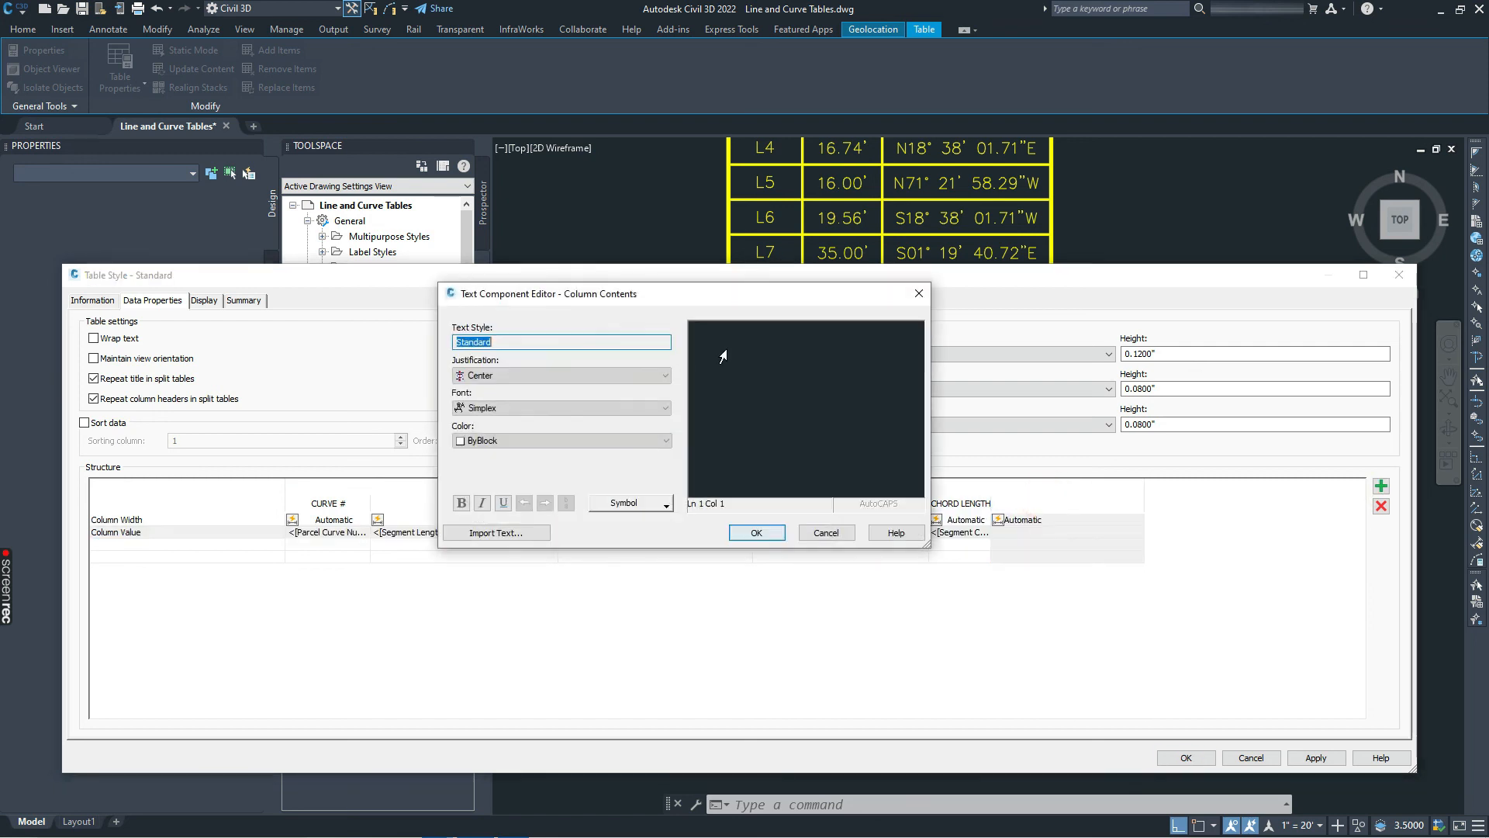
pyautogui.click(787, 350)
pyautogui.write('C')
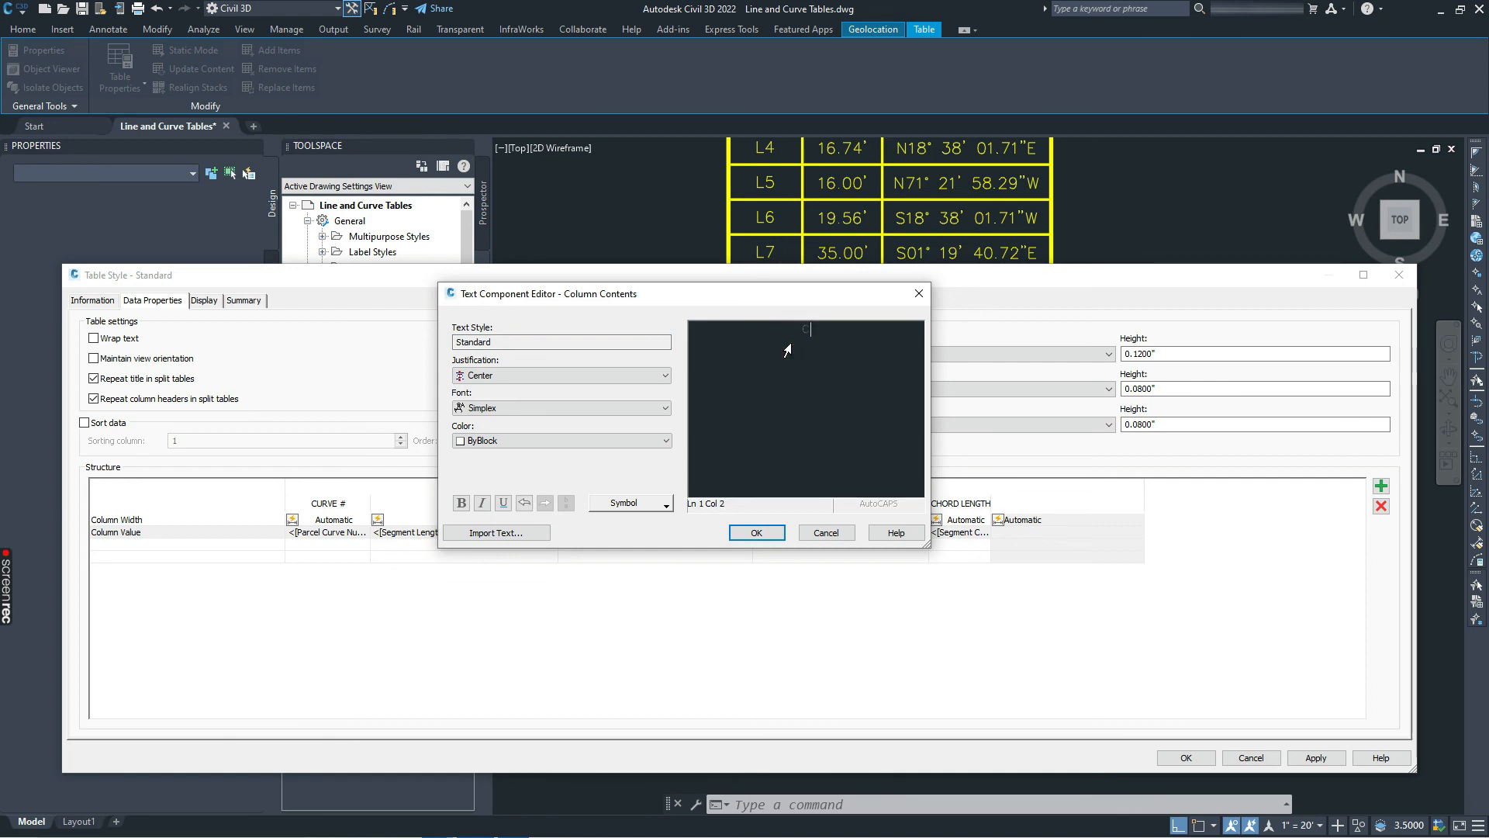
pyautogui.write('HORD BEARING')
pyautogui.click(771, 533)
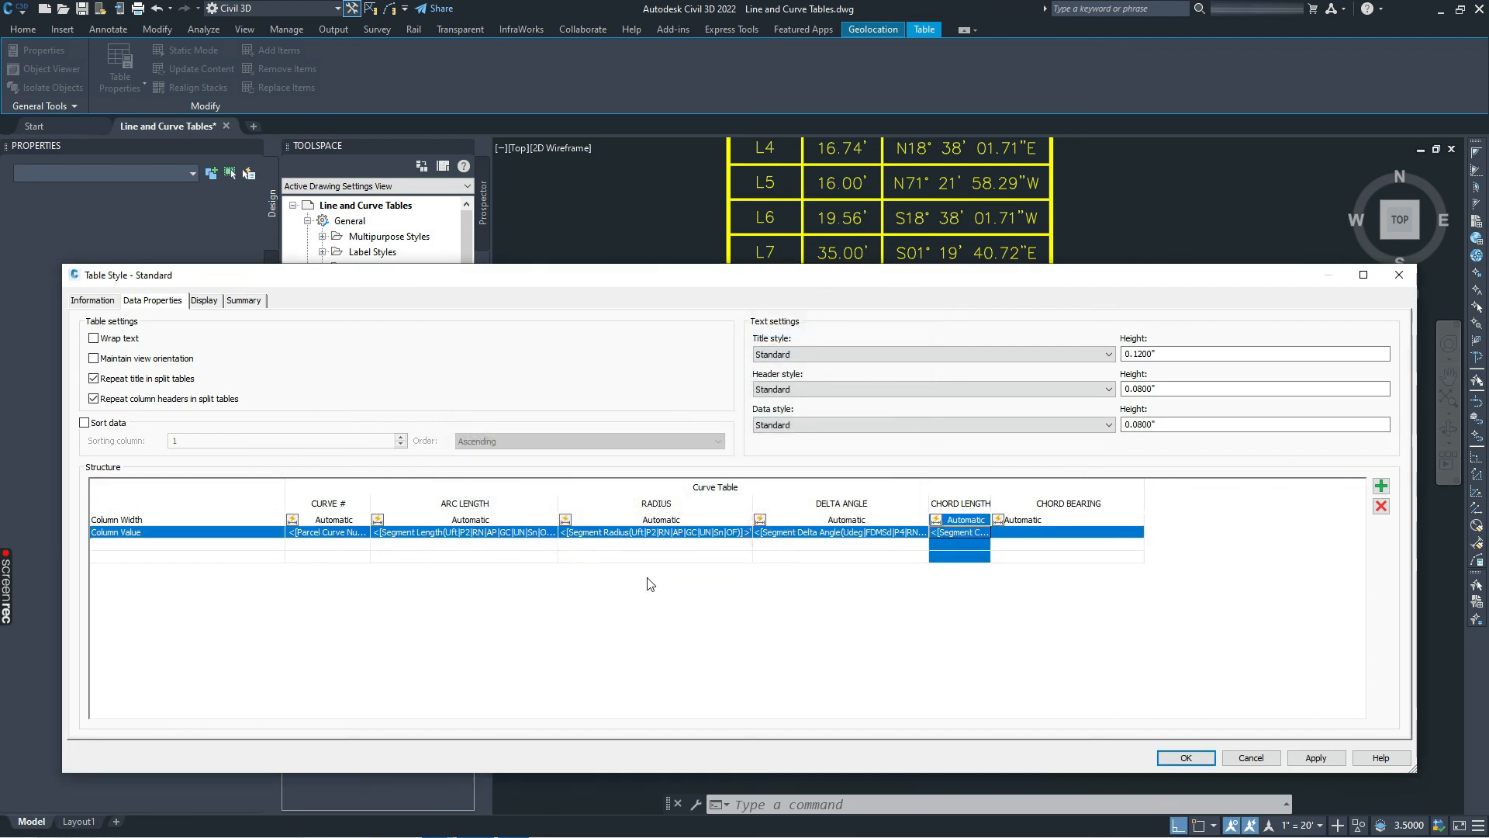
# Step: Insert the Segment Chord Direction property with a precision of 1 second as the CHORD BEARING column's value
pyautogui.click(1022, 535)
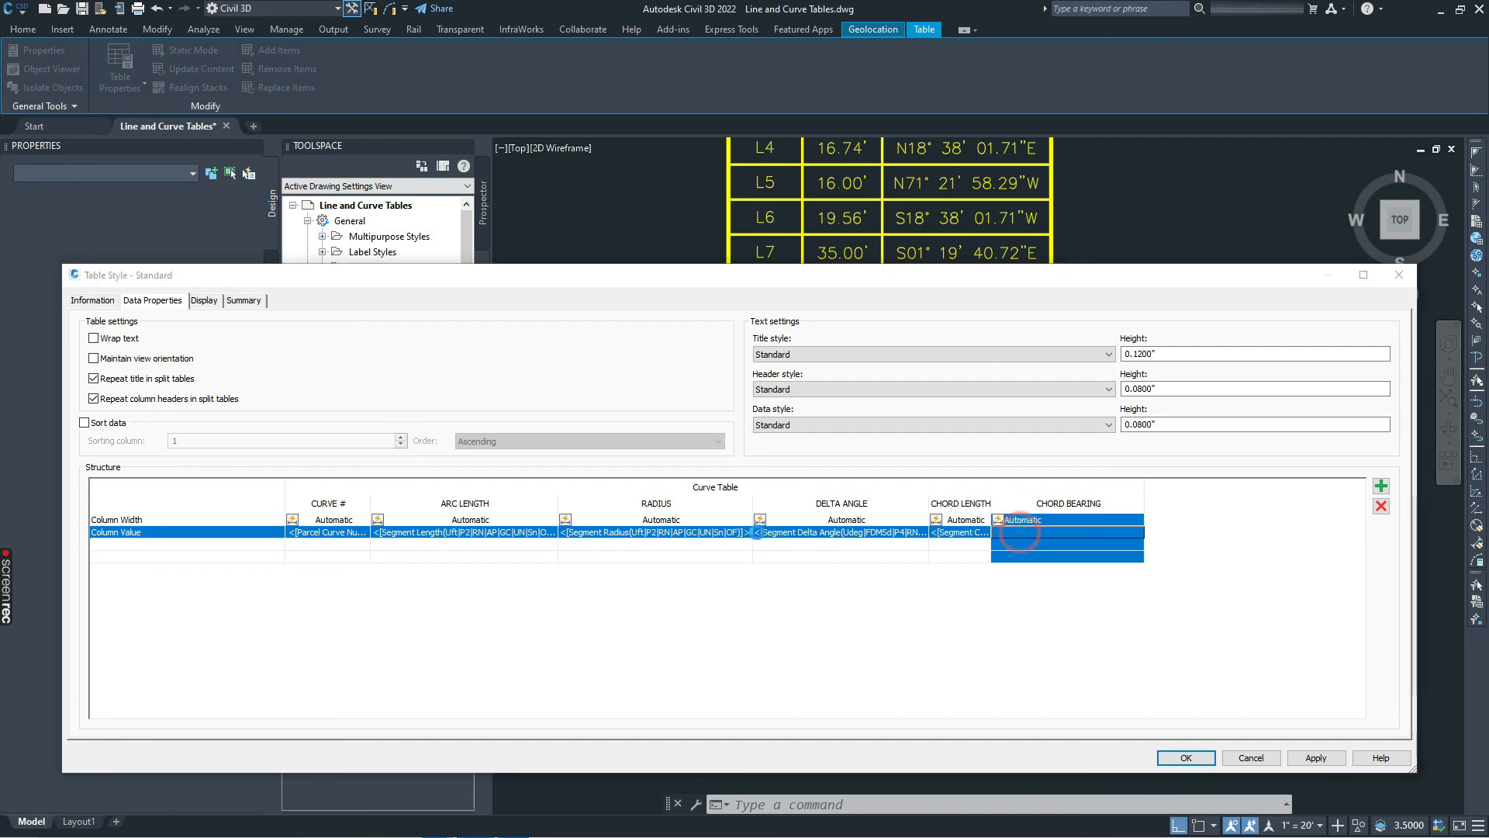
pyautogui.doubleClick(1022, 535)
pyautogui.click(500, 359)
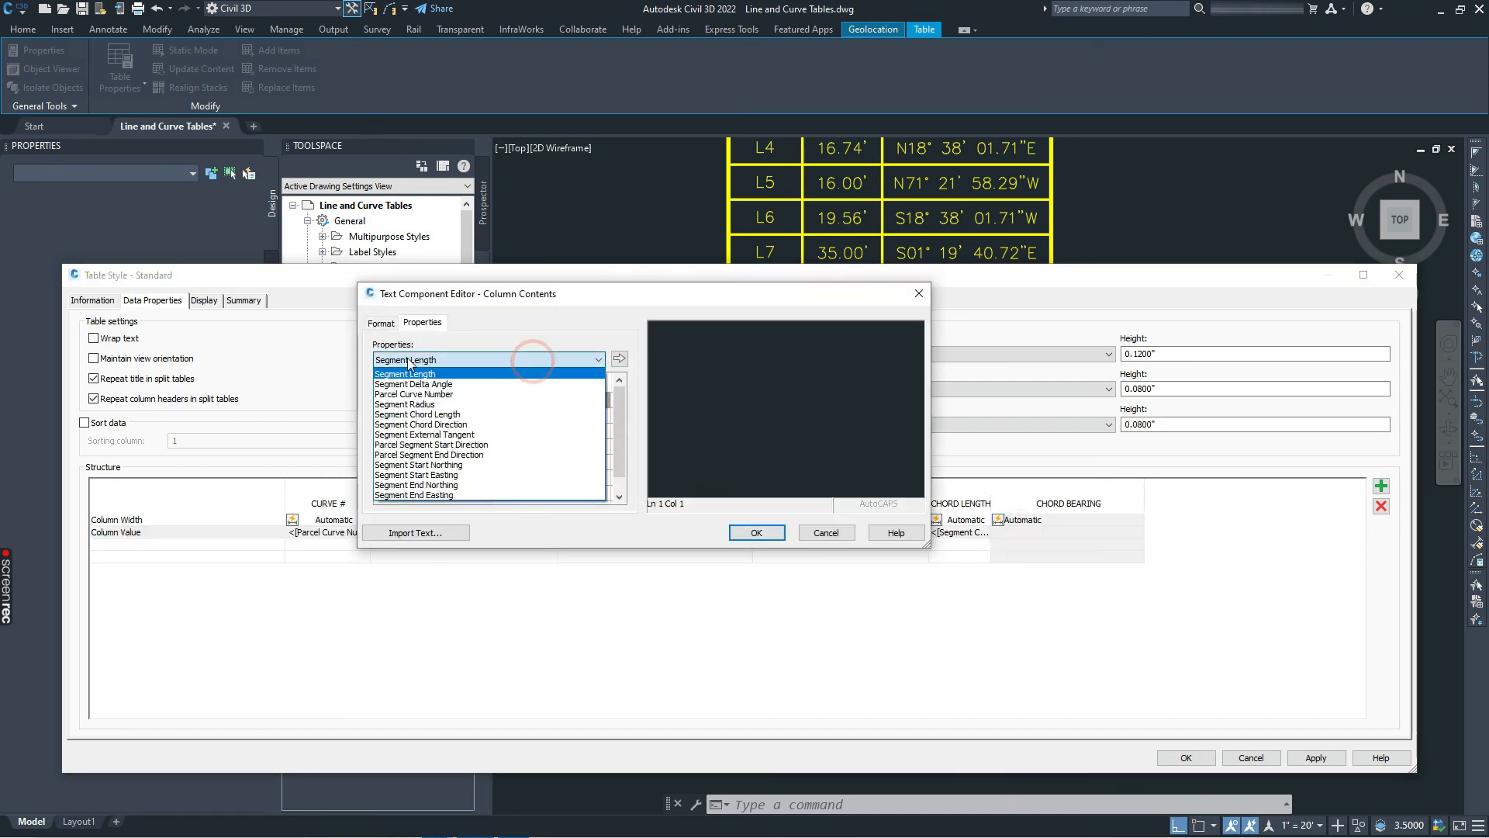
pyautogui.click(421, 425)
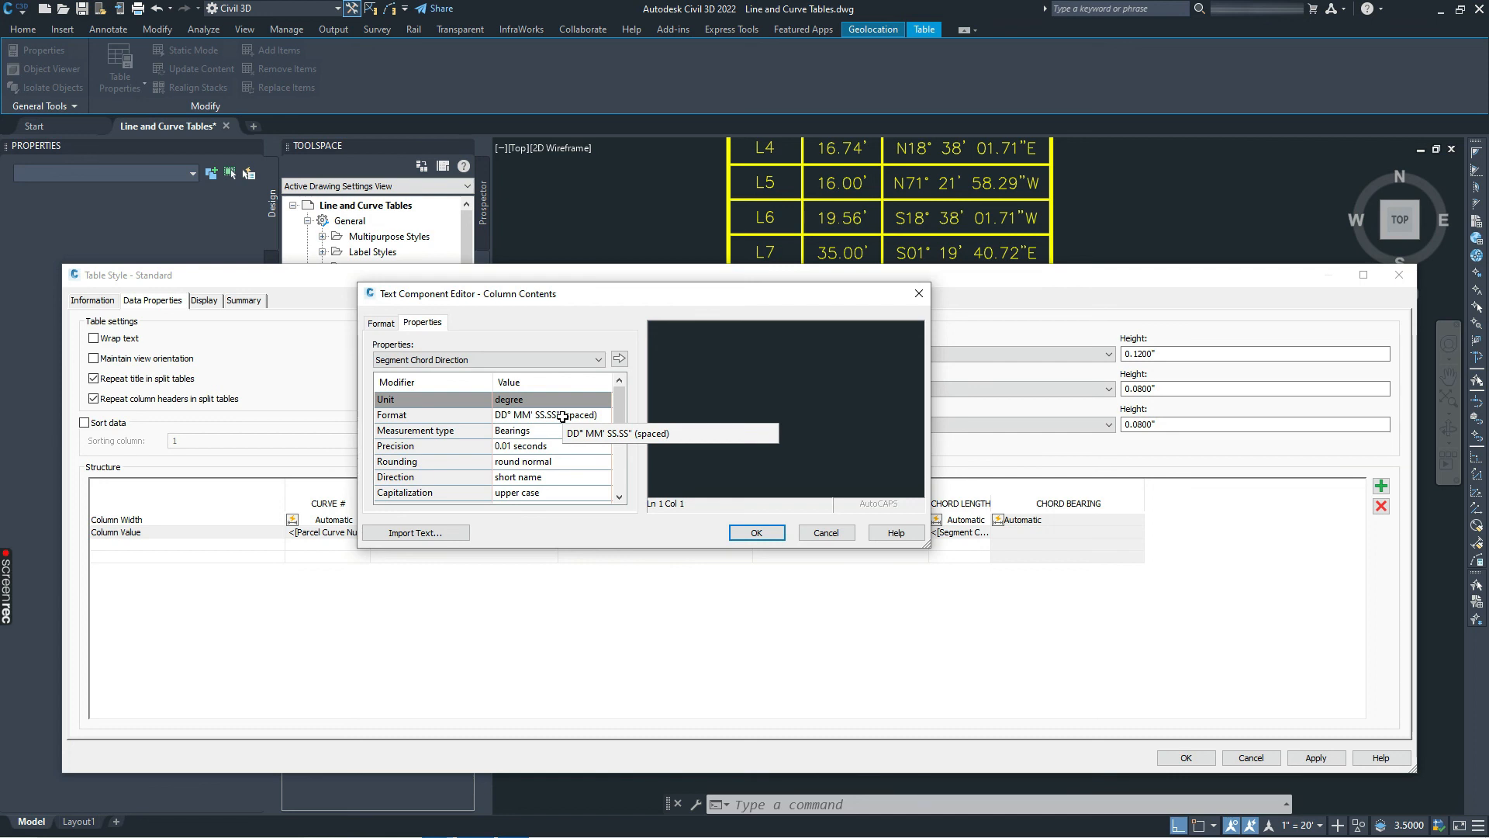
pyautogui.click(539, 447)
pyautogui.click(540, 447)
pyautogui.click(541, 447)
pyautogui.click(539, 448)
pyautogui.click(524, 501)
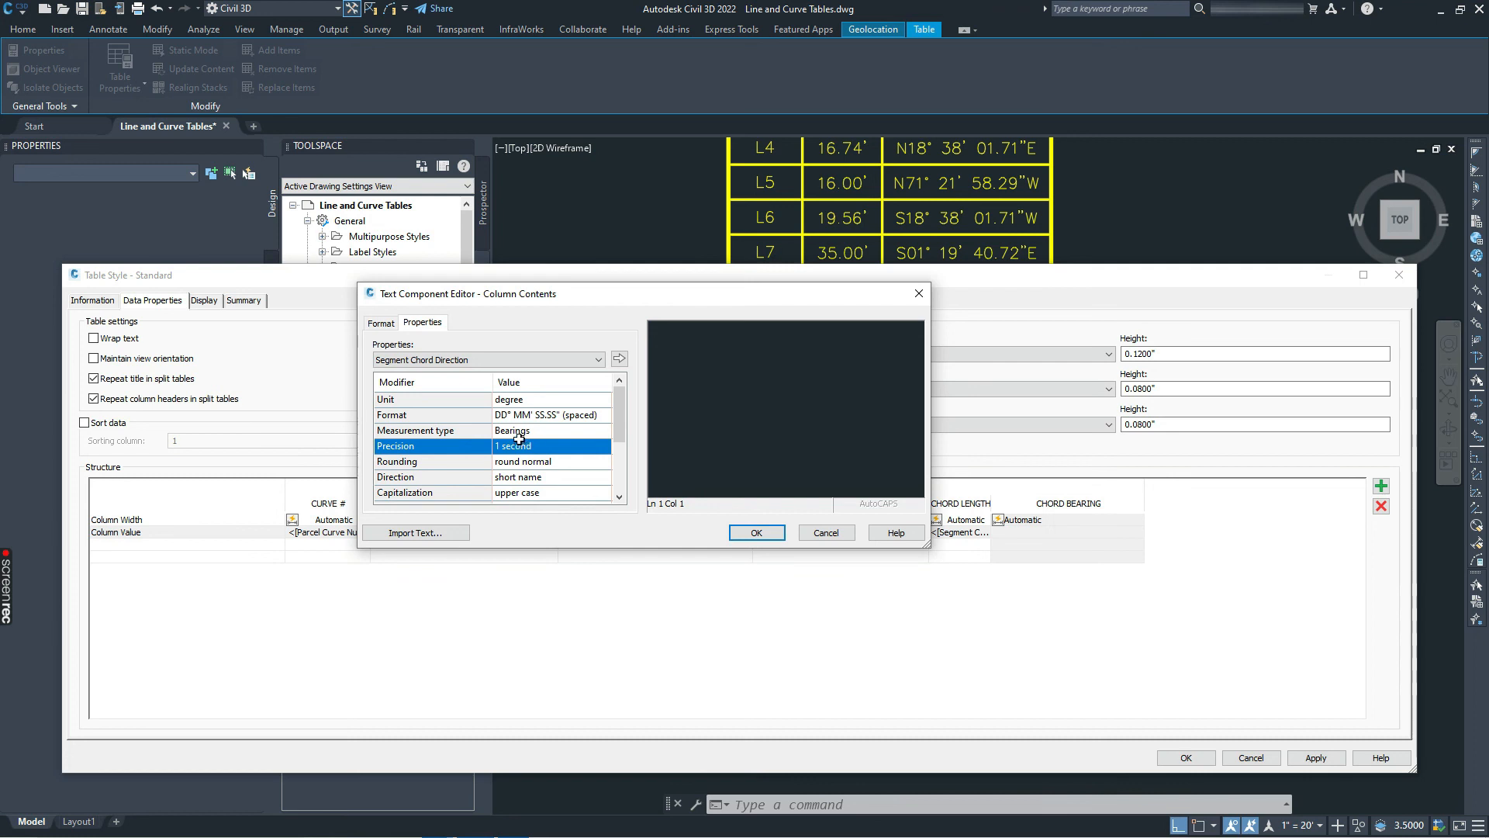
pyautogui.click(618, 359)
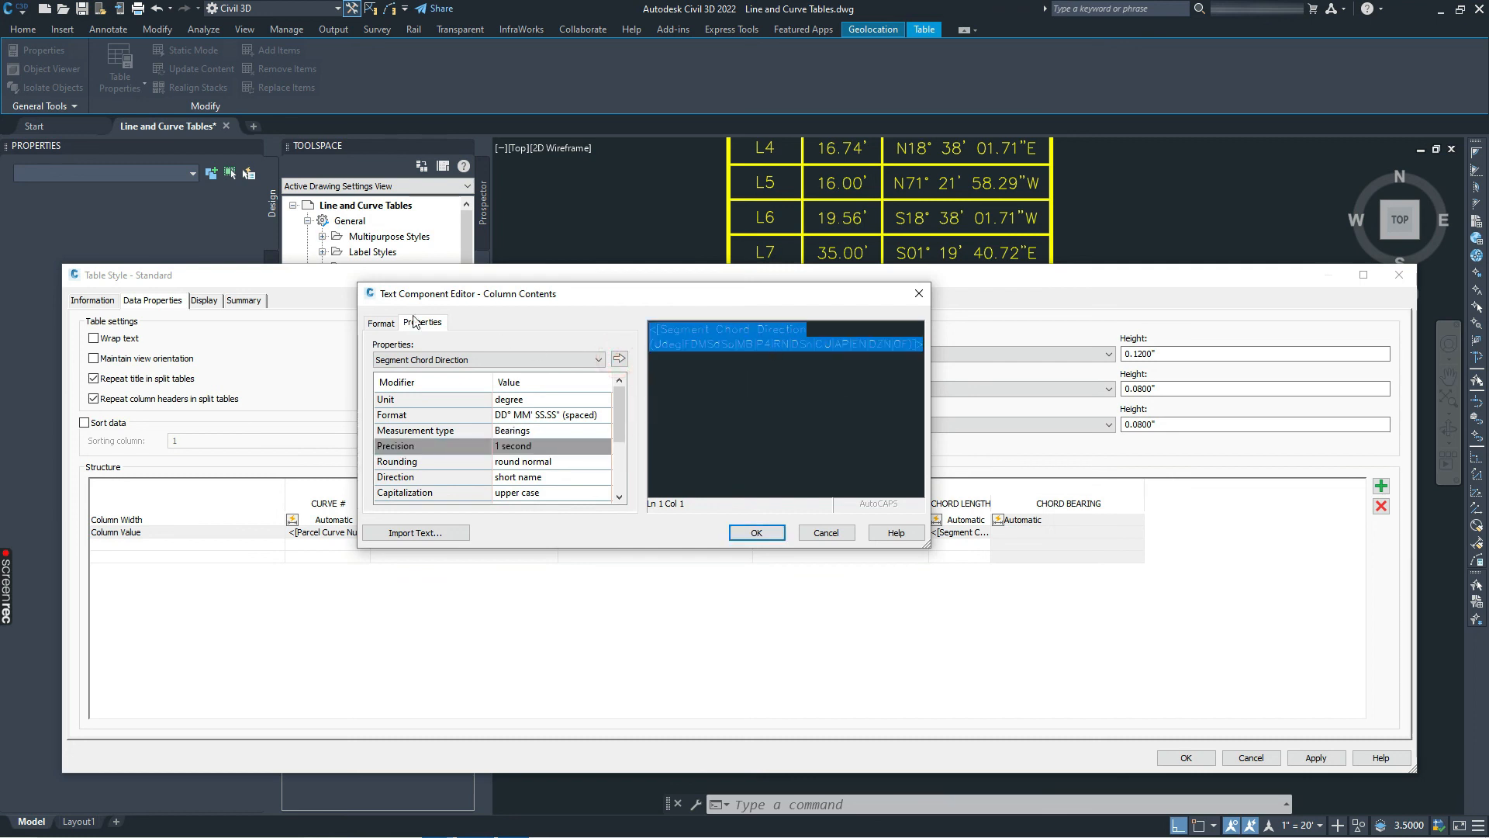
# Step: Set the CHORD BEARING value's justification to Center and accept the column contents
pyautogui.click(386, 322)
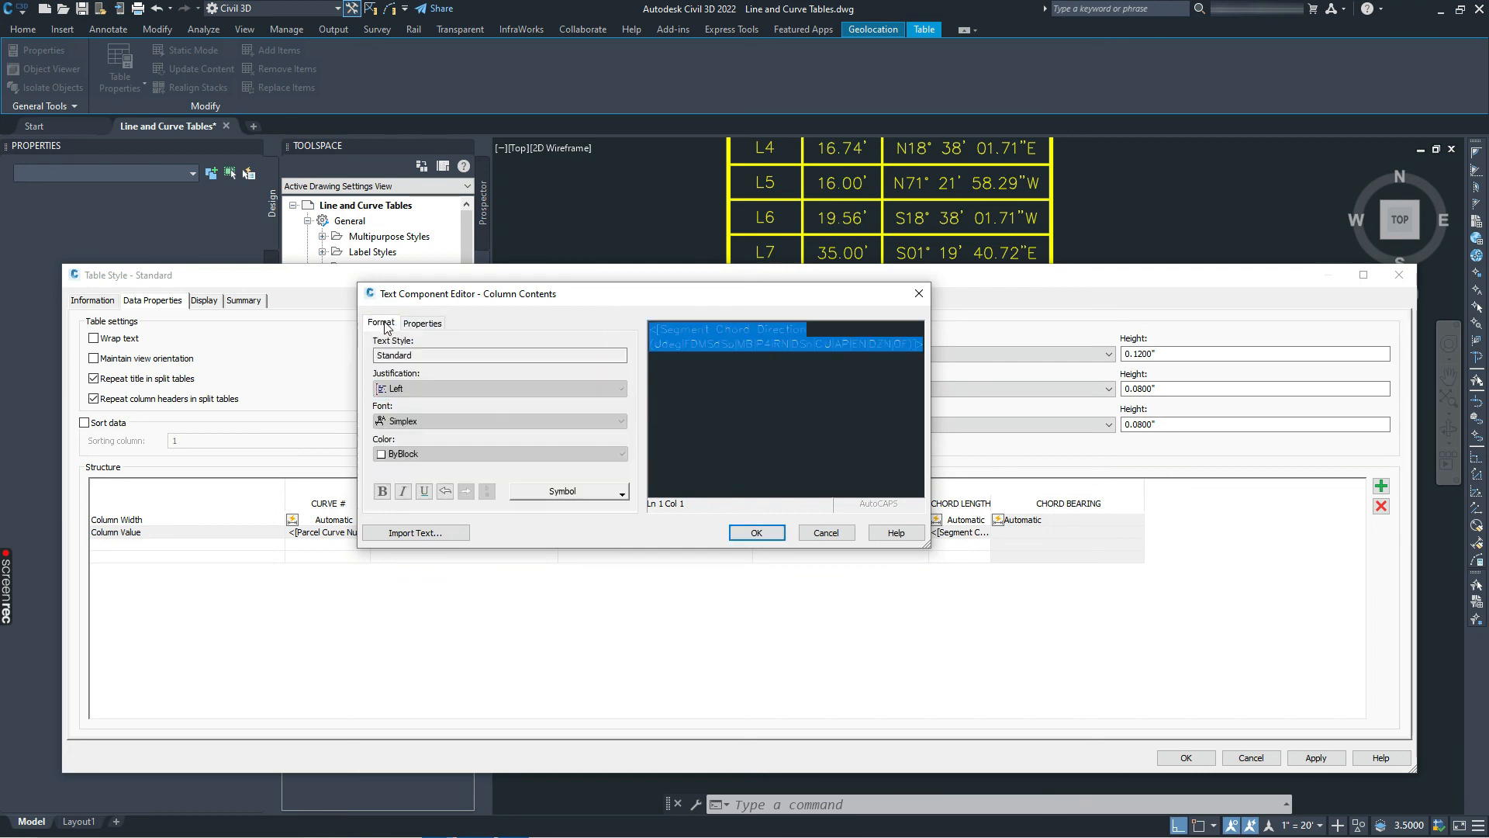
pyautogui.click(426, 388)
pyautogui.click(407, 411)
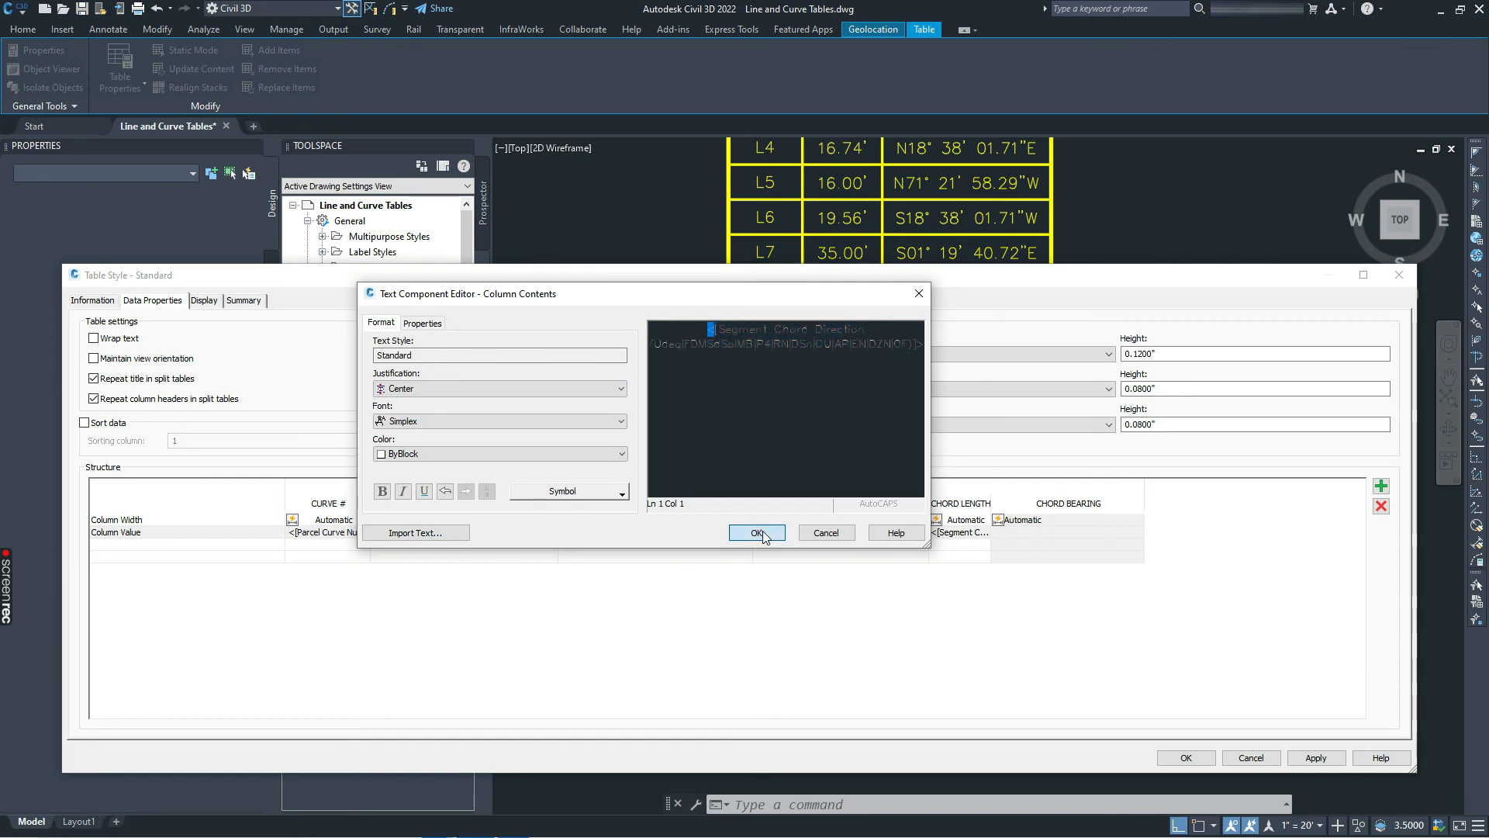
pyautogui.click(757, 532)
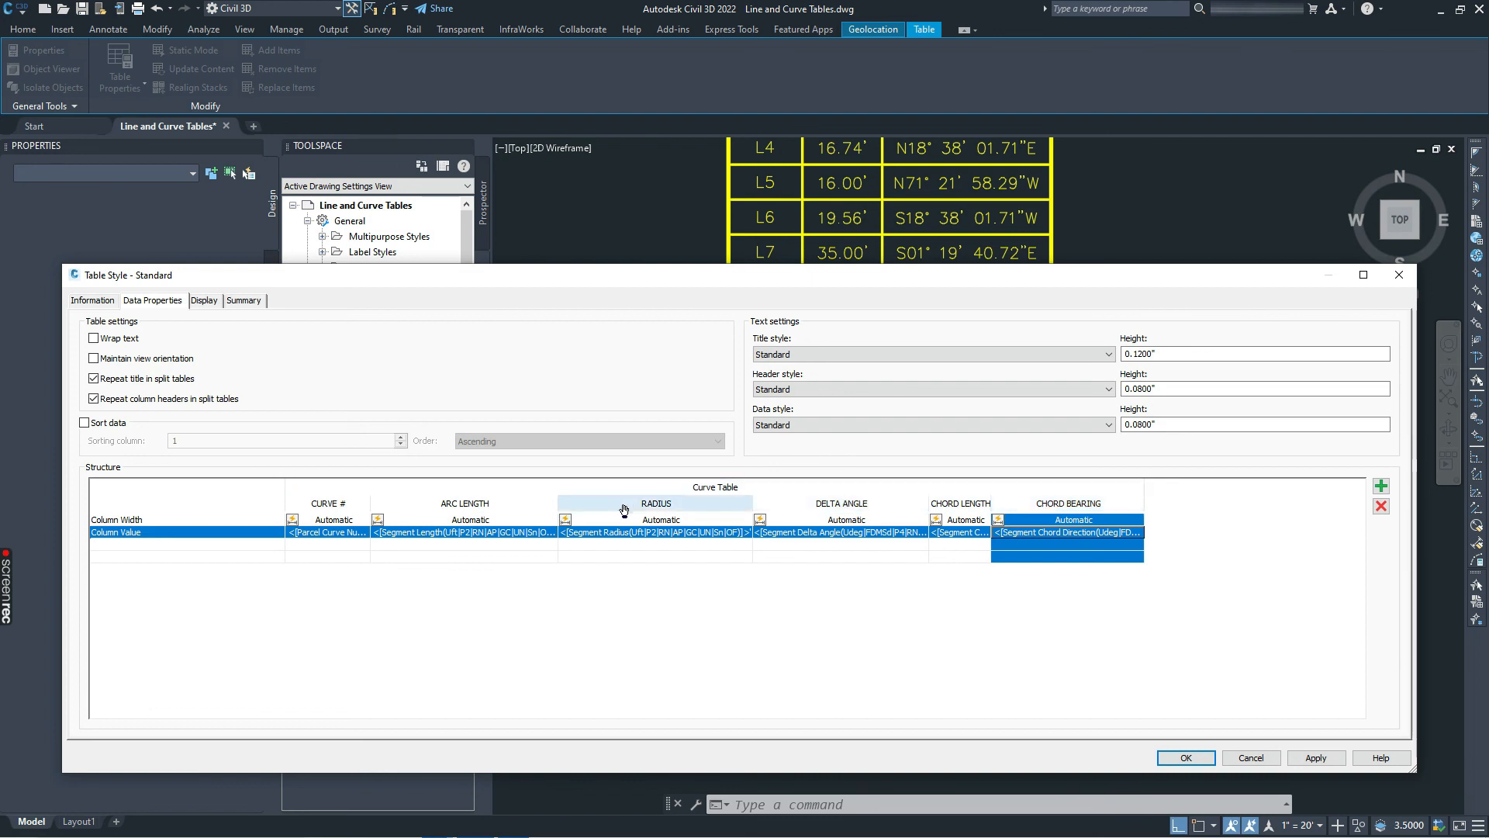
# Step: Reorder the Curve Table columns to CURVE #, RADIUS, ARC LENGTH, CHORD LENGTH, CHORD BEARING, DELTA ANGLE
pyautogui.moveTo(582, 501); pyautogui.dragTo(499, 507)
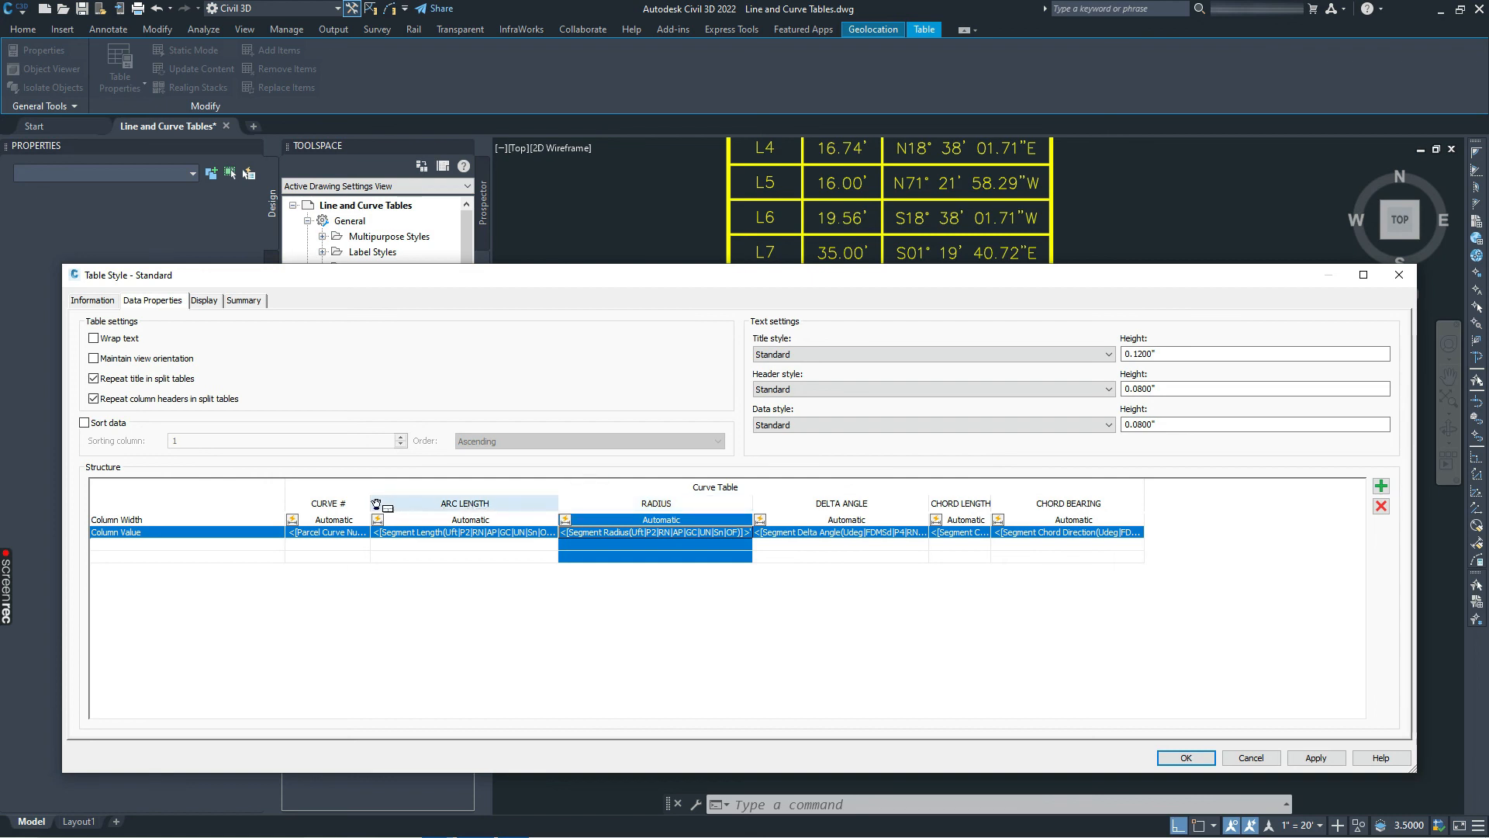
pyautogui.moveTo(372, 504); pyautogui.dragTo(374, 505)
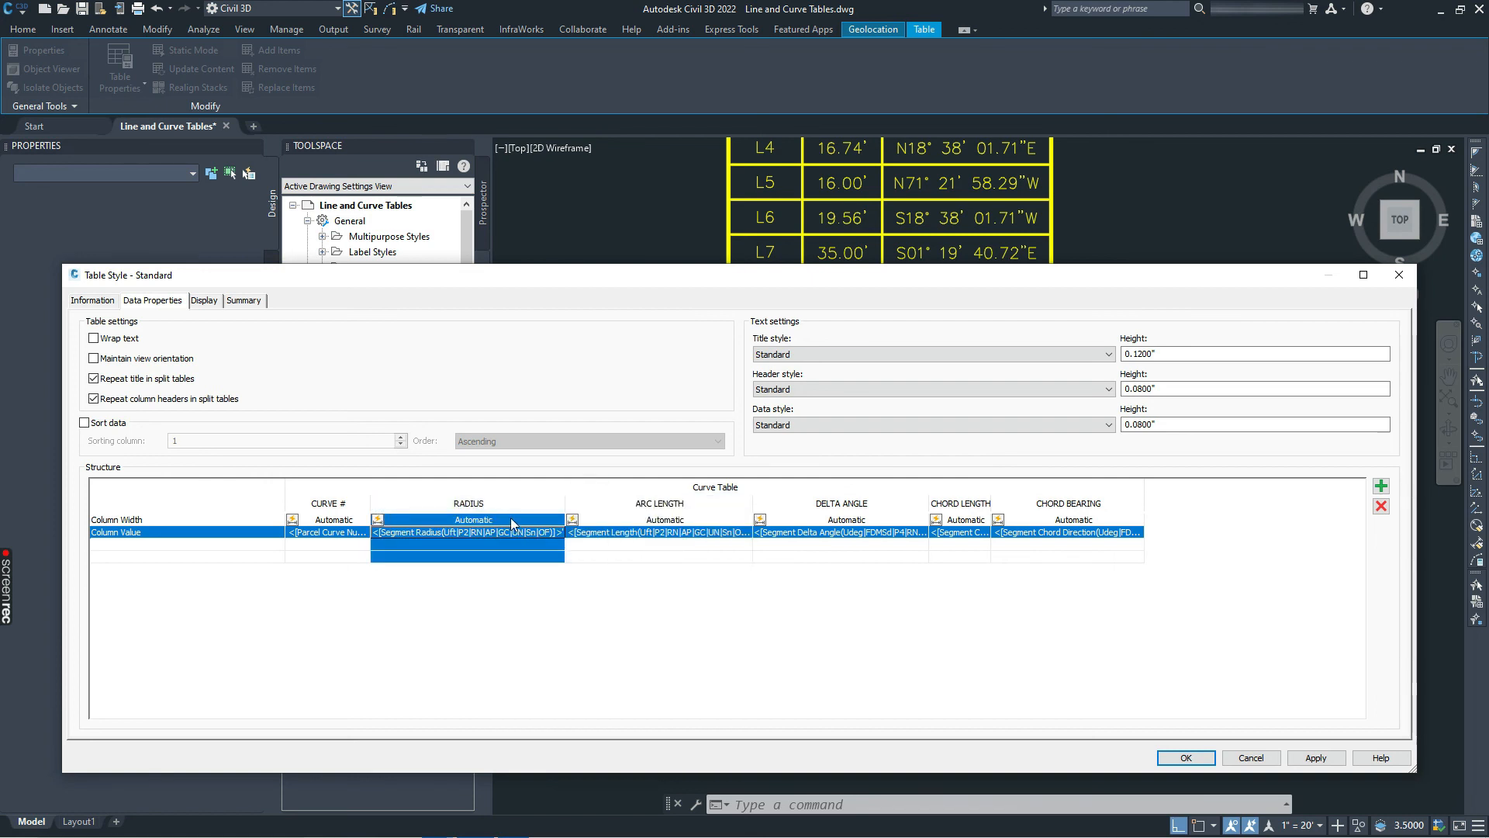
pyautogui.moveTo(958, 501); pyautogui.dragTo(762, 501)
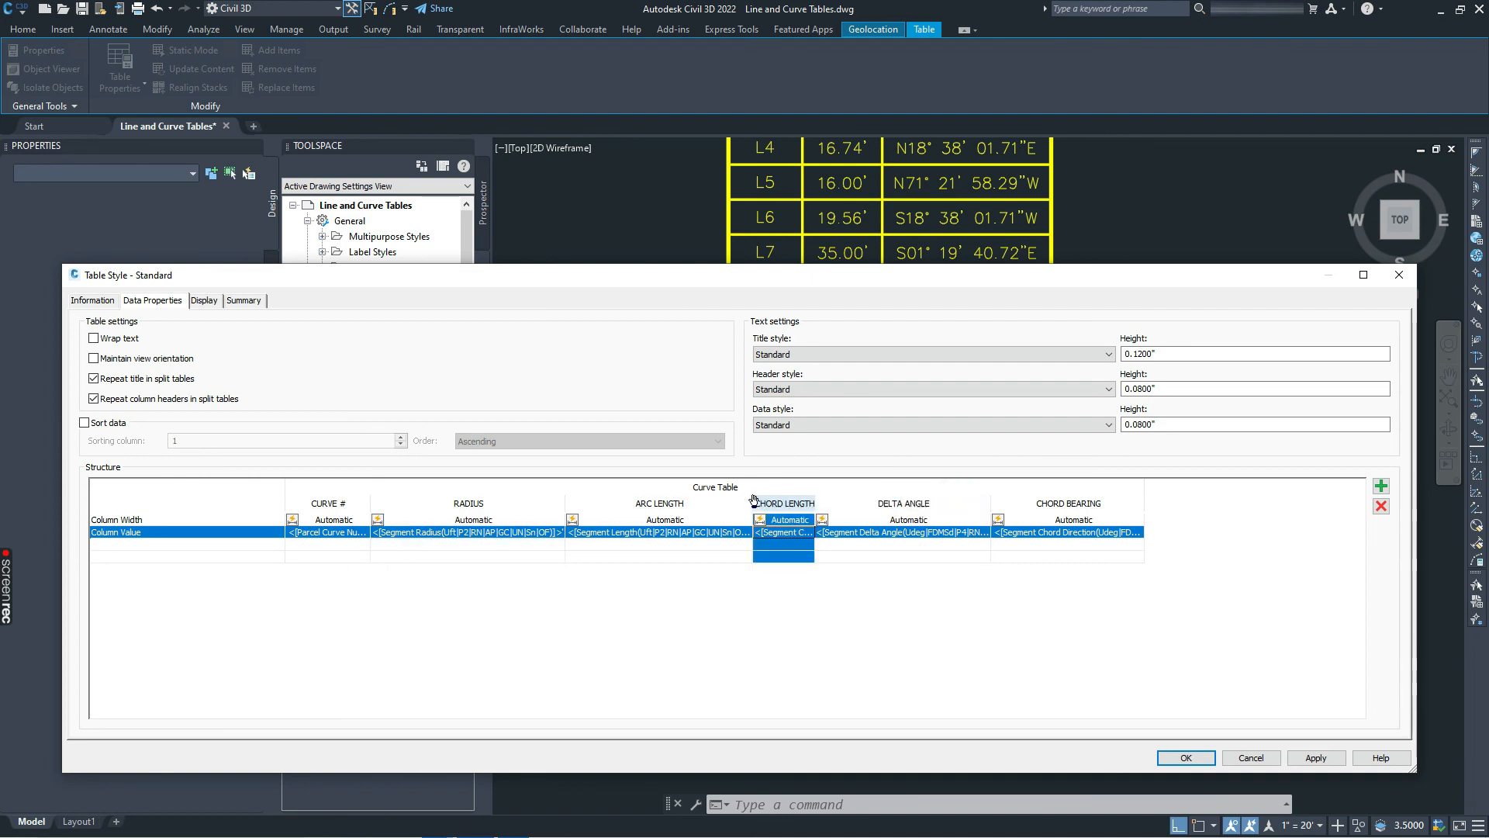
pyautogui.moveTo(1069, 500); pyautogui.dragTo(819, 505)
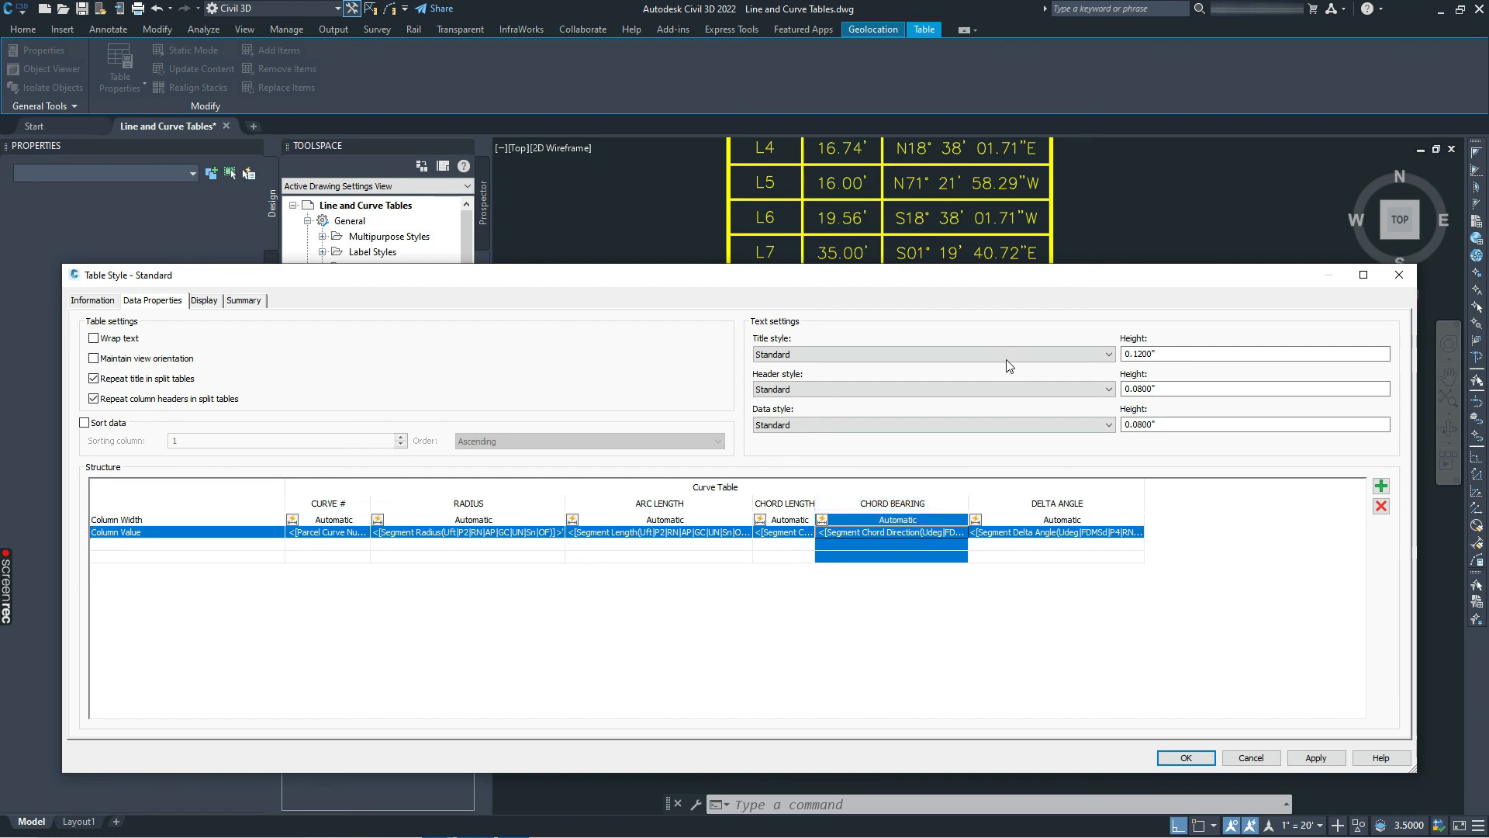
# Step: Check the Curve Table in the drawing with the style changes applied, accept the table style and deselect the table
pyautogui.moveTo(963, 274)
pyautogui.mouseDown()
pyautogui.moveTo(894, 399)
pyautogui.moveTo(677, 582)
pyautogui.moveTo(671, 610)
pyautogui.moveTo(685, 603)
pyautogui.mouseUp()
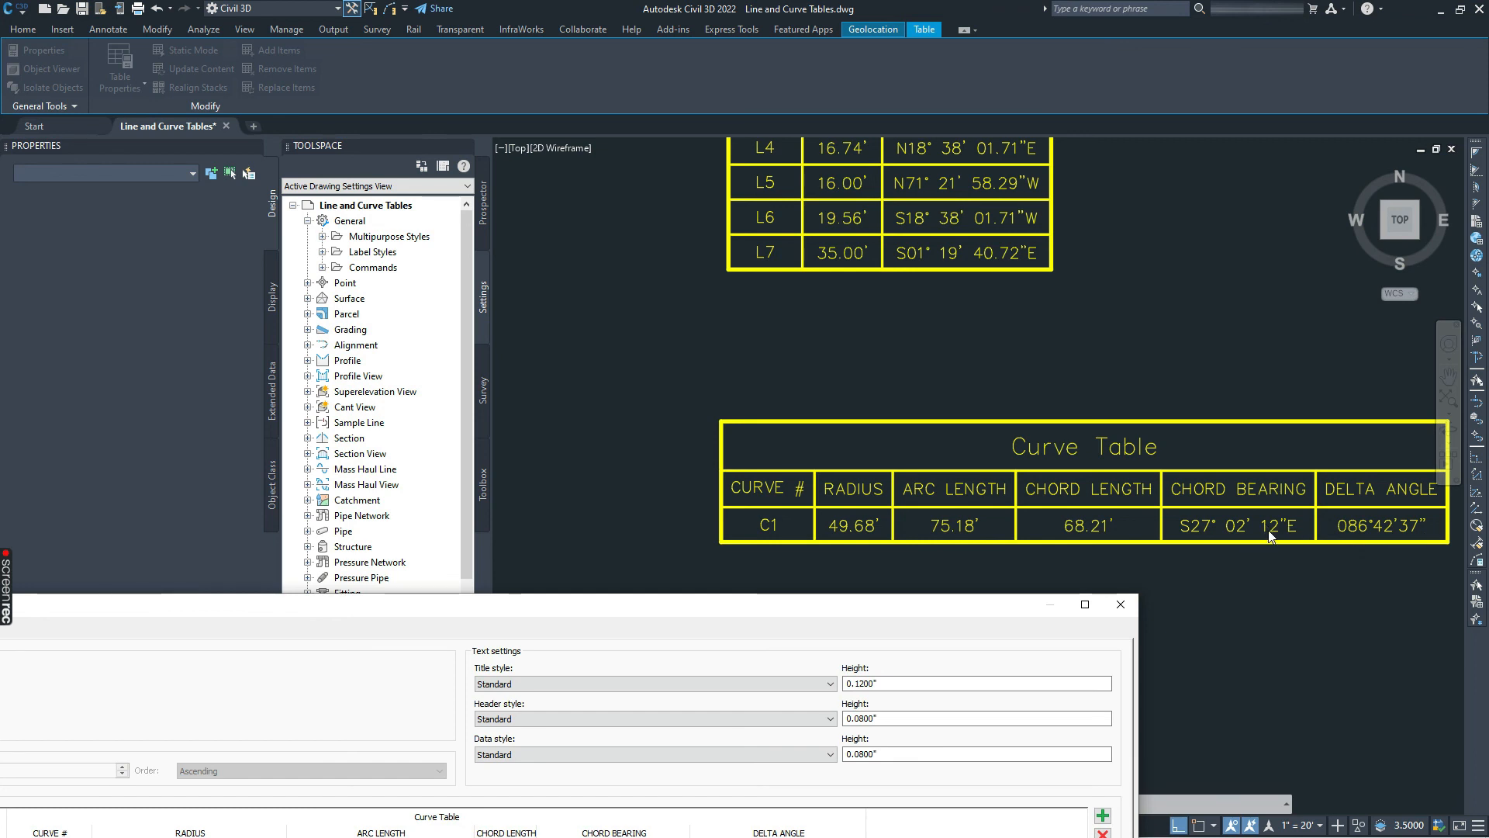
pyautogui.moveTo(990, 612); pyautogui.dragTo(1264, 241)
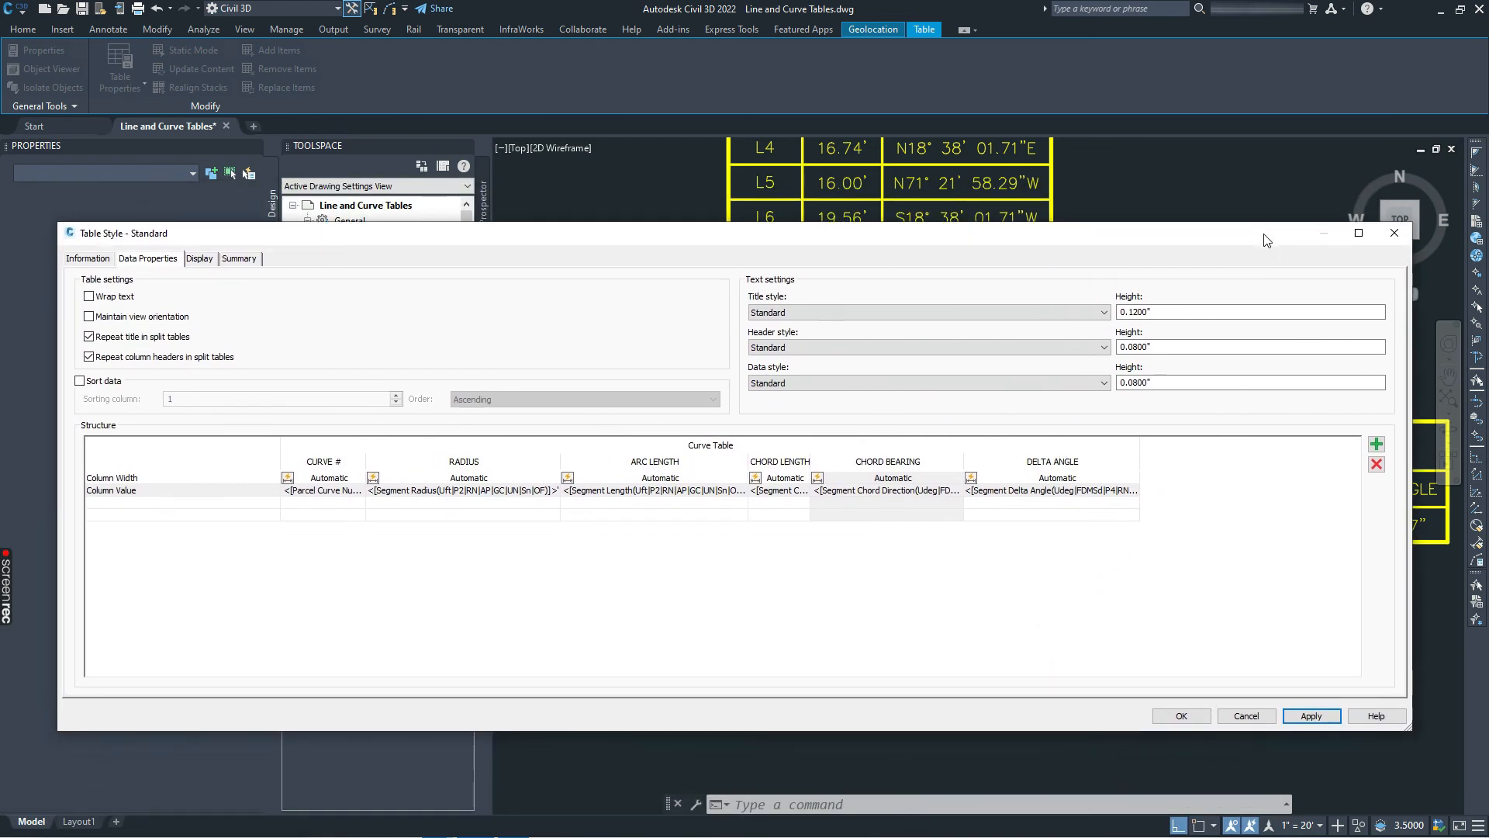
pyautogui.click(1181, 716)
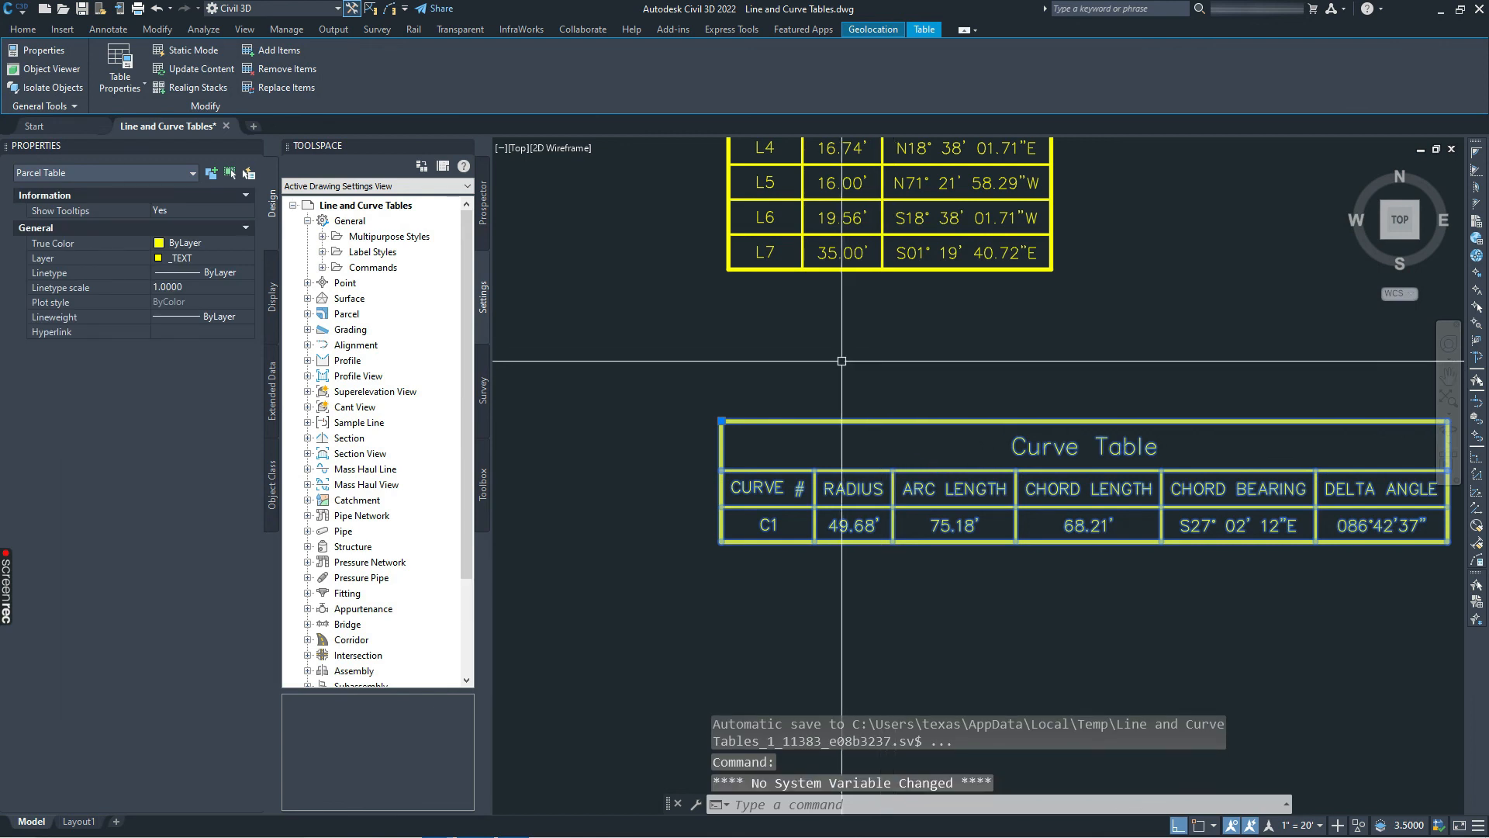
pyautogui.press('Escape')
pyautogui.moveTo(970, 384); pyautogui.dragTo(923, 398, button='middle')
# Step: Stretch the right edge of the Curve Table viewport on Layout1 outward so it frames the whole table
pyautogui.click(77, 821)
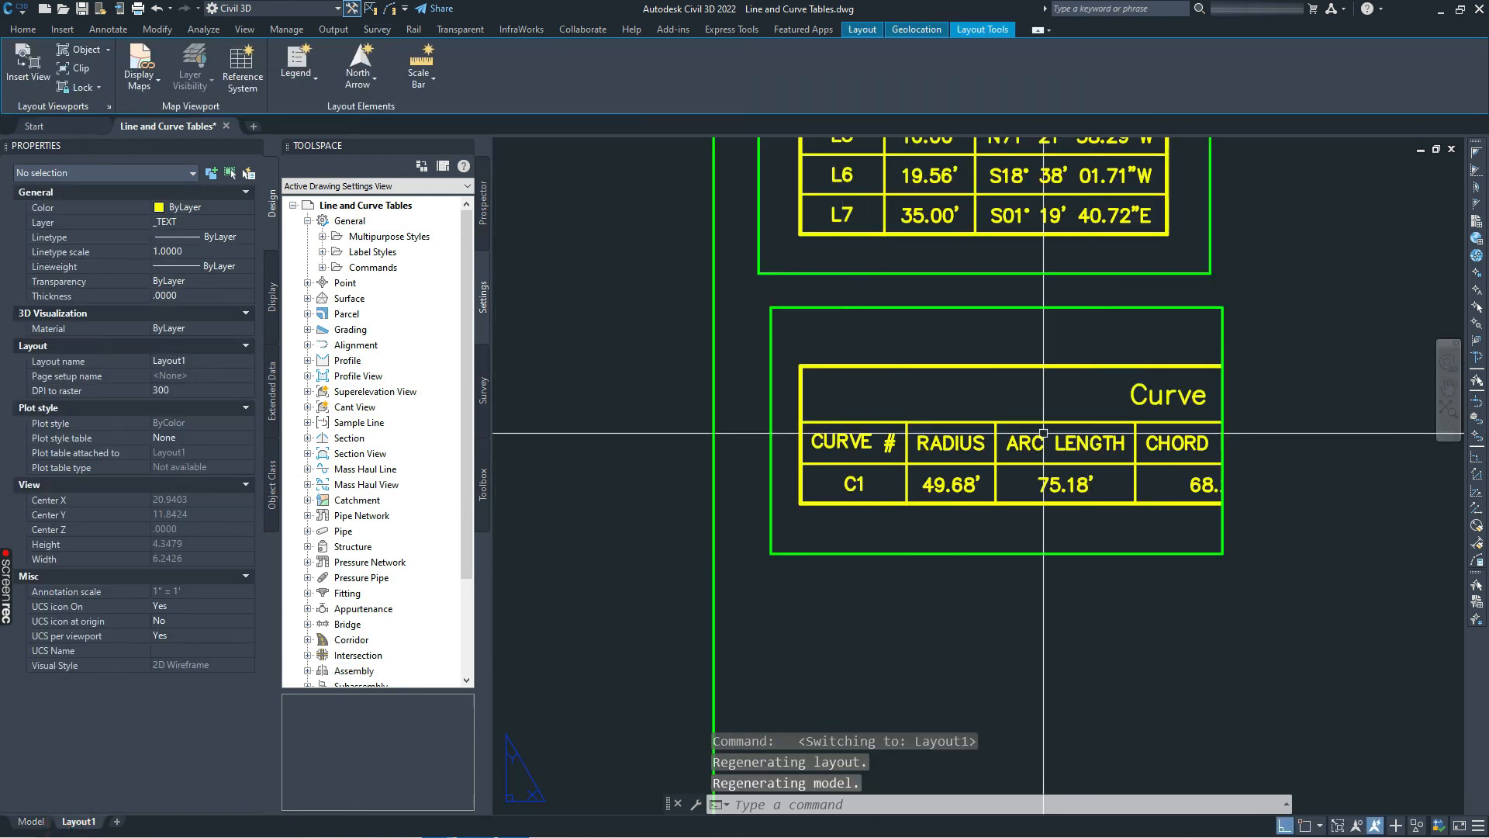
pyautogui.scroll(-4, 1043, 433)
pyautogui.click(1070, 387)
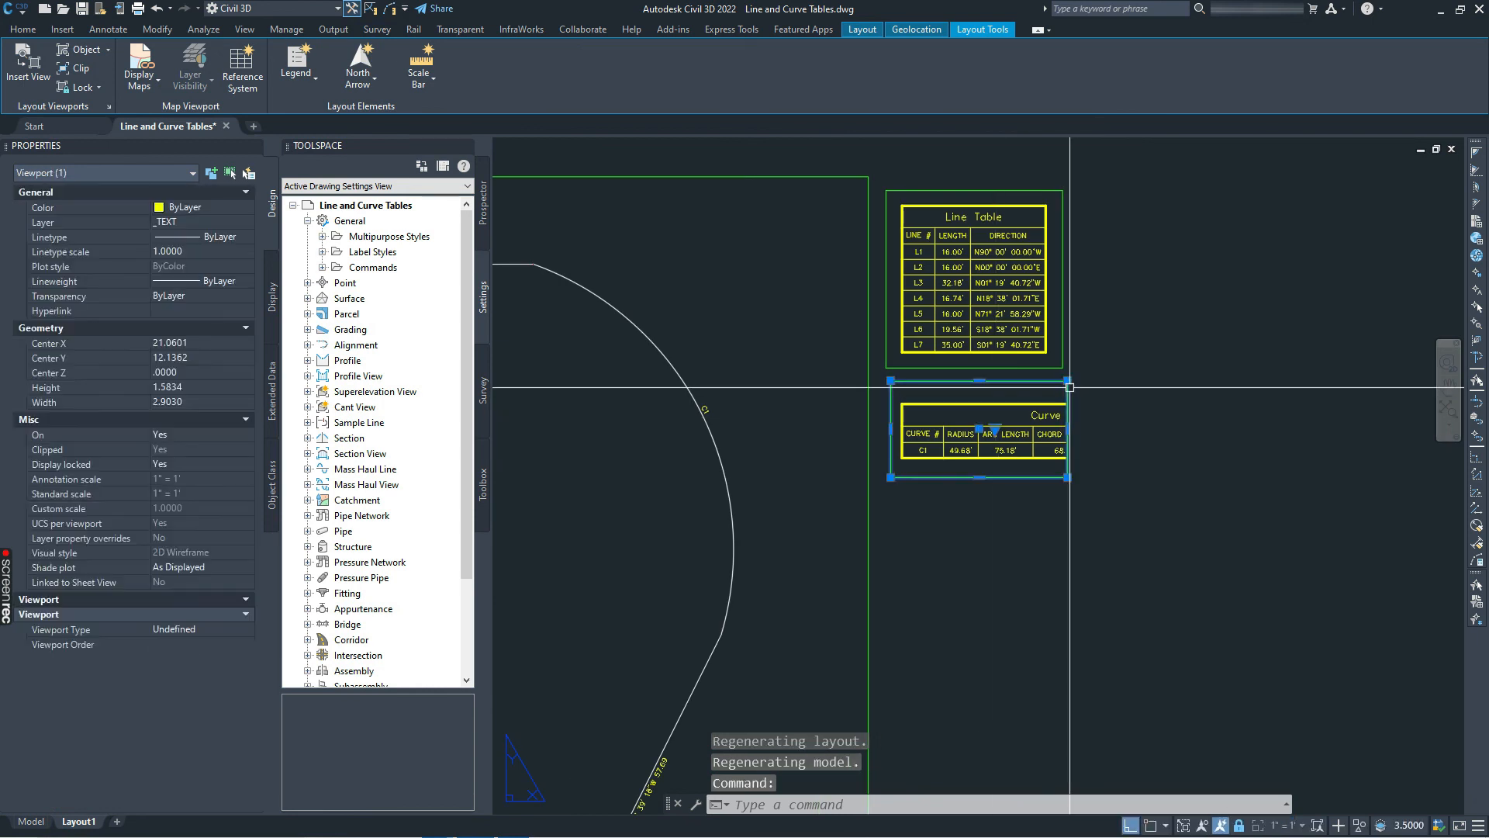
pyautogui.click(1067, 428)
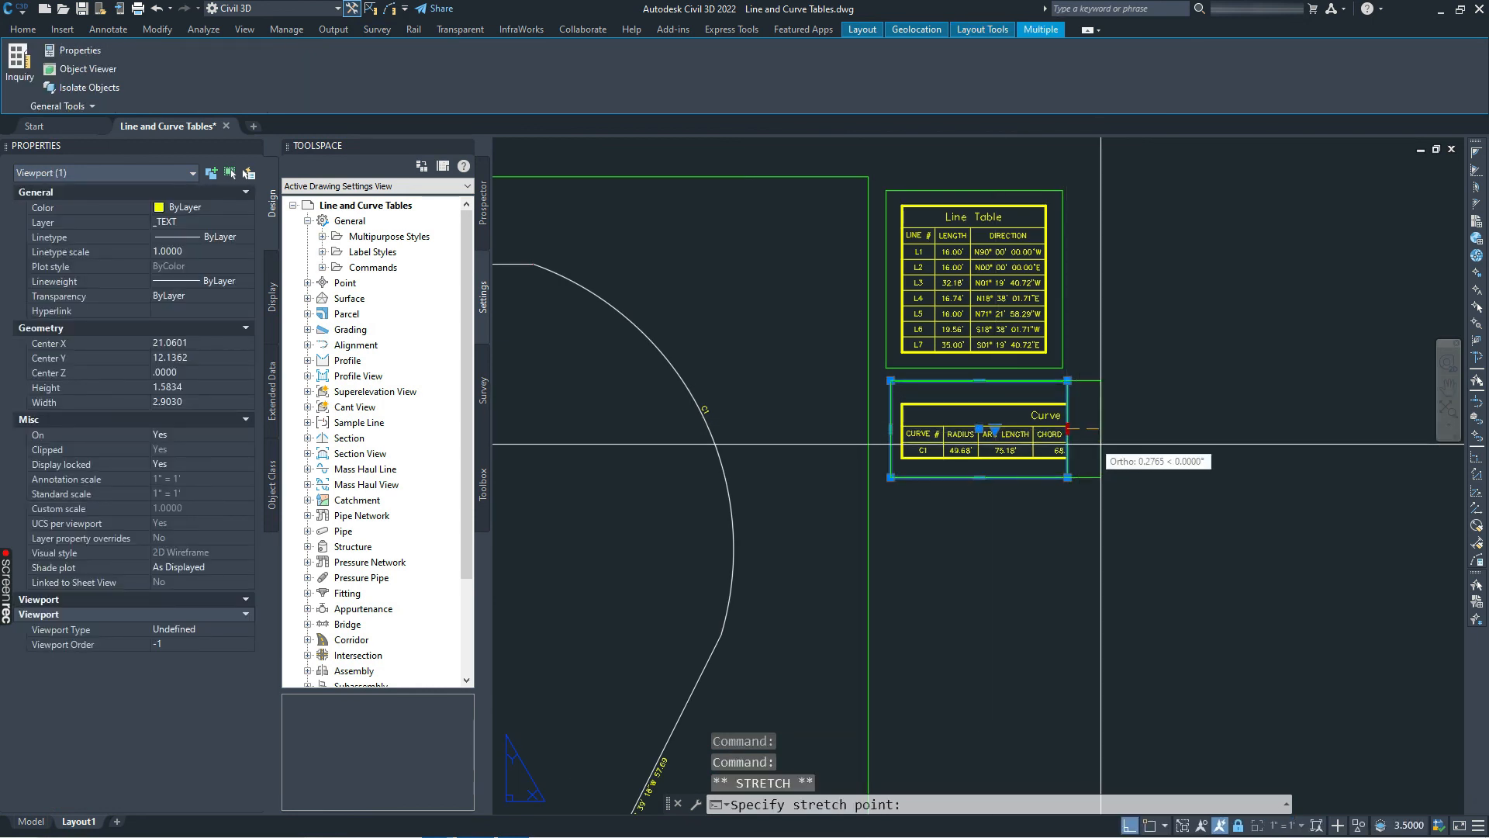
pyautogui.click(1220, 474)
pyautogui.click(1220, 428)
pyautogui.click(1271, 453)
pyautogui.press('Escape')
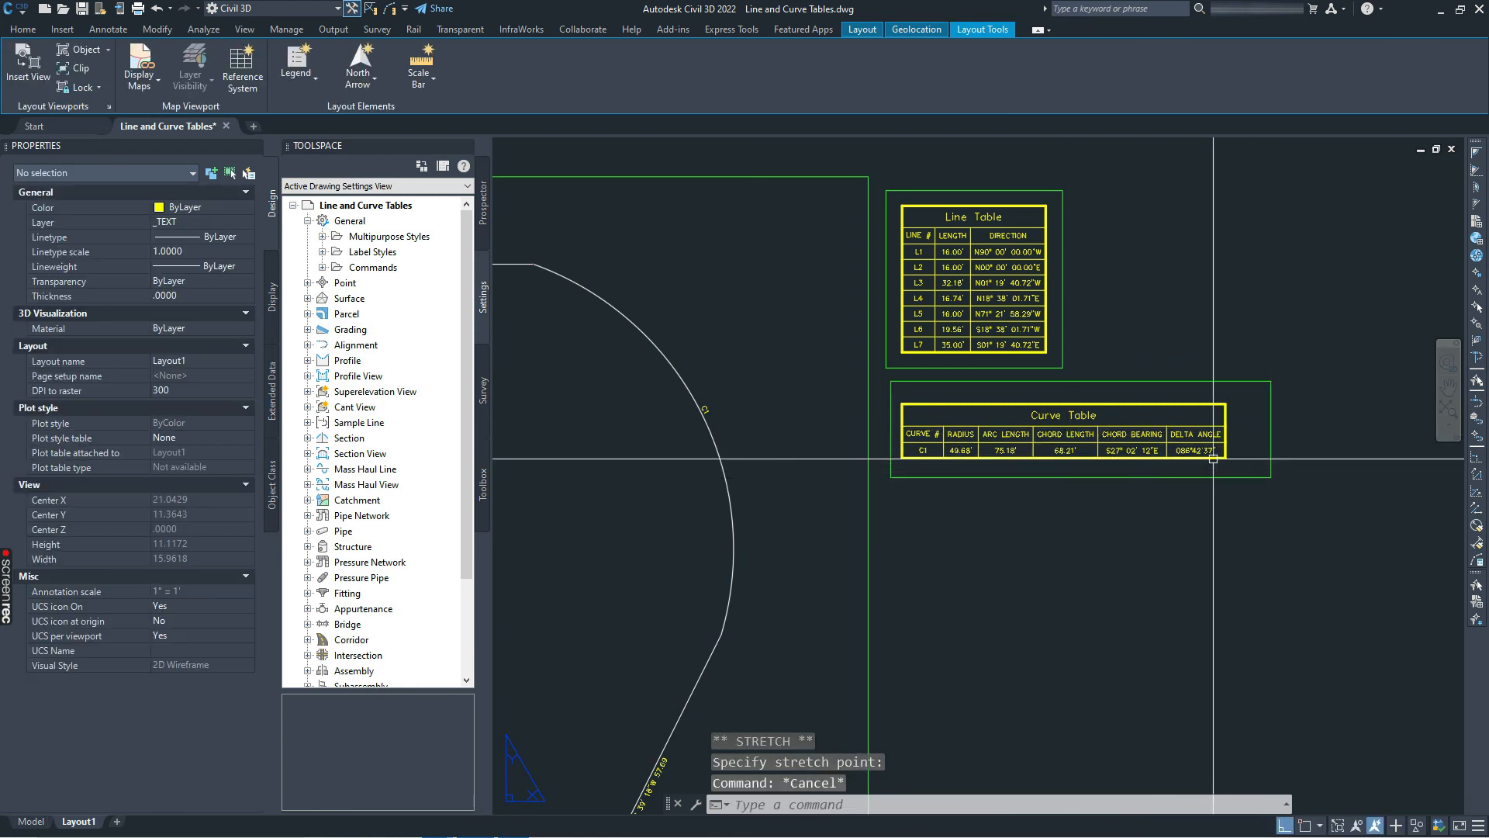
pyautogui.scroll(2, 1092, 467)
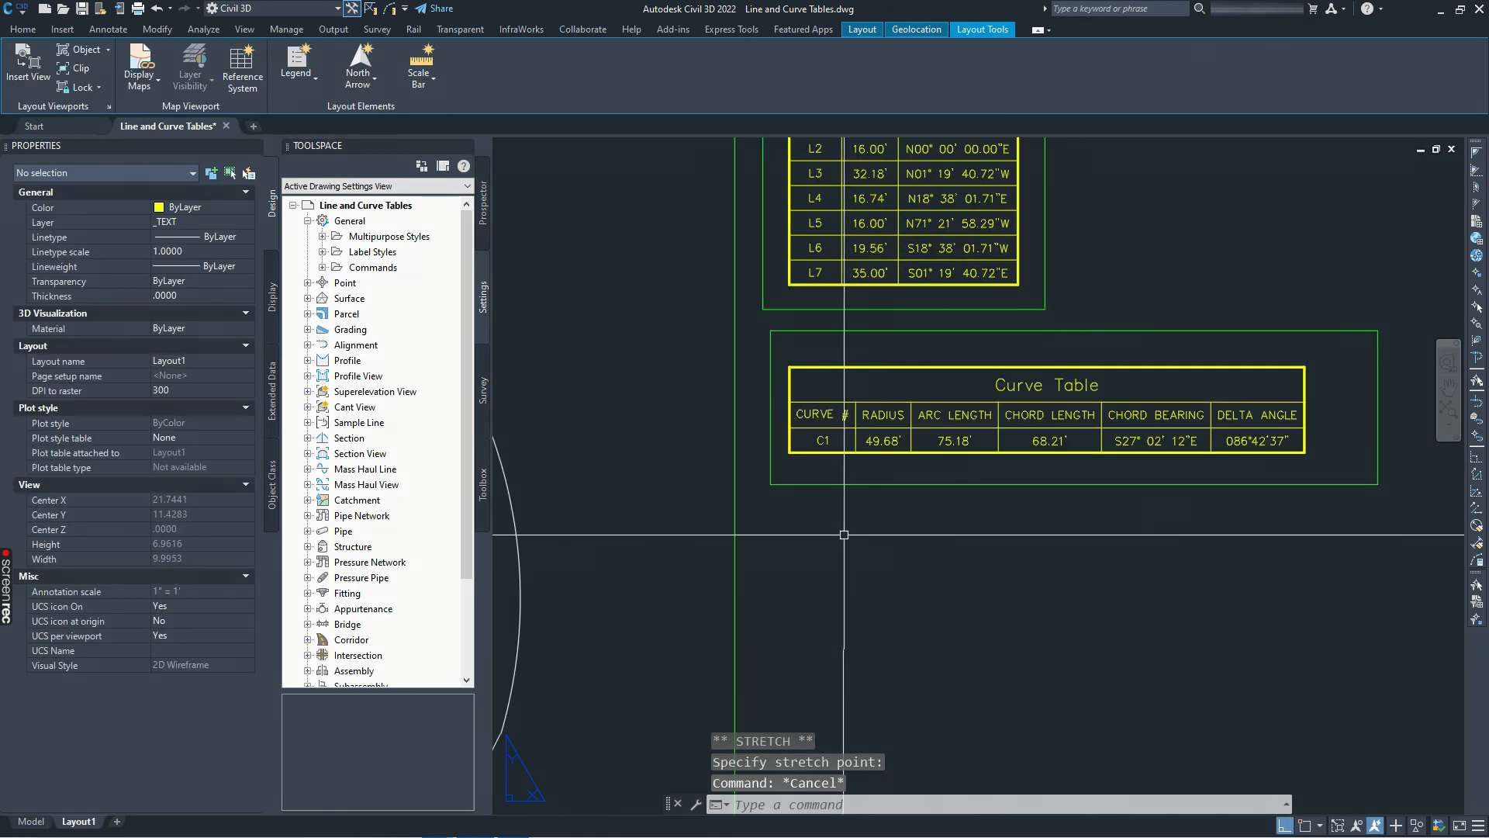